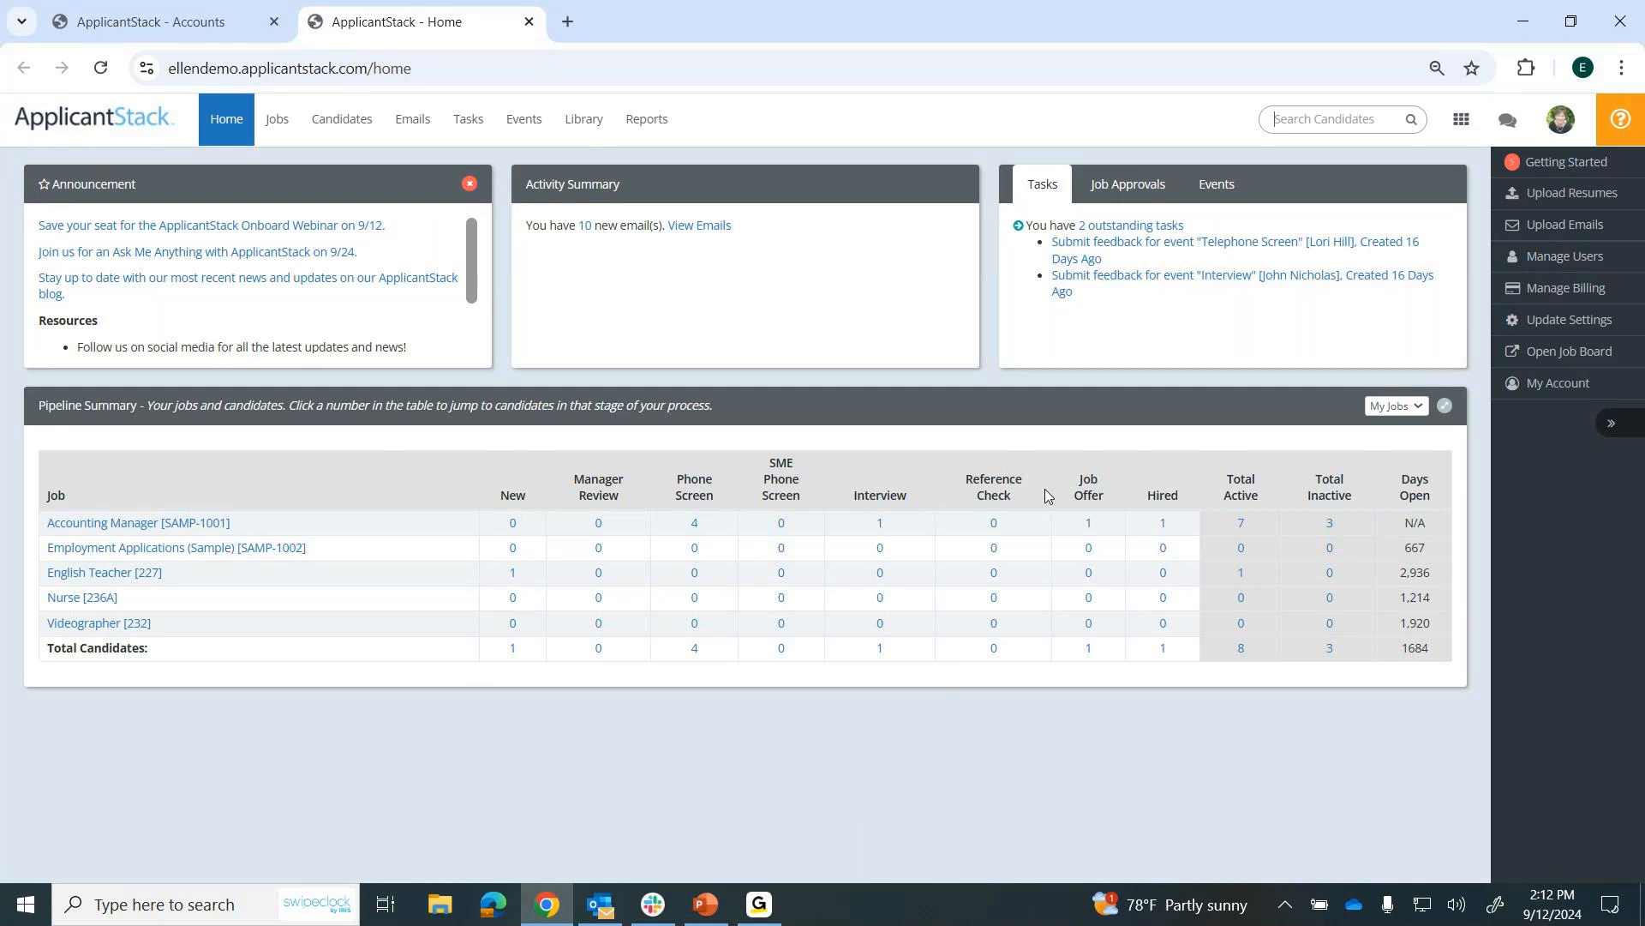
Switch the account's product from Recruiting to Onboarding.
{"action": "double_click", "coordinate": [1181, 494]}
{"action": "left_click", "coordinate": [1462, 127]}
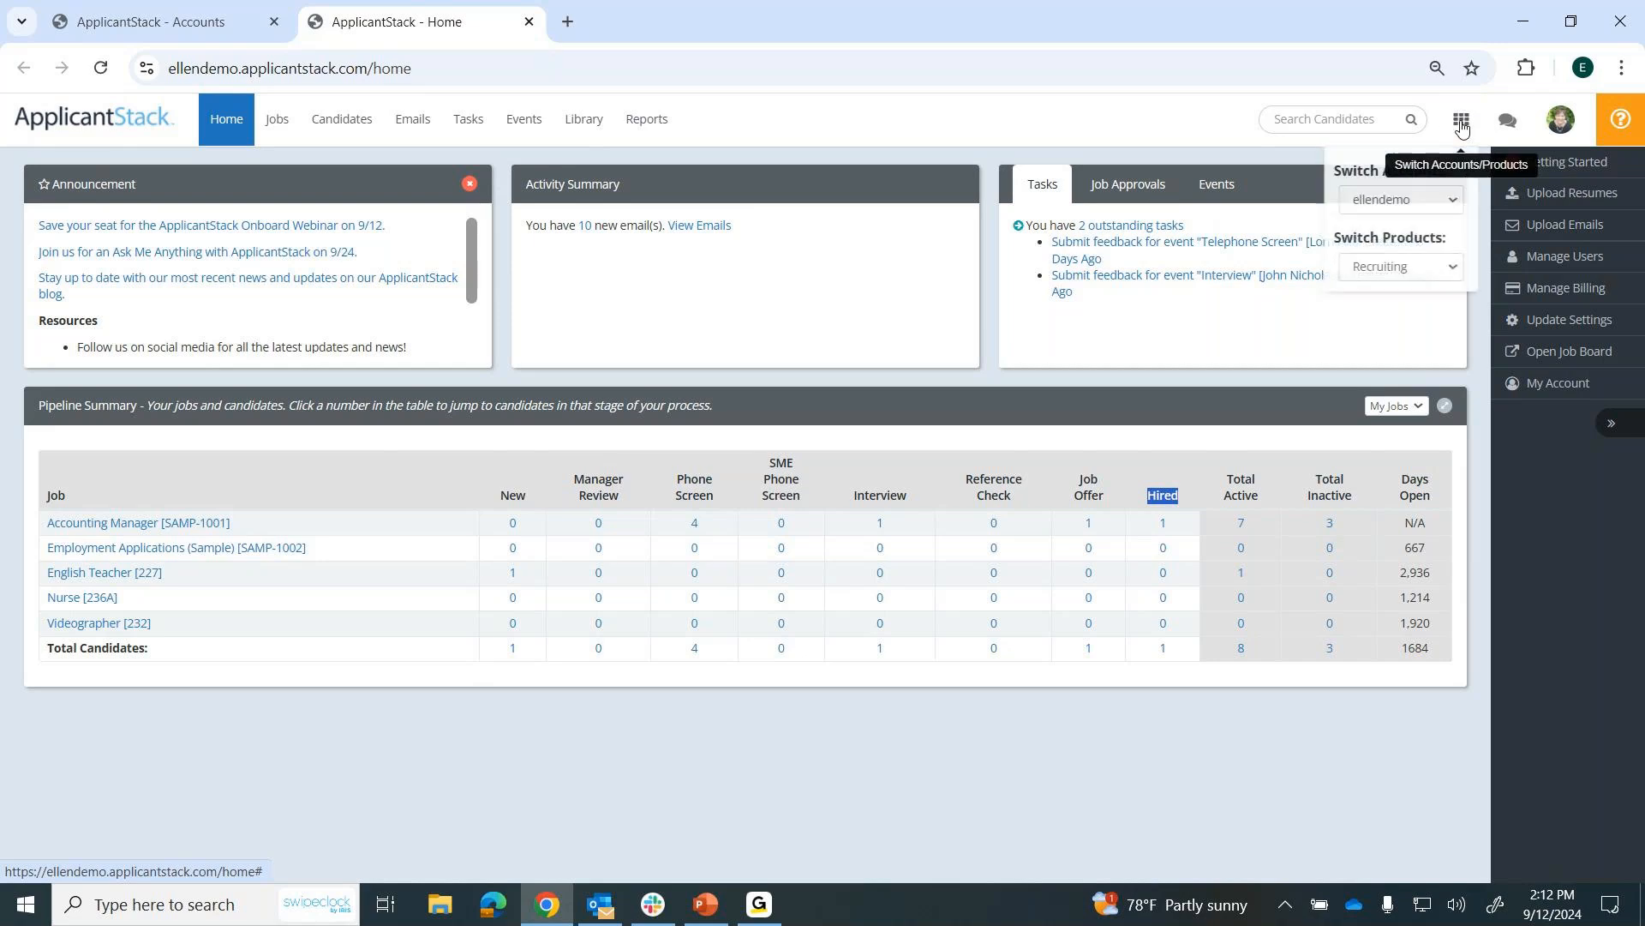
{"action": "left_click", "coordinate": [1453, 270]}
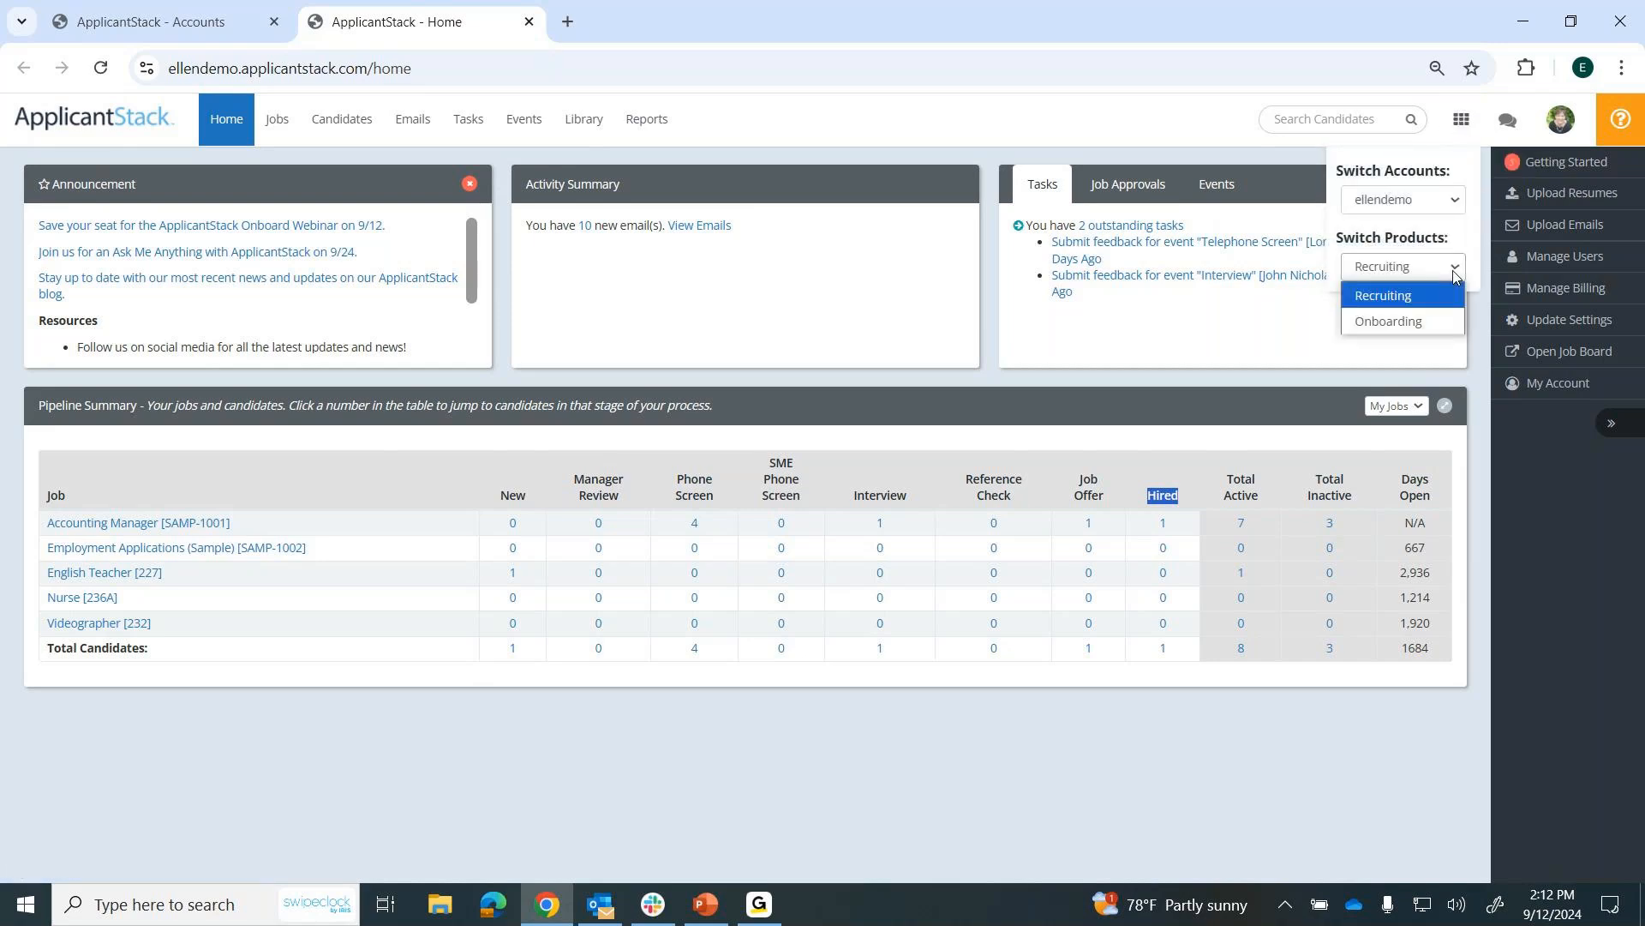
{"action": "left_click", "coordinate": [1391, 321]}
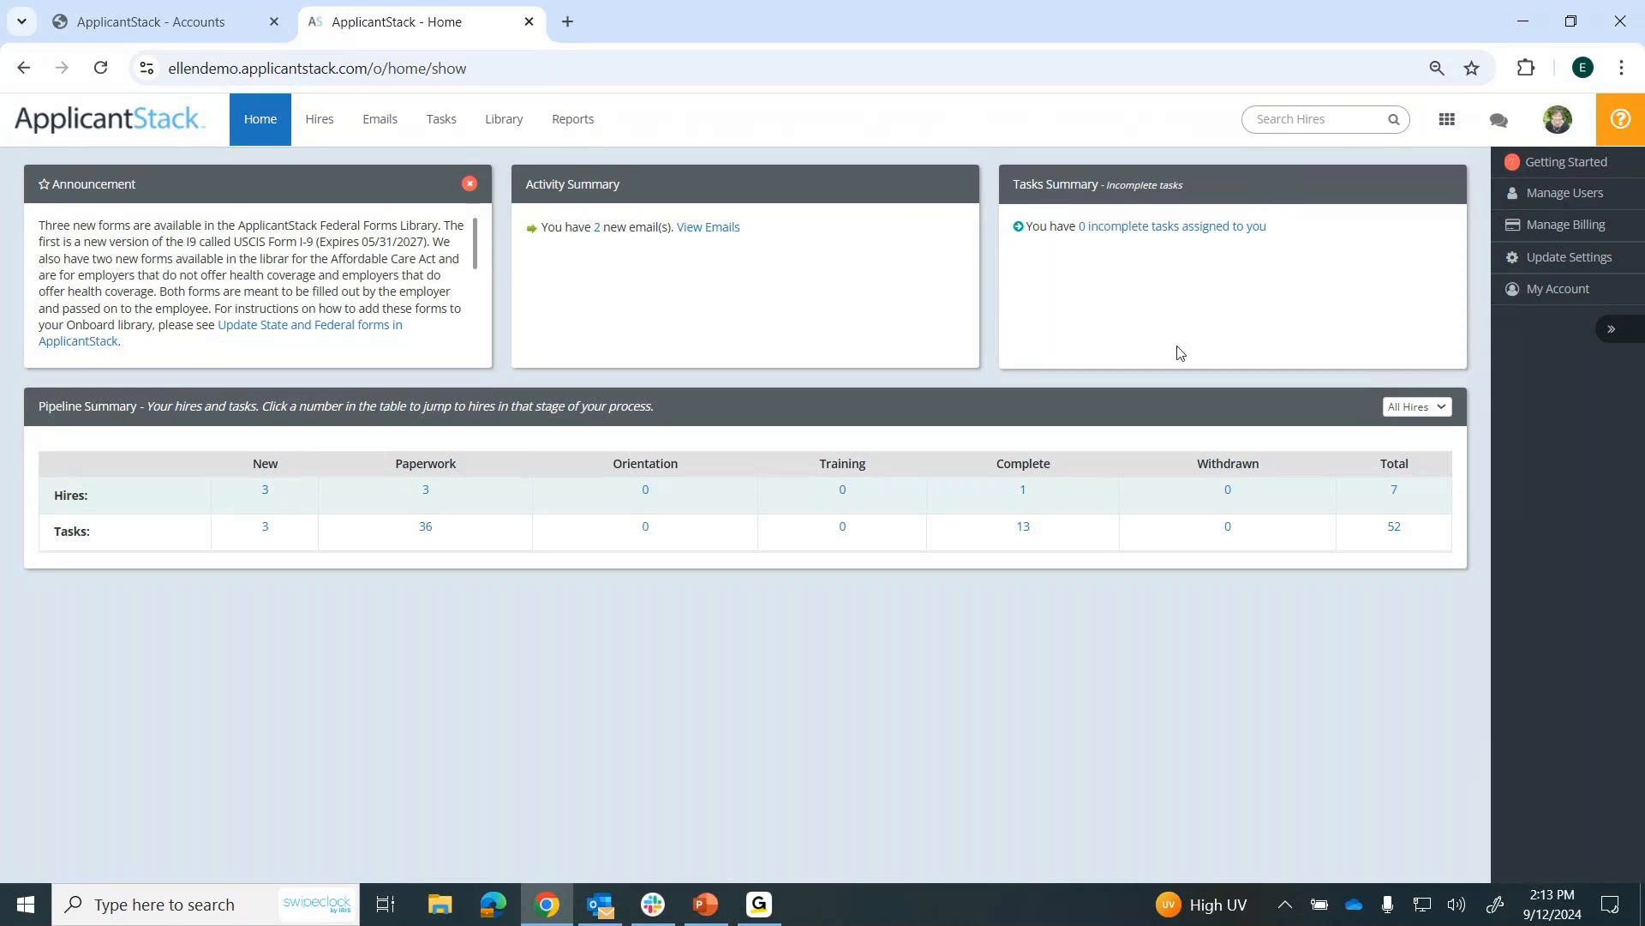
Examine the Pipeline Summary on the onboarding home page, including its hire stages from New to Withdrawn.
{"action": "left_click_drag", "start_coordinate": [38, 406], "coordinate": [138, 406]}
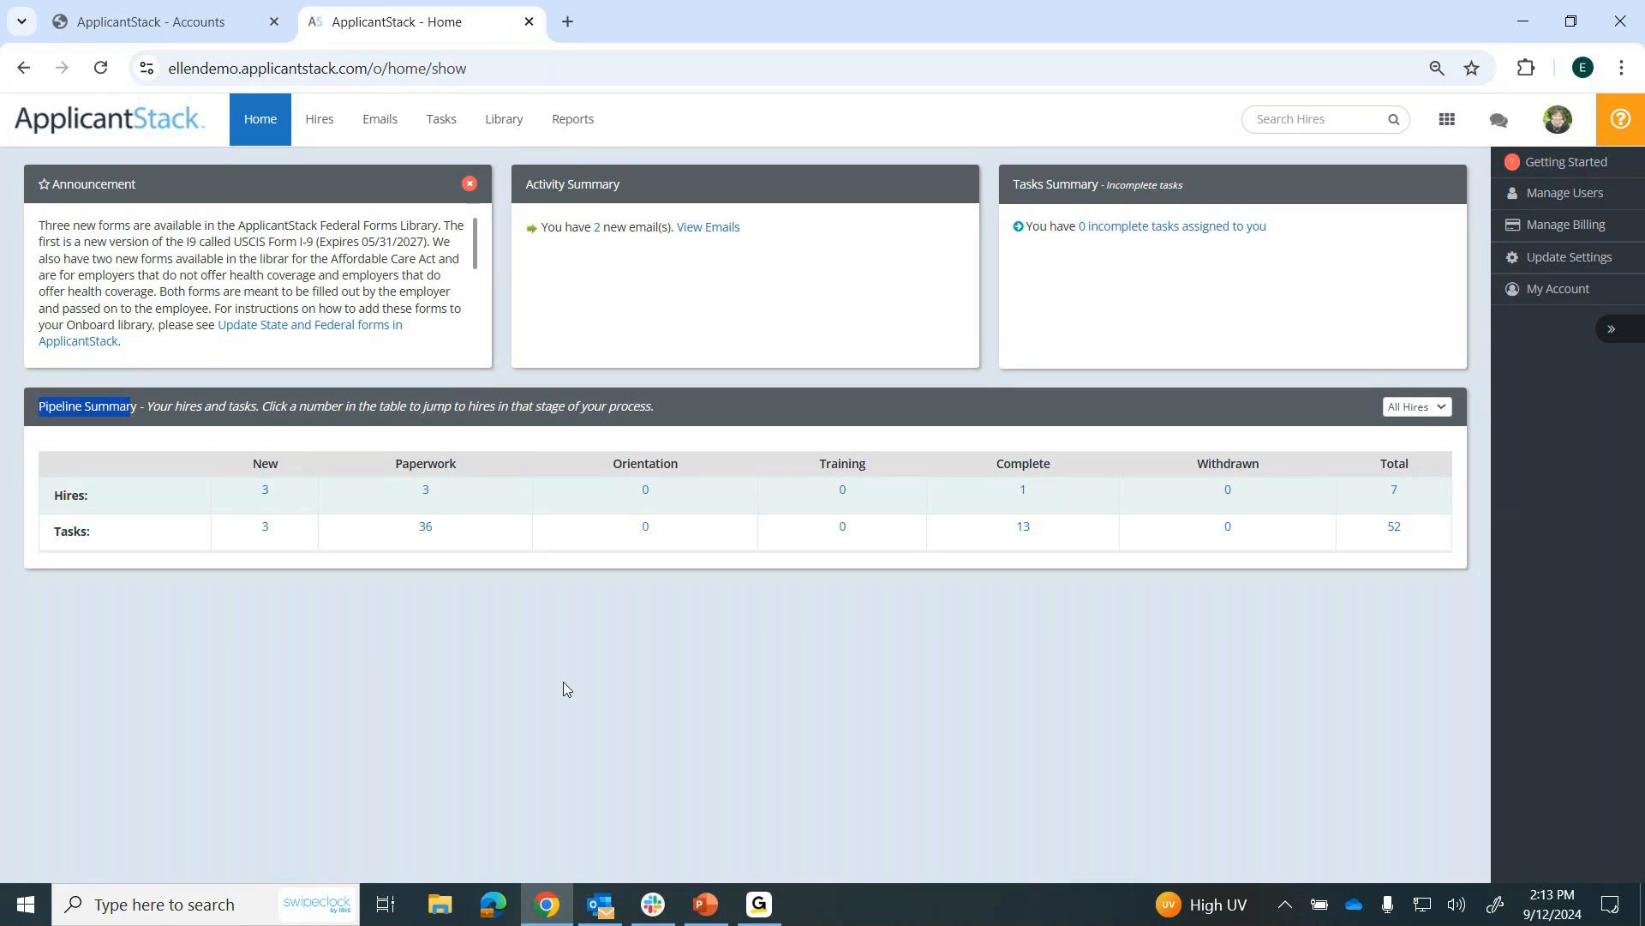
{"action": "left_click_drag", "start_coordinate": [249, 464], "coordinate": [1288, 468]}
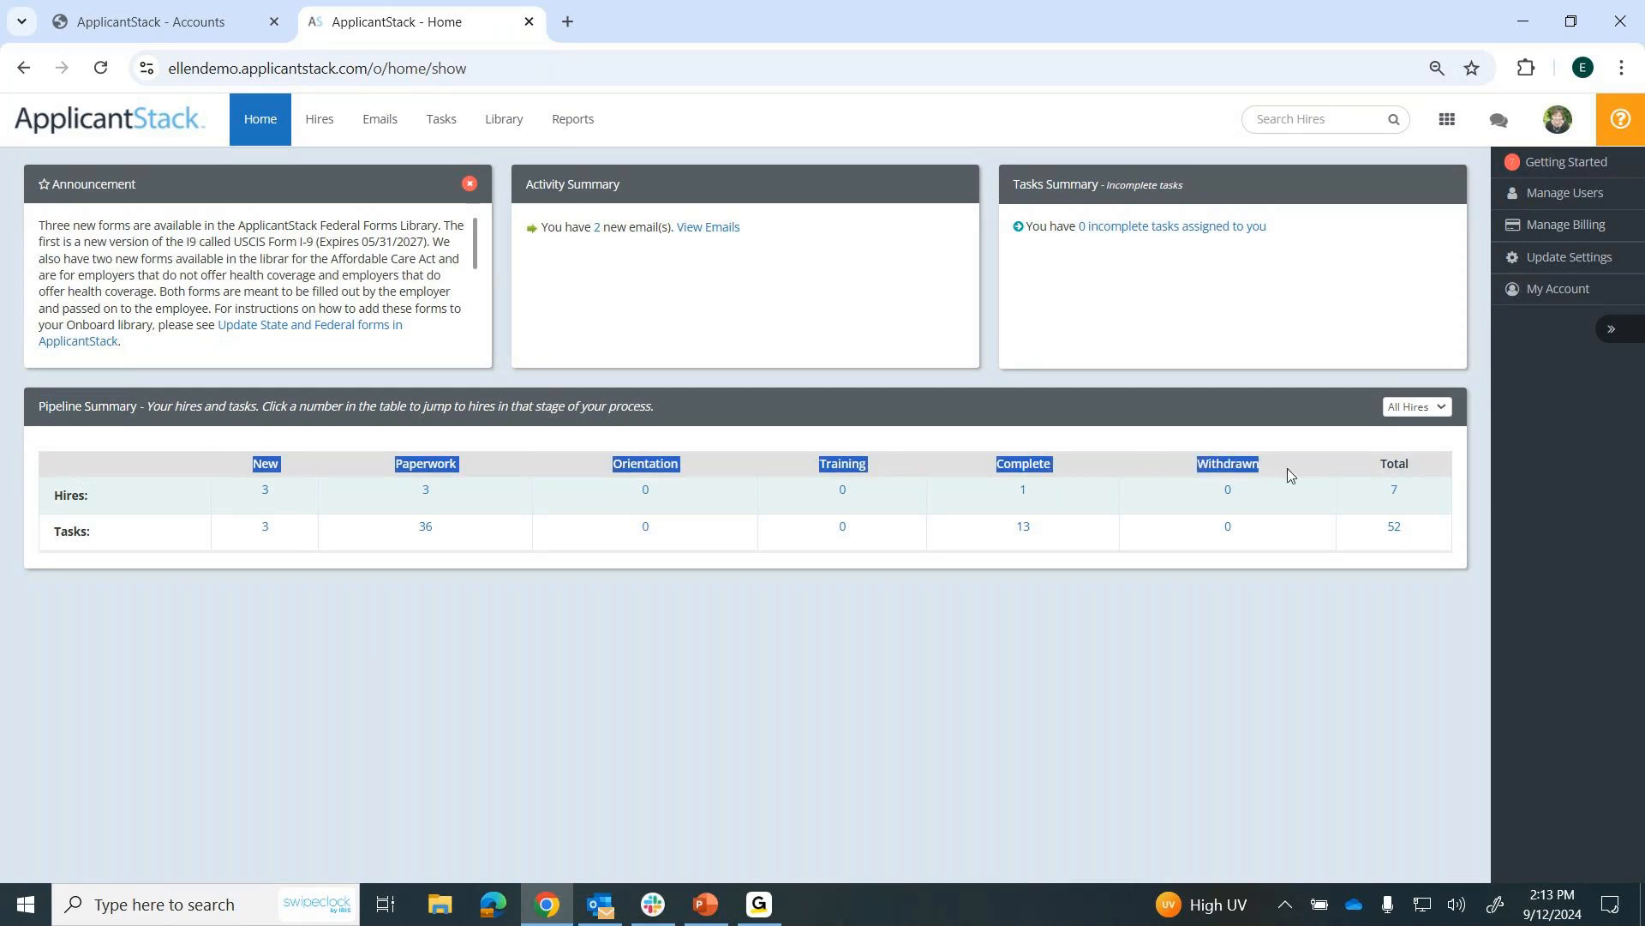
{"action": "left_click", "coordinate": [454, 696]}
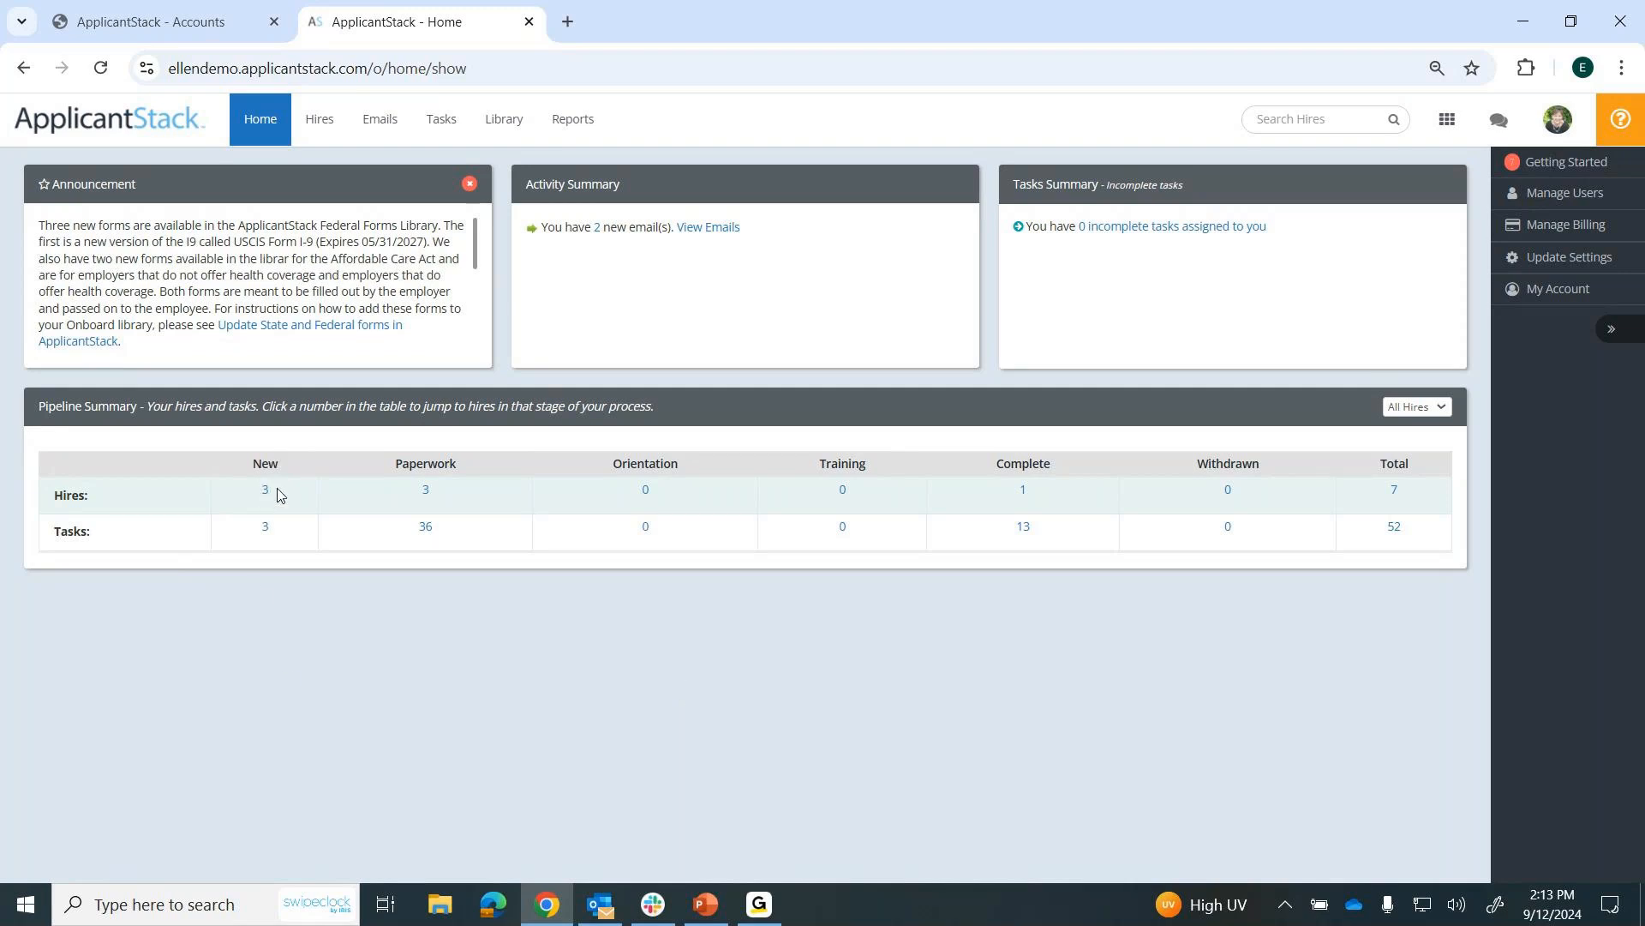
{"action": "left_click_drag", "start_coordinate": [279, 463], "coordinate": [251, 464]}
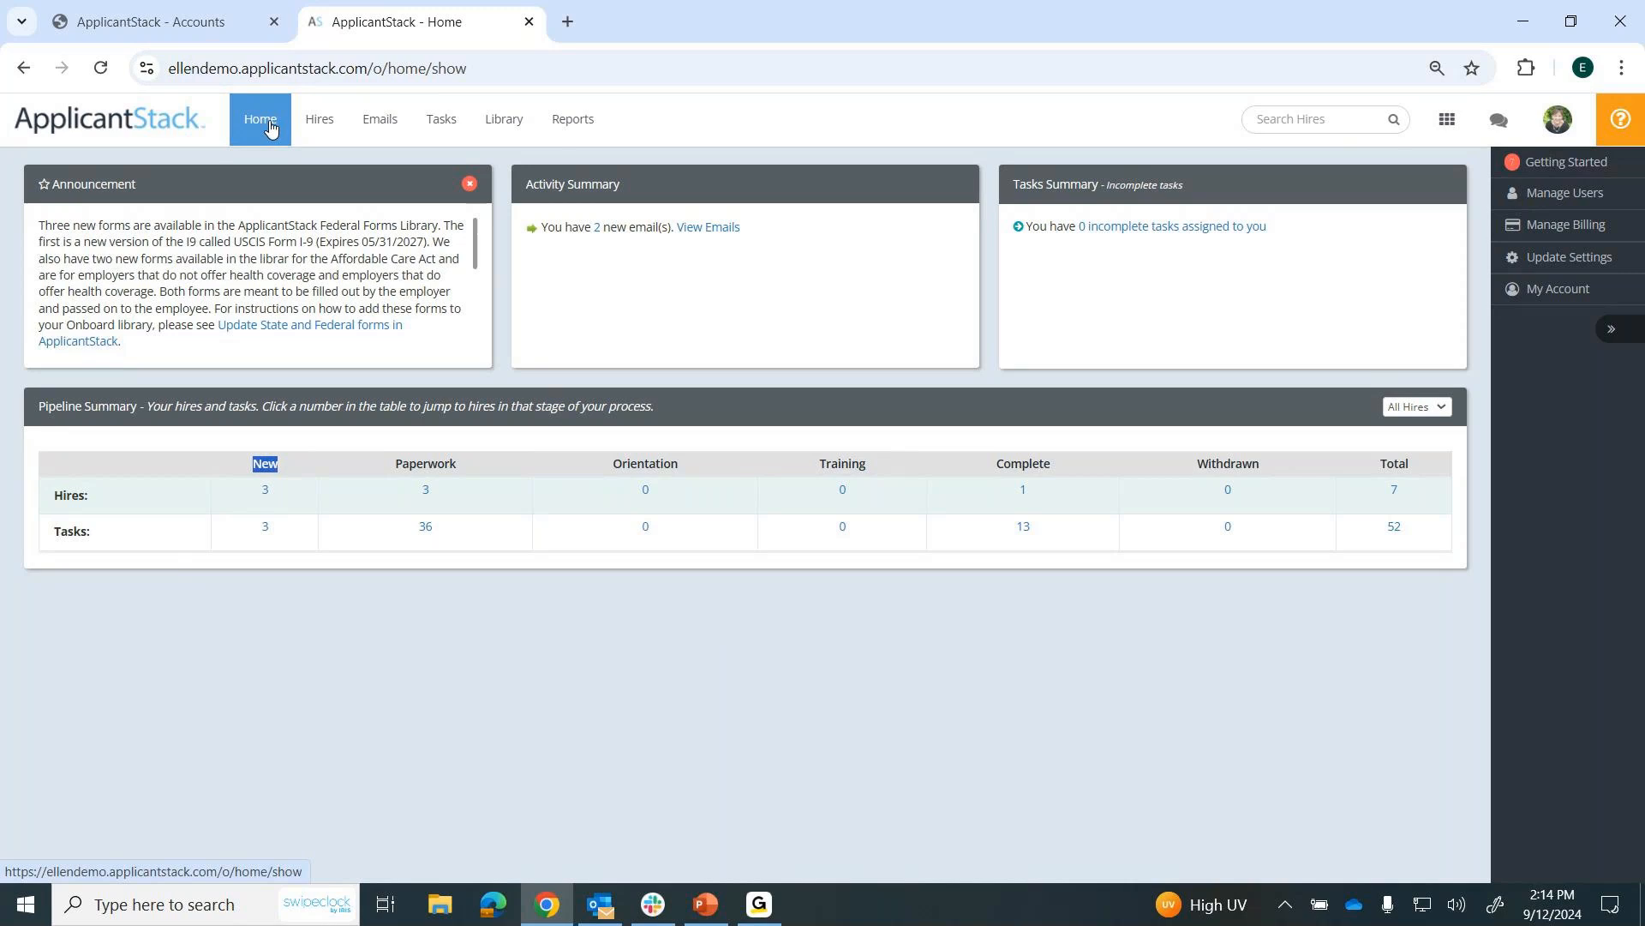
Open the library's form templates, check the supported file format for adding a form, and cancel without adding one.
{"action": "left_click", "coordinate": [508, 126]}
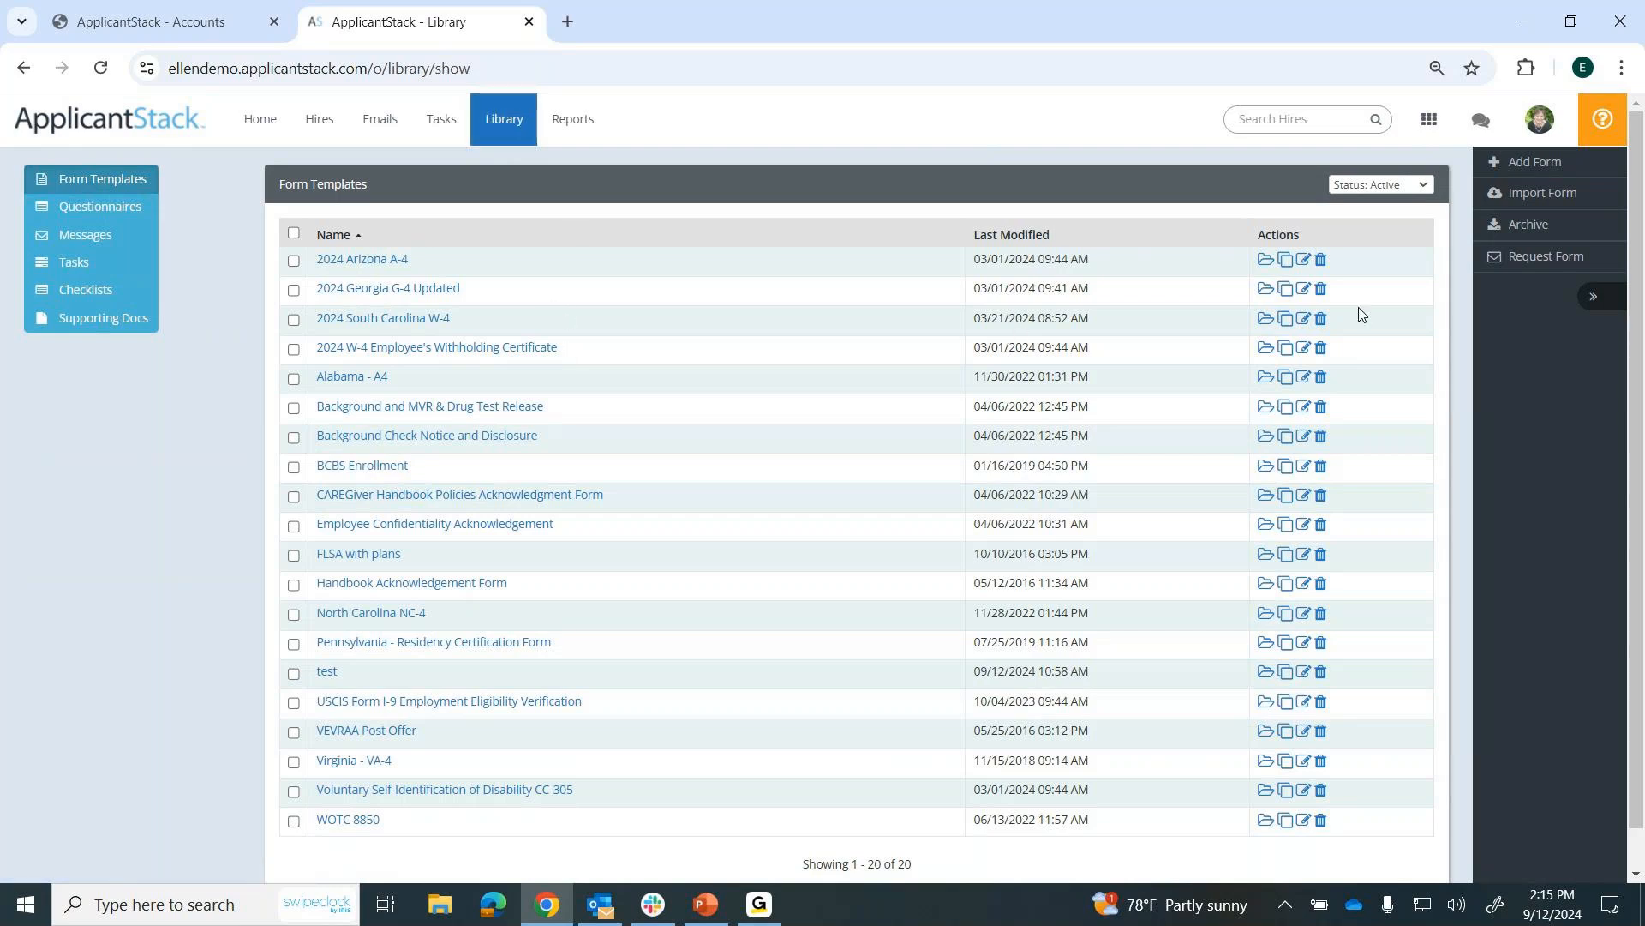
{"action": "left_click", "coordinate": [1525, 166]}
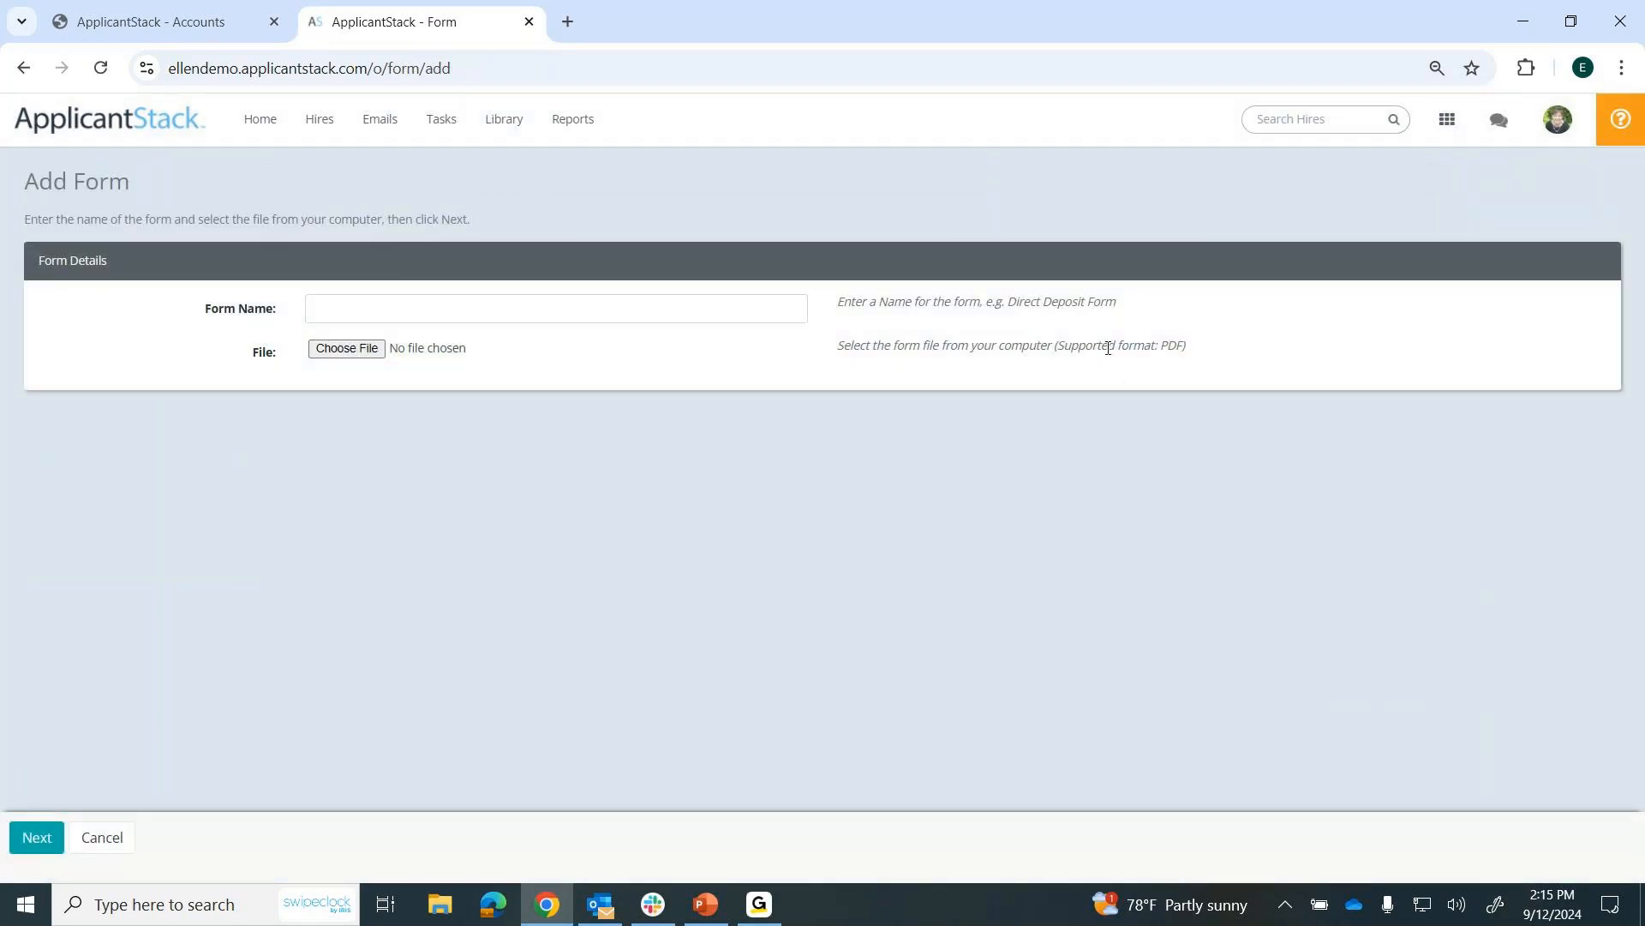
{"action": "left_click_drag", "start_coordinate": [1106, 345], "coordinate": [1198, 351]}
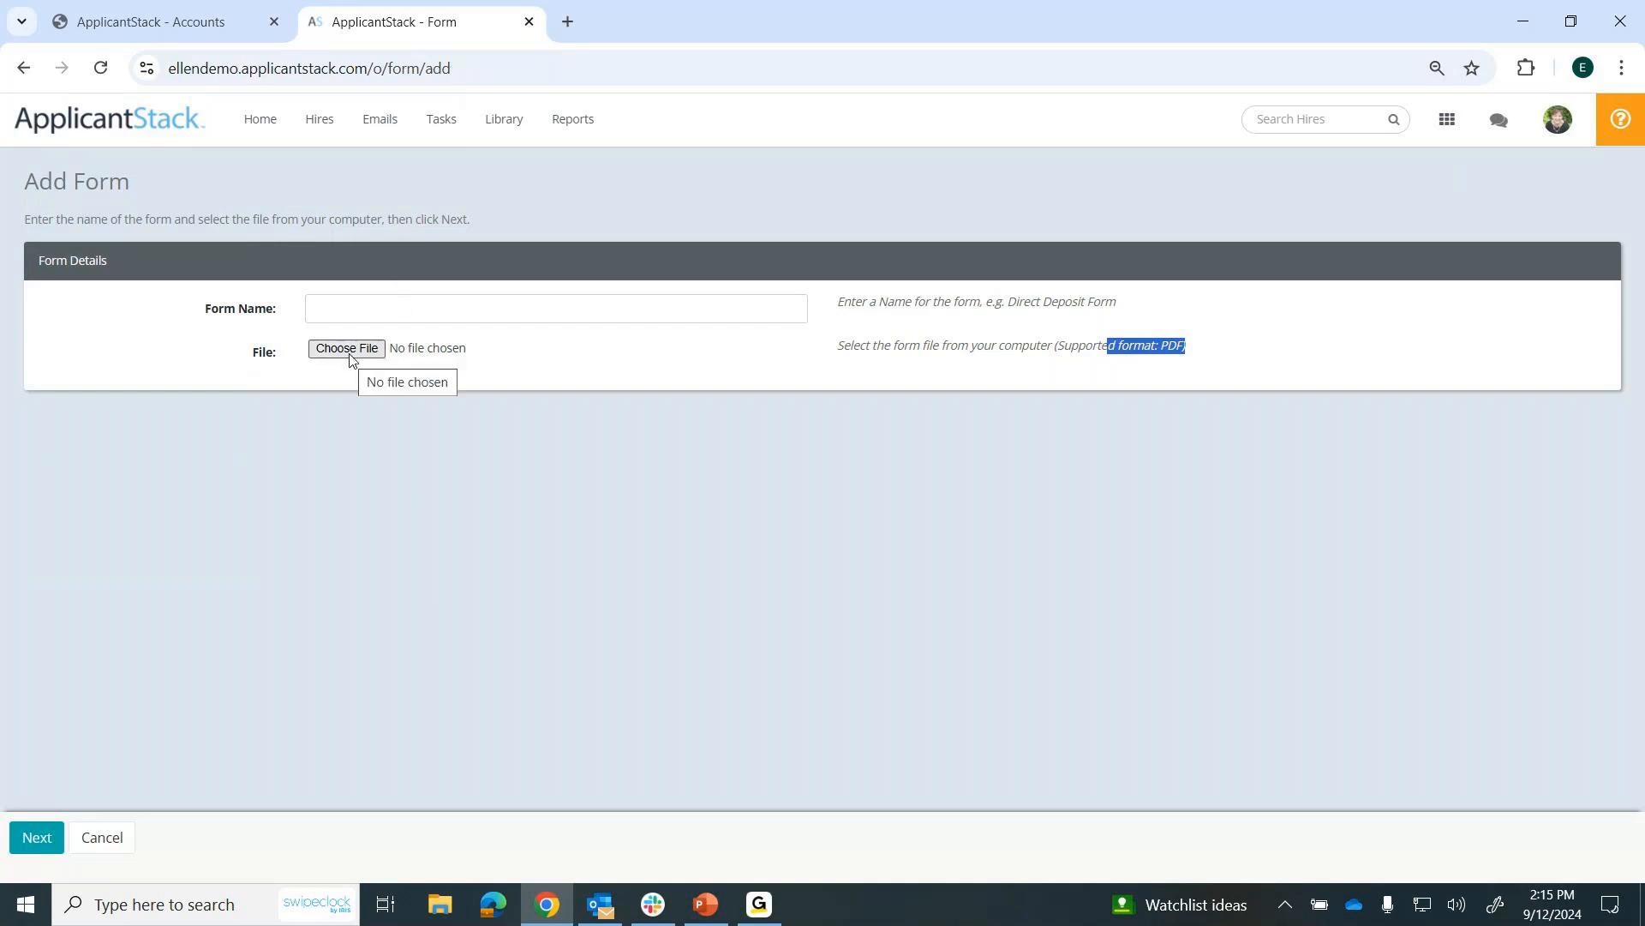
{"action": "left_click", "coordinate": [98, 849]}
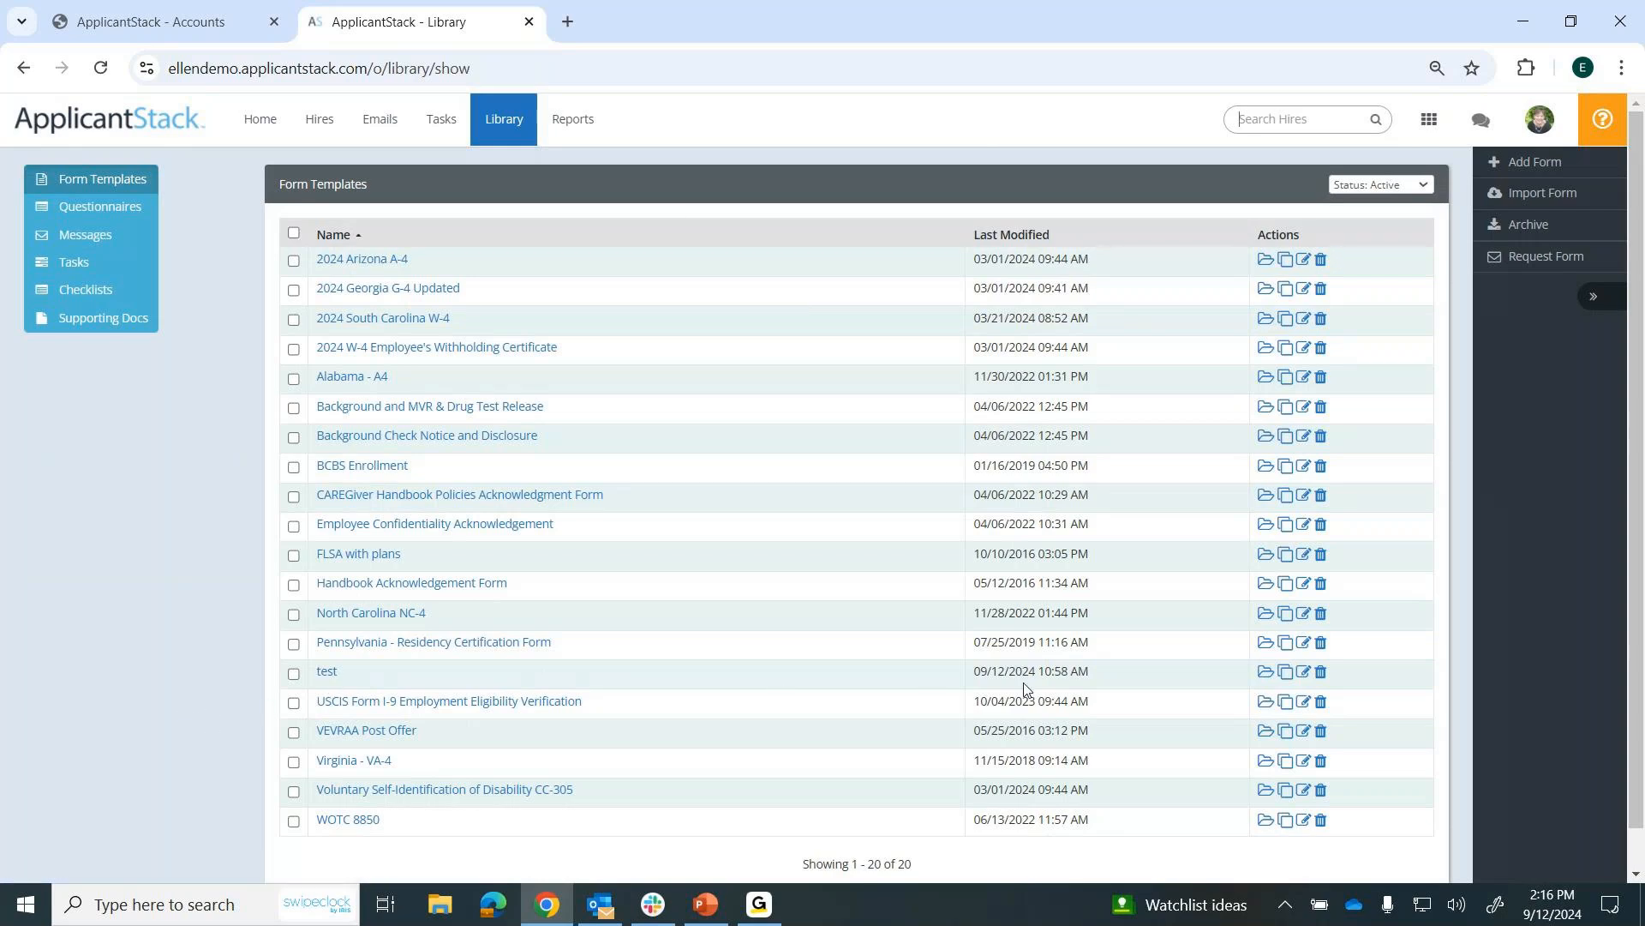
Open the form template named test and examine the fillable fields on its W-4 certificate.
{"action": "left_click", "coordinate": [326, 672]}
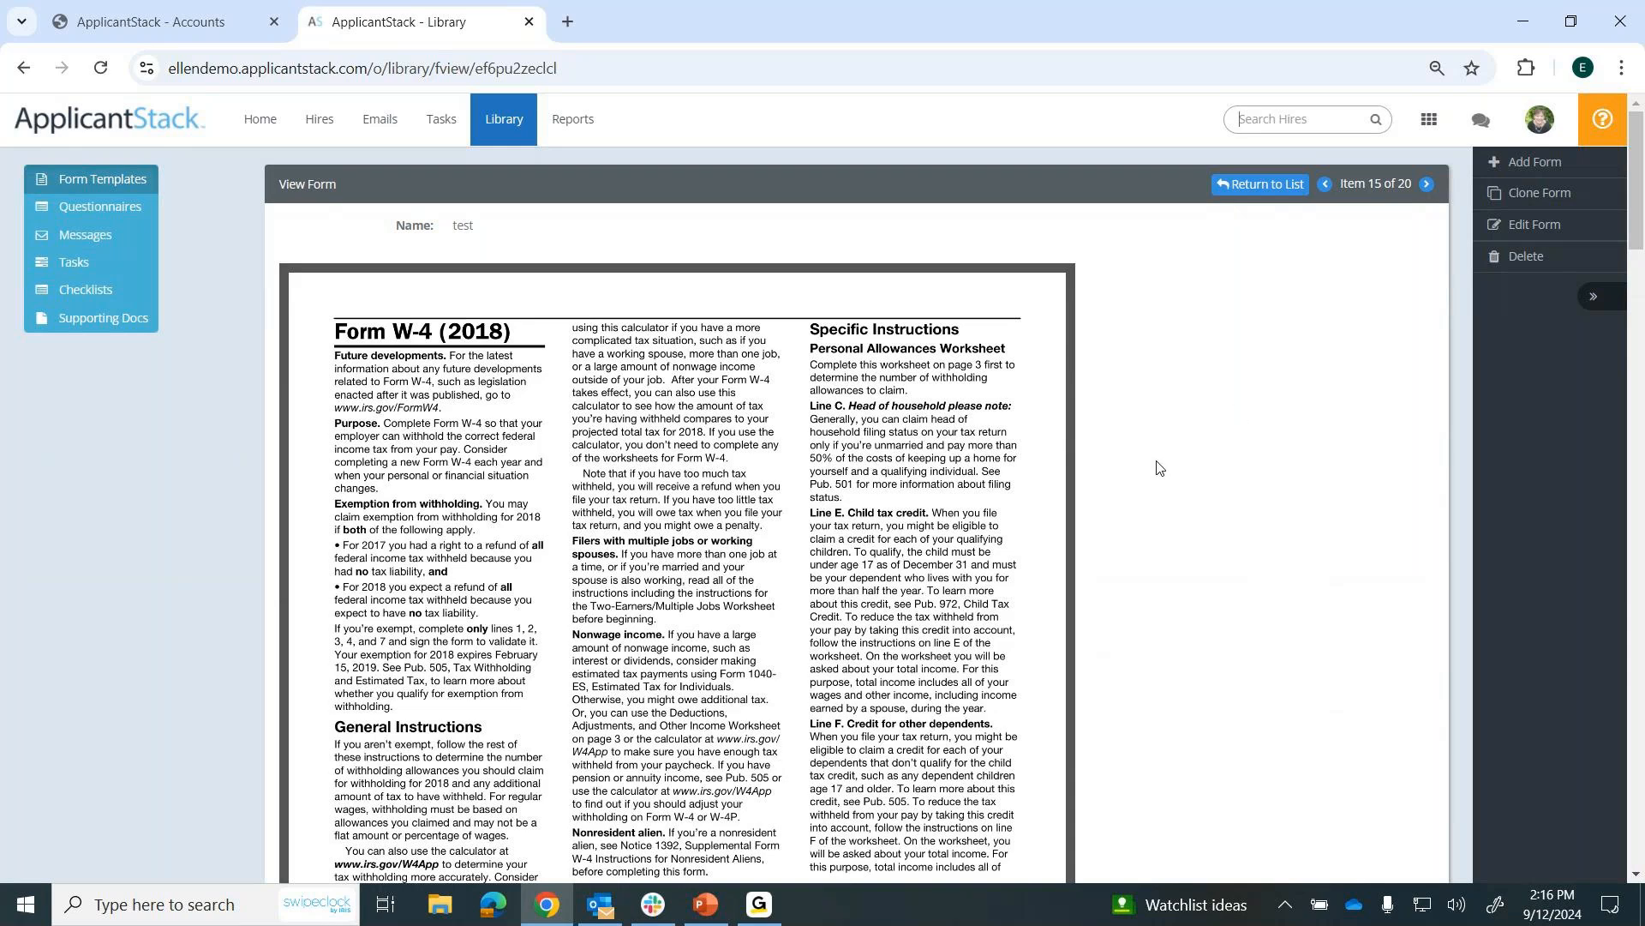
{"action": "scroll", "coordinate": [641, 511], "scroll_direction": "down", "scroll_amount": 1}
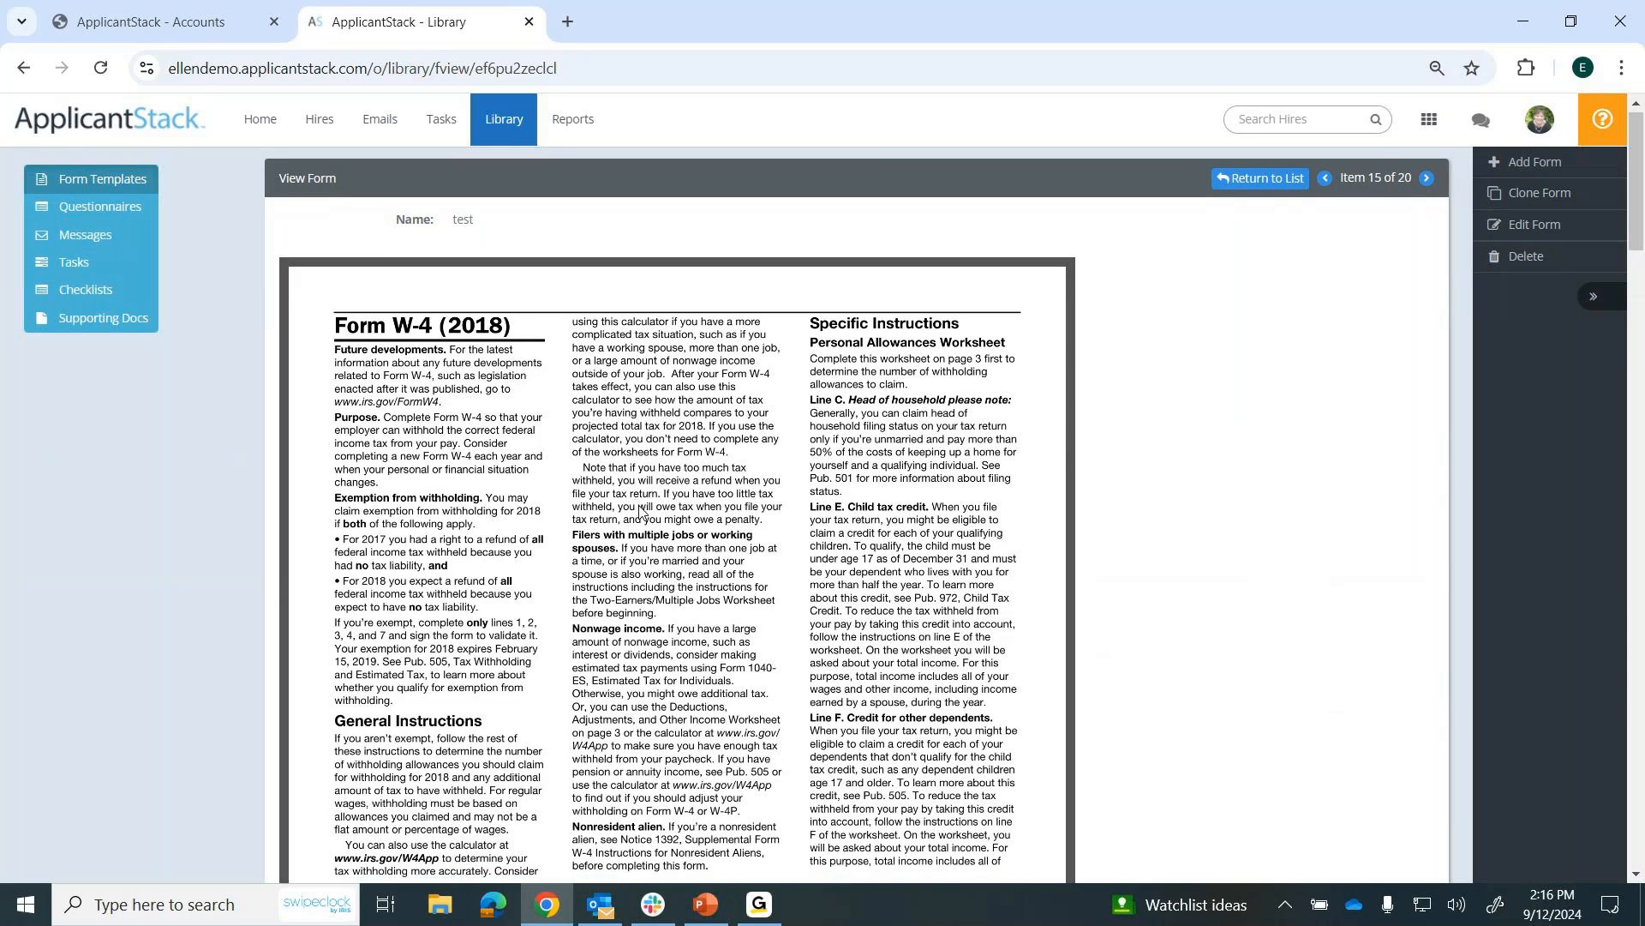
{"action": "scroll", "coordinate": [641, 511], "scroll_direction": "down", "scroll_amount": 3}
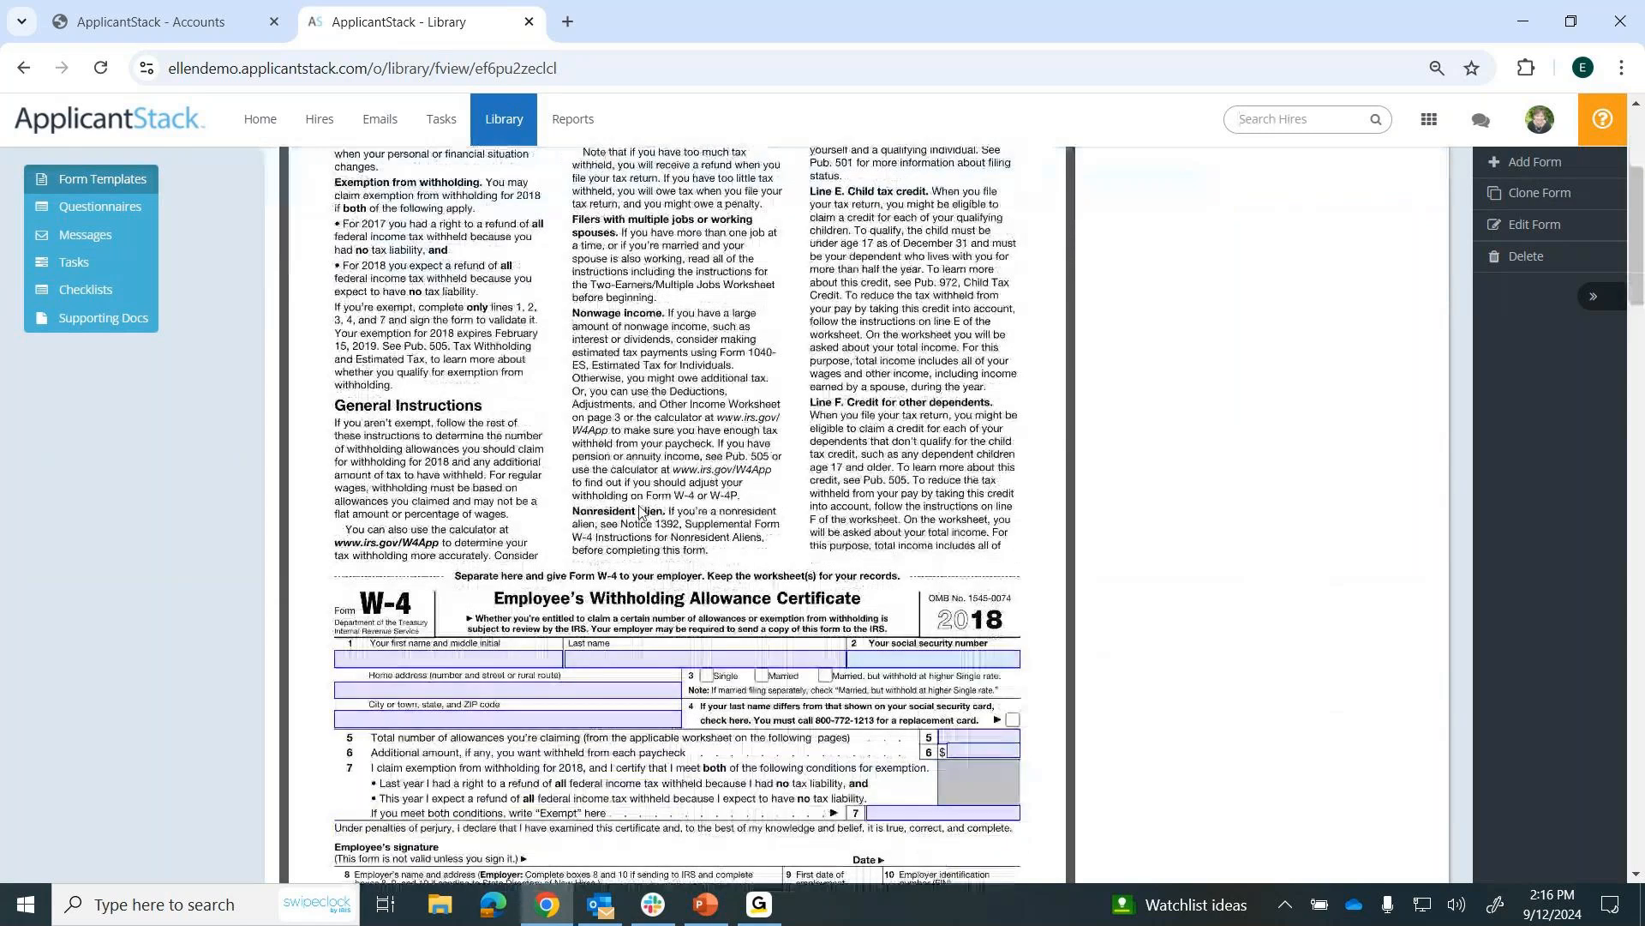
{"action": "scroll", "coordinate": [640, 511], "scroll_direction": "down", "scroll_amount": 2}
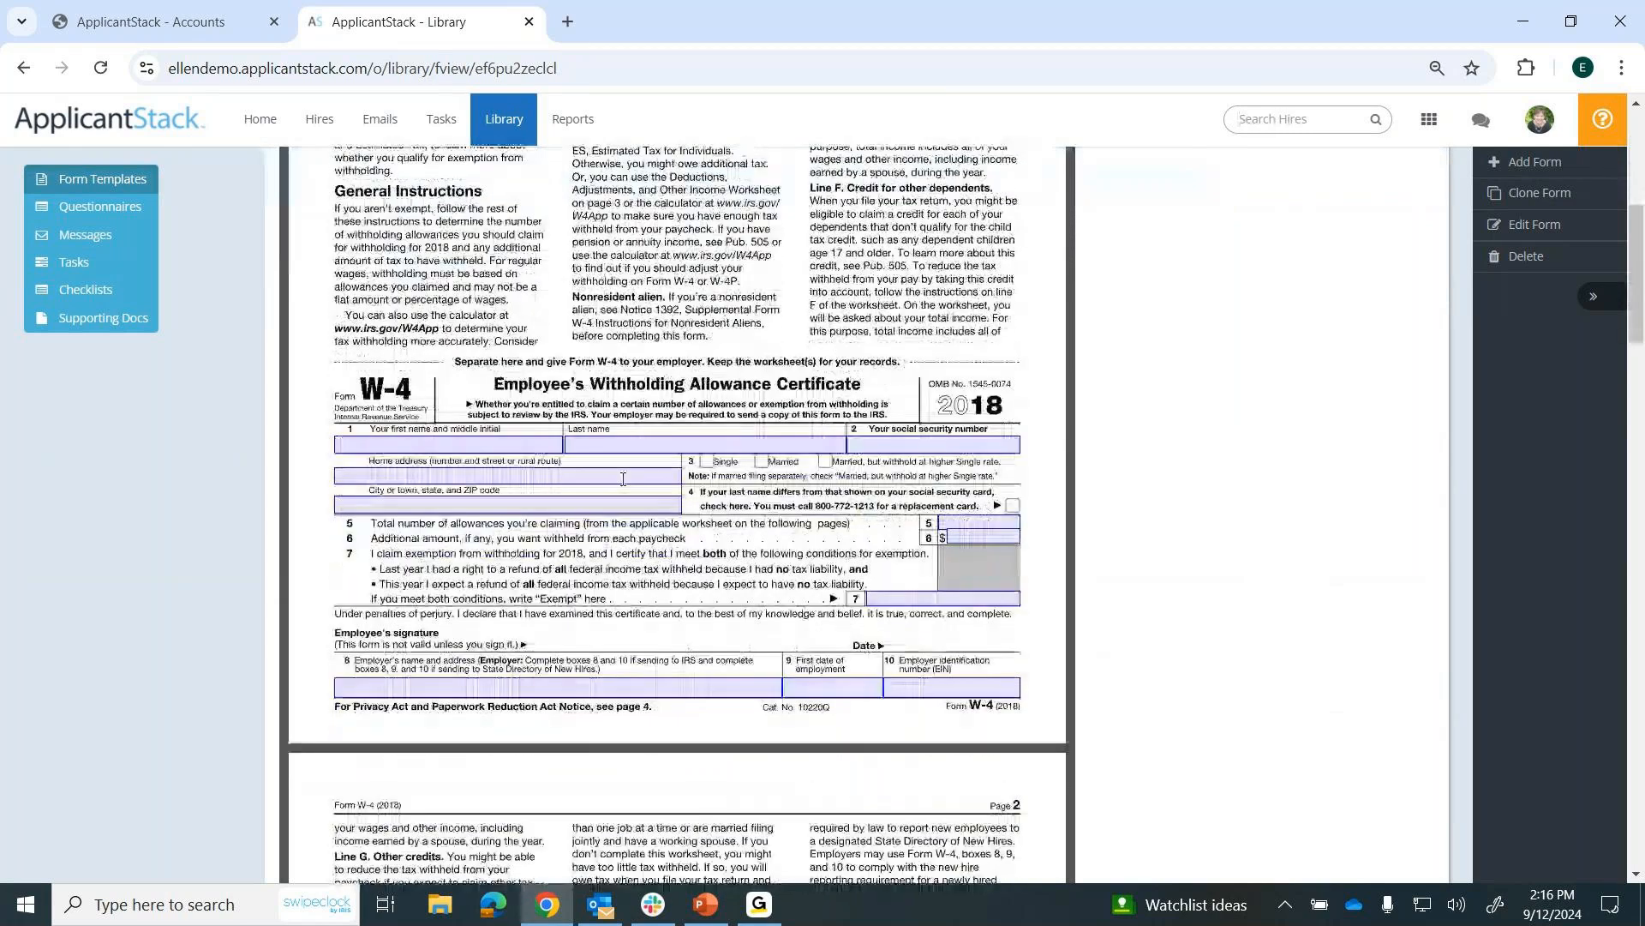
{"action": "scroll", "coordinate": [606, 513], "scroll_direction": "down", "scroll_amount": 1}
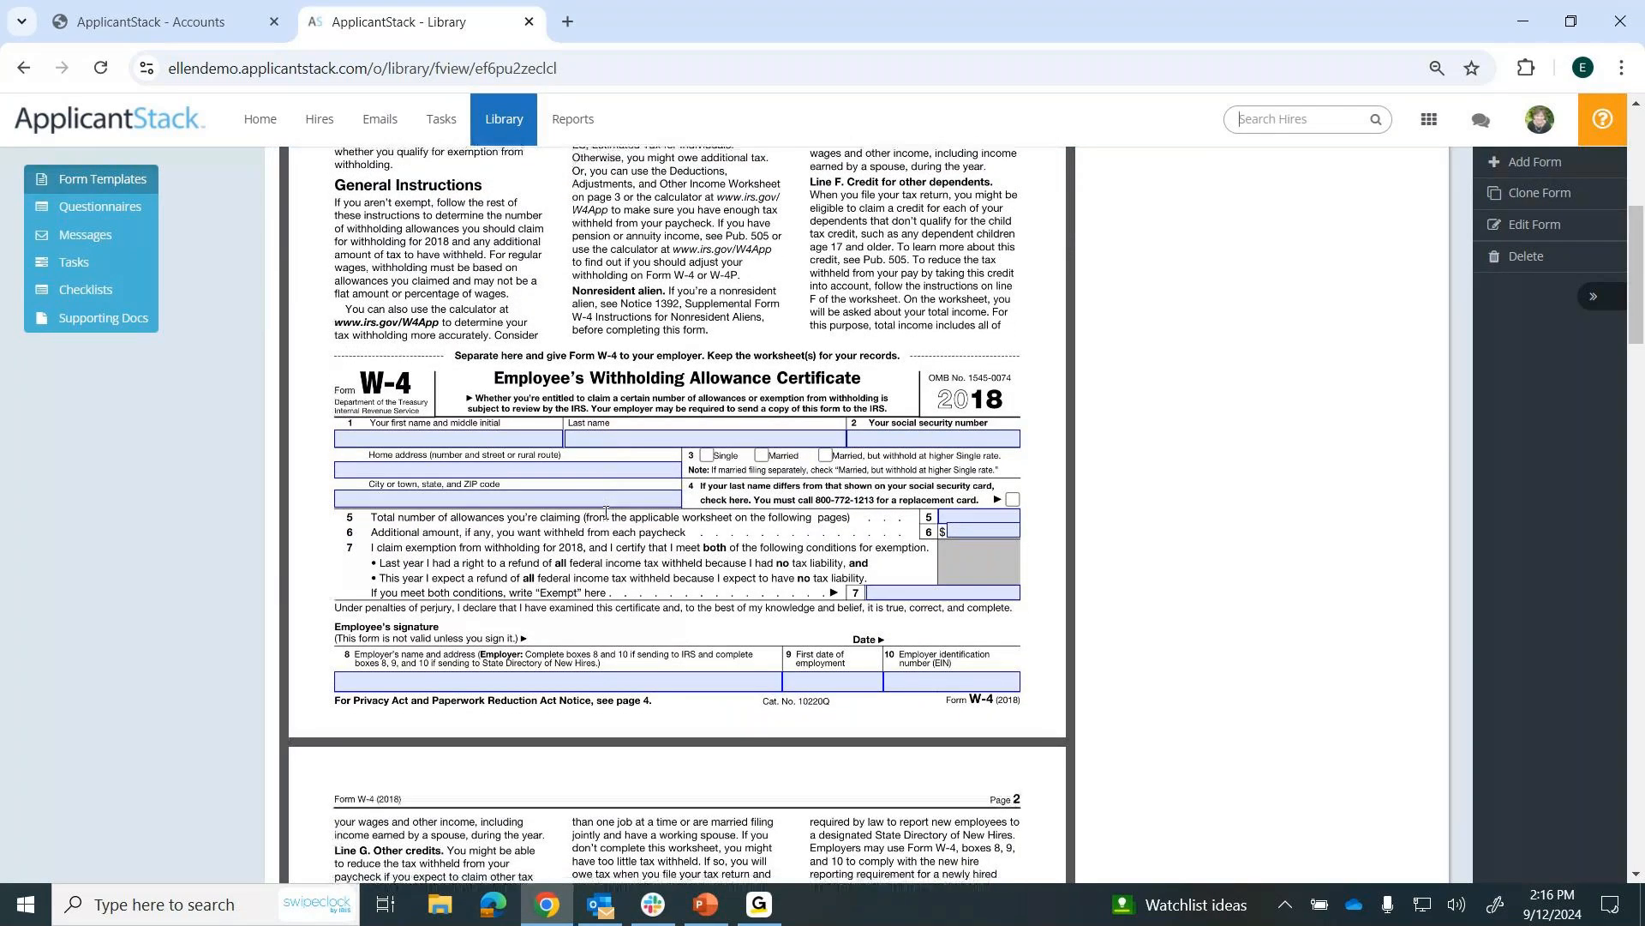
{"action": "scroll", "coordinate": [606, 512], "scroll_direction": "down", "scroll_amount": 2}
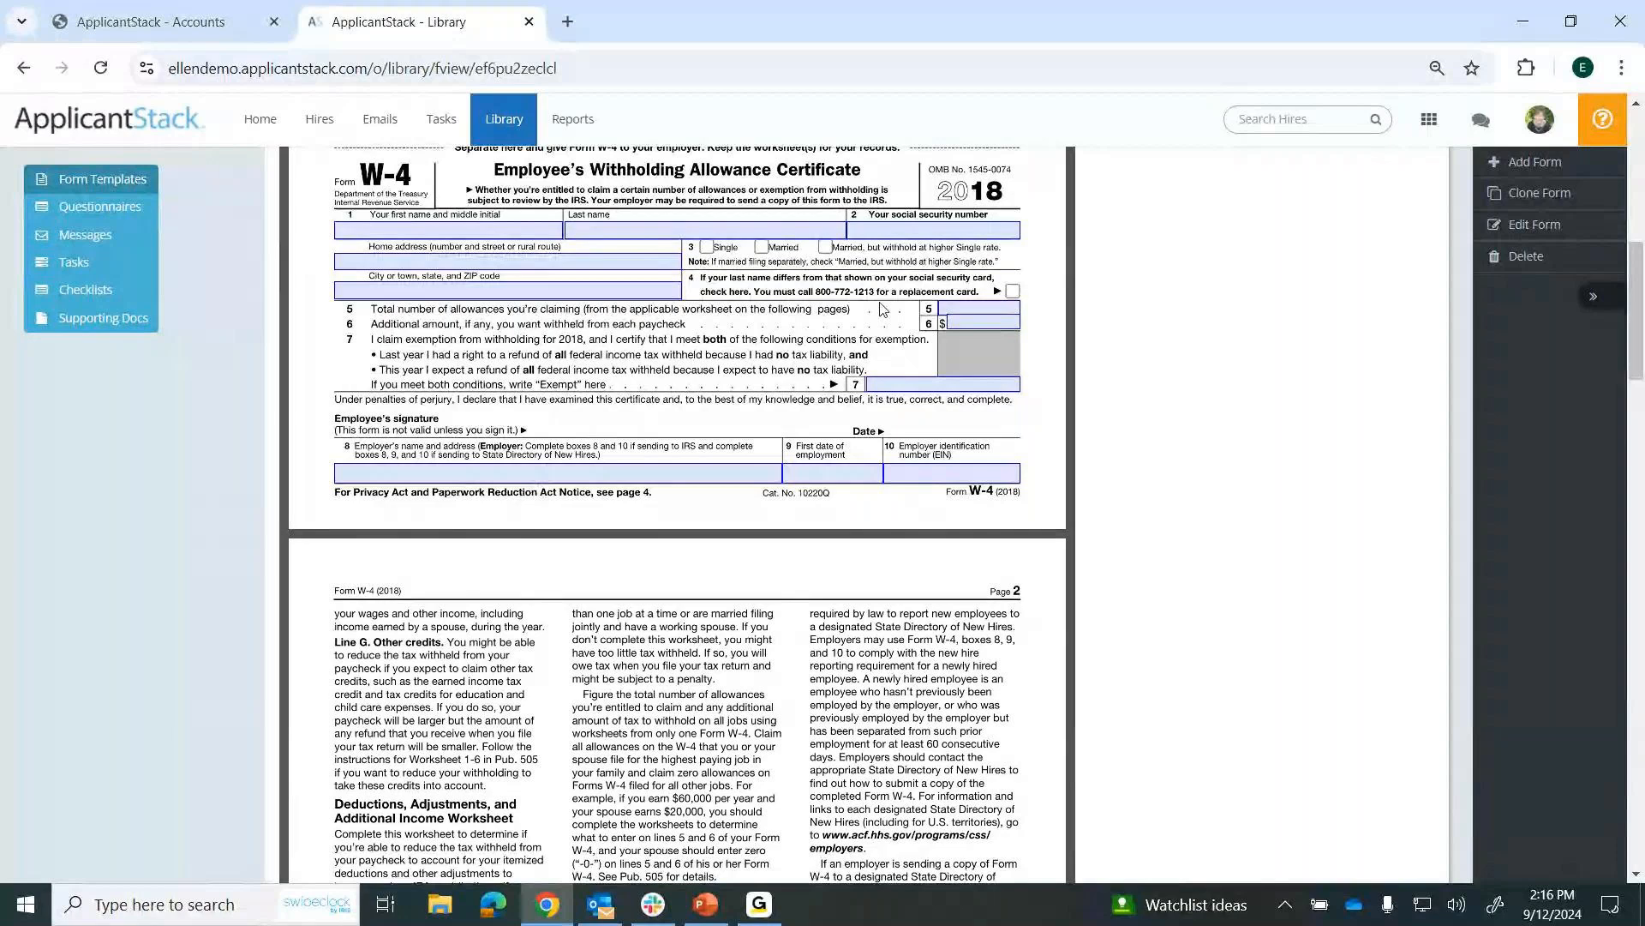
Edit the test form, placing a signature field on the employee's signature line and widening it toward the Date label.
{"action": "left_click", "coordinate": [1524, 233]}
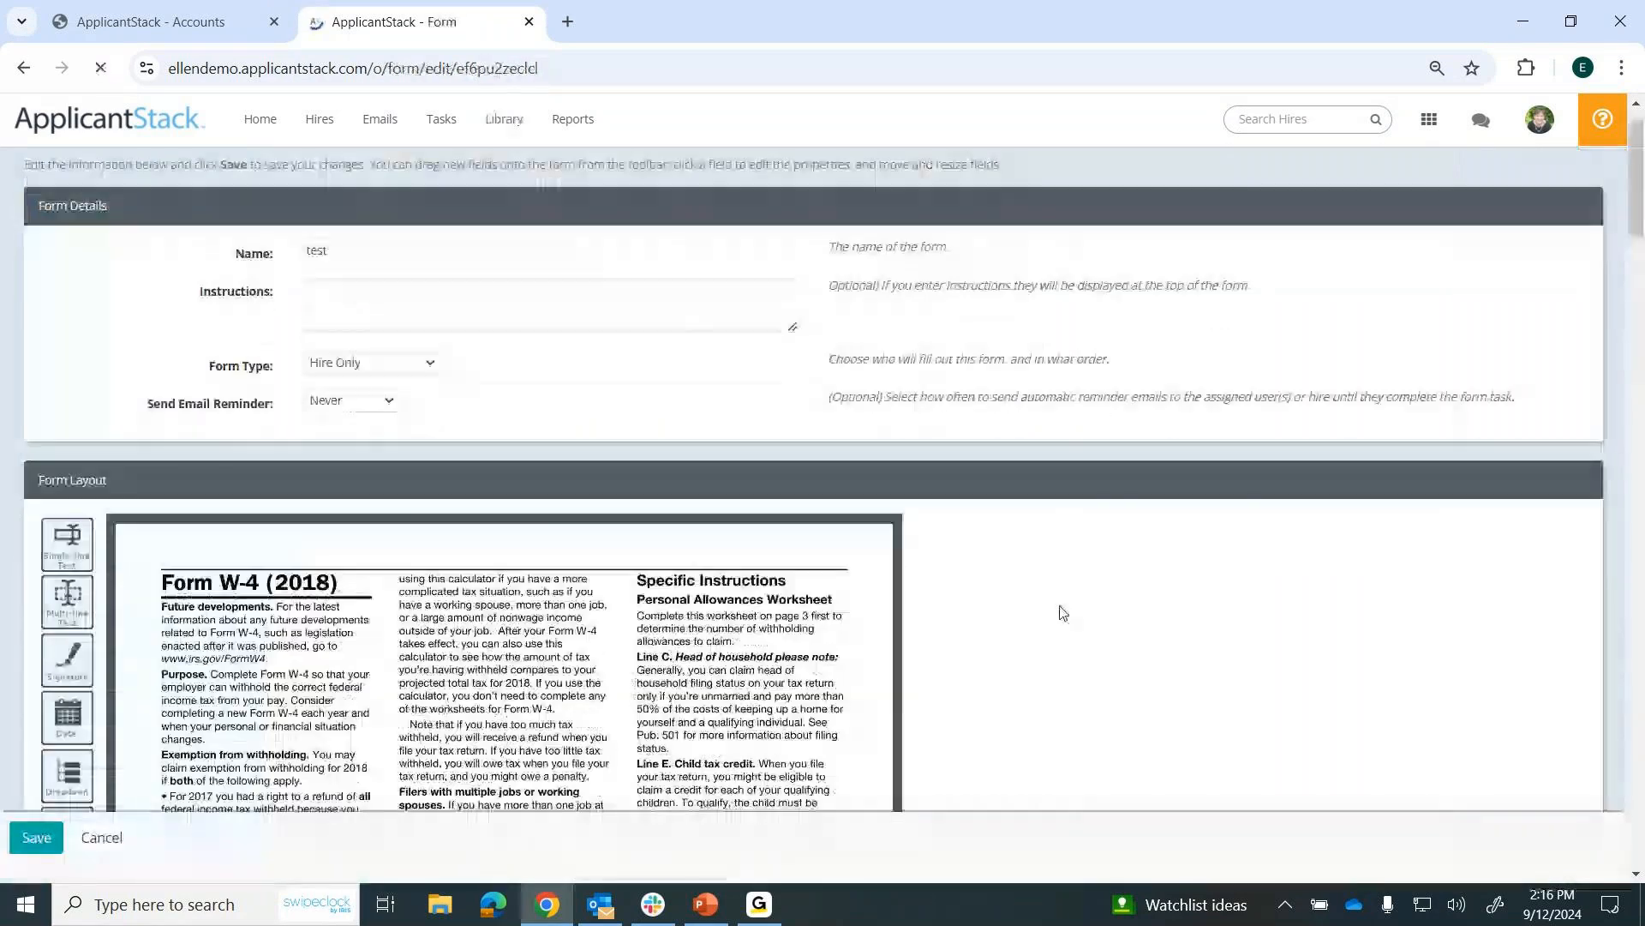
{"action": "scroll", "coordinate": [1063, 612], "scroll_direction": "down", "scroll_amount": 3}
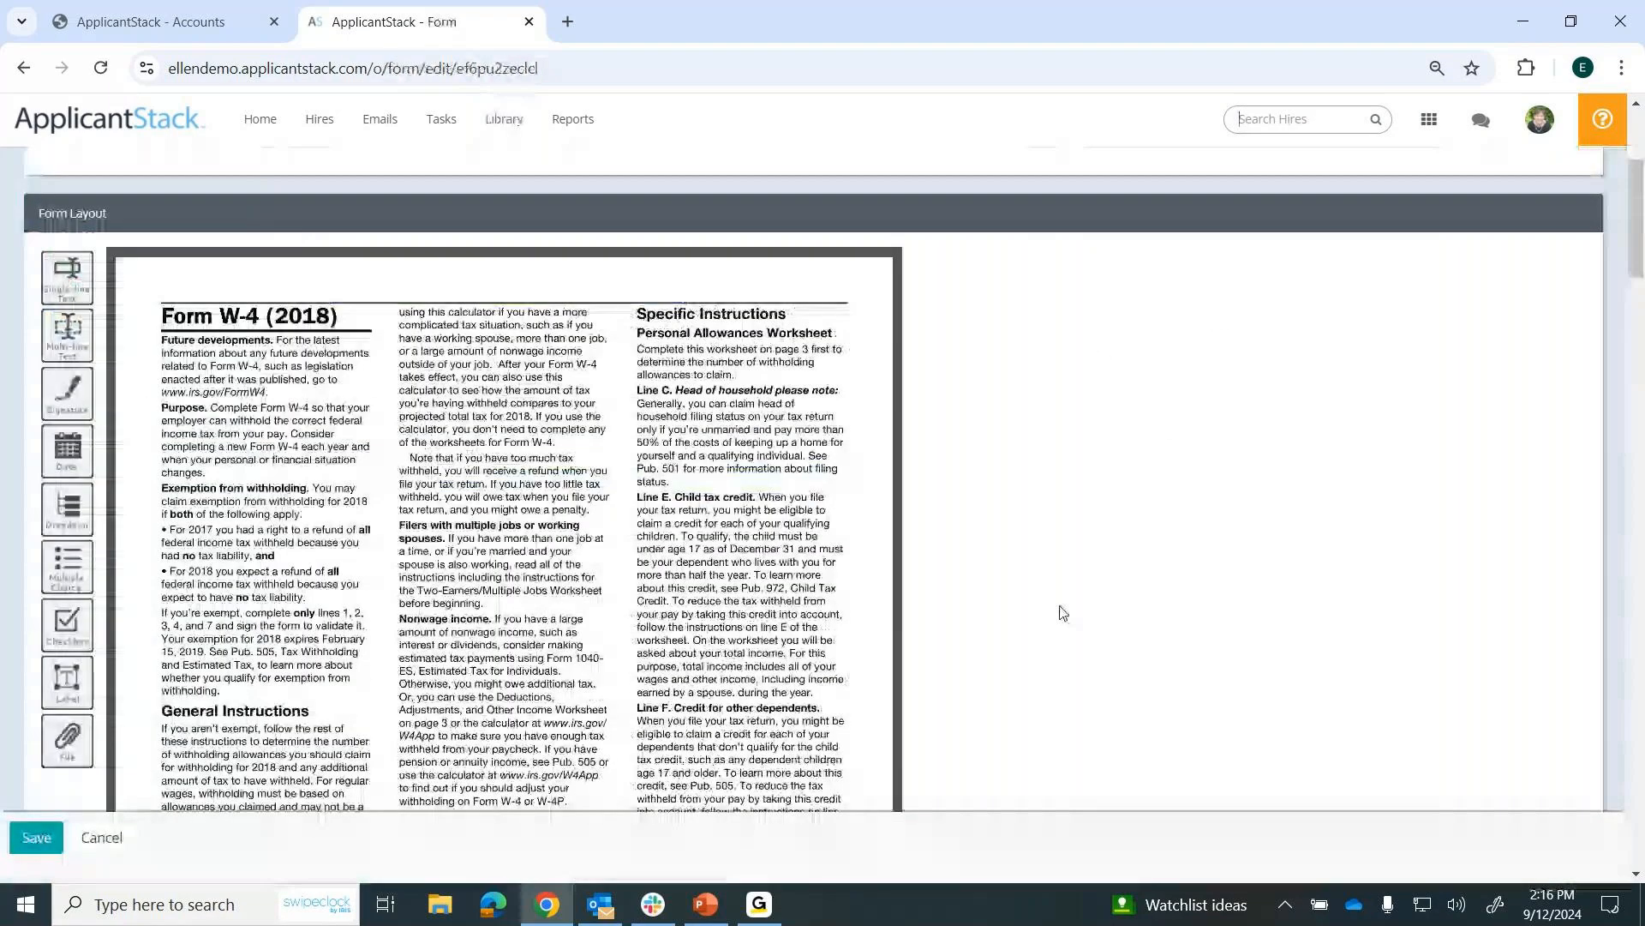
{"action": "scroll", "coordinate": [1063, 612], "scroll_direction": "down", "scroll_amount": 1}
{"action": "scroll", "coordinate": [1063, 612], "scroll_direction": "down", "scroll_amount": 6}
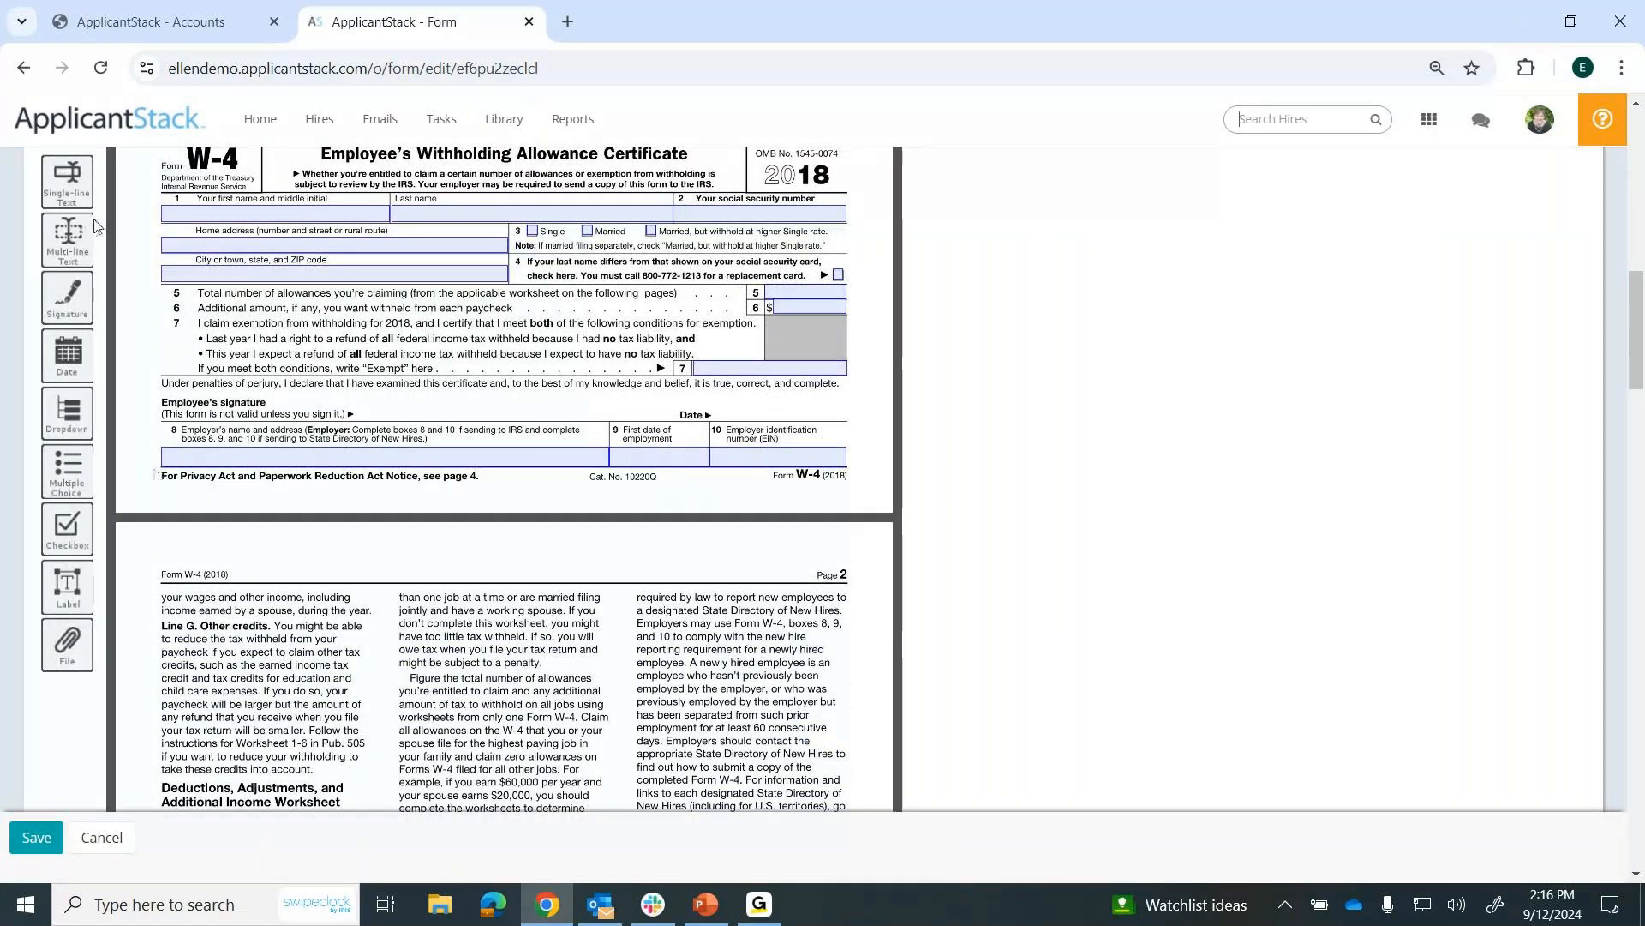
{"action": "left_click_drag", "start_coordinate": [60, 294], "coordinate": [376, 403]}
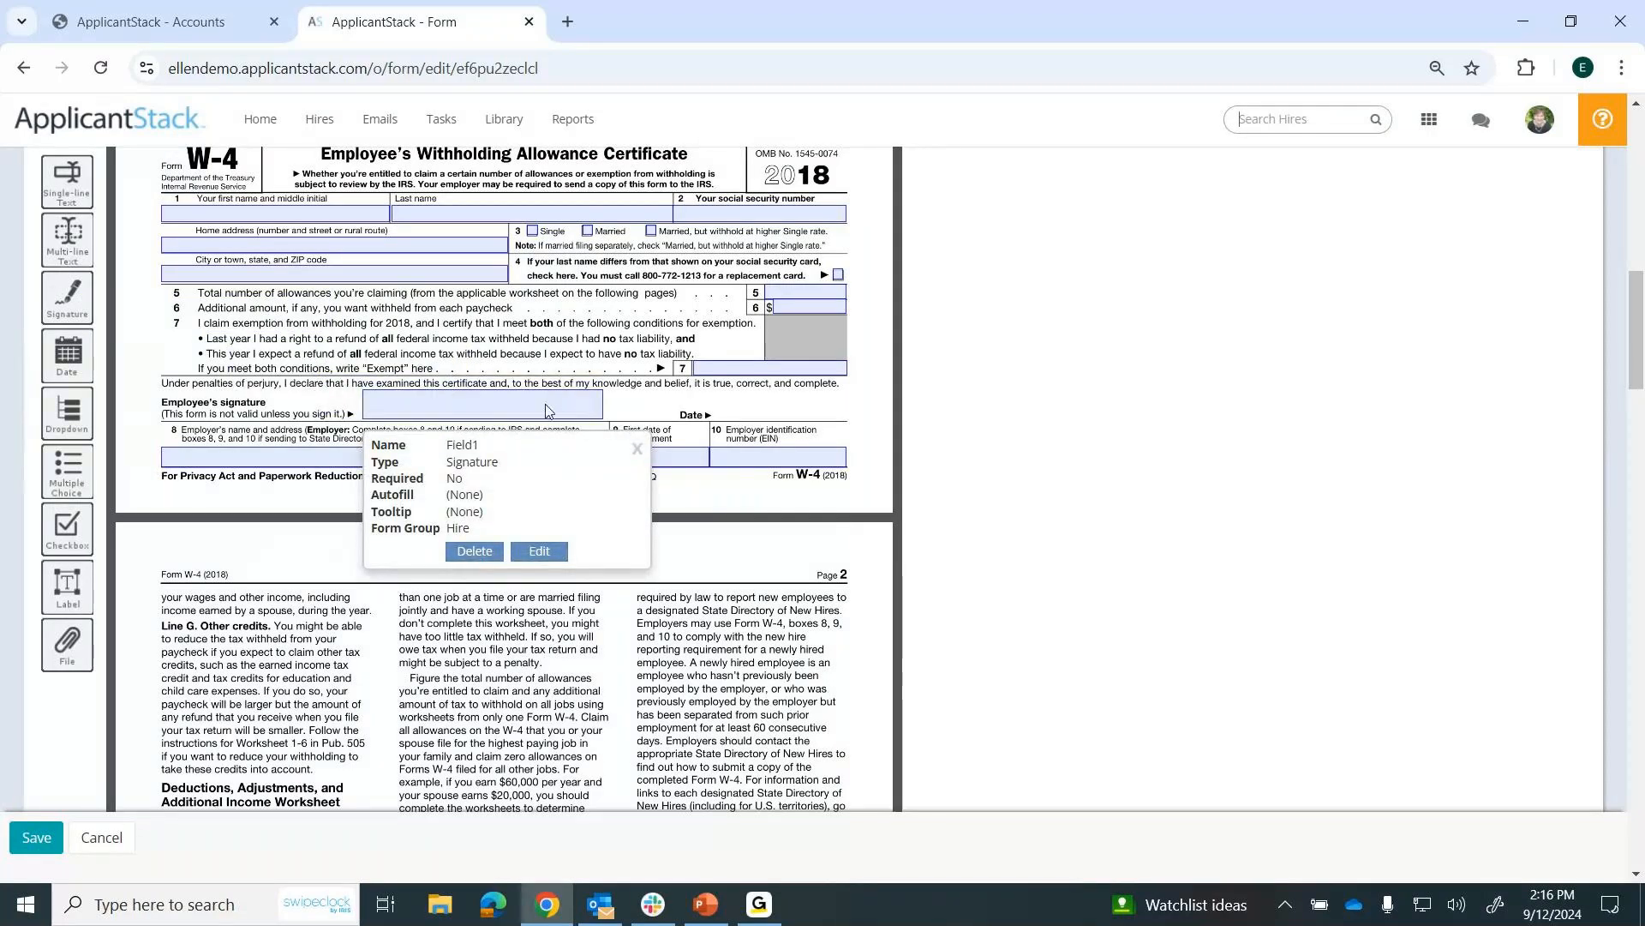
{"action": "left_click_drag", "start_coordinate": [603, 403], "coordinate": [641, 404]}
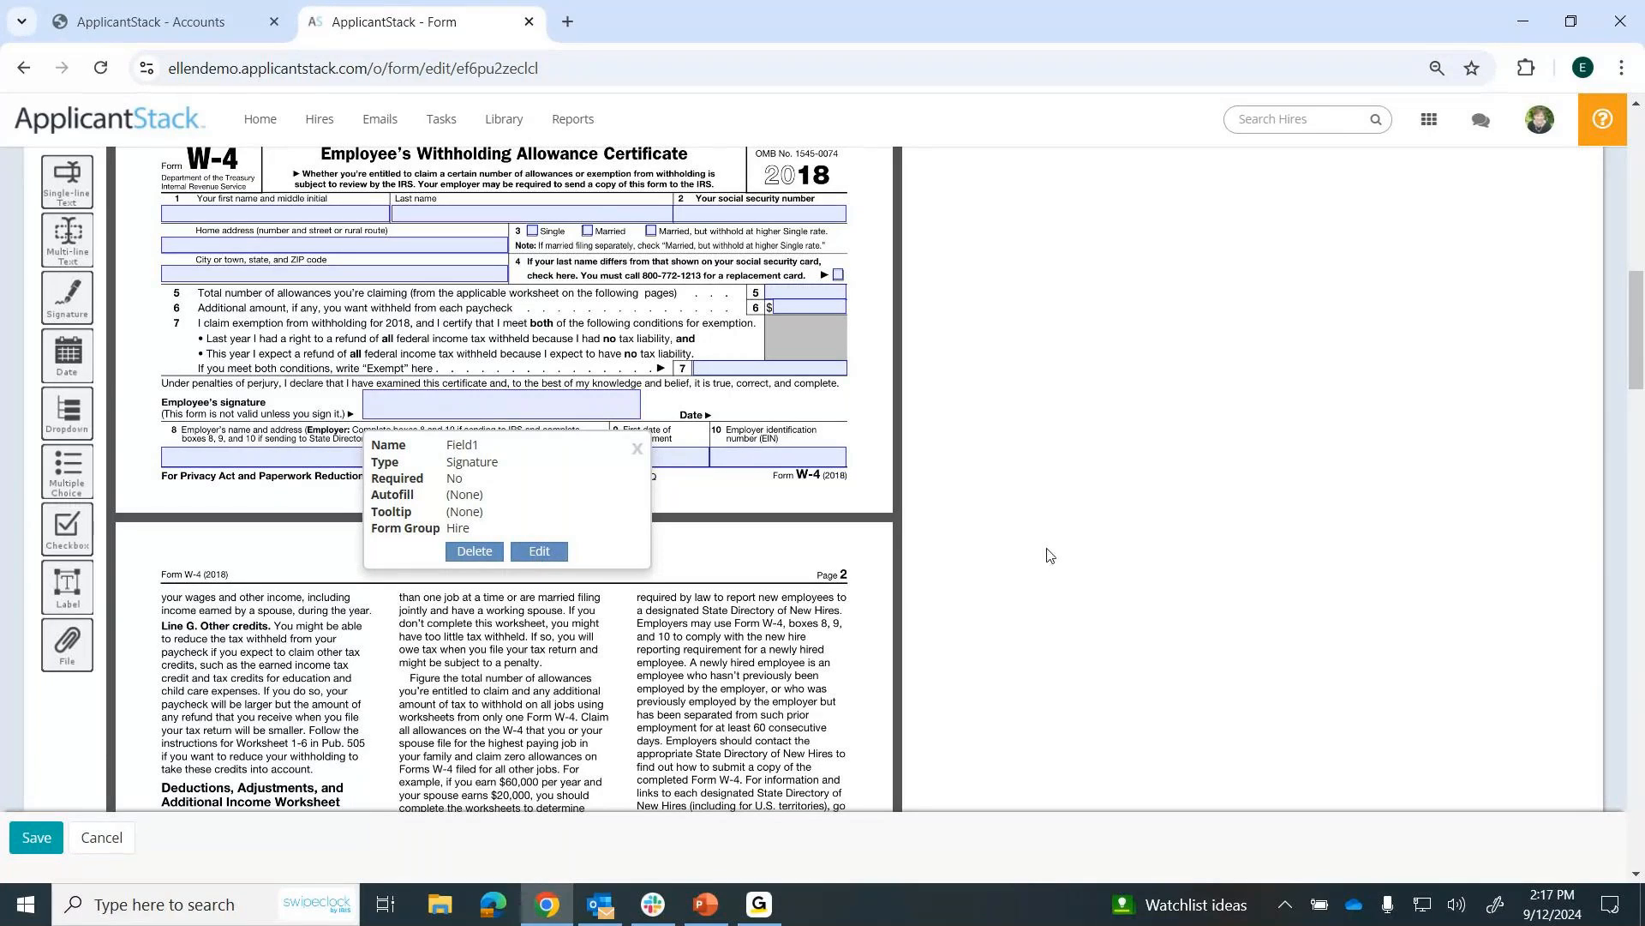
{"action": "left_click", "coordinate": [637, 449]}
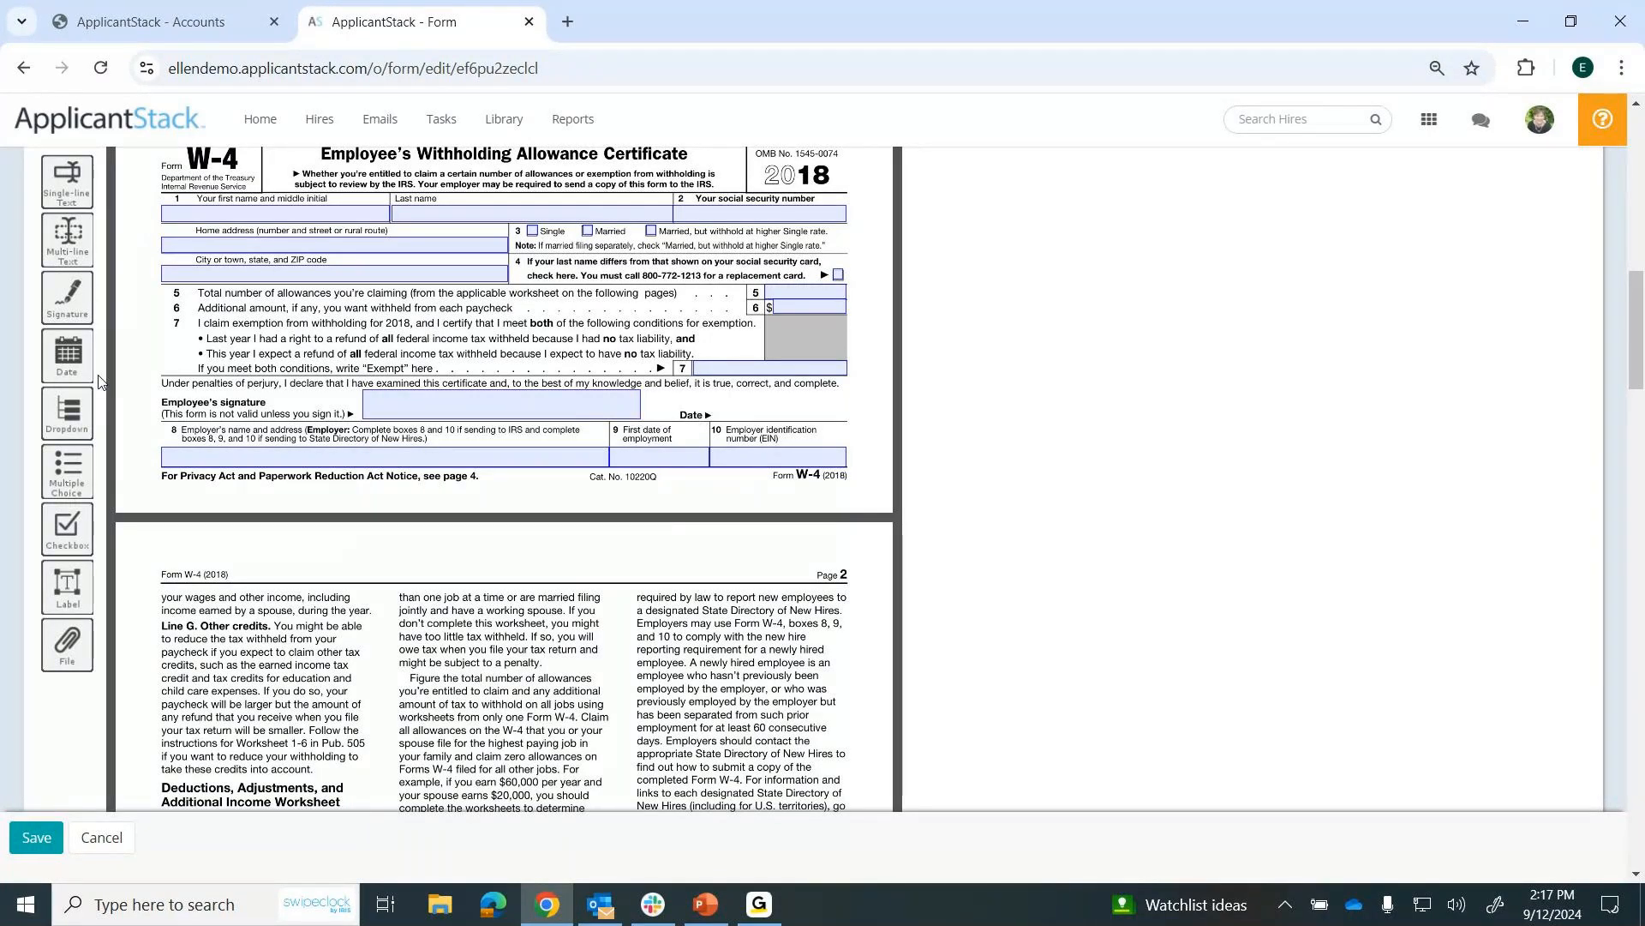
Place a date field beside the Date label on the W-4, and discard the form edits.
{"action": "left_click_drag", "start_coordinate": [64, 353], "coordinate": [724, 410]}
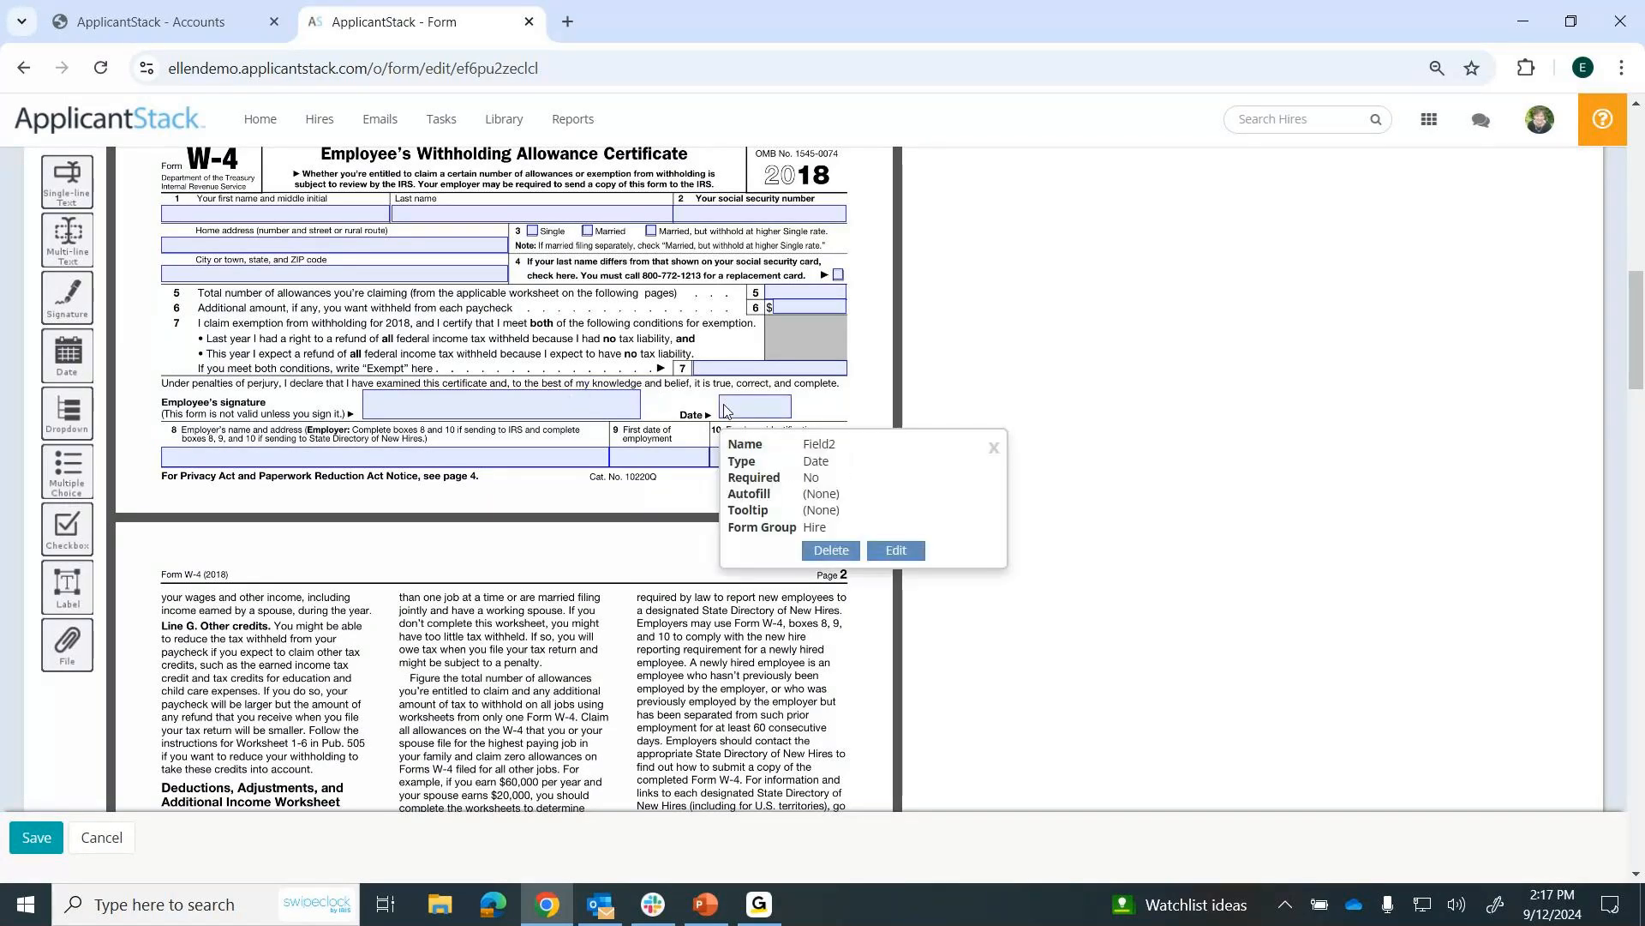
{"action": "left_click", "coordinate": [994, 447]}
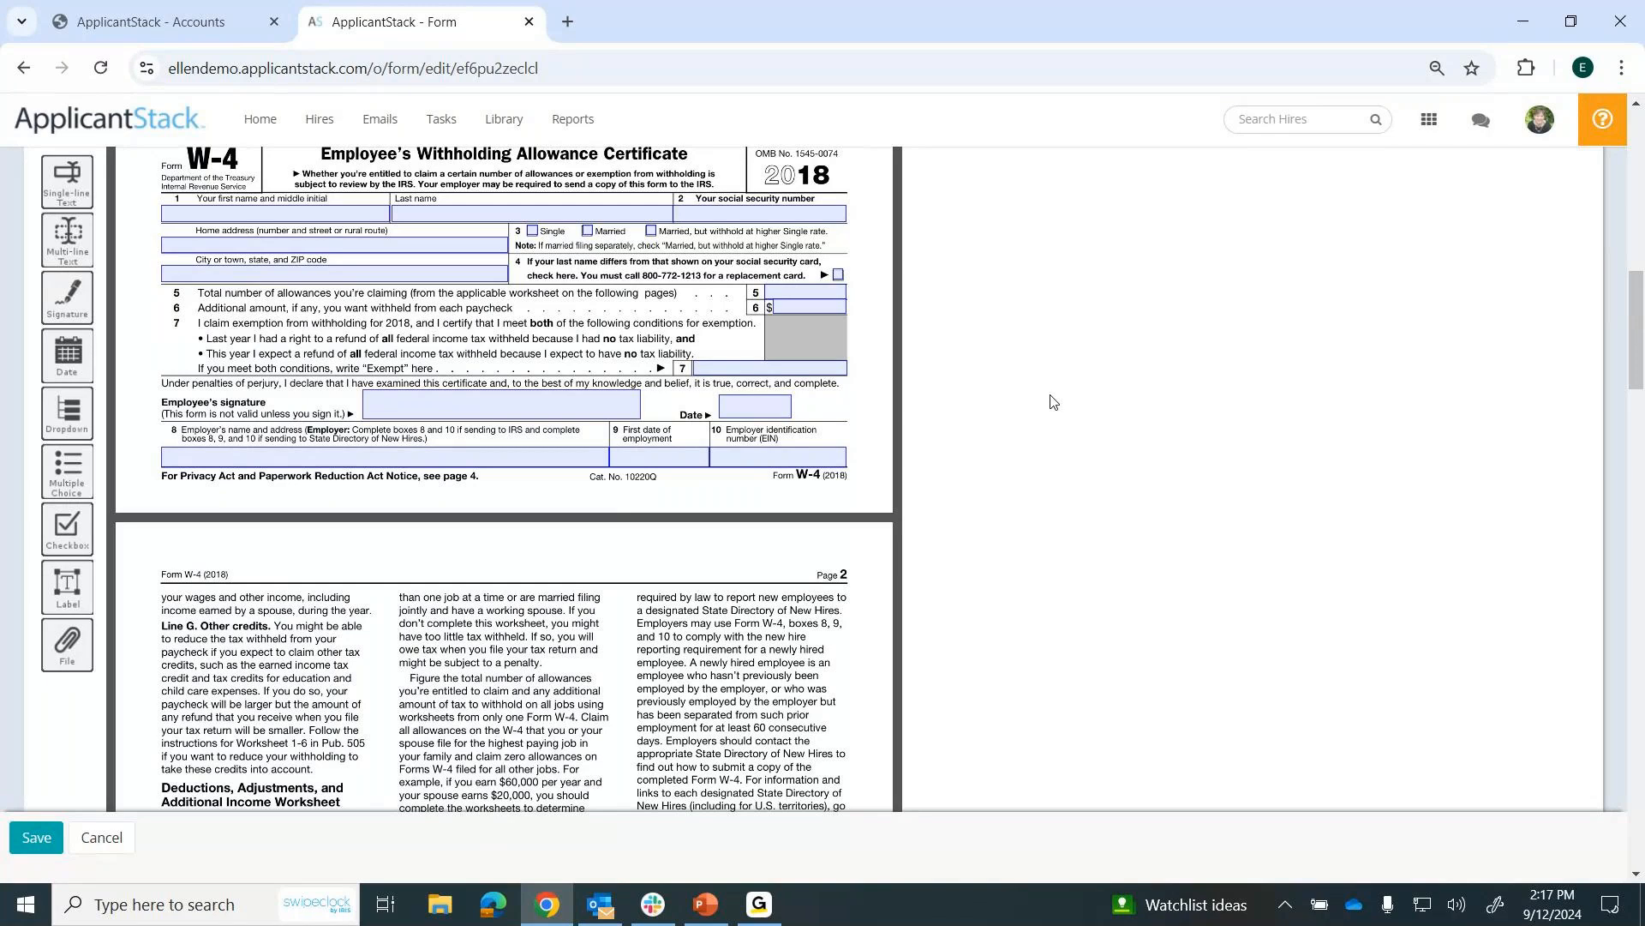
{"action": "left_click", "coordinate": [99, 842]}
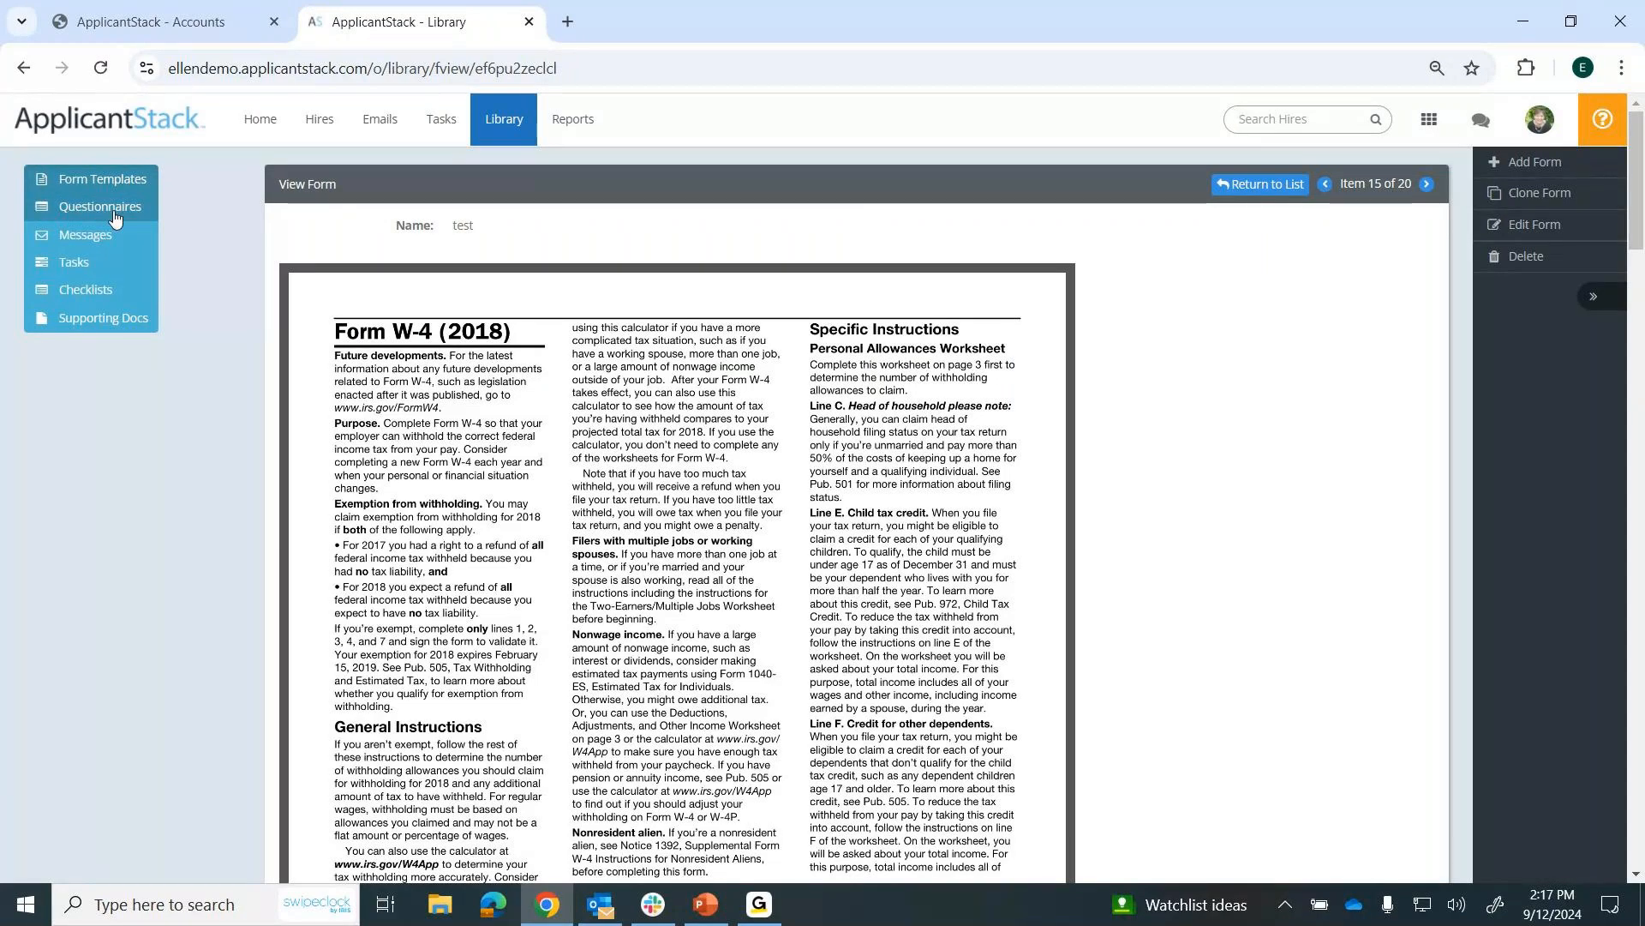
View the library's questionnaires and the Welcome to the Hiring Process message template, checking its first-name, username and password placeholders.
{"action": "left_click", "coordinate": [114, 214]}
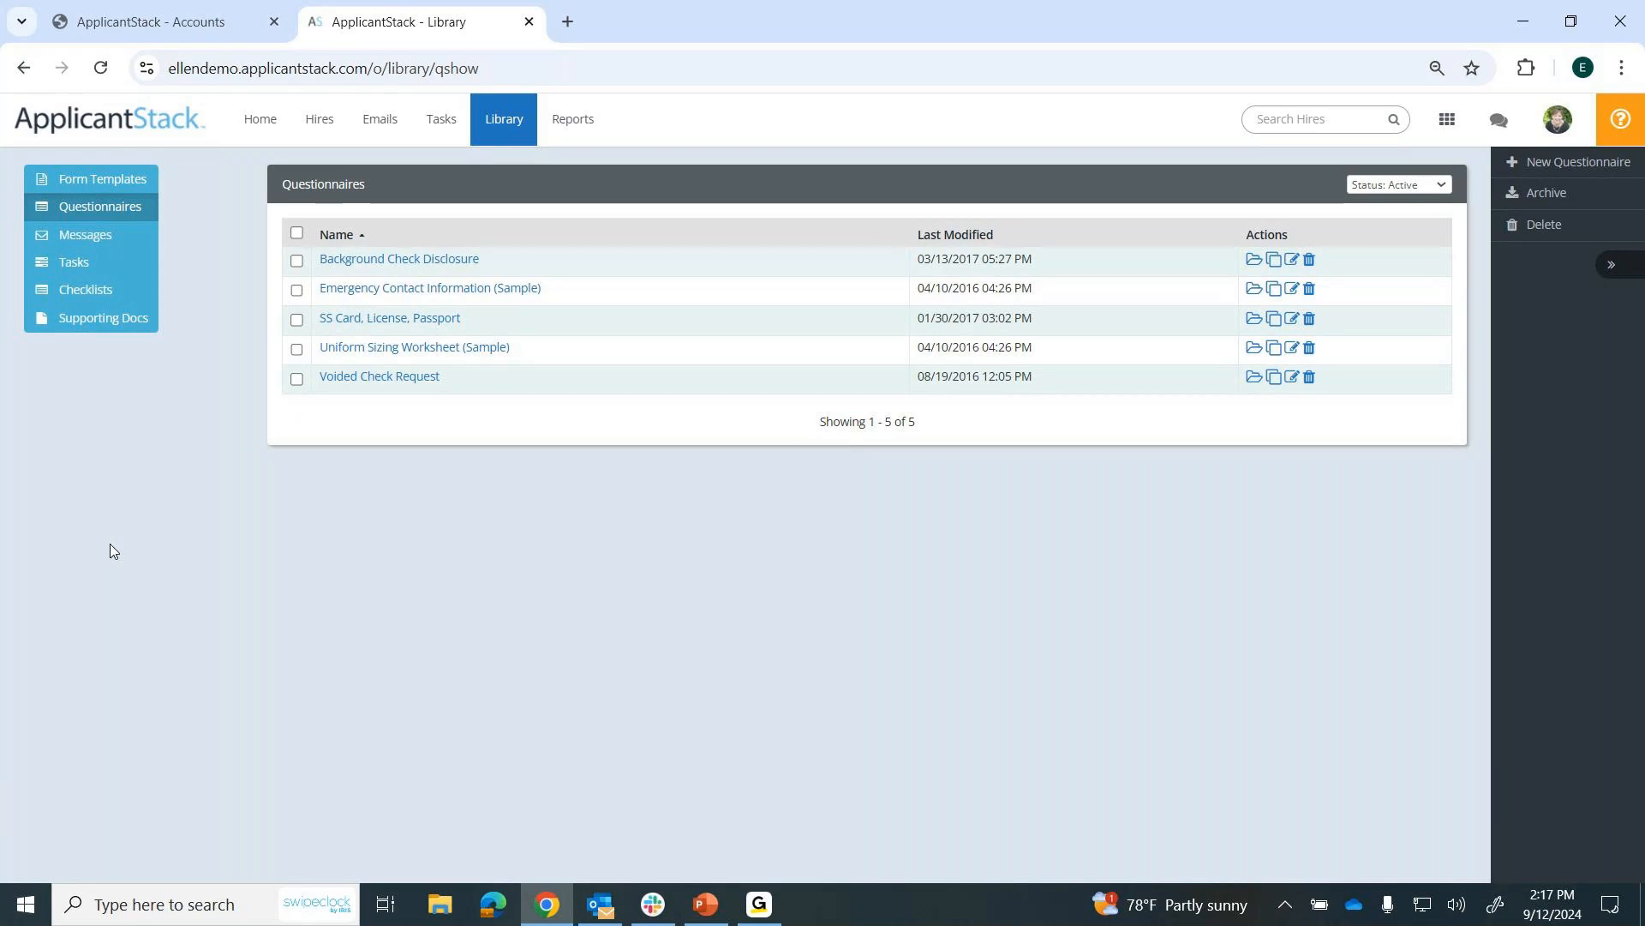
{"action": "left_click", "coordinate": [100, 238]}
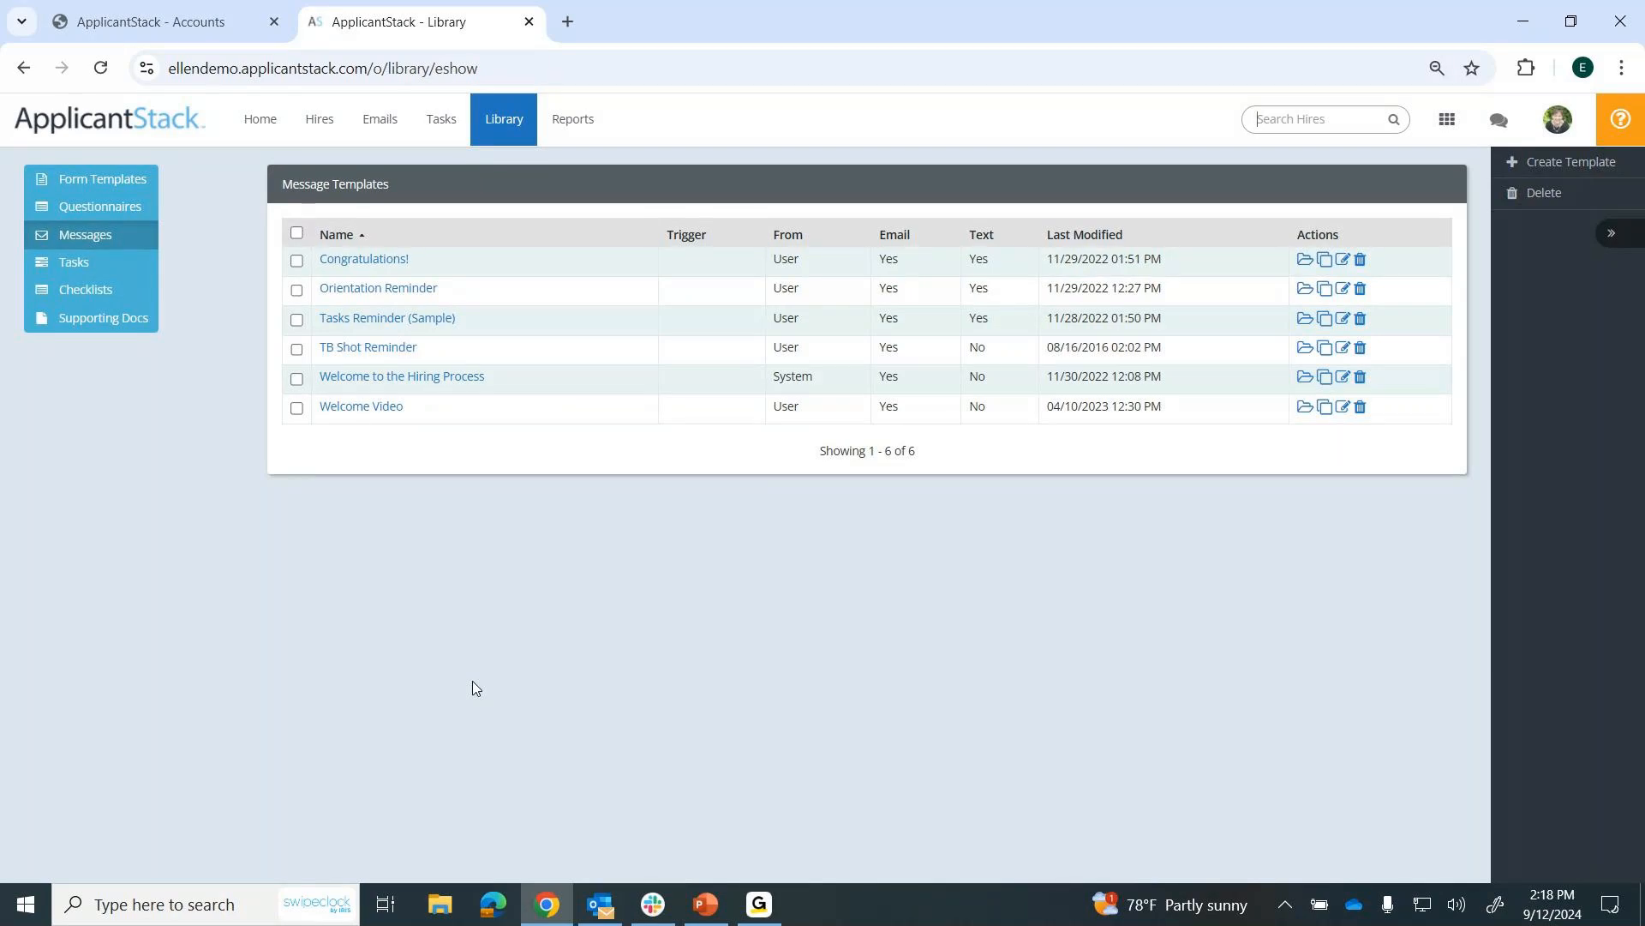
{"action": "left_click", "coordinate": [456, 385]}
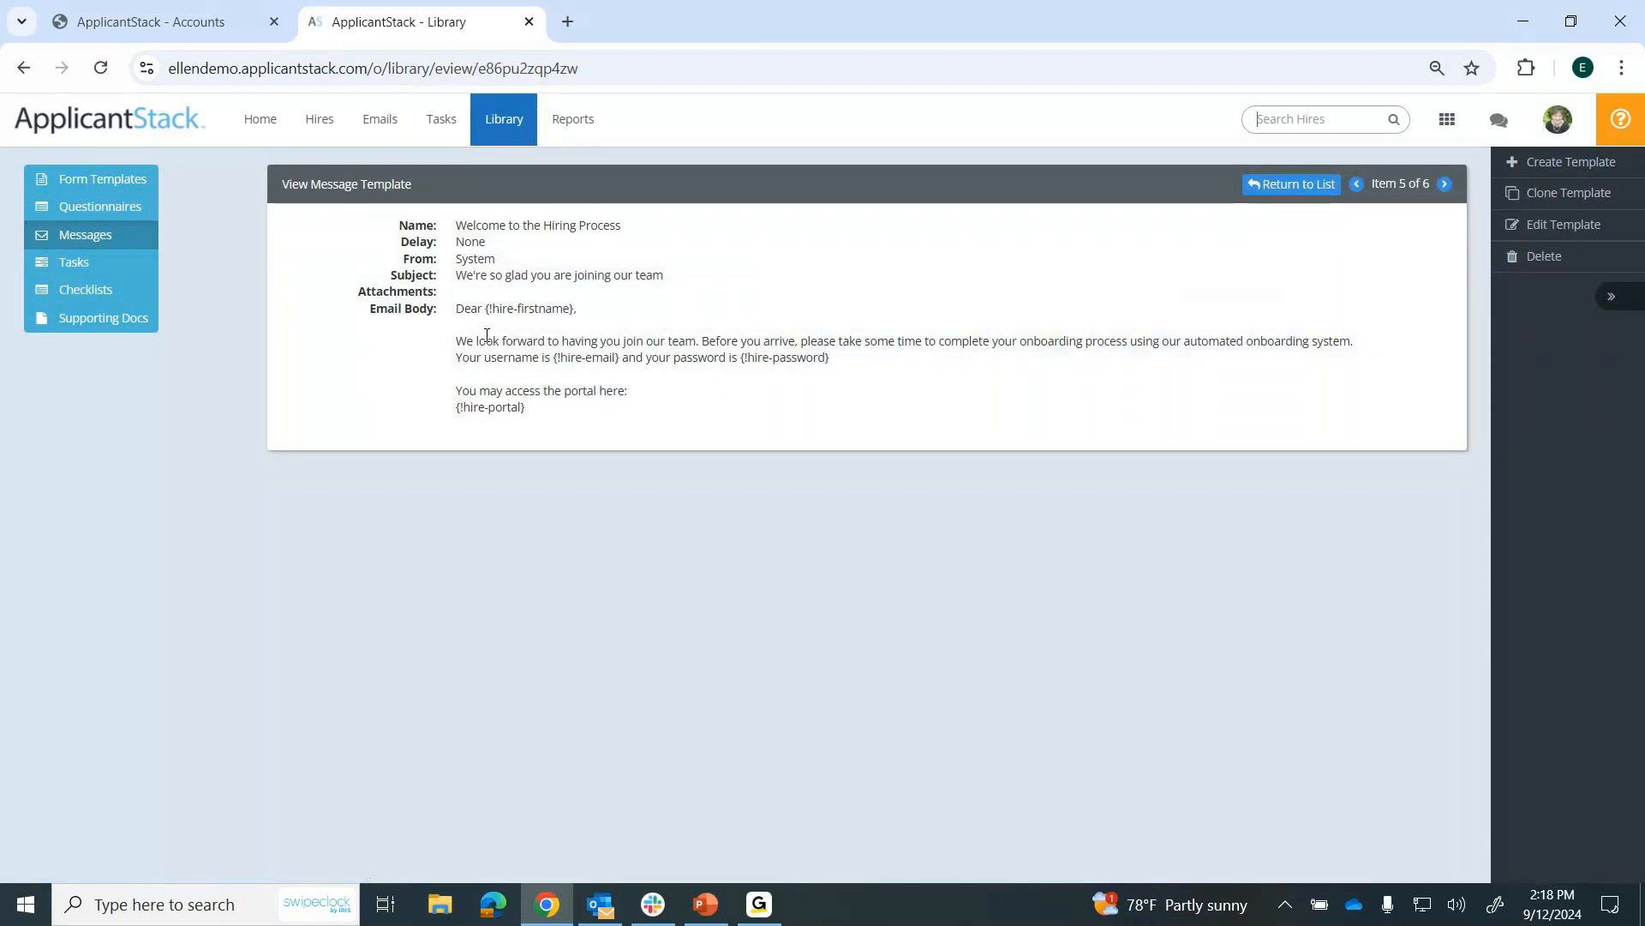
{"action": "left_click_drag", "start_coordinate": [485, 309], "coordinate": [577, 309]}
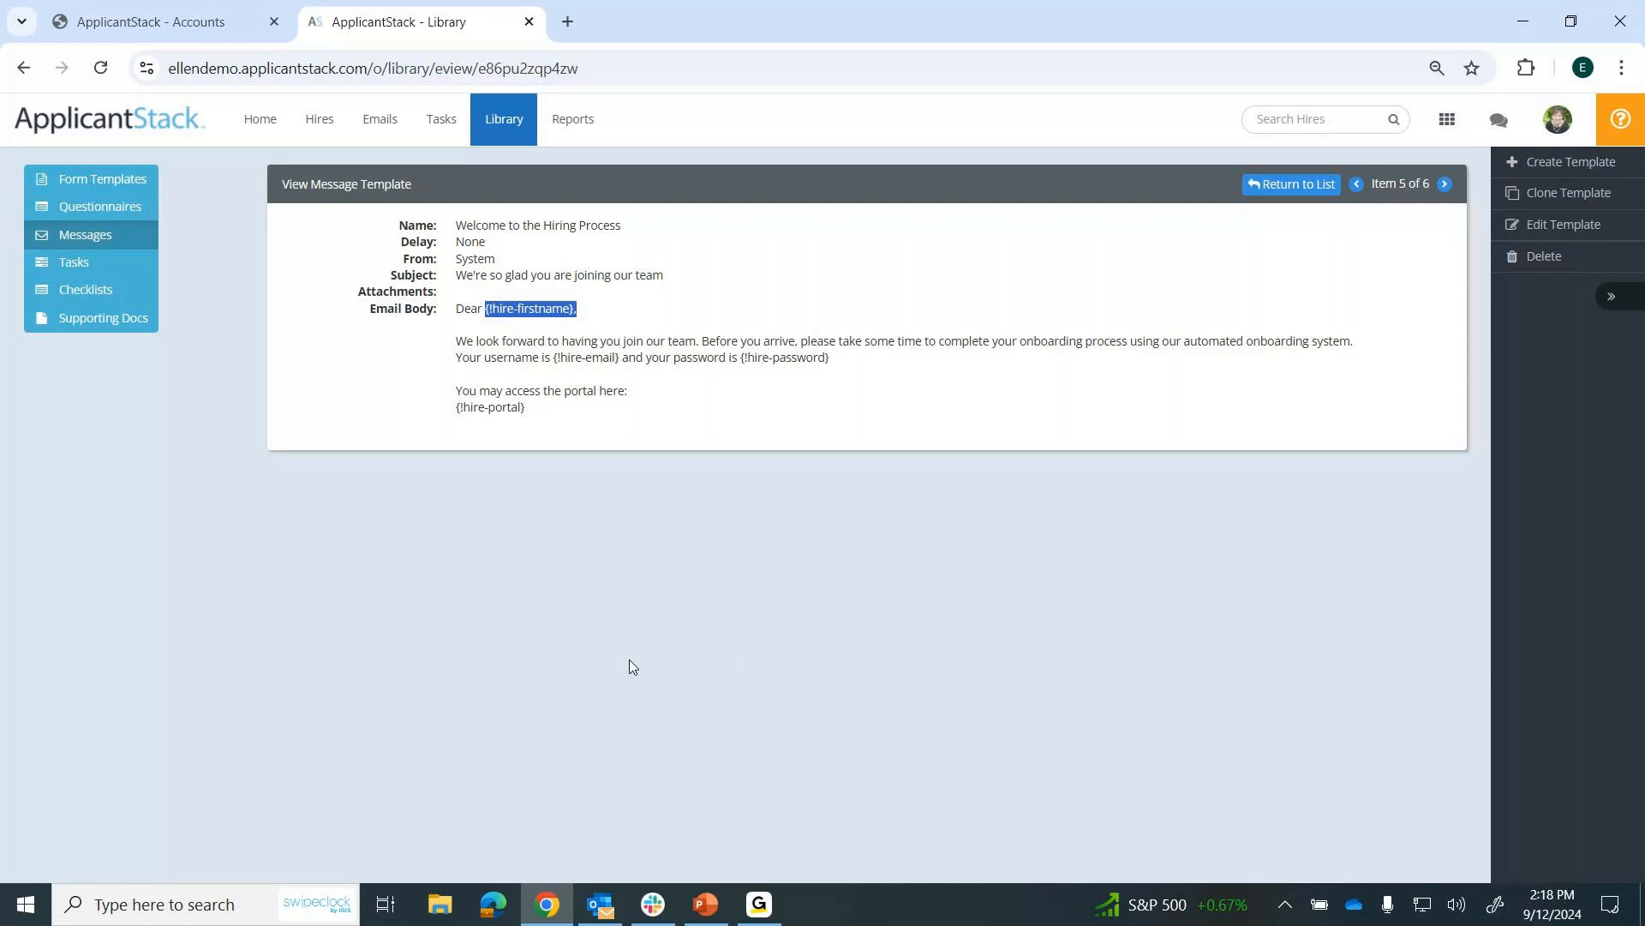
{"action": "left_click_drag", "start_coordinate": [456, 358], "coordinate": [857, 360]}
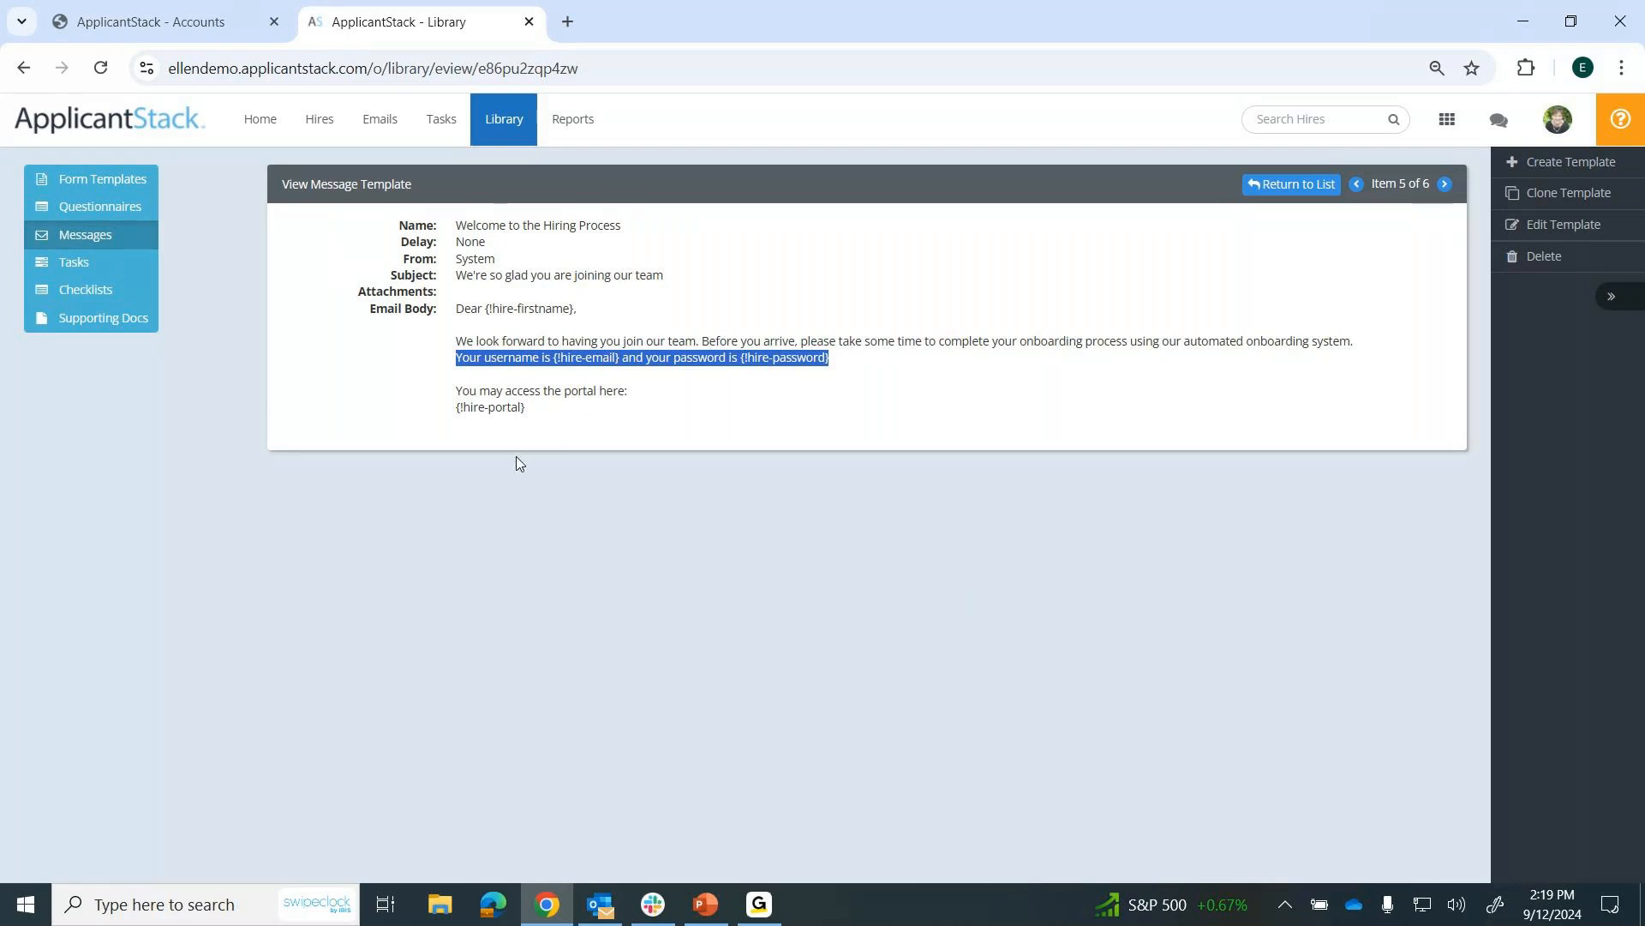
Return to the message templates list and sort it by the Text column.
{"action": "left_click", "coordinate": [104, 238]}
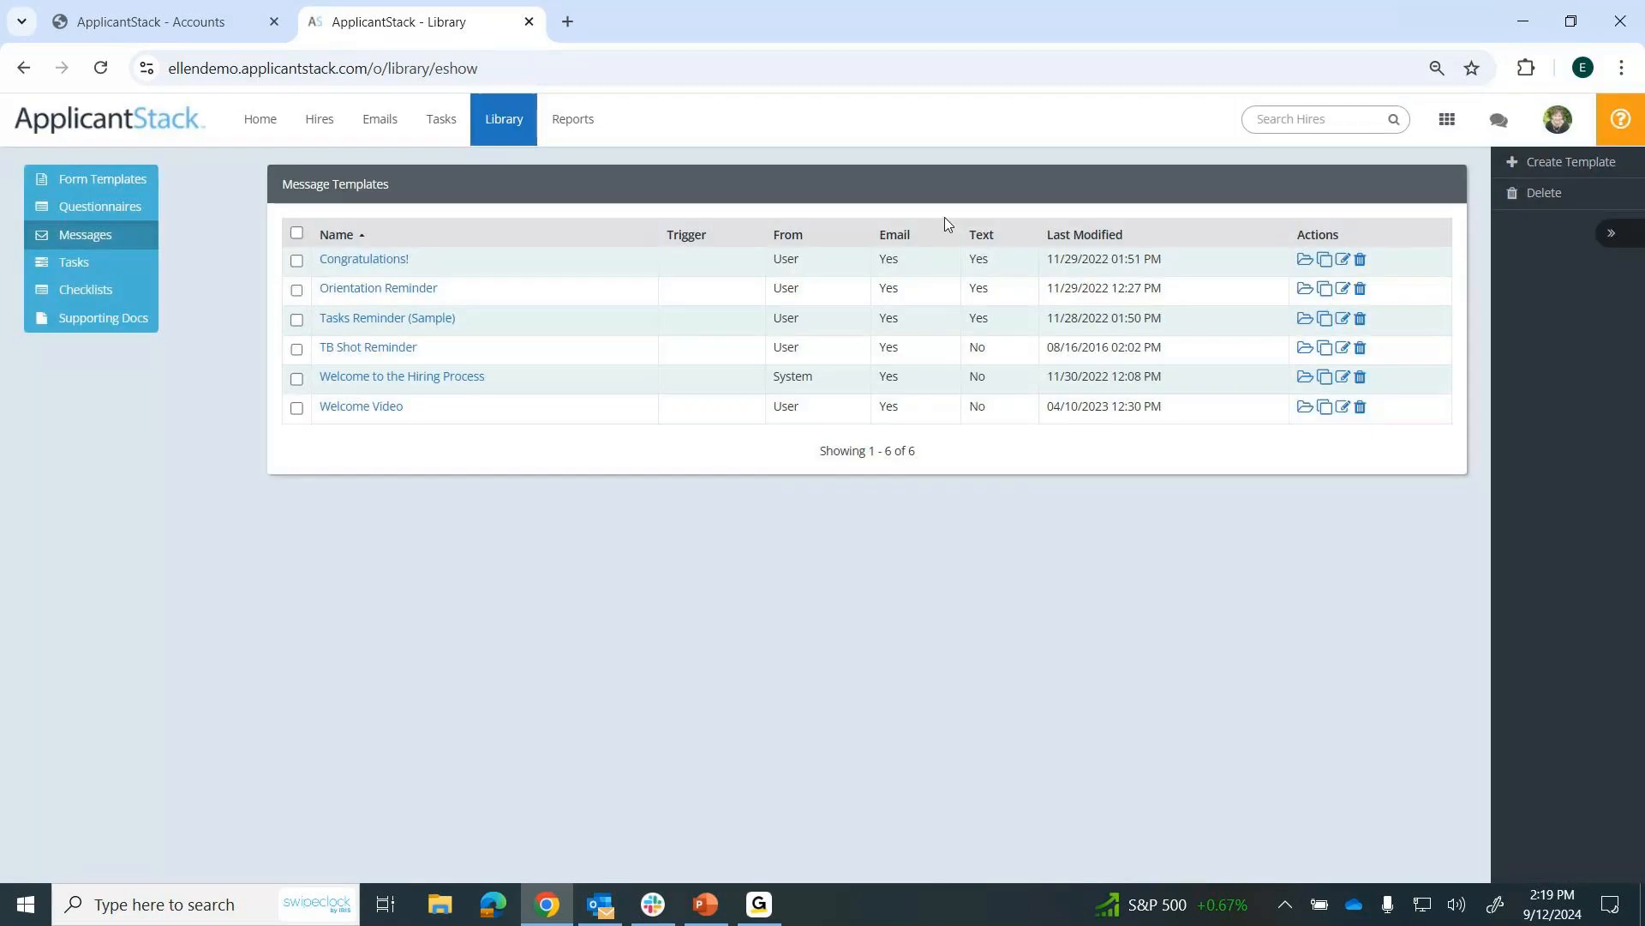
{"action": "double_click", "coordinate": [973, 238]}
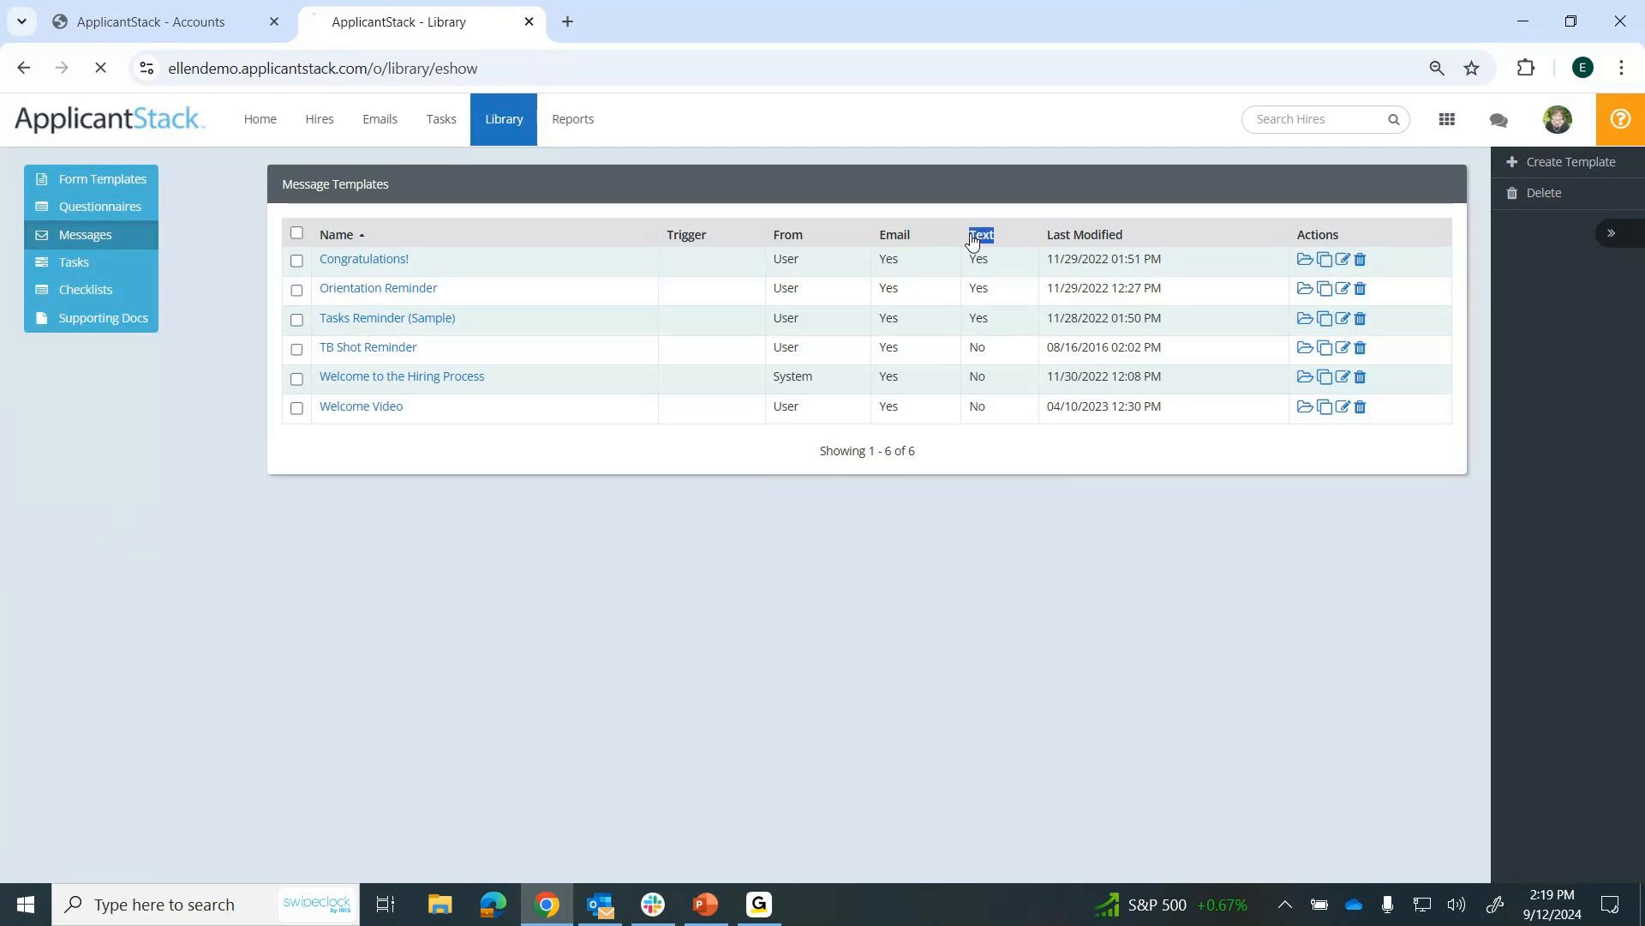
{"action": "left_click", "coordinate": [973, 237]}
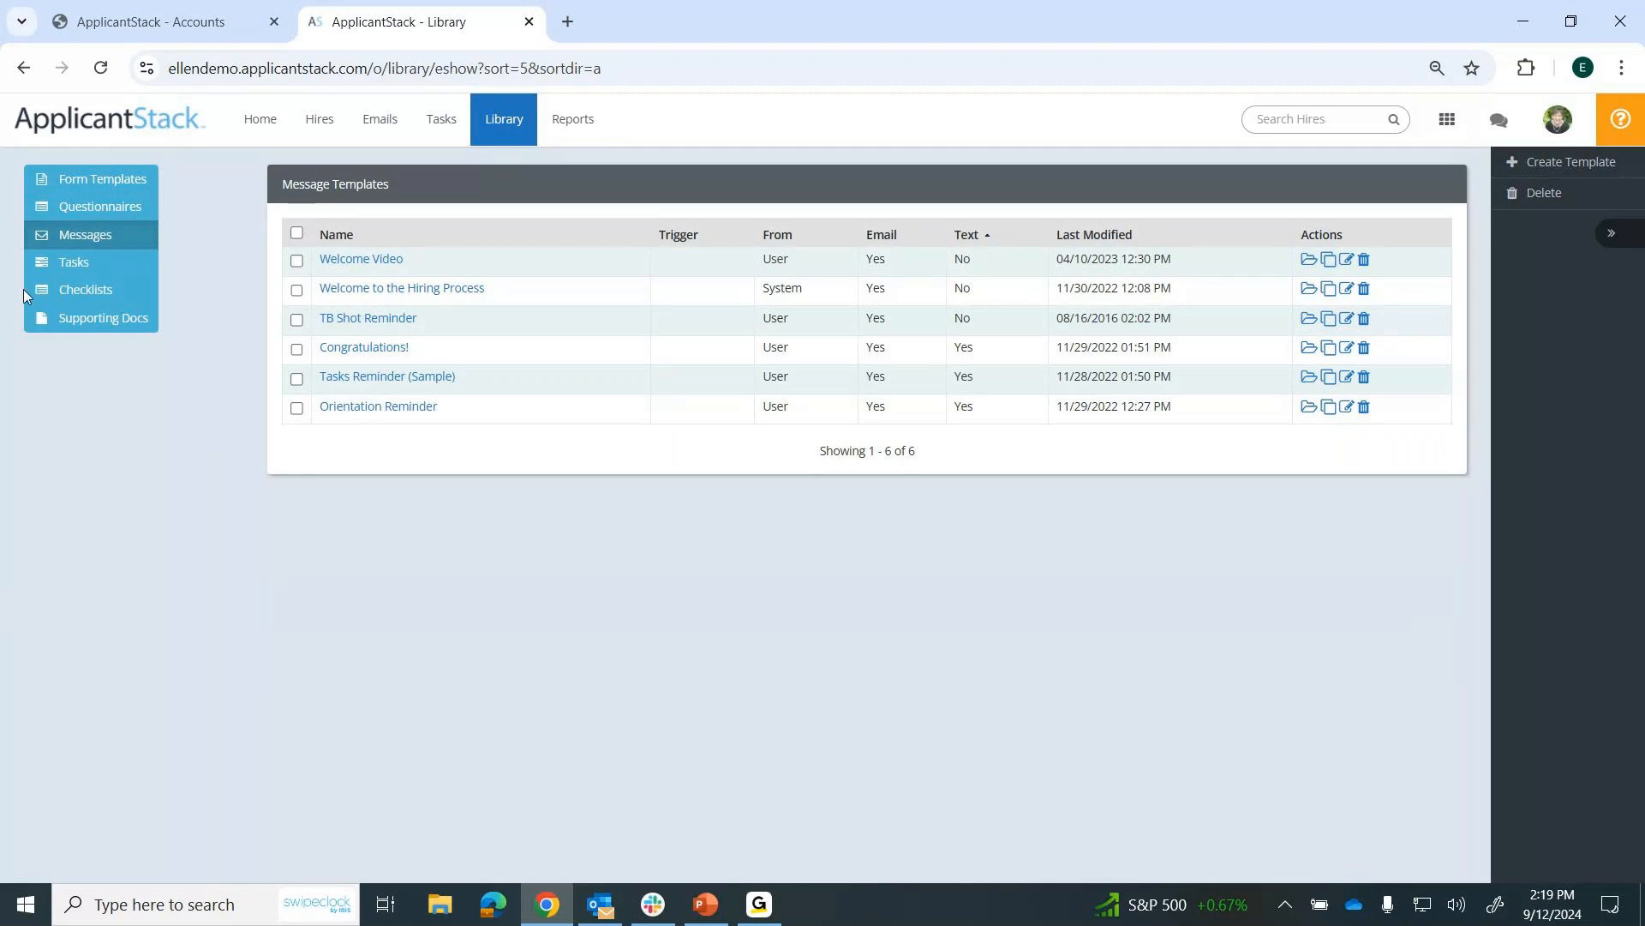
Examine the library's task templates, the New Hire Checklist - NC template and the supporting documents.
{"action": "left_click", "coordinate": [73, 262]}
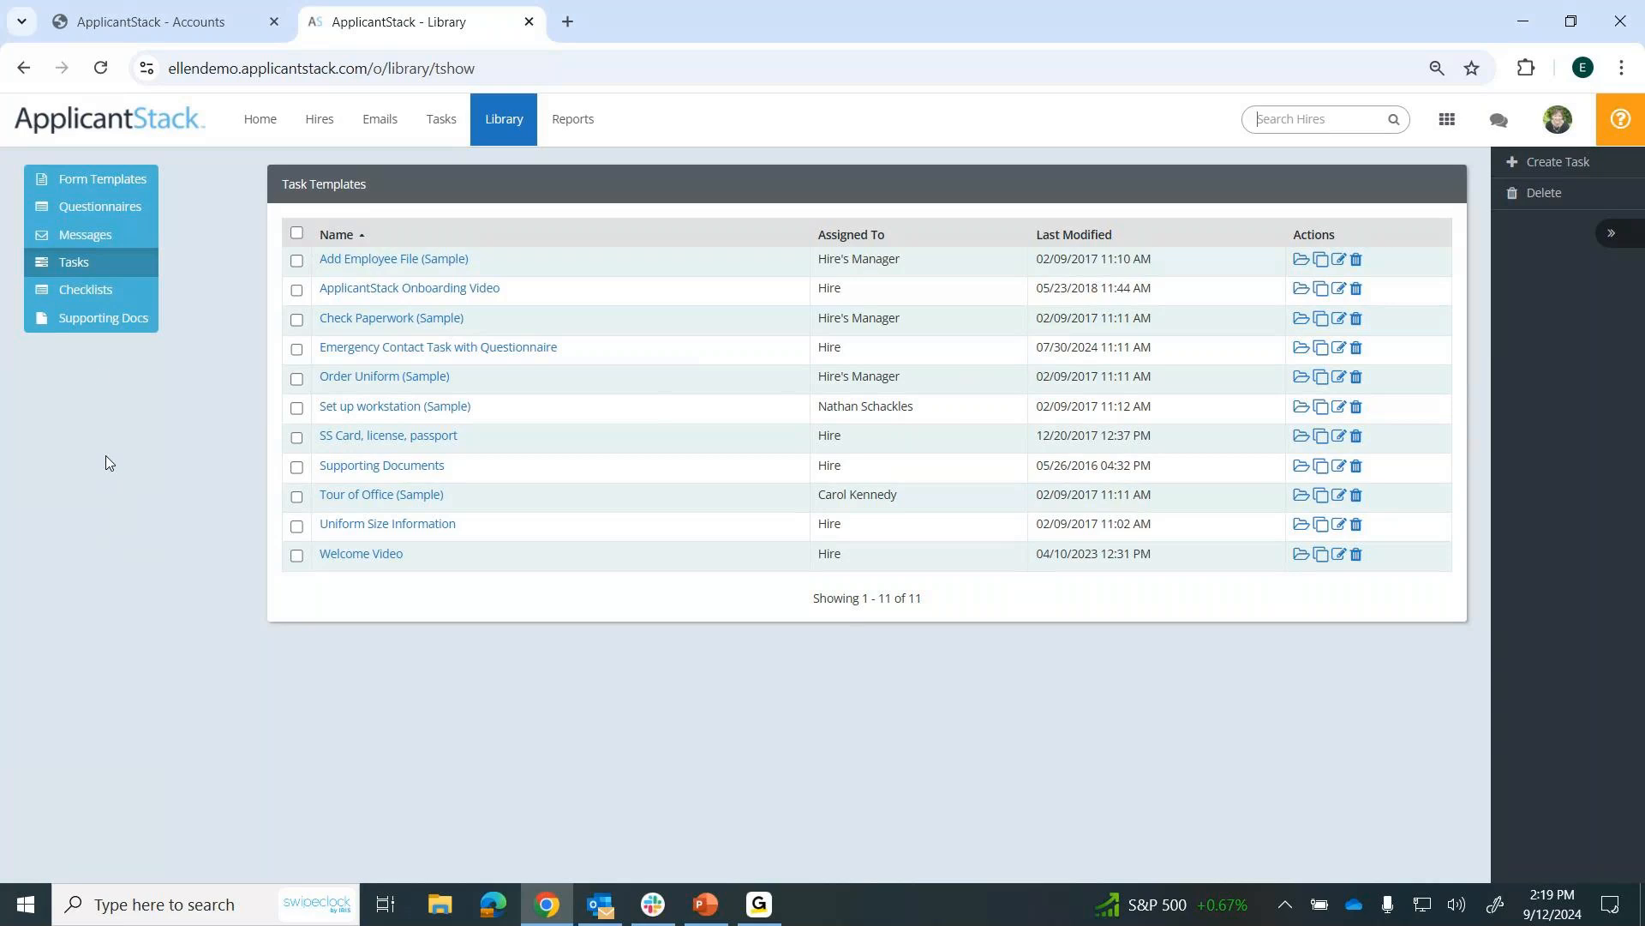
{"action": "left_click", "coordinate": [82, 293]}
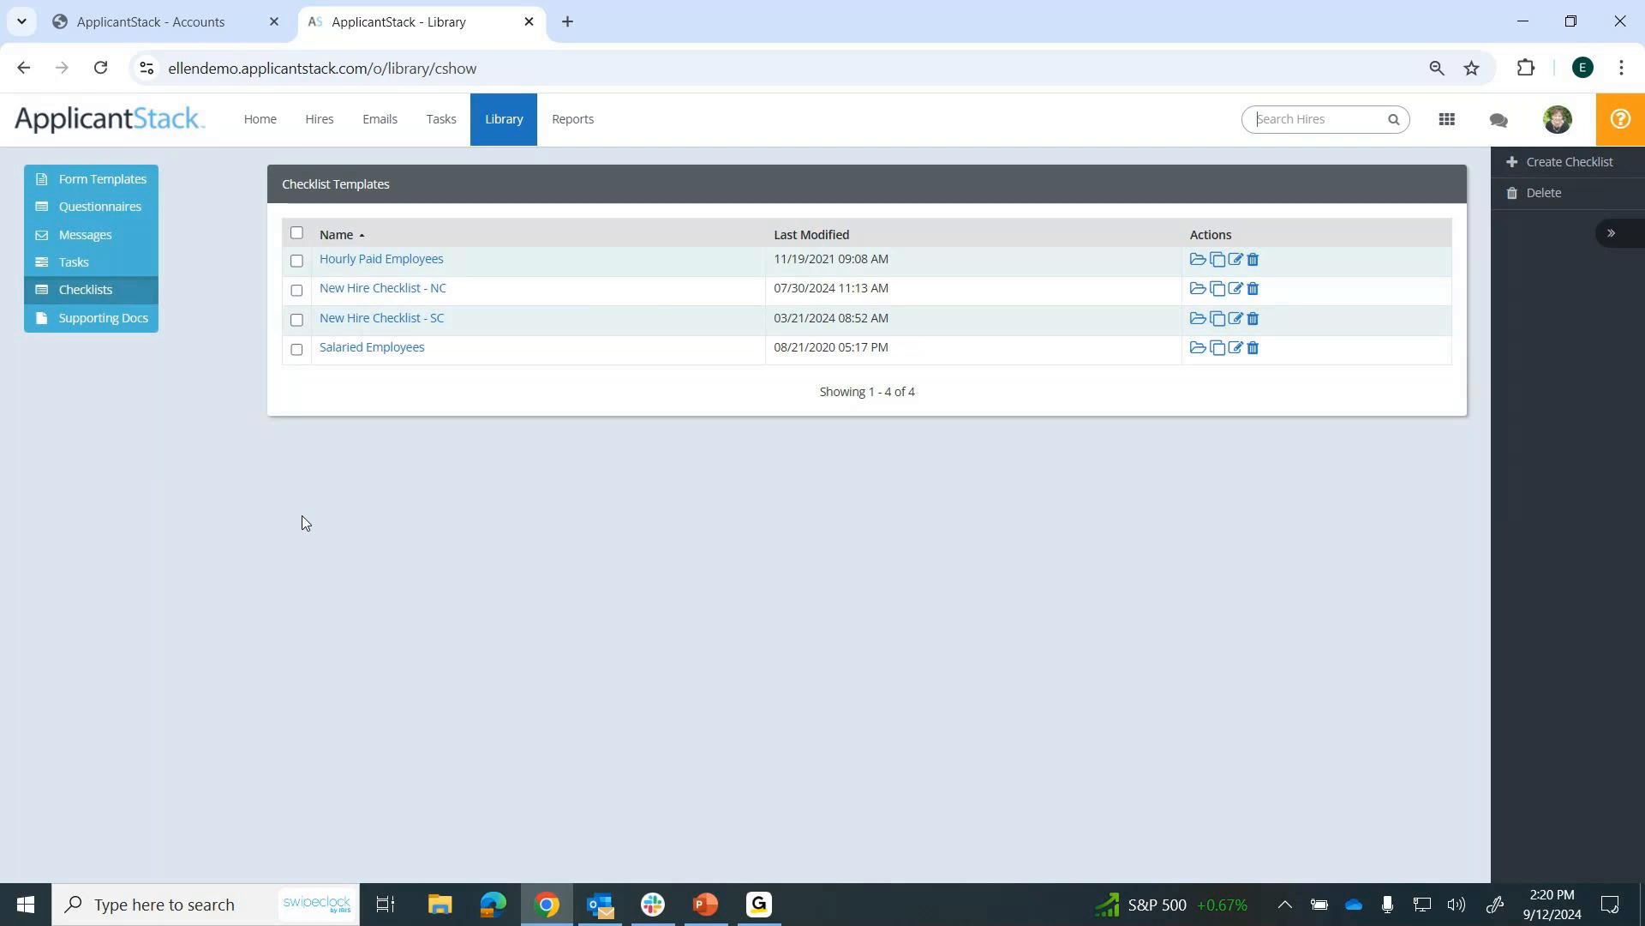
{"action": "left_click", "coordinate": [383, 289]}
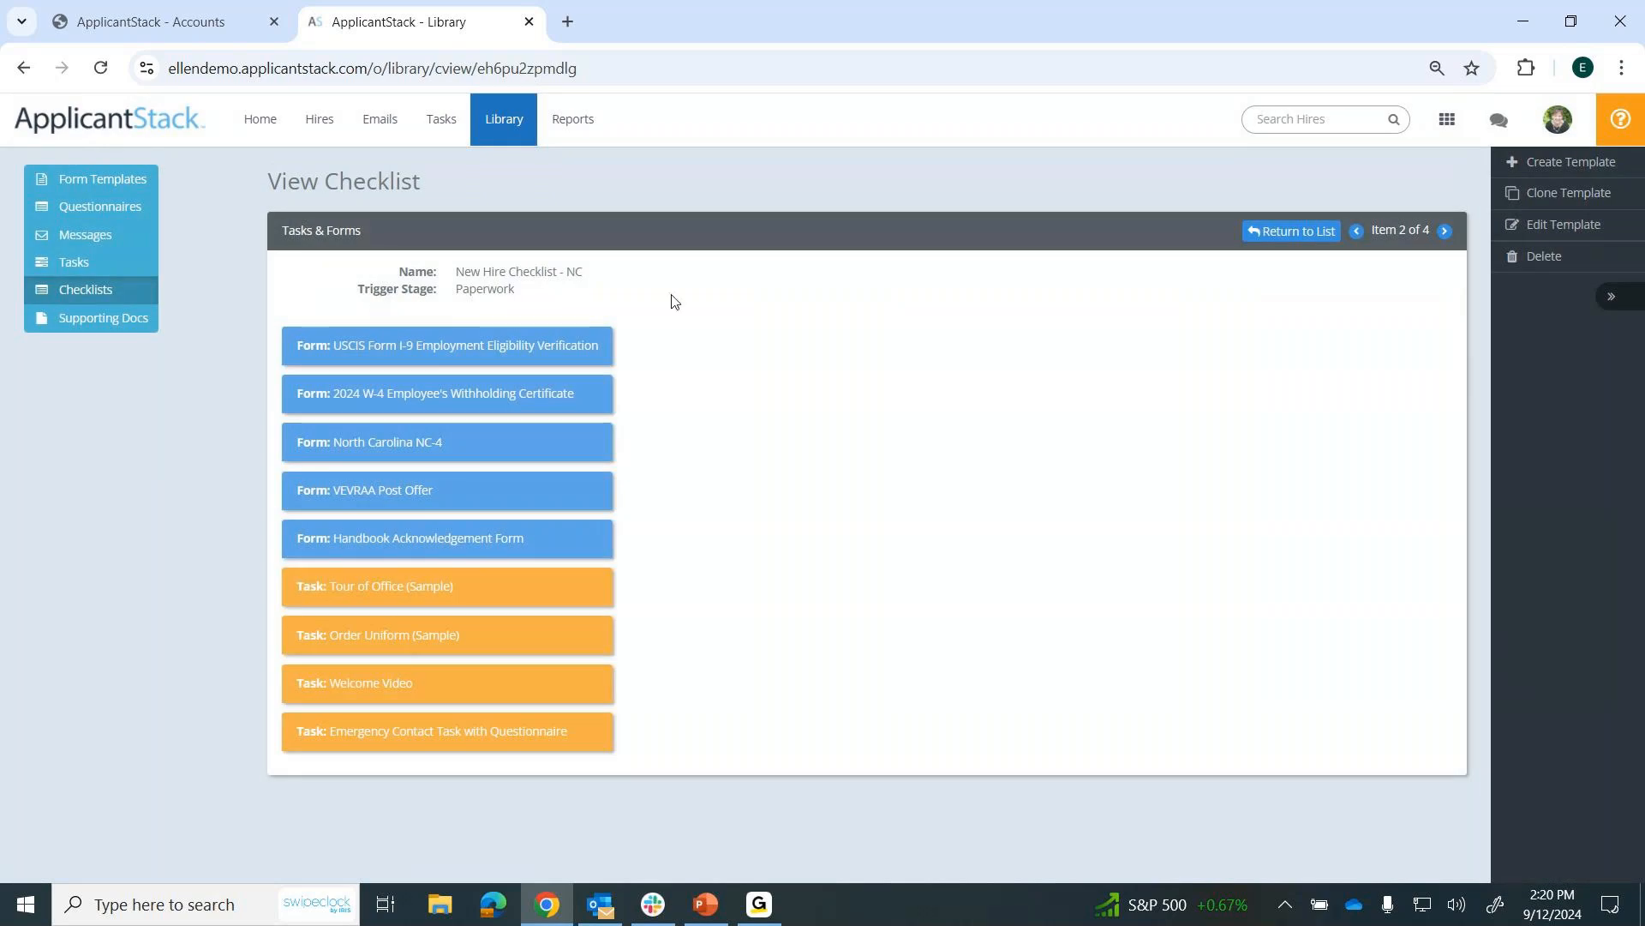
{"action": "left_click_drag", "start_coordinate": [590, 276], "coordinate": [452, 279]}
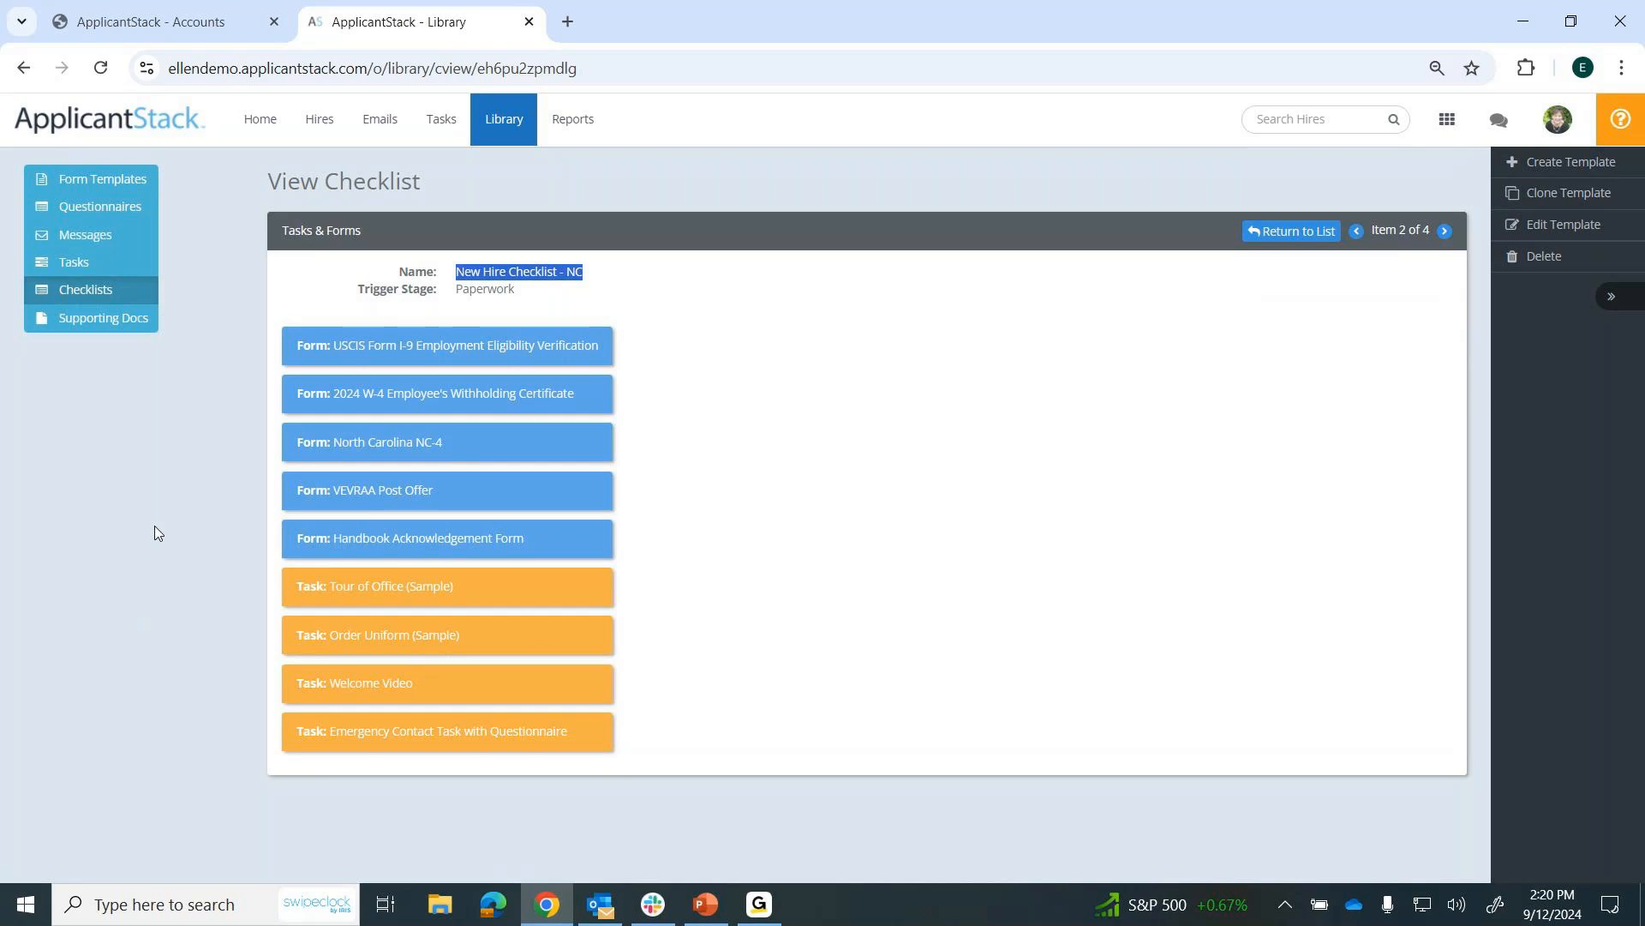
{"action": "left_click", "coordinate": [42, 330]}
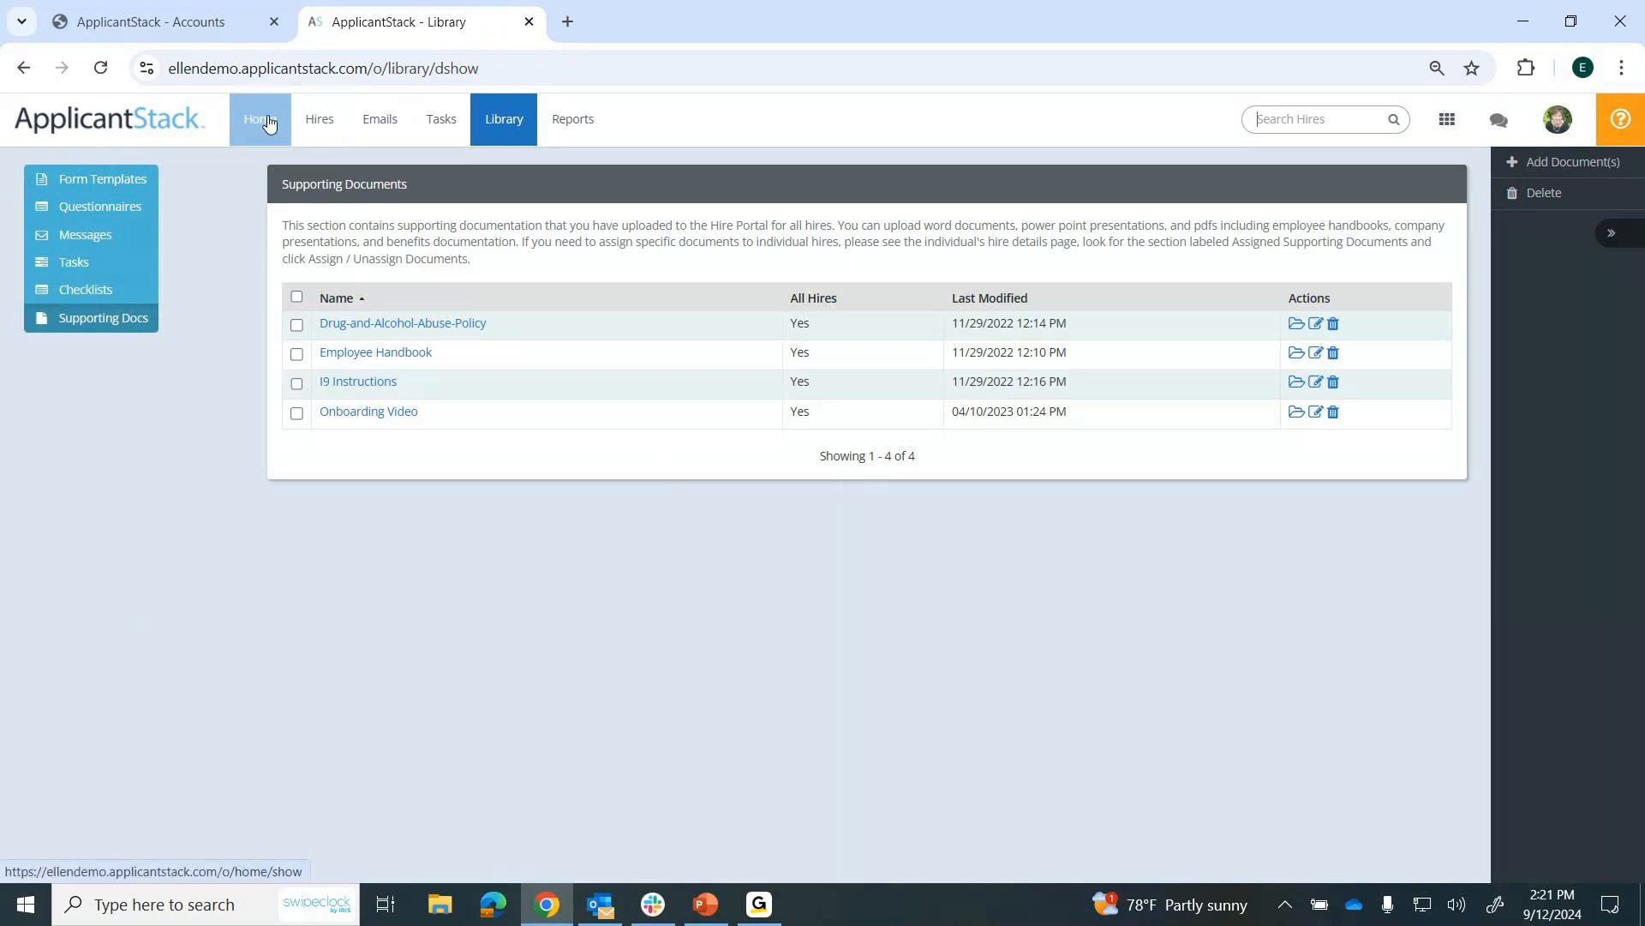
View the hires list, checking the task progress and last modified date of the hires.
{"action": "left_click", "coordinate": [318, 125]}
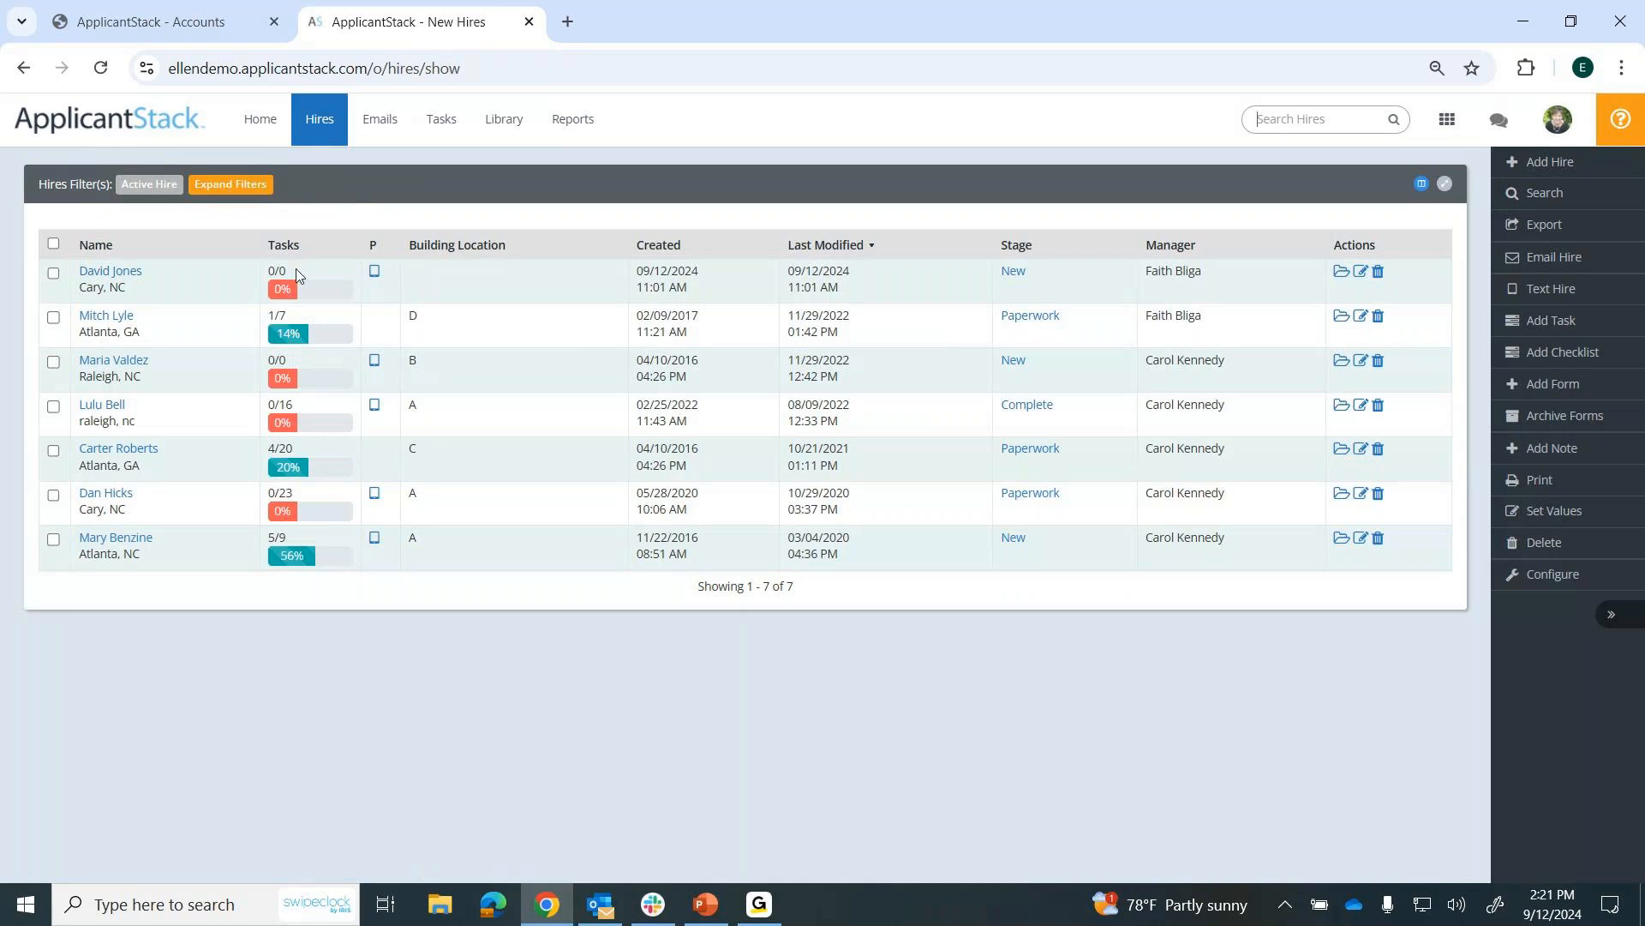
{"action": "left_click_drag", "start_coordinate": [295, 322], "coordinate": [266, 319]}
{"action": "left_click", "coordinate": [283, 665]}
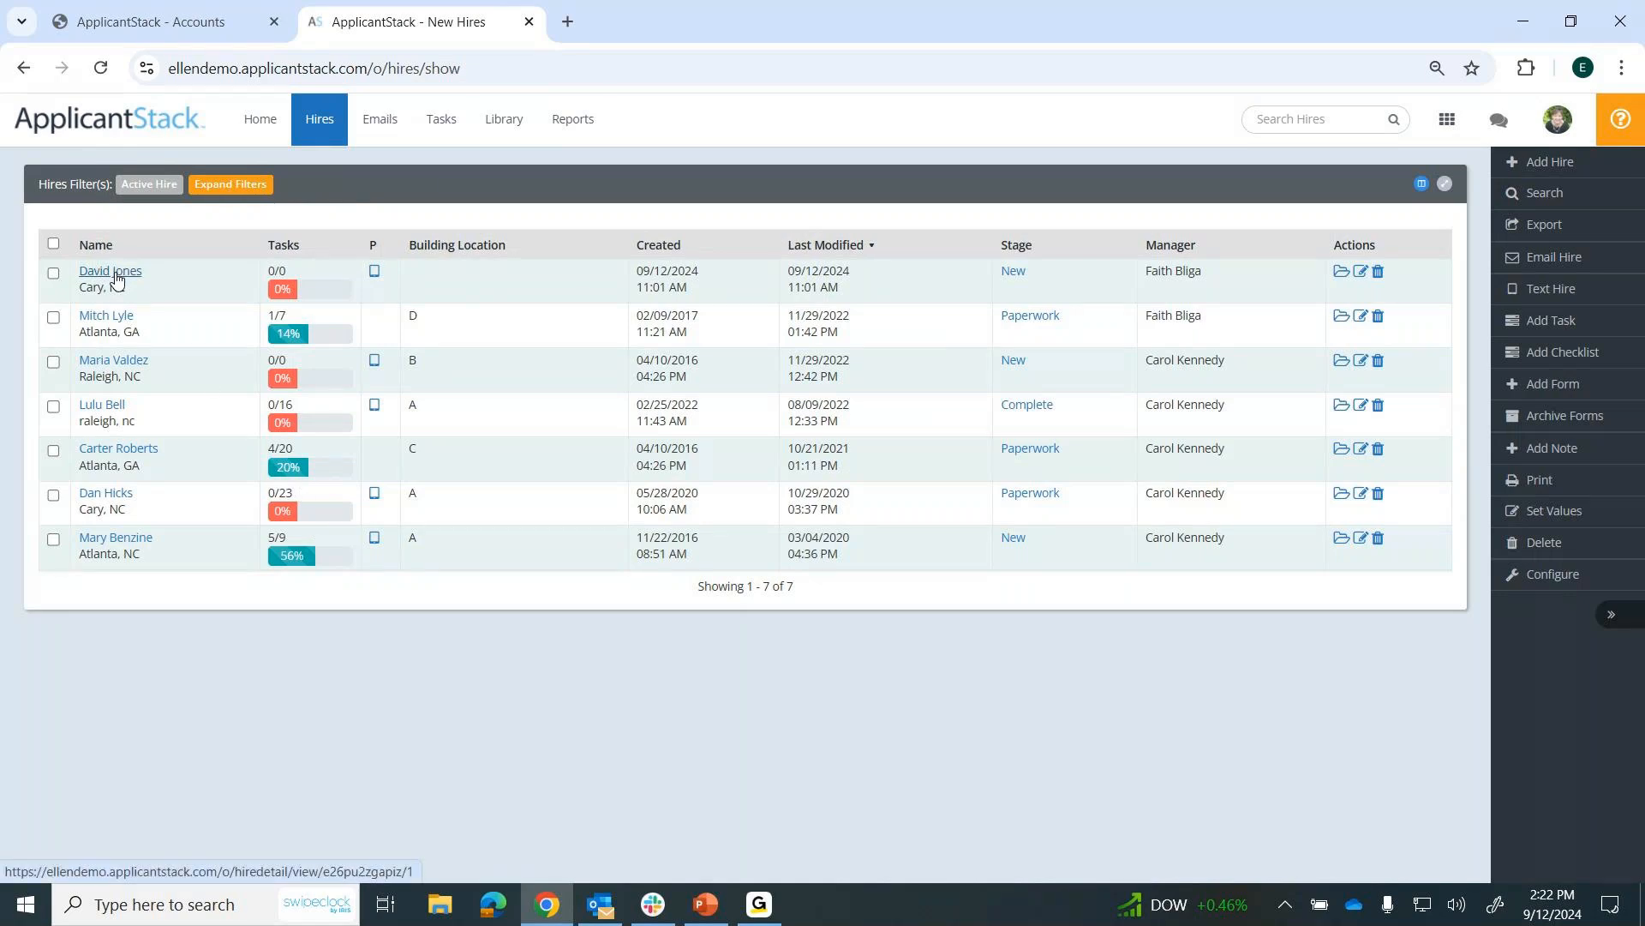
{"action": "left_click_drag", "start_coordinate": [853, 272], "coordinate": [794, 273]}
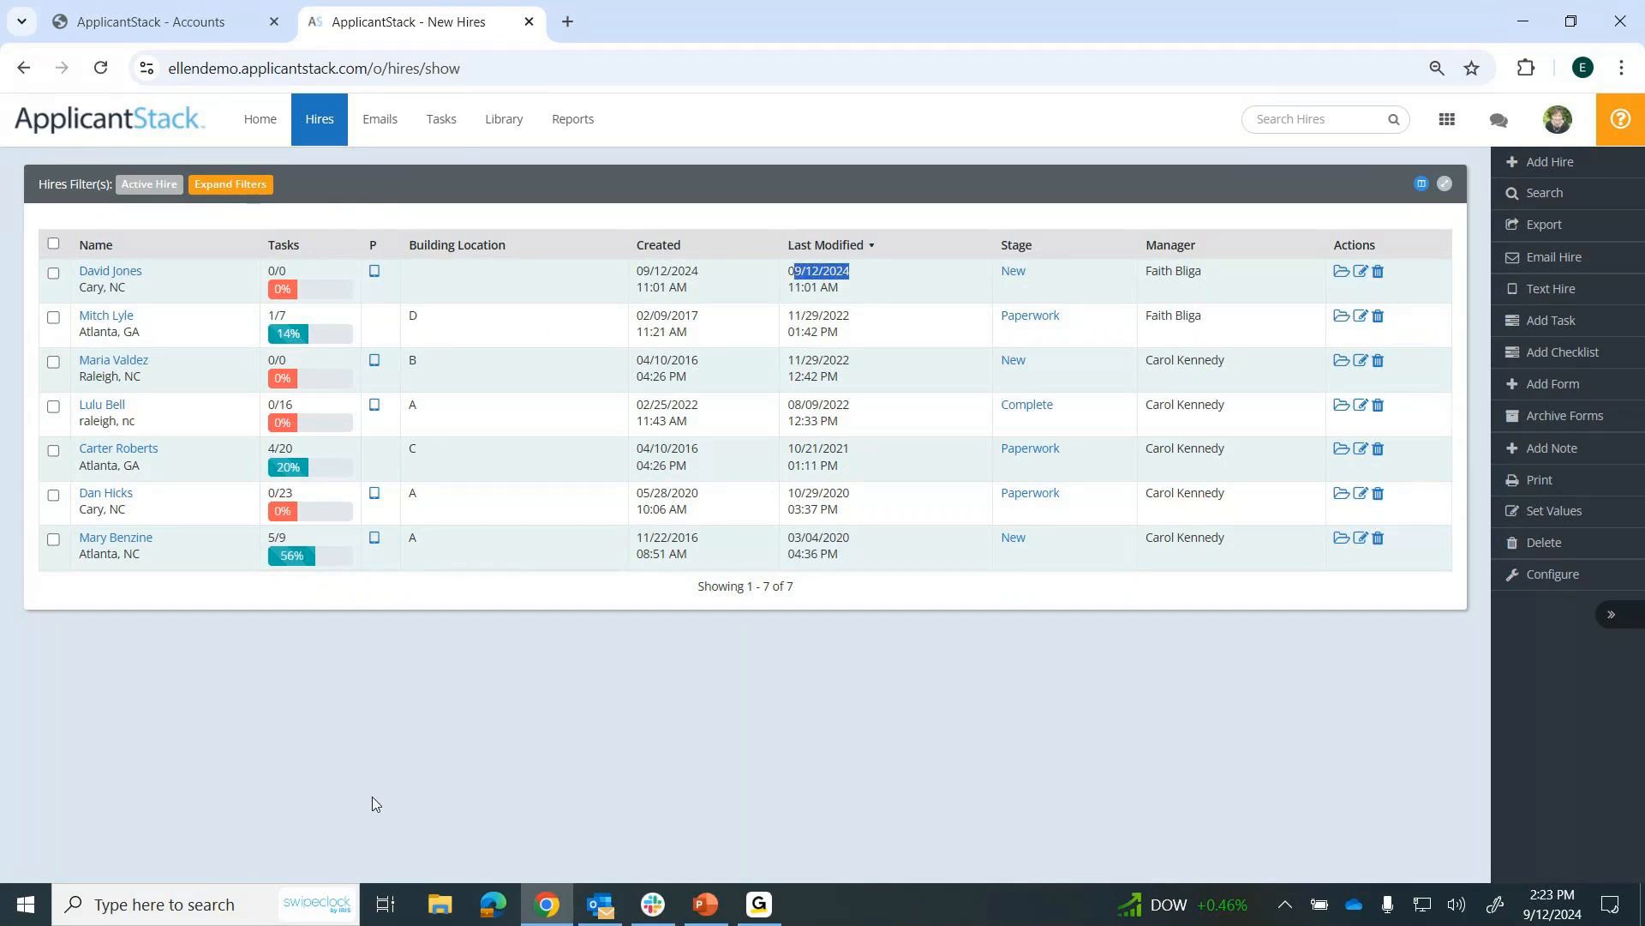
Open the most recently modified hire's record and review its stage, manager, job, hire information, tasks, forms and assigned supporting documents.
{"action": "left_click", "coordinate": [126, 281]}
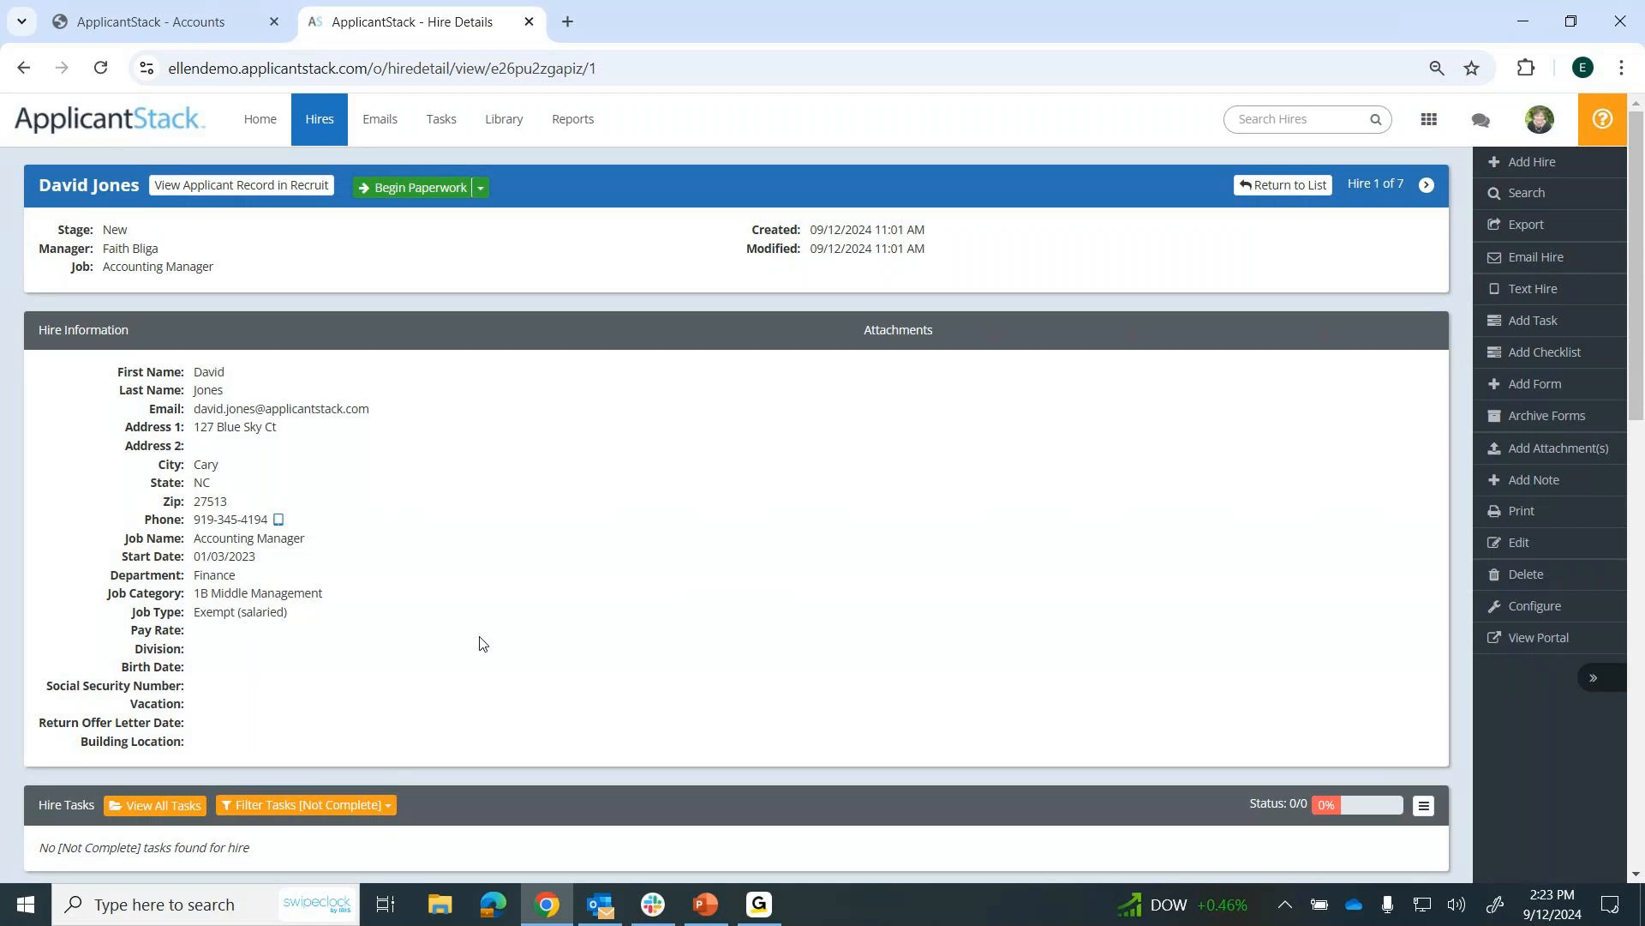
{"action": "left_click_drag", "start_coordinate": [195, 373], "coordinate": [308, 614]}
{"action": "left_click", "coordinate": [482, 532]}
{"action": "left_click_drag", "start_coordinate": [105, 229], "coordinate": [240, 271]}
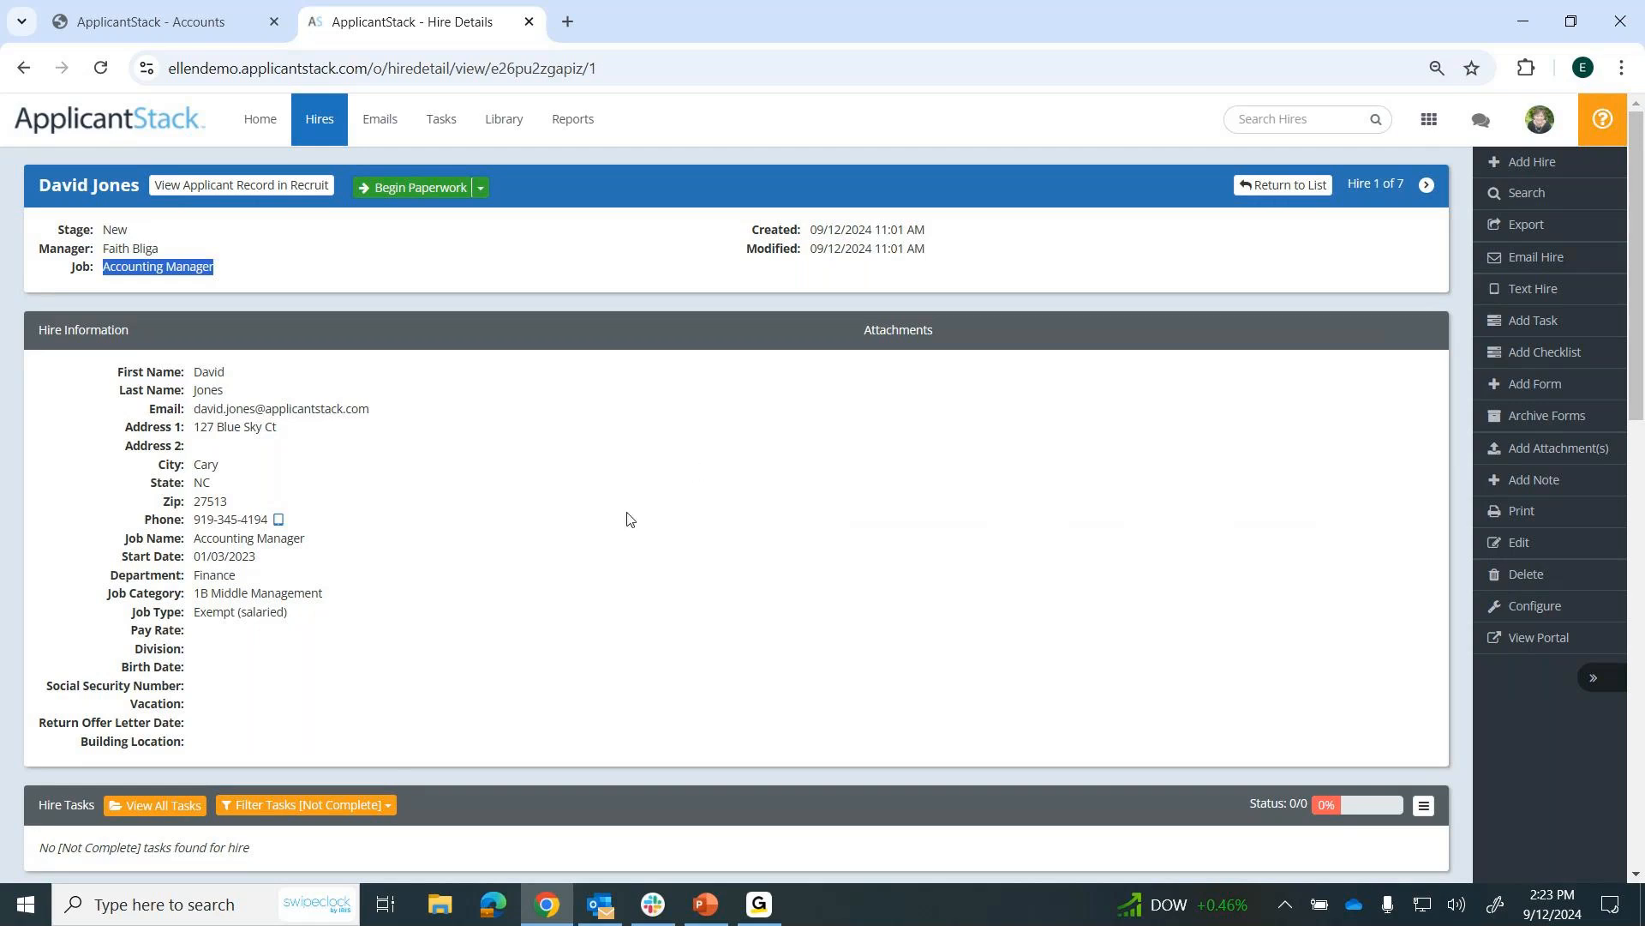
{"action": "scroll", "coordinate": [612, 540], "scroll_direction": "down", "scroll_amount": 6}
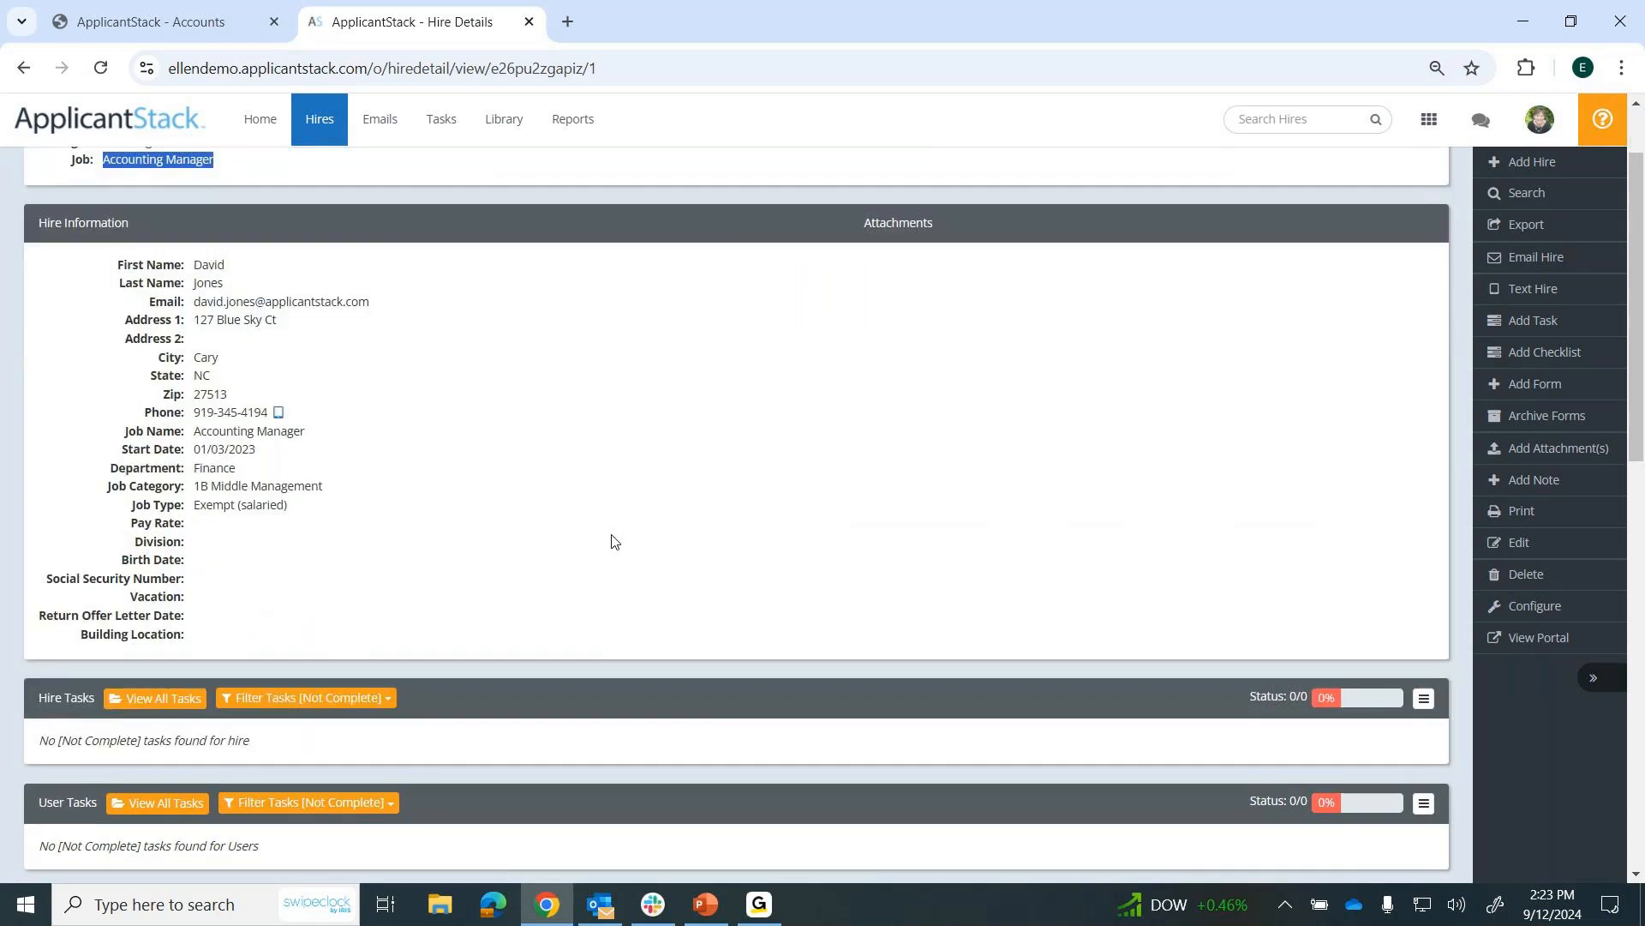
{"action": "scroll", "coordinate": [612, 540], "scroll_direction": "down", "scroll_amount": 3}
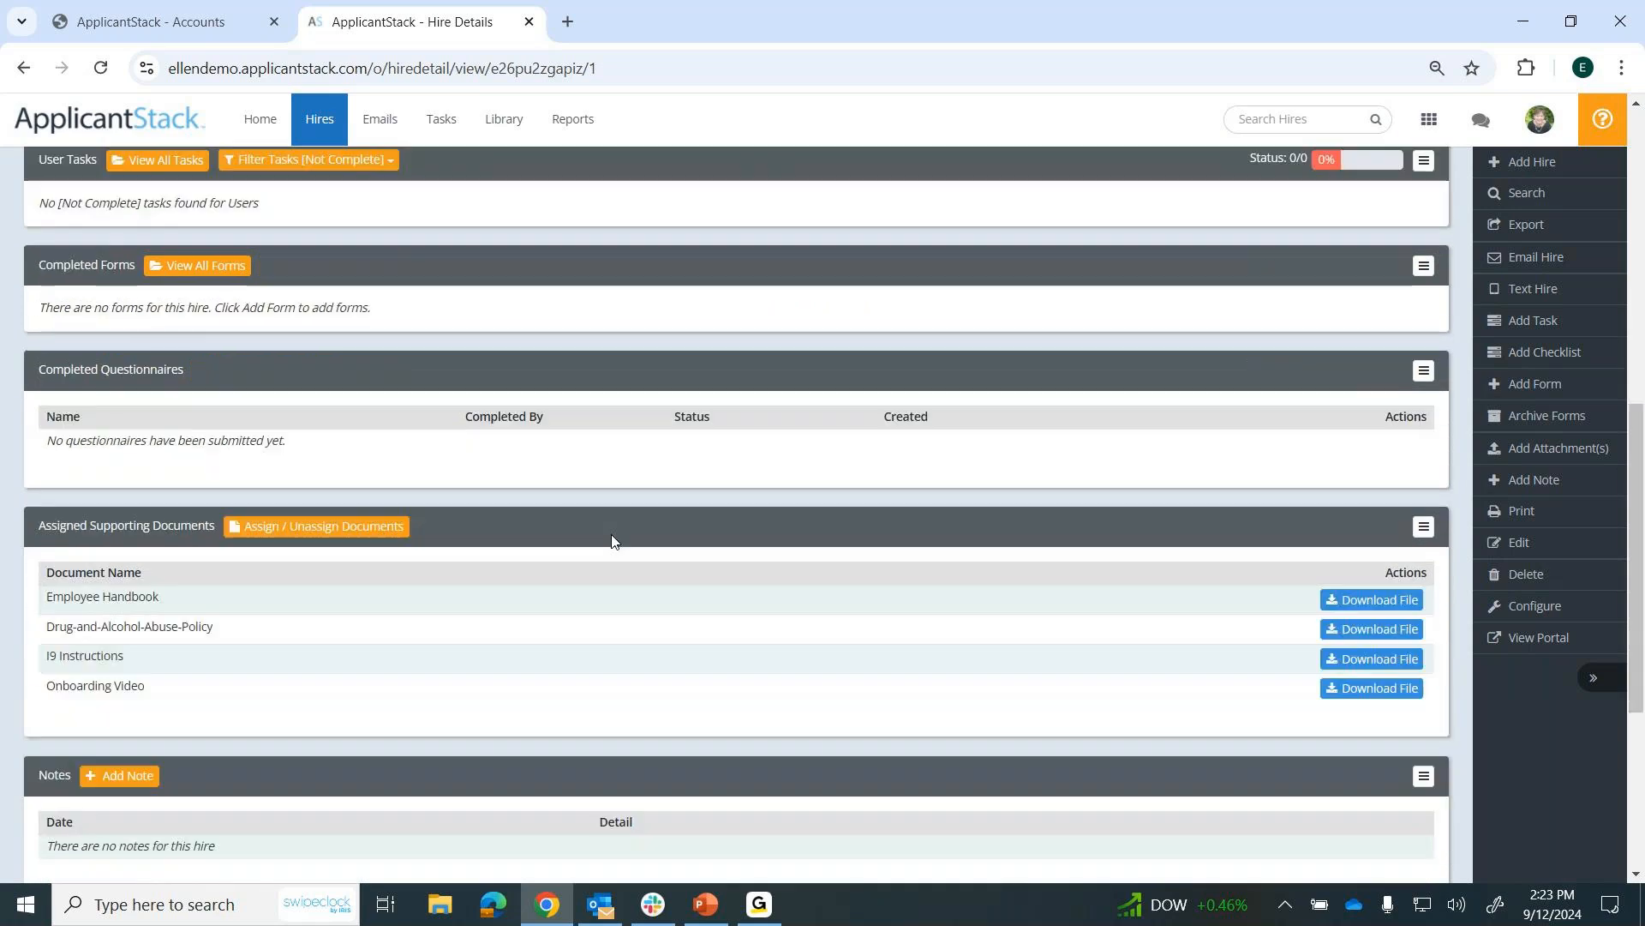
{"action": "scroll", "coordinate": [612, 540], "scroll_direction": "down", "scroll_amount": 1}
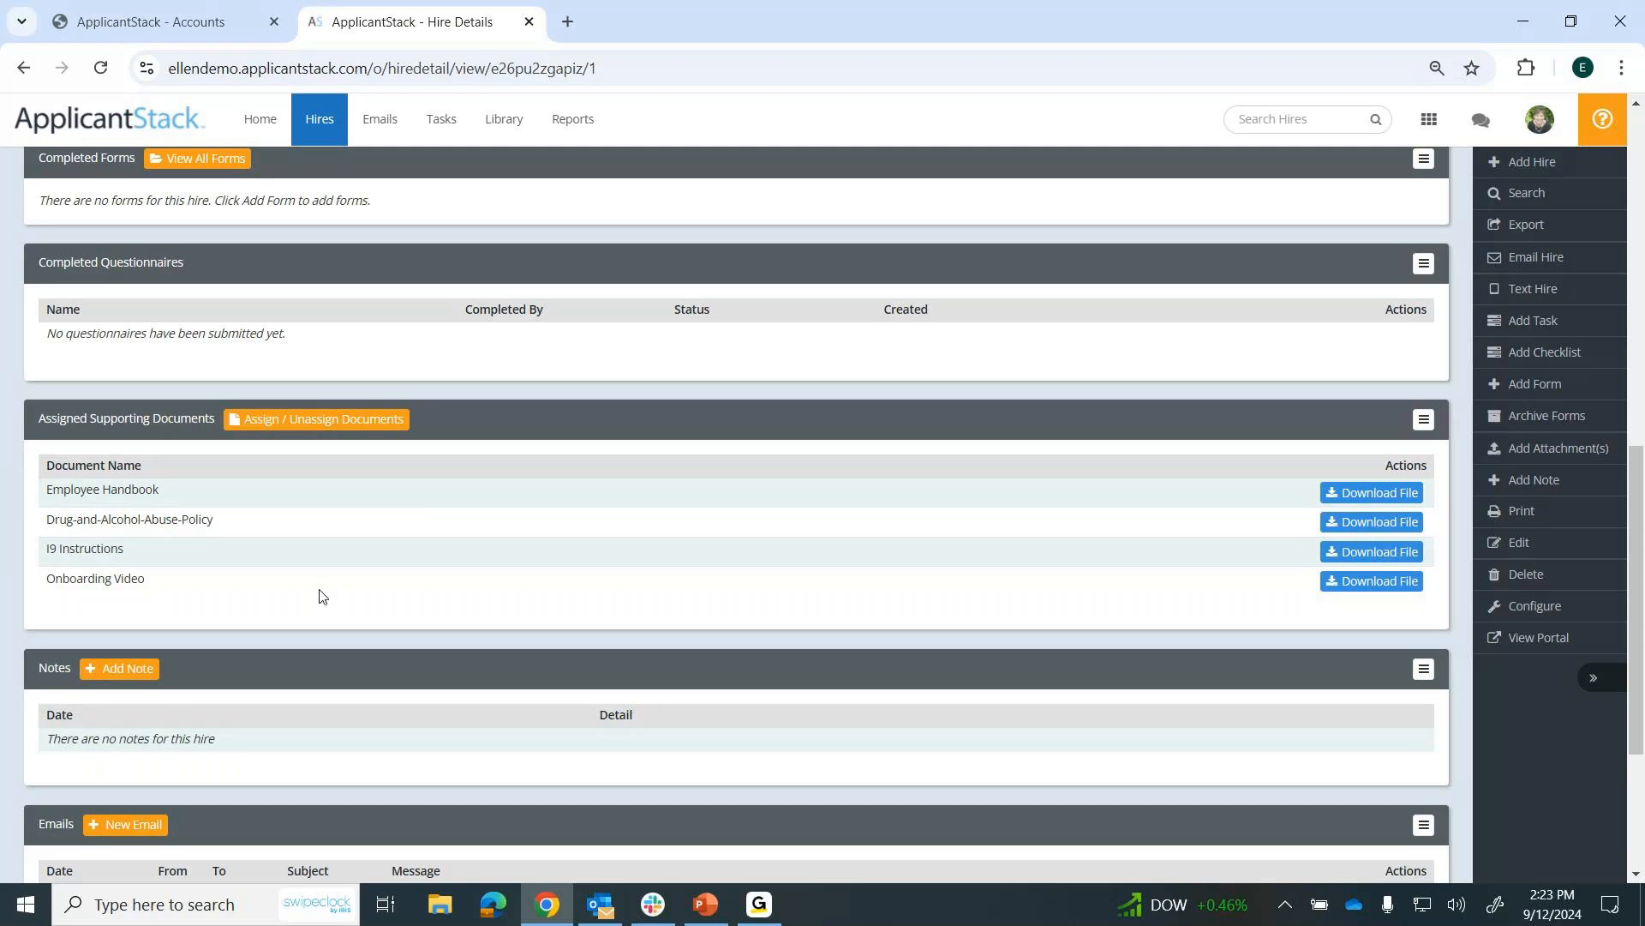
{"action": "scroll", "coordinate": [324, 591], "scroll_direction": "down", "scroll_amount": 1}
{"action": "scroll", "coordinate": [319, 597], "scroll_direction": "up", "scroll_amount": 6}
{"action": "scroll", "coordinate": [319, 597], "scroll_direction": "up", "scroll_amount": 5}
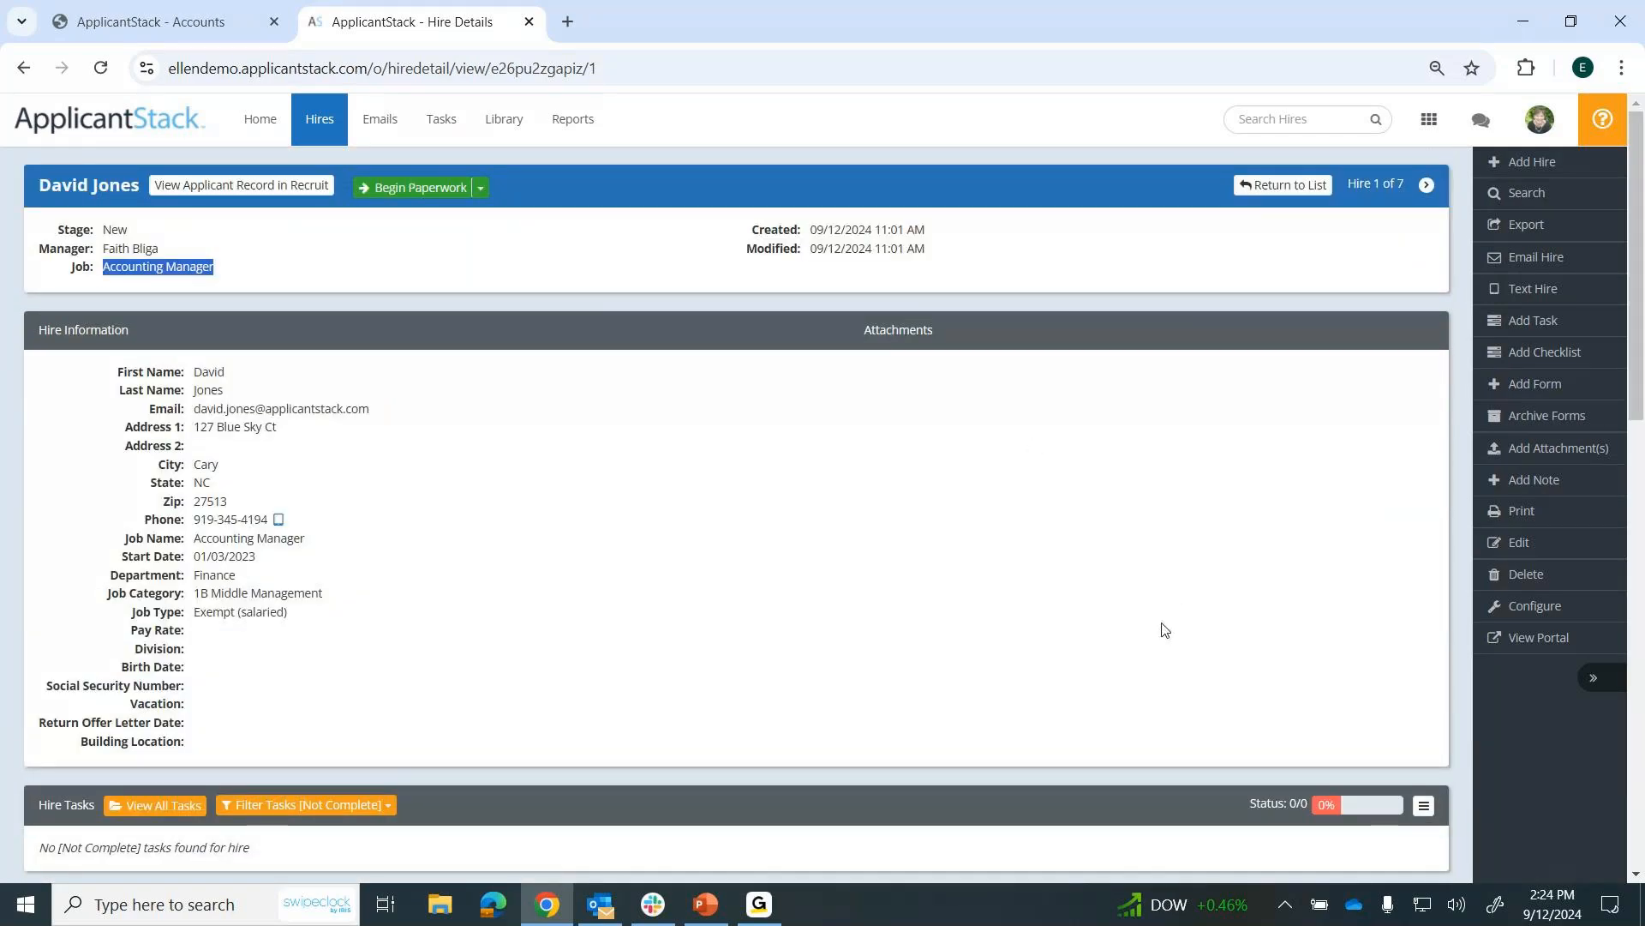
Add the Virginia - VA-4 form to the hire, with the hire section assigned to Hire, and check it under Hire Tasks.
{"action": "left_click", "coordinate": [1547, 386]}
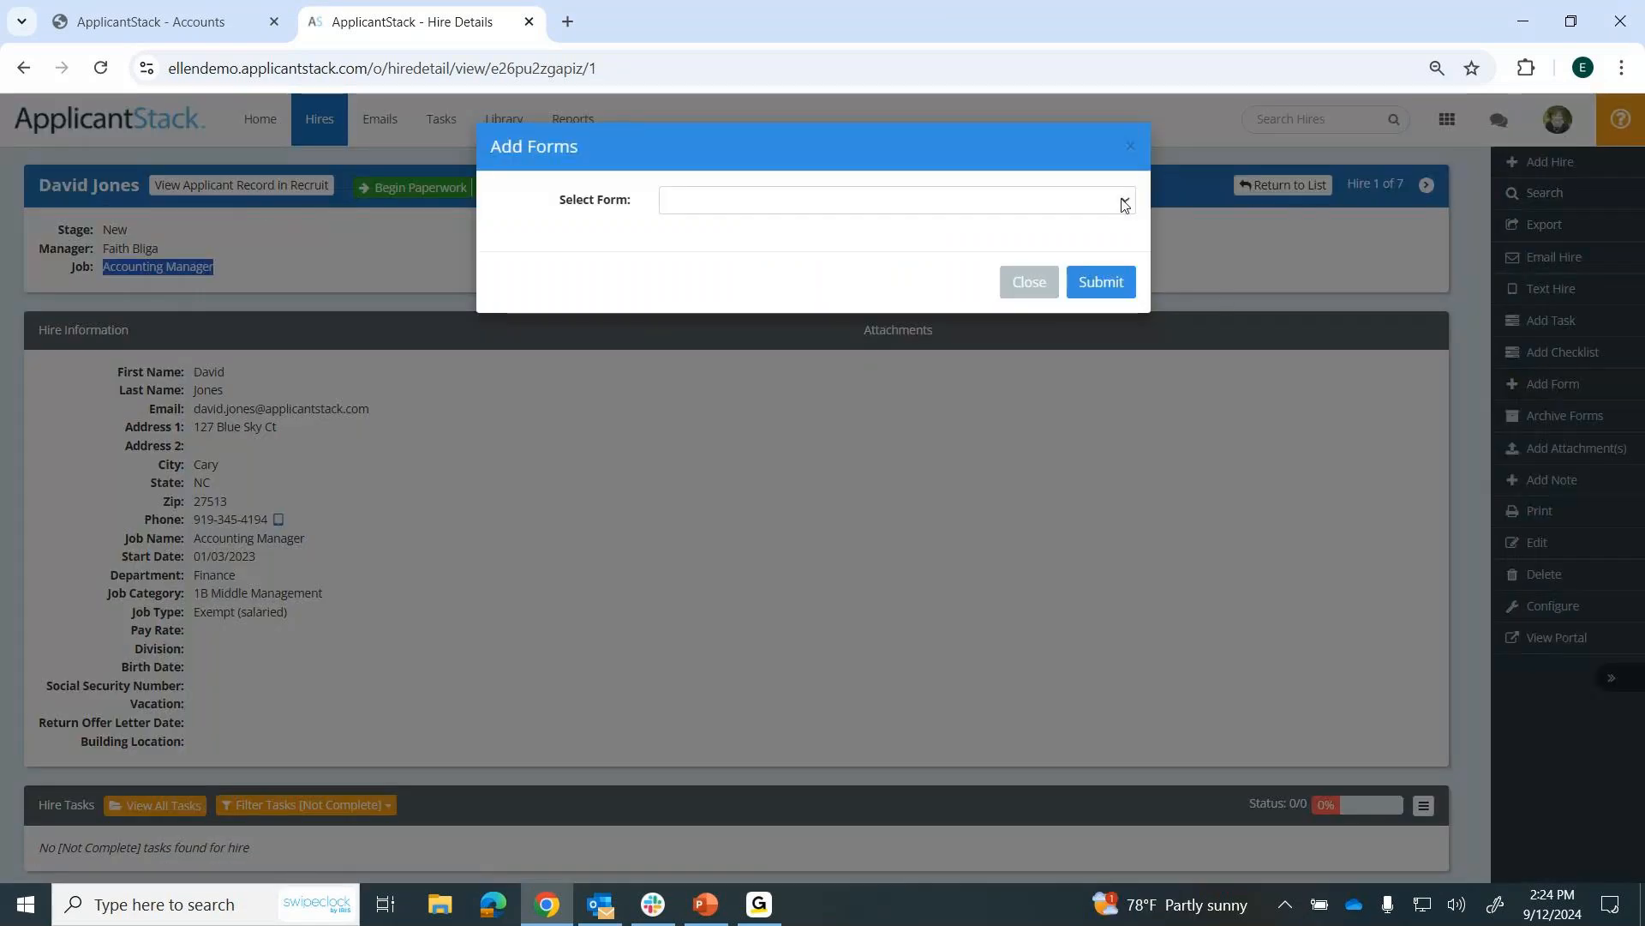
{"action": "left_click", "coordinate": [1123, 202]}
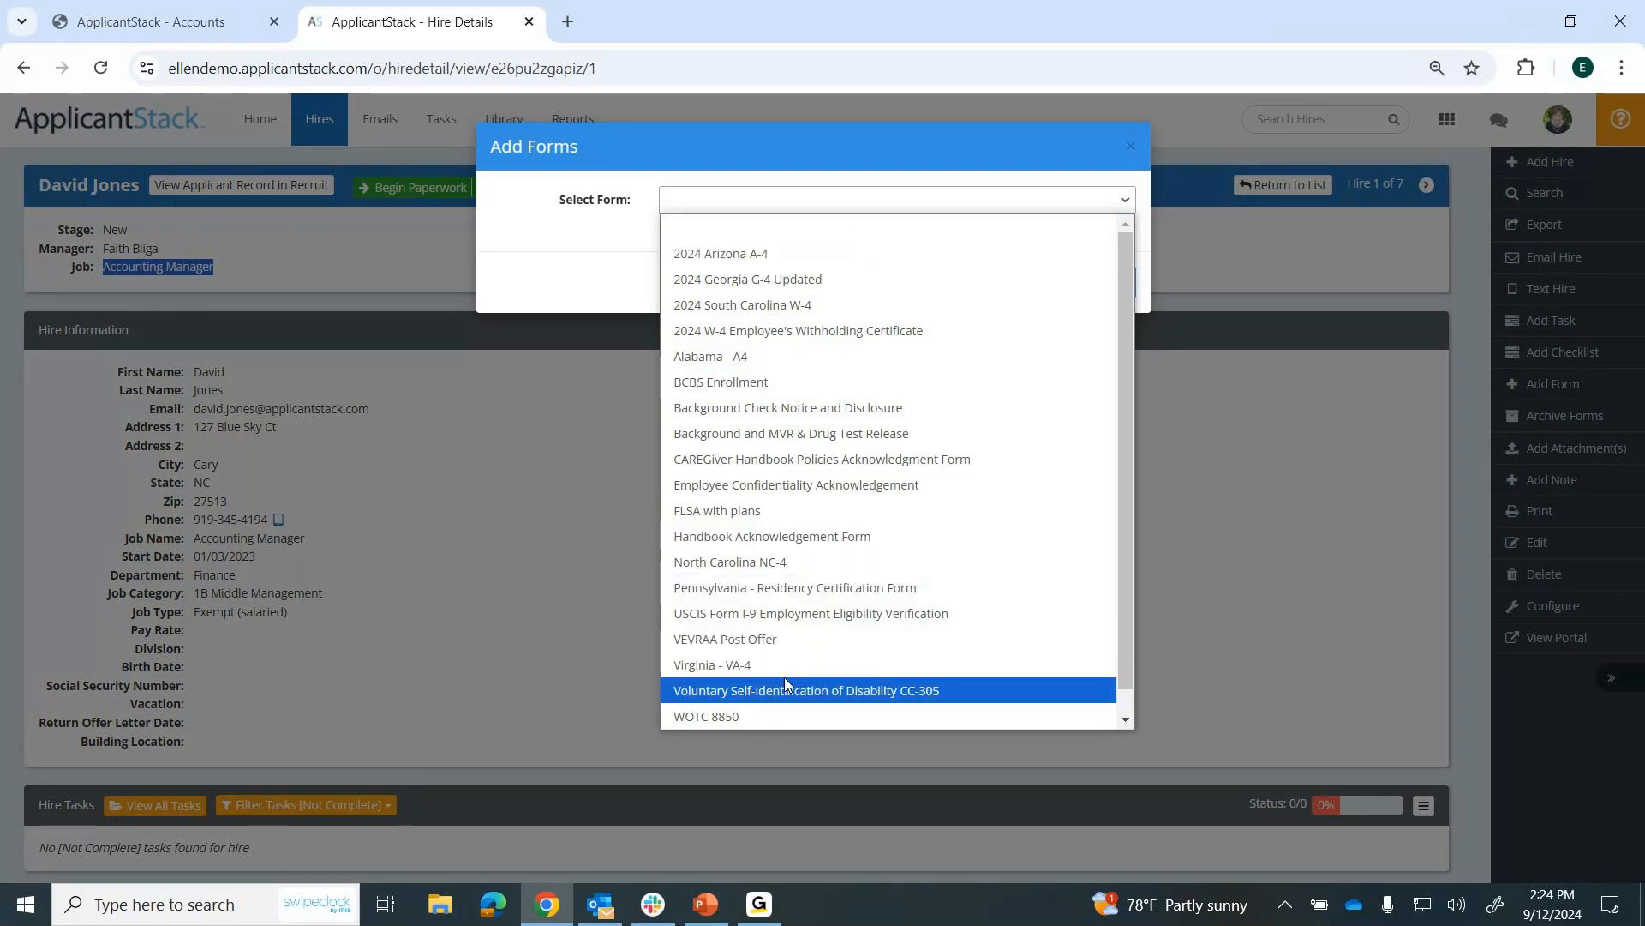
{"action": "left_click", "coordinate": [757, 668]}
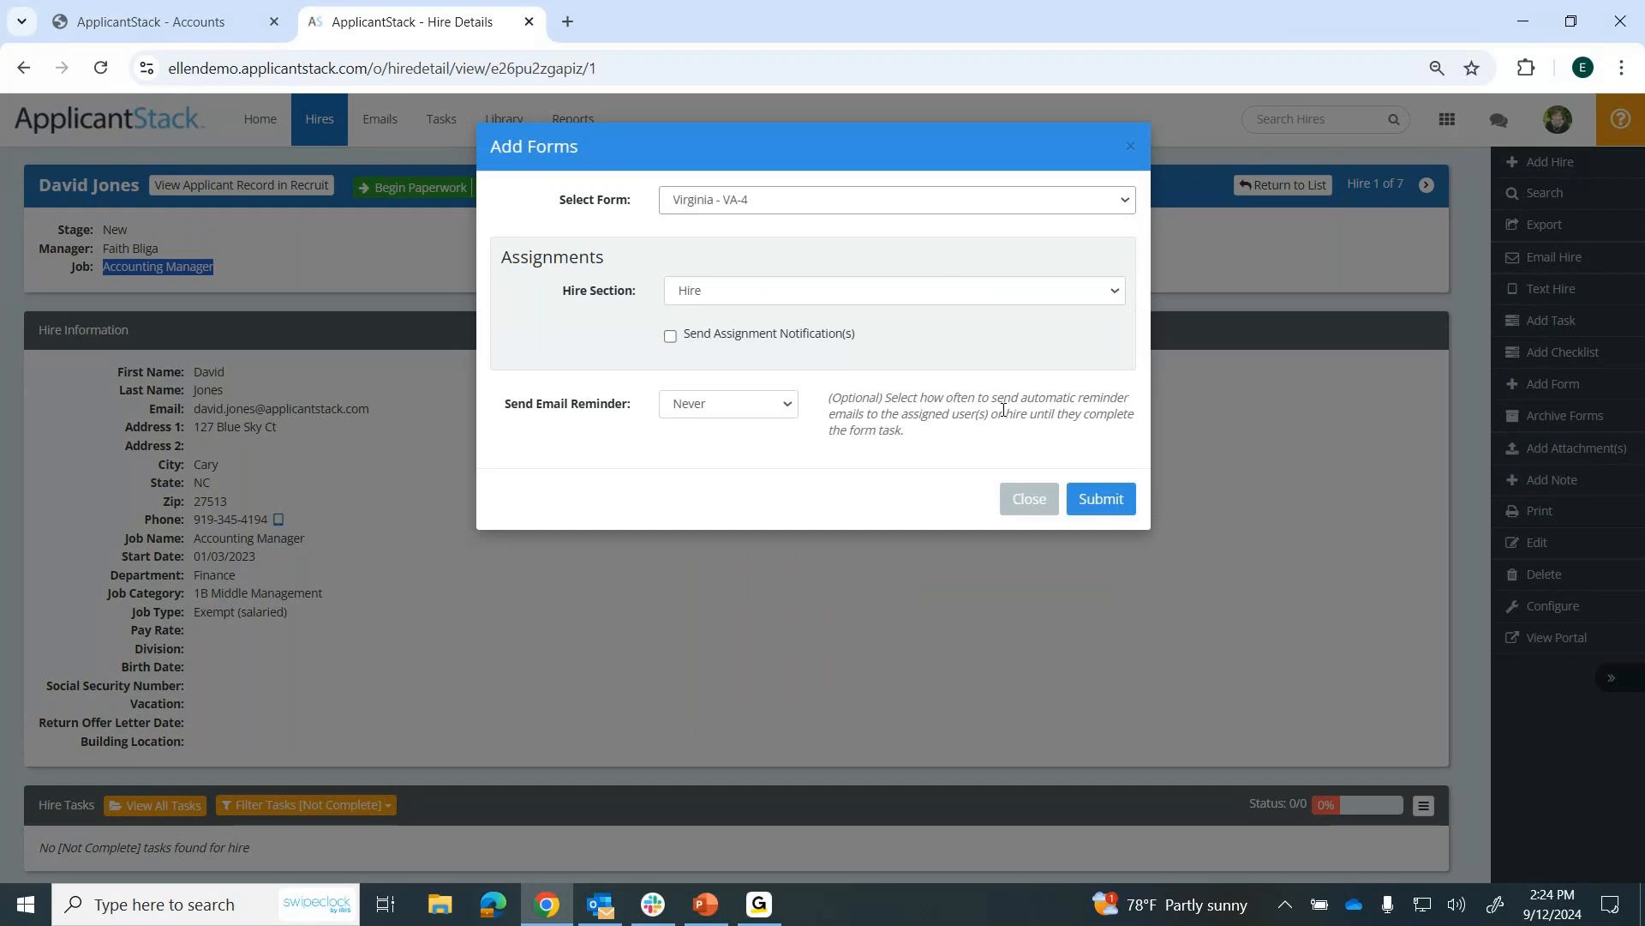
{"action": "left_click", "coordinate": [1094, 495]}
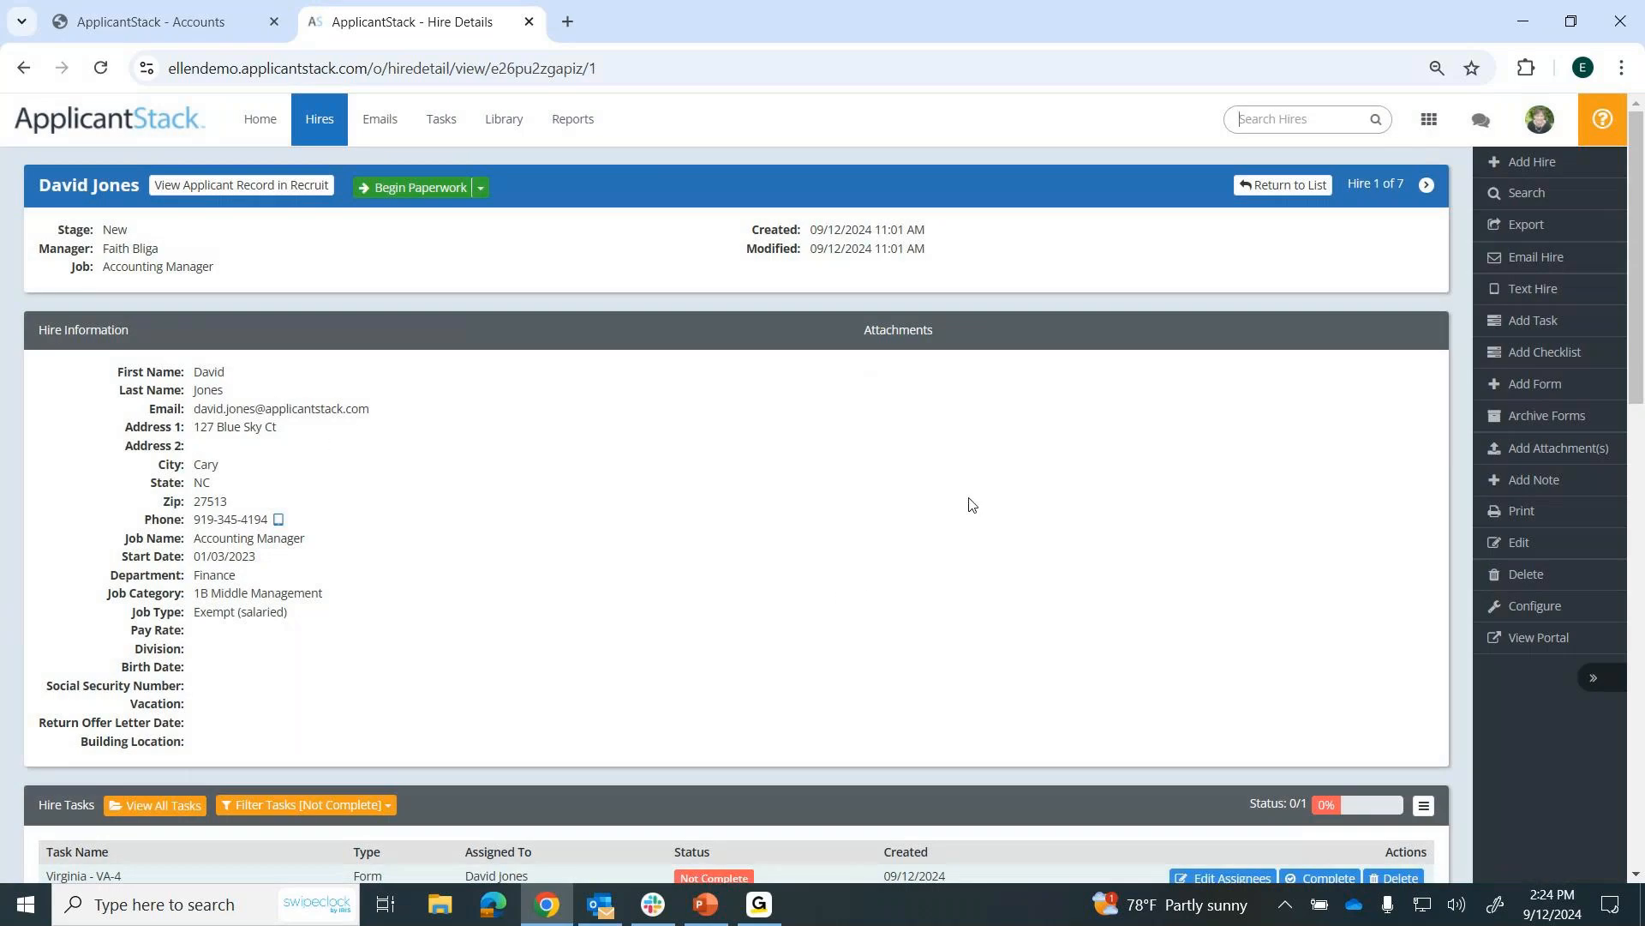
{"action": "scroll", "coordinate": [971, 504], "scroll_direction": "down", "scroll_amount": 3}
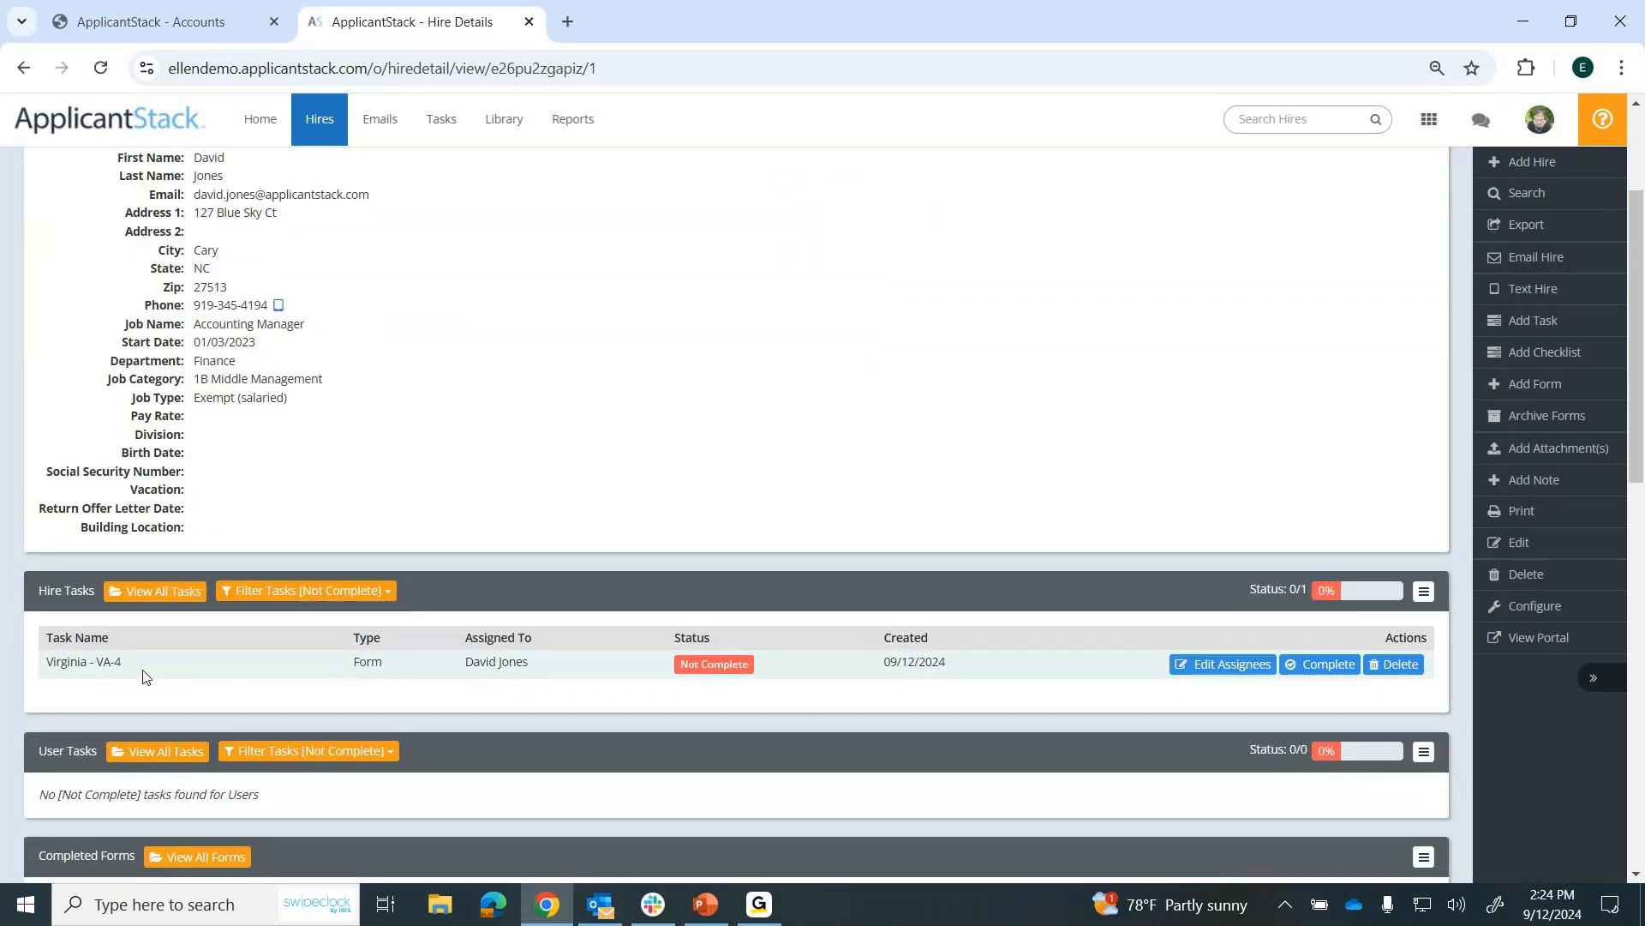
{"action": "scroll", "coordinate": [1028, 475], "scroll_direction": "up", "scroll_amount": 3}
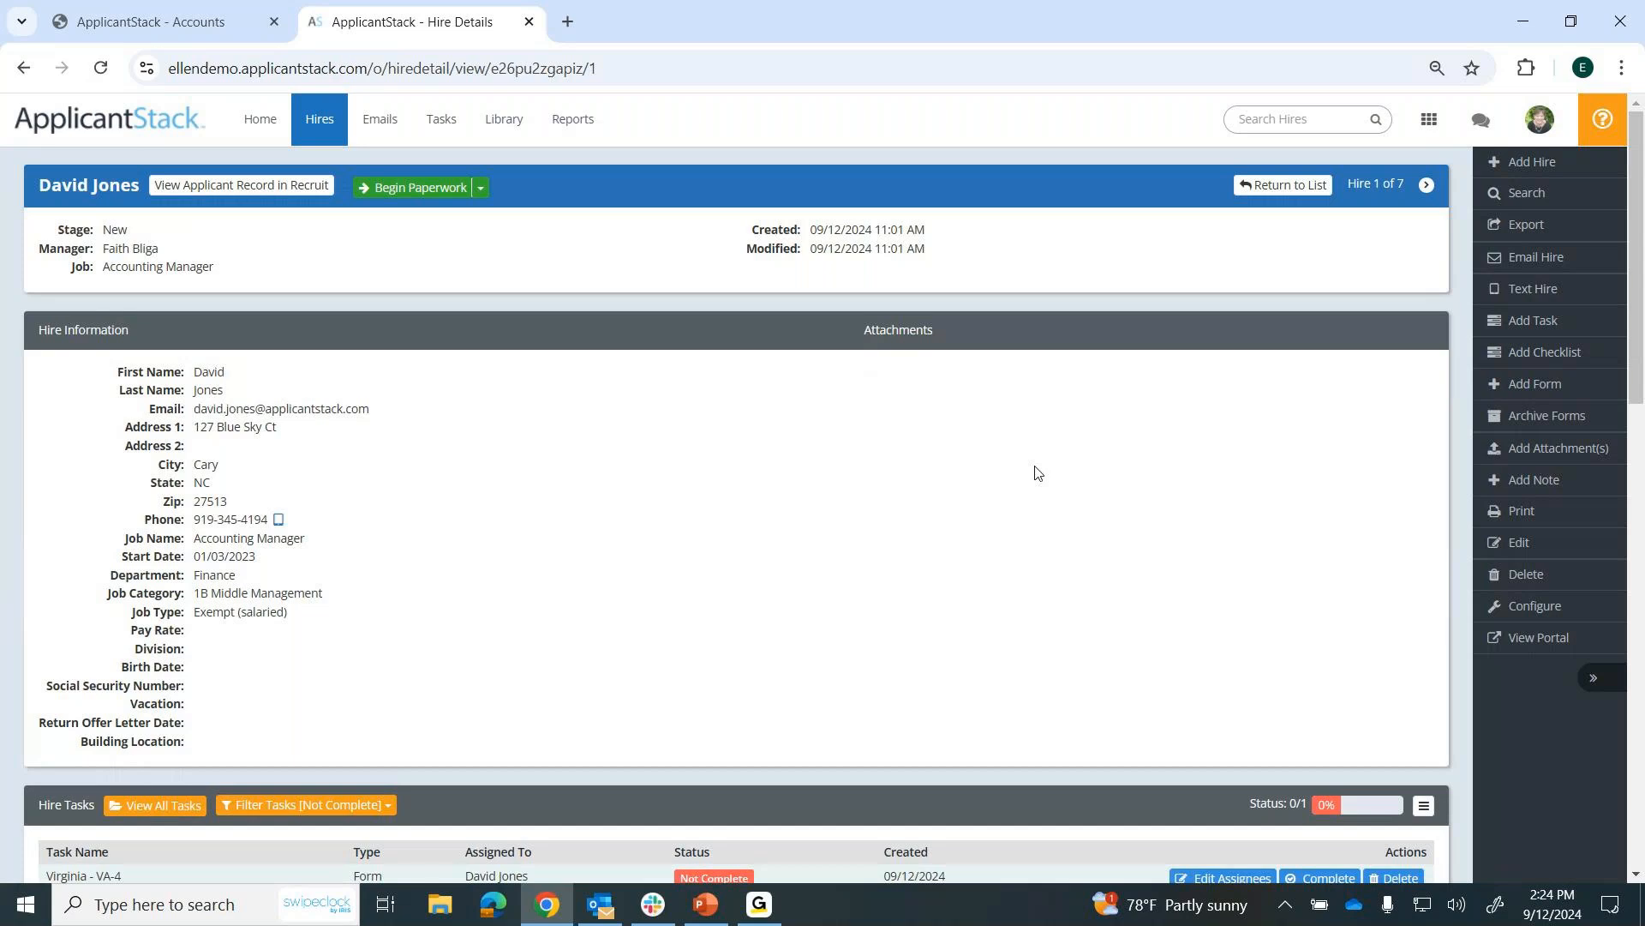
Assign the New Hire Checklist - NC to the hire, keeping the default assignees and email reminders.
{"action": "left_click", "coordinate": [1558, 363]}
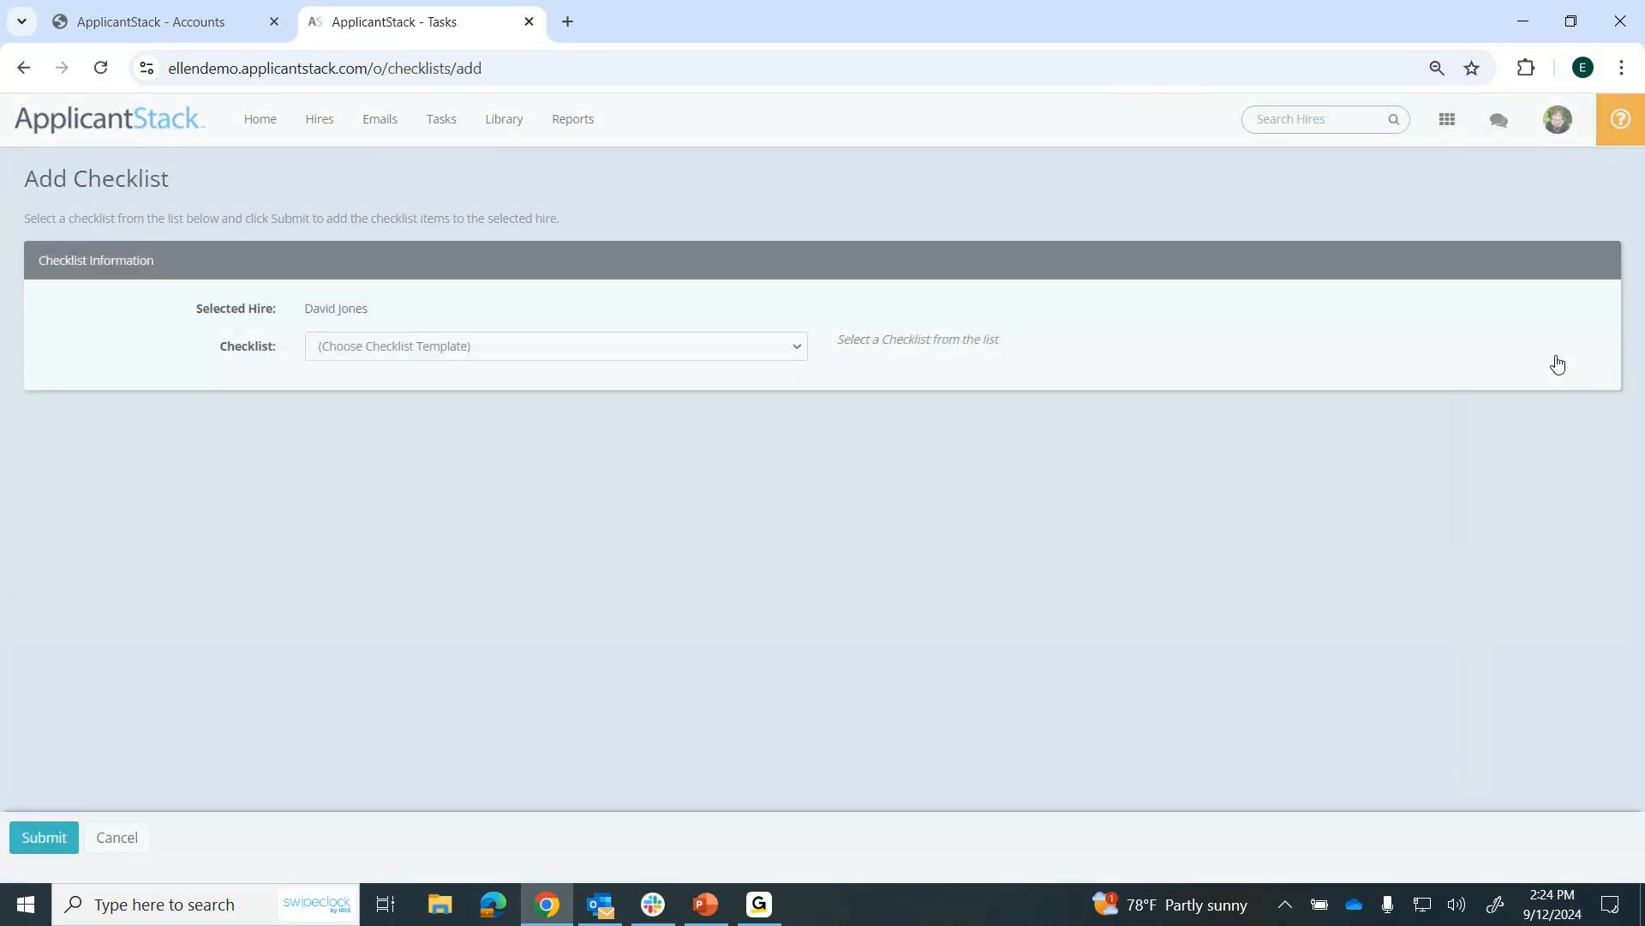
{"action": "left_click", "coordinate": [800, 351]}
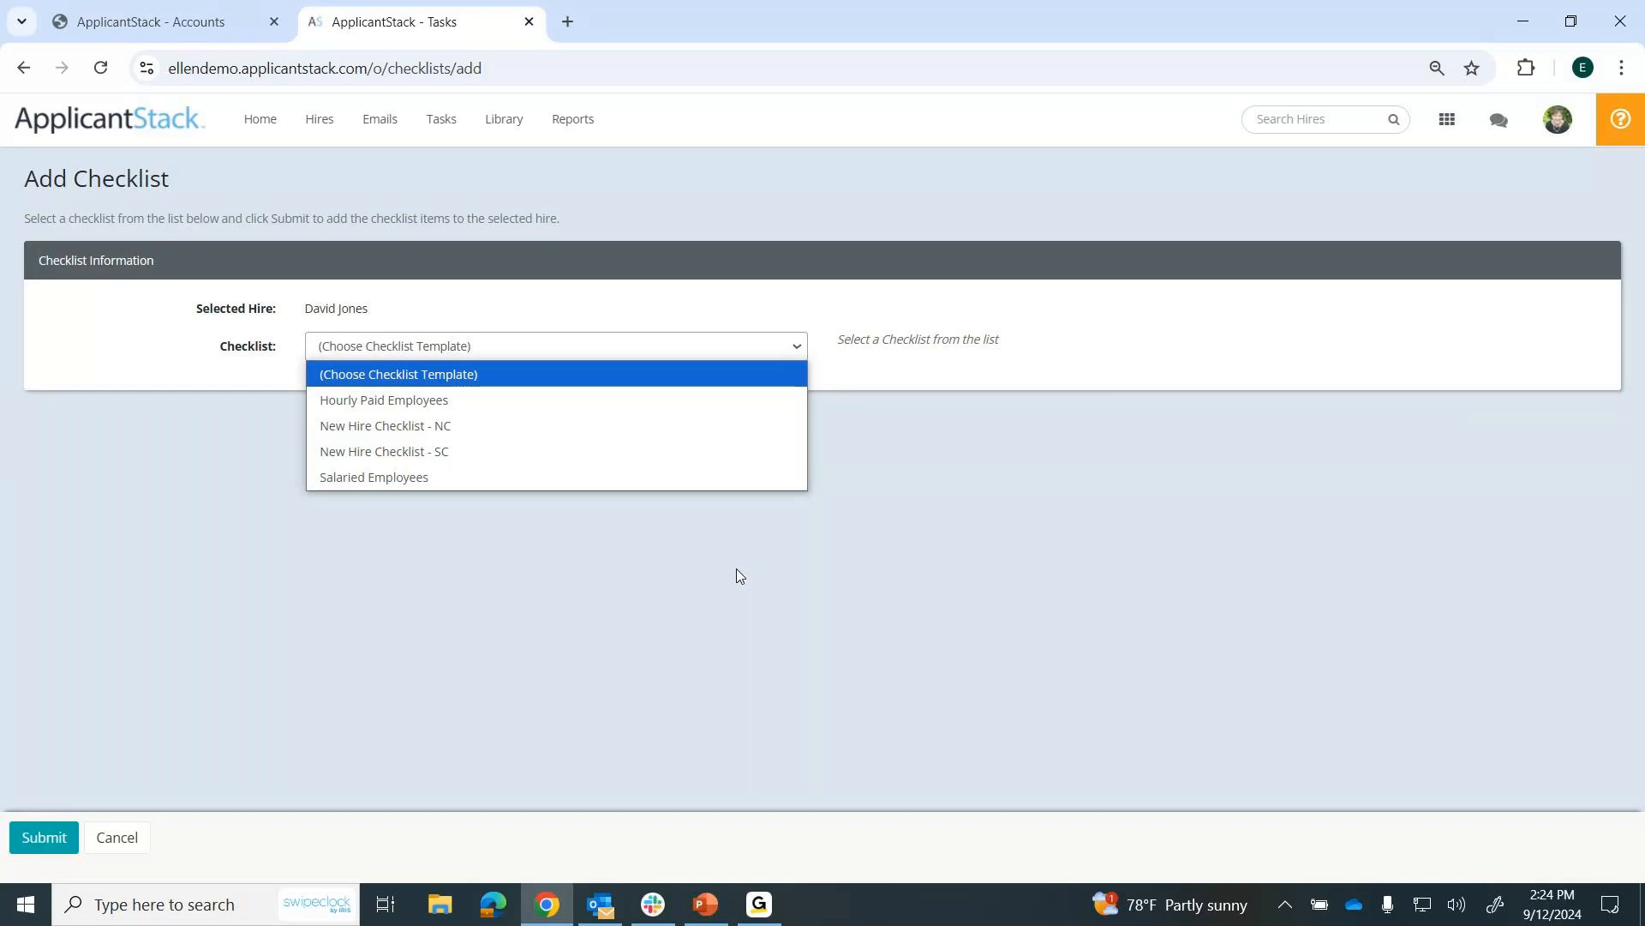
{"action": "left_click", "coordinate": [395, 433]}
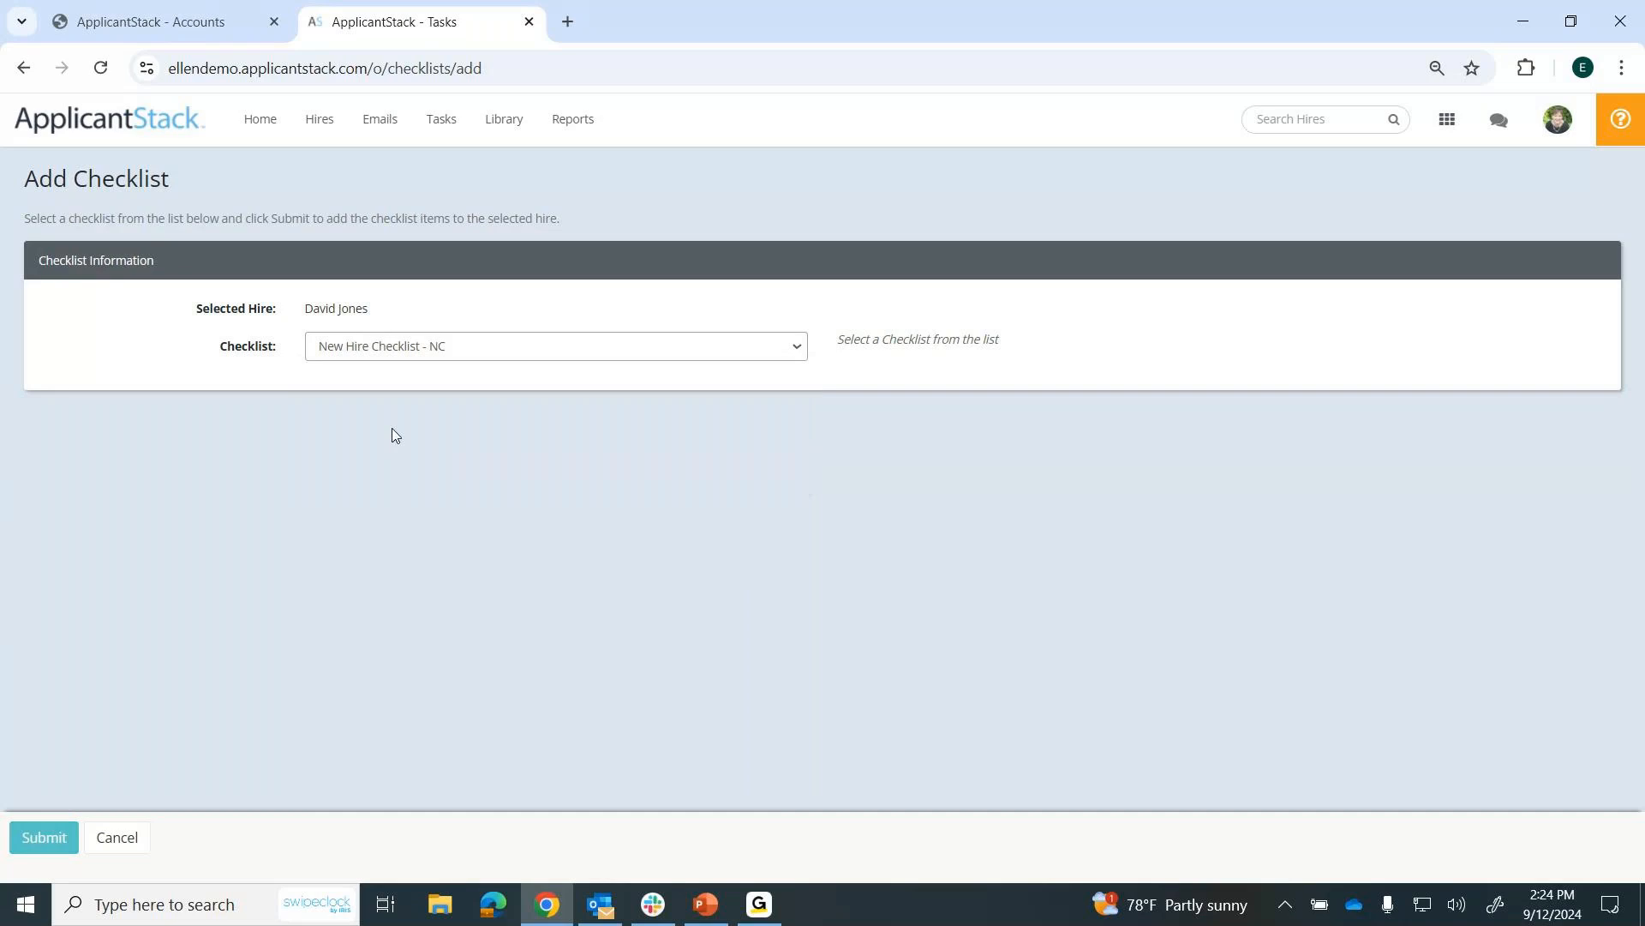
{"action": "scroll", "coordinate": [394, 435], "scroll_direction": "down", "scroll_amount": 3}
{"action": "scroll", "coordinate": [395, 434], "scroll_direction": "down", "scroll_amount": 7}
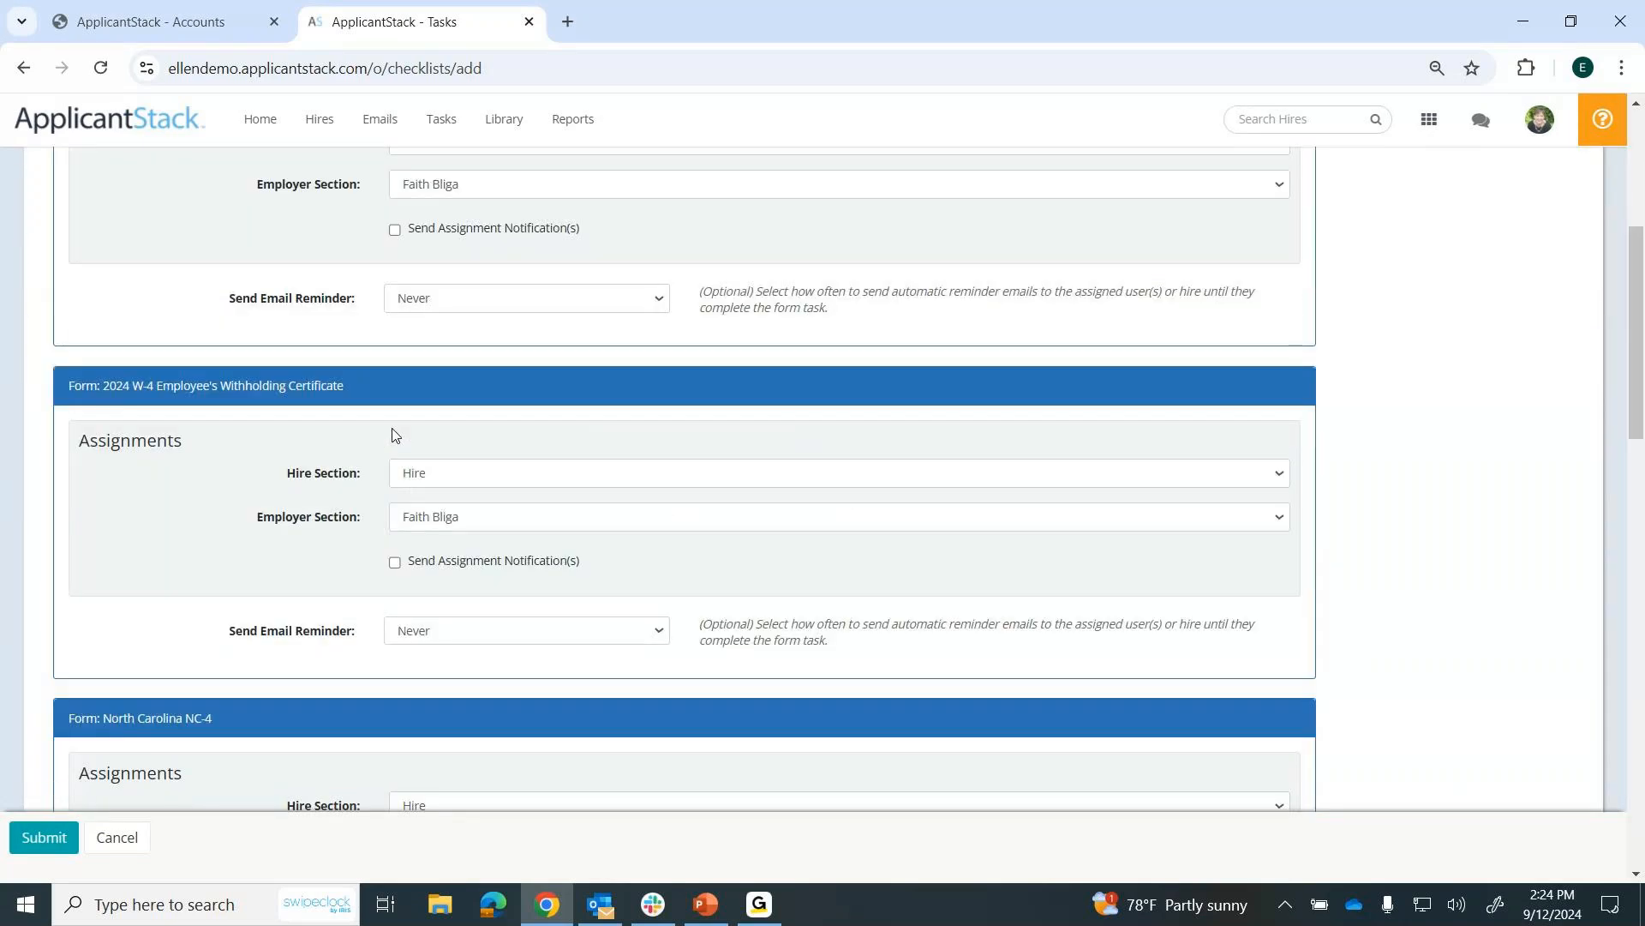
{"action": "scroll", "coordinate": [394, 434], "scroll_direction": "down", "scroll_amount": 7}
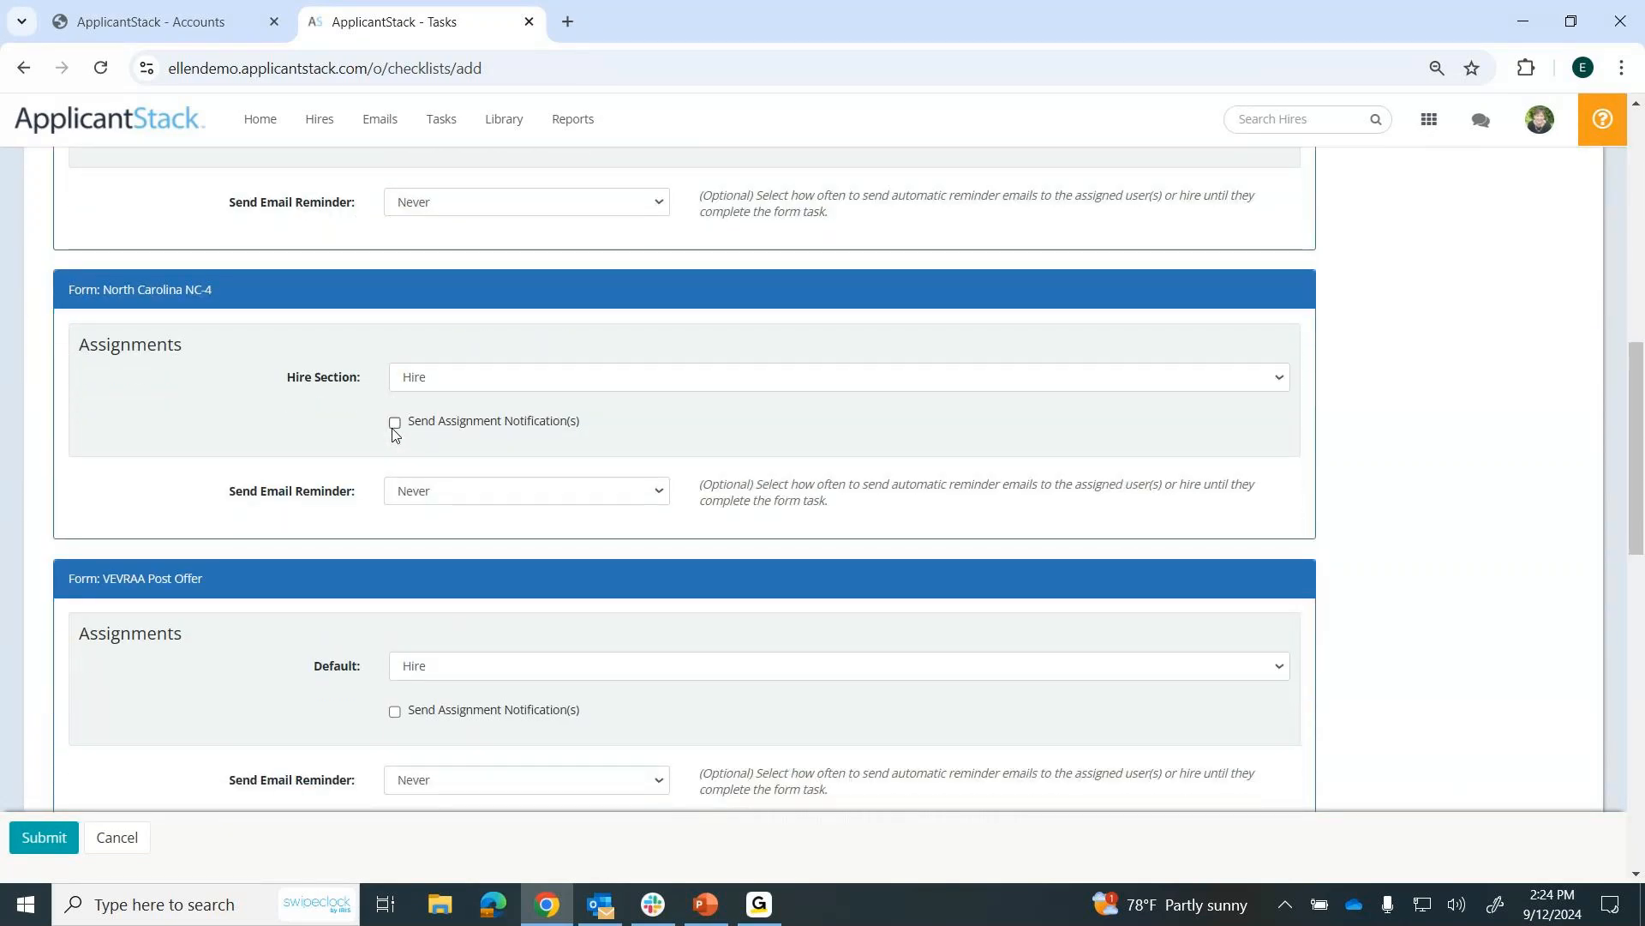
{"action": "scroll", "coordinate": [394, 434], "scroll_direction": "down", "scroll_amount": 7}
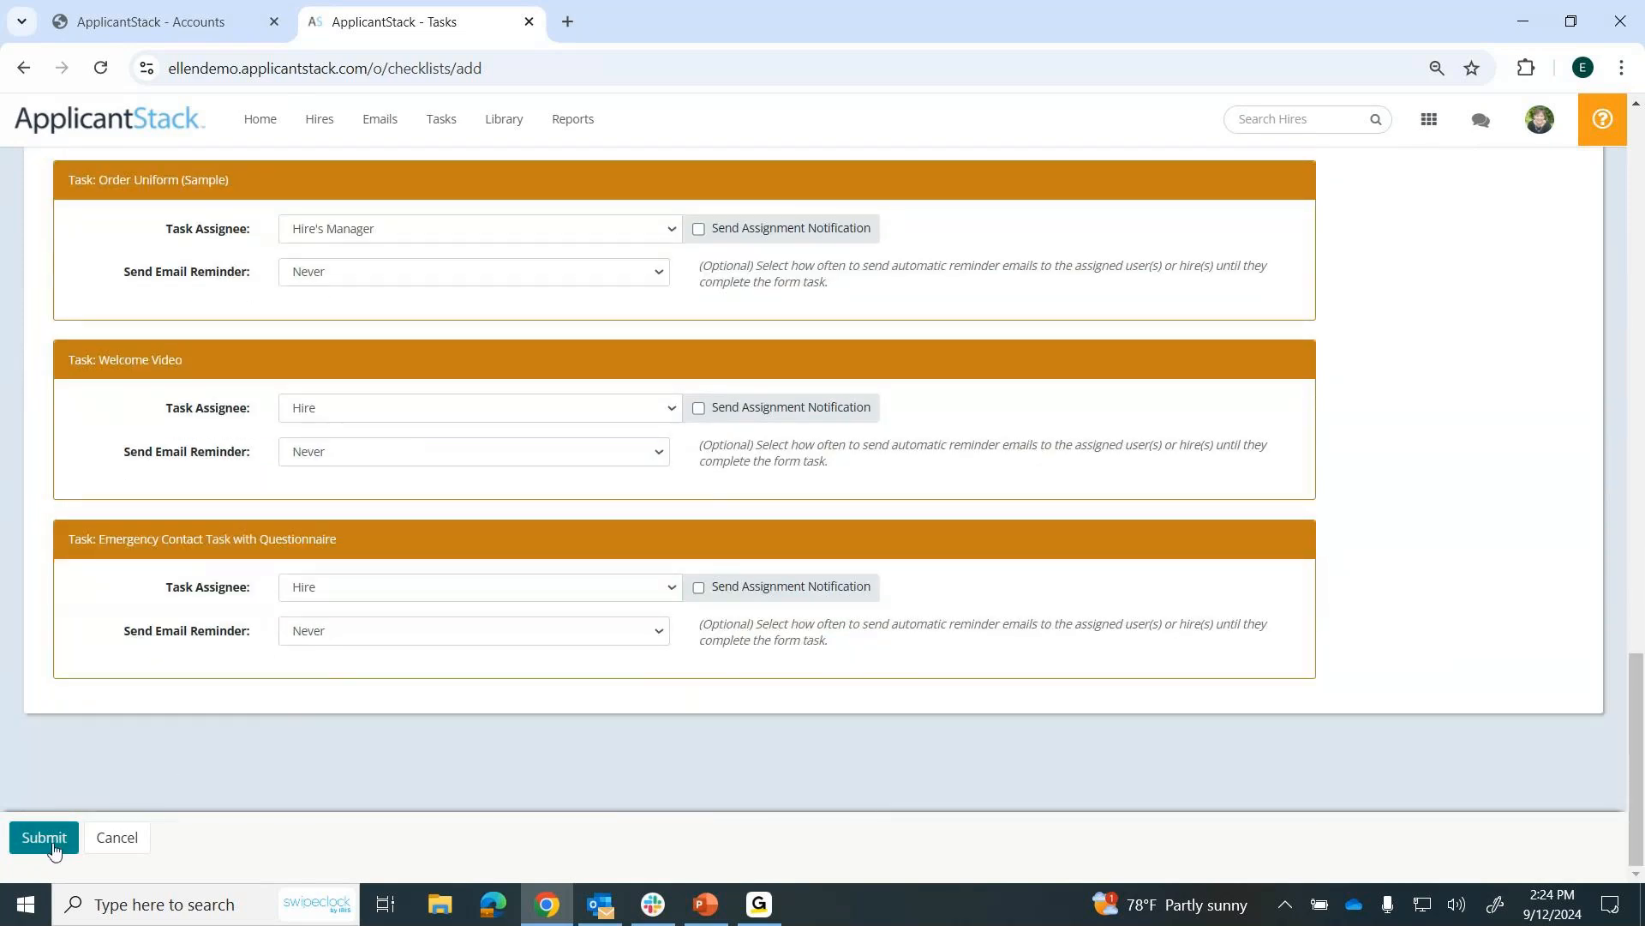
{"action": "left_click", "coordinate": [53, 846]}
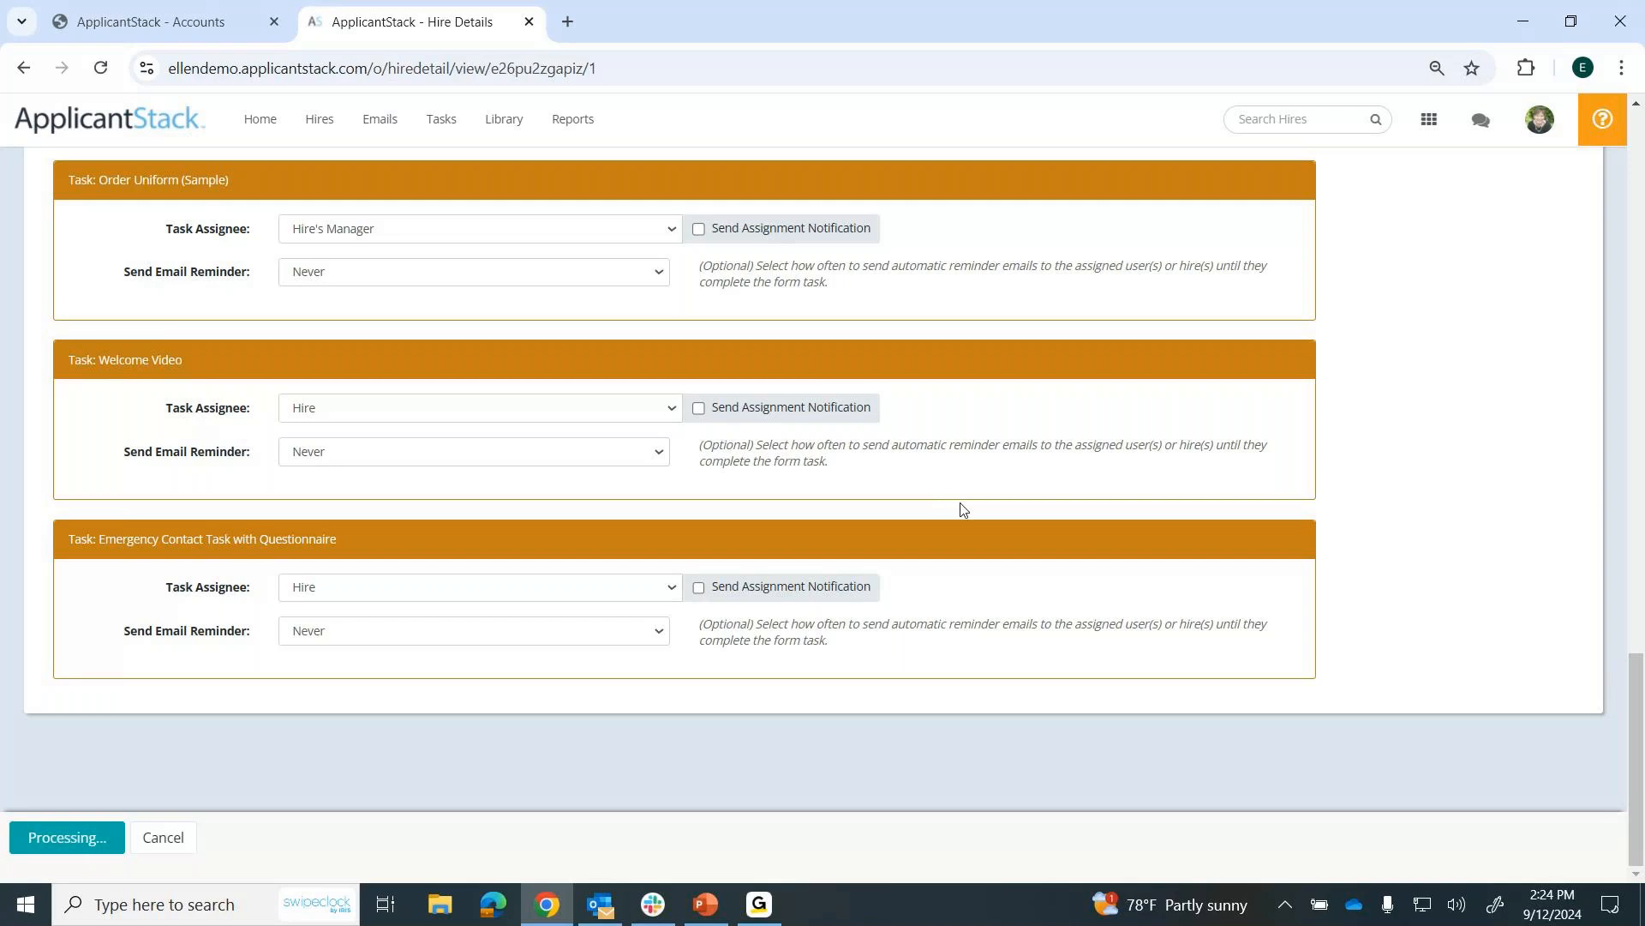
Review the hire's record, examining the hire tasks, user tasks, completed forms, supporting documents, notes, emails and history.
{"action": "scroll", "coordinate": [957, 501], "scroll_direction": "down", "scroll_amount": 5}
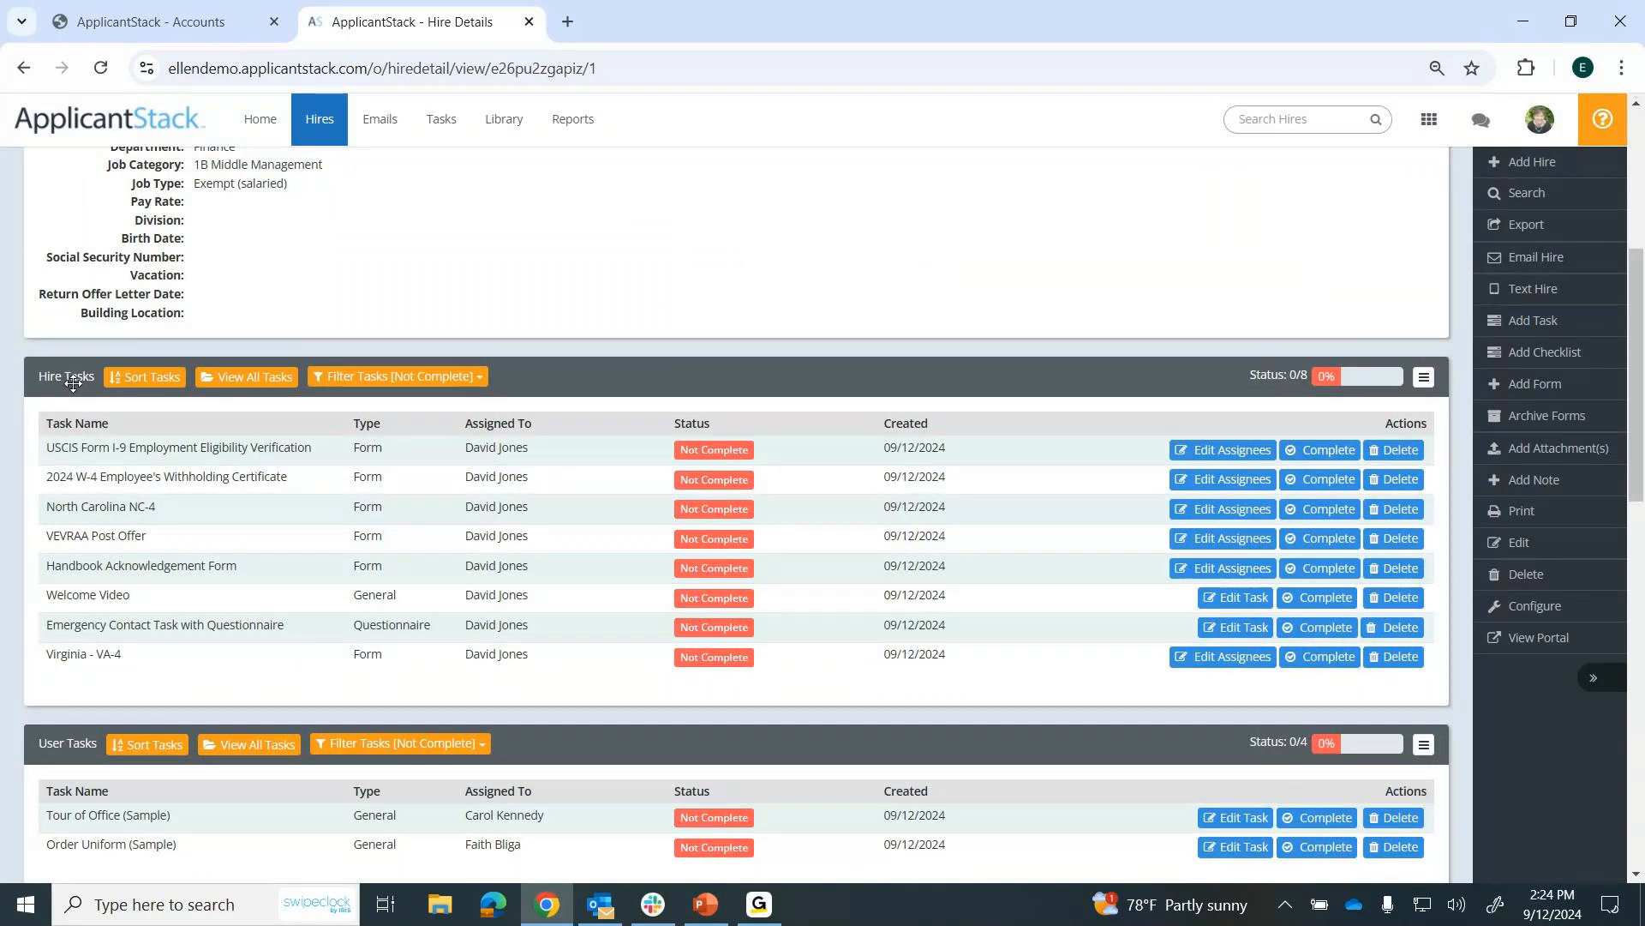
{"action": "scroll", "coordinate": [73, 383], "scroll_direction": "down", "scroll_amount": 2}
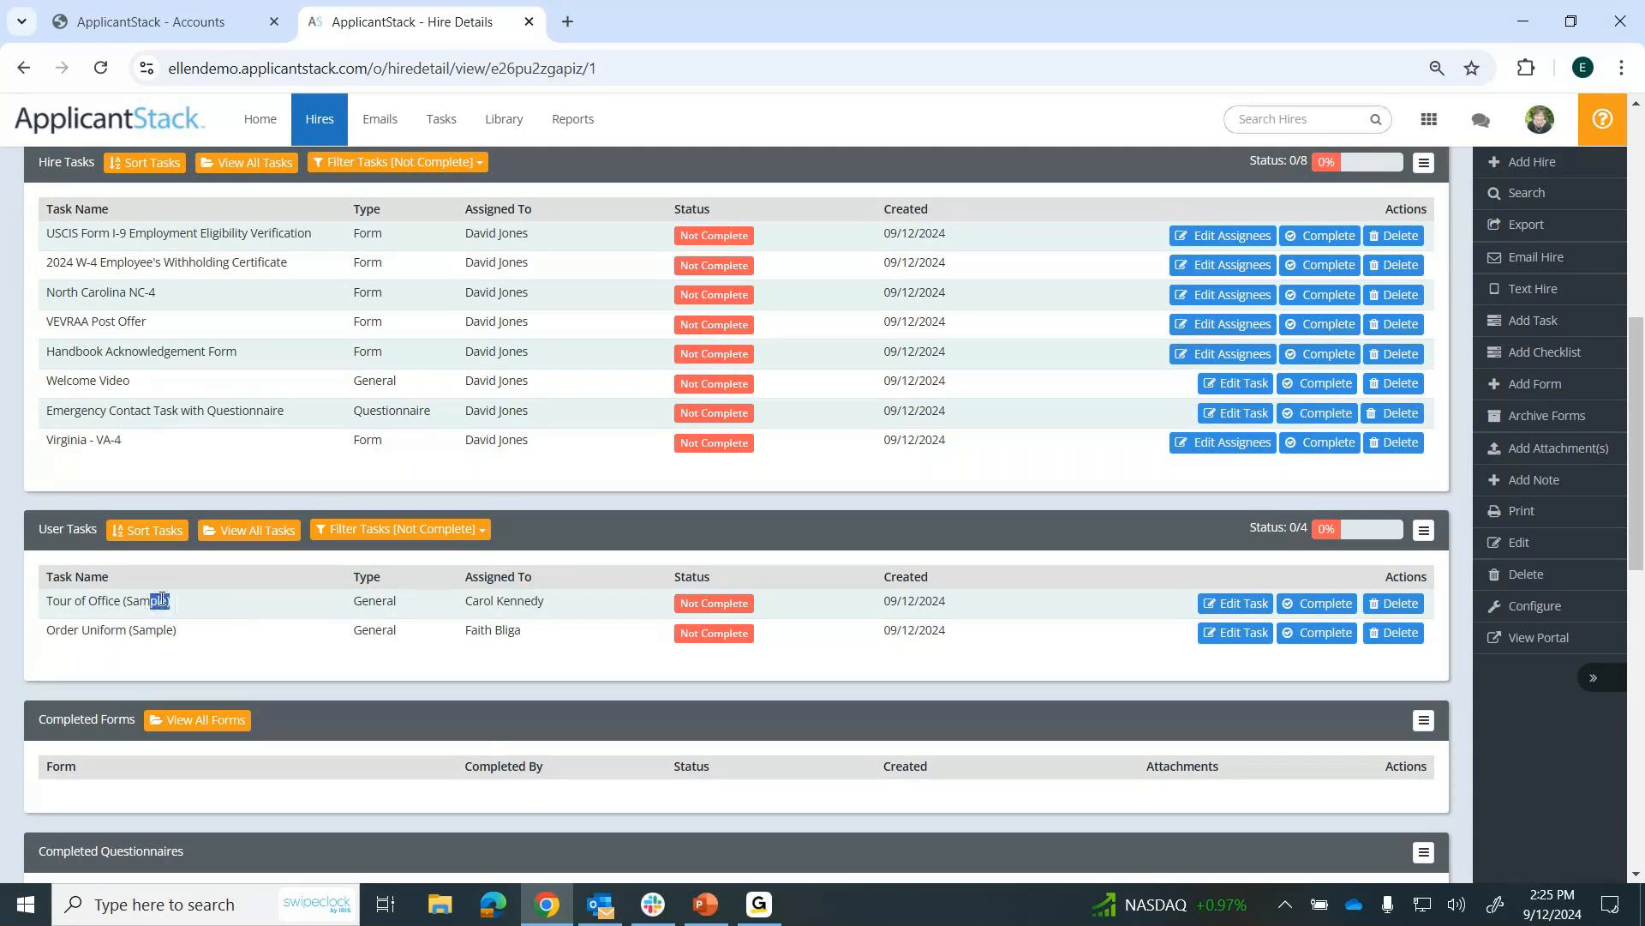
{"action": "left_click_drag", "start_coordinate": [170, 601], "coordinate": [48, 601]}
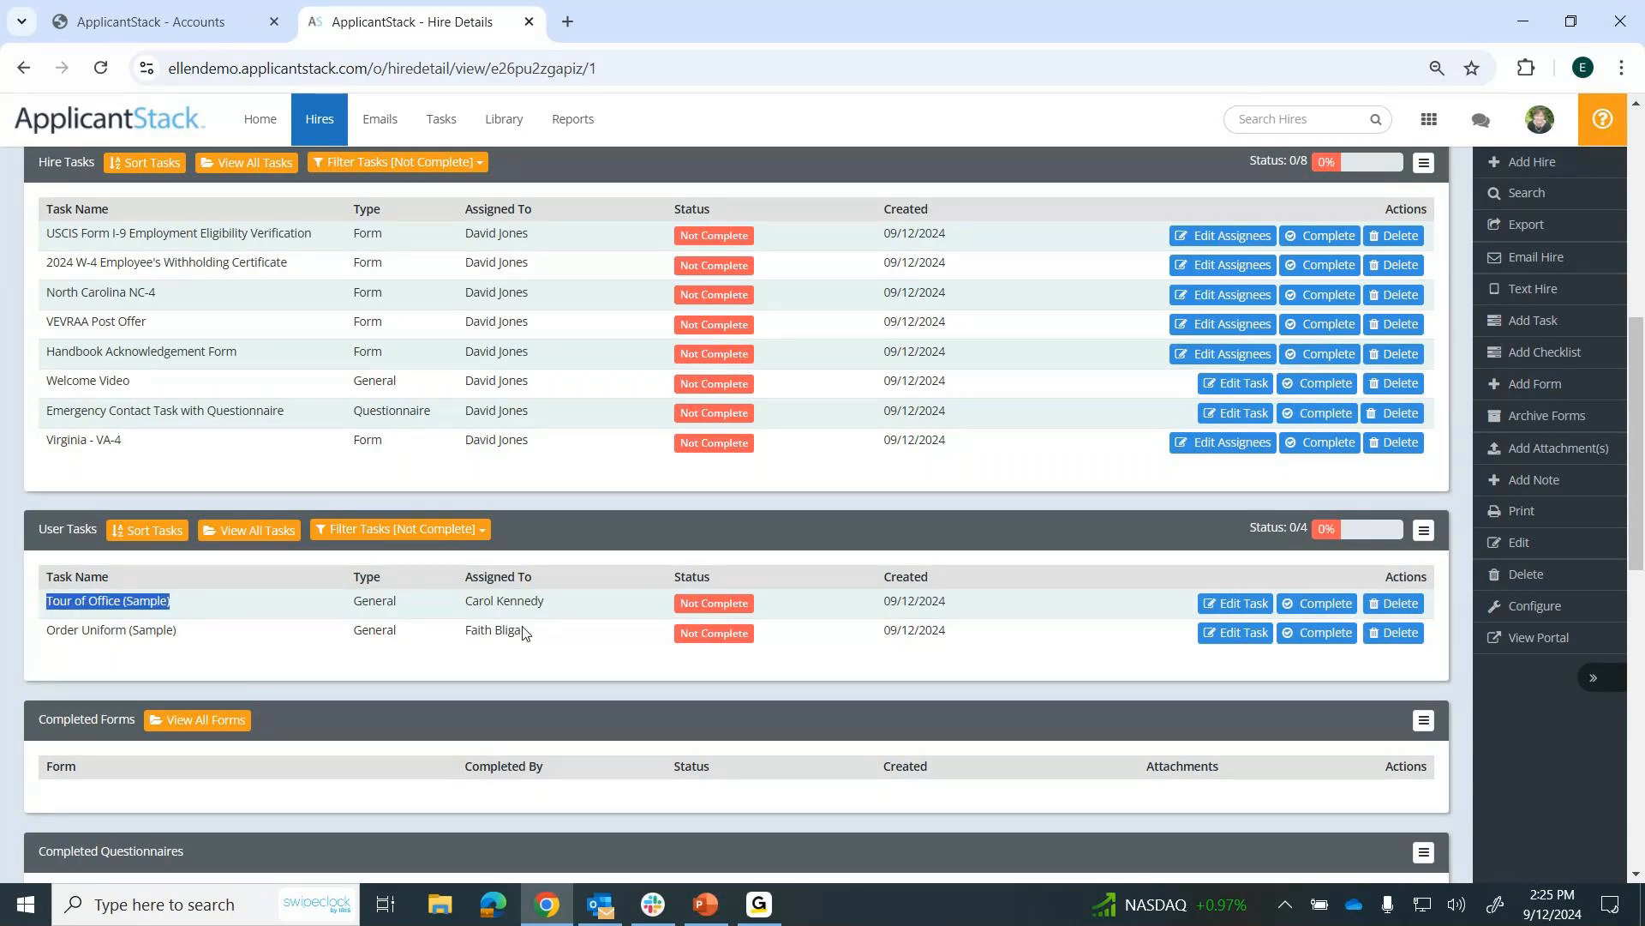
{"action": "left_click_drag", "start_coordinate": [176, 631], "coordinate": [48, 637]}
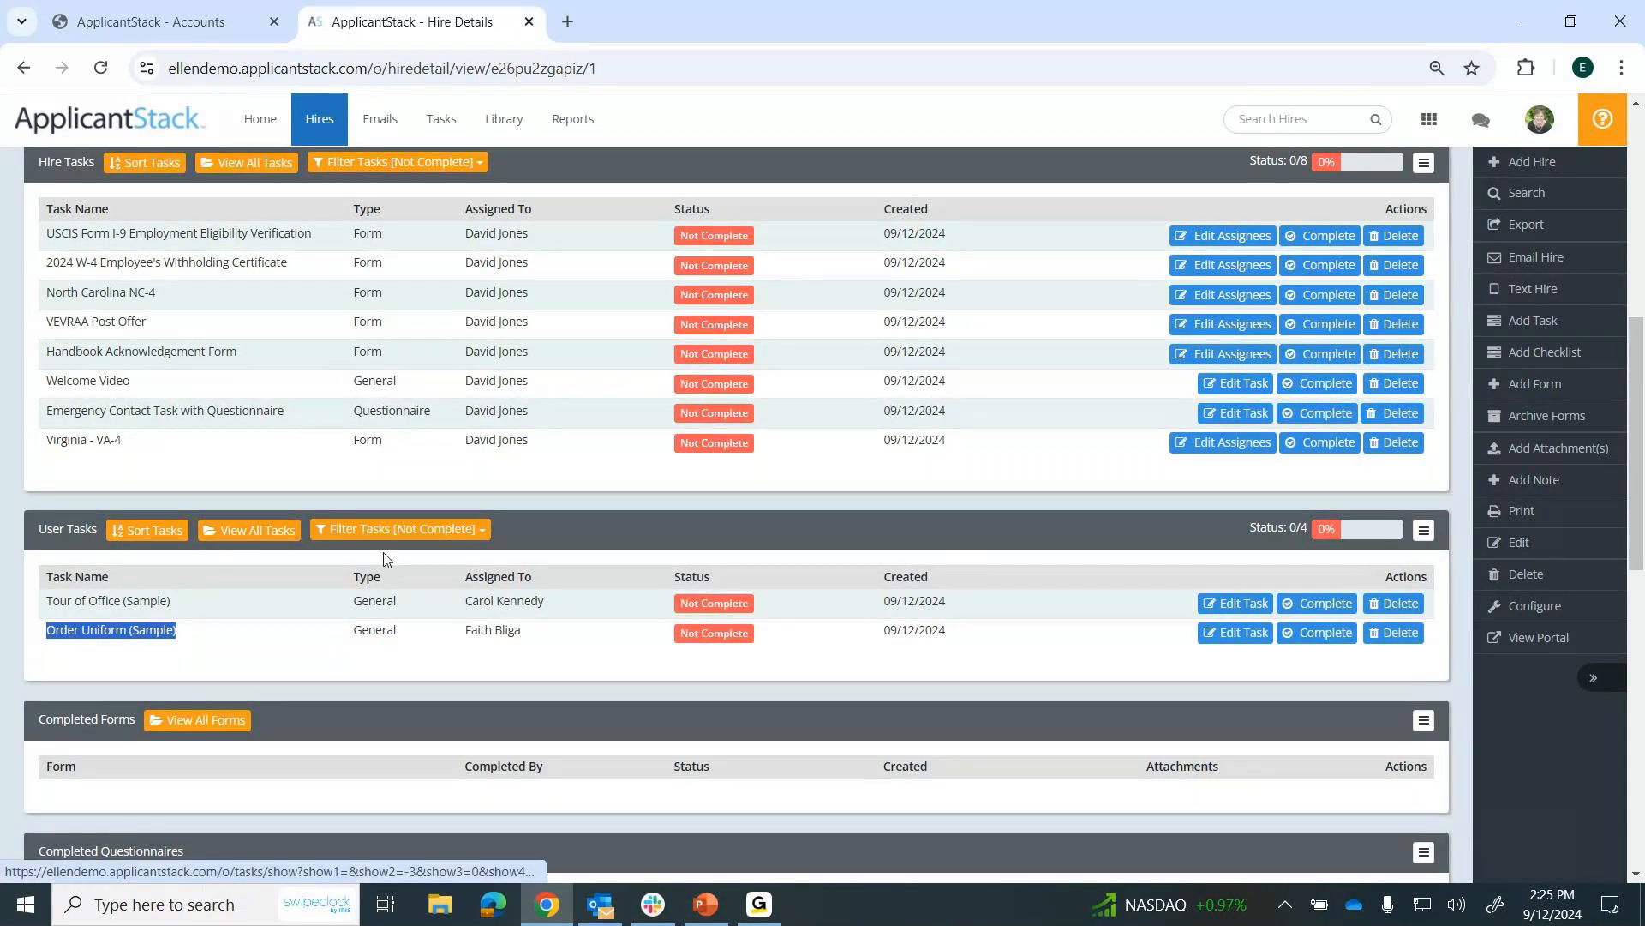
{"action": "scroll", "coordinate": [383, 559], "scroll_direction": "down", "scroll_amount": 3}
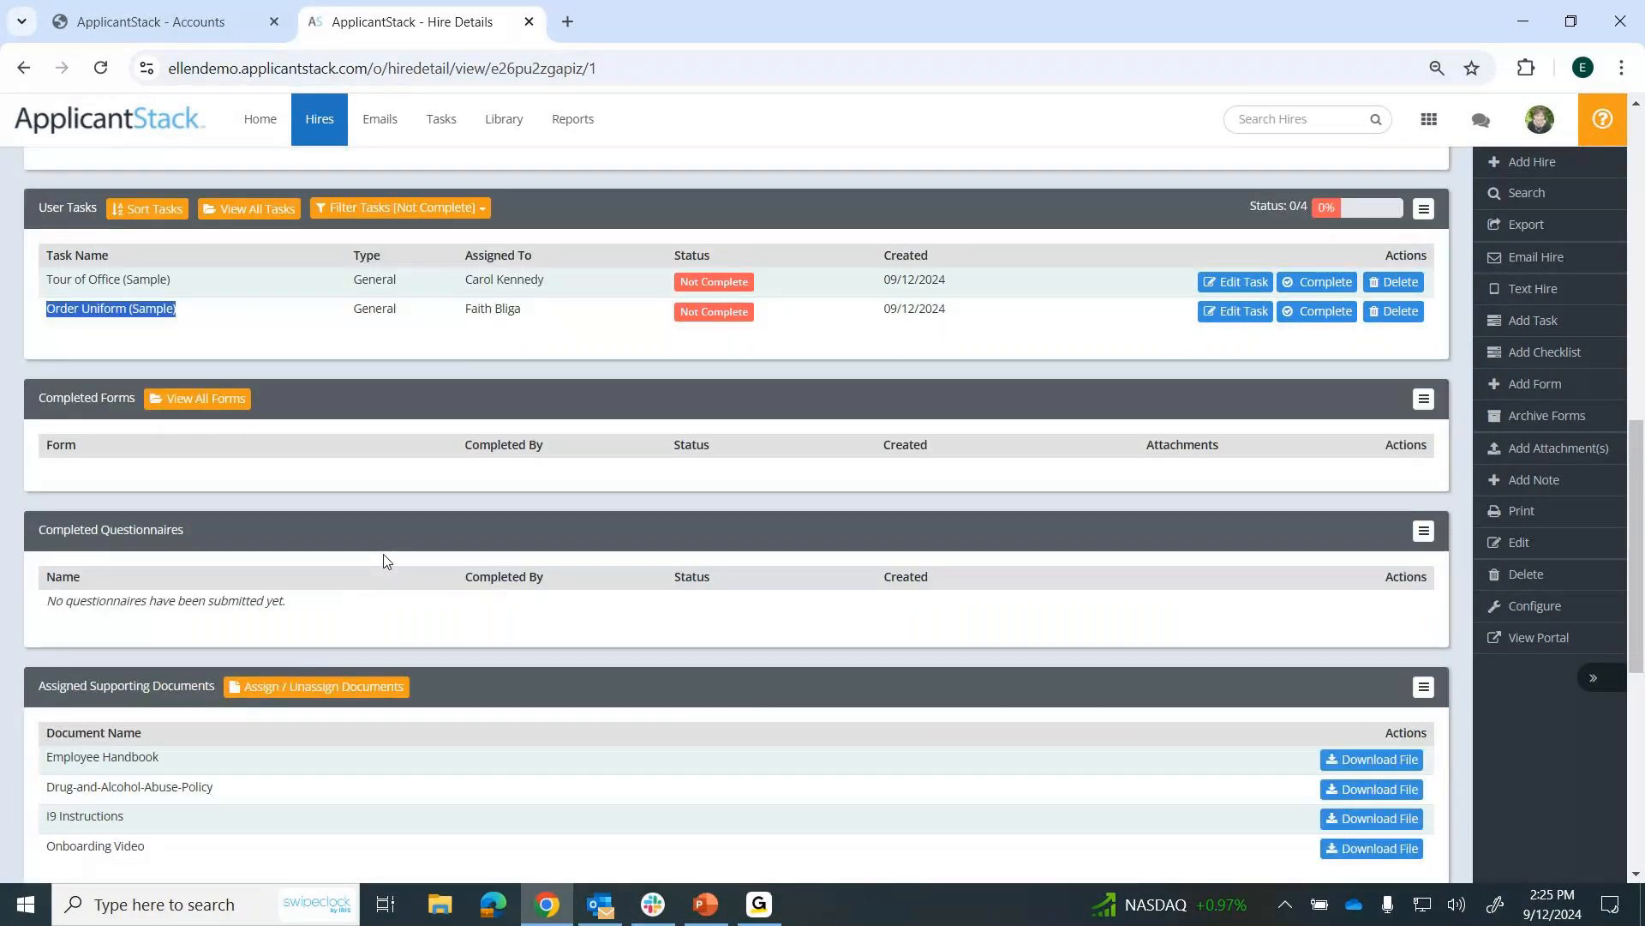
{"action": "scroll", "coordinate": [384, 561], "scroll_direction": "down", "scroll_amount": 4}
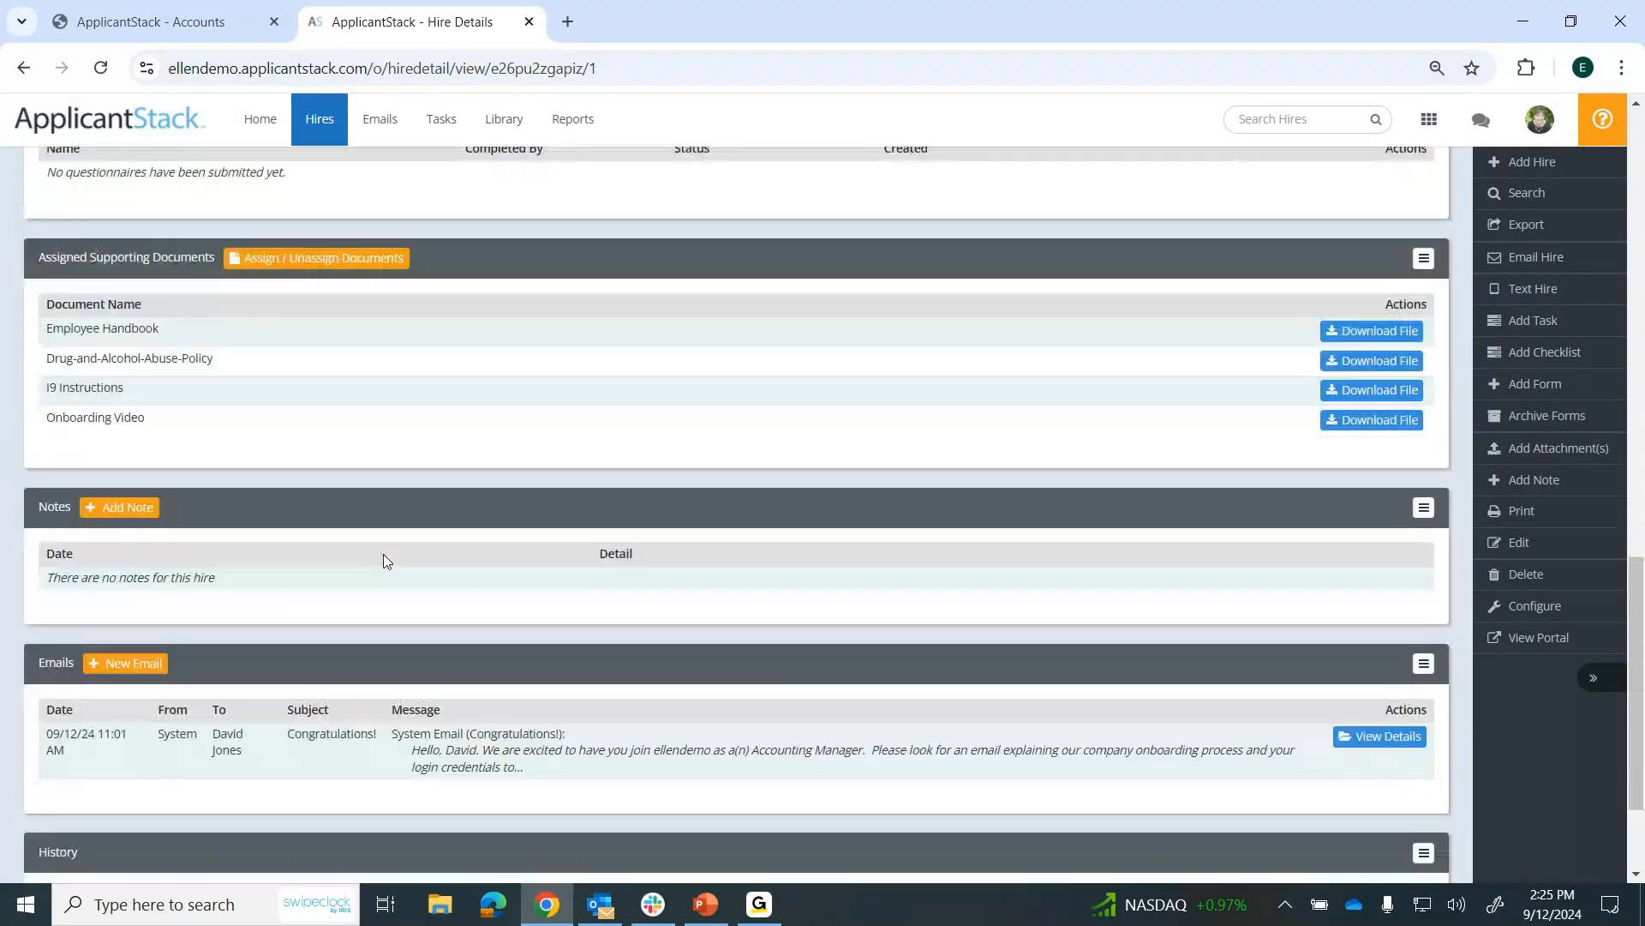
{"action": "scroll", "coordinate": [384, 559], "scroll_direction": "down", "scroll_amount": 1}
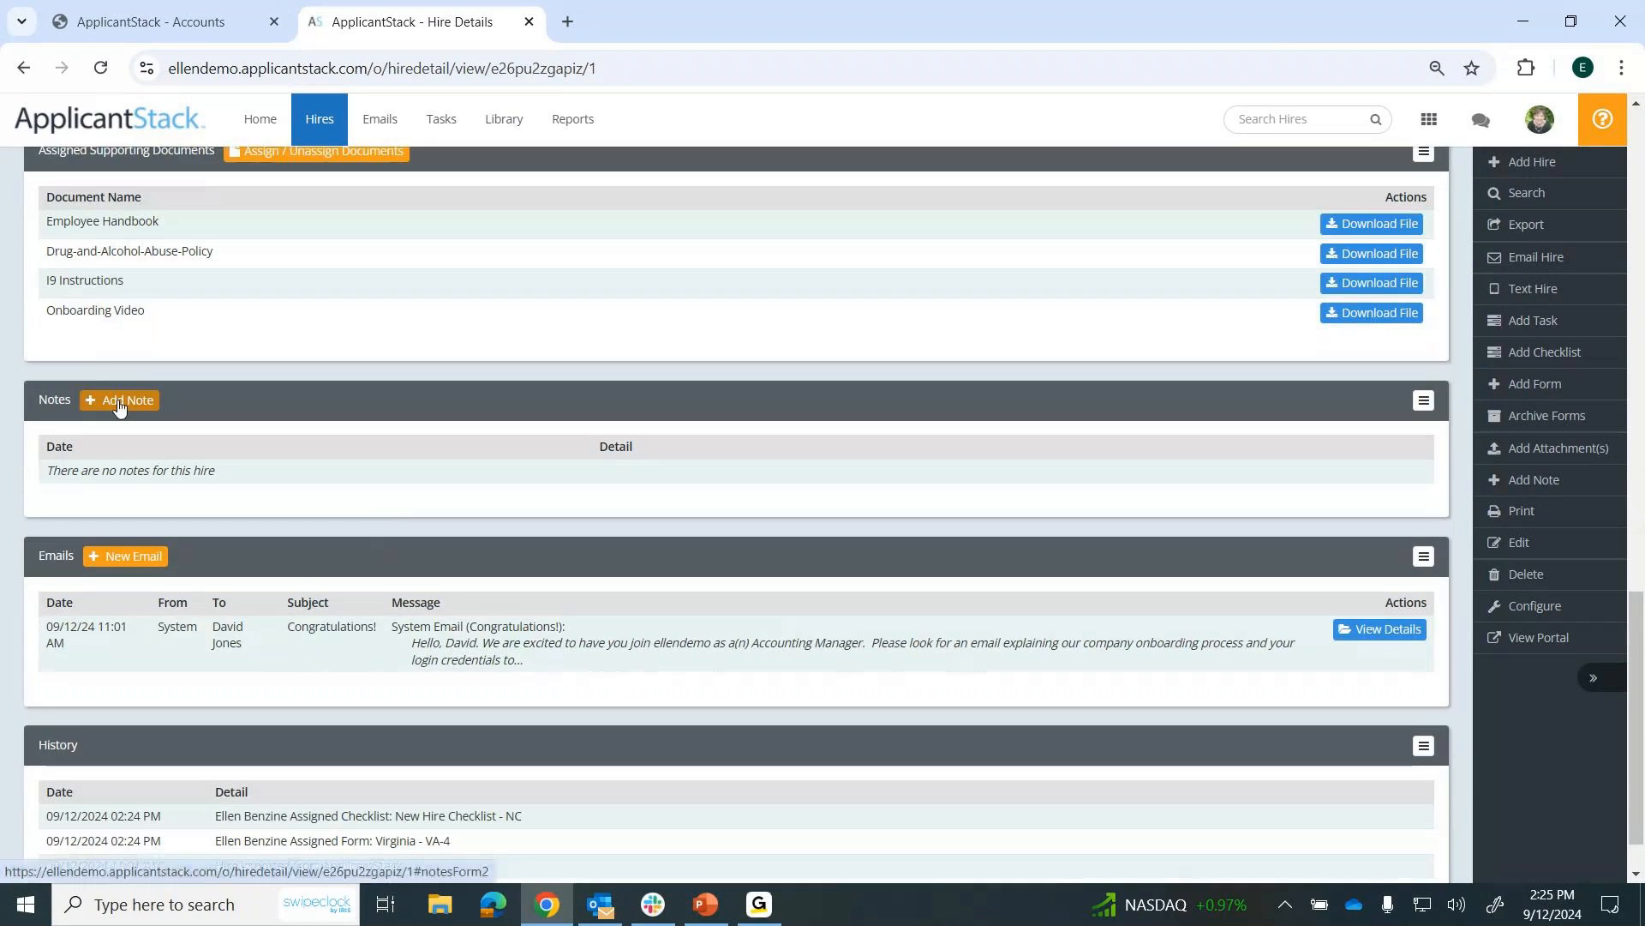
{"action": "scroll", "coordinate": [490, 452], "scroll_direction": "down", "scroll_amount": 1}
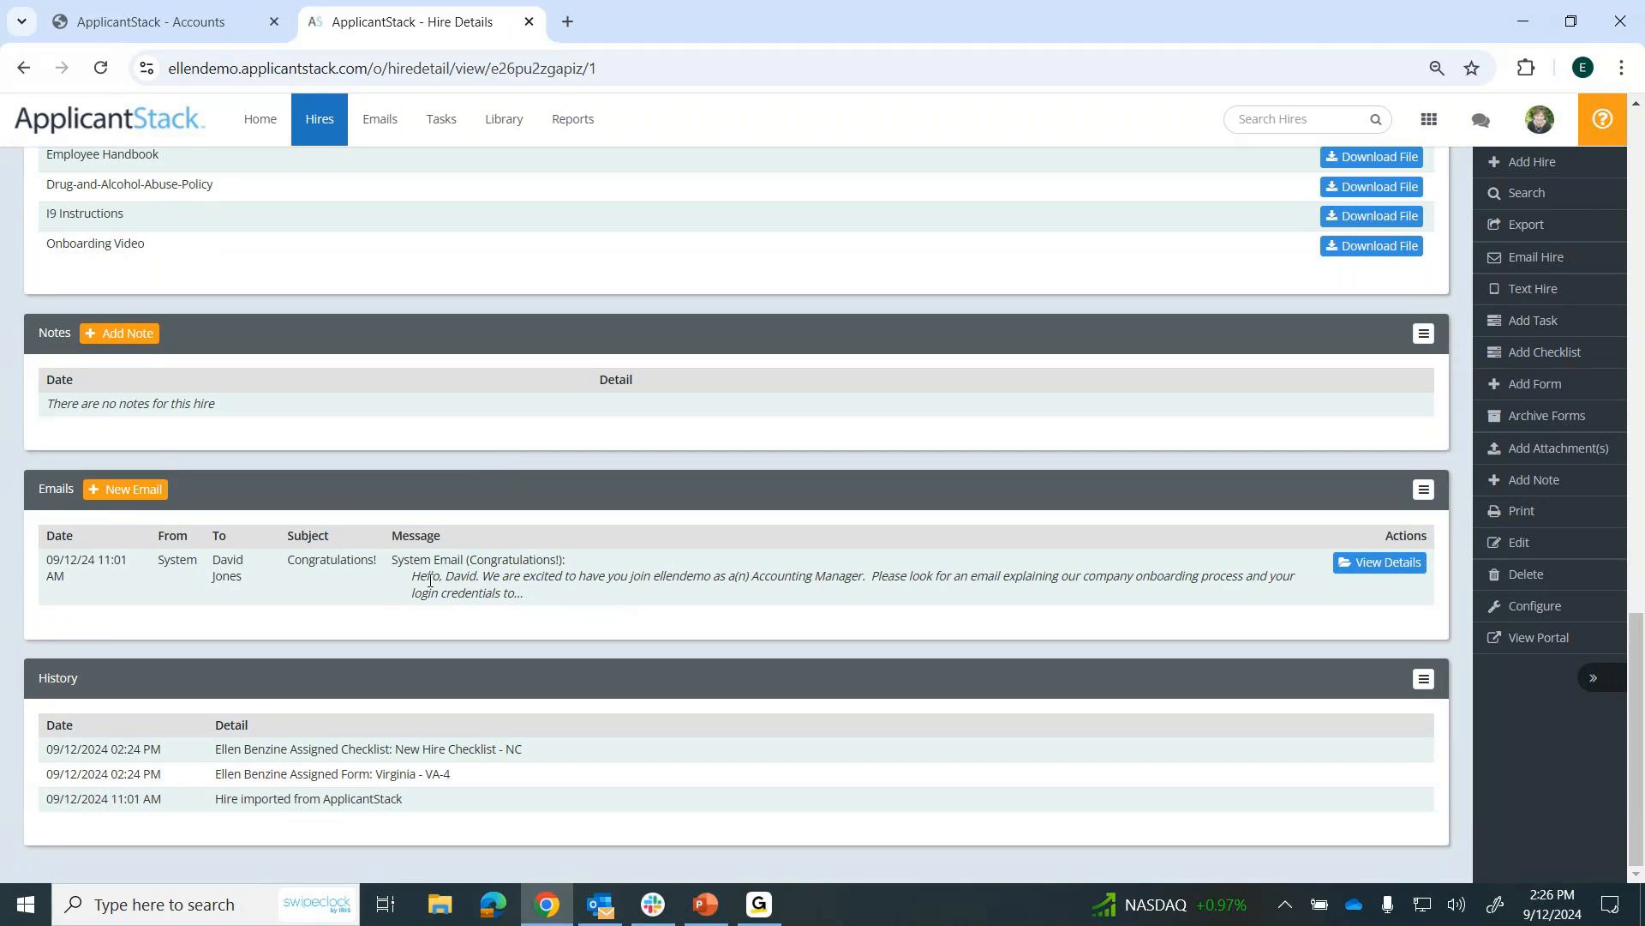
Read the Congratulations! system email sent to the hire, return to the hire's record and look over its tasks, documents and history.
{"action": "left_click", "coordinate": [1373, 567]}
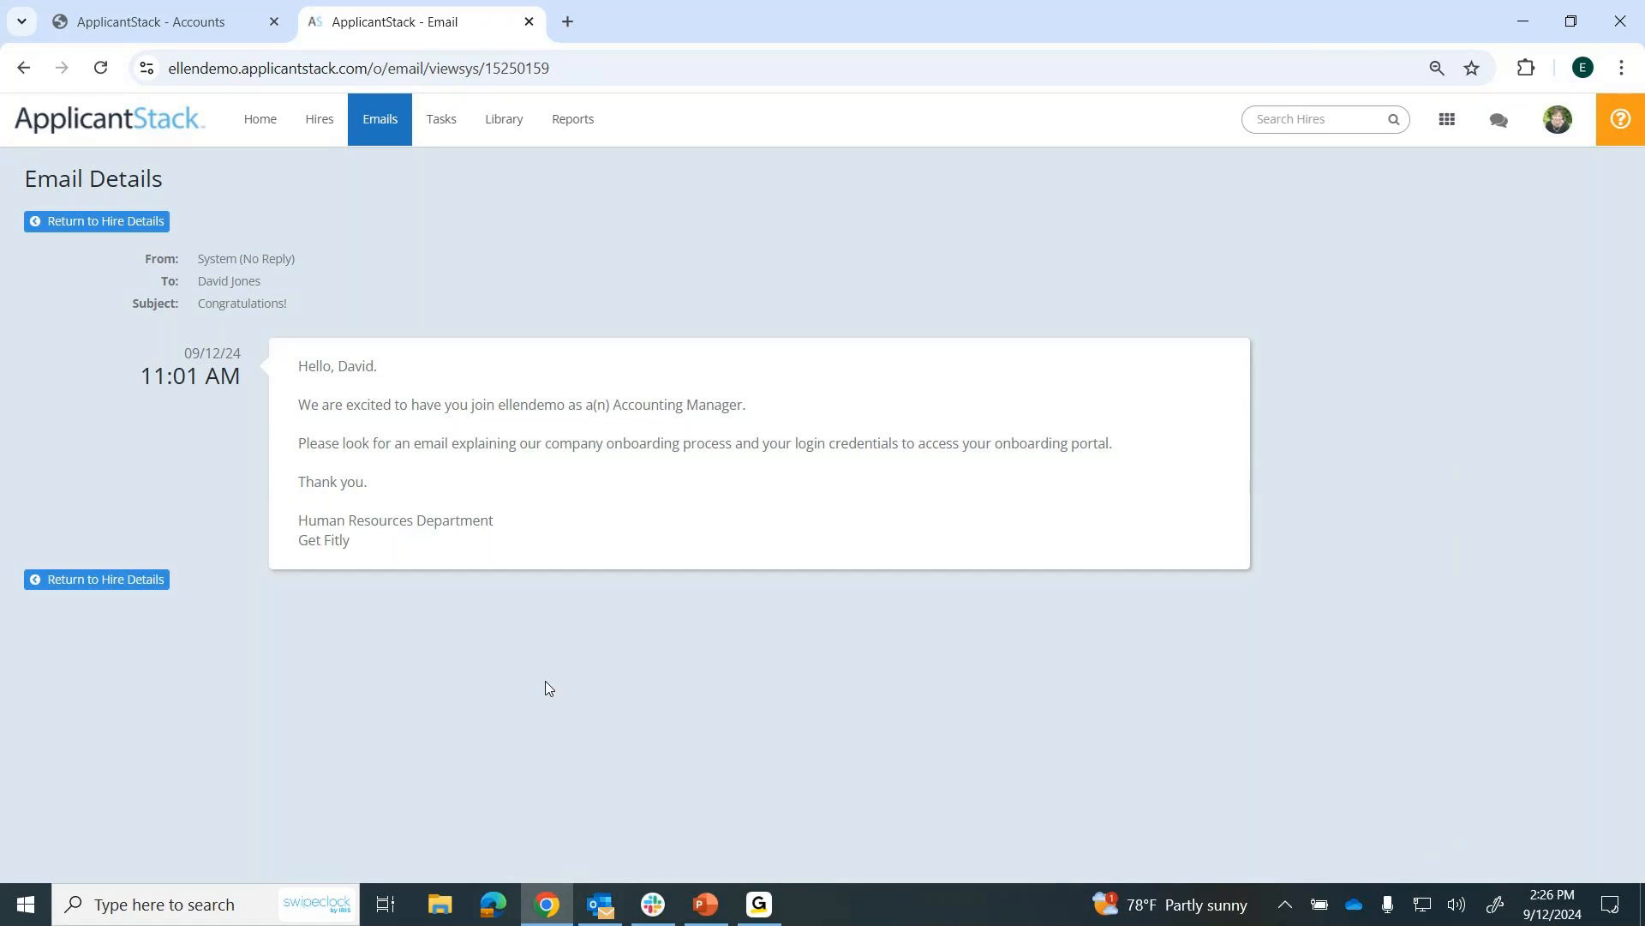
{"action": "left_click", "coordinate": [139, 583]}
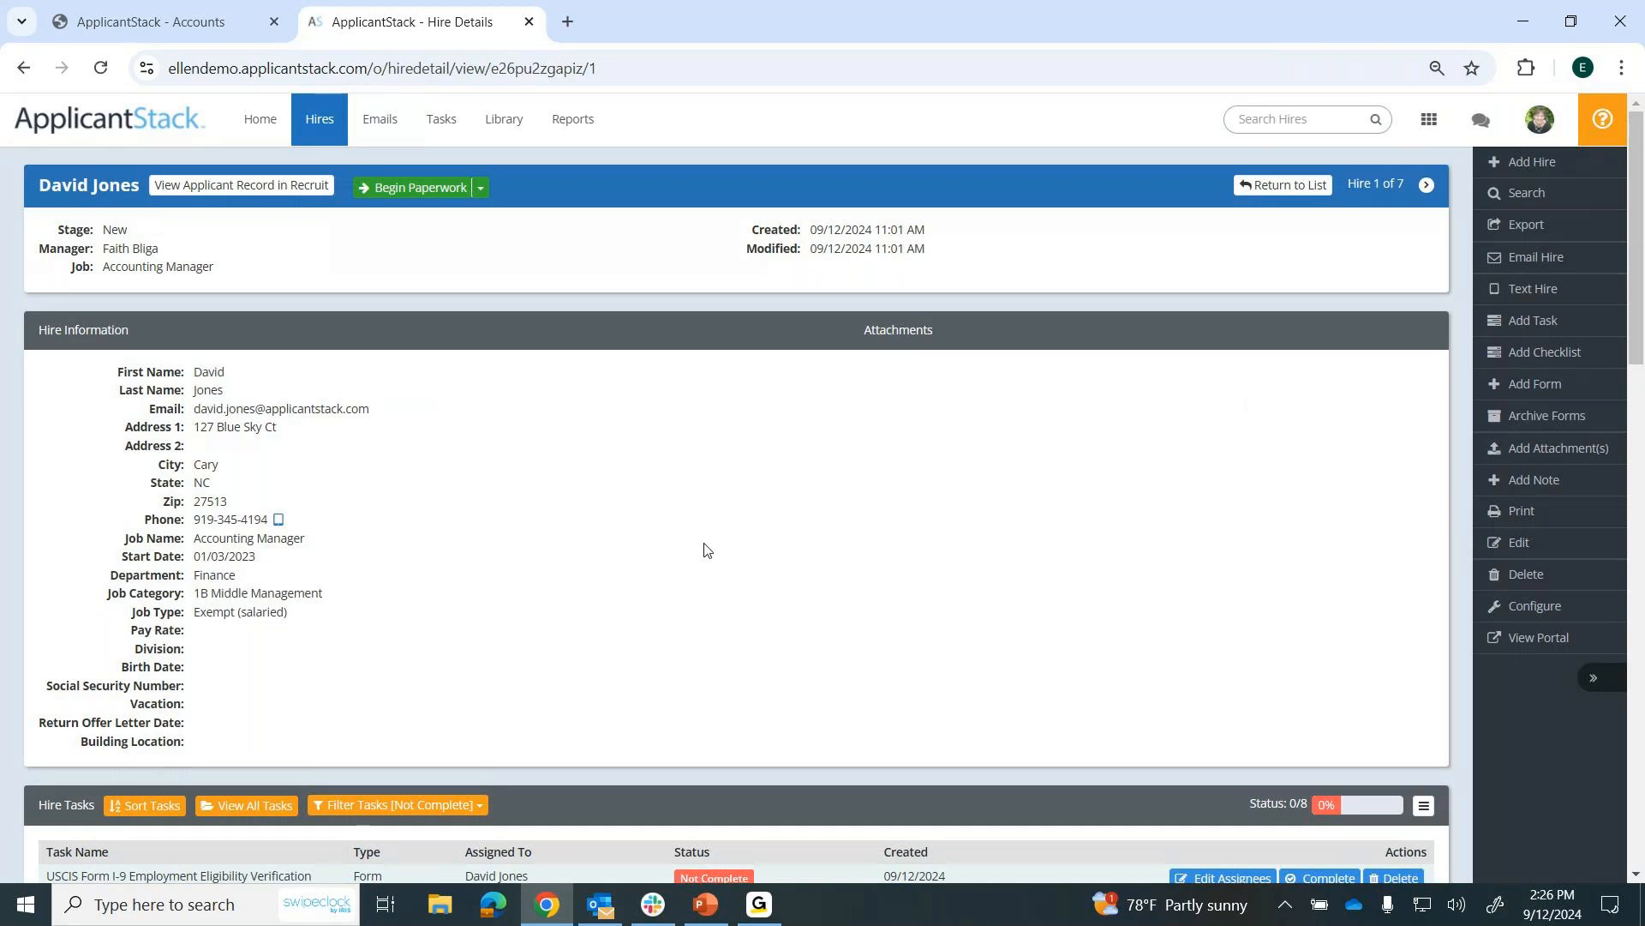
{"action": "scroll", "coordinate": [703, 542], "scroll_direction": "down", "scroll_amount": 5}
{"action": "scroll", "coordinate": [703, 543], "scroll_direction": "down", "scroll_amount": 11}
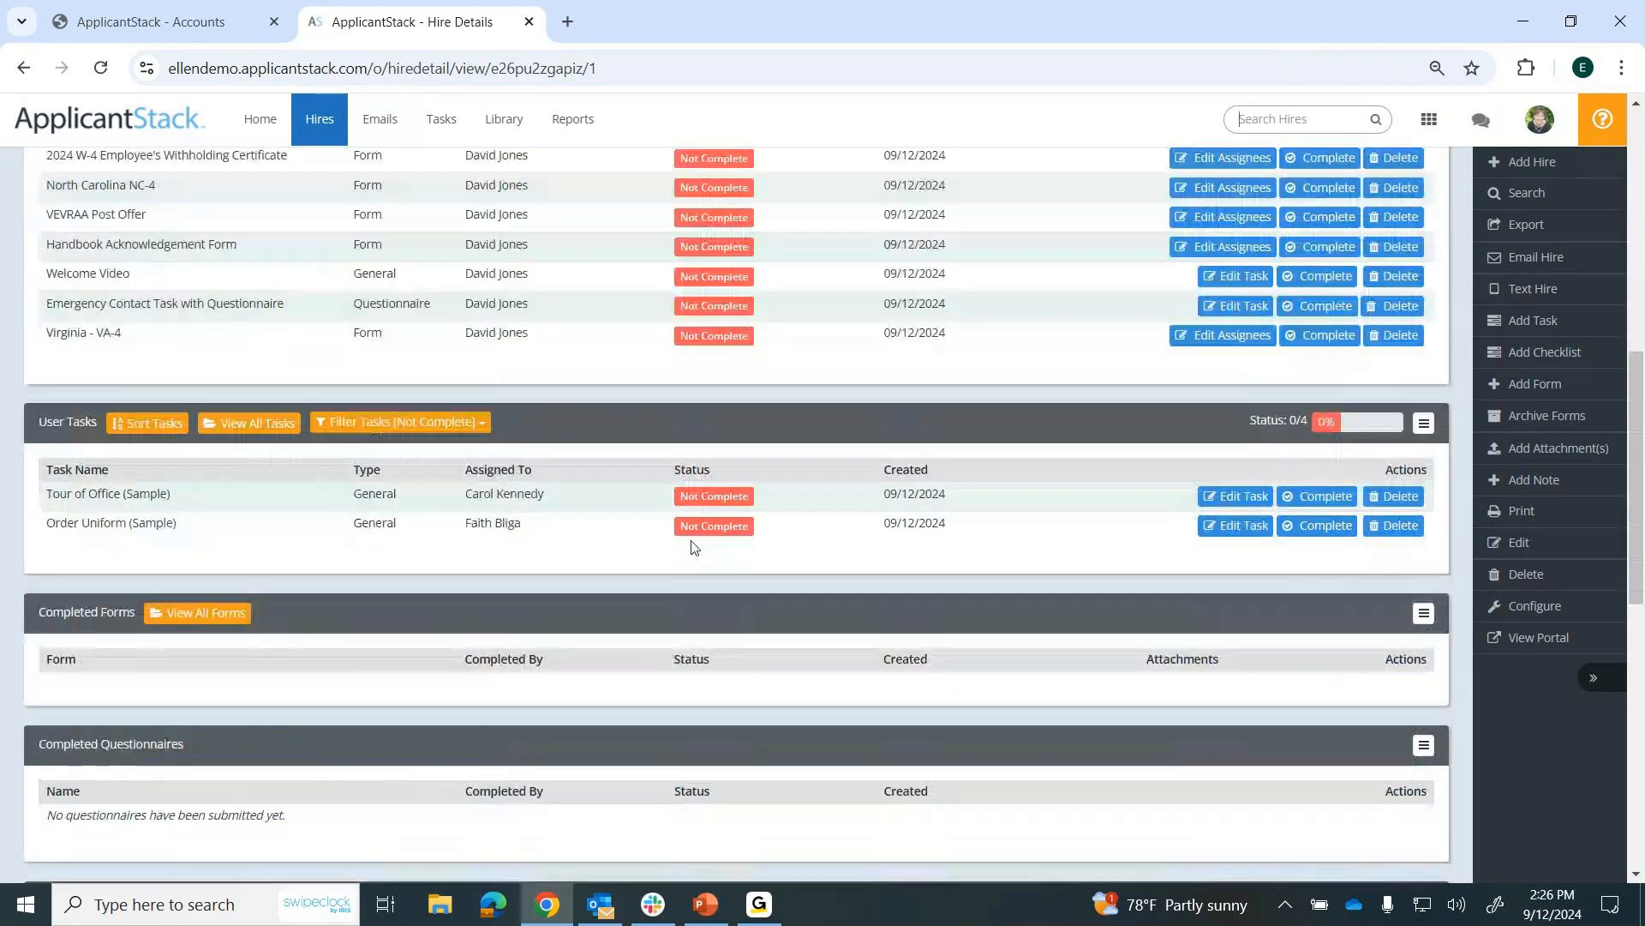
{"action": "scroll", "coordinate": [347, 467], "scroll_direction": "down", "scroll_amount": 2}
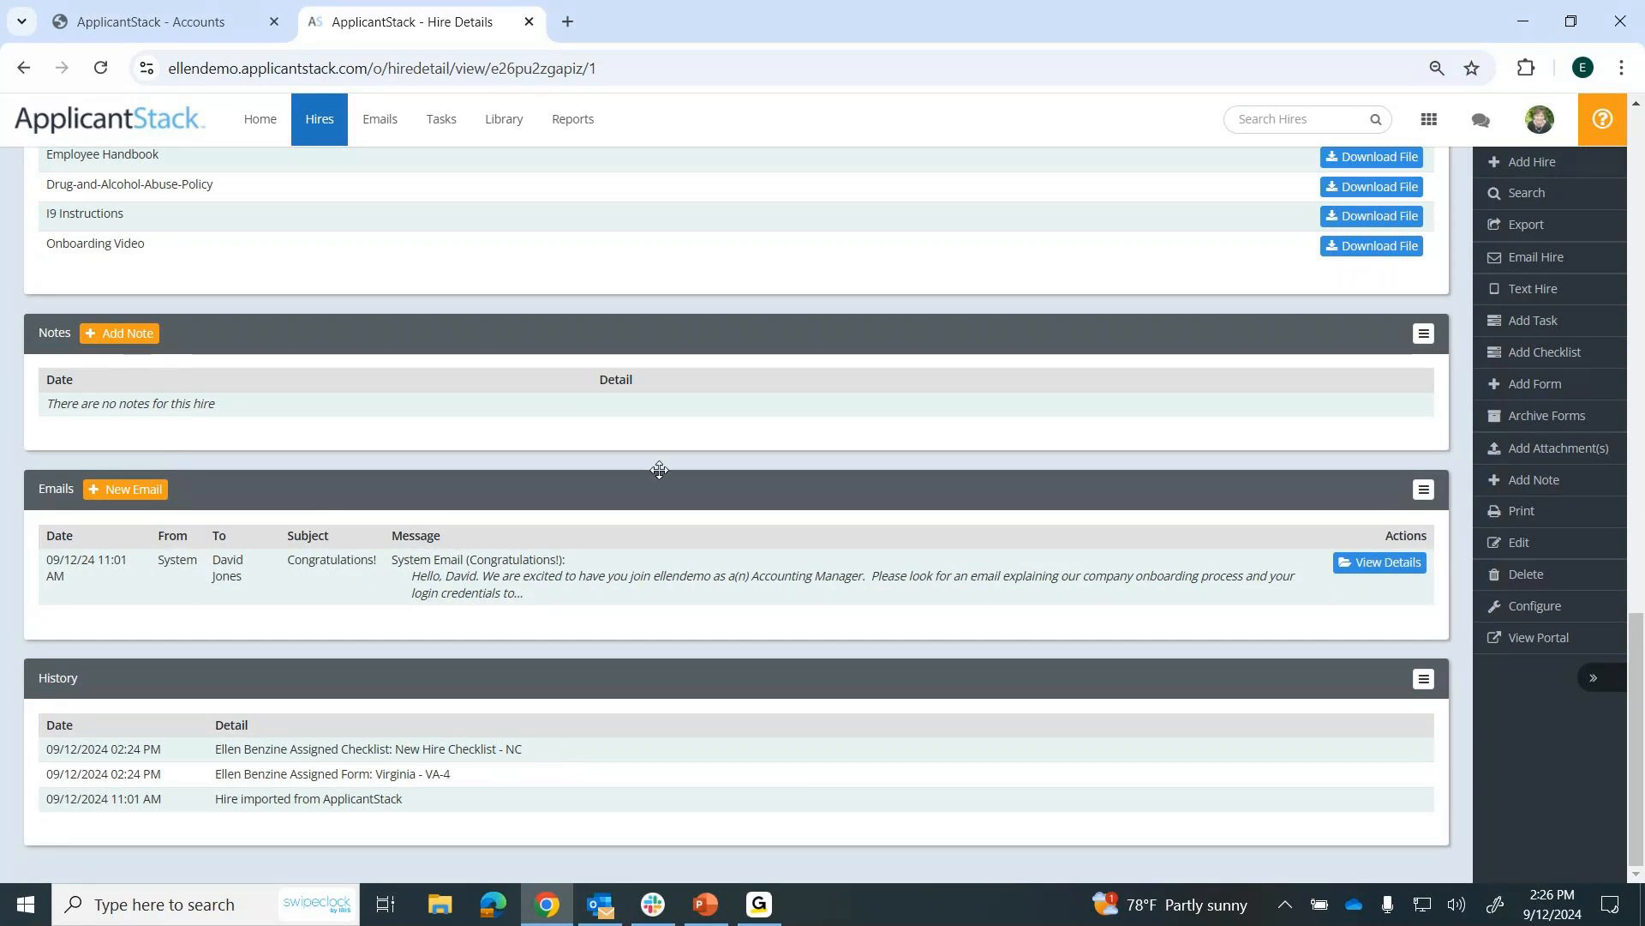
{"action": "scroll", "coordinate": [758, 538], "scroll_direction": "up", "scroll_amount": 6}
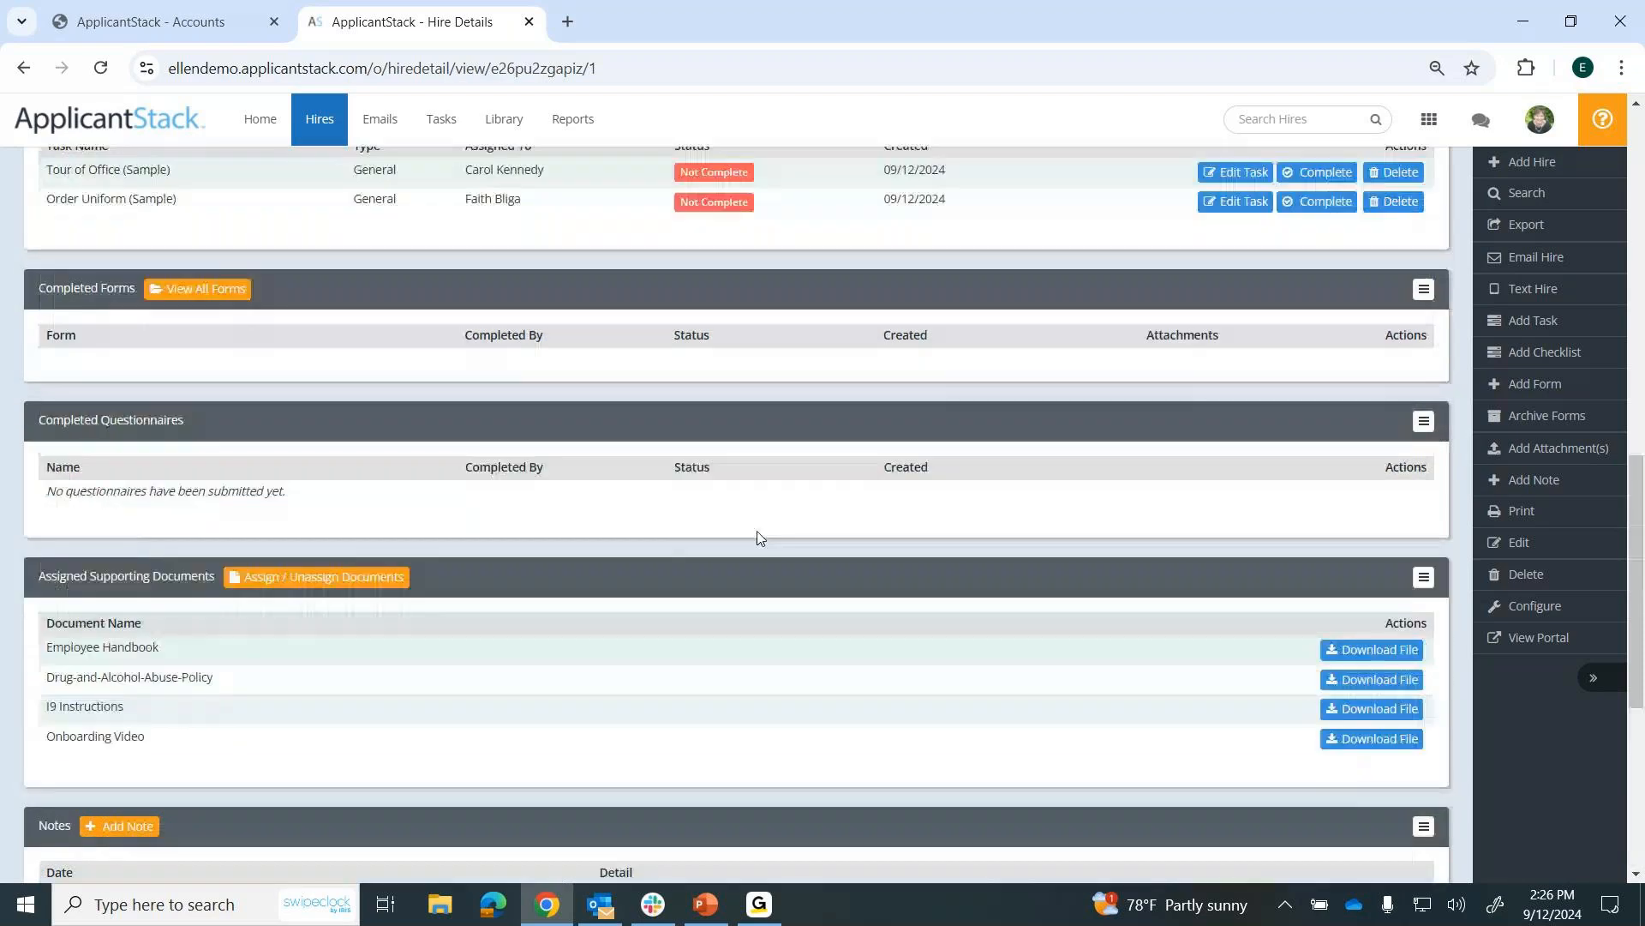
{"action": "scroll", "coordinate": [758, 538], "scroll_direction": "up", "scroll_amount": 3}
{"action": "scroll", "coordinate": [758, 537], "scroll_direction": "up", "scroll_amount": 10}
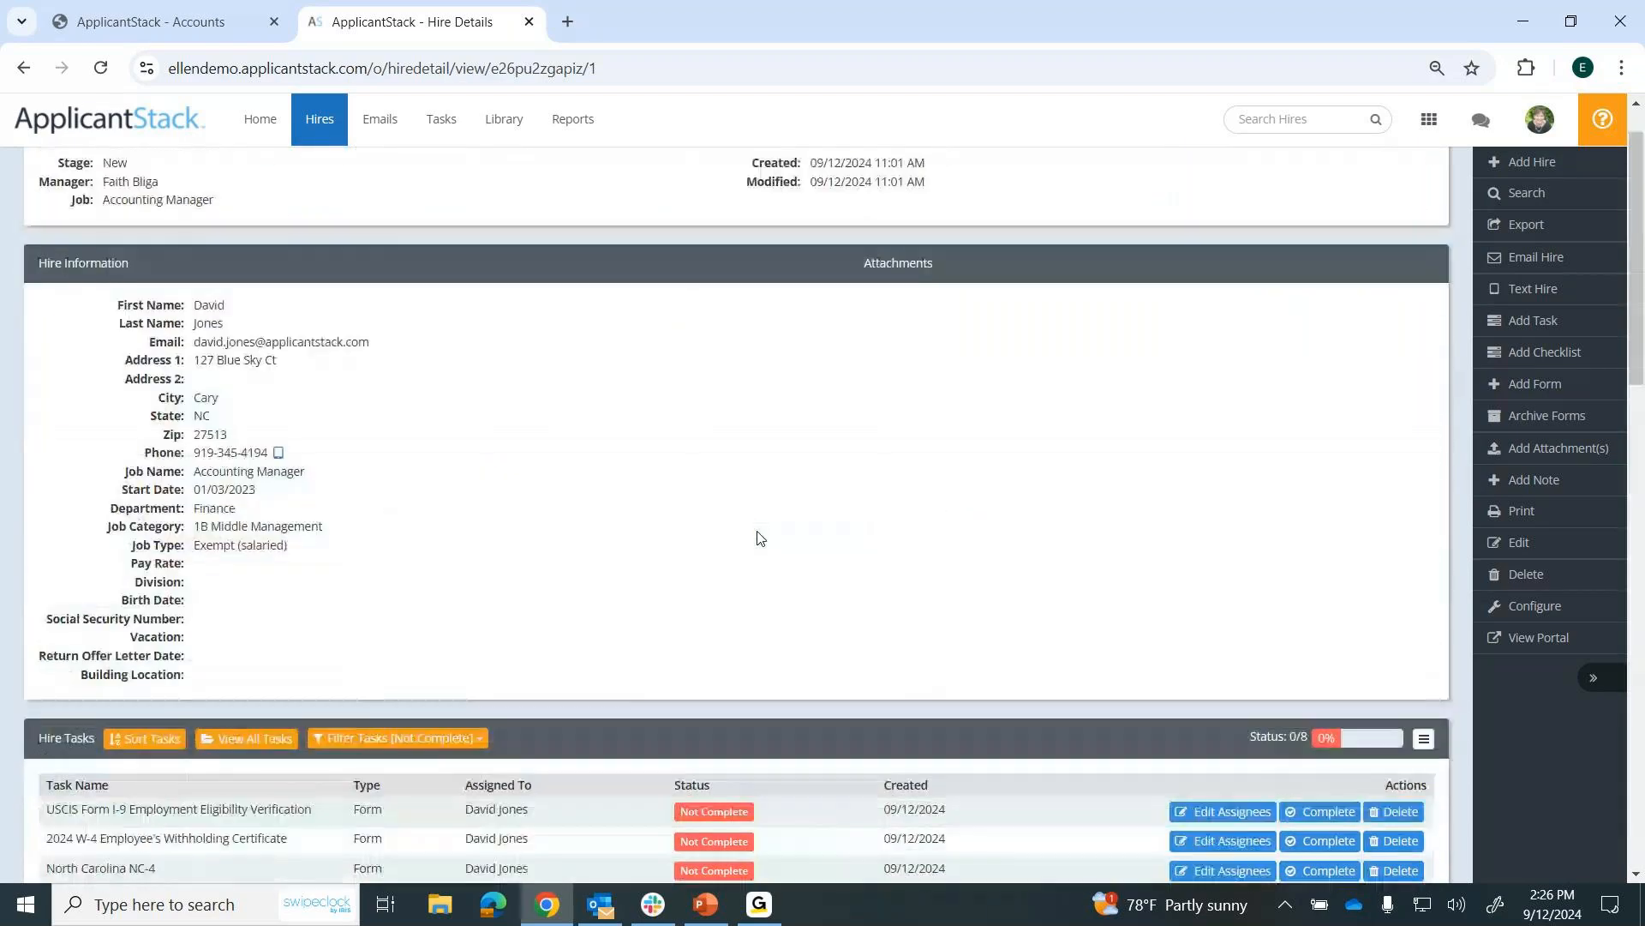
{"action": "scroll", "coordinate": [758, 537], "scroll_direction": "up", "scroll_amount": 1}
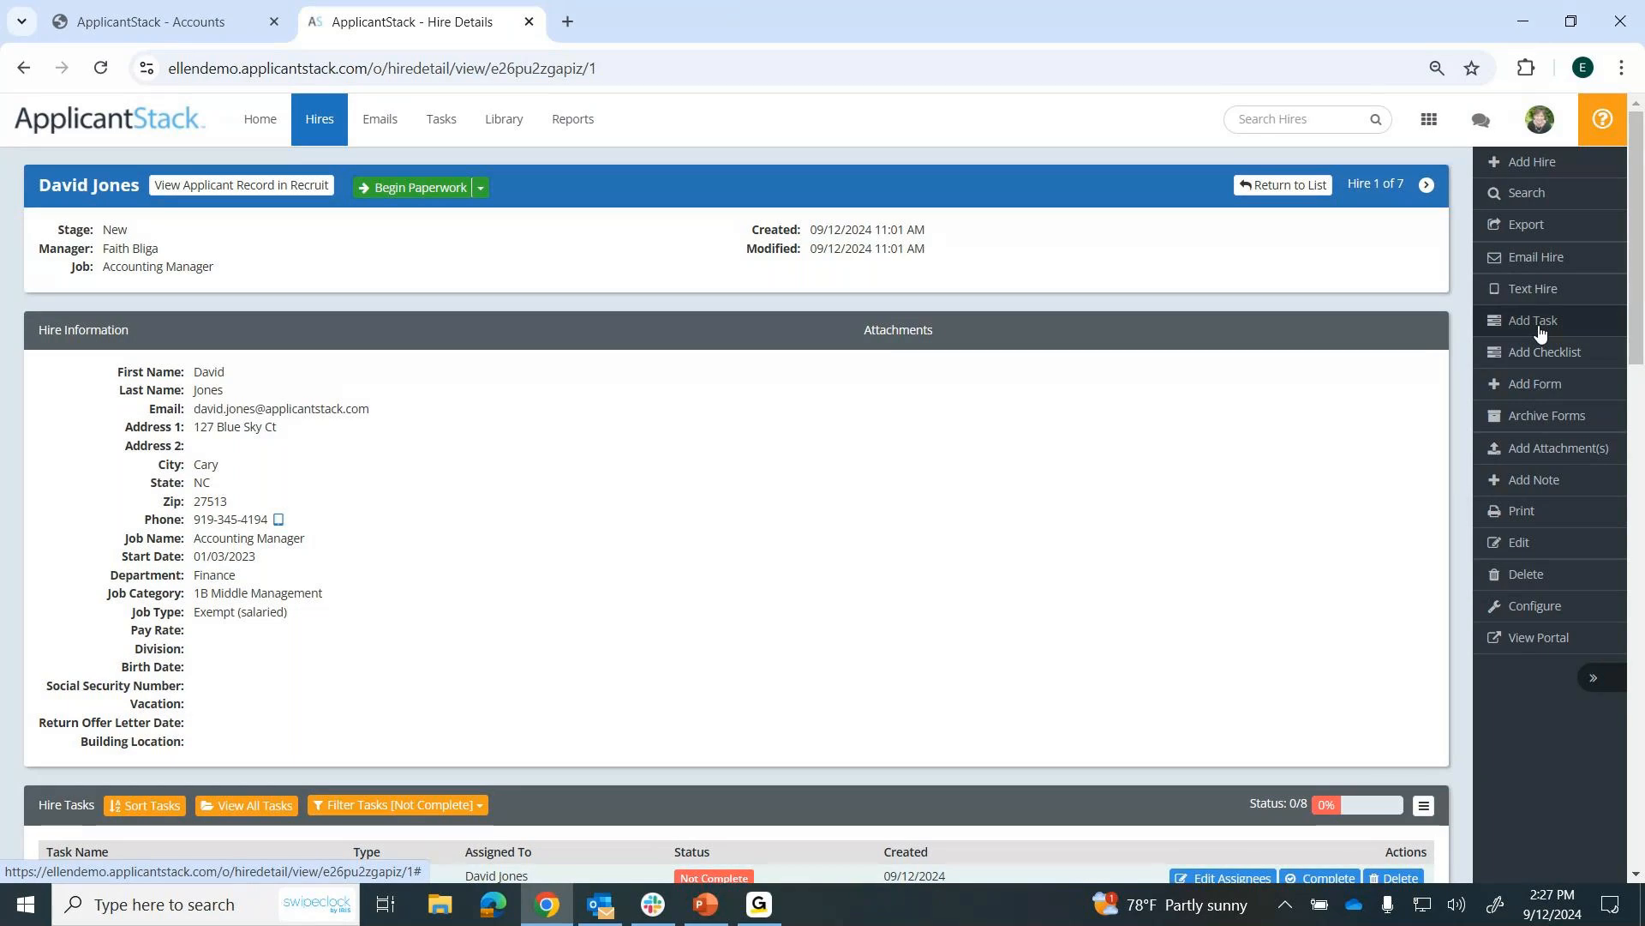
Preview the Welcome to the Hiring Process template in an email to the hire, review its message and attachable forms, and discard the draft.
{"action": "left_click", "coordinate": [1516, 260]}
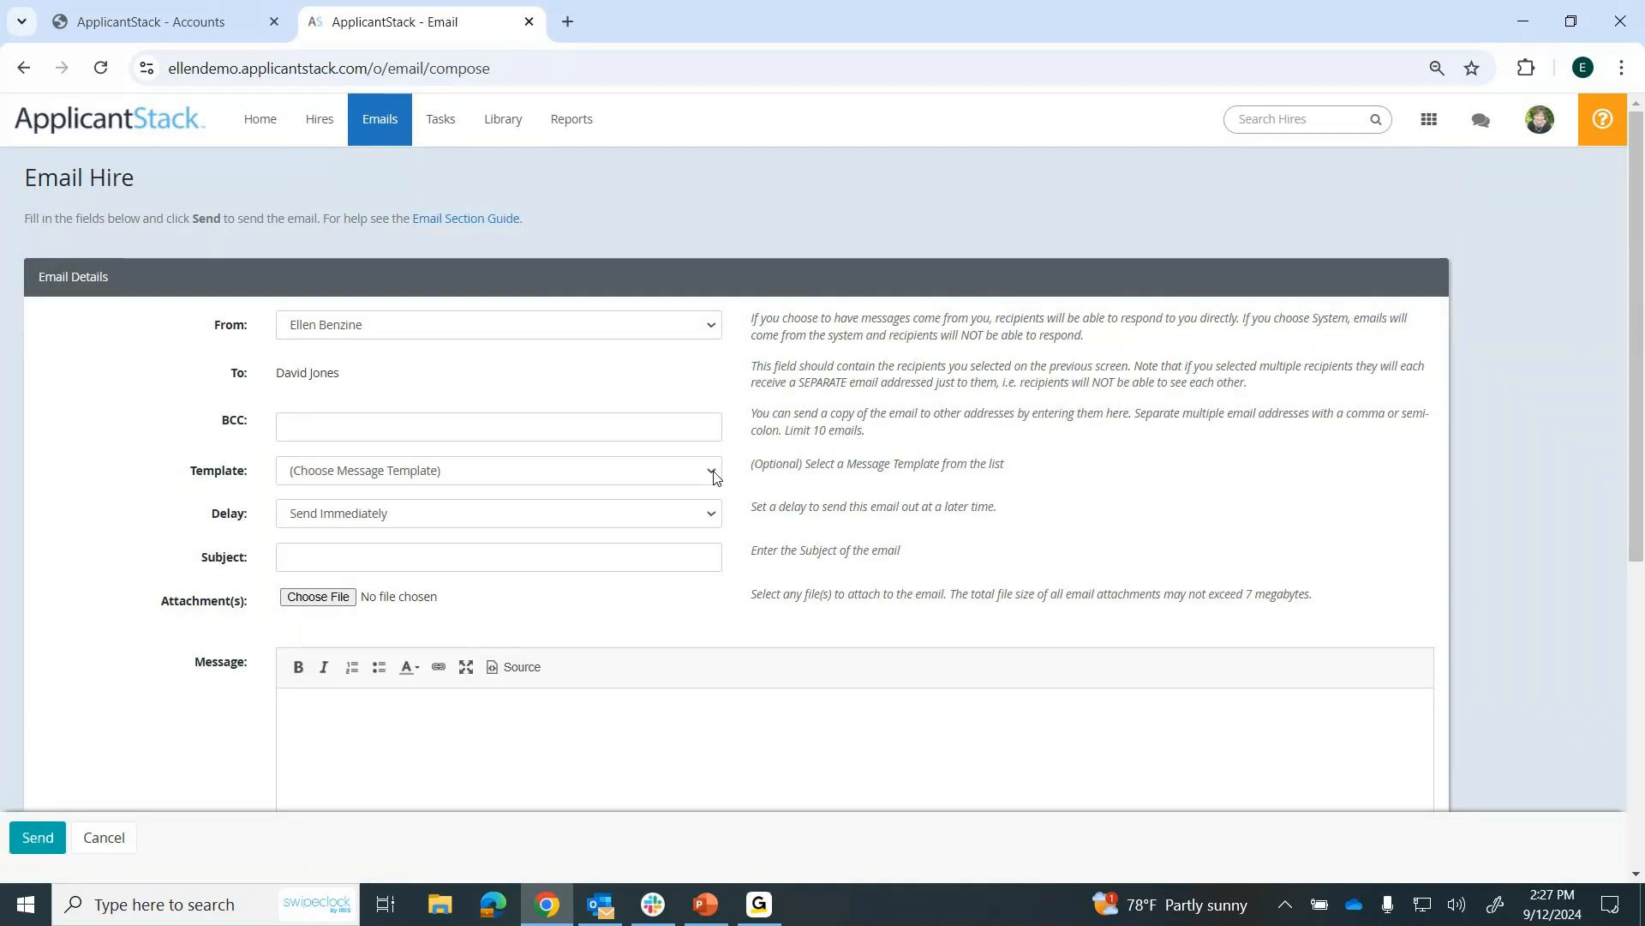
{"action": "left_click", "coordinate": [711, 472]}
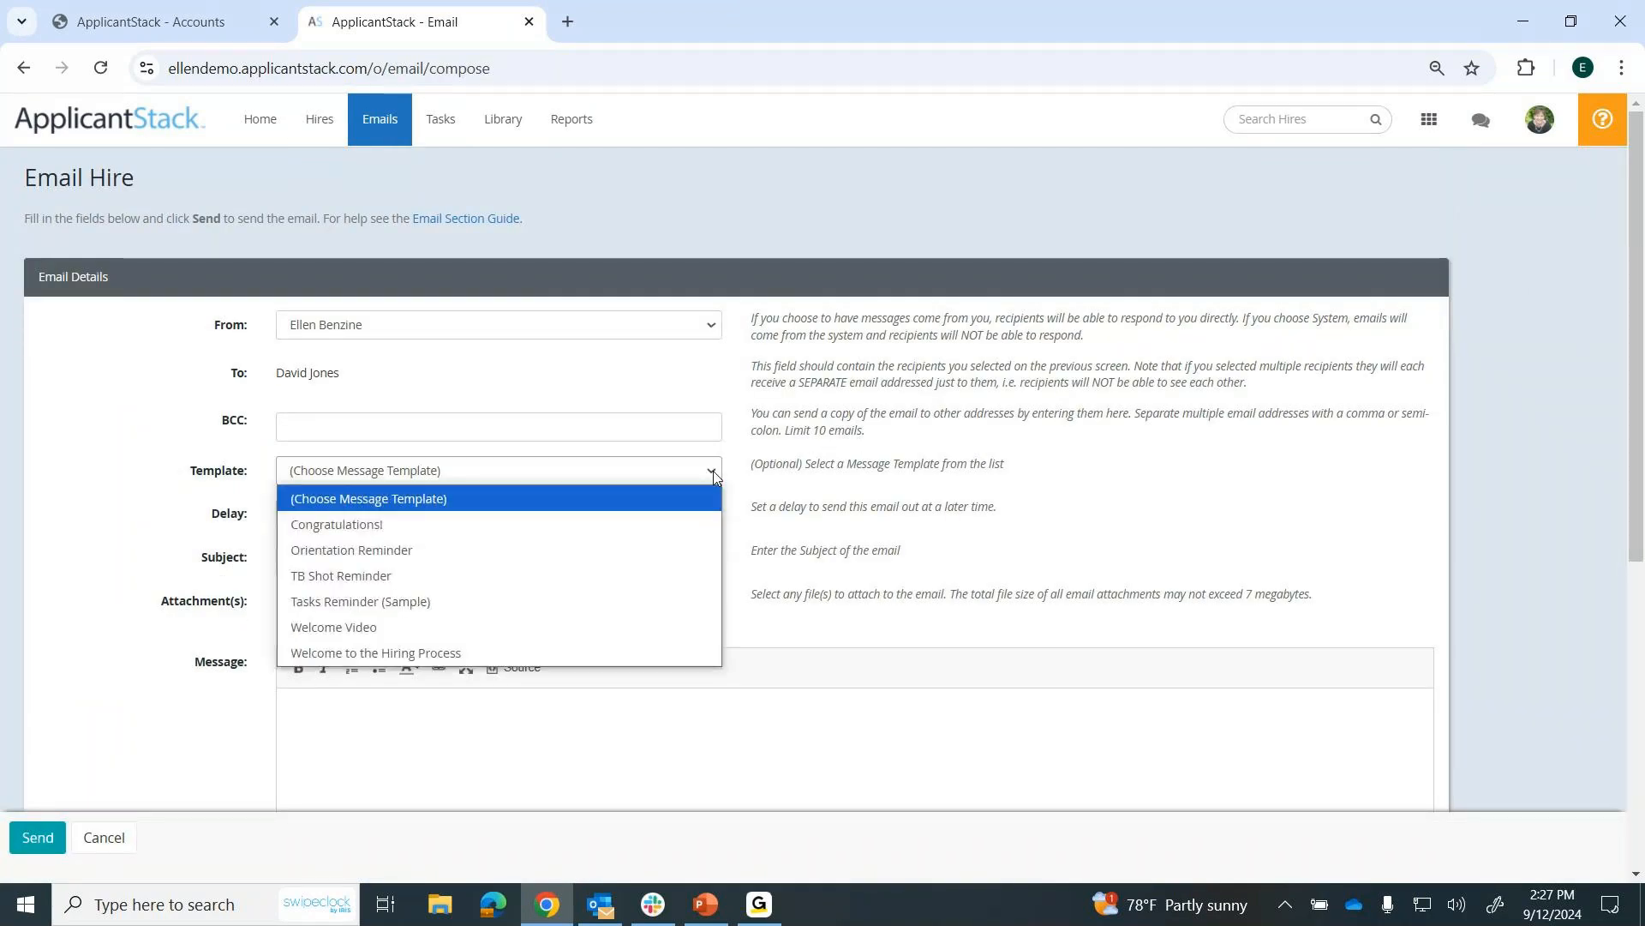
{"action": "left_click", "coordinate": [441, 654]}
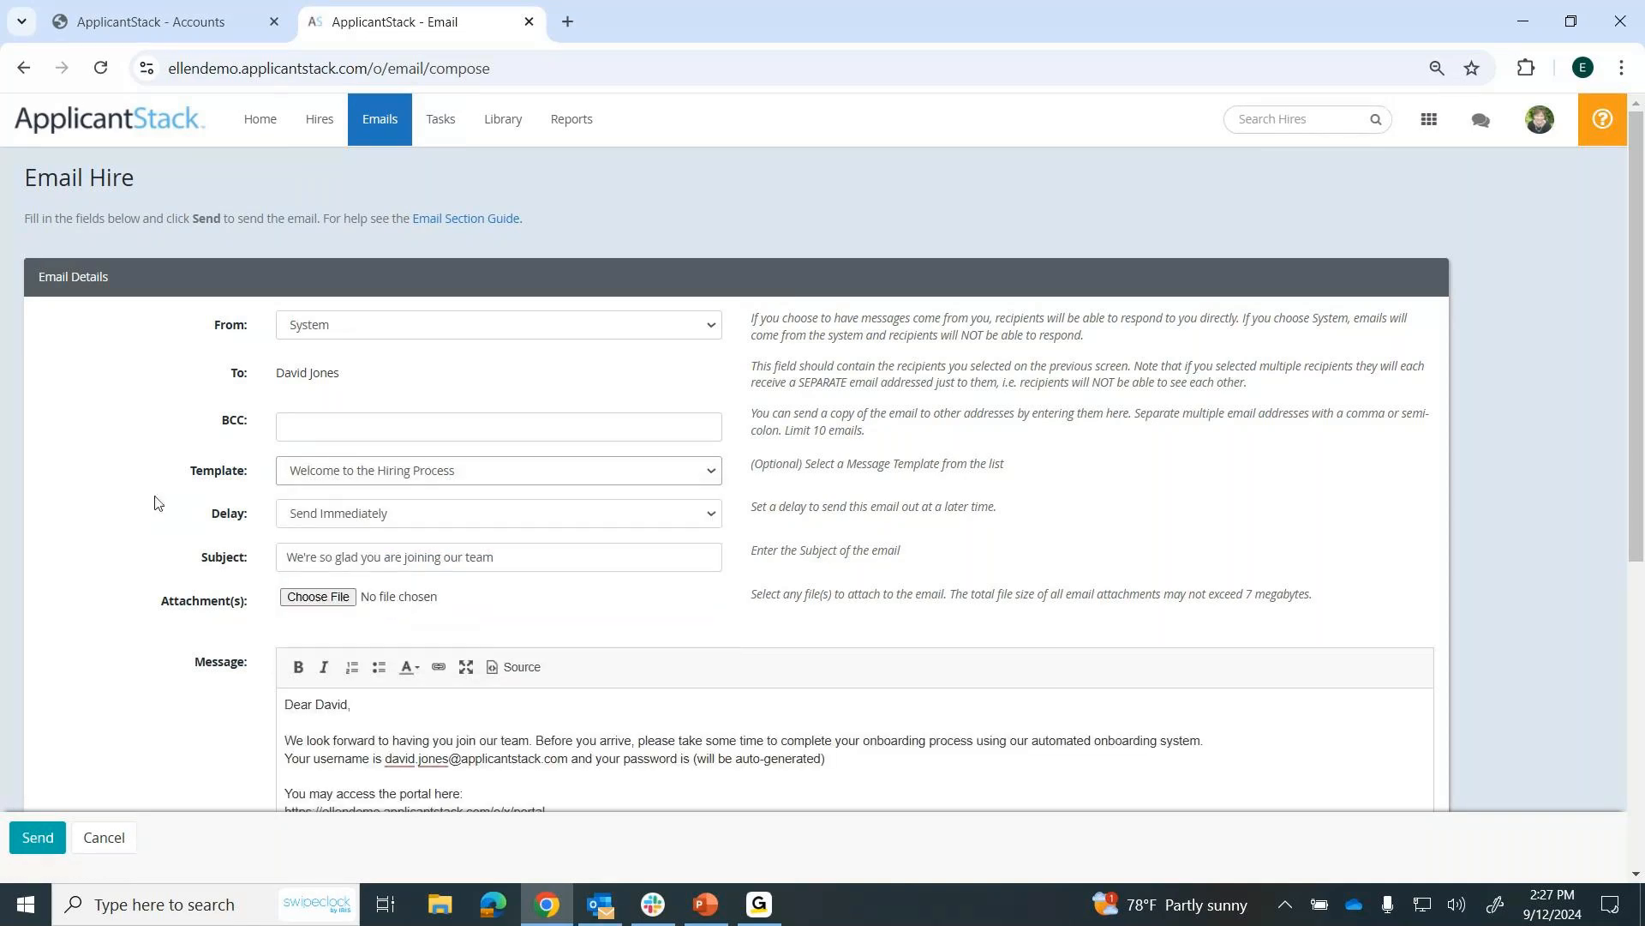
{"action": "scroll", "coordinate": [130, 472], "scroll_direction": "down", "scroll_amount": 1}
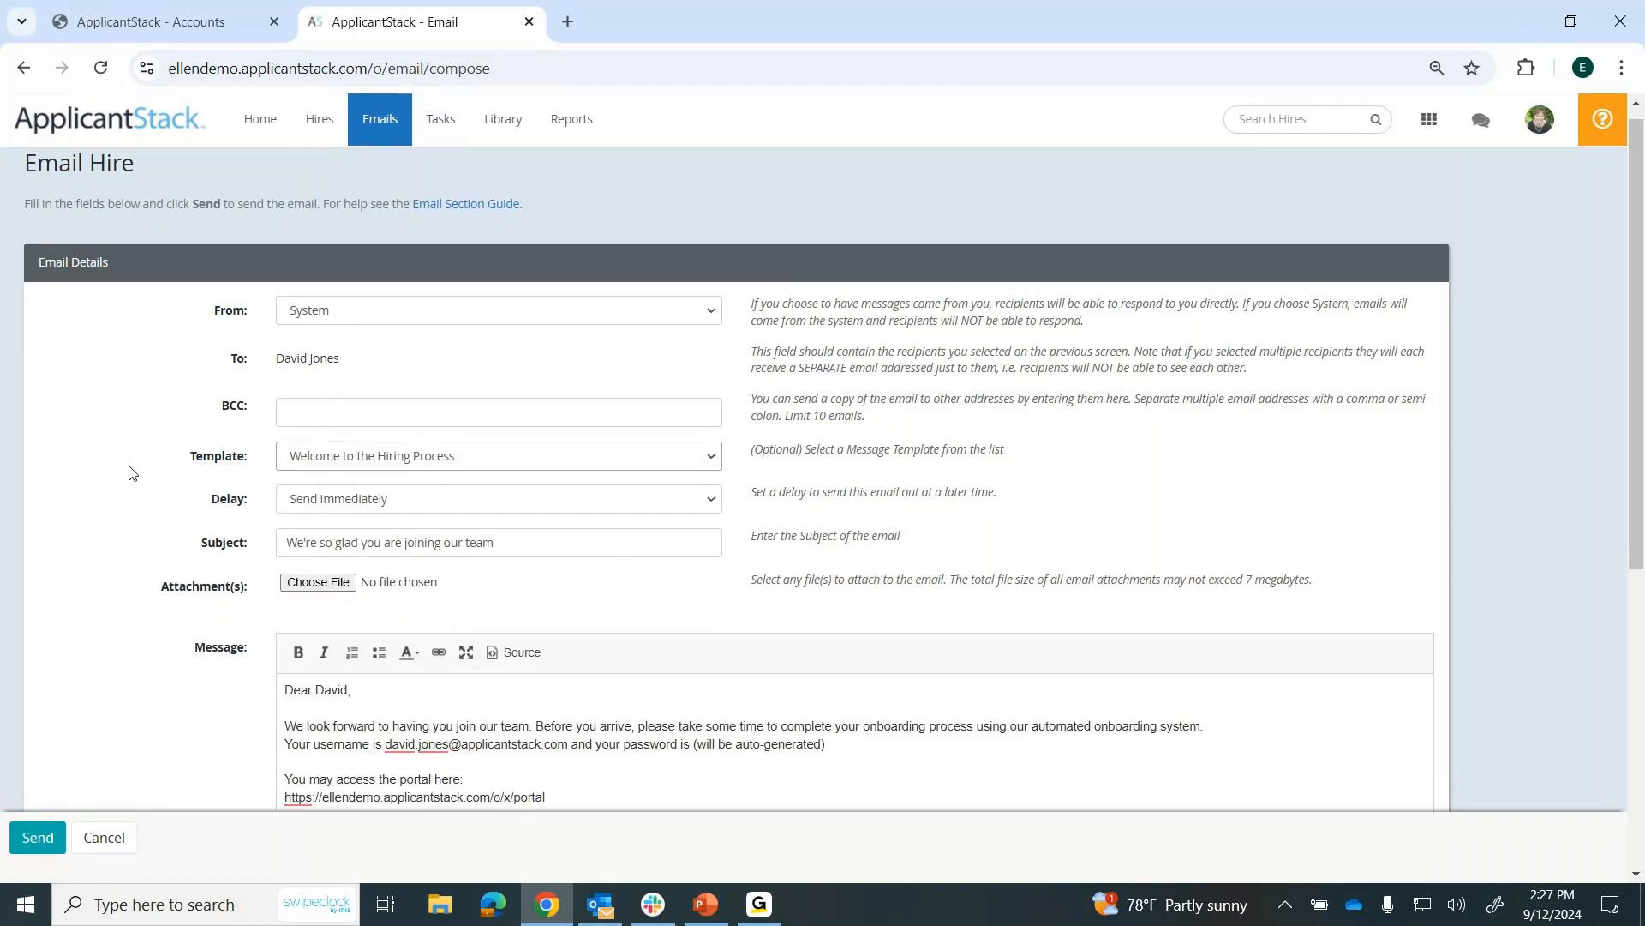
{"action": "scroll", "coordinate": [130, 472], "scroll_direction": "down", "scroll_amount": 2}
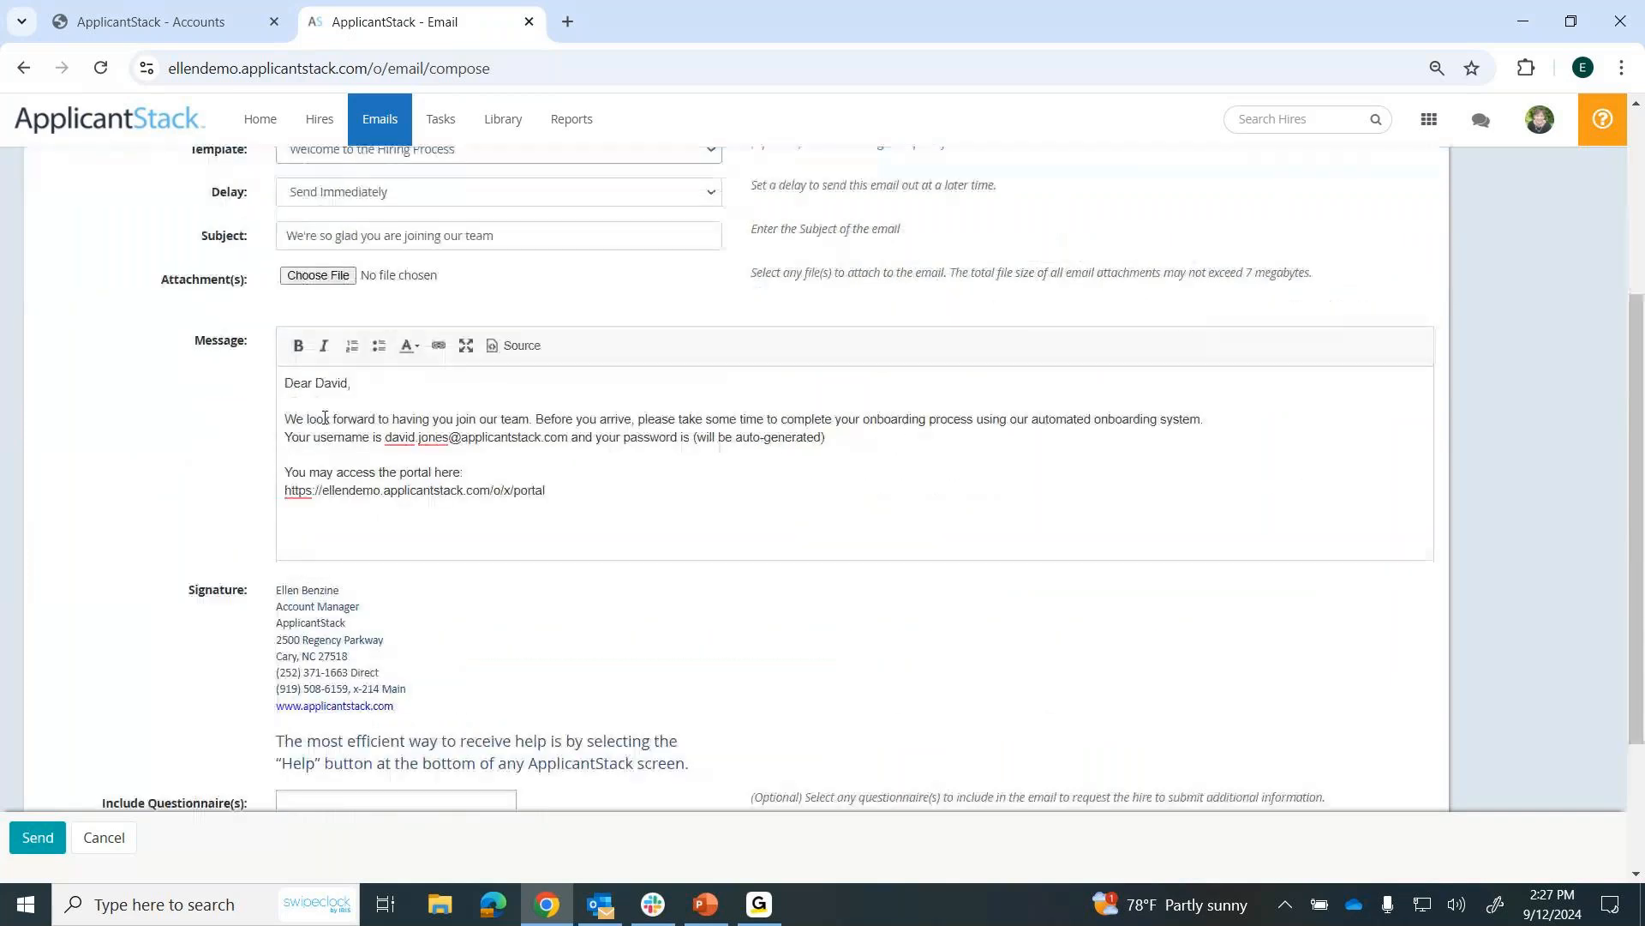
{"action": "left_click_drag", "start_coordinate": [367, 402], "coordinate": [314, 383]}
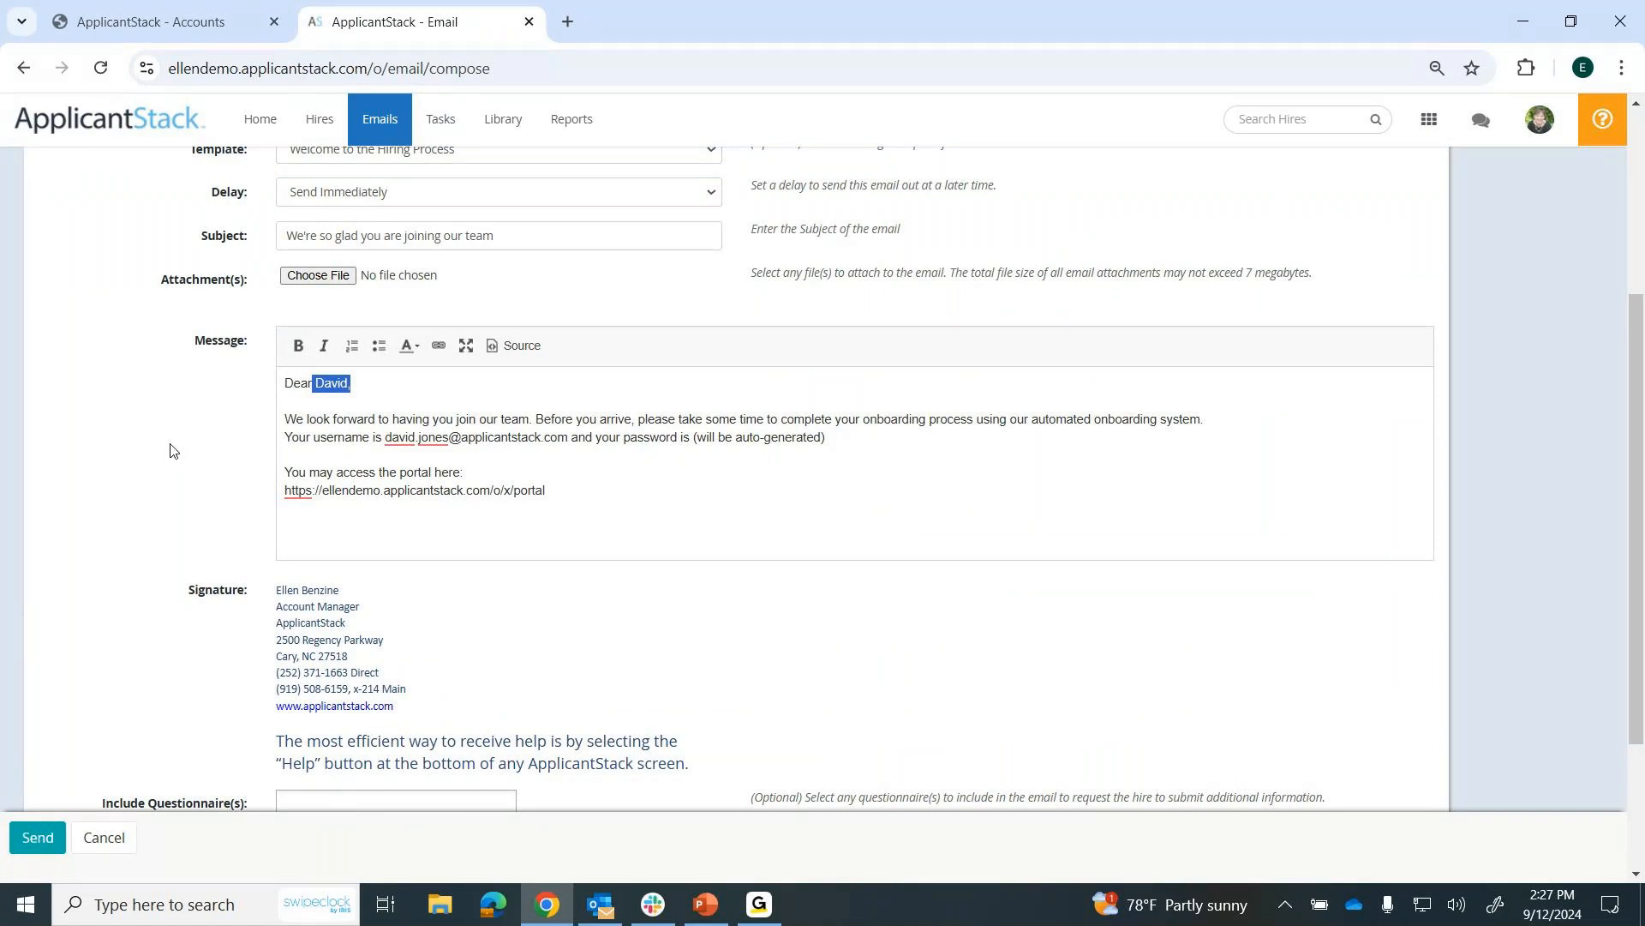
{"action": "scroll", "coordinate": [170, 451], "scroll_direction": "down", "scroll_amount": 3}
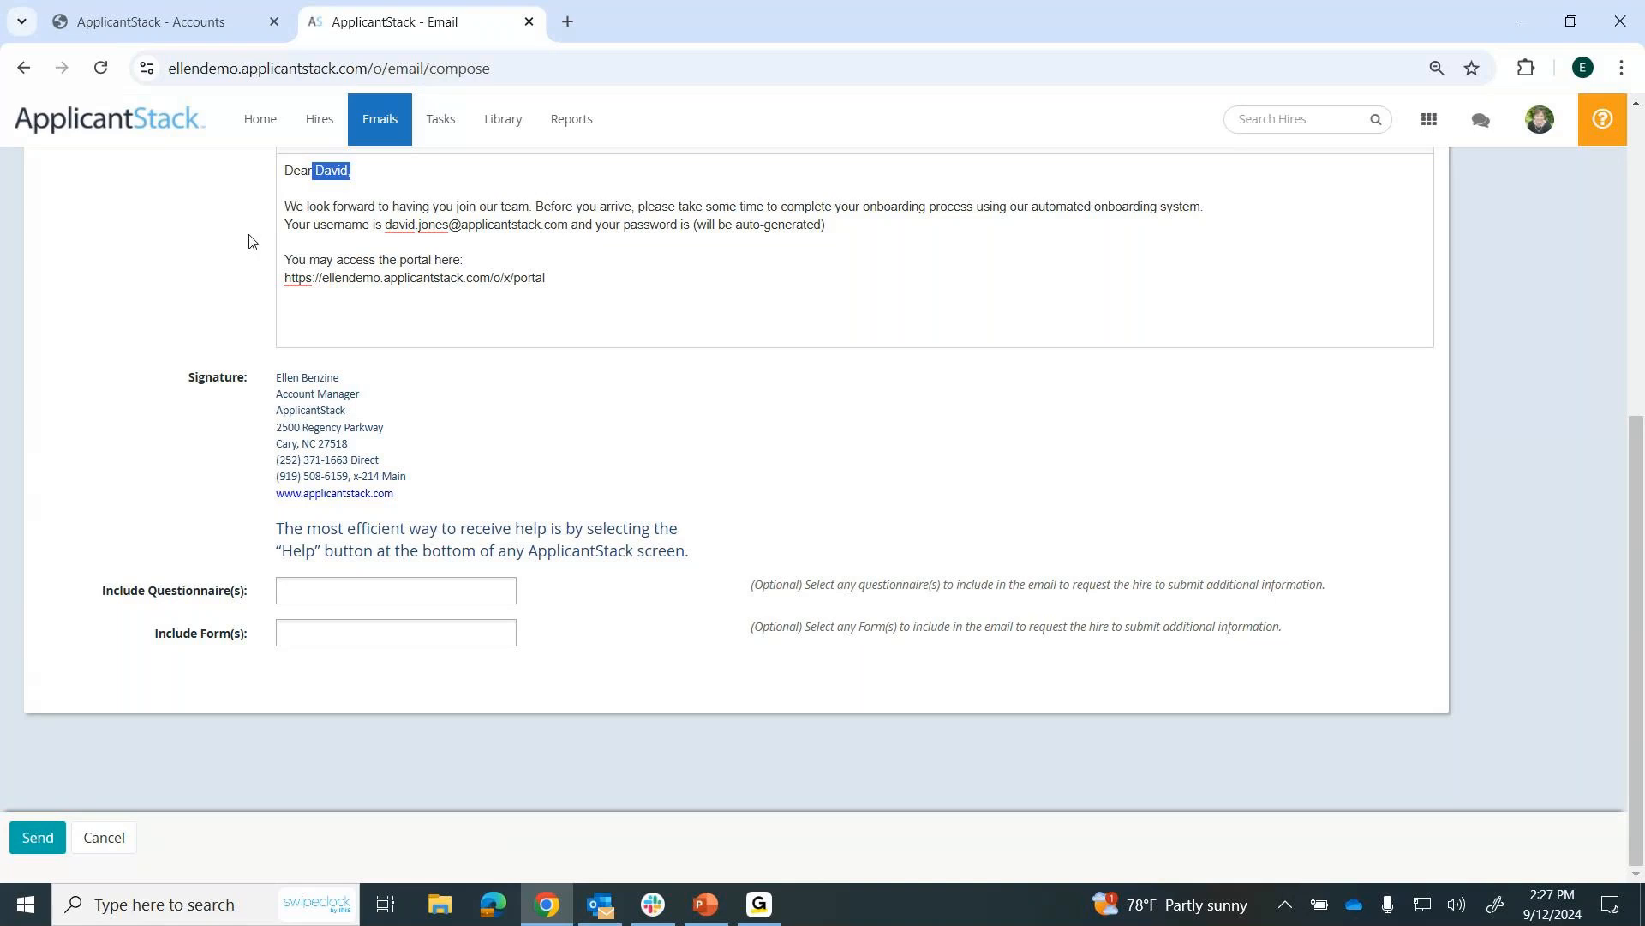
{"action": "left_click", "coordinate": [107, 838]}
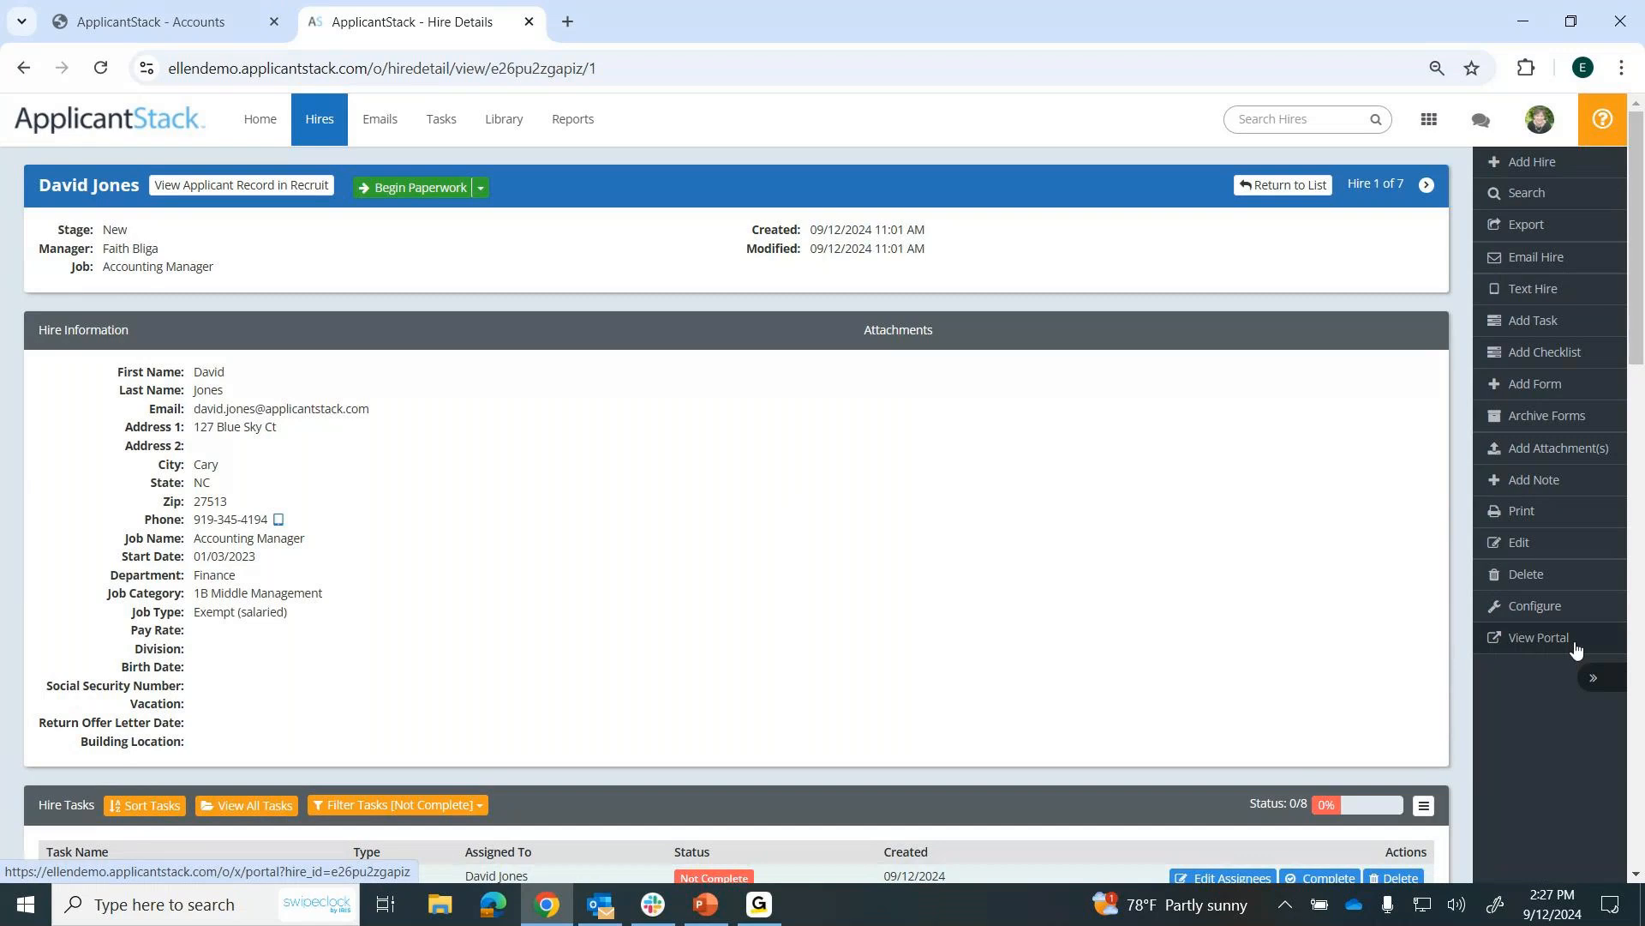
Open the hire's New Employee Onboarding Portal and review the welcome text, contact information, supporting documents and tasks.
{"action": "left_click", "coordinate": [1526, 648]}
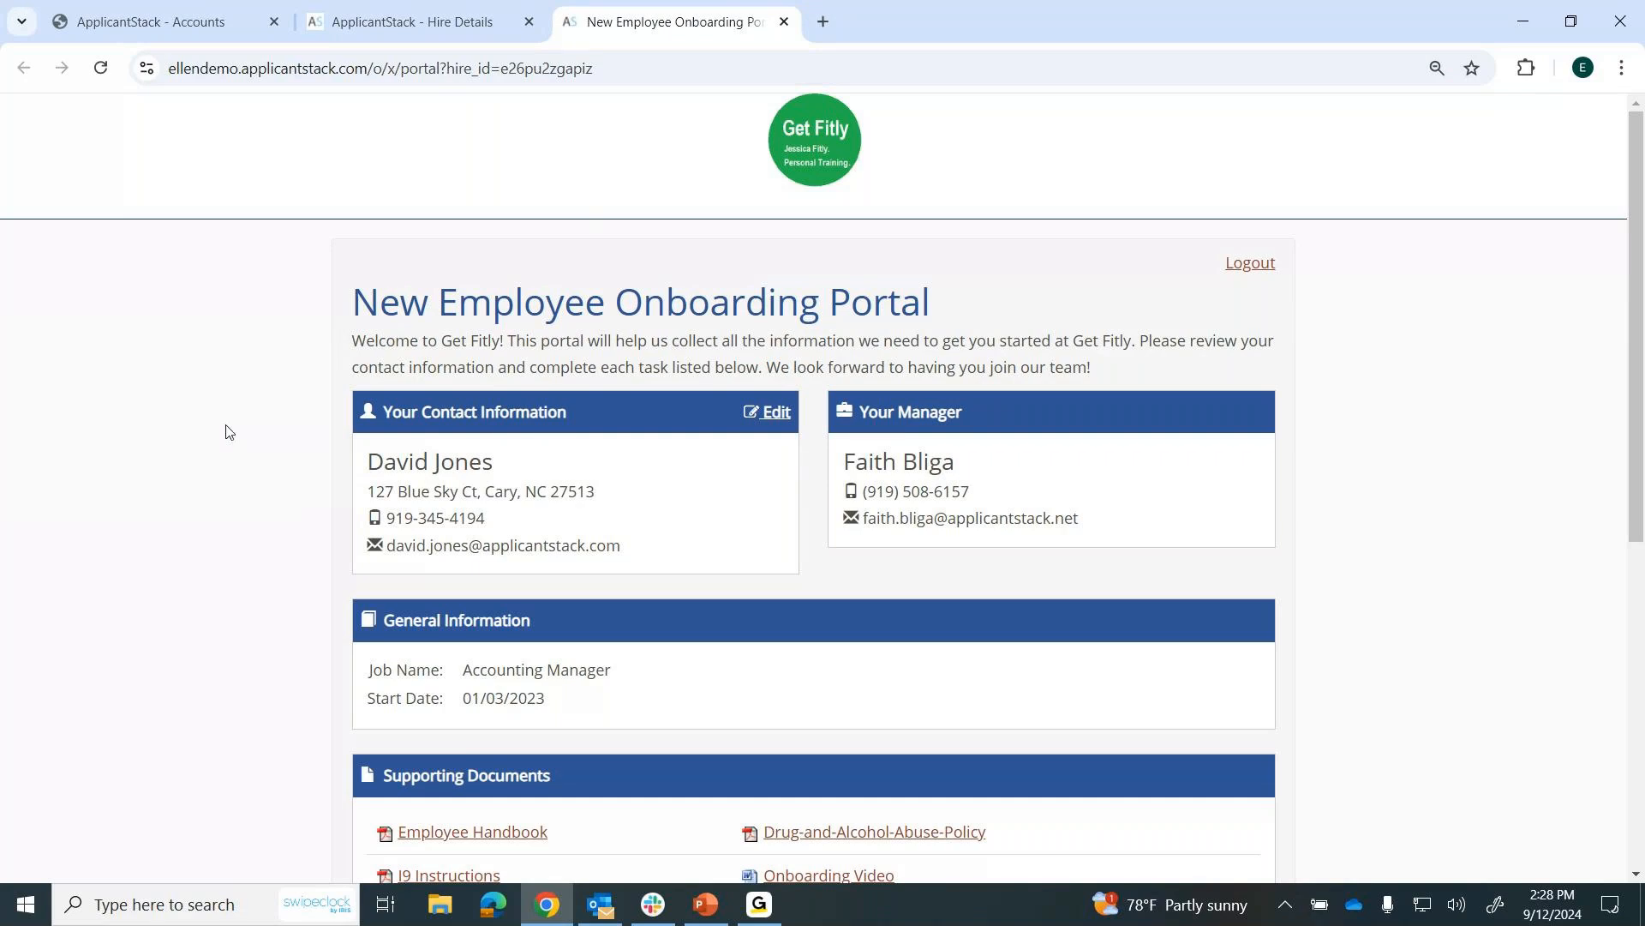
{"action": "left_click_drag", "start_coordinate": [351, 340], "coordinate": [1122, 371]}
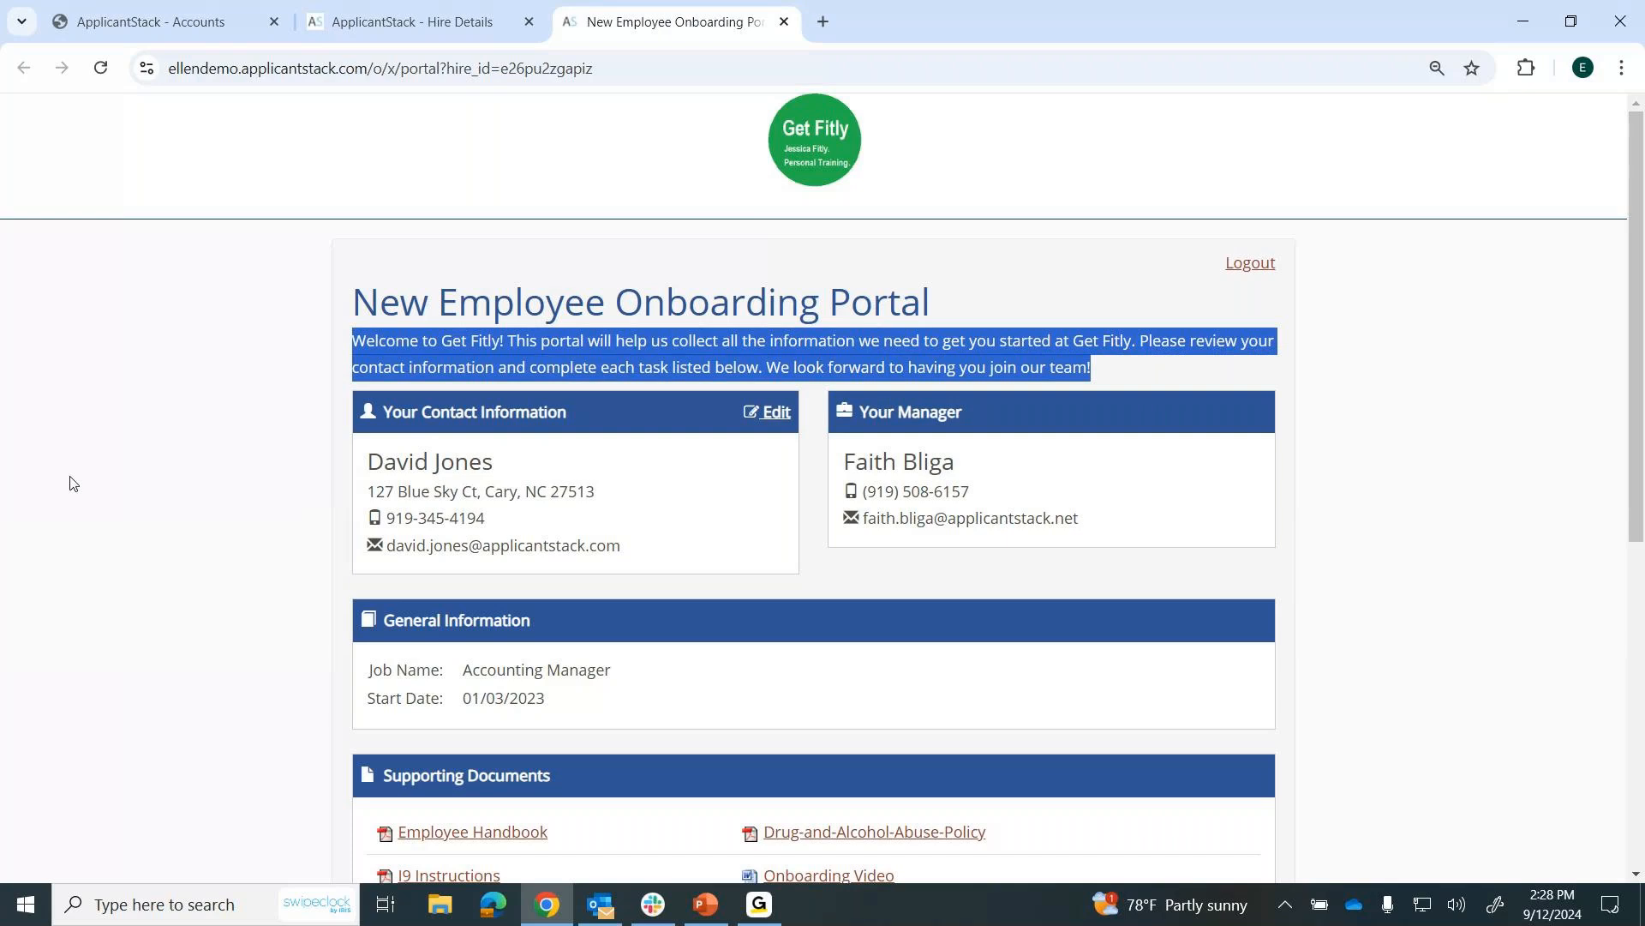
{"action": "scroll", "coordinate": [144, 478], "scroll_direction": "down", "scroll_amount": 2}
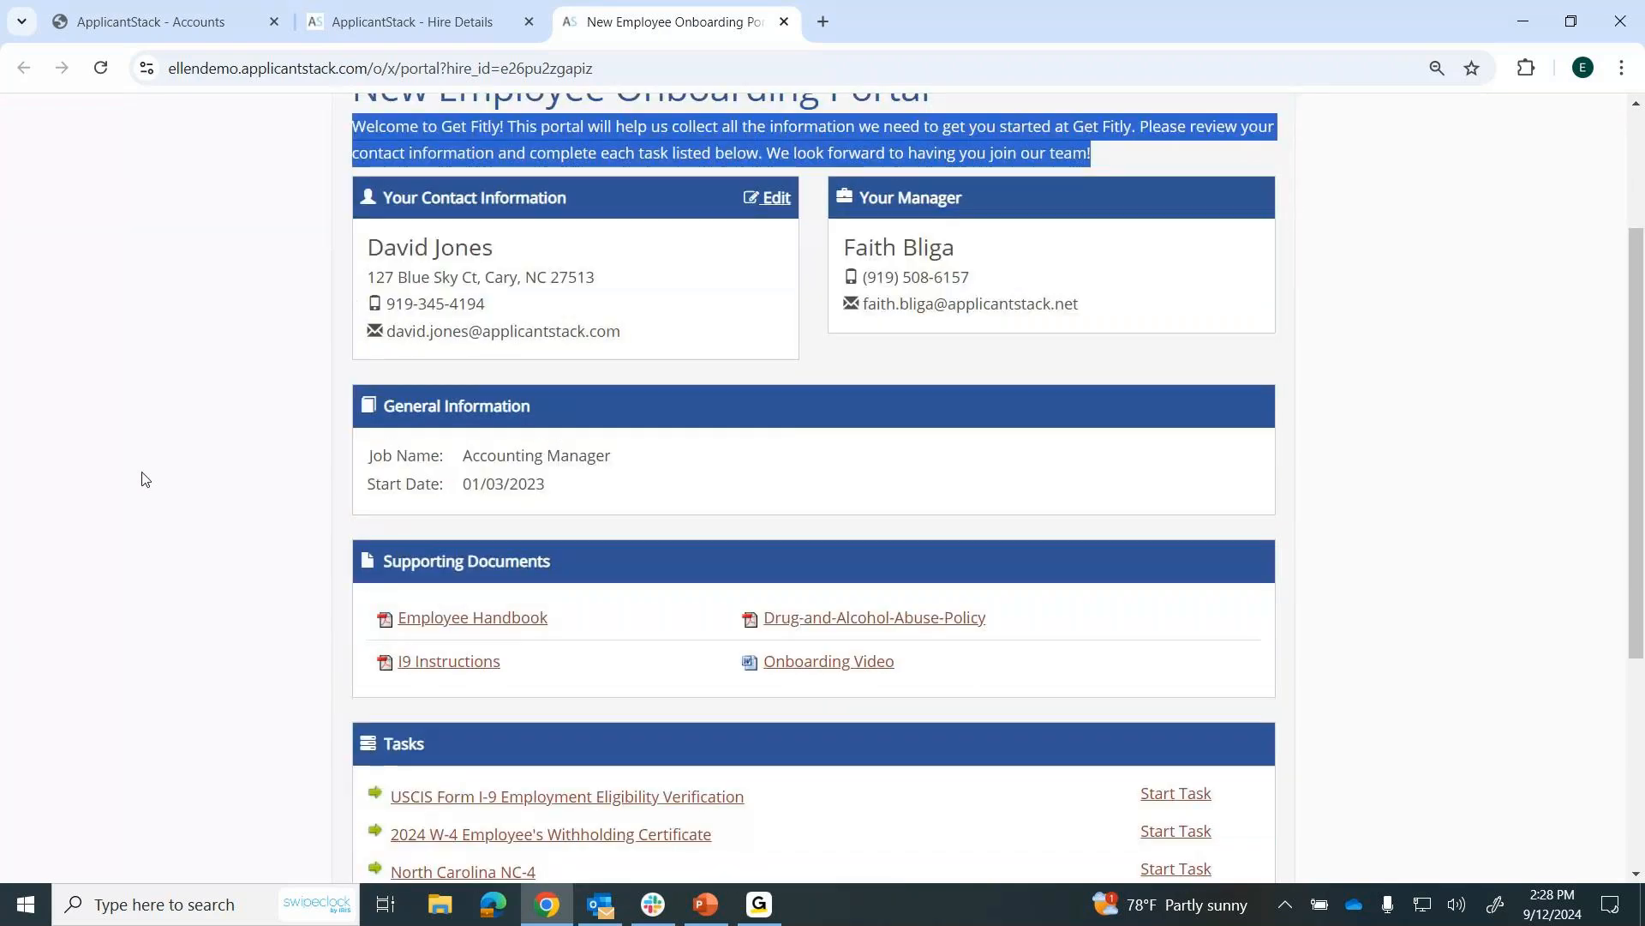
{"action": "left_click", "coordinate": [144, 478]}
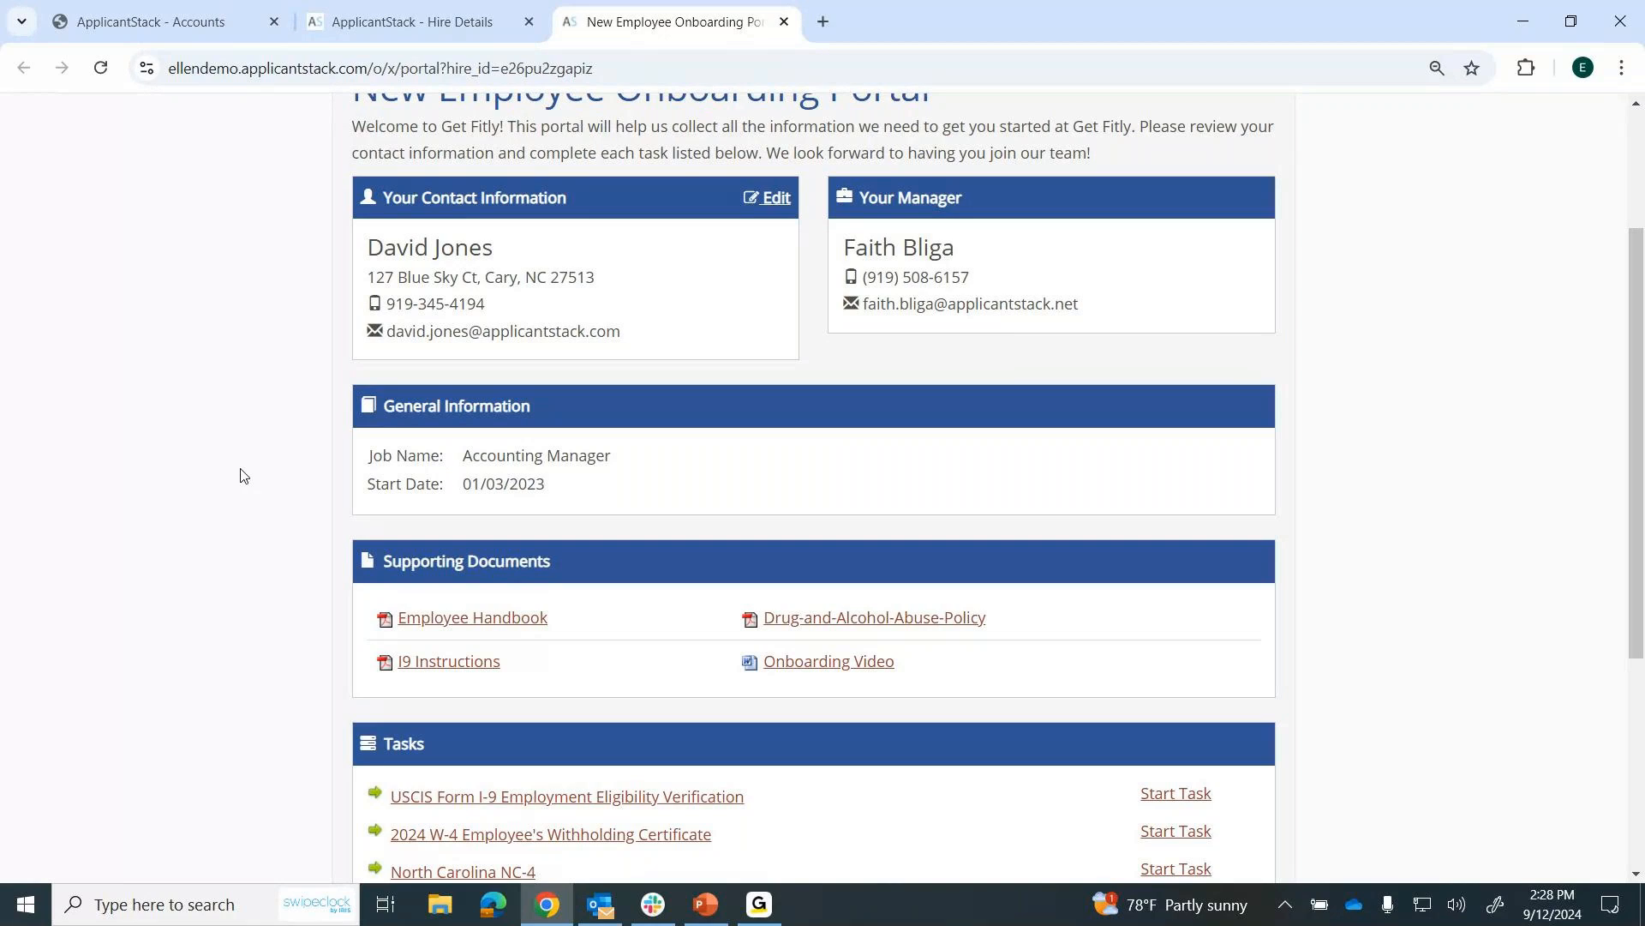
{"action": "scroll", "coordinate": [243, 476], "scroll_direction": "down", "scroll_amount": 4}
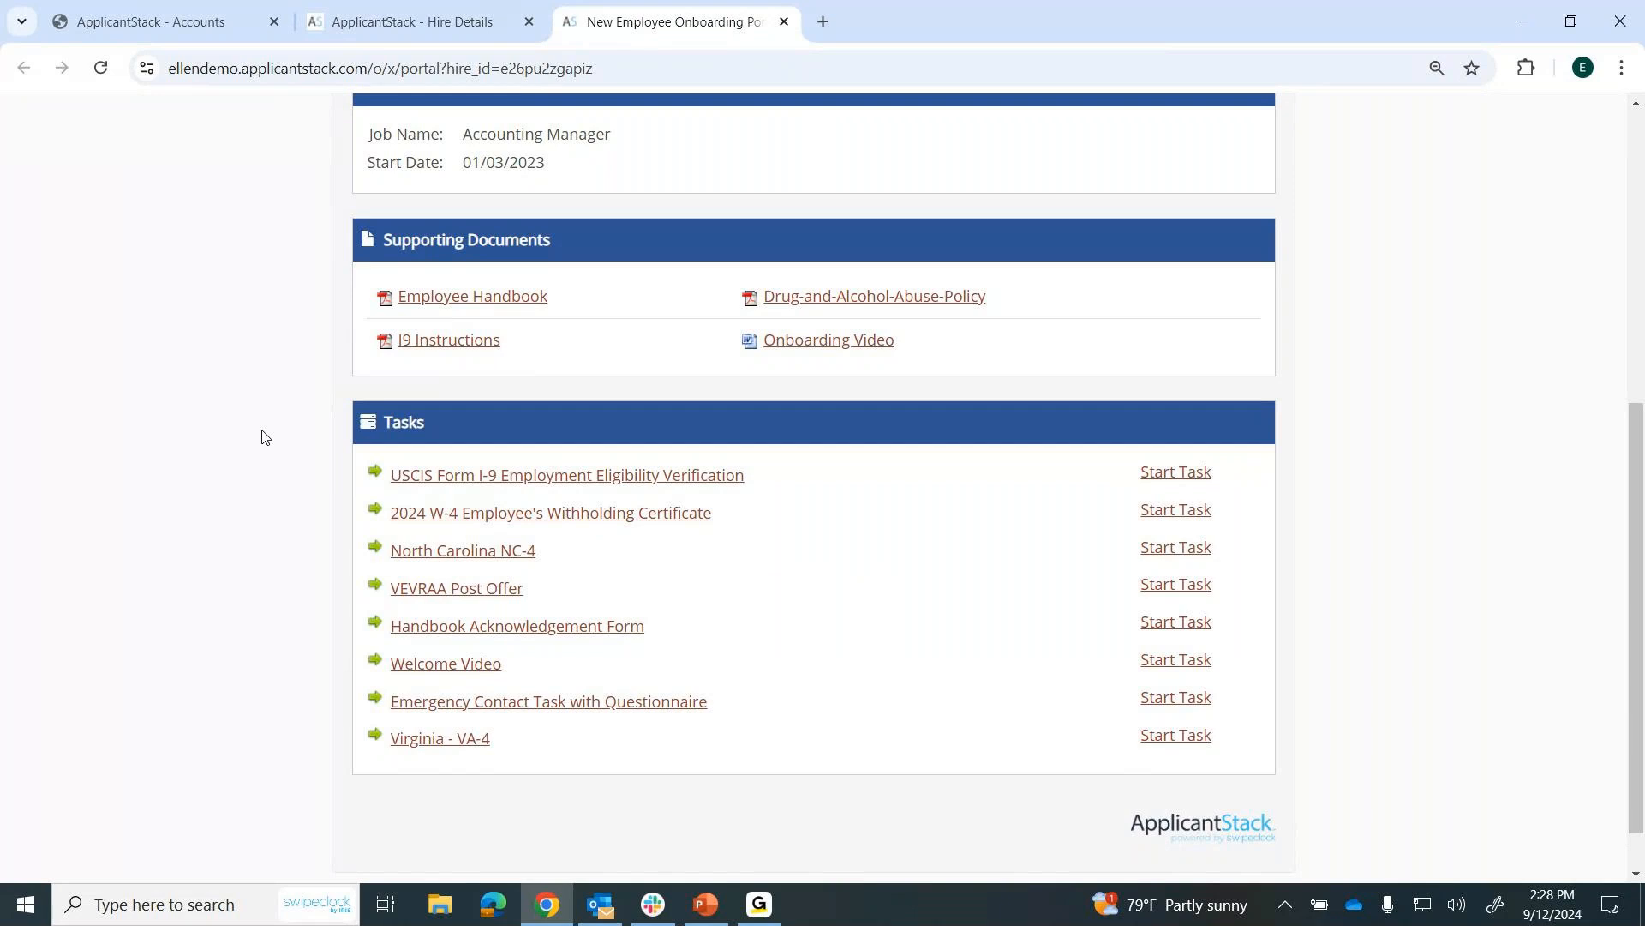
{"action": "scroll", "coordinate": [263, 437], "scroll_direction": "down", "scroll_amount": 1}
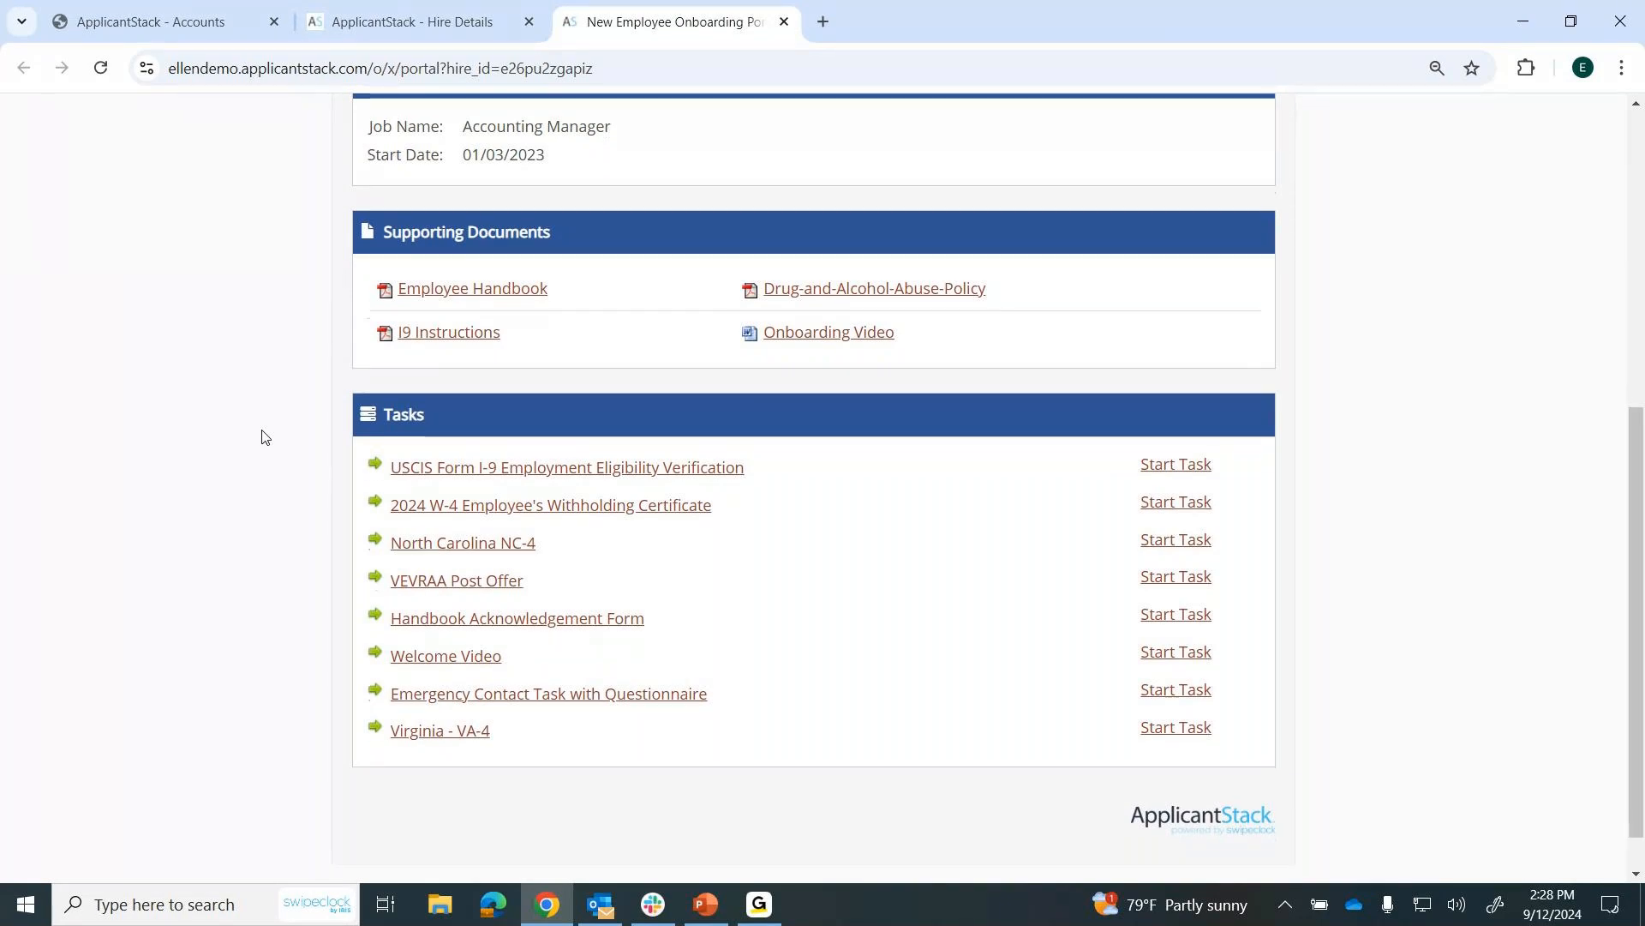
{"action": "scroll", "coordinate": [263, 437], "scroll_direction": "down", "scroll_amount": 1}
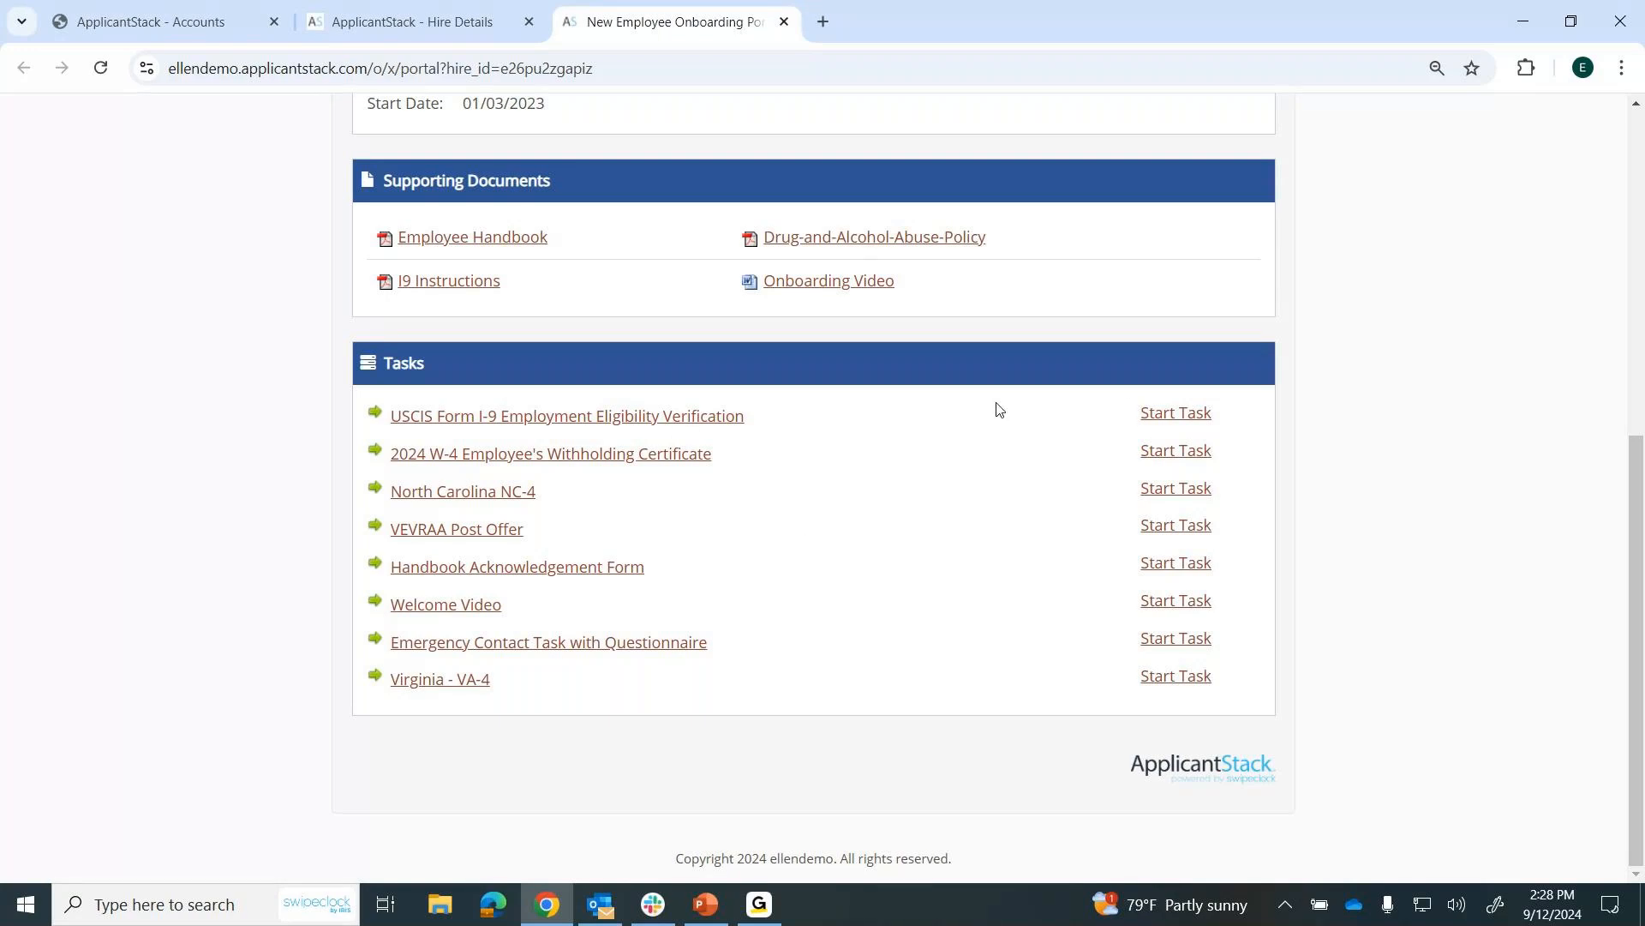
Start the USCIS Form I-9 task, review its pages, accept the electronic signature agreement and cancel the form without submitting.
{"action": "left_click", "coordinate": [1155, 418]}
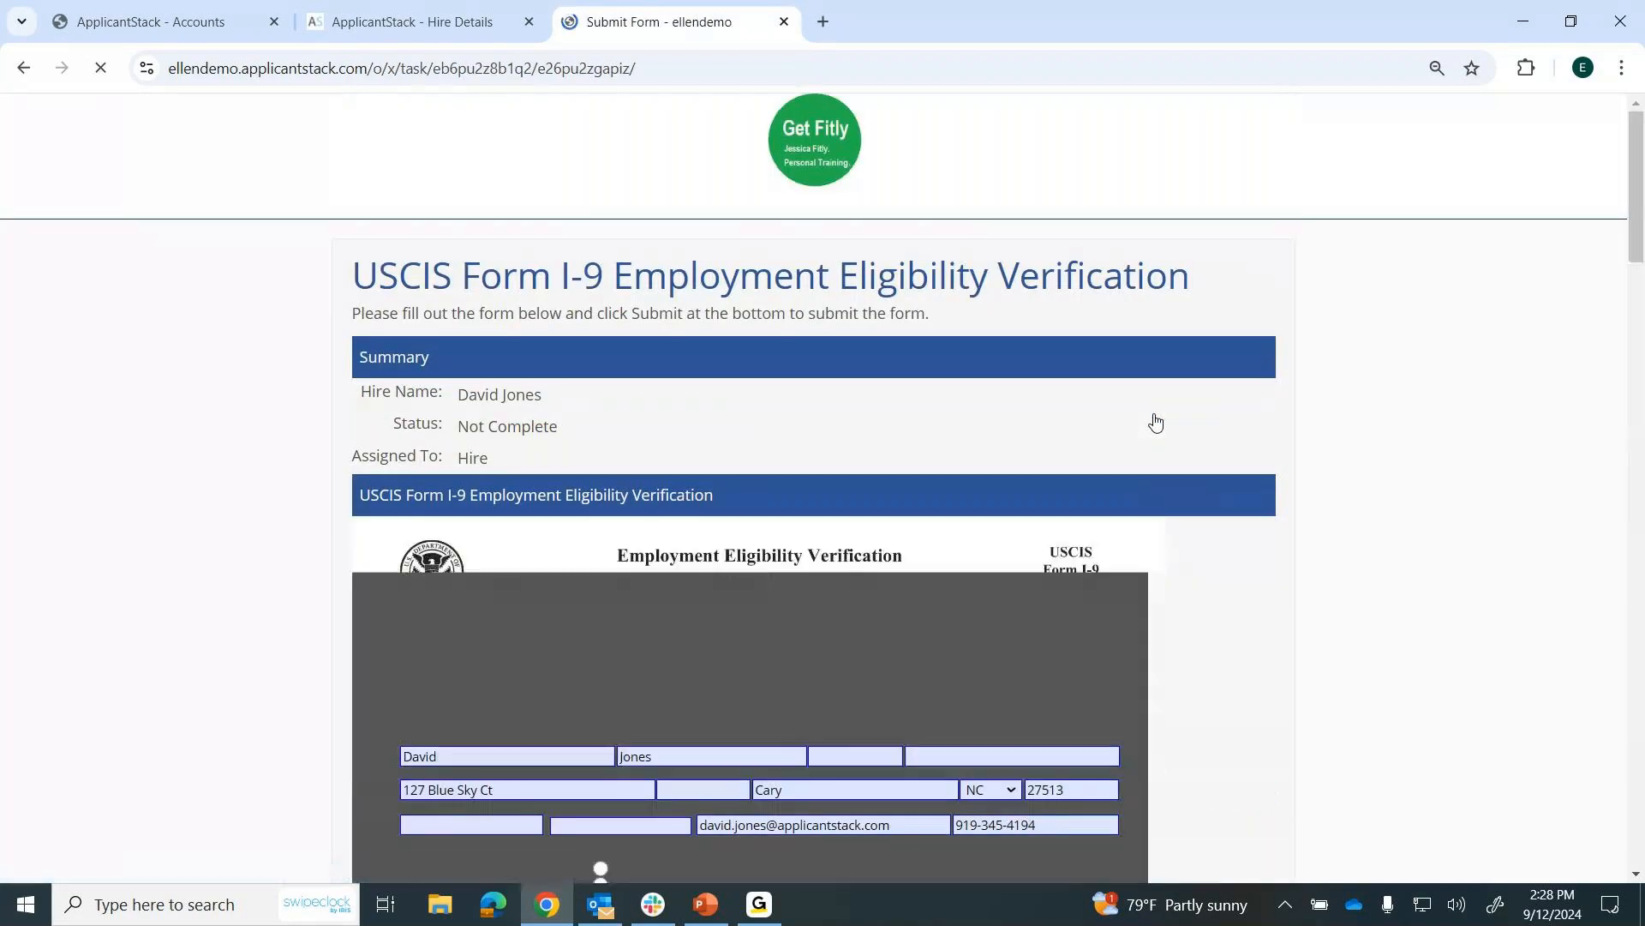
{"action": "scroll", "coordinate": [1378, 467], "scroll_direction": "down", "scroll_amount": 4}
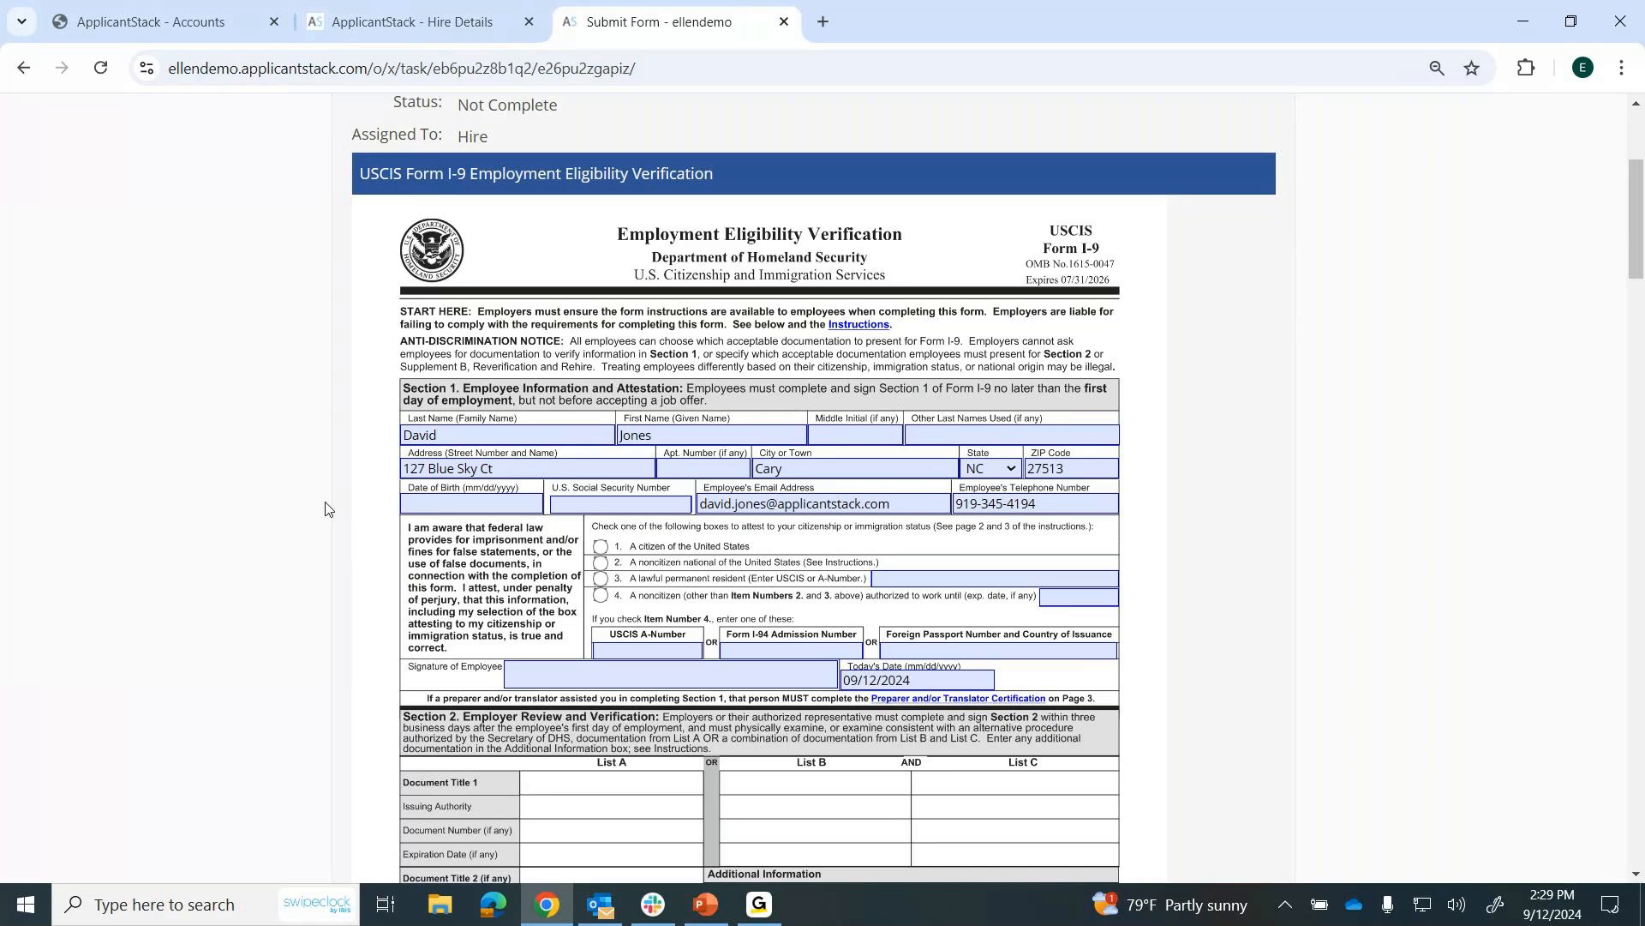
{"action": "scroll", "coordinate": [325, 510], "scroll_direction": "down", "scroll_amount": 5}
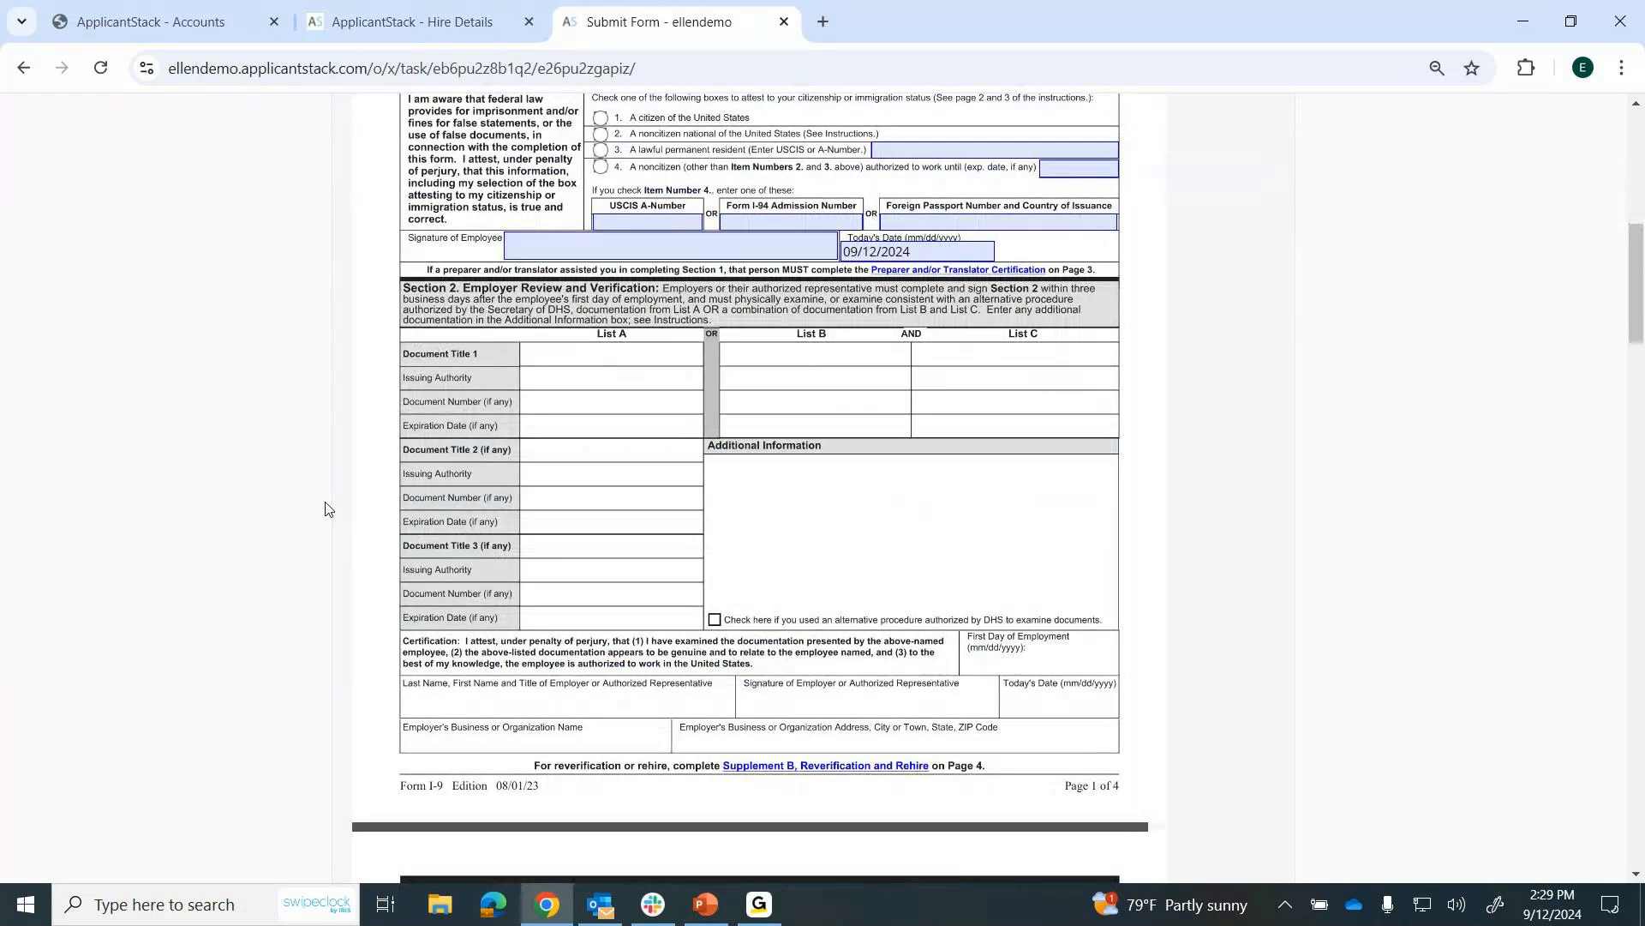
{"action": "scroll", "coordinate": [325, 509], "scroll_direction": "down", "scroll_amount": 15}
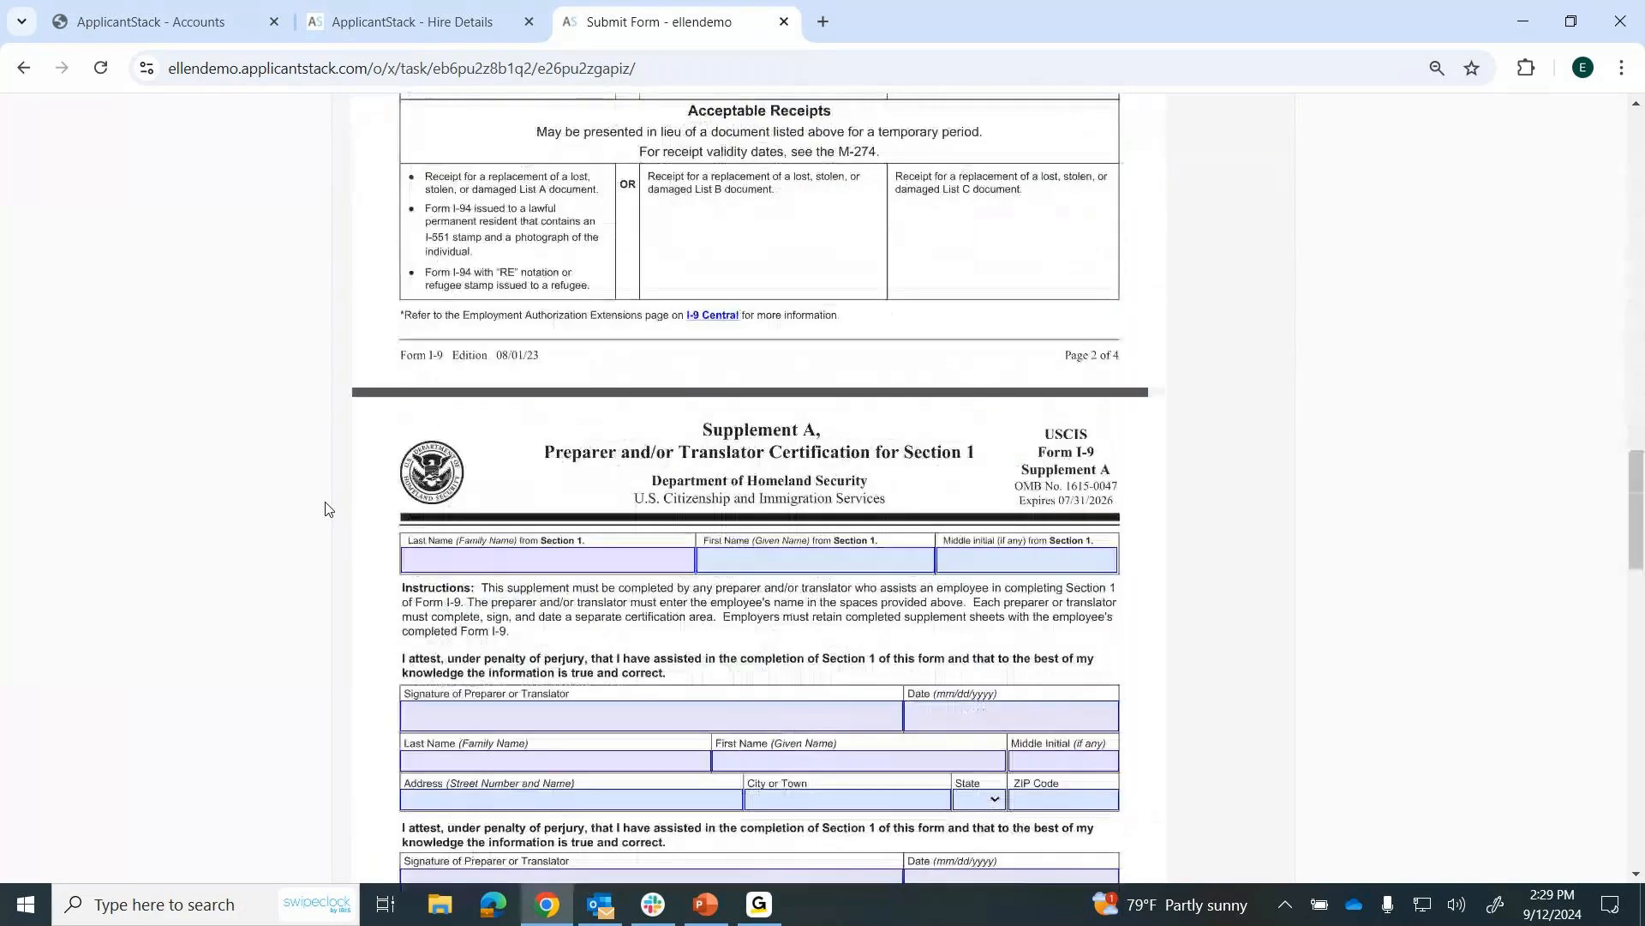
{"action": "scroll", "coordinate": [326, 510], "scroll_direction": "down", "scroll_amount": 20}
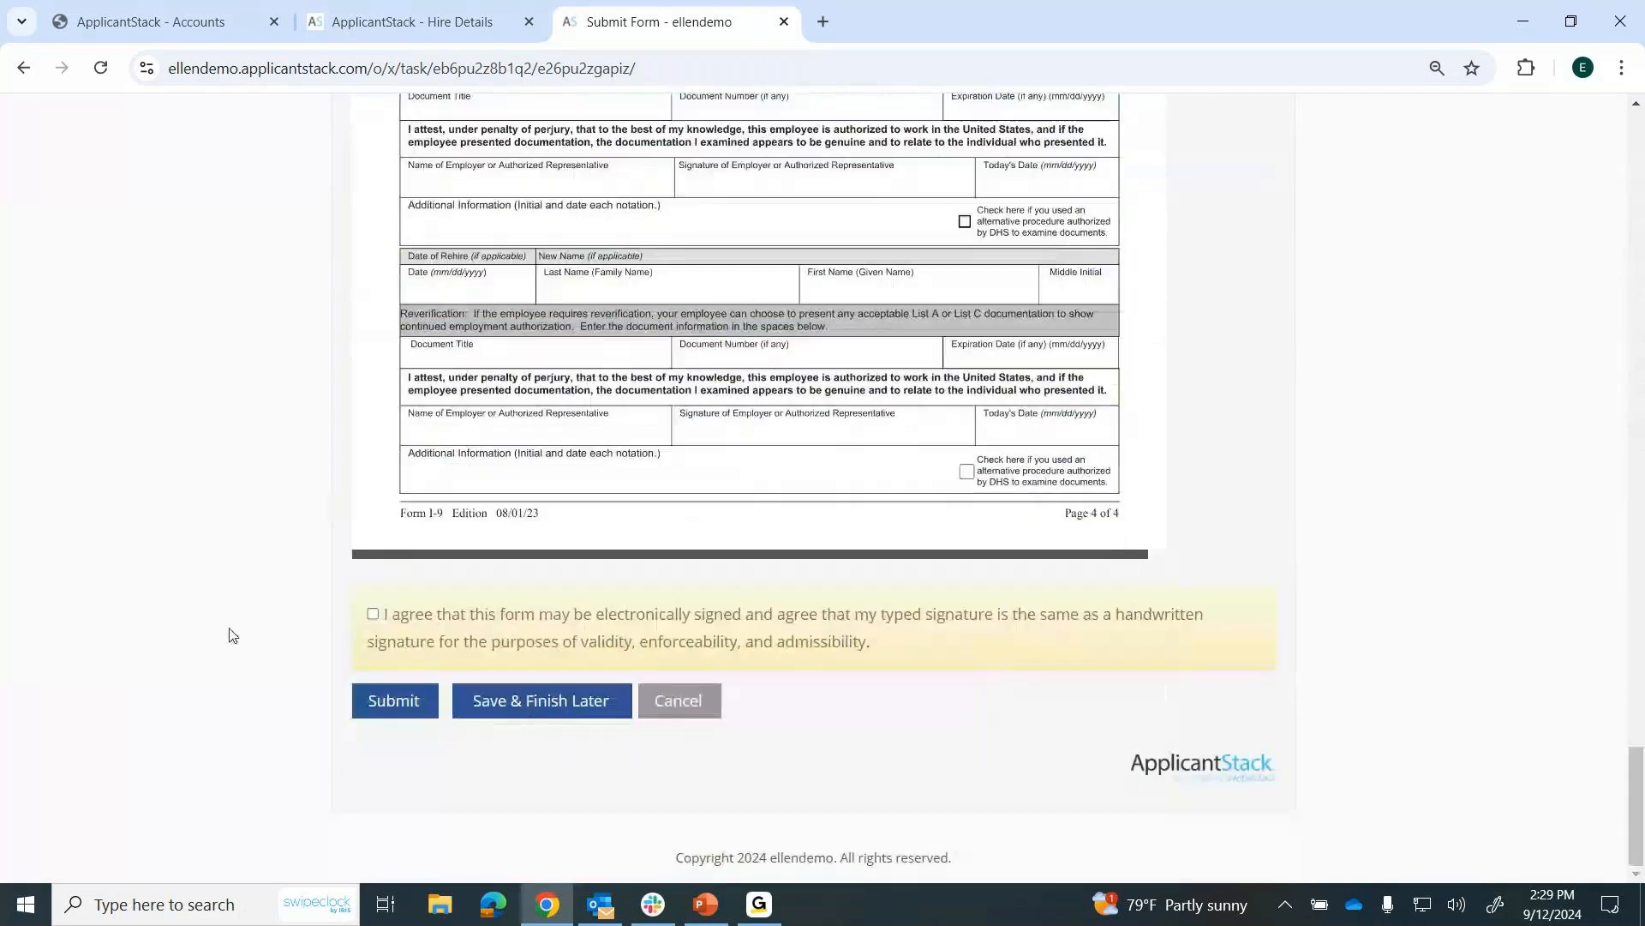
{"action": "left_click", "coordinate": [374, 615]}
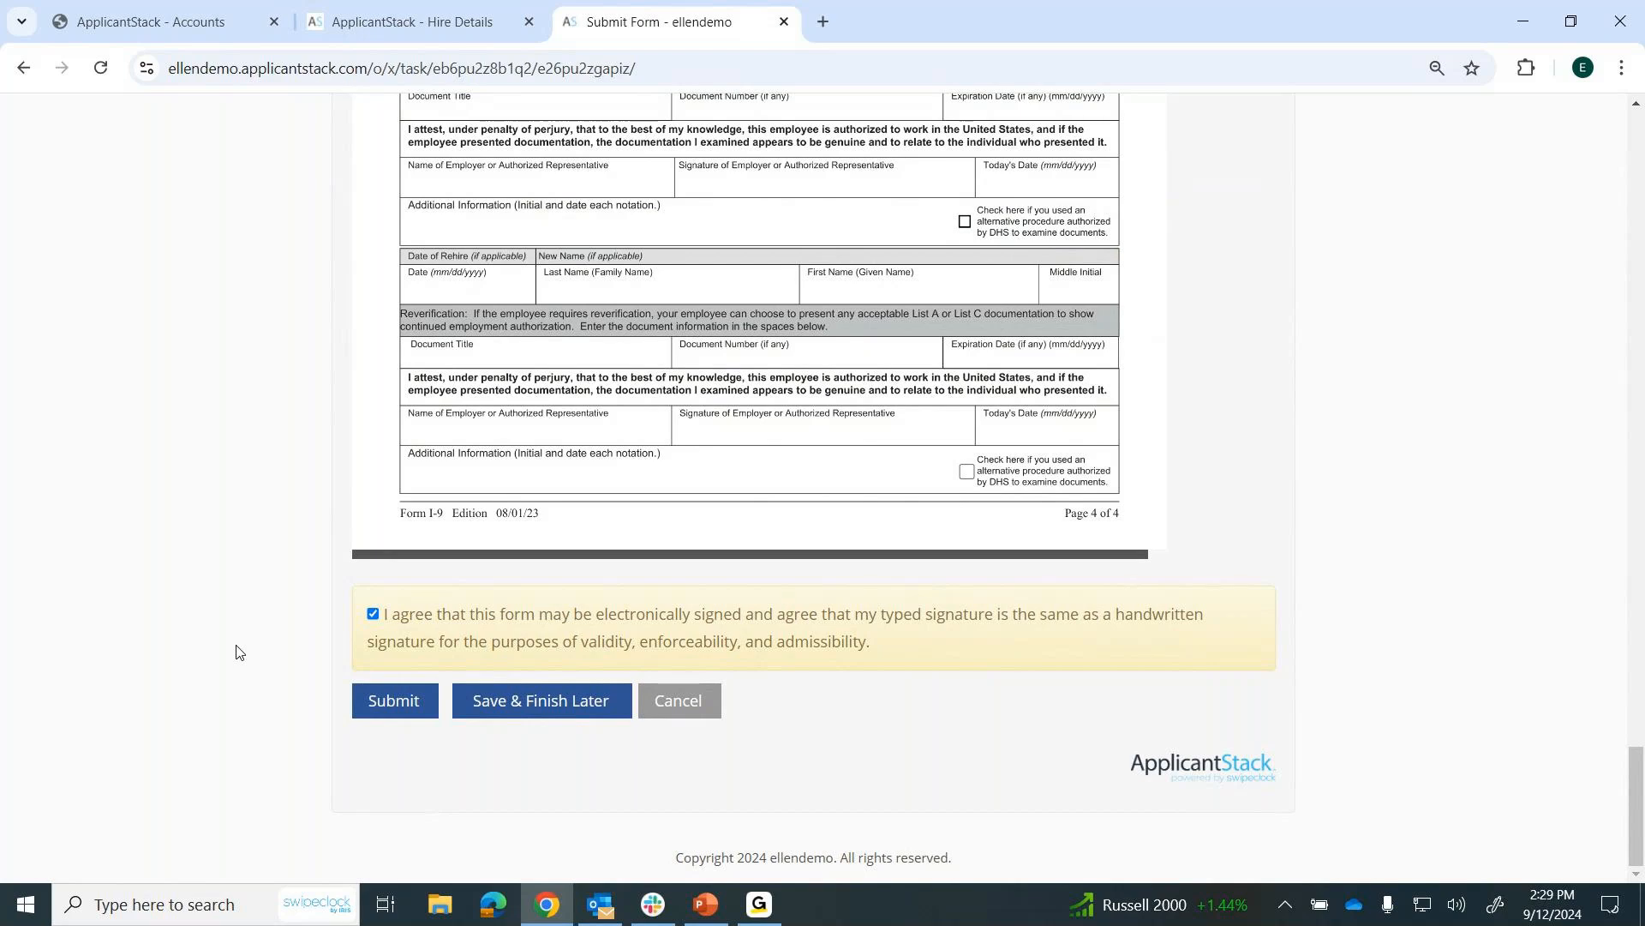
{"action": "left_click", "coordinate": [685, 702]}
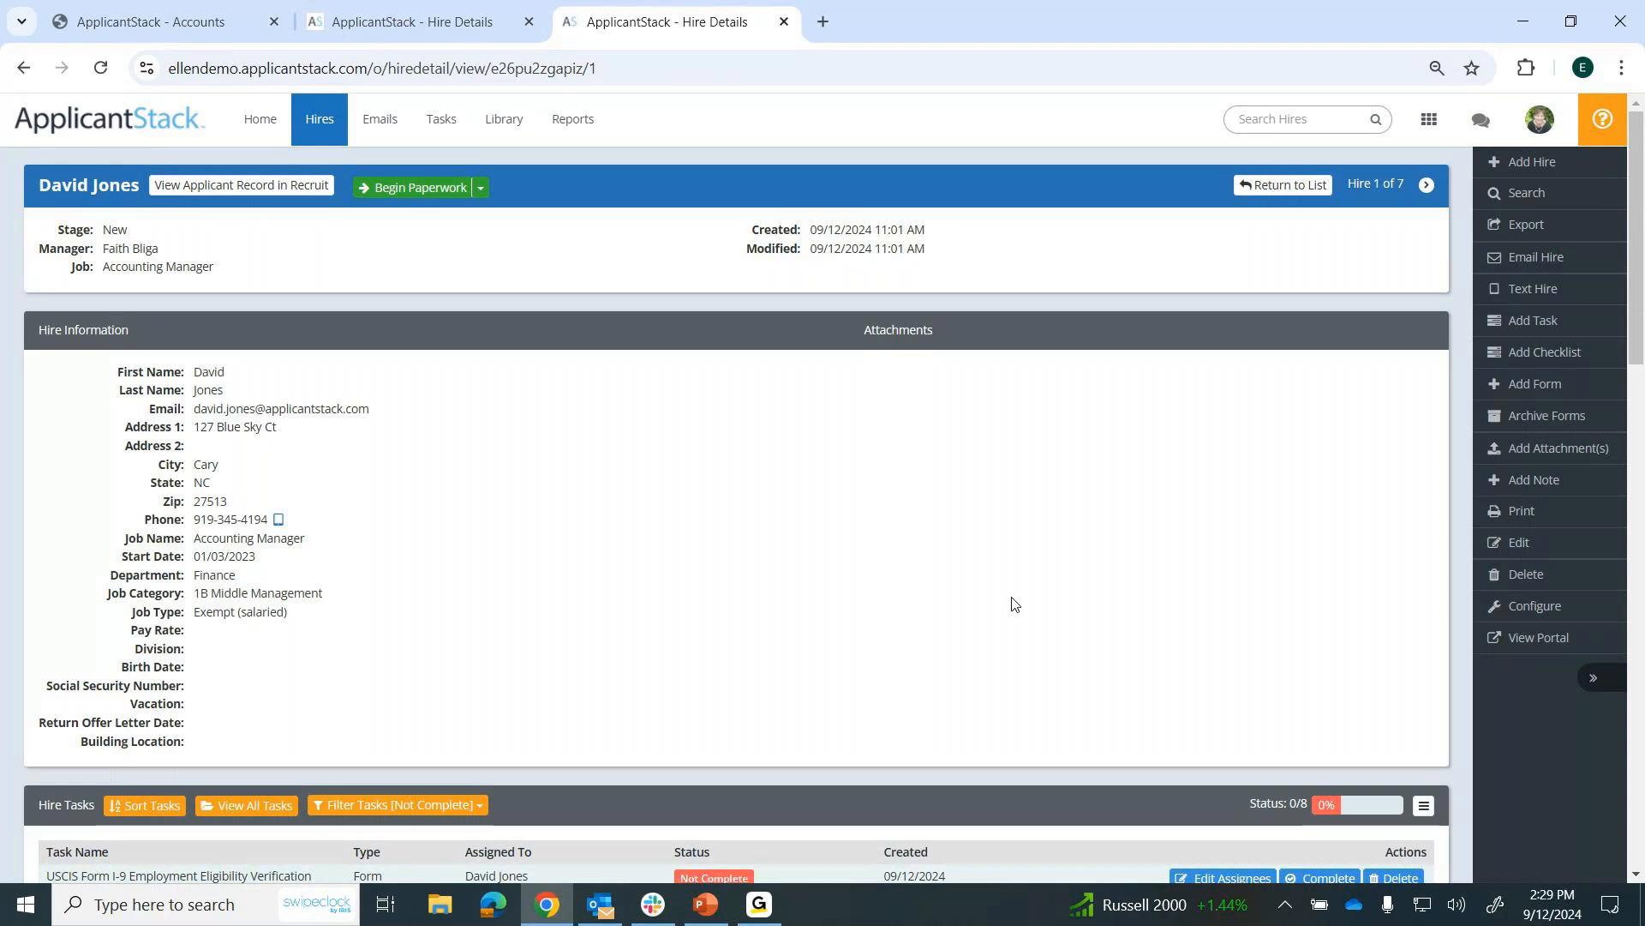
Set the User Tasks filter on the hire's record to All Tasks and review the listed tasks.
{"action": "scroll", "coordinate": [1012, 604], "scroll_direction": "down", "scroll_amount": 3}
{"action": "scroll", "coordinate": [1013, 604], "scroll_direction": "down", "scroll_amount": 3}
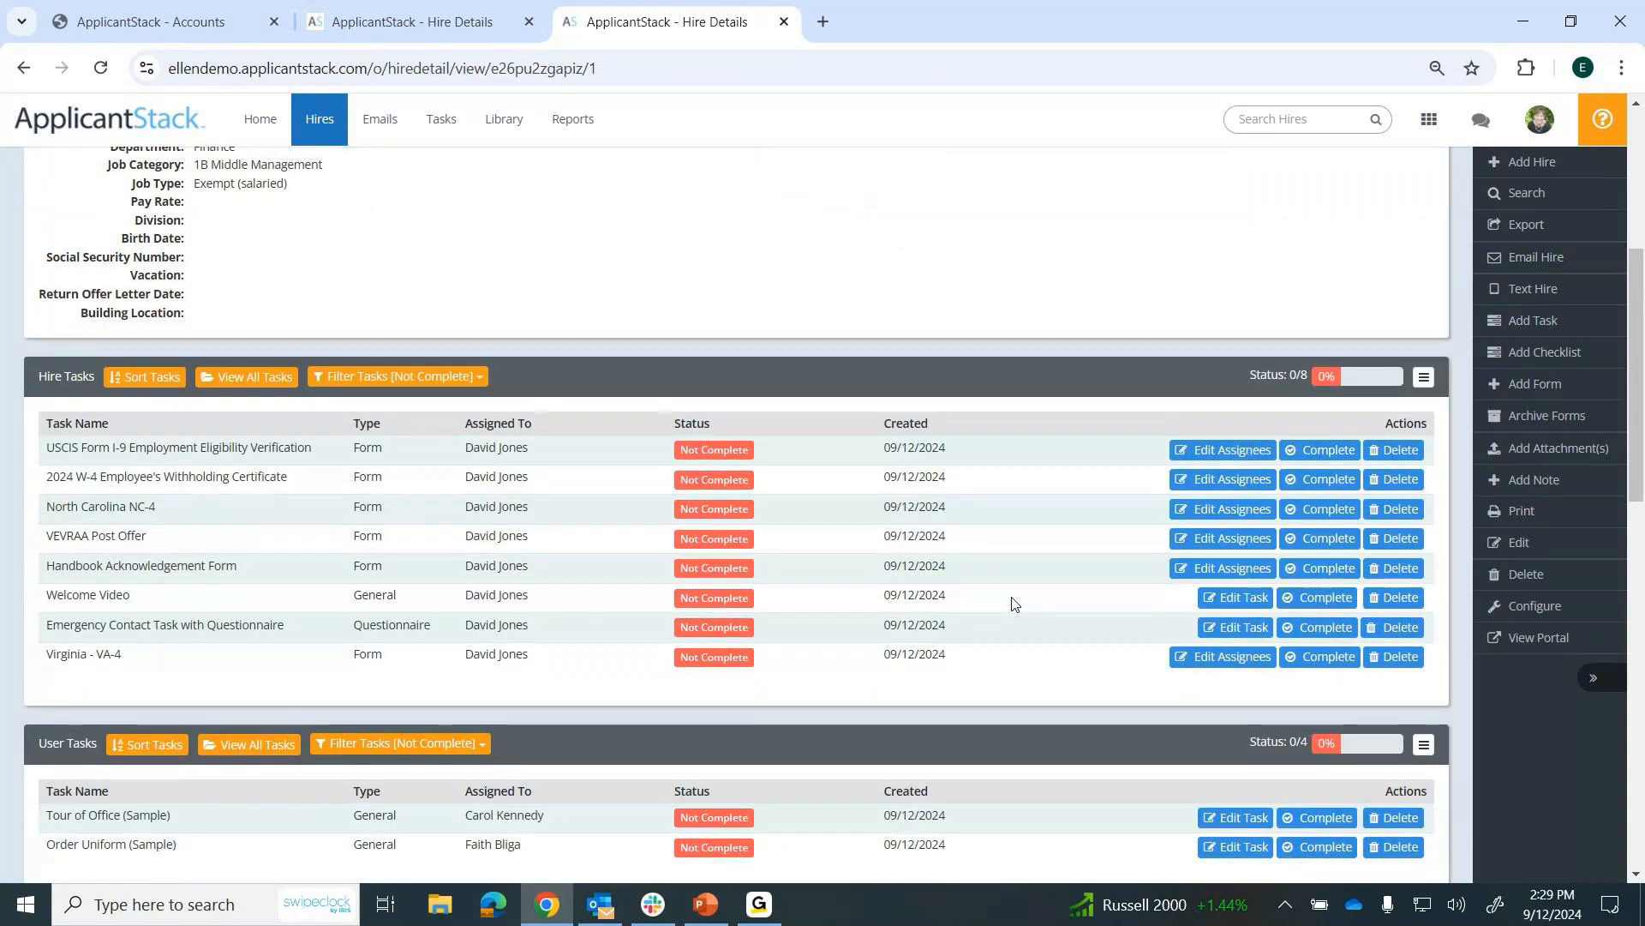
{"action": "scroll", "coordinate": [621, 565], "scroll_direction": "down", "scroll_amount": 2}
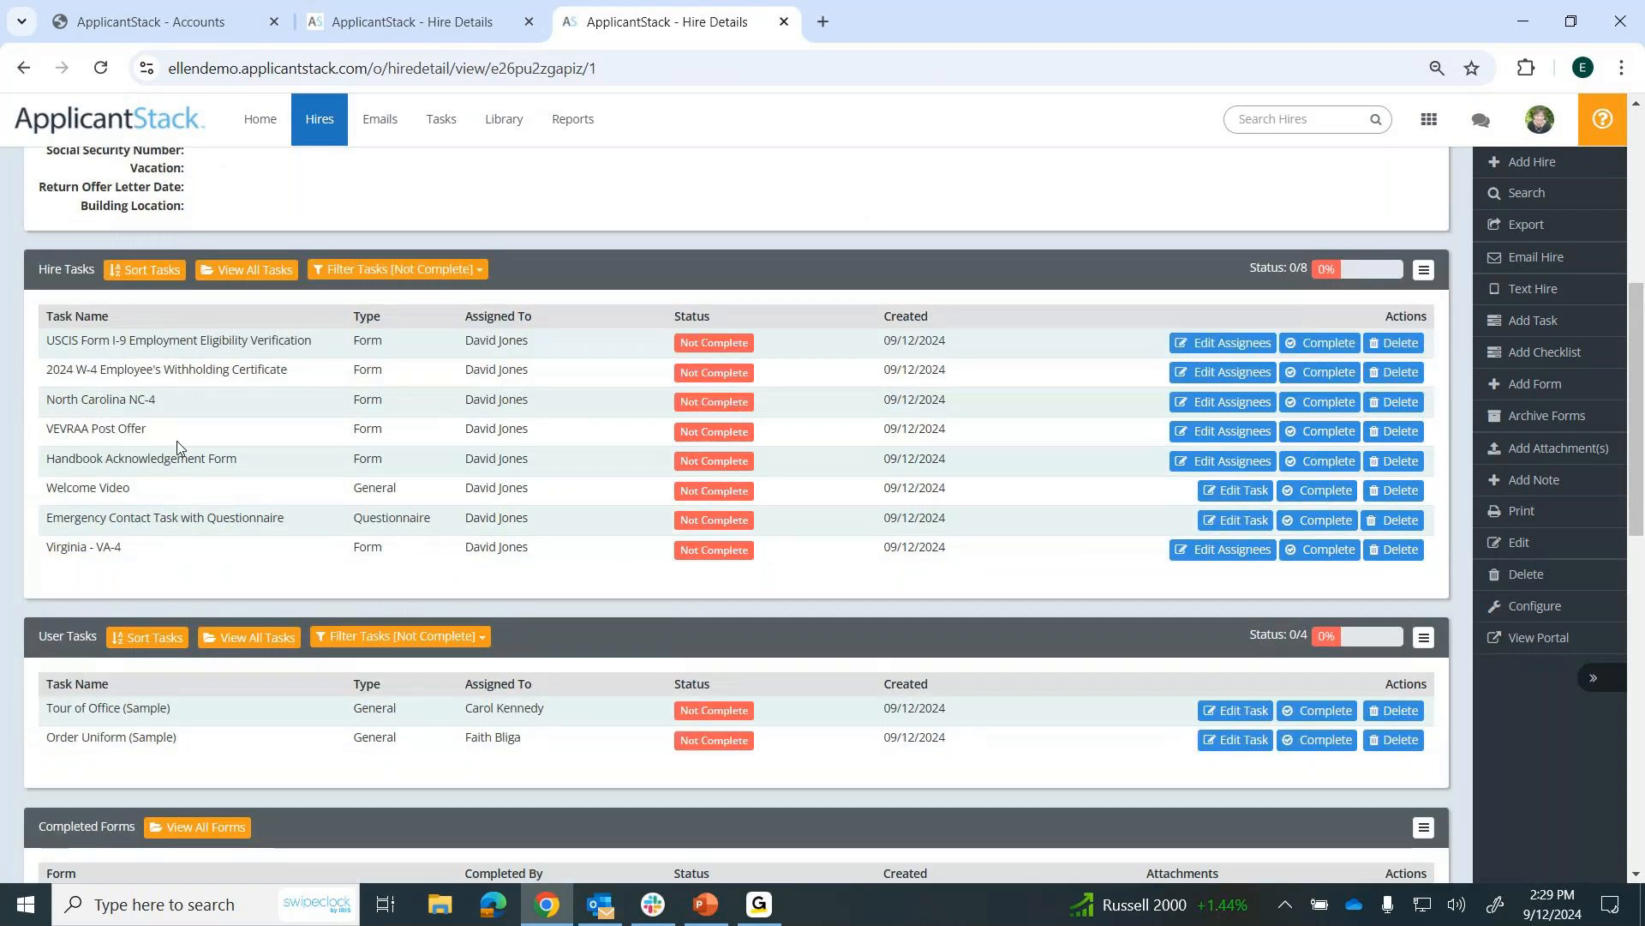
{"action": "left_click", "coordinate": [481, 639]}
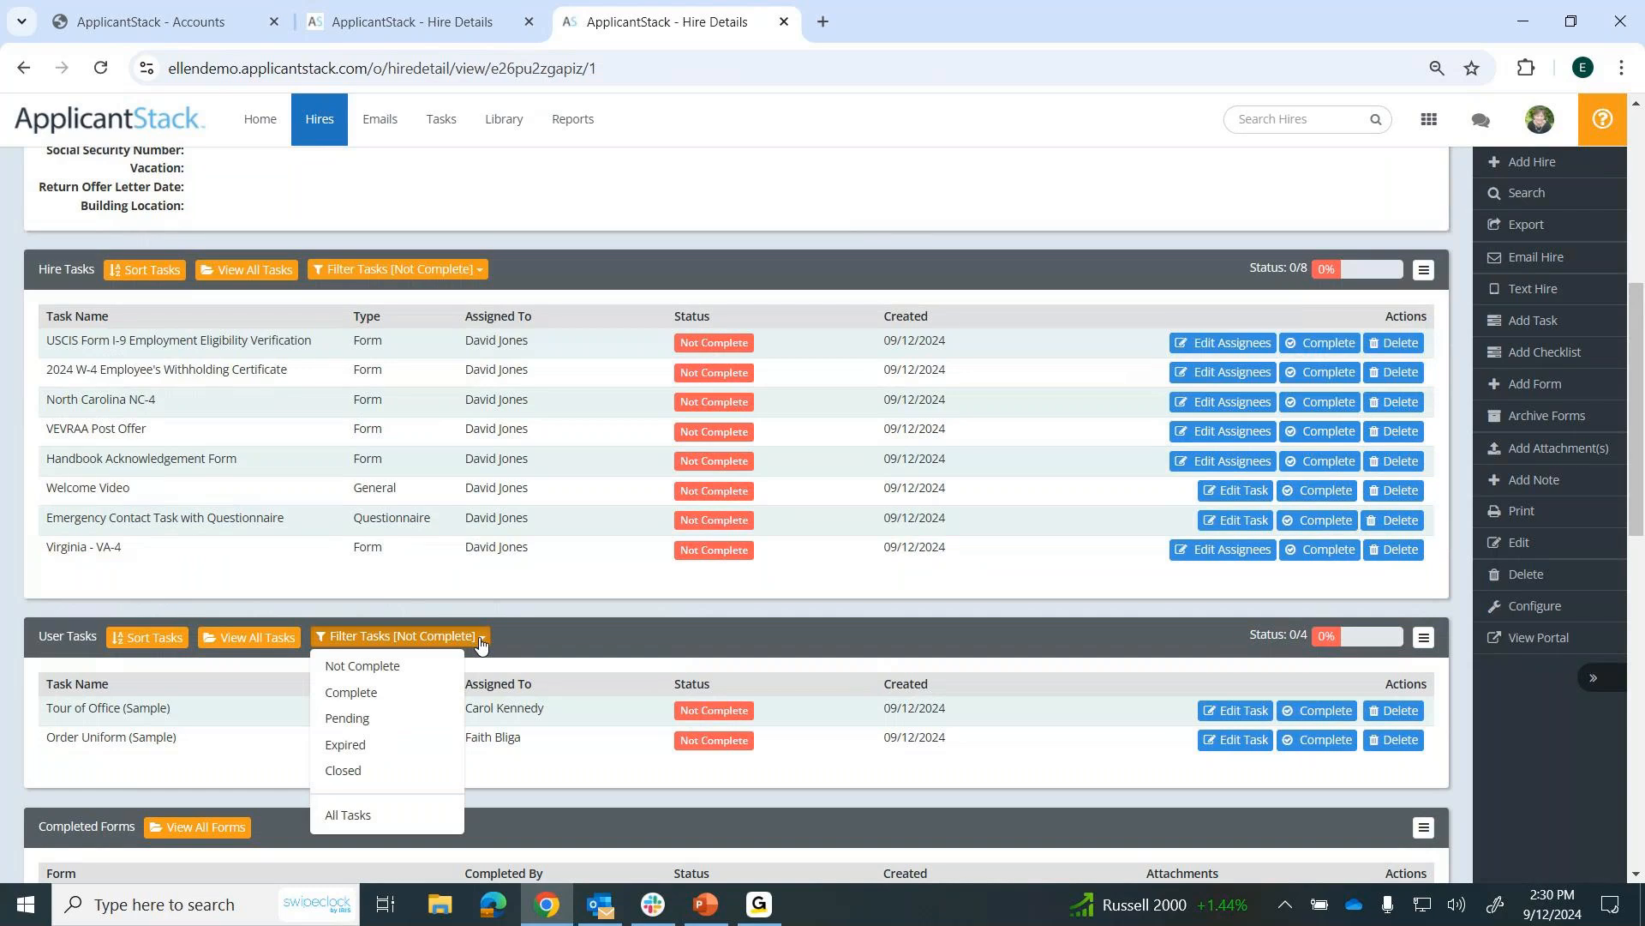
{"action": "left_click", "coordinate": [347, 815]}
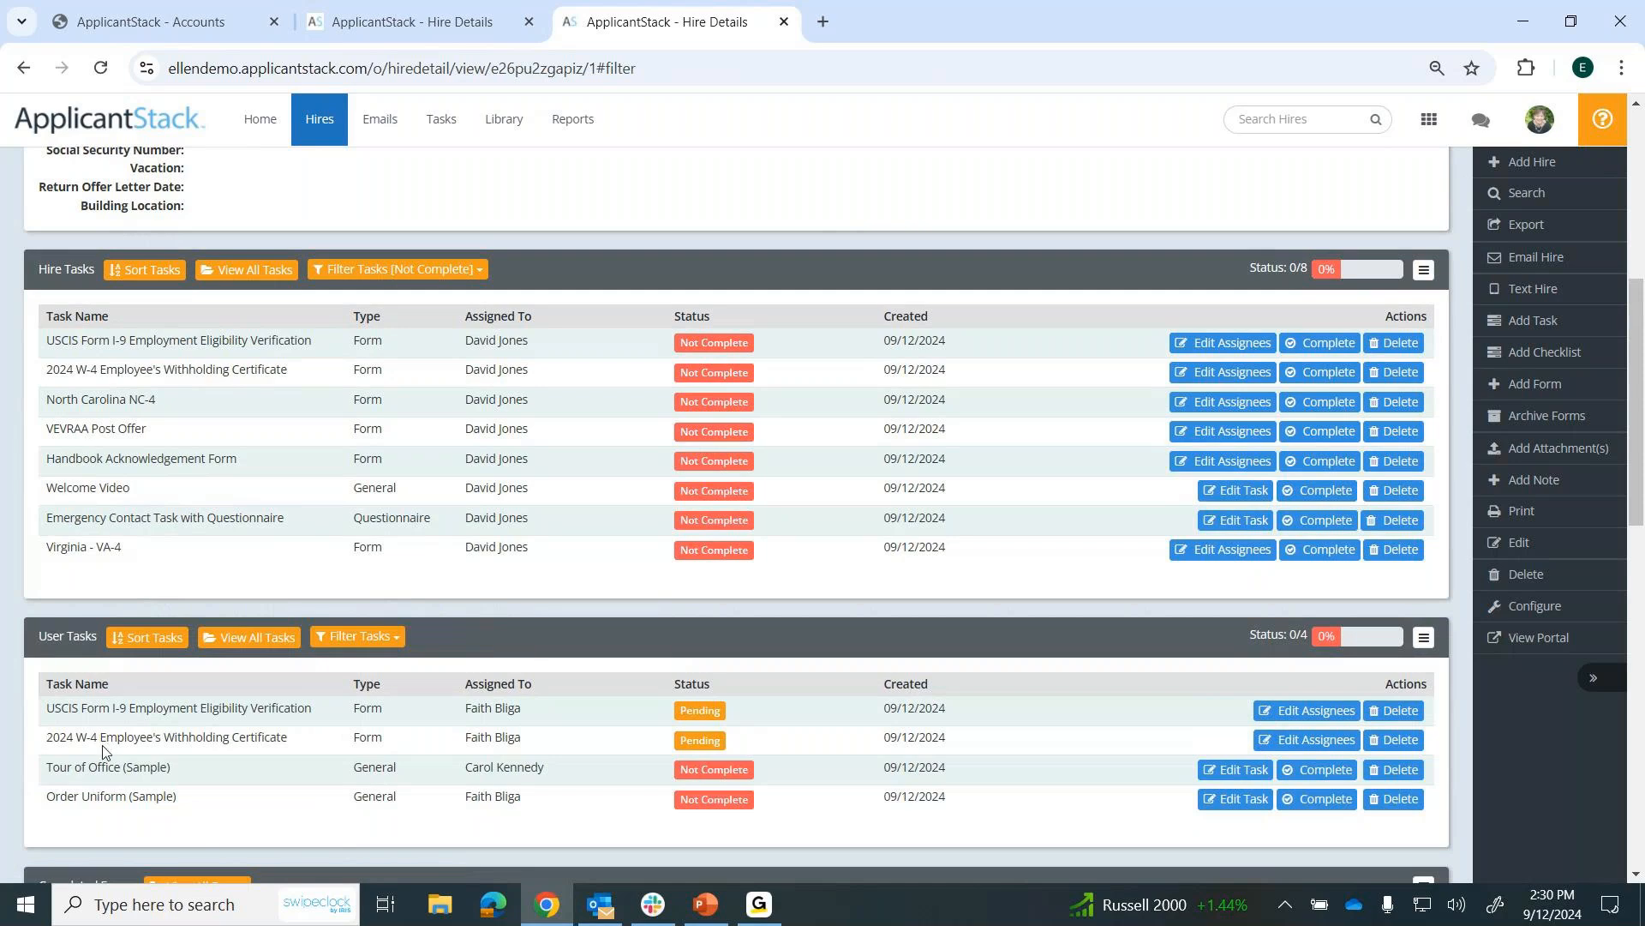
{"action": "scroll", "coordinate": [103, 746], "scroll_direction": "down", "scroll_amount": 3}
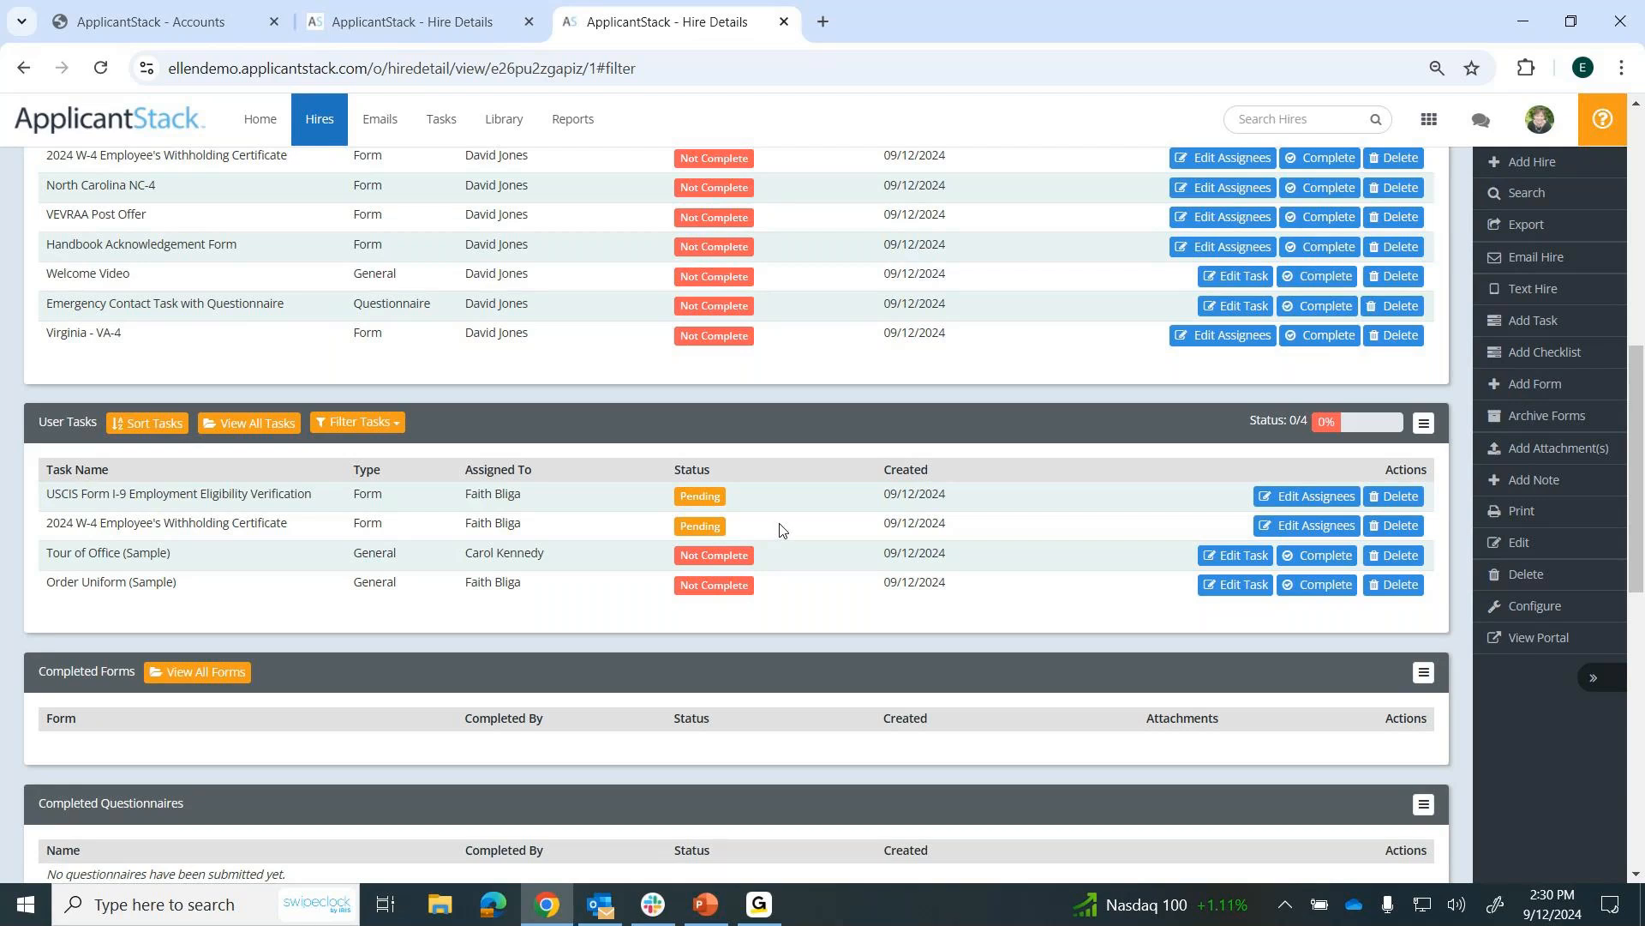
{"action": "scroll", "coordinate": [773, 518], "scroll_direction": "up", "scroll_amount": 15}
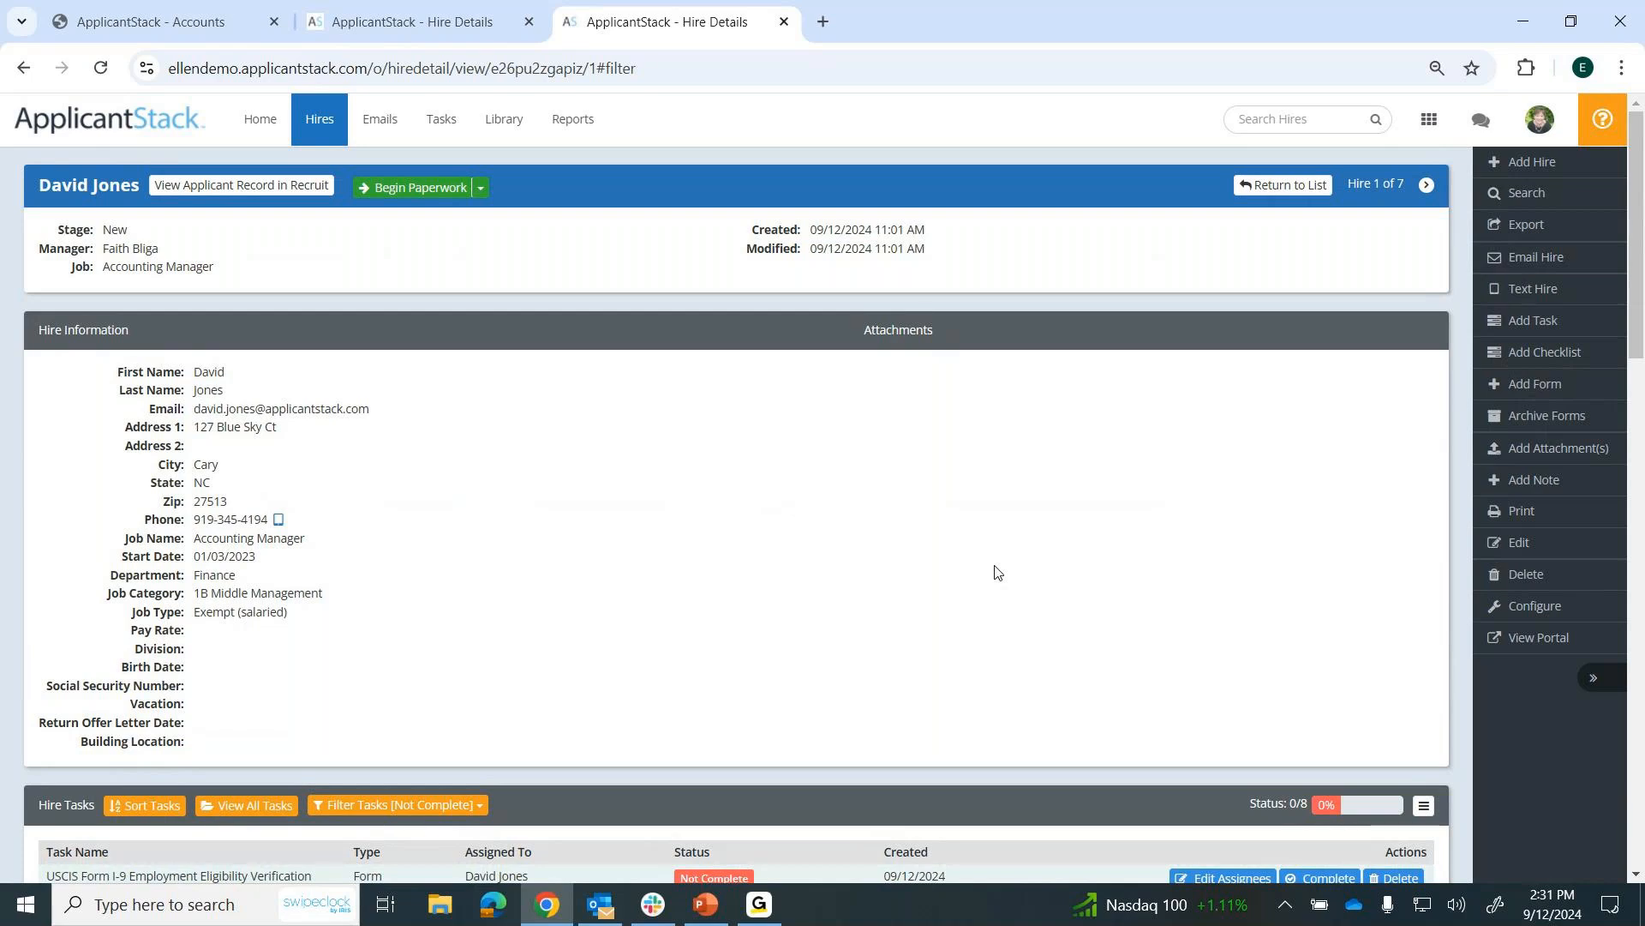
Open the hire's Add Attachments dialog, close it without choosing a file, and return to the home page by way of the hires list.
{"action": "left_click", "coordinate": [1550, 456]}
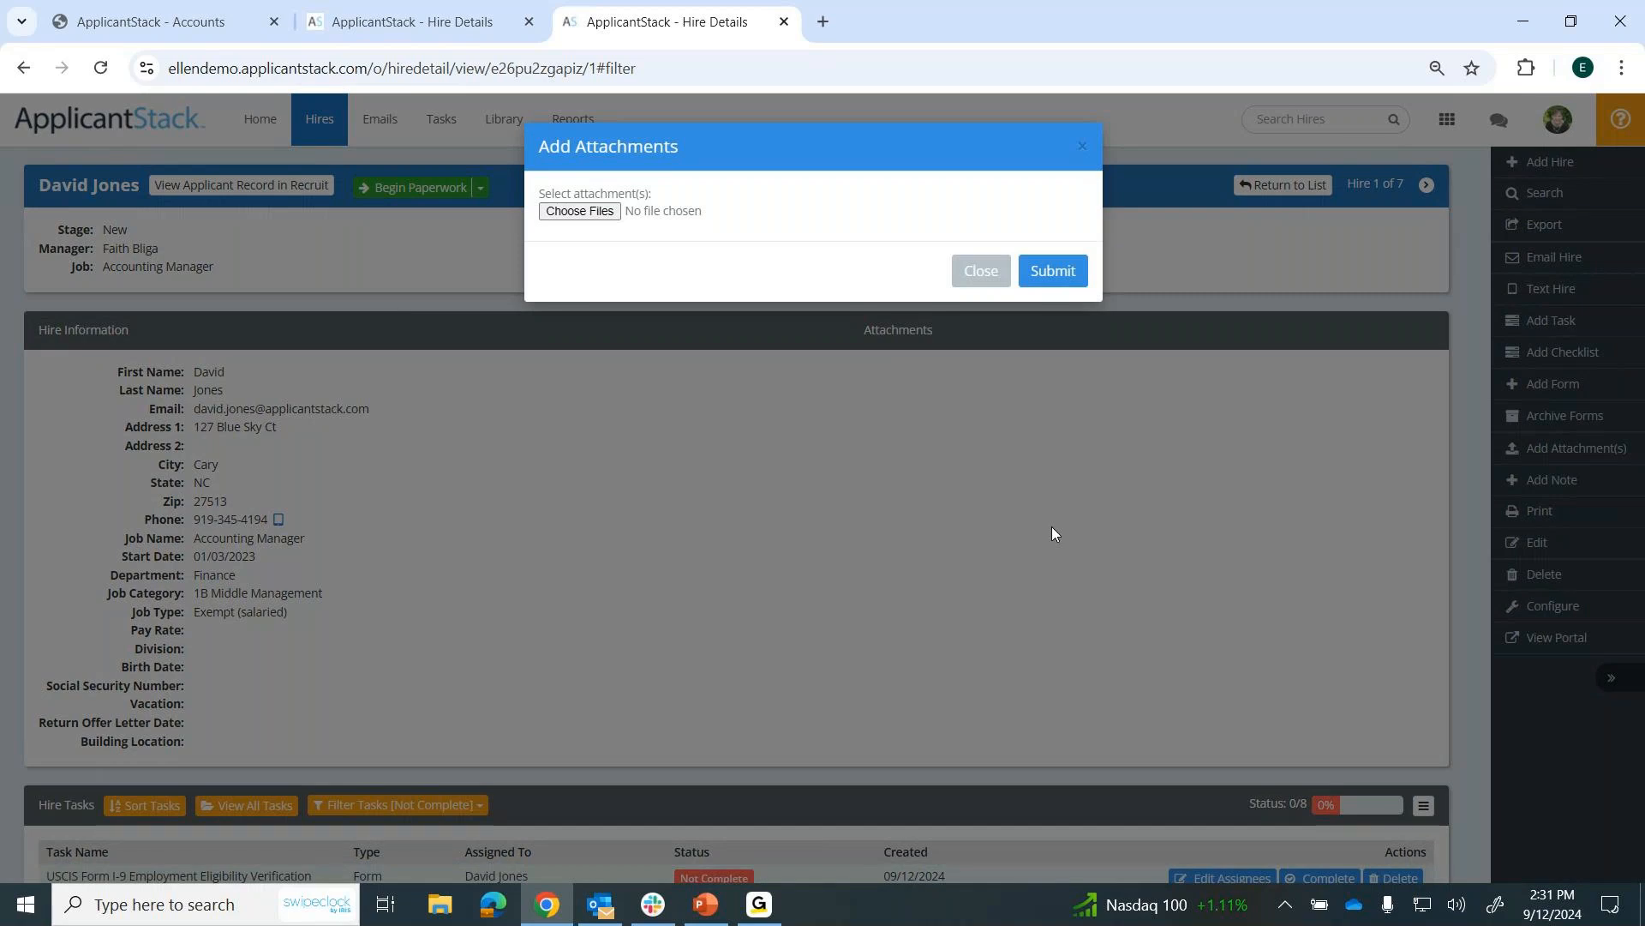
{"action": "left_click", "coordinate": [981, 271]}
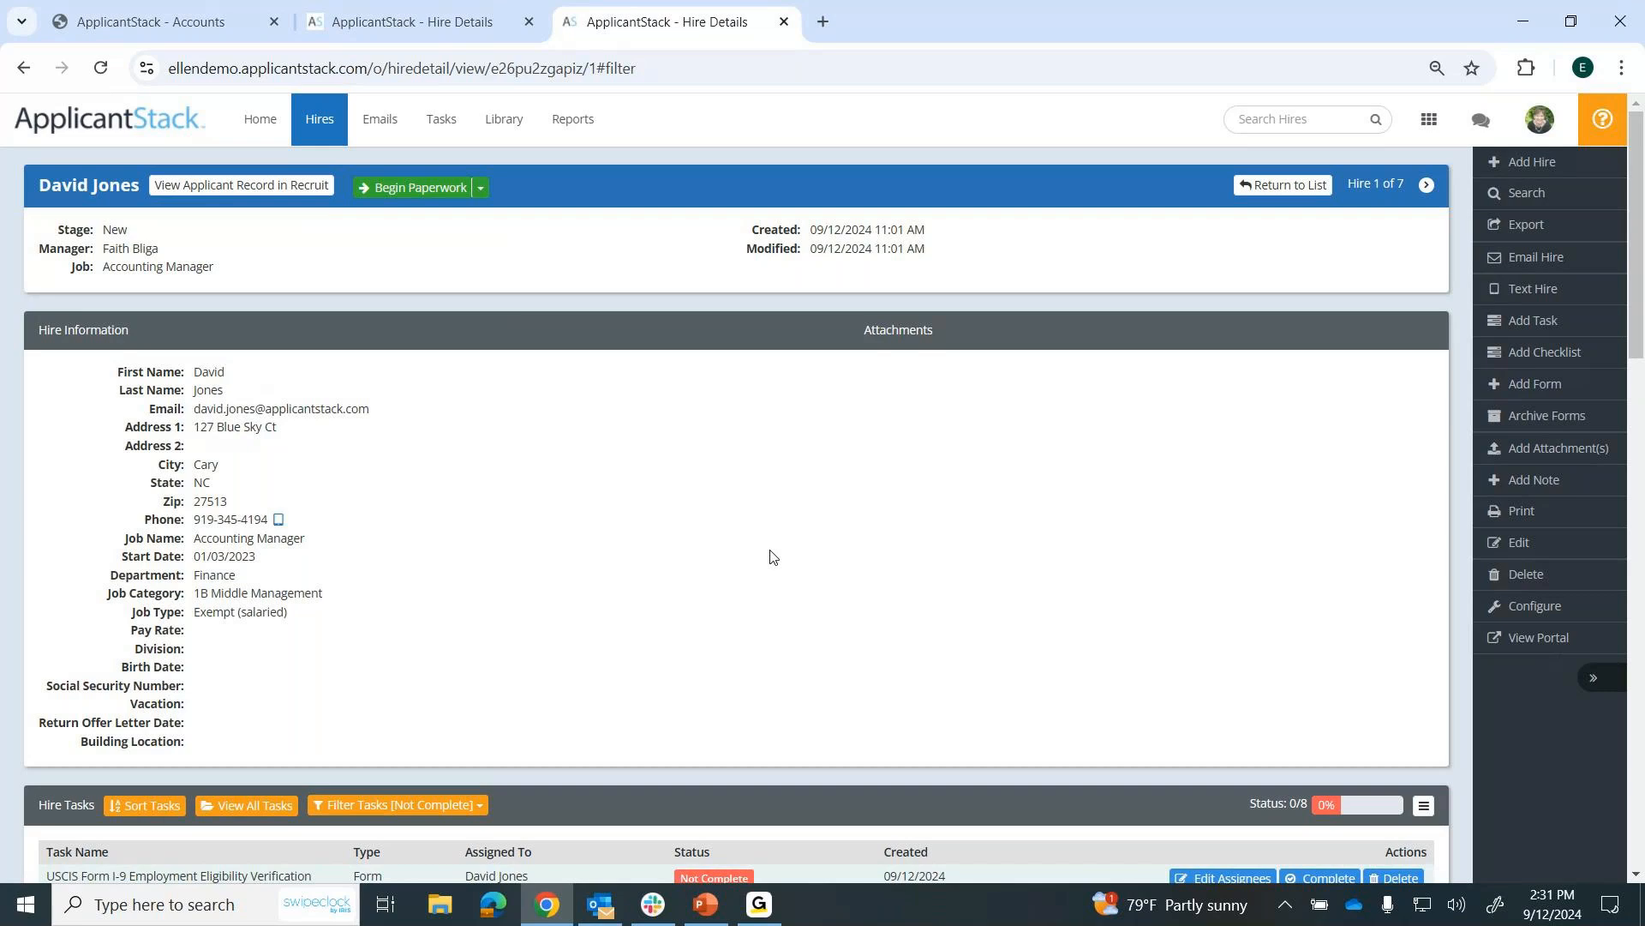
{"action": "left_click", "coordinate": [321, 127]}
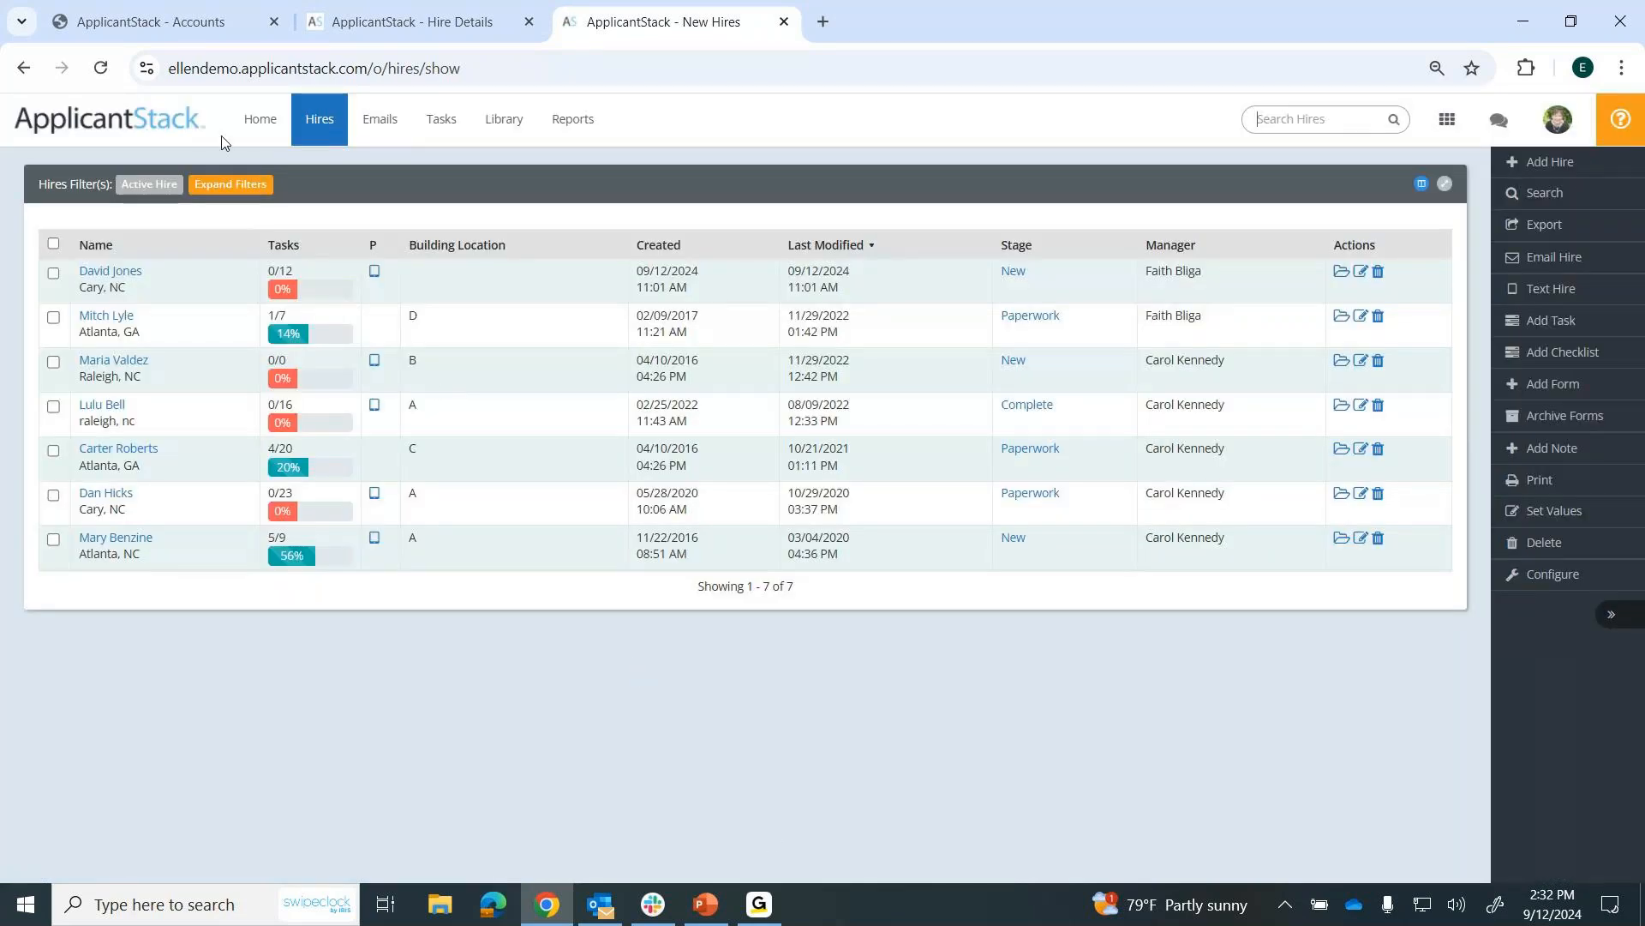
{"action": "left_click", "coordinate": [250, 131]}
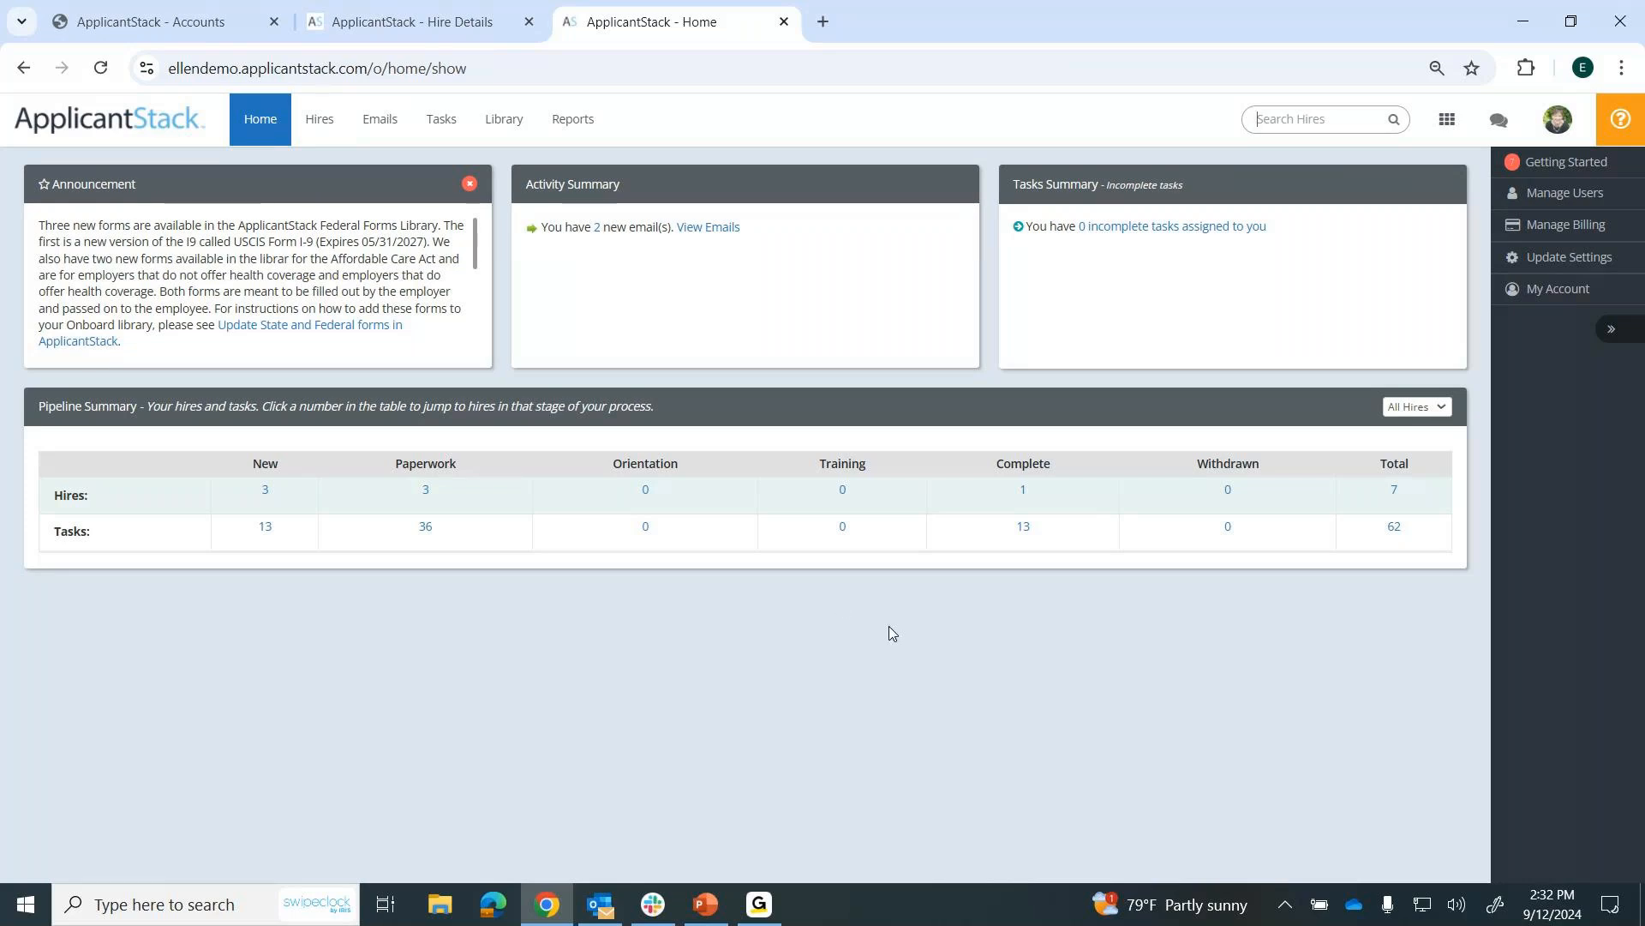
Open the account configuration in Setup and review the Hire Fields list with its types, visibility and required settings.
{"action": "left_click", "coordinate": [1558, 125]}
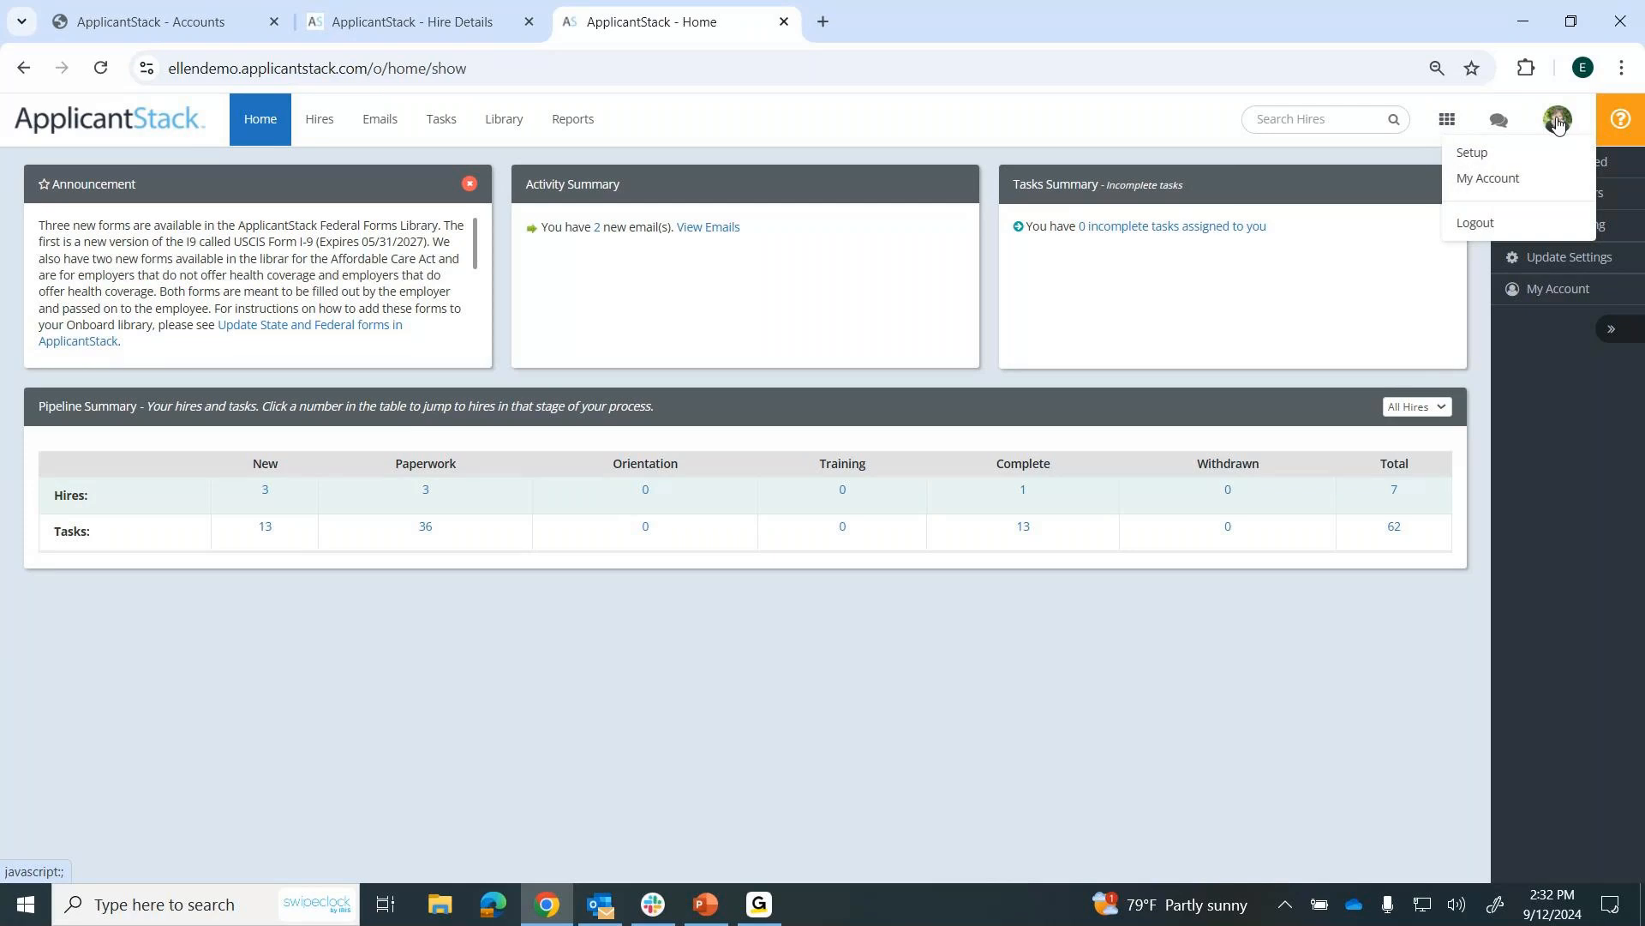
{"action": "left_click", "coordinate": [1468, 156]}
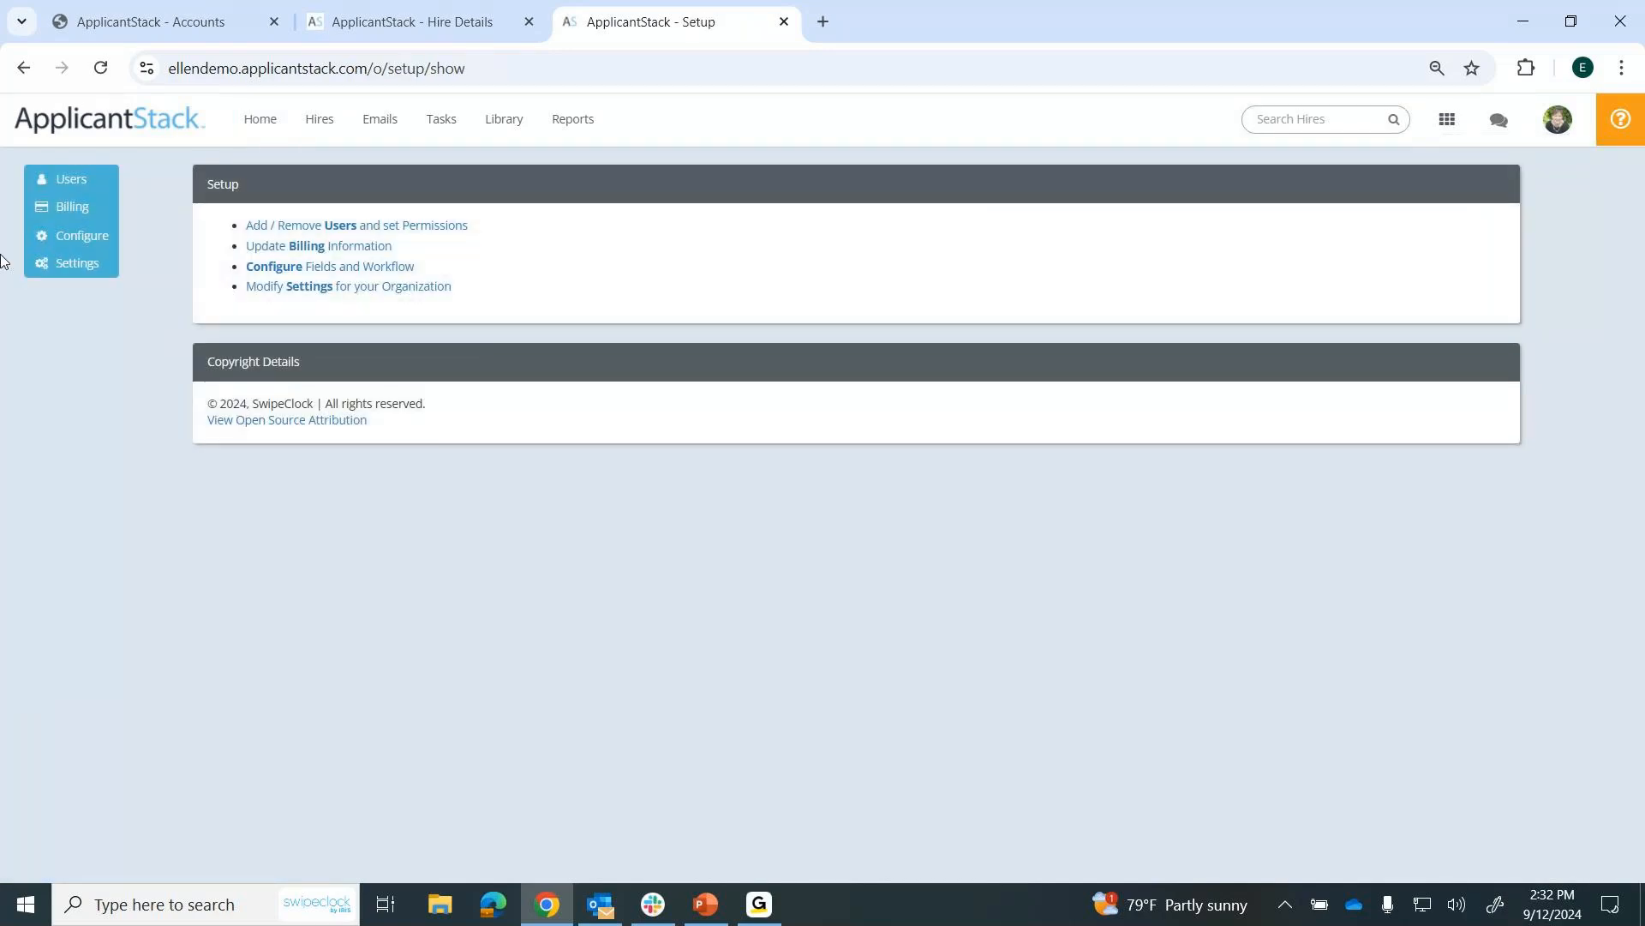
{"action": "left_click", "coordinate": [81, 246]}
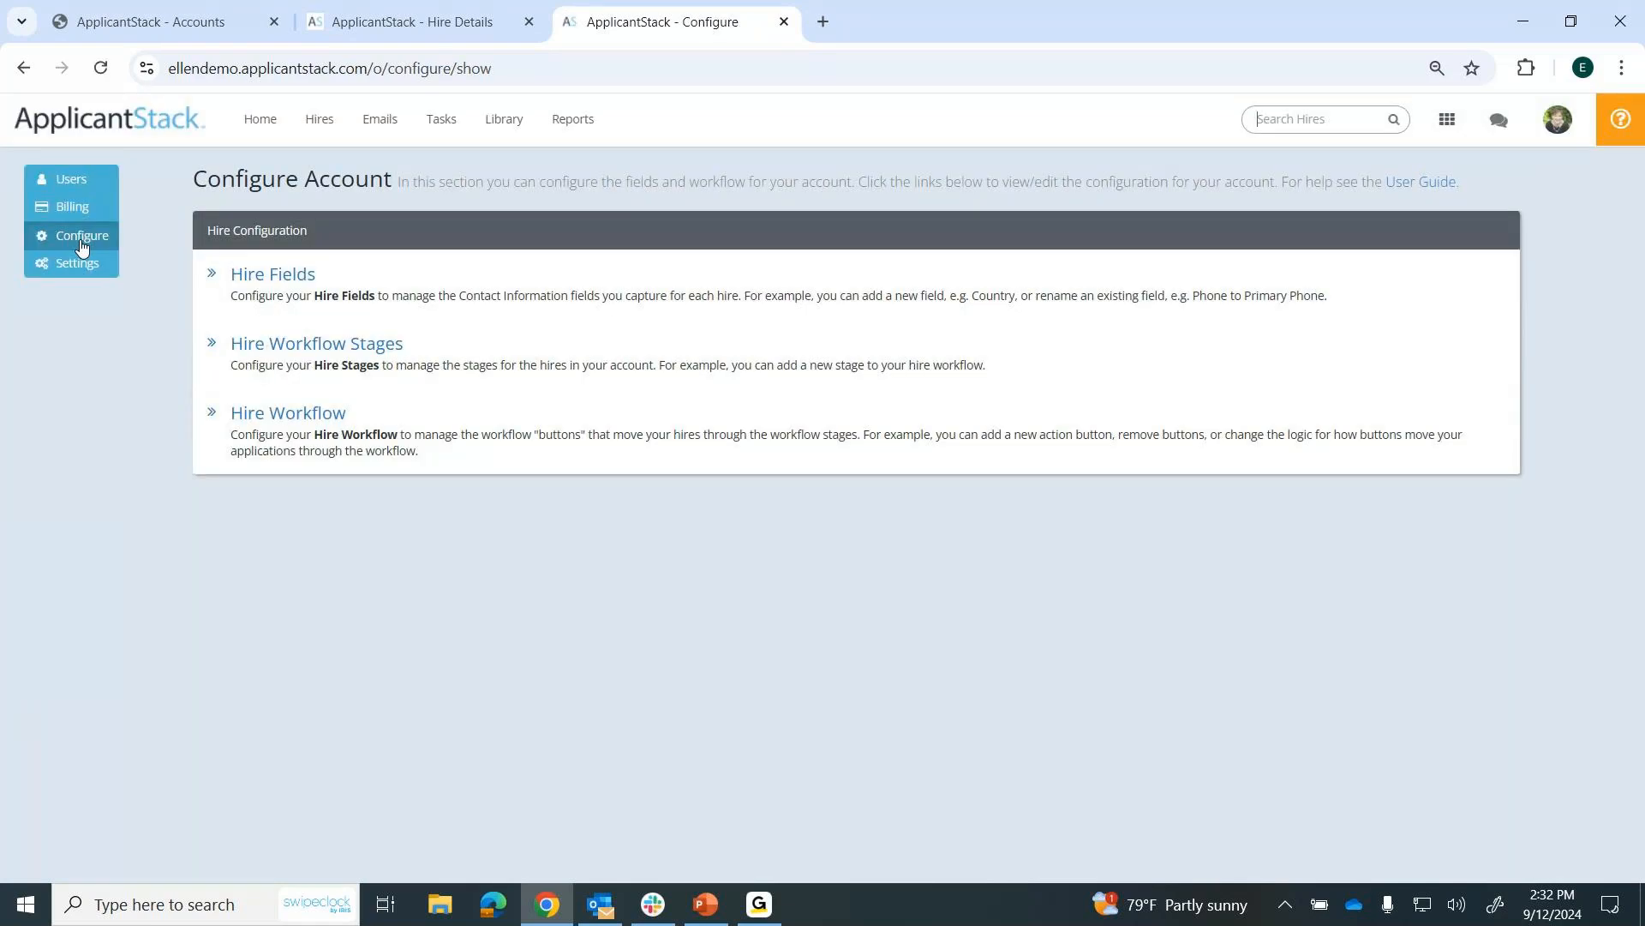
{"action": "left_click", "coordinate": [292, 279]}
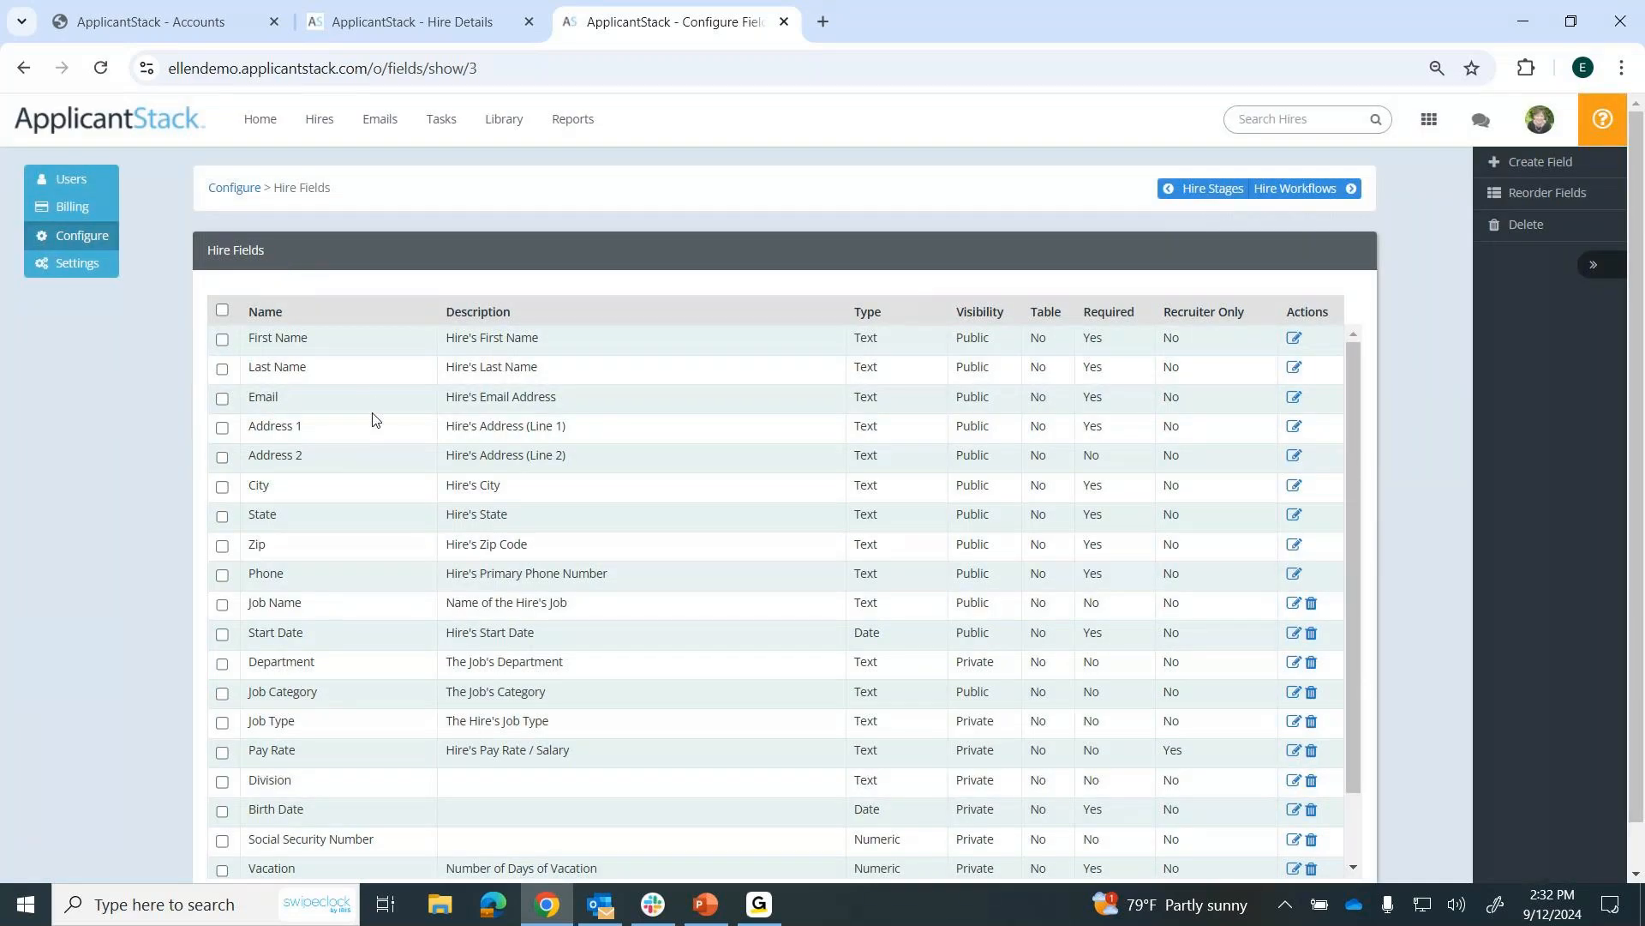
{"action": "scroll", "coordinate": [373, 419], "scroll_direction": "down", "scroll_amount": 1}
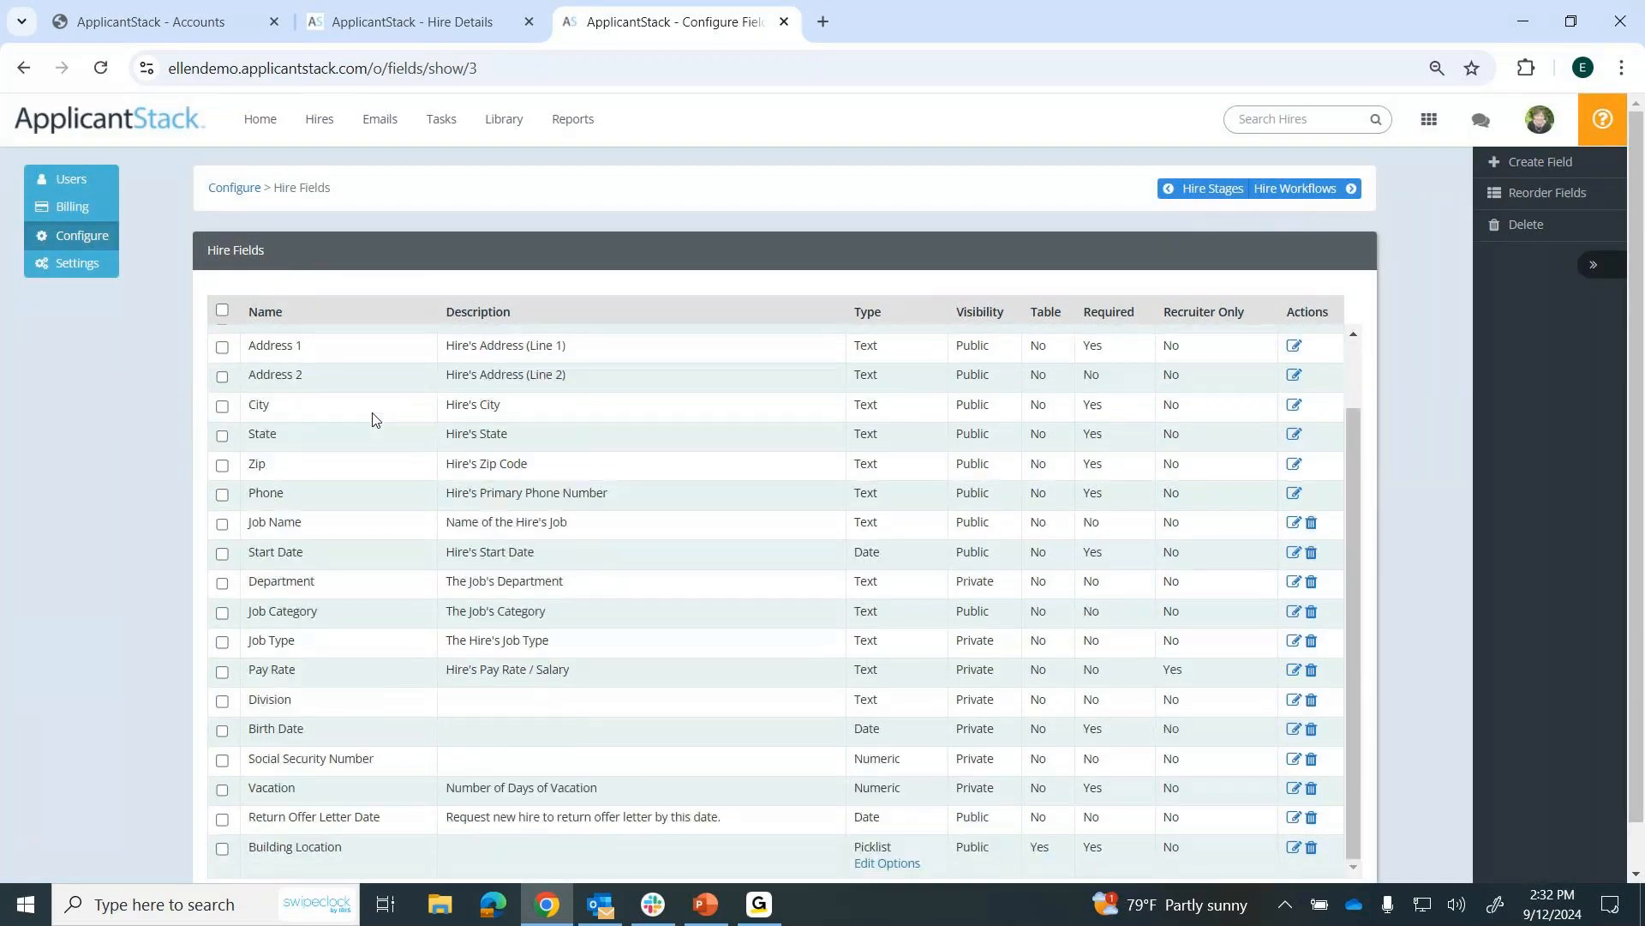
{"action": "scroll", "coordinate": [373, 419], "scroll_direction": "up", "scroll_amount": 1}
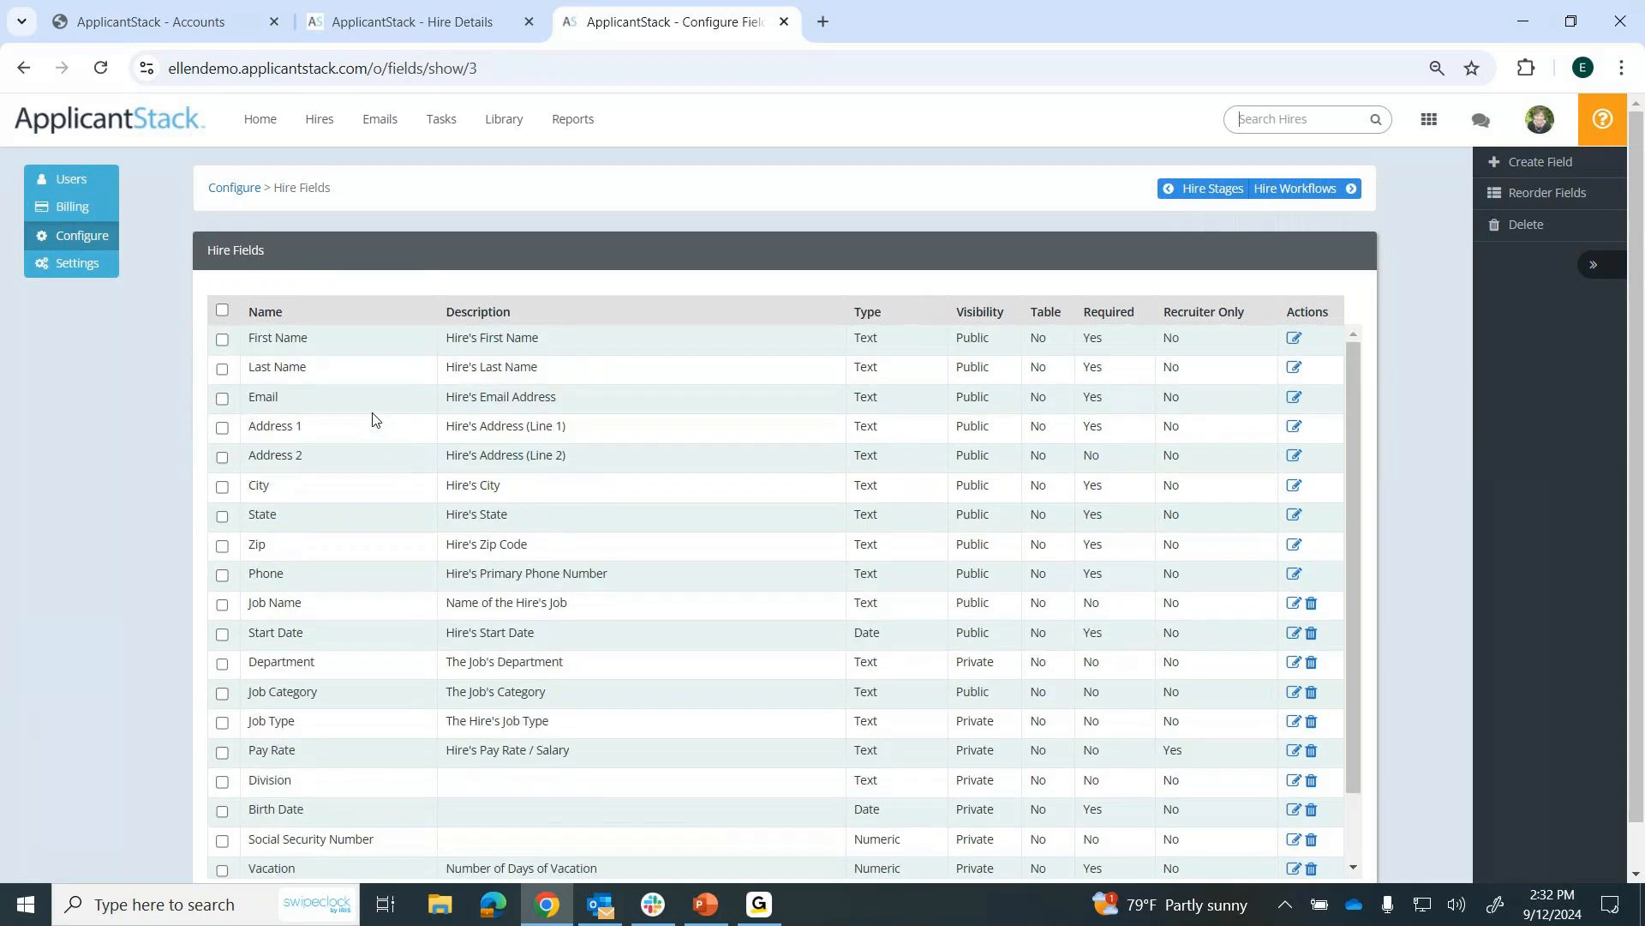
Open the Default Hire Workflow for editing from the account configuration.
{"action": "left_click", "coordinate": [69, 239]}
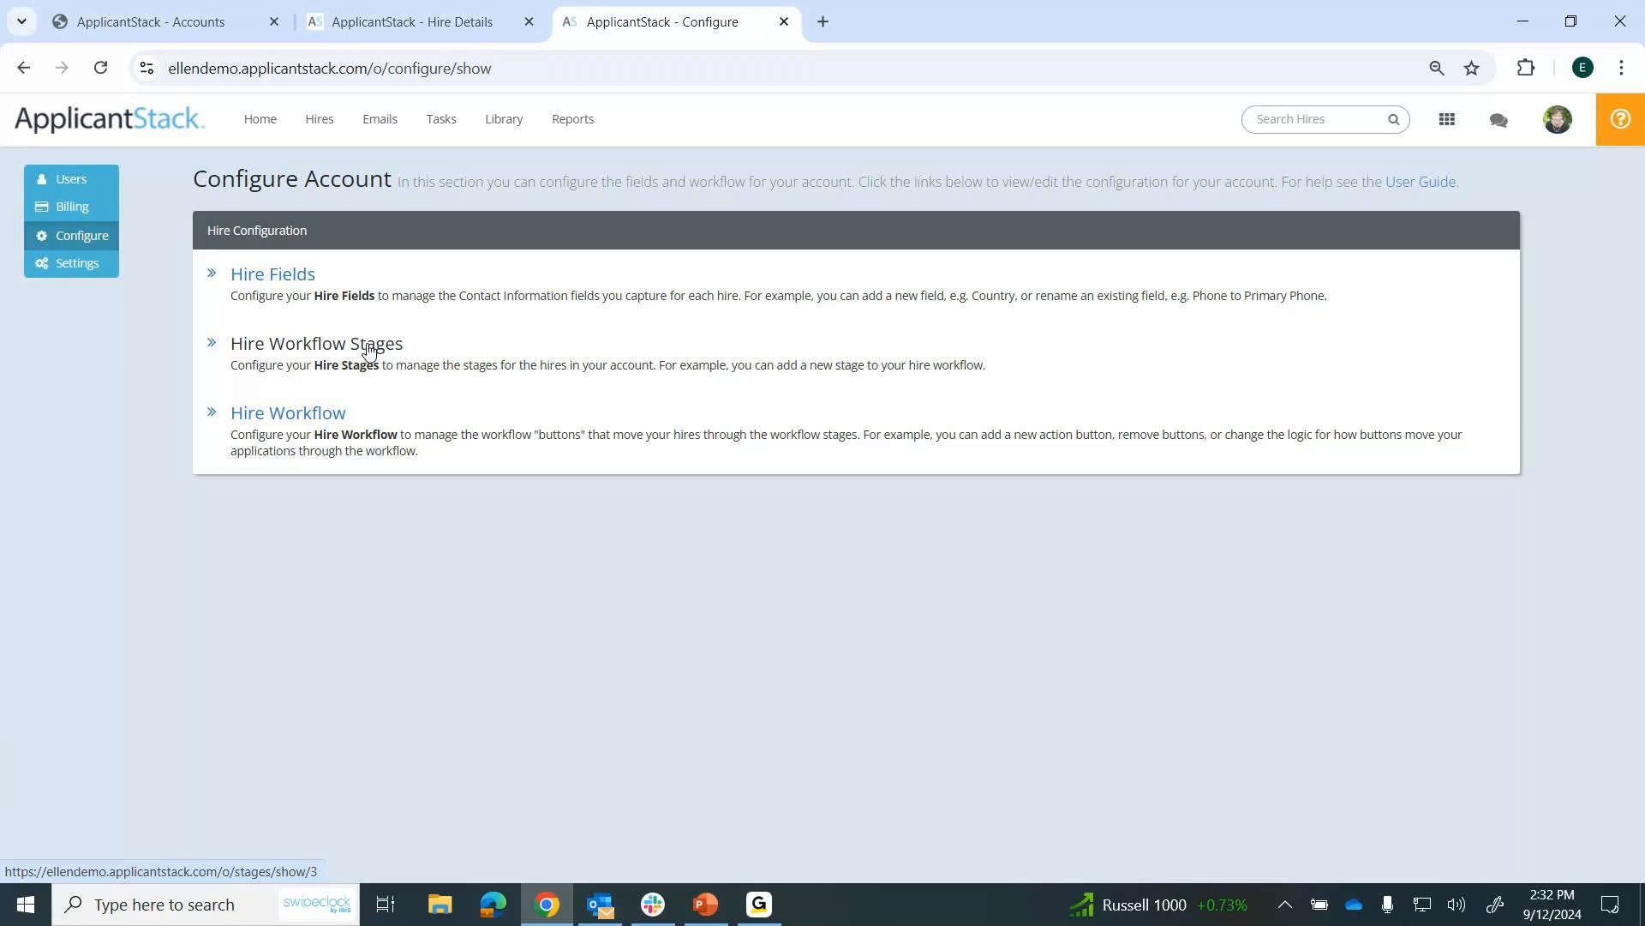
{"action": "left_click", "coordinate": [318, 419]}
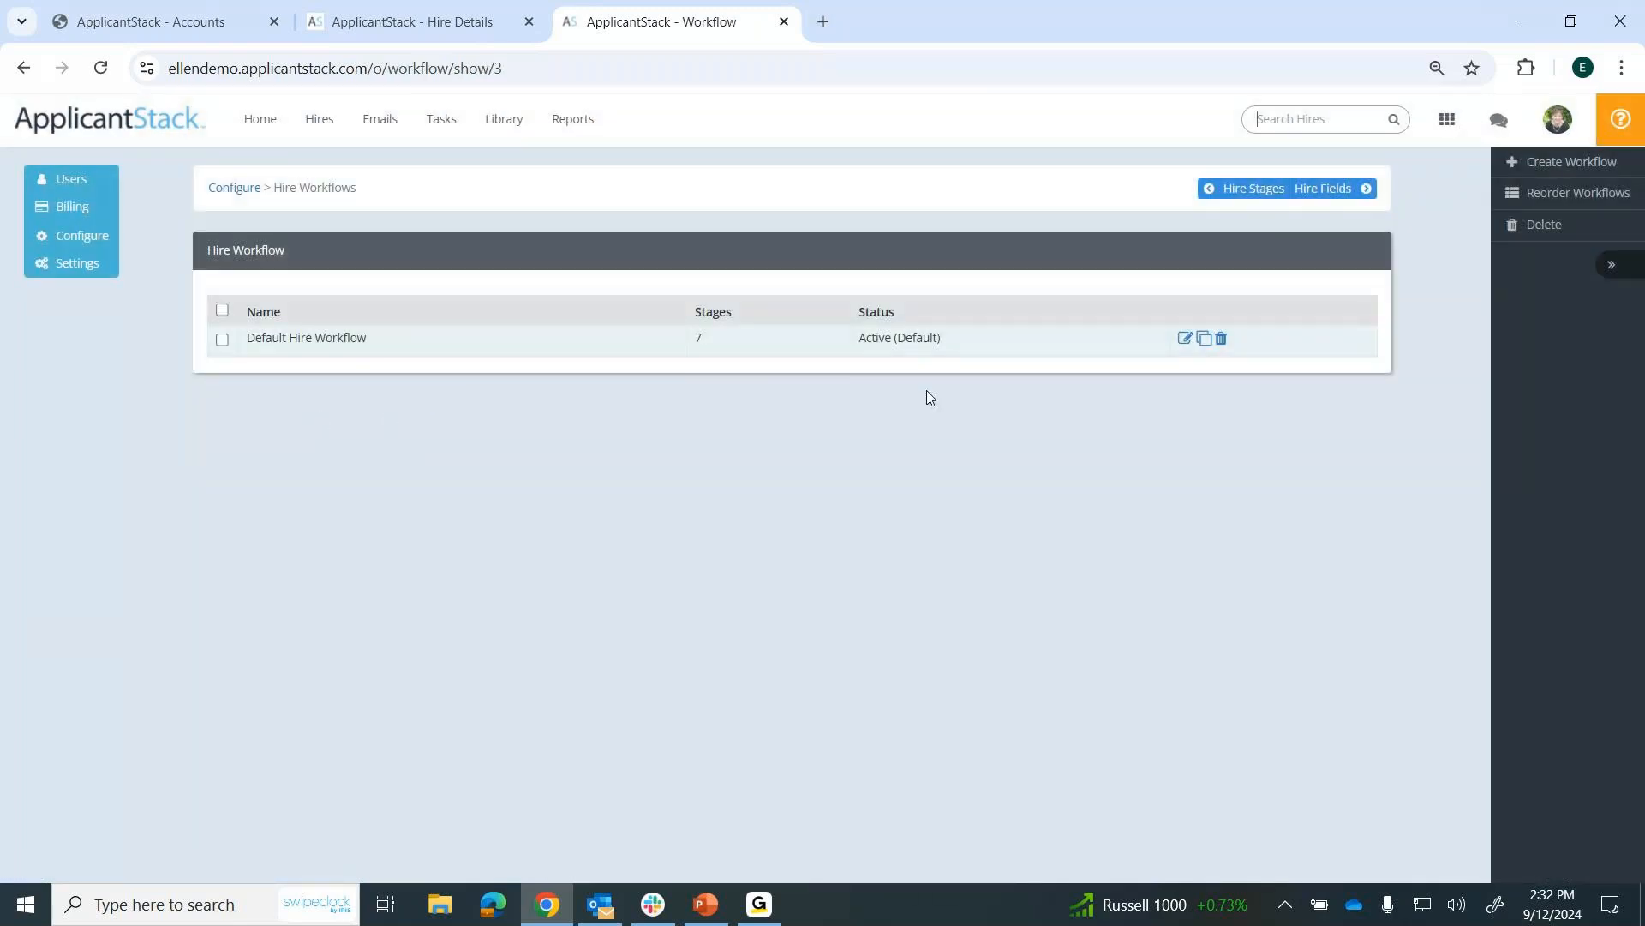
{"action": "left_click", "coordinate": [1185, 338]}
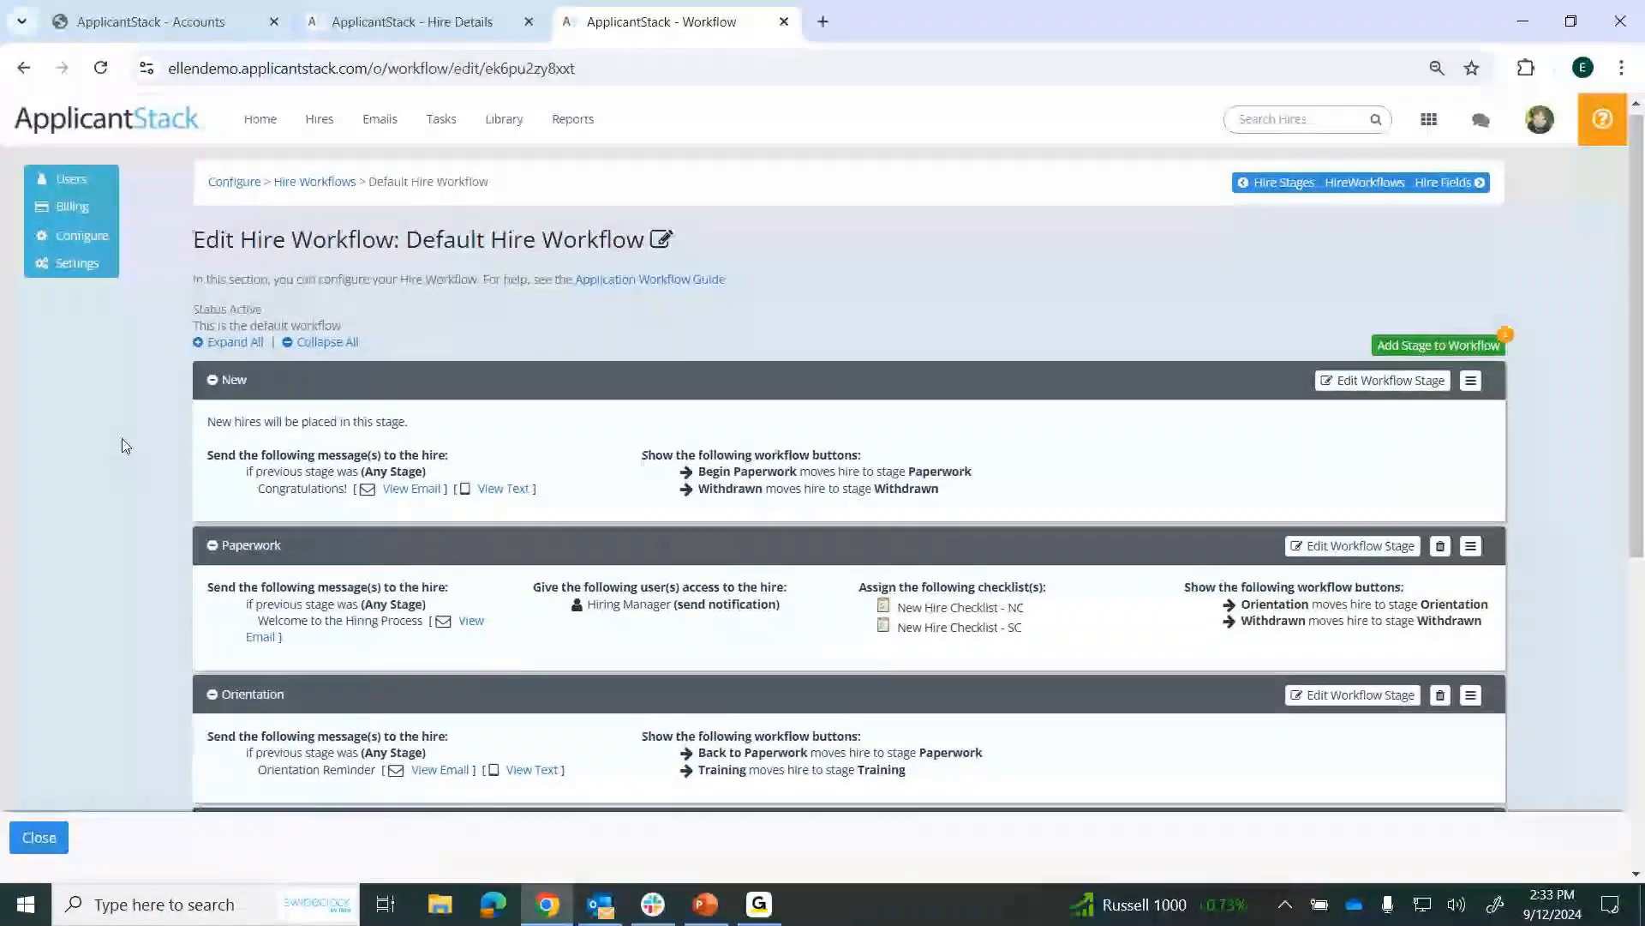
Review the workflow stages, previewing the Congratulations! email and text of the New stage and the Paperwork stage's welcome email.
{"action": "scroll", "coordinate": [122, 439], "scroll_direction": "down", "scroll_amount": 1}
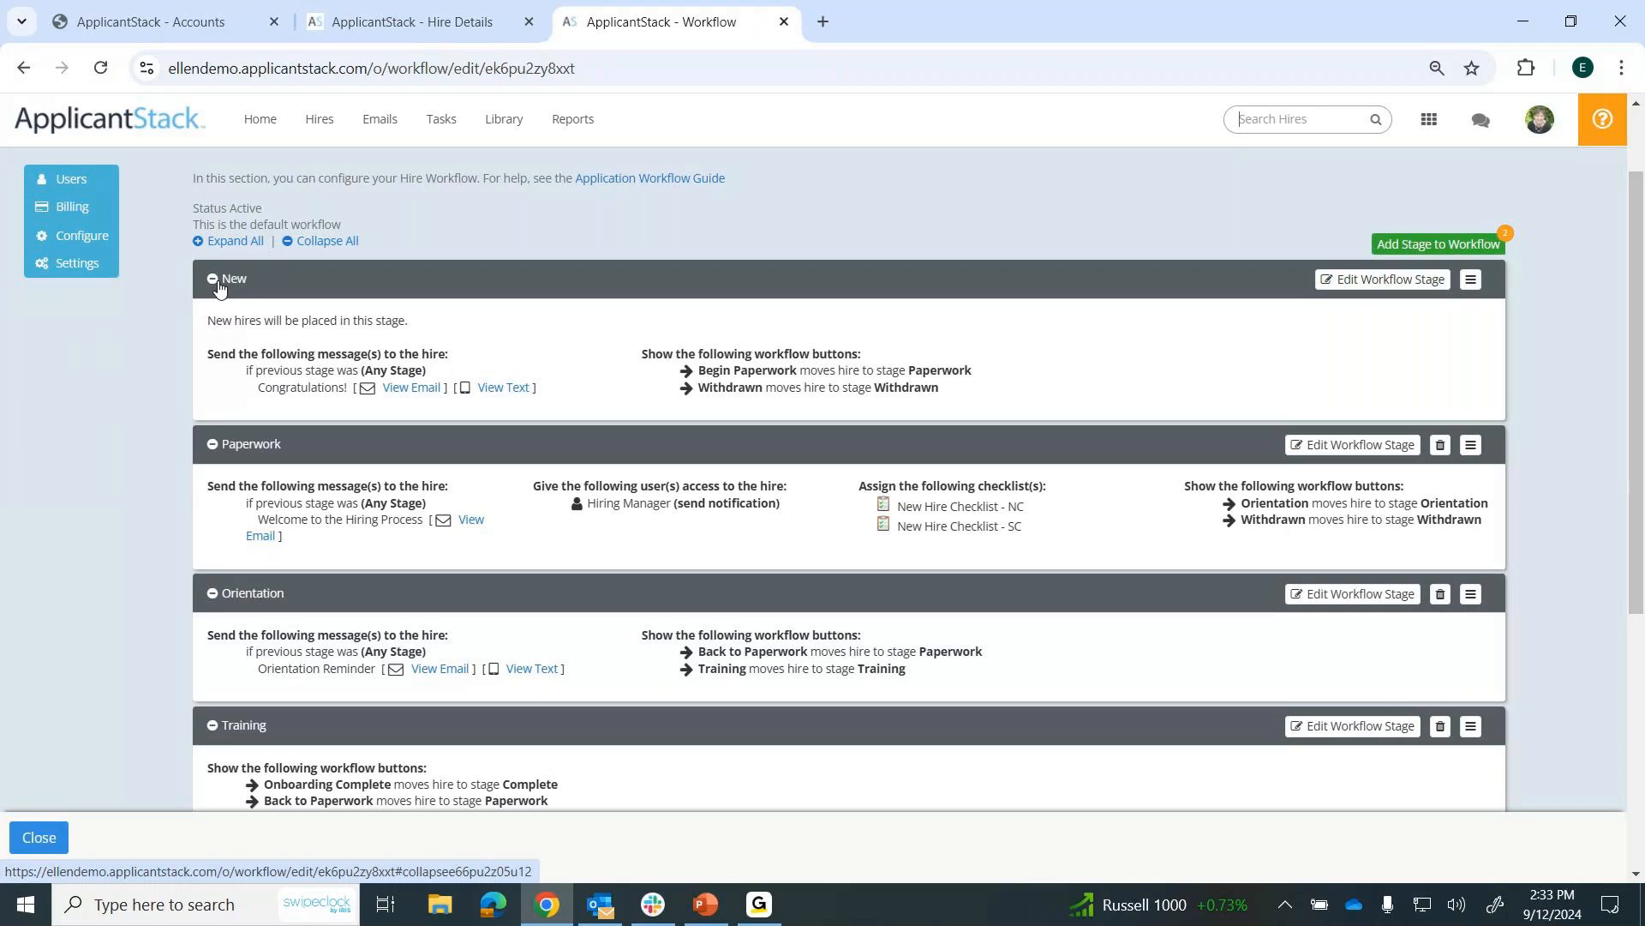
{"action": "left_click", "coordinate": [413, 388]}
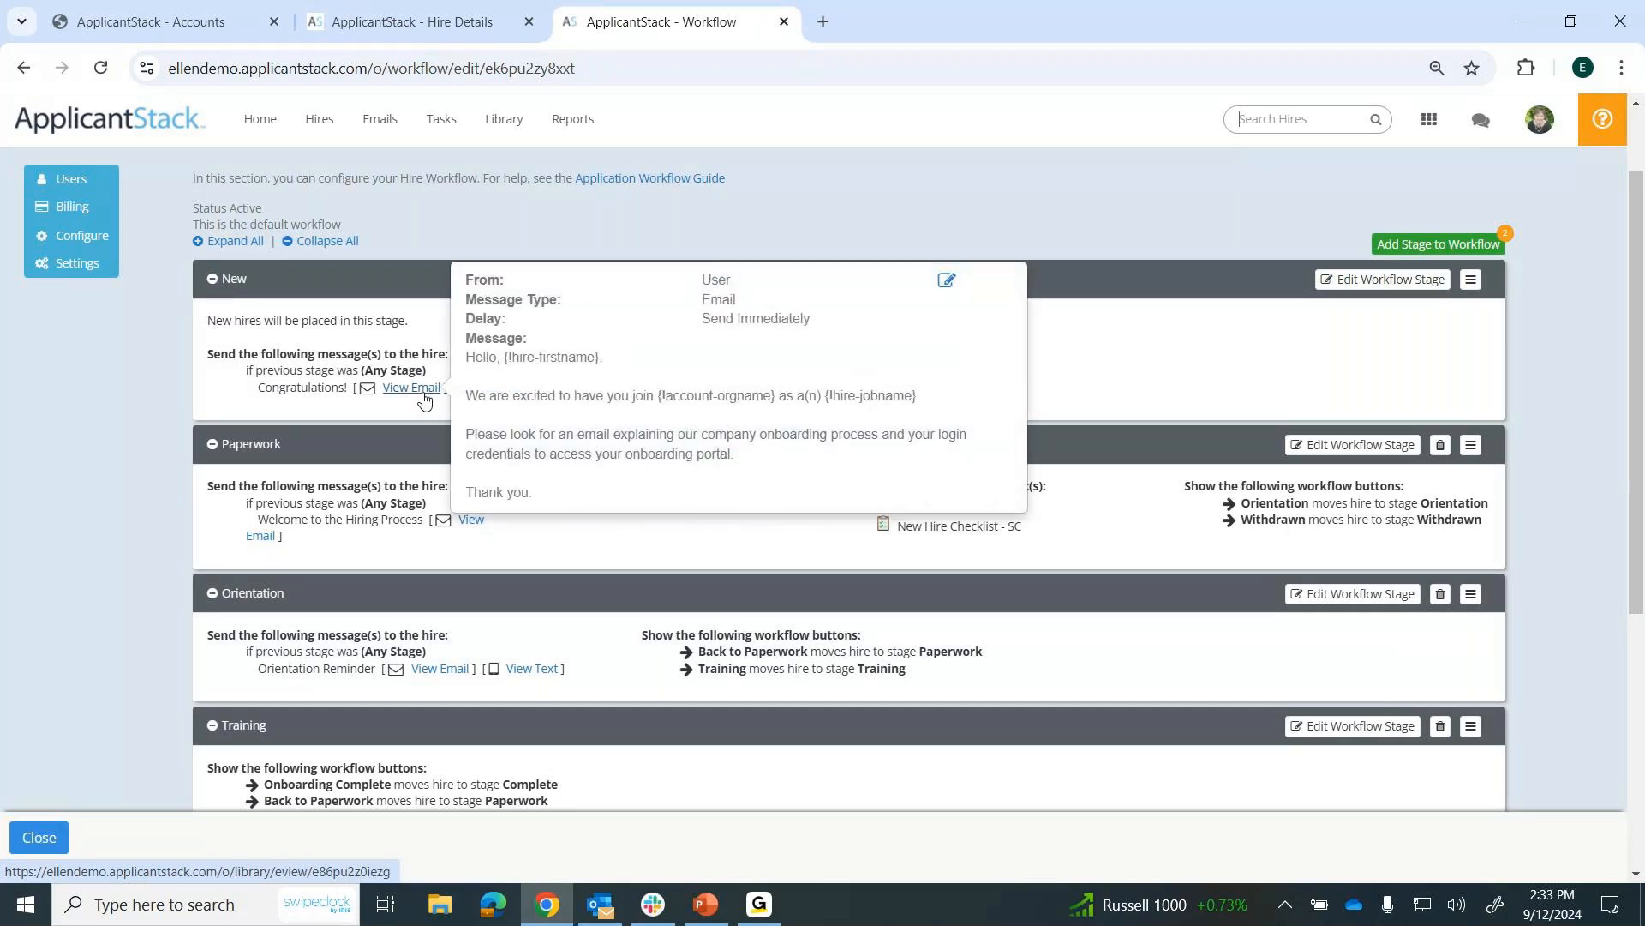
{"action": "left_click", "coordinate": [504, 390]}
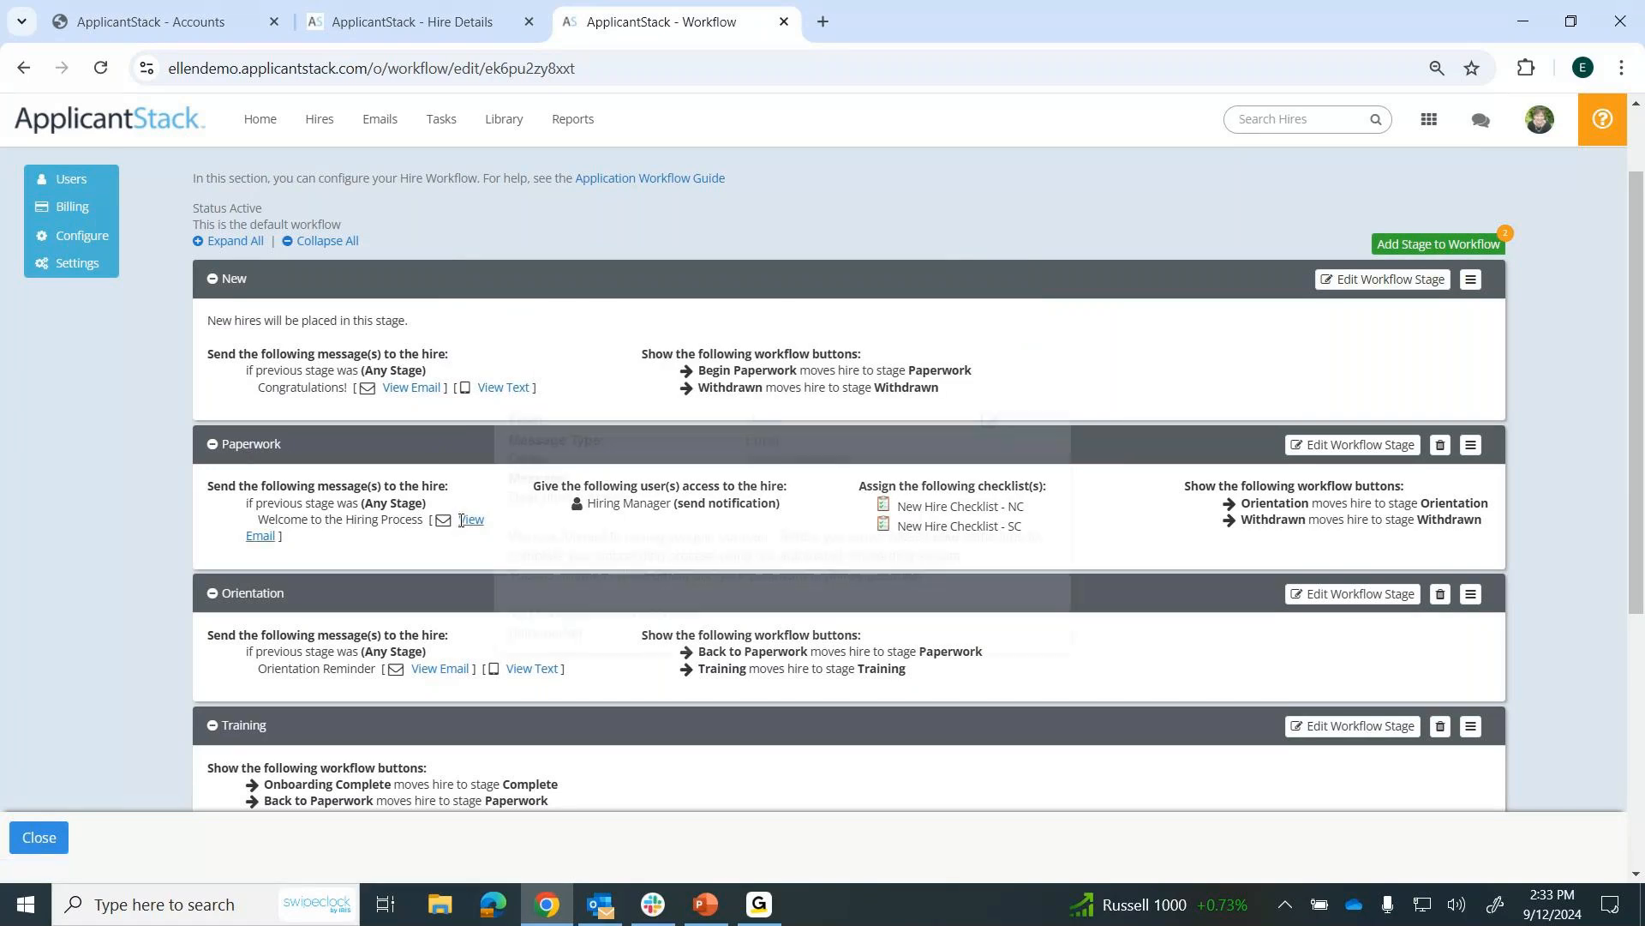
{"action": "mouse_move", "coordinate": [466, 528]}
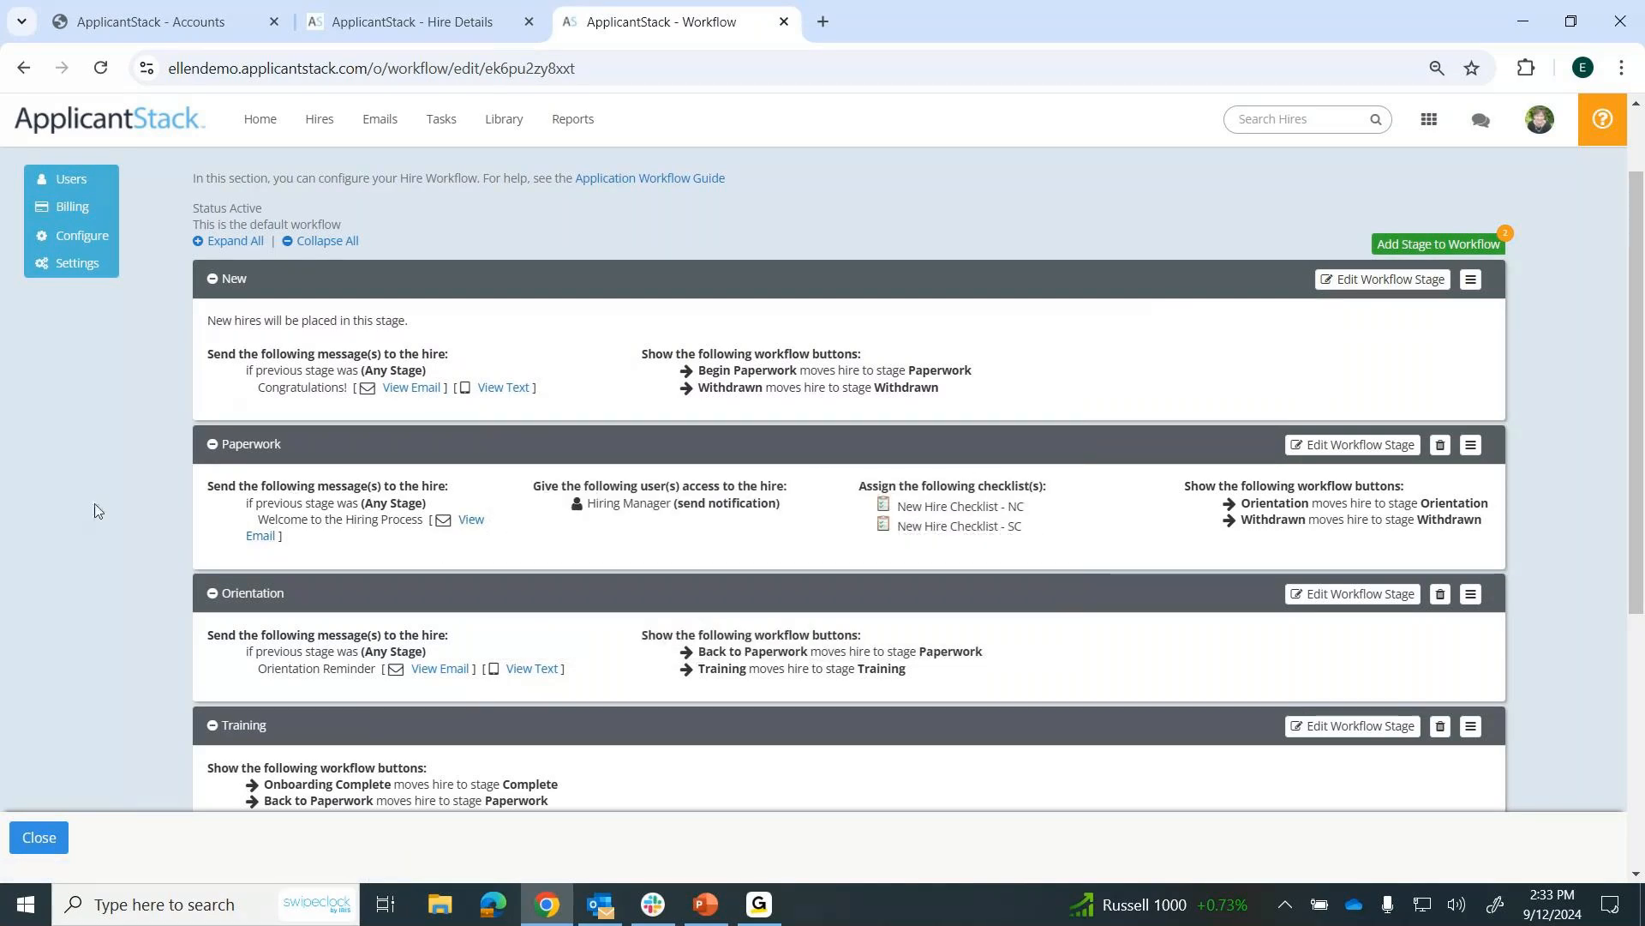
{"action": "scroll", "coordinate": [94, 510], "scroll_direction": "down", "scroll_amount": 3}
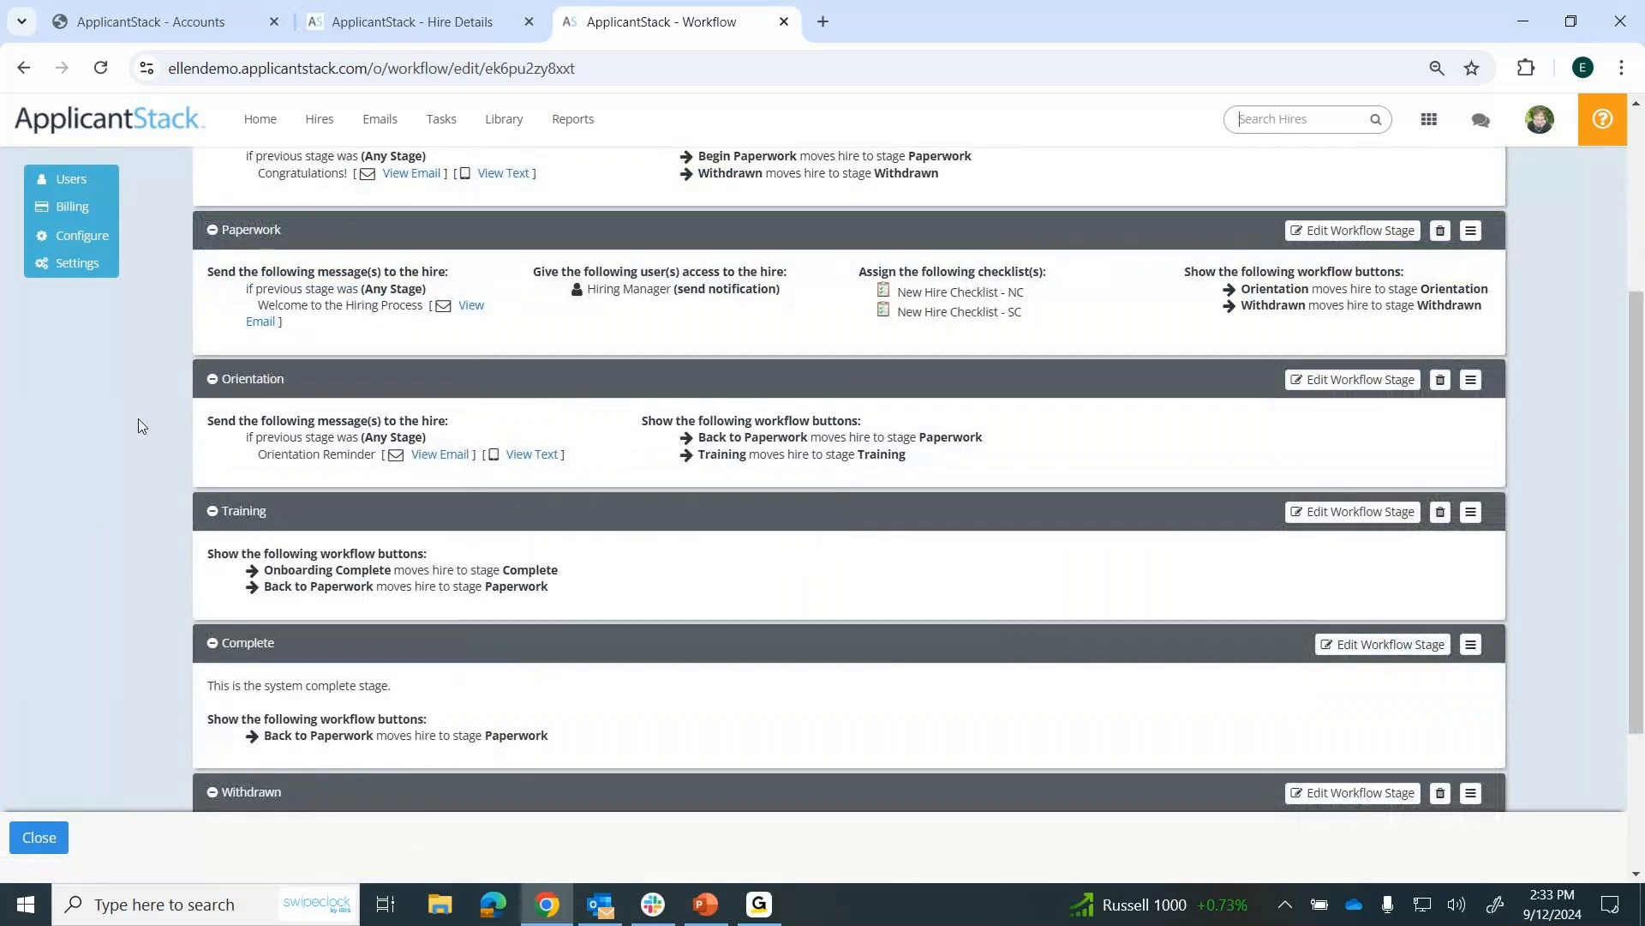
Open the New Hire Report from the saved reports and review its hire data.
{"action": "left_click", "coordinate": [260, 121]}
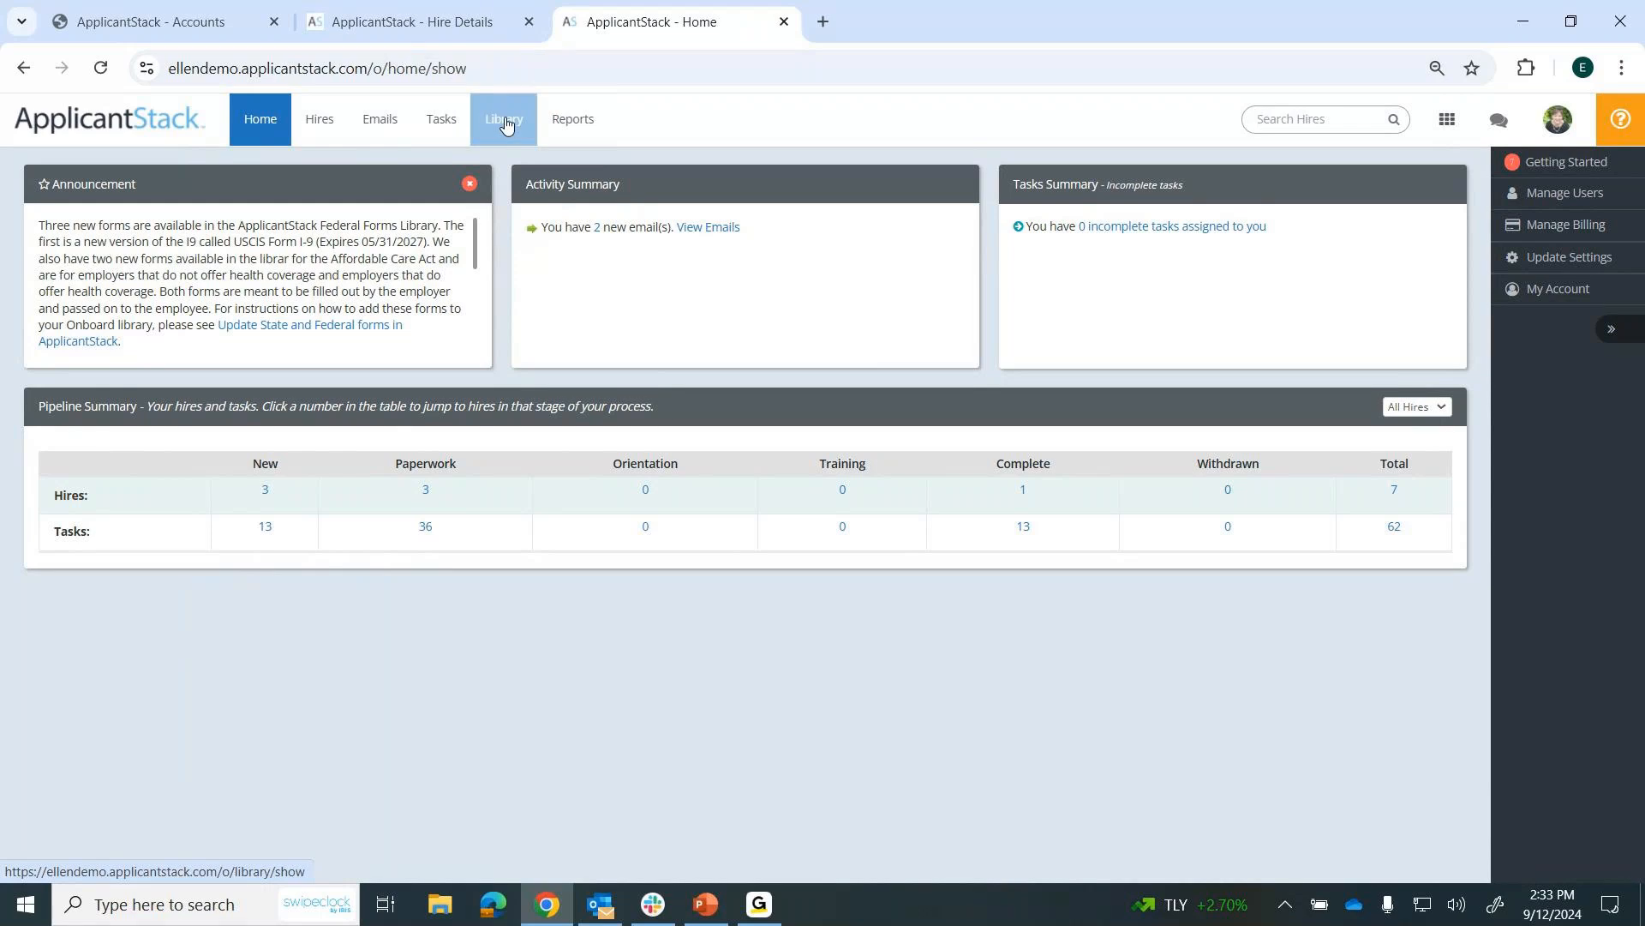
{"action": "left_click", "coordinate": [569, 125]}
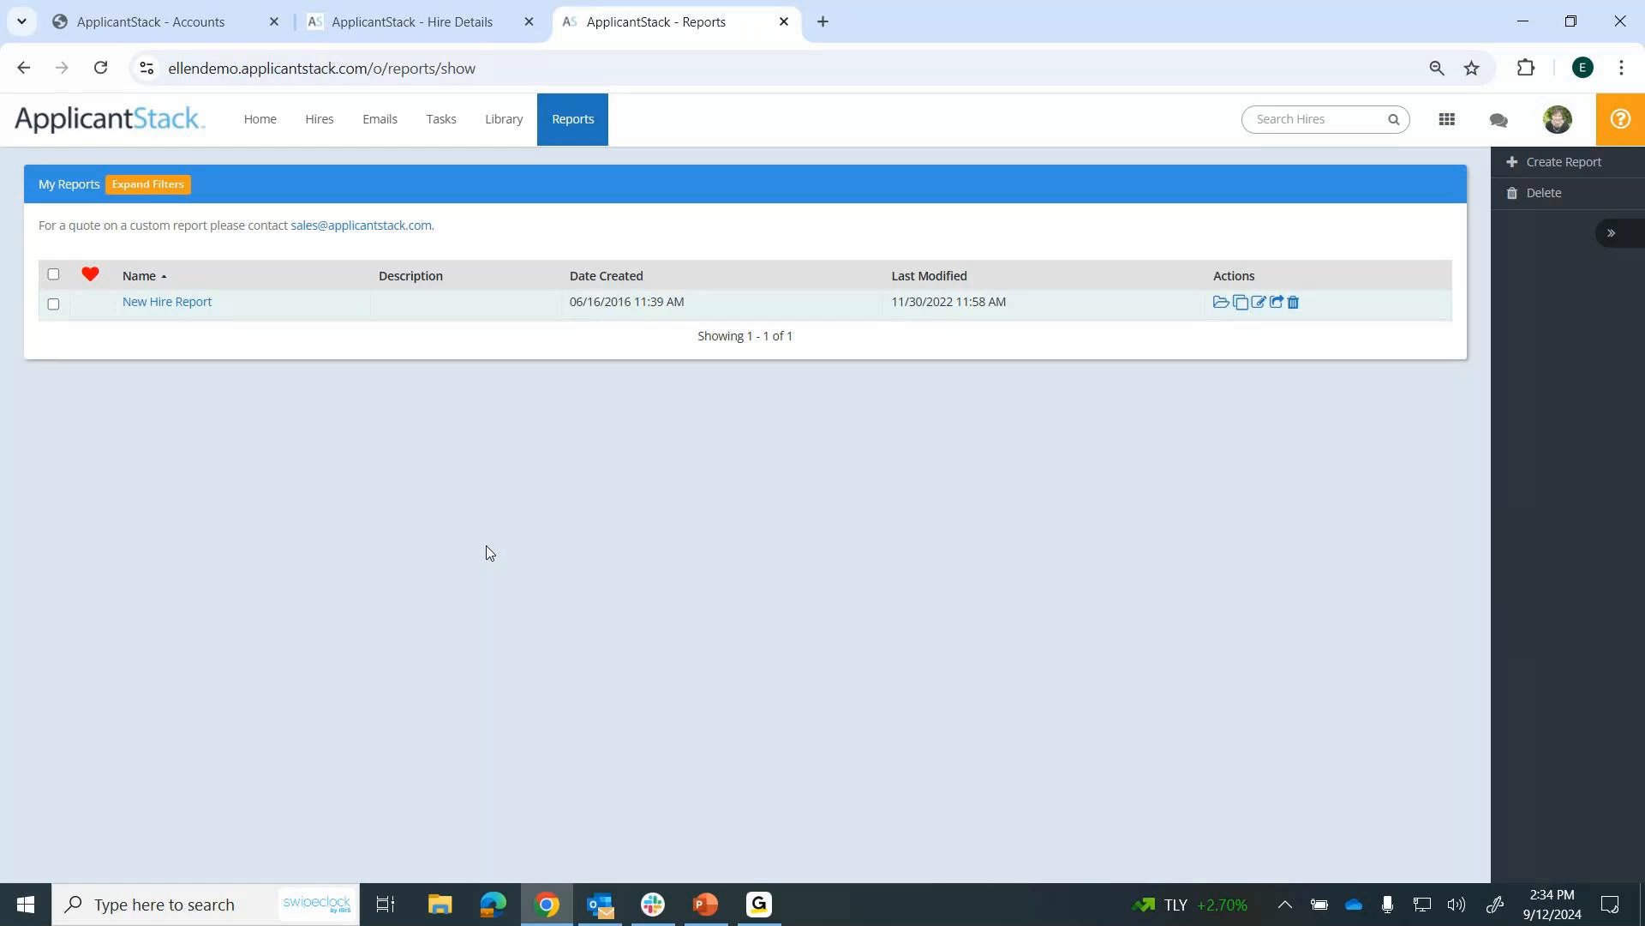
{"action": "left_click", "coordinate": [141, 305]}
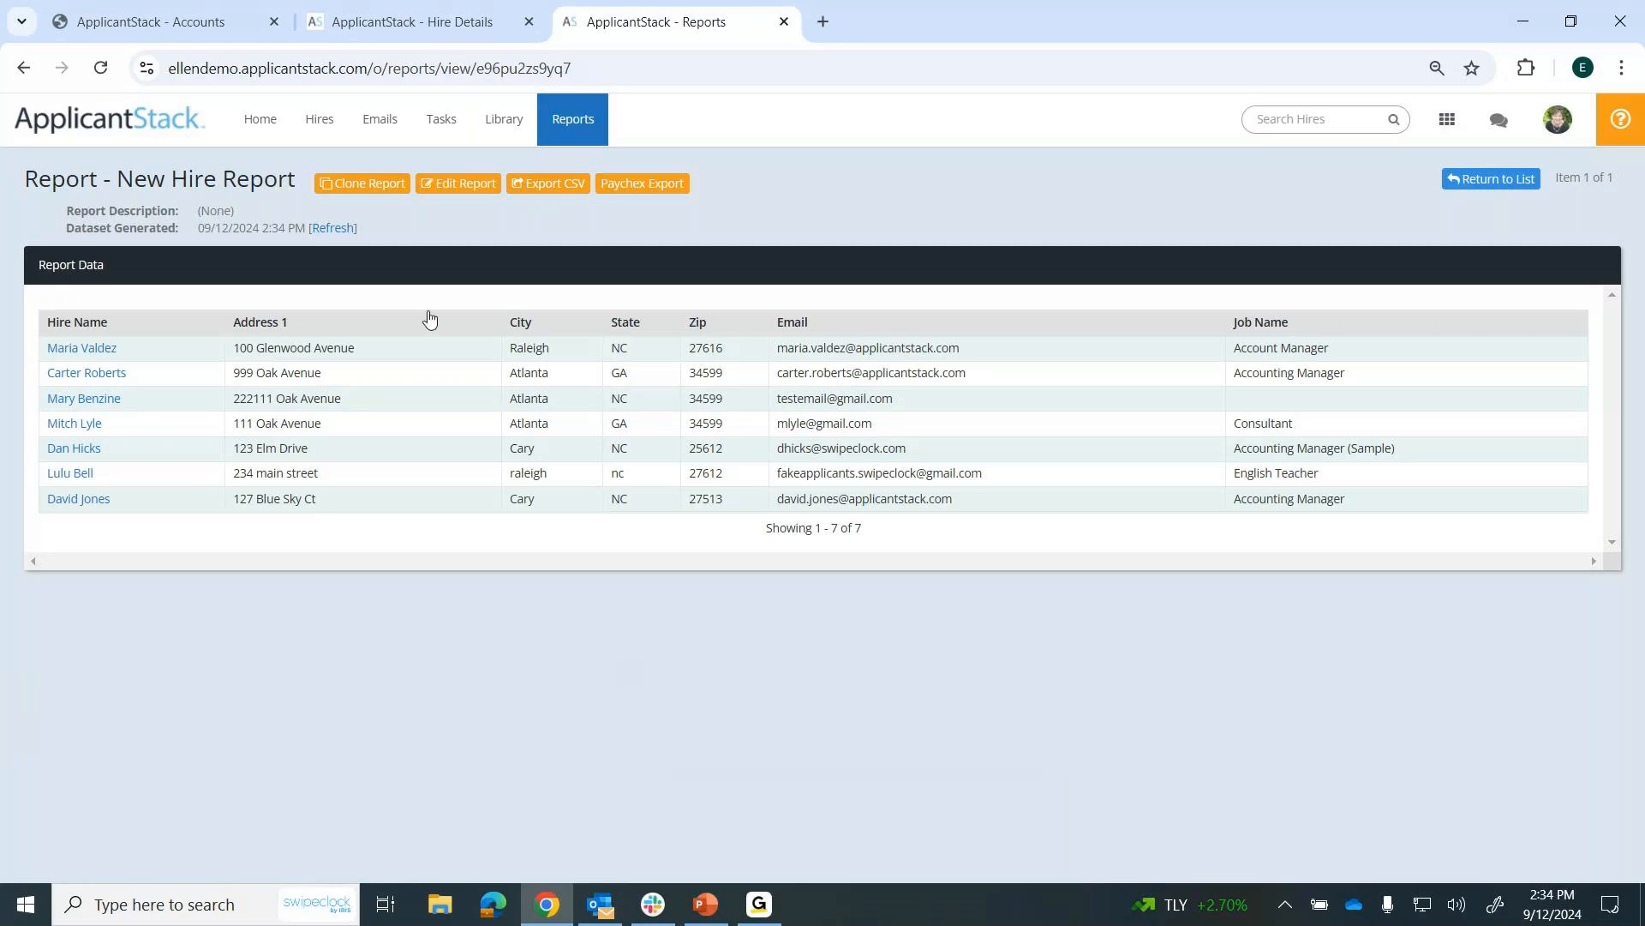
Open the company settings from the home page and examine the Hire Portal's instructions and logo.
{"action": "left_click", "coordinate": [261, 126]}
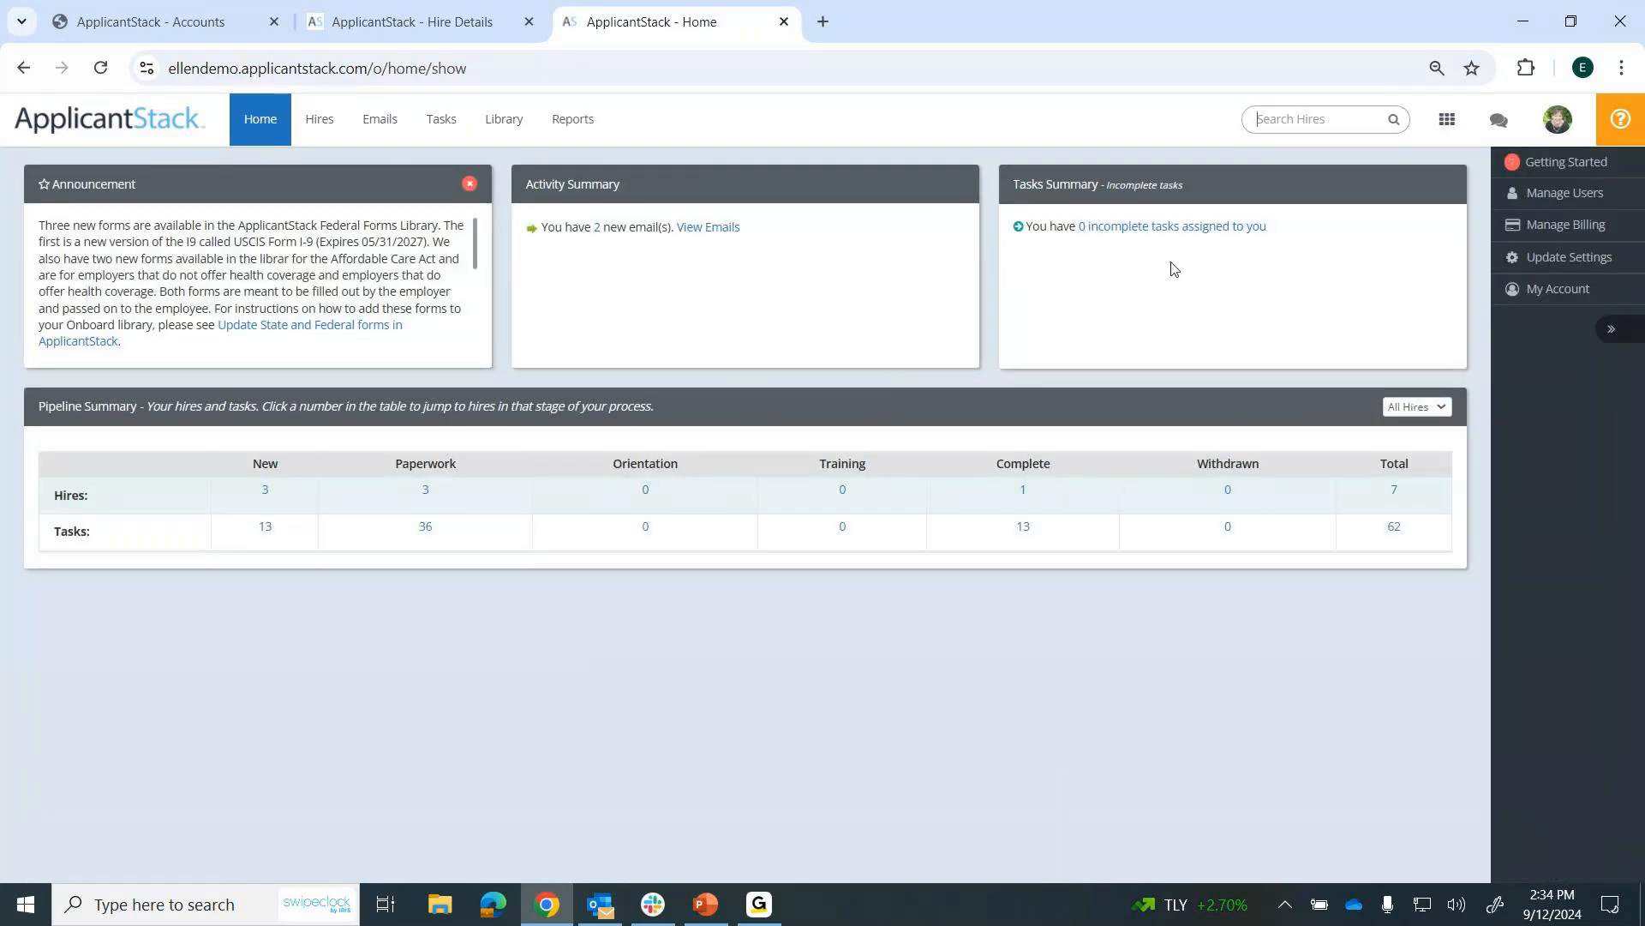
{"action": "left_click", "coordinate": [1555, 260]}
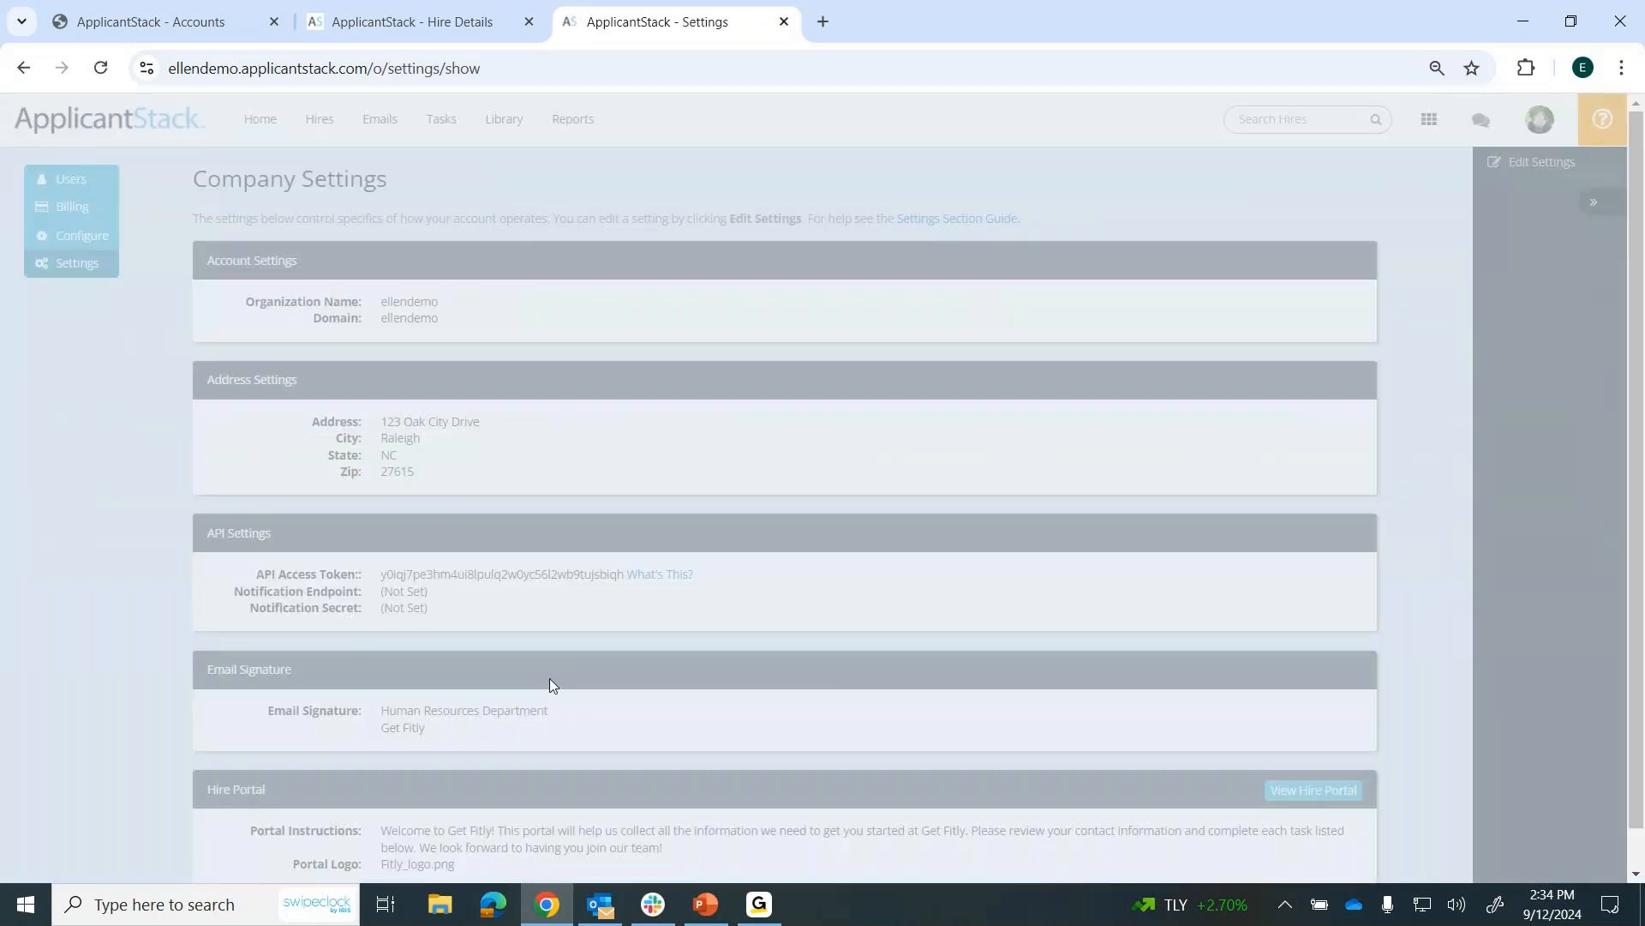
{"action": "scroll", "coordinate": [519, 705], "scroll_direction": "down", "scroll_amount": 1}
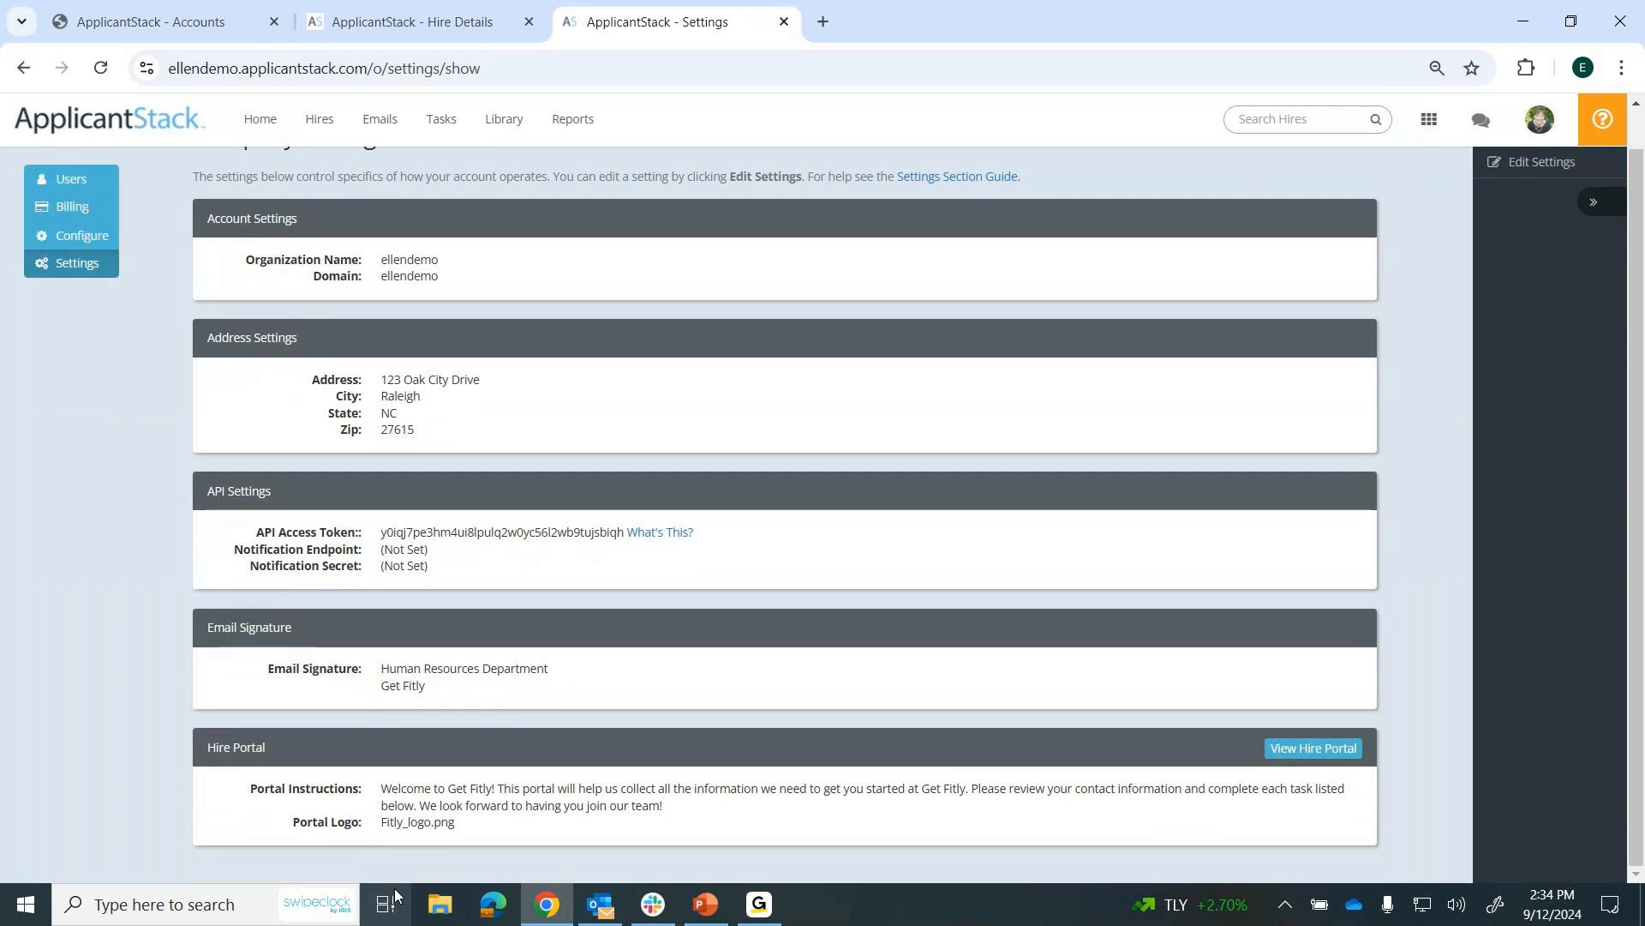
{"action": "left_click_drag", "start_coordinate": [380, 787], "coordinate": [698, 819]}
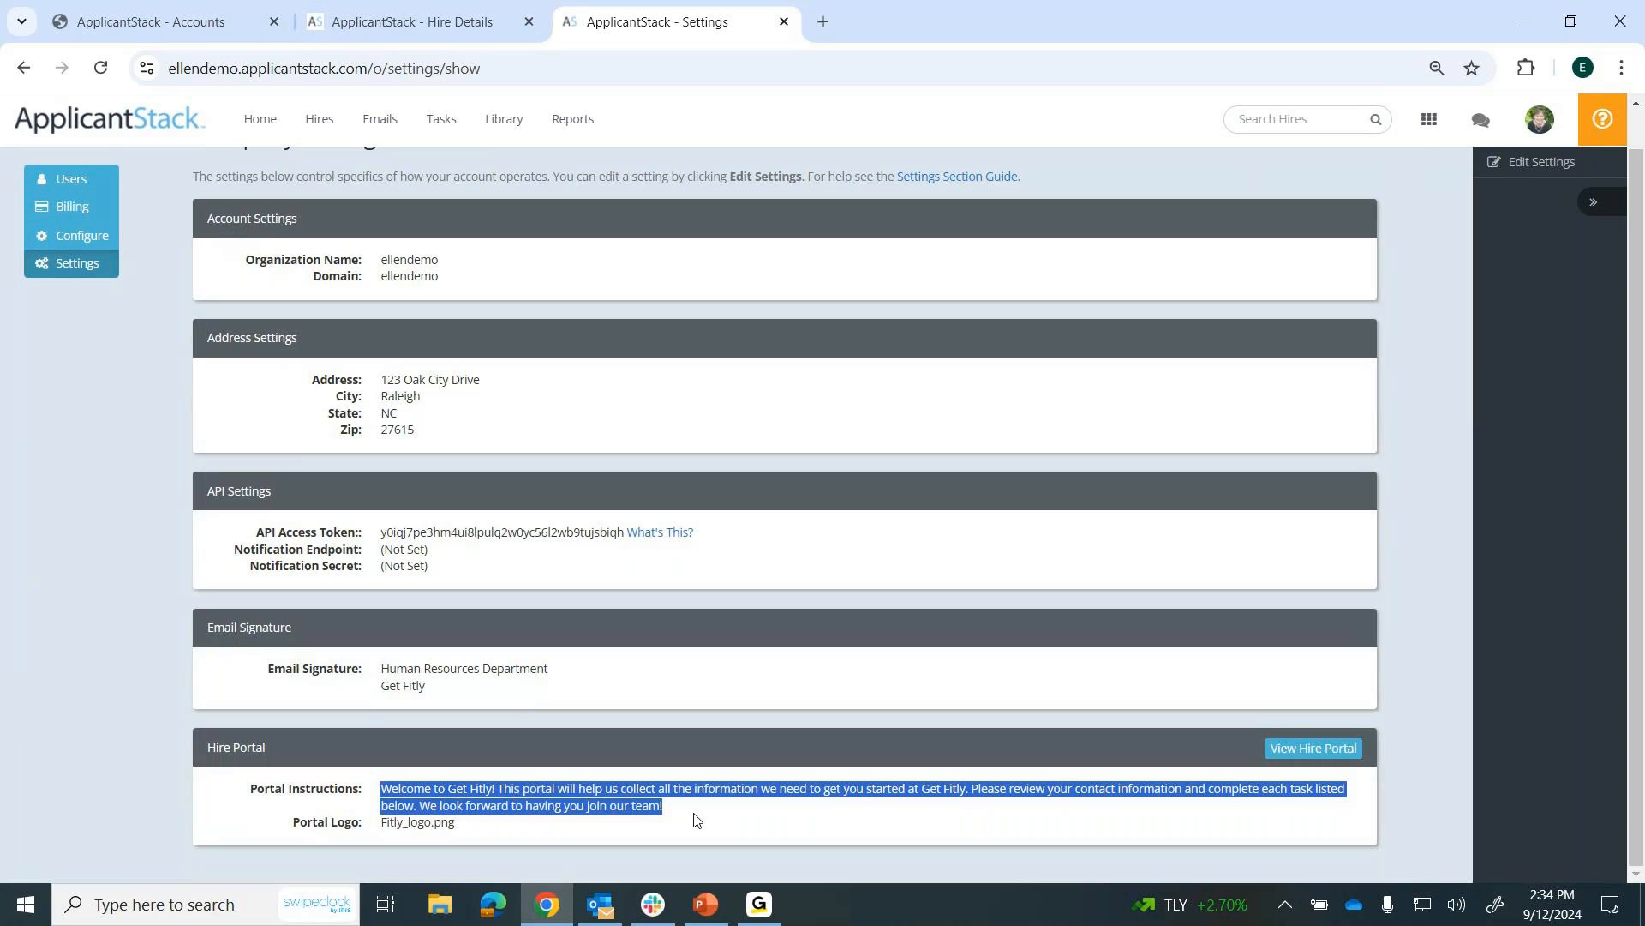
{"action": "left_click", "coordinate": [695, 820]}
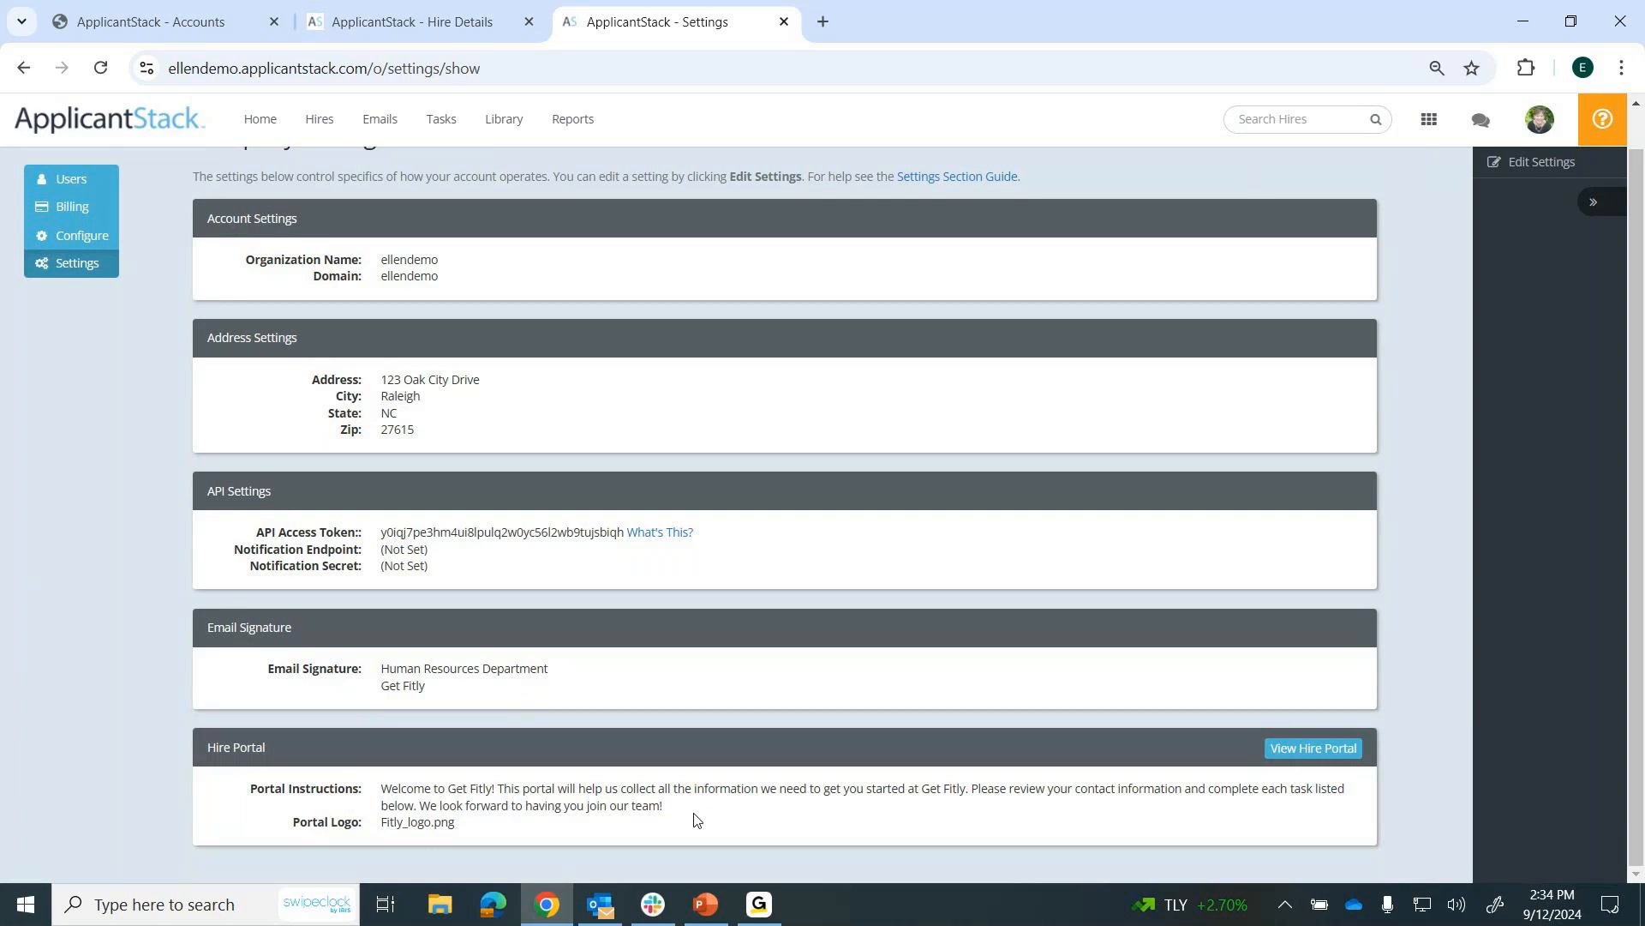
{"action": "left_click_drag", "start_coordinate": [466, 825], "coordinate": [378, 824]}
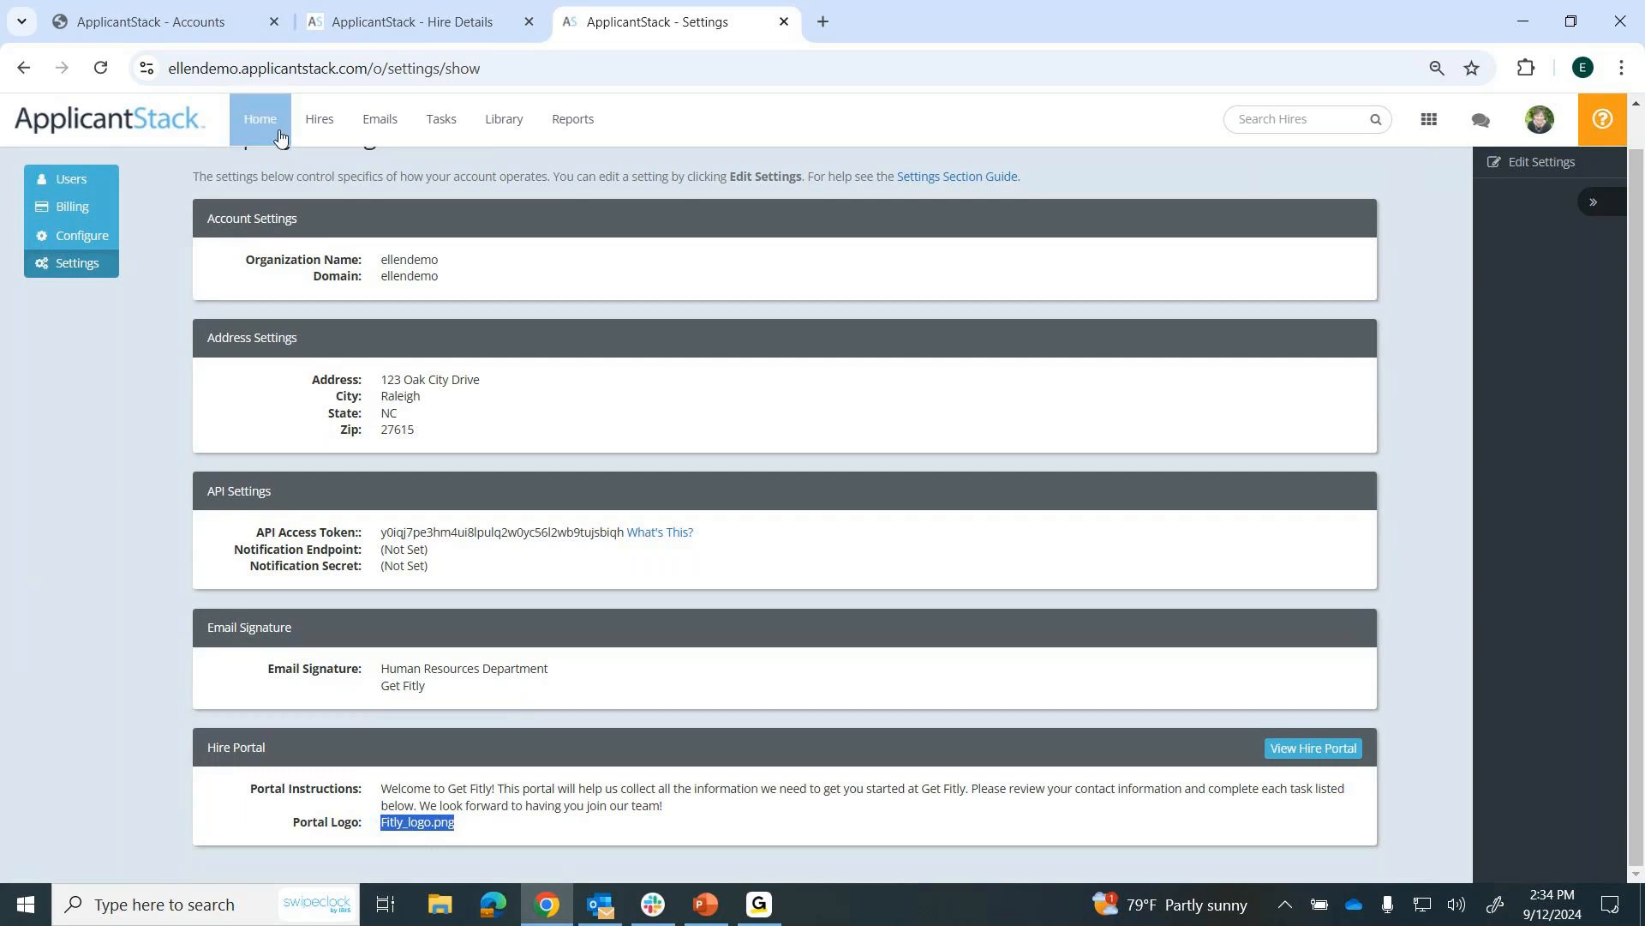
Open the USCIS Form I-9 Employment Eligibility Verification template from the library for editing.
{"action": "left_click", "coordinate": [268, 127]}
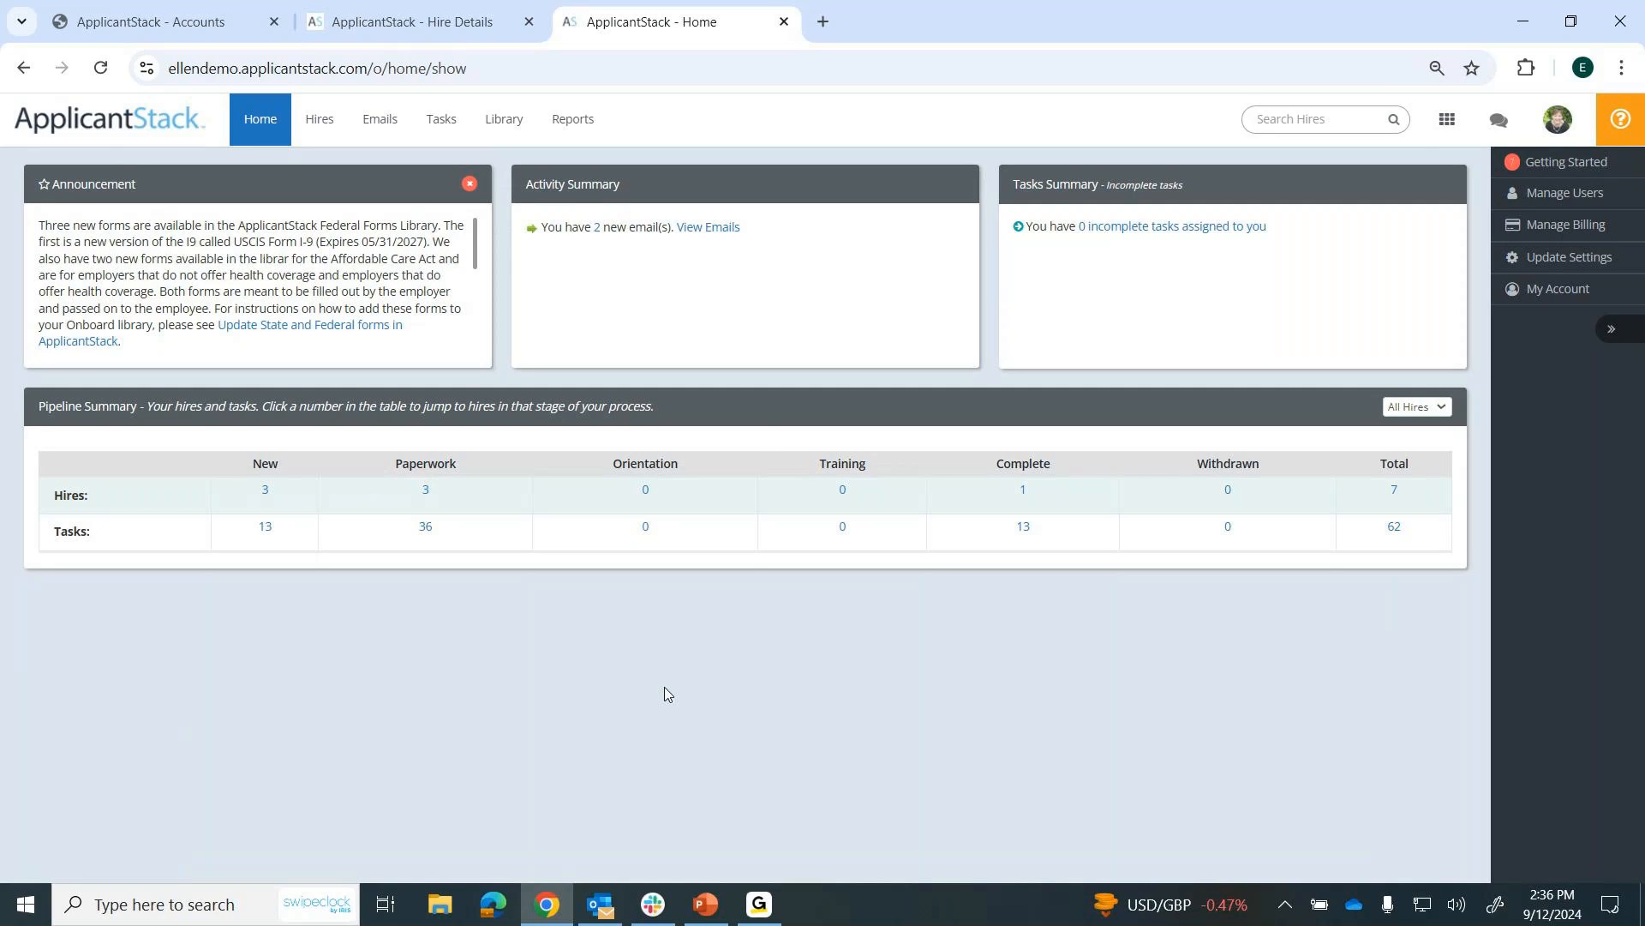
{"action": "left_click", "coordinate": [507, 124]}
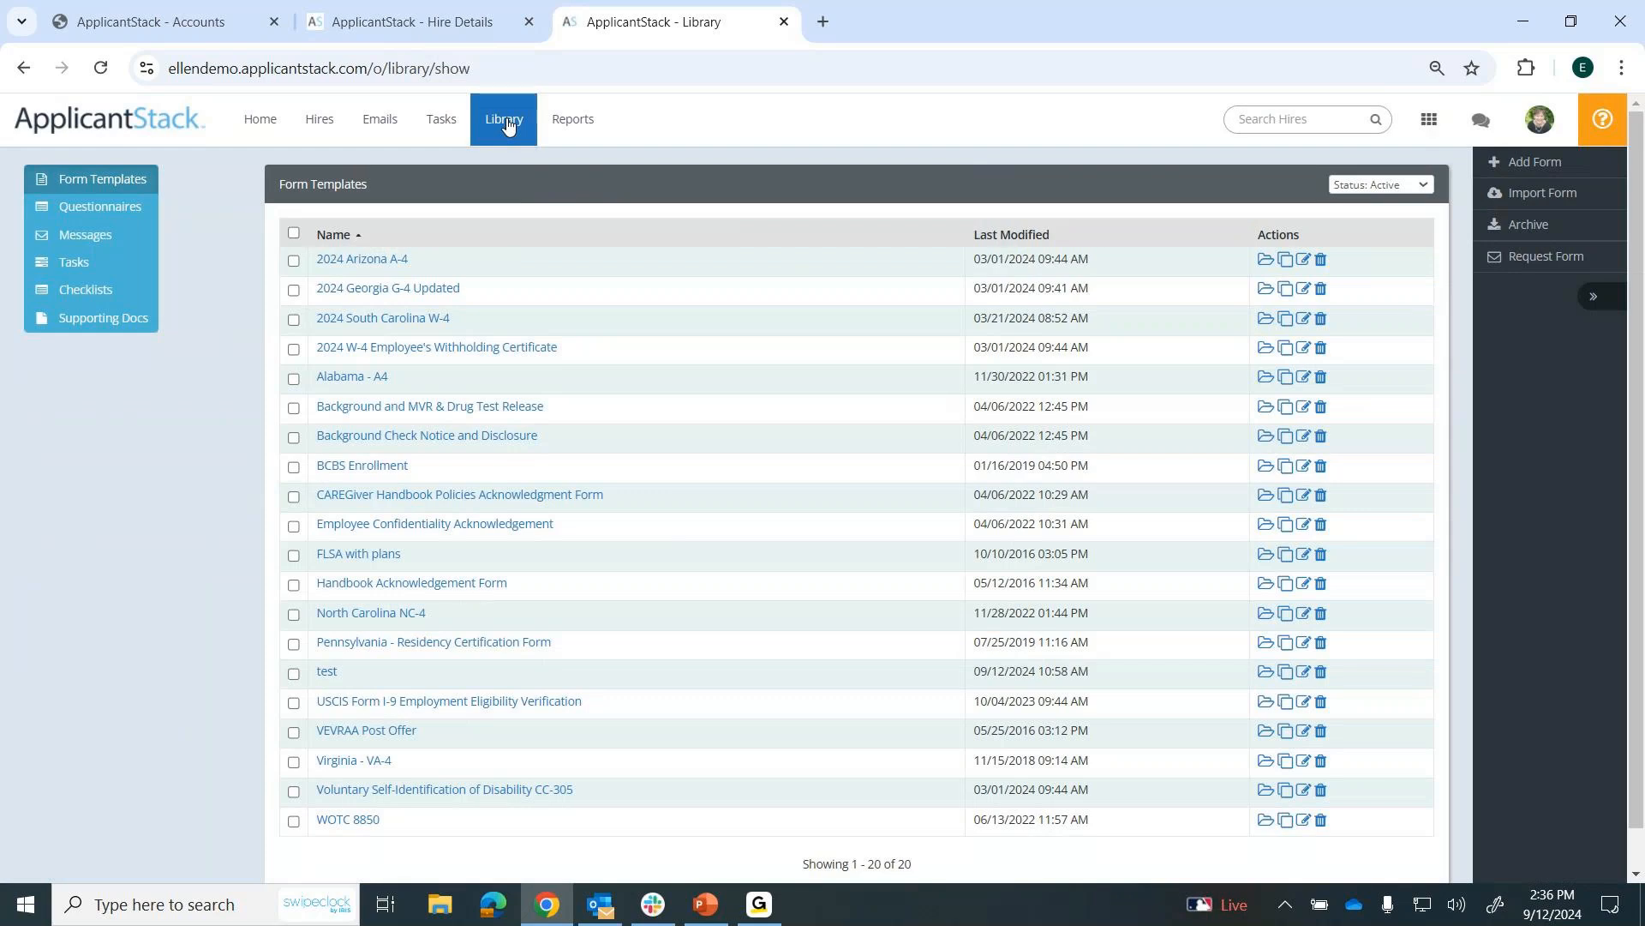
{"action": "scroll", "coordinate": [525, 587], "scroll_direction": "down", "scroll_amount": 1}
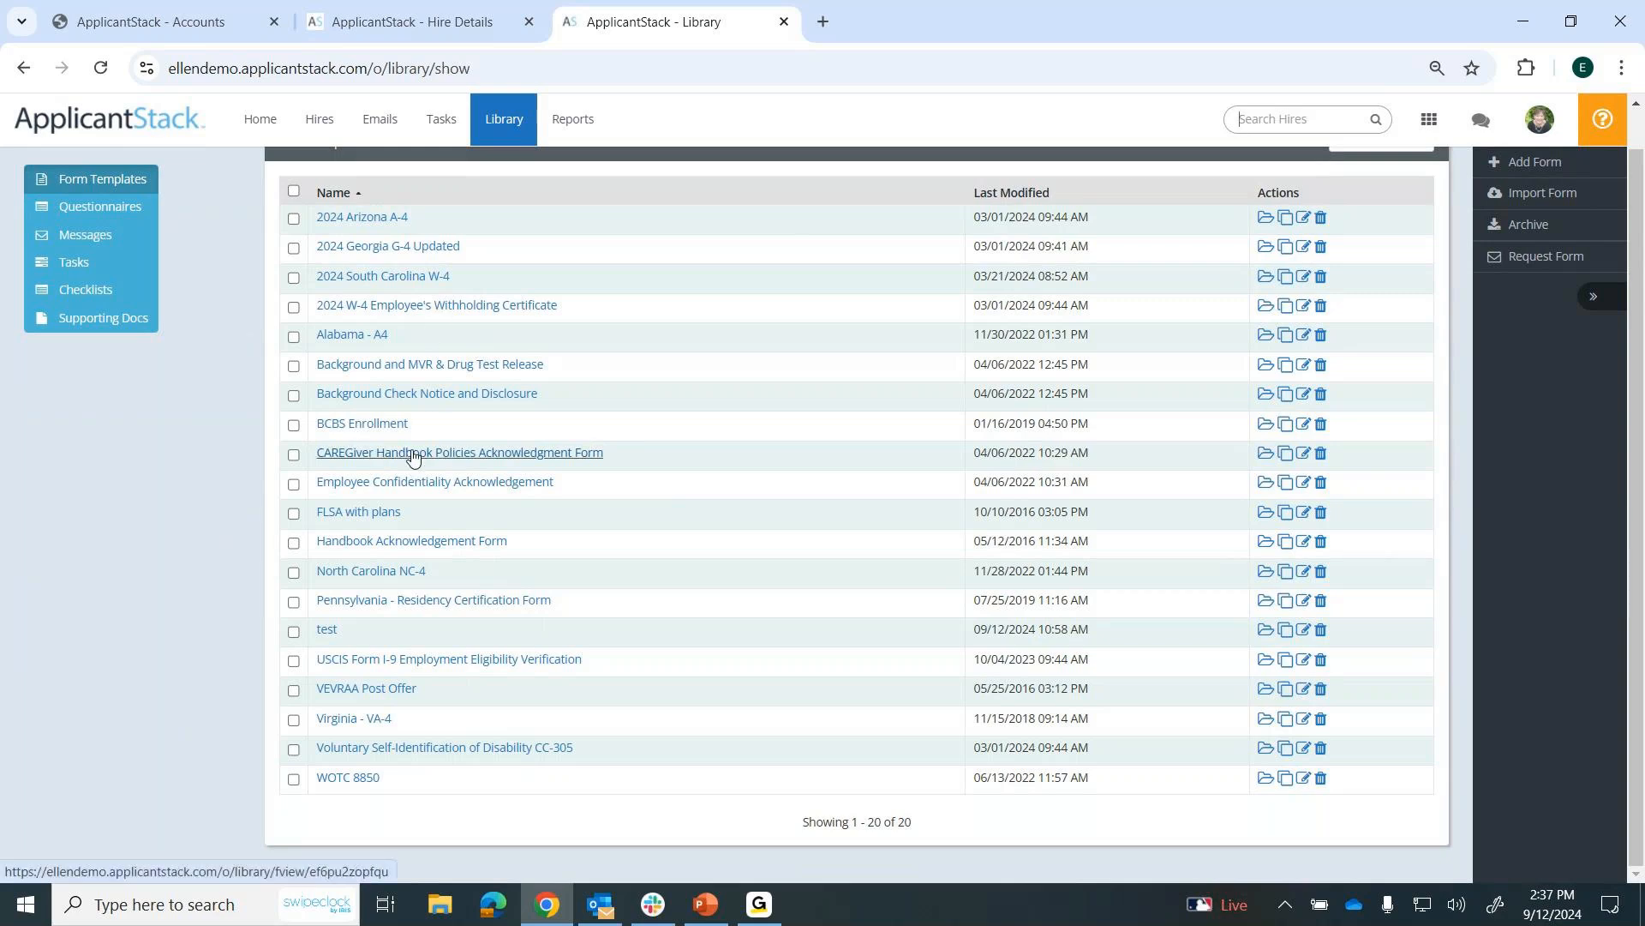
{"action": "left_click", "coordinate": [365, 667]}
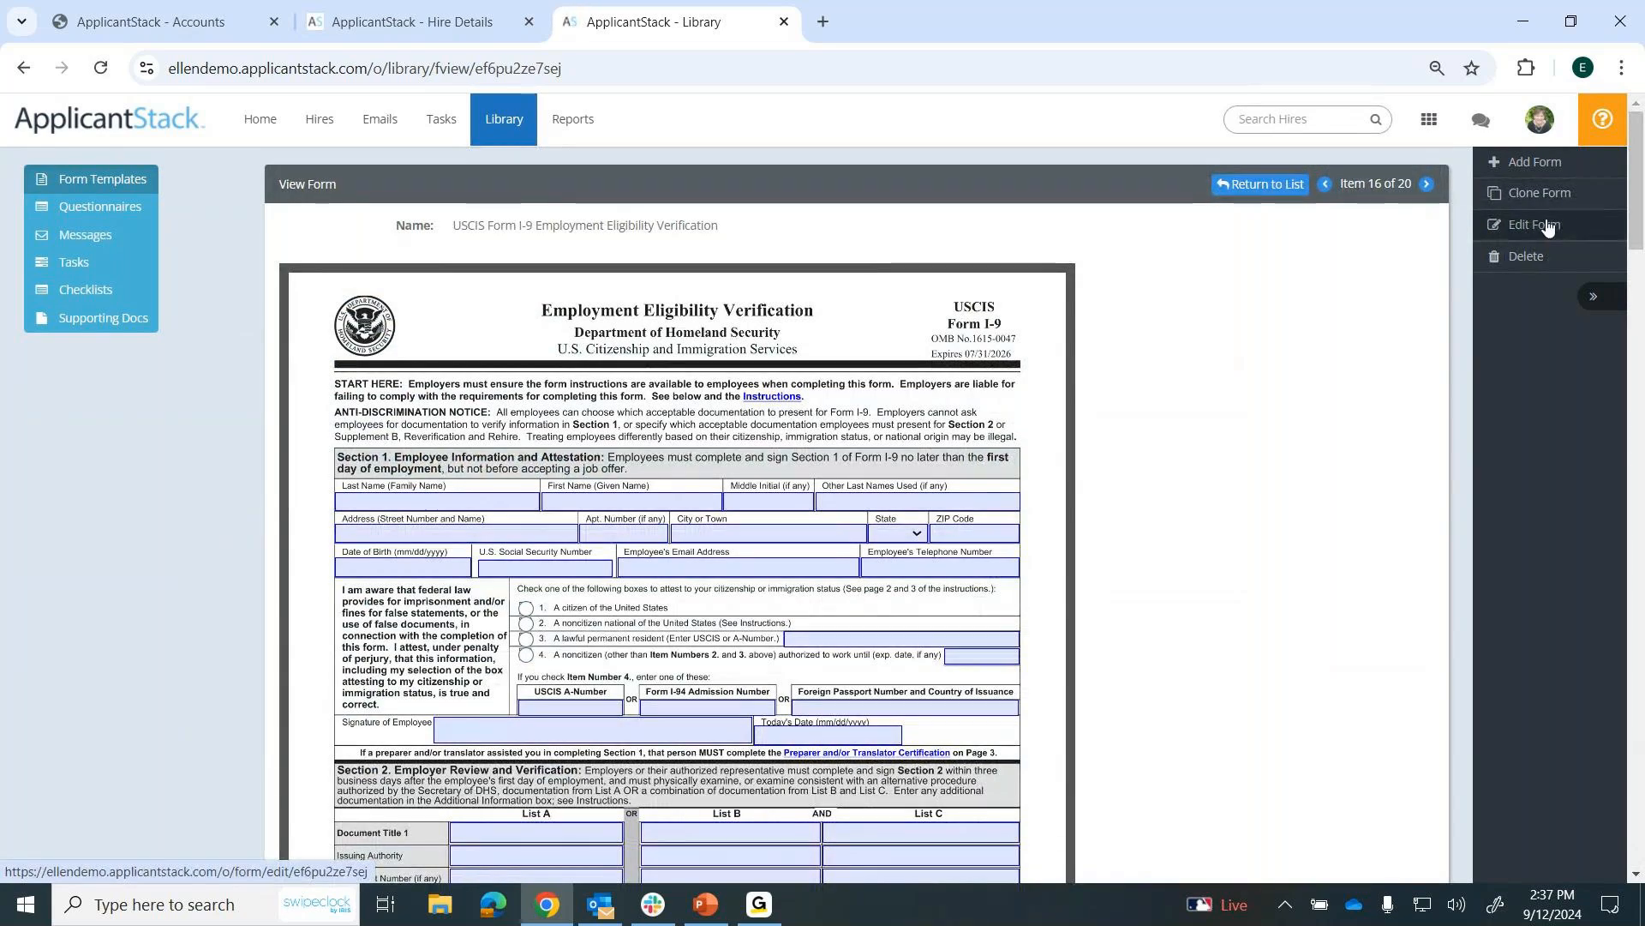
{"action": "left_click", "coordinate": [1521, 227]}
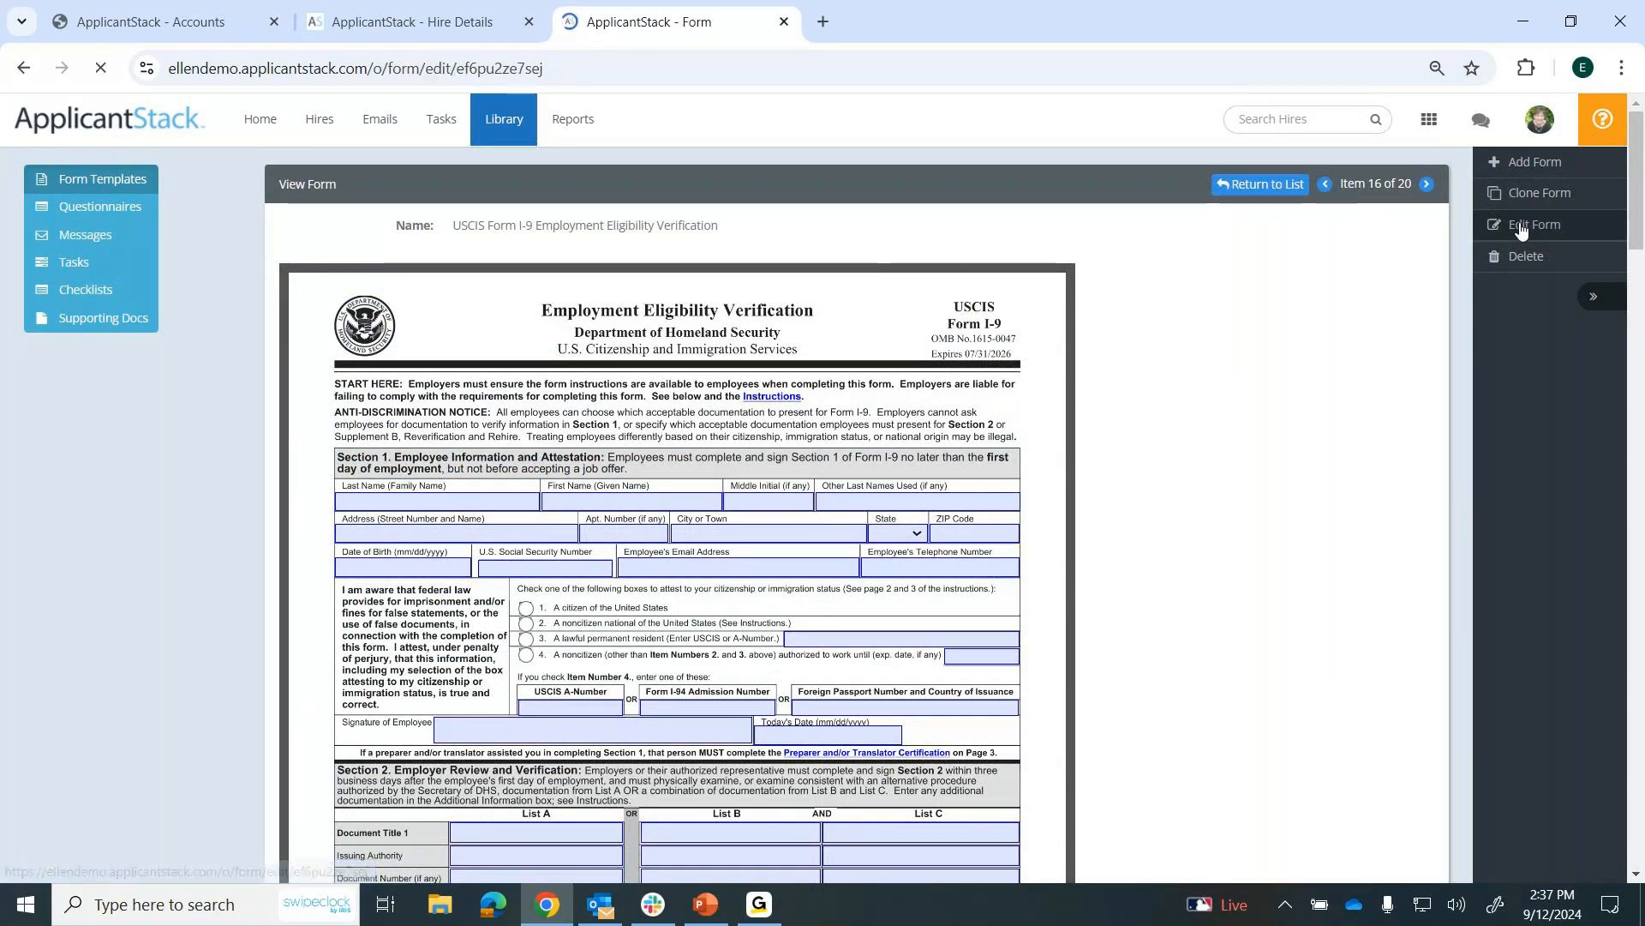
Examine the Last Name (Family Name) field's settings and available autofill merge codes on the I-9 form, closing them without saving.
{"action": "scroll", "coordinate": [1347, 532], "scroll_direction": "down", "scroll_amount": 4}
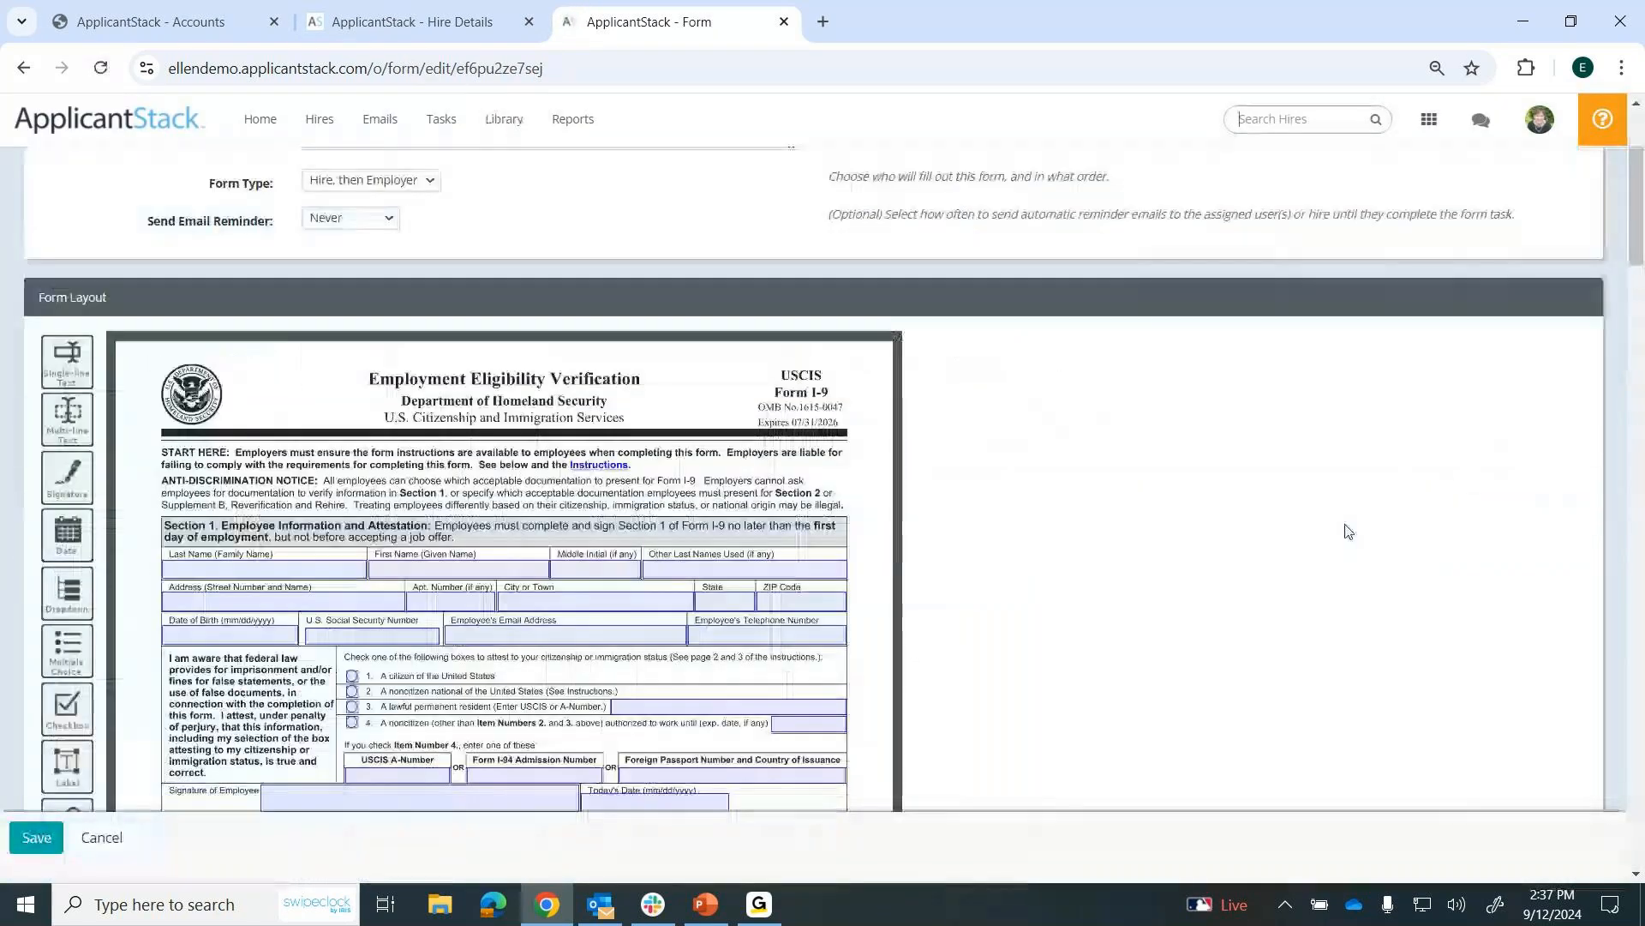
{"action": "scroll", "coordinate": [1345, 531], "scroll_direction": "down", "scroll_amount": 1}
{"action": "double_click", "coordinate": [264, 377]}
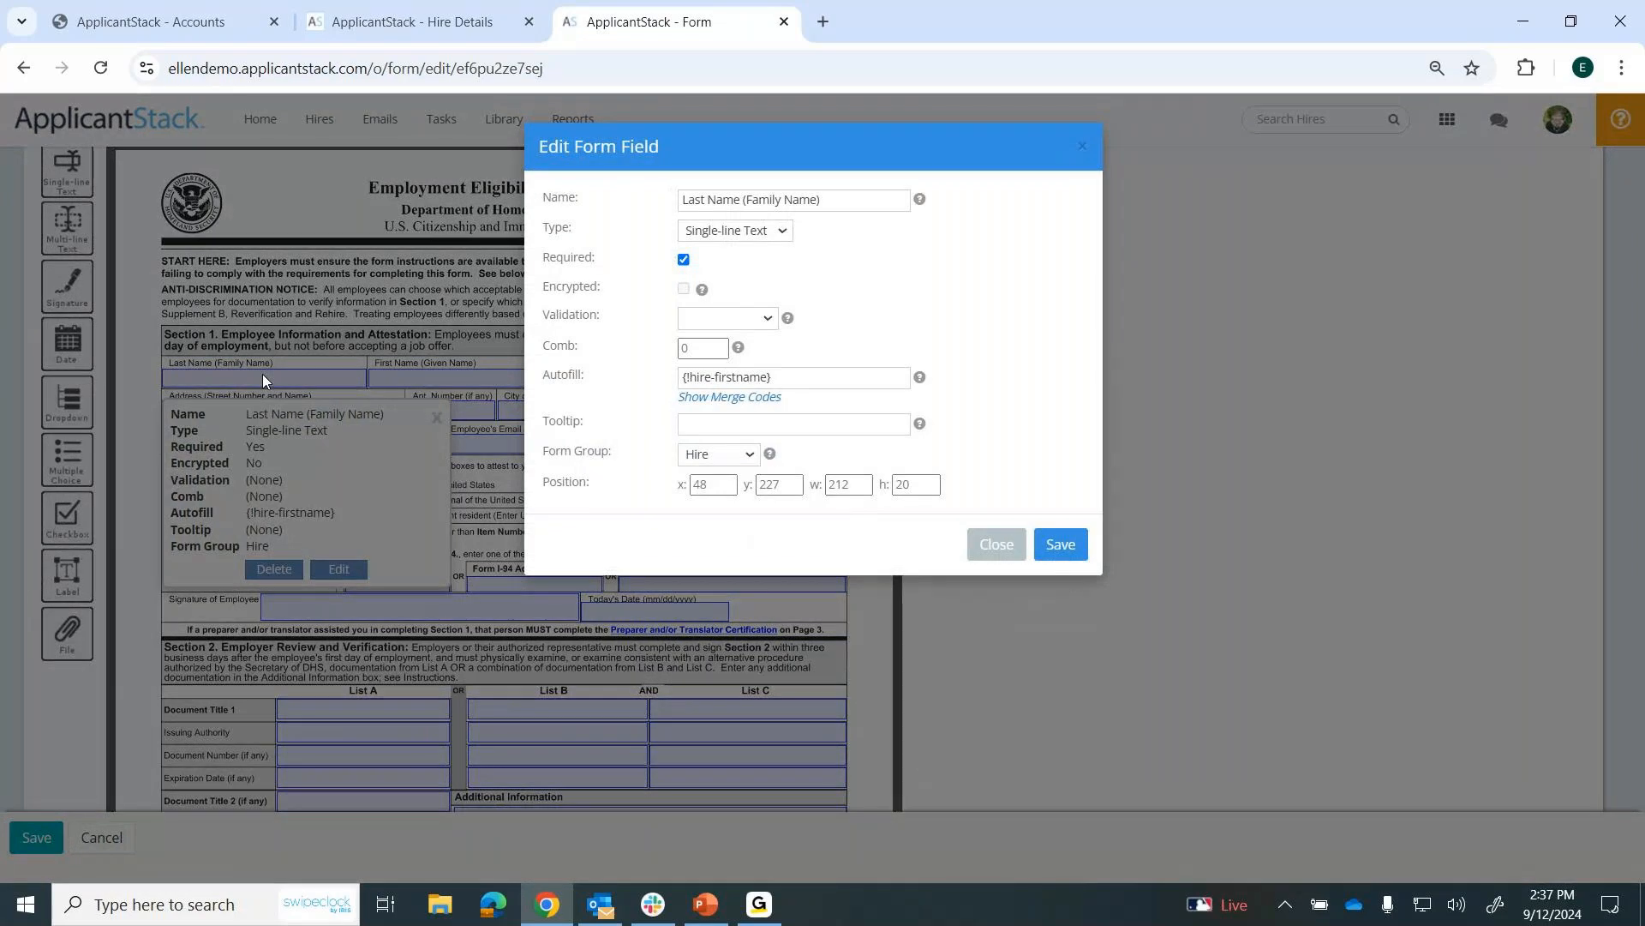
{"action": "left_click_drag", "start_coordinate": [588, 376], "coordinate": [562, 397]}
{"action": "left_click", "coordinate": [562, 397]}
{"action": "left_click", "coordinate": [765, 401]}
{"action": "scroll", "coordinate": [761, 438], "scroll_direction": "down", "scroll_amount": 5}
{"action": "scroll", "coordinate": [761, 437], "scroll_direction": "down", "scroll_amount": 5}
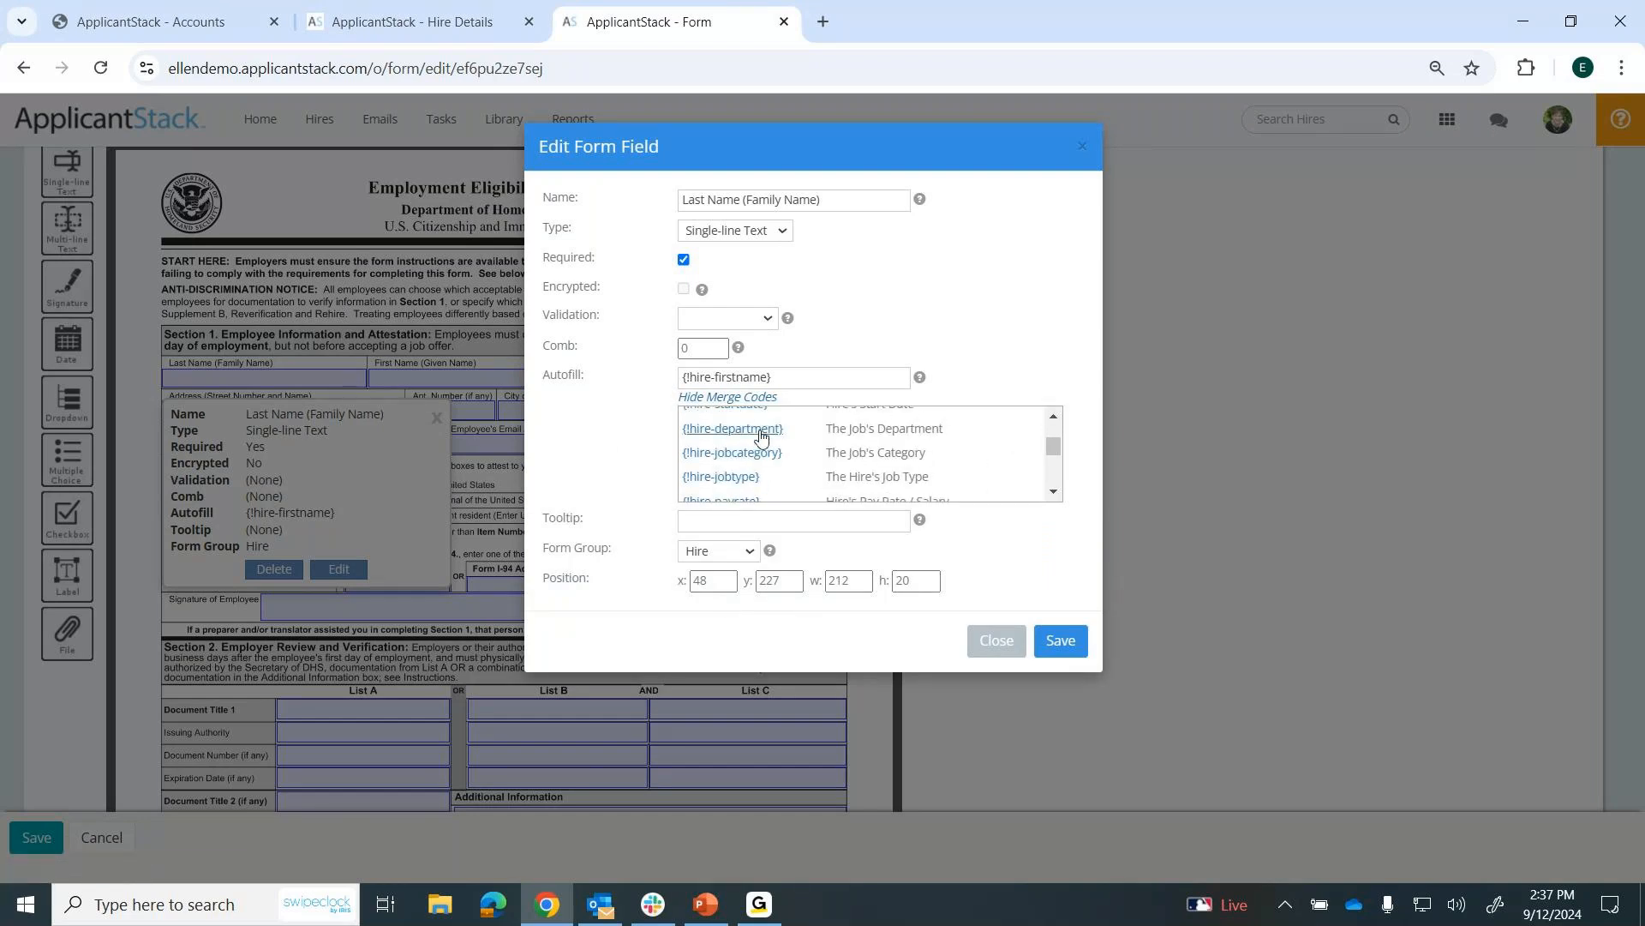
{"action": "scroll", "coordinate": [761, 437], "scroll_direction": "down", "scroll_amount": 2}
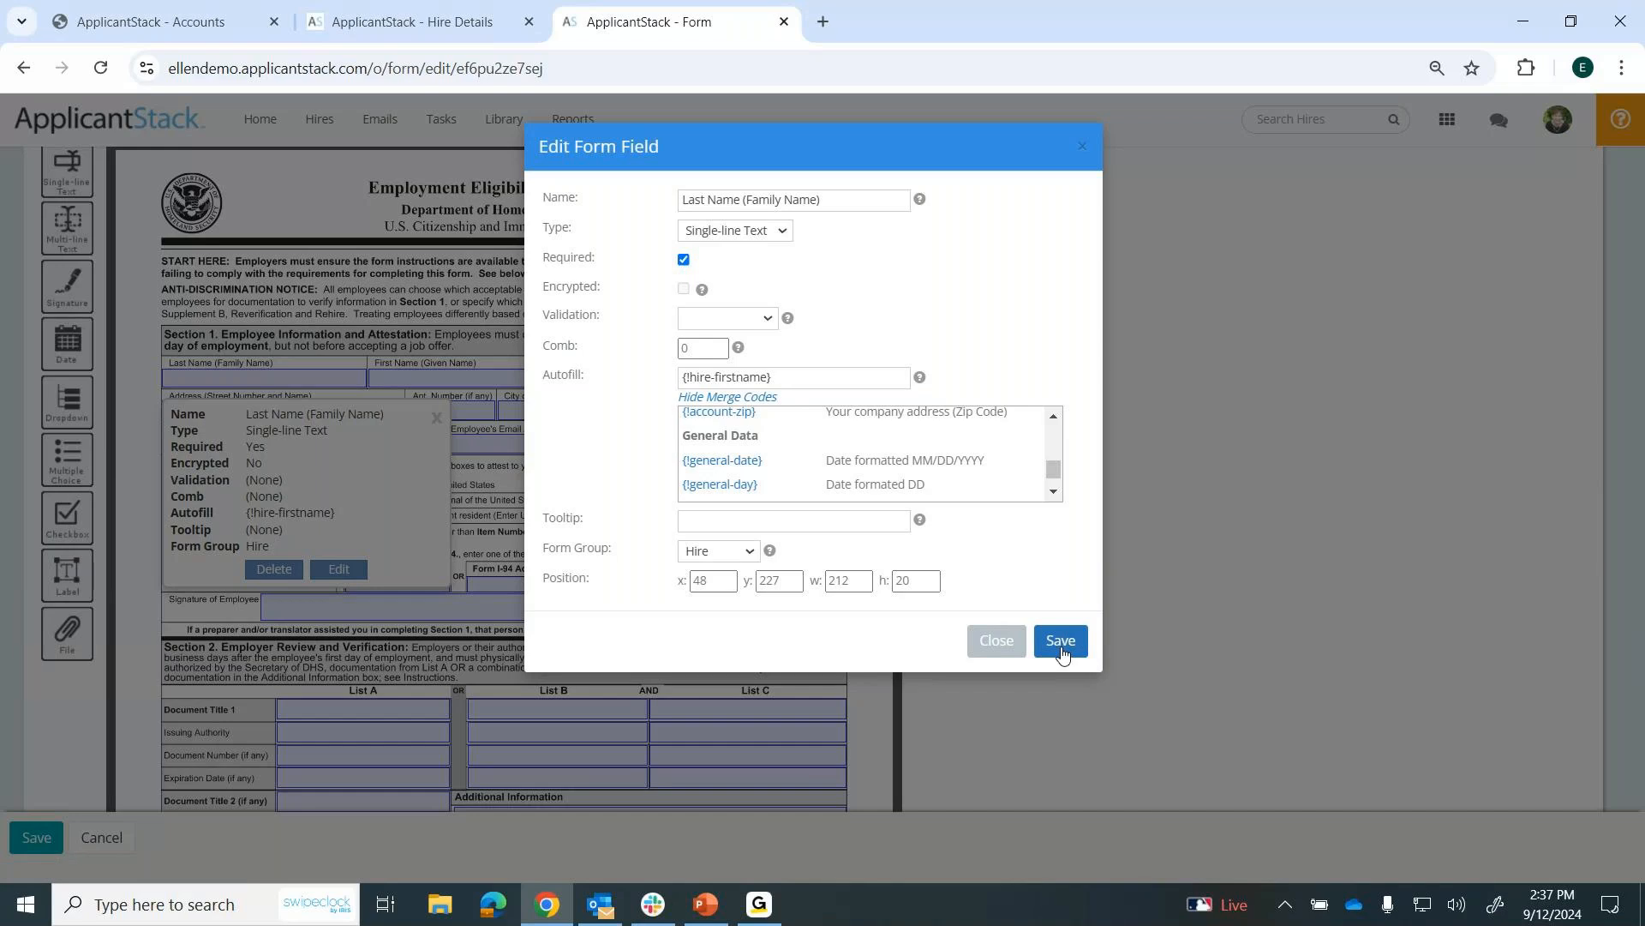
{"action": "left_click", "coordinate": [996, 641]}
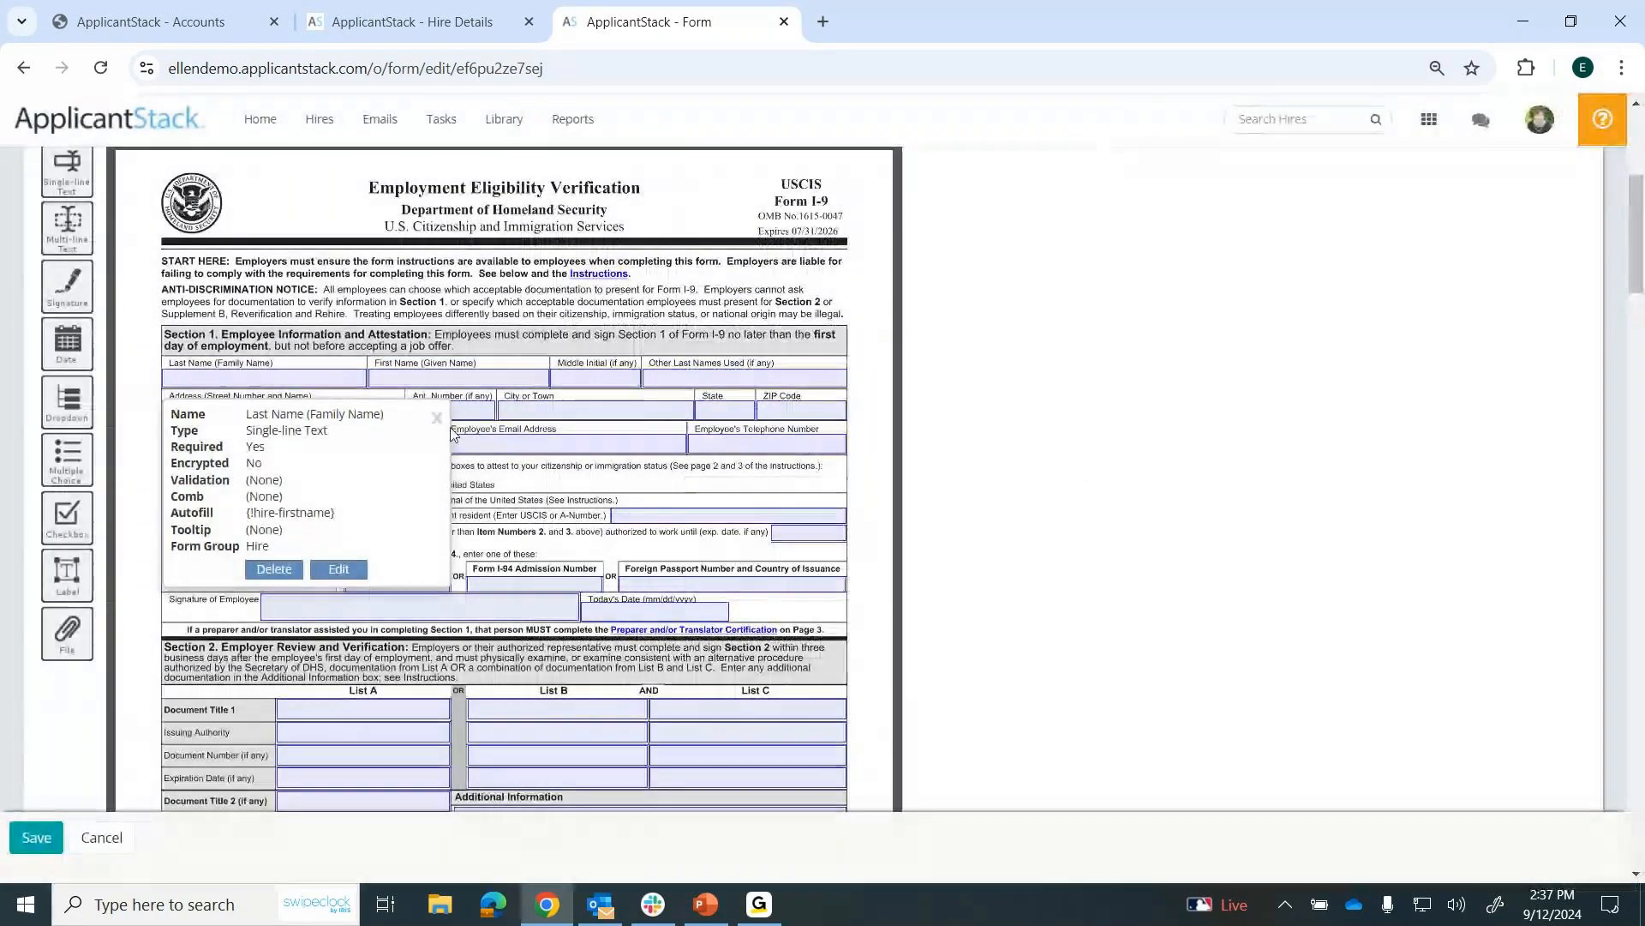
{"action": "left_click", "coordinate": [437, 418]}
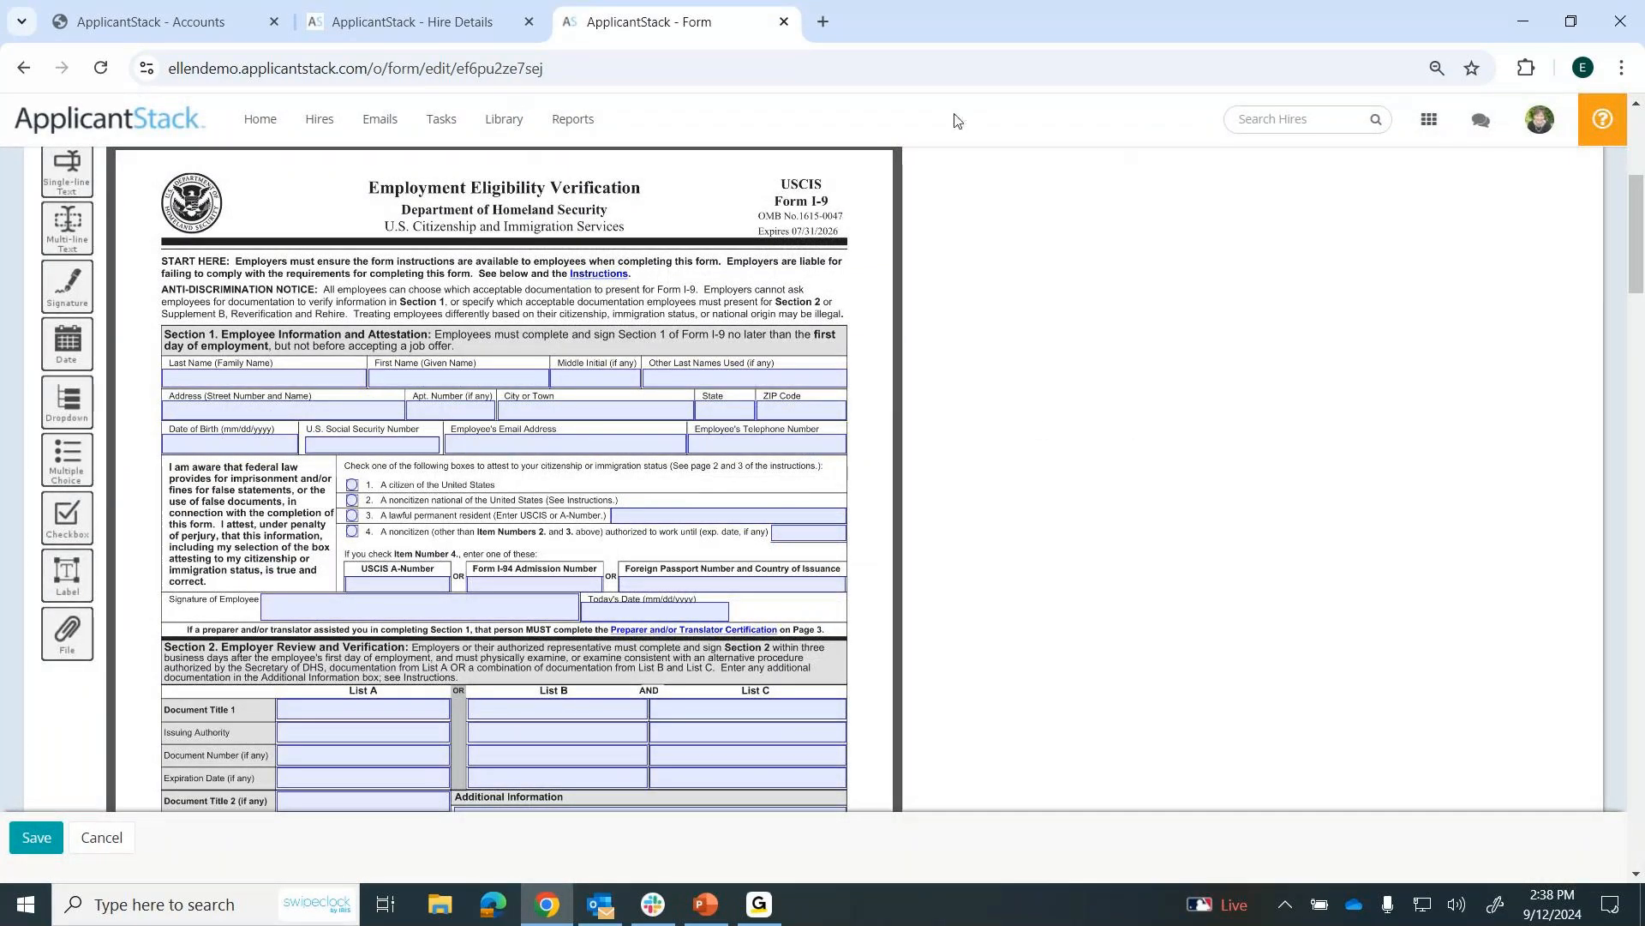
View the SS Card, License, Passport questionnaire in the library.
{"action": "left_click", "coordinate": [257, 126]}
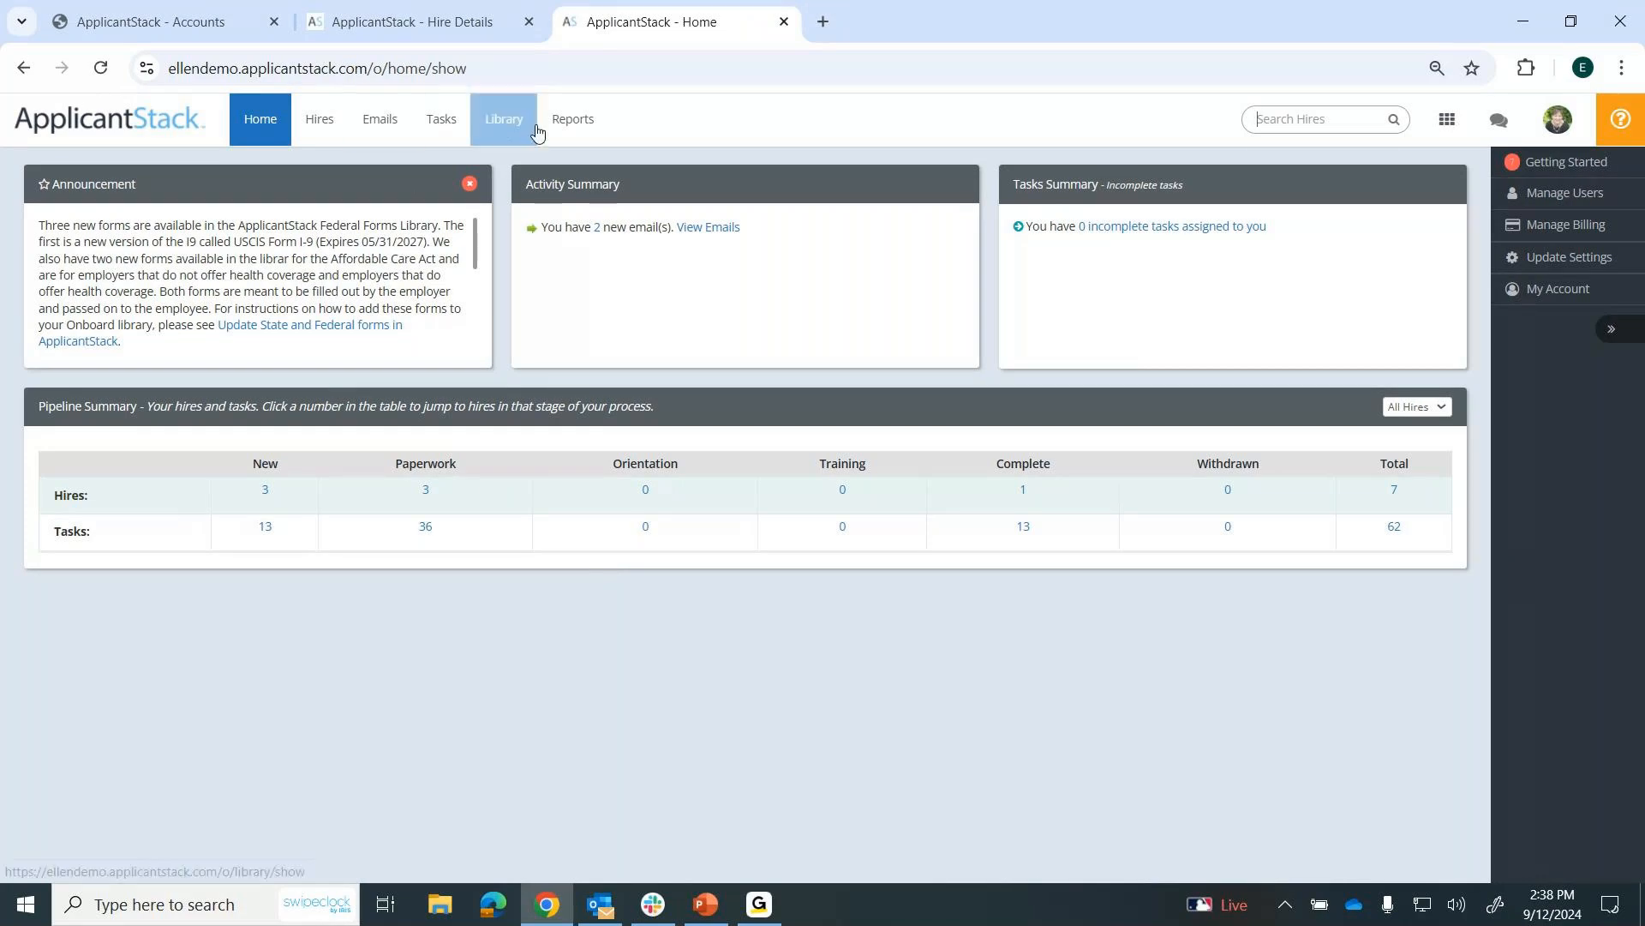
{"action": "left_click", "coordinate": [502, 131]}
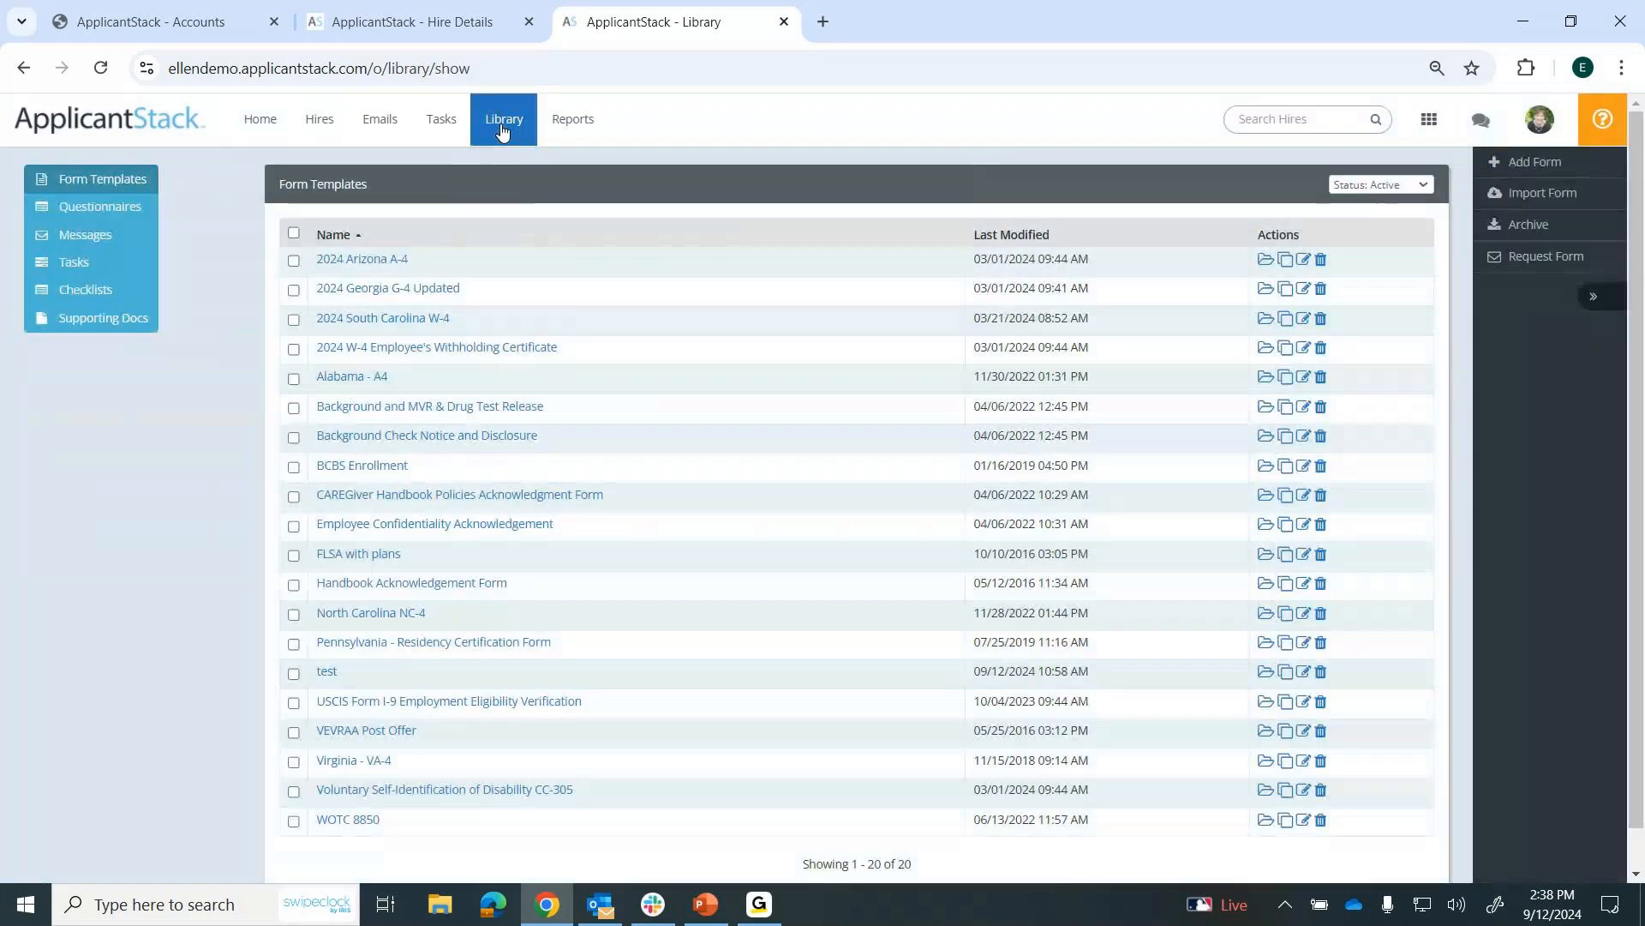
{"action": "left_click", "coordinate": [86, 213]}
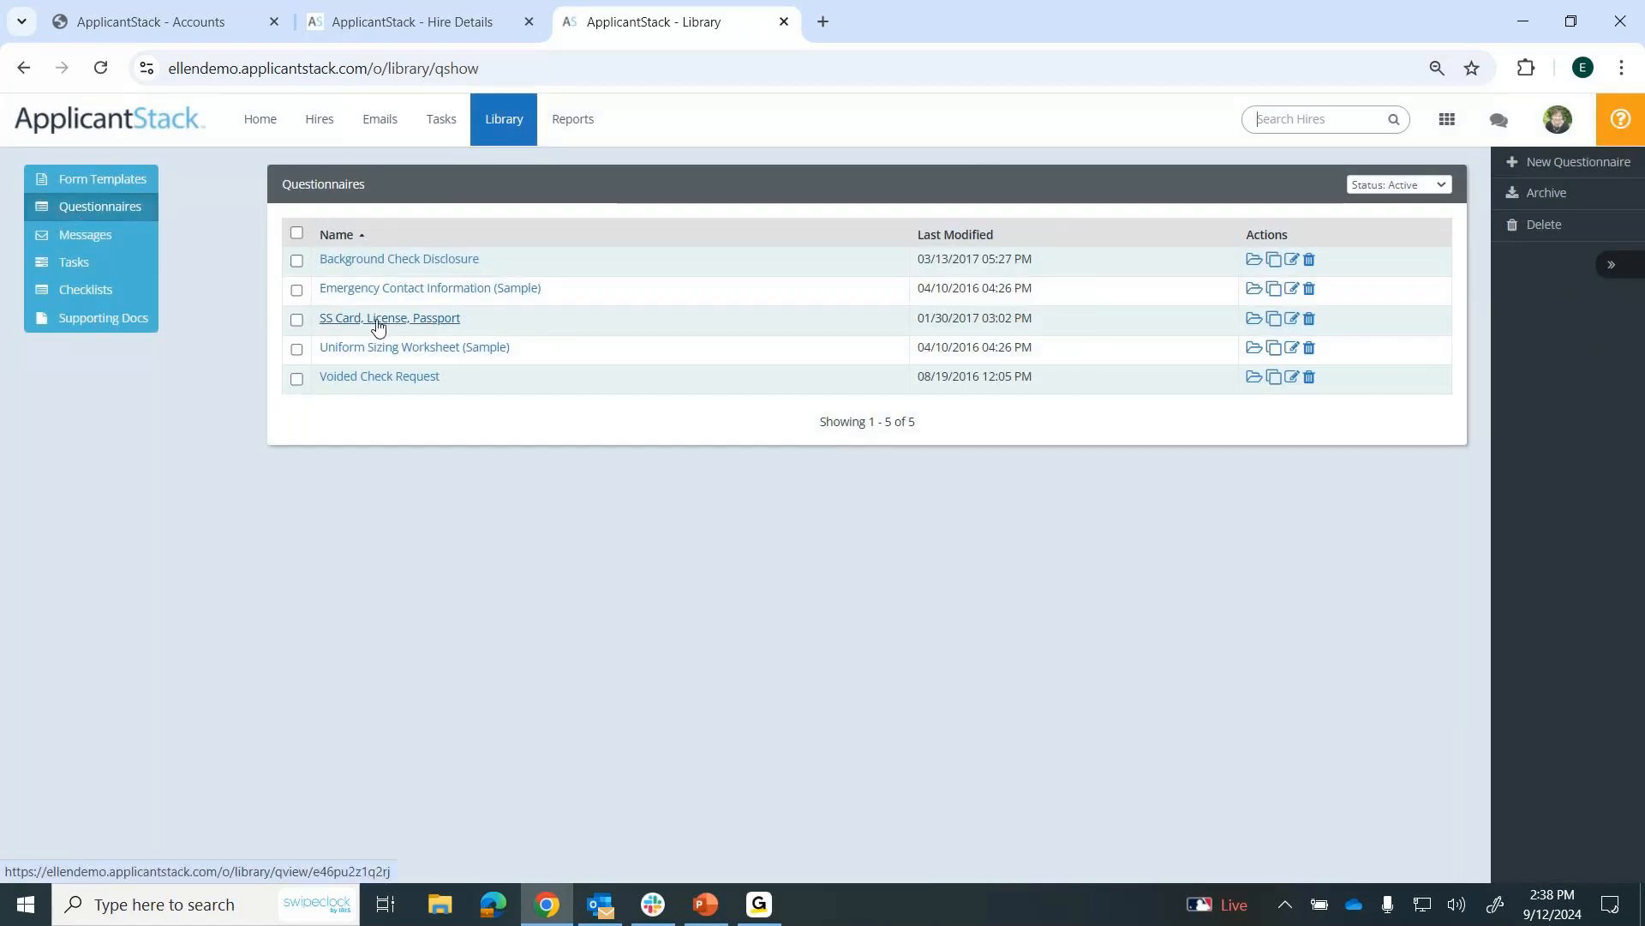
{"action": "left_click", "coordinate": [435, 319]}
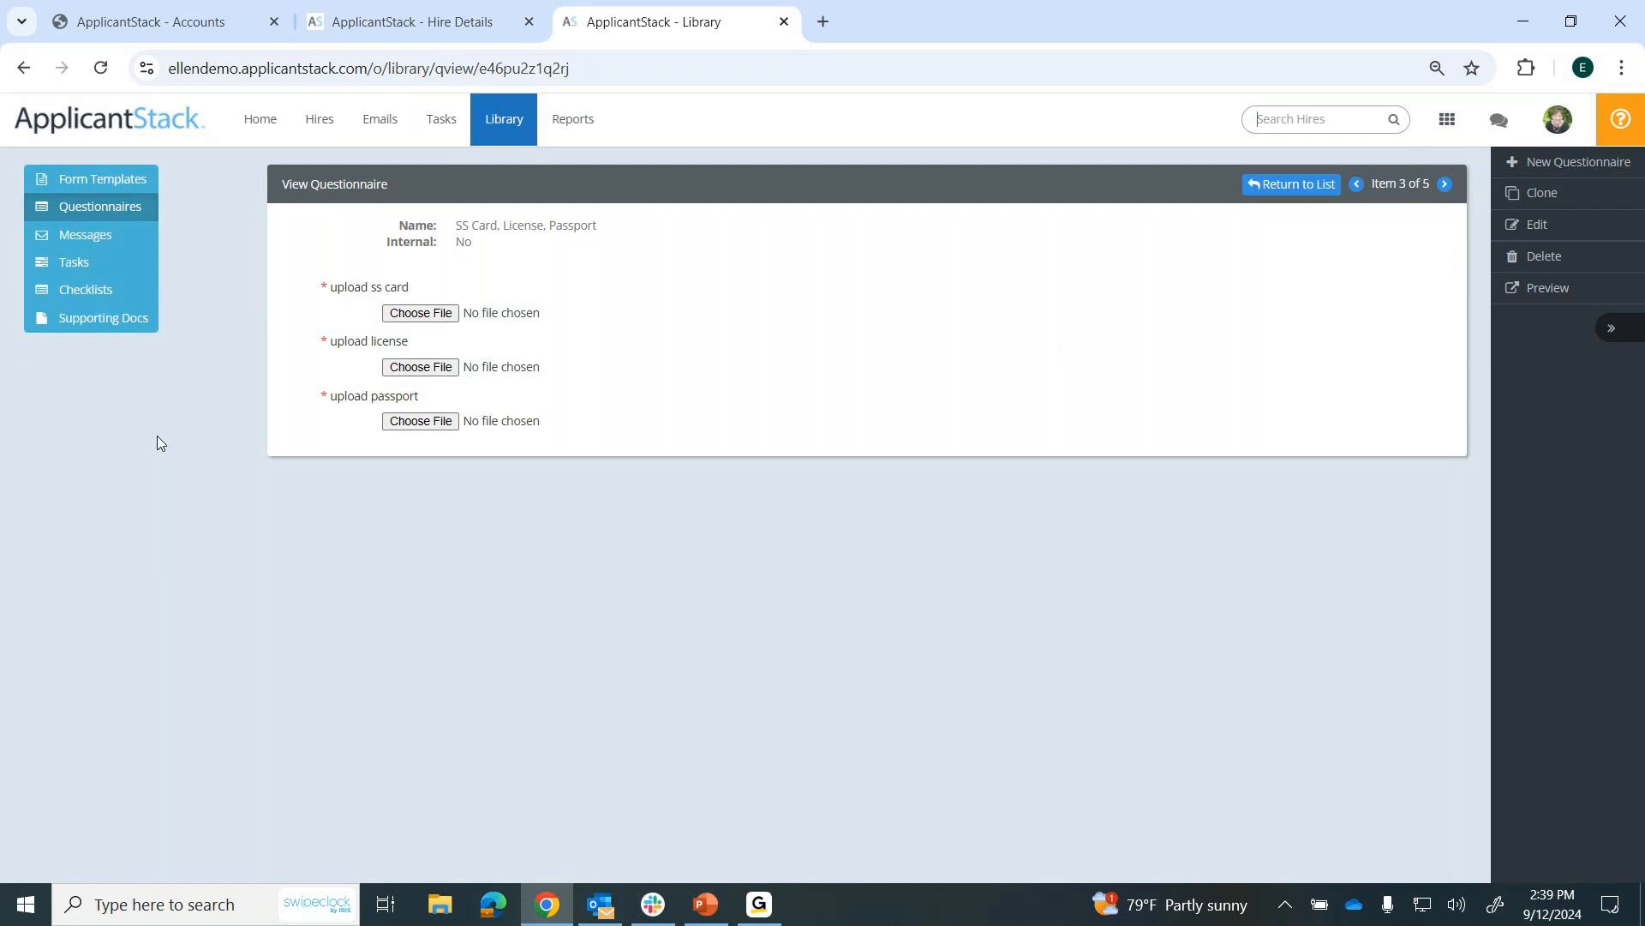
Open the SS Card, license, passport task template for editing and review its type, assignee, reminder and linked questionnaire.
{"action": "left_click", "coordinate": [76, 263]}
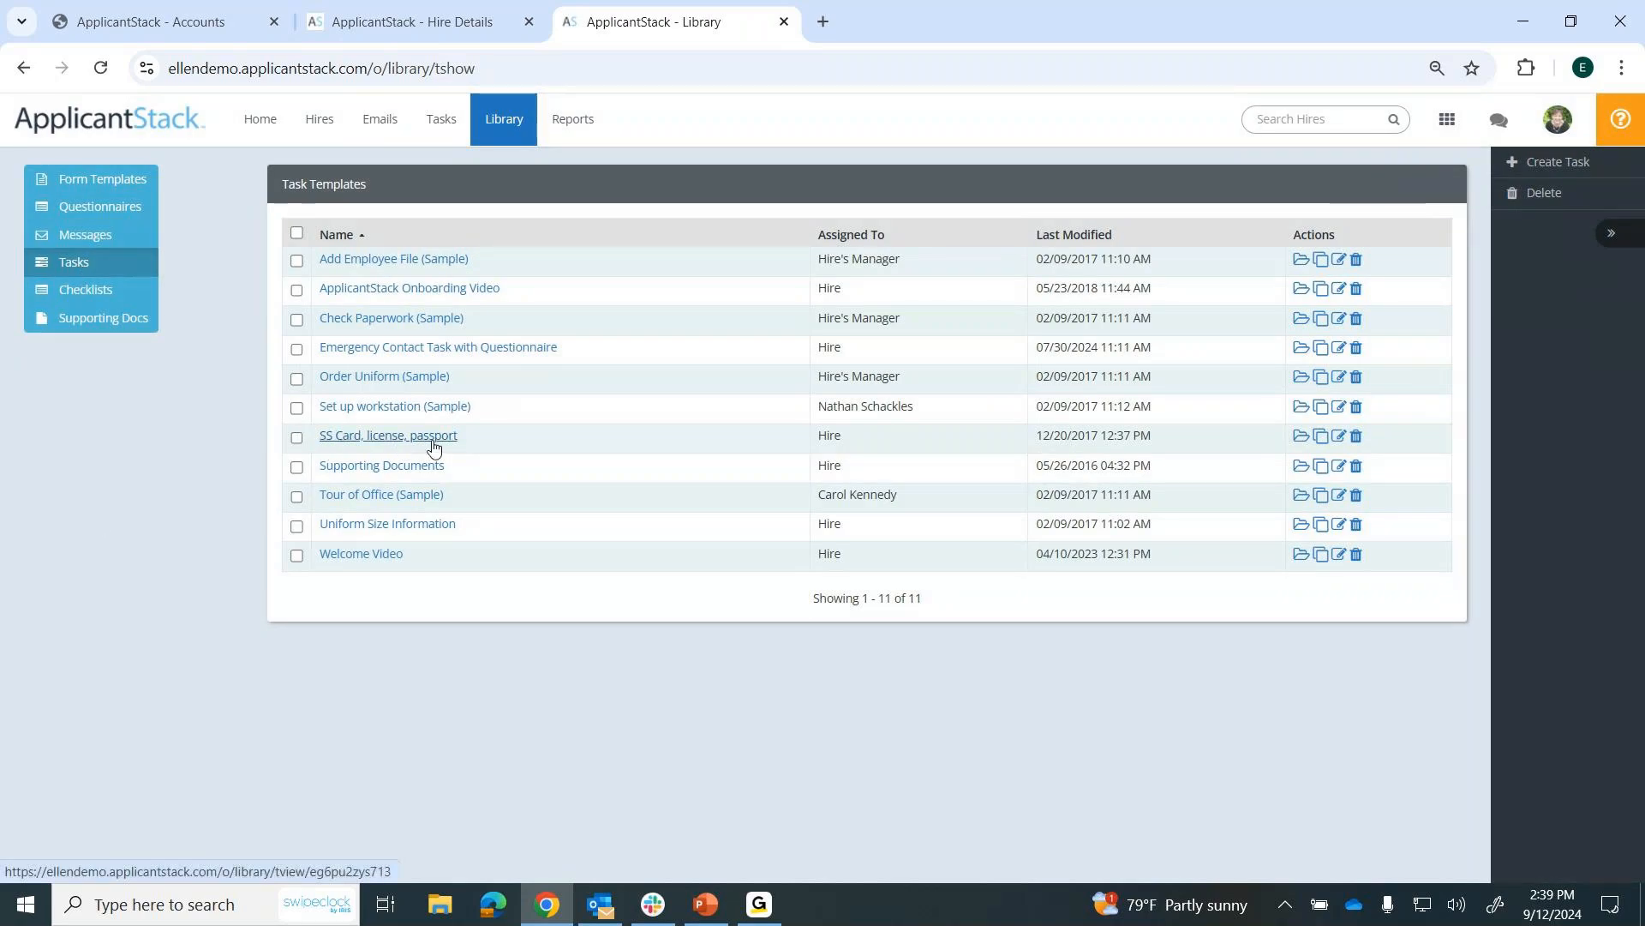
{"action": "left_click", "coordinate": [343, 437]}
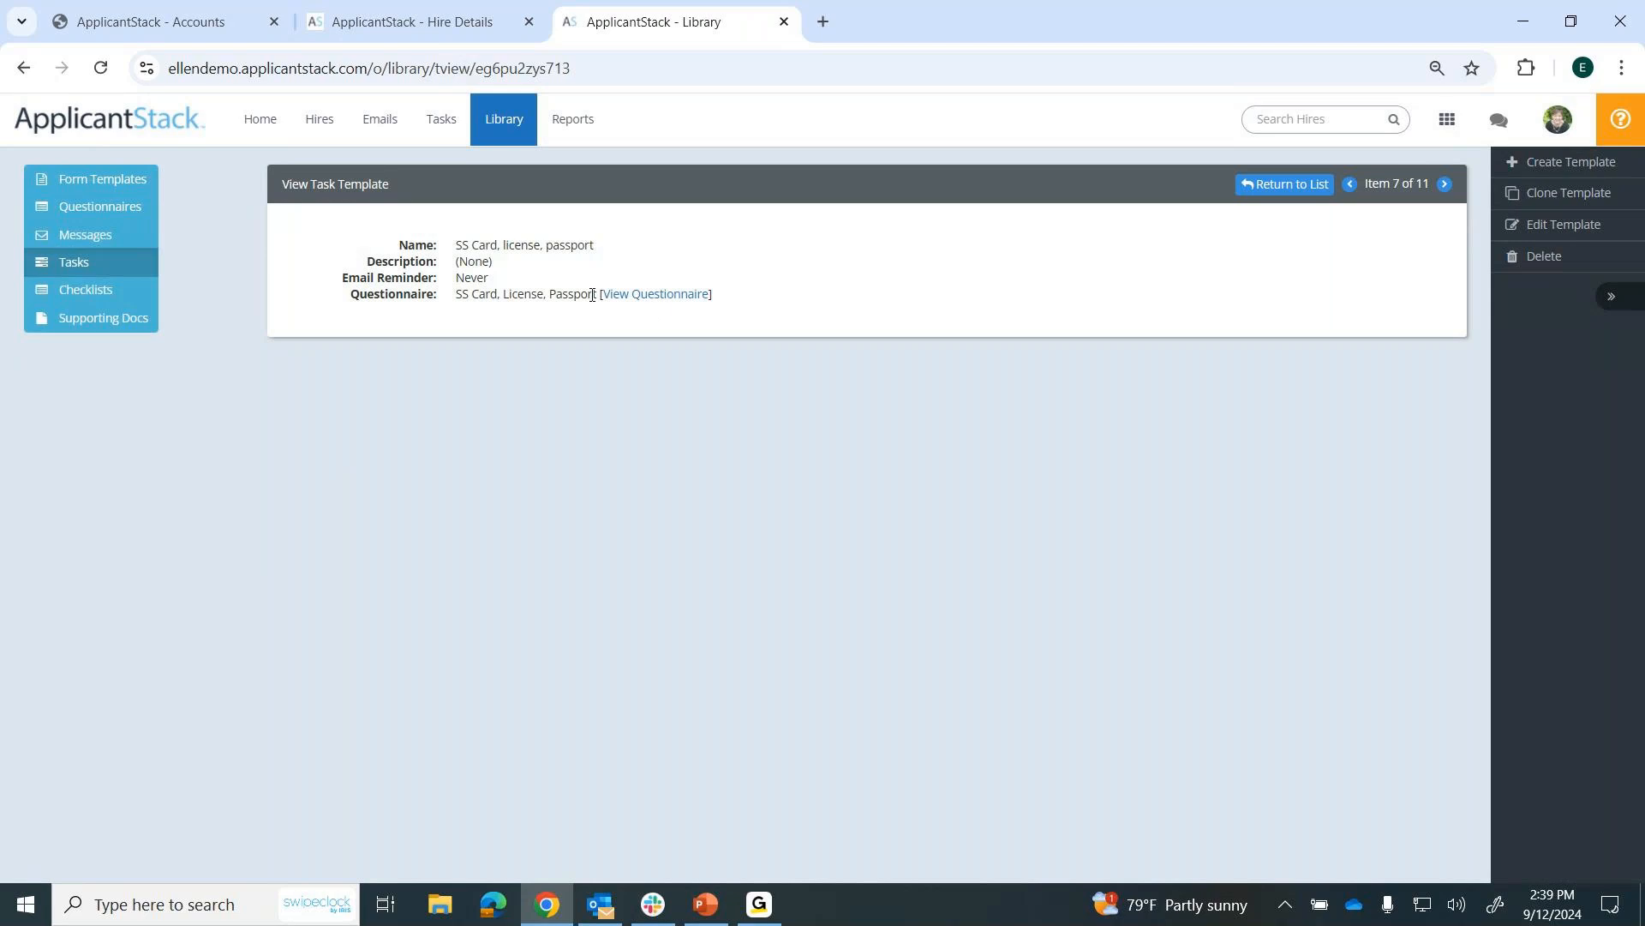
{"action": "left_click", "coordinate": [1578, 233]}
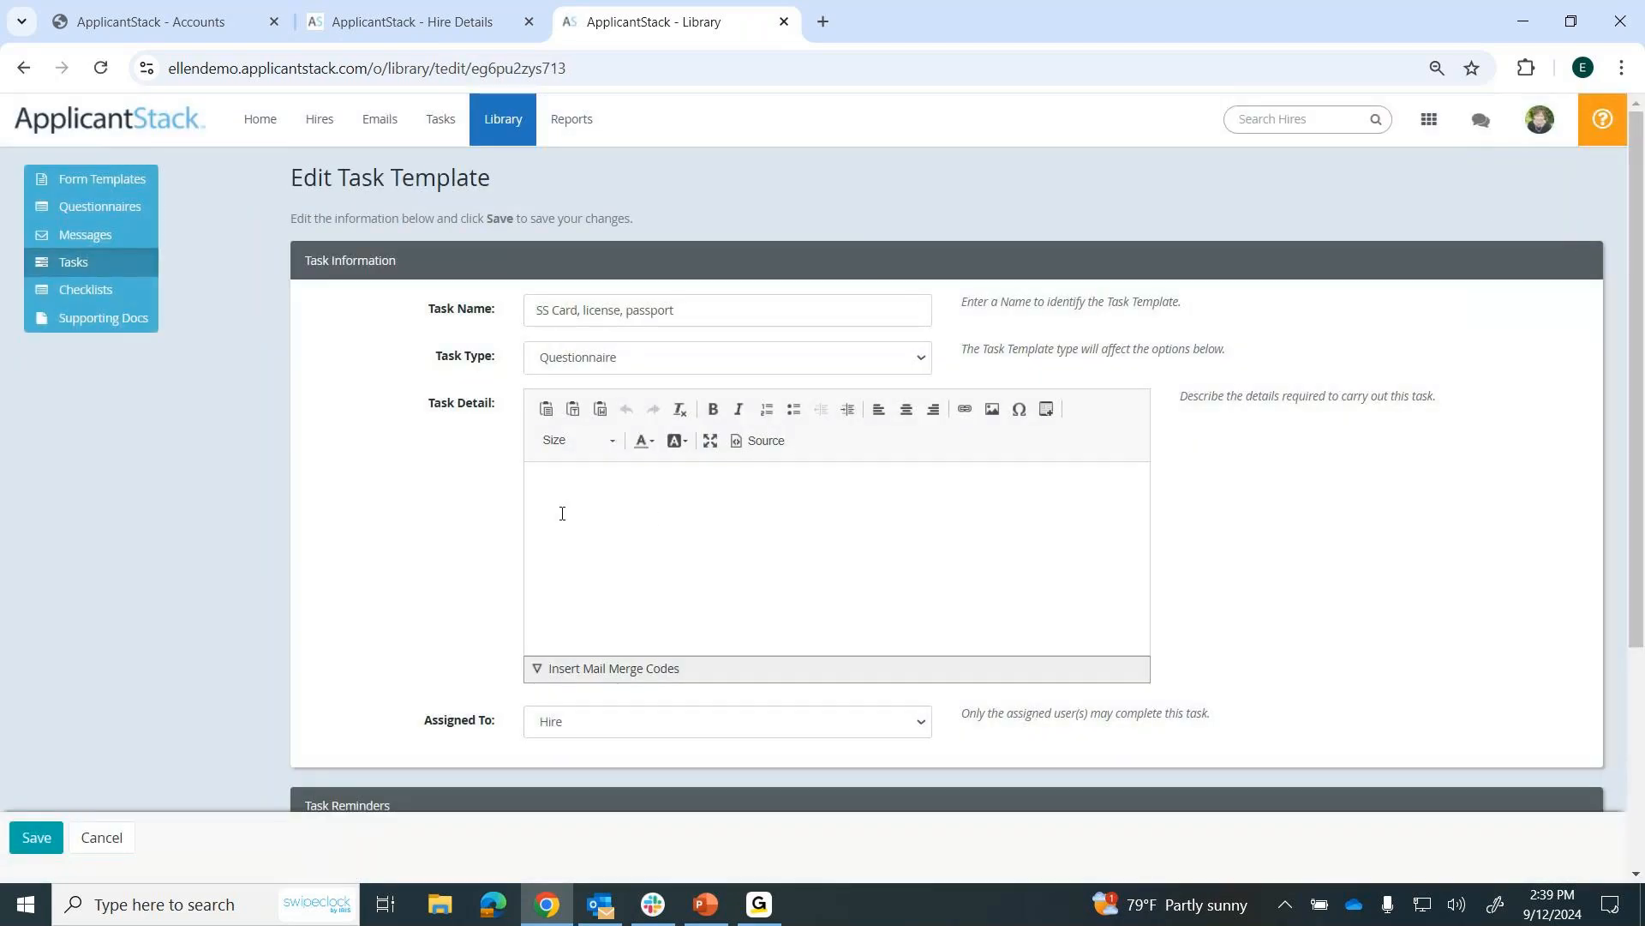
{"action": "scroll", "coordinate": [433, 551], "scroll_direction": "down", "scroll_amount": 1}
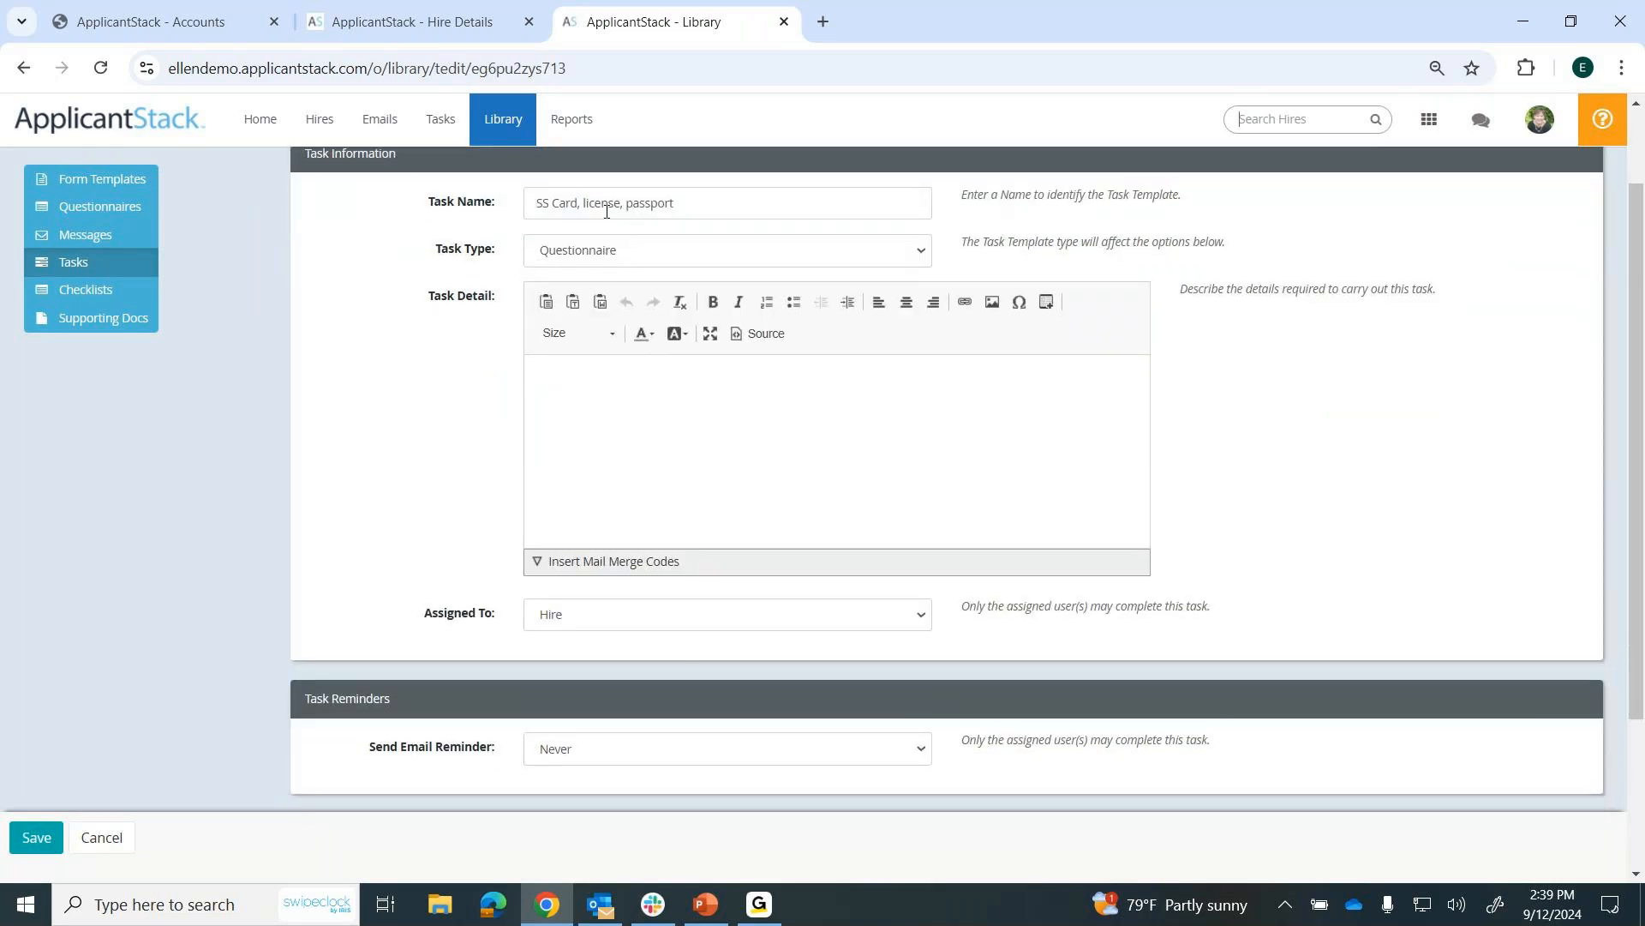
{"action": "scroll", "coordinate": [446, 428], "scroll_direction": "down", "scroll_amount": 1}
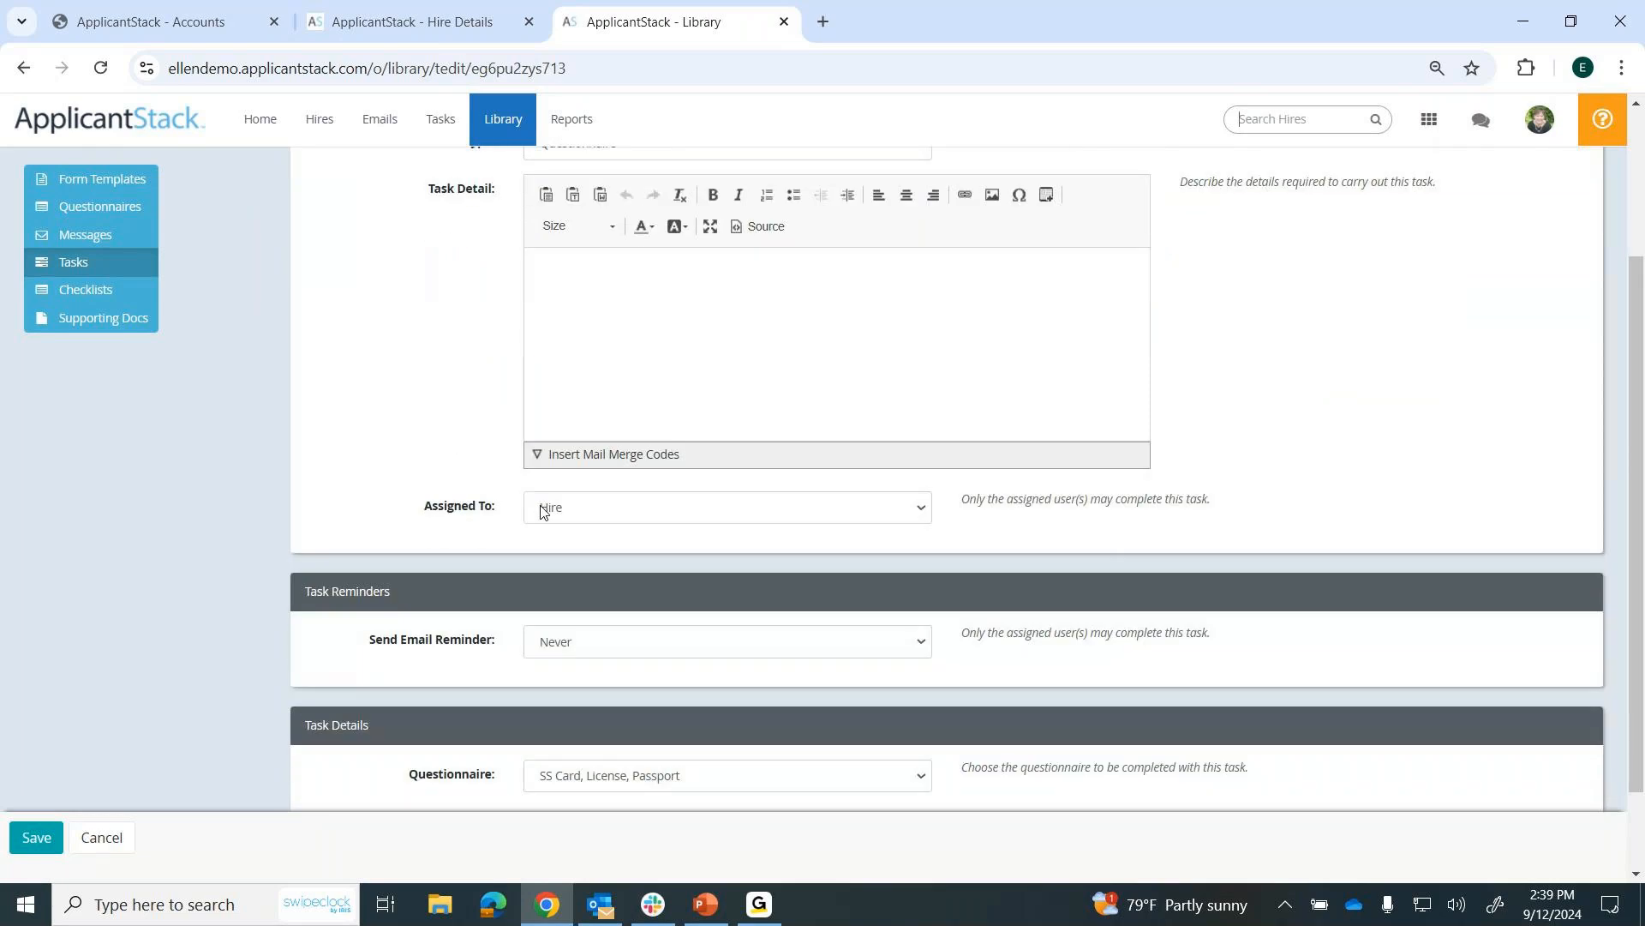
Add a task from the SS Card, license, passport template to the hire created 09/12/2024, and return to the hire record.
{"action": "left_click", "coordinate": [319, 126]}
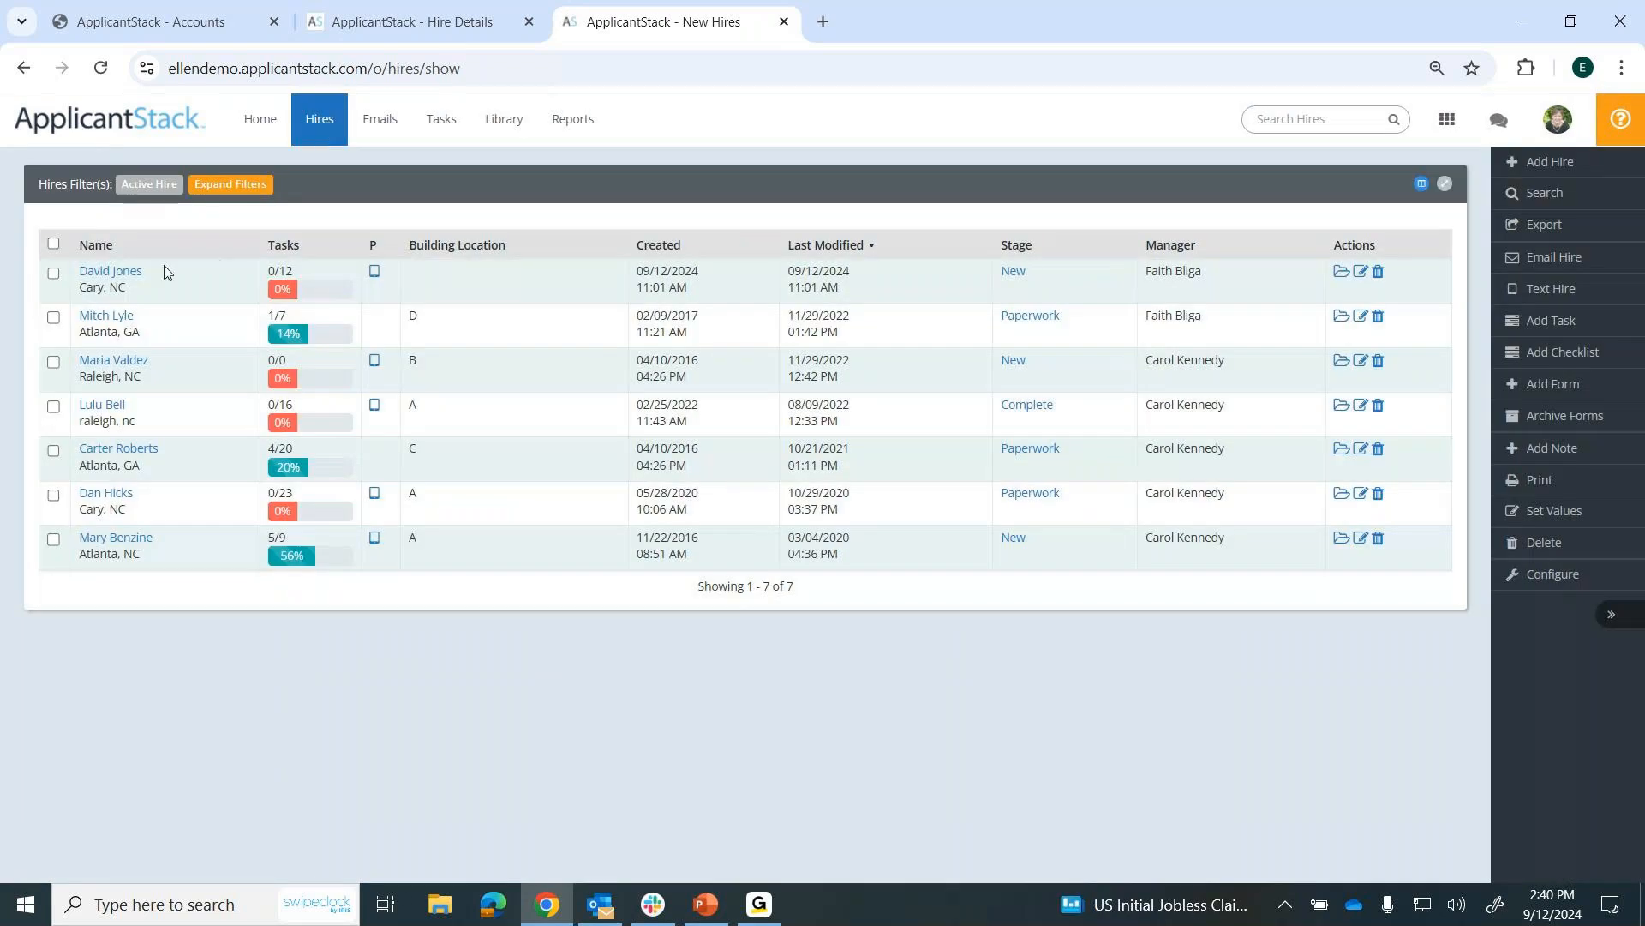
{"action": "left_click", "coordinate": [132, 276]}
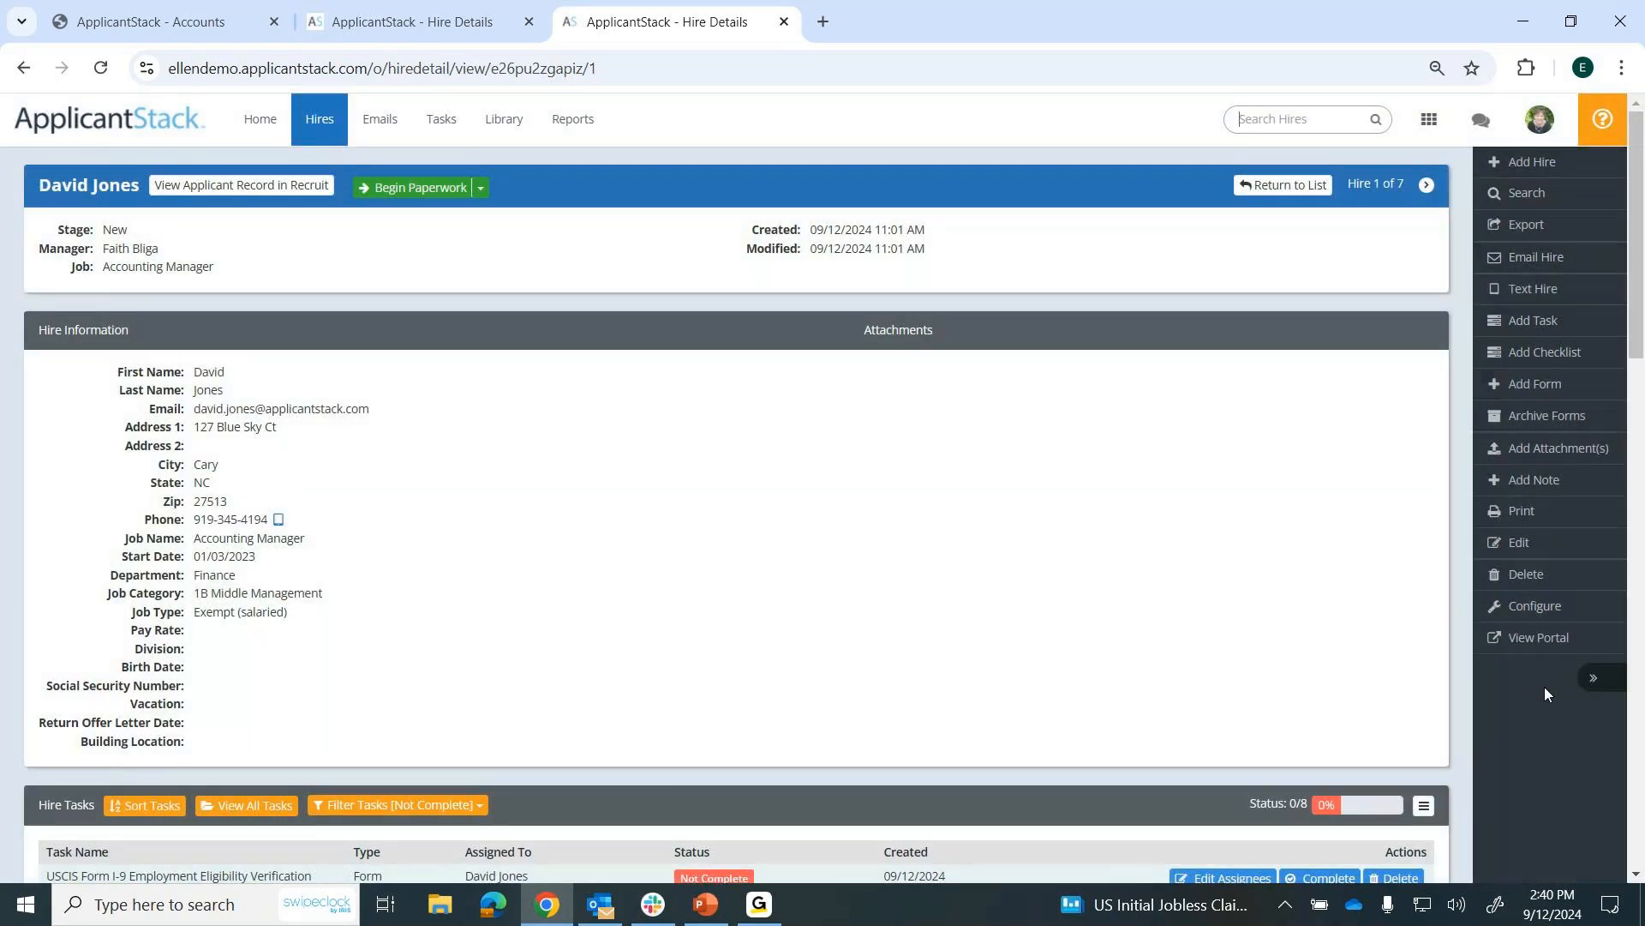
{"action": "left_click", "coordinate": [1518, 330]}
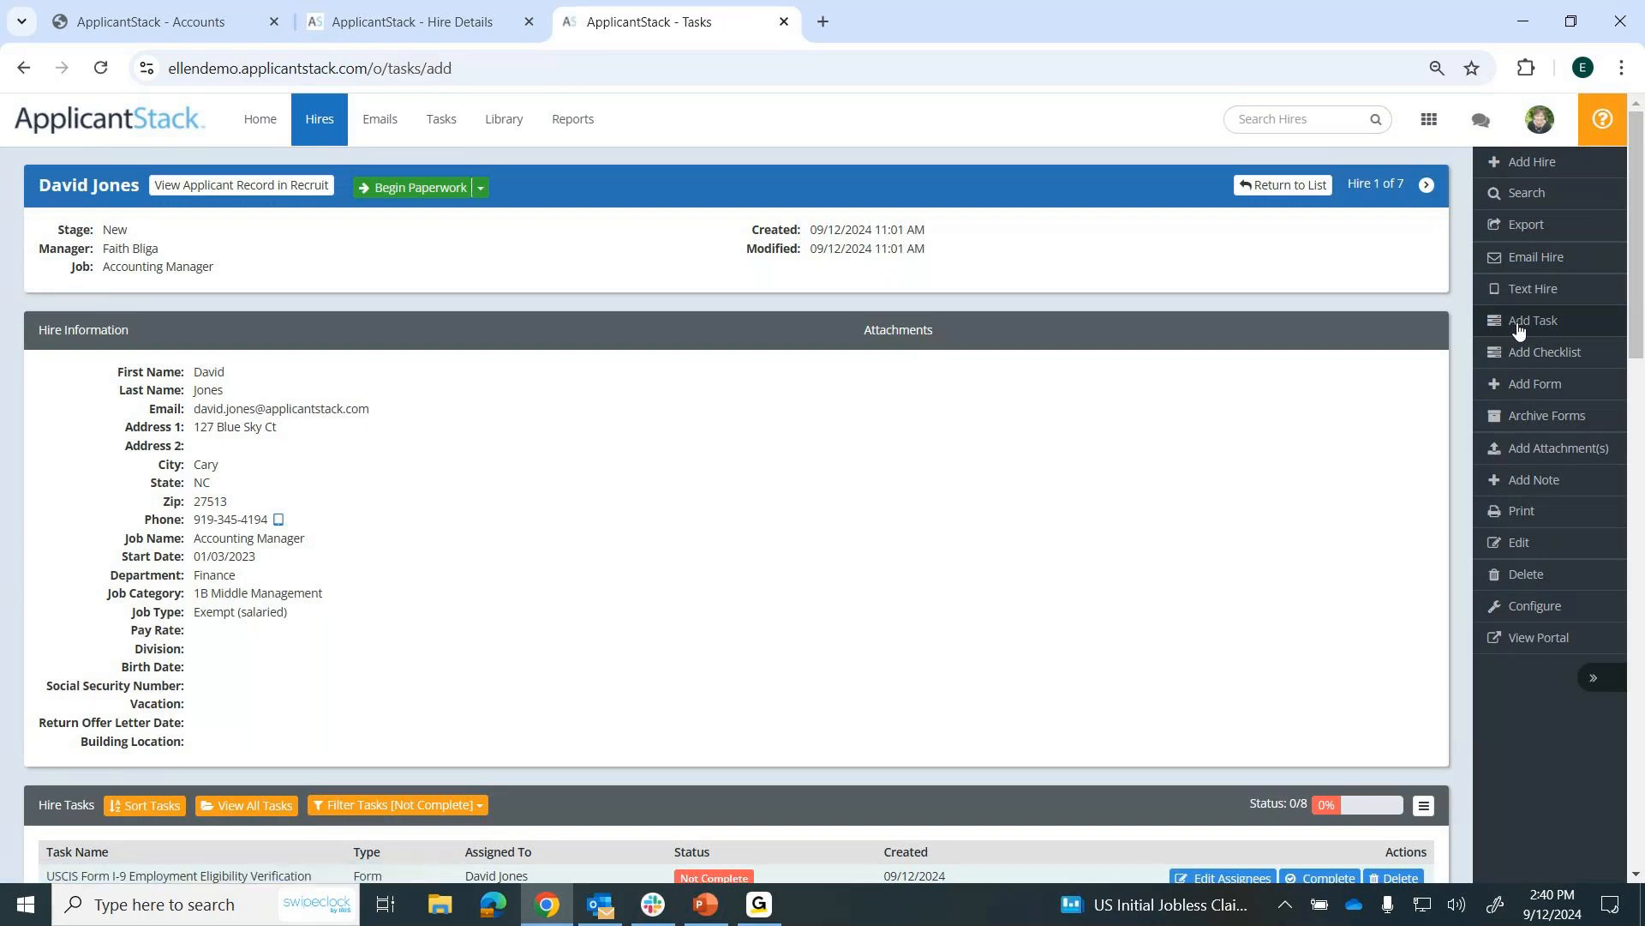
{"action": "scroll", "coordinate": [1283, 529], "scroll_direction": "down", "scroll_amount": 1}
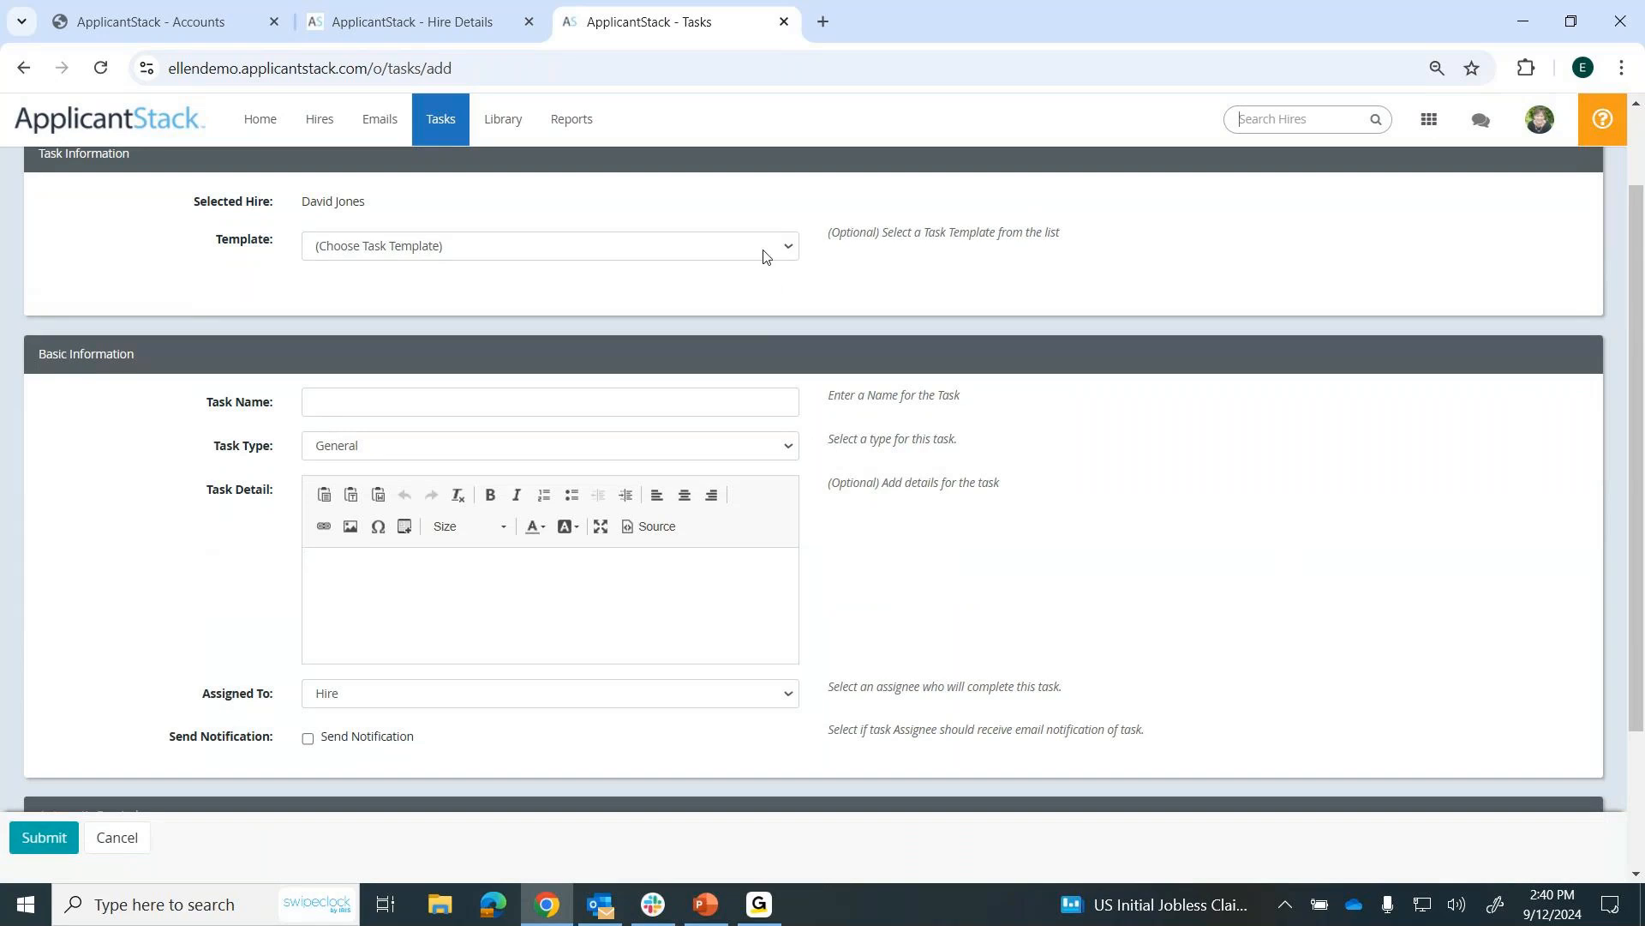
{"action": "left_click", "coordinate": [787, 248]}
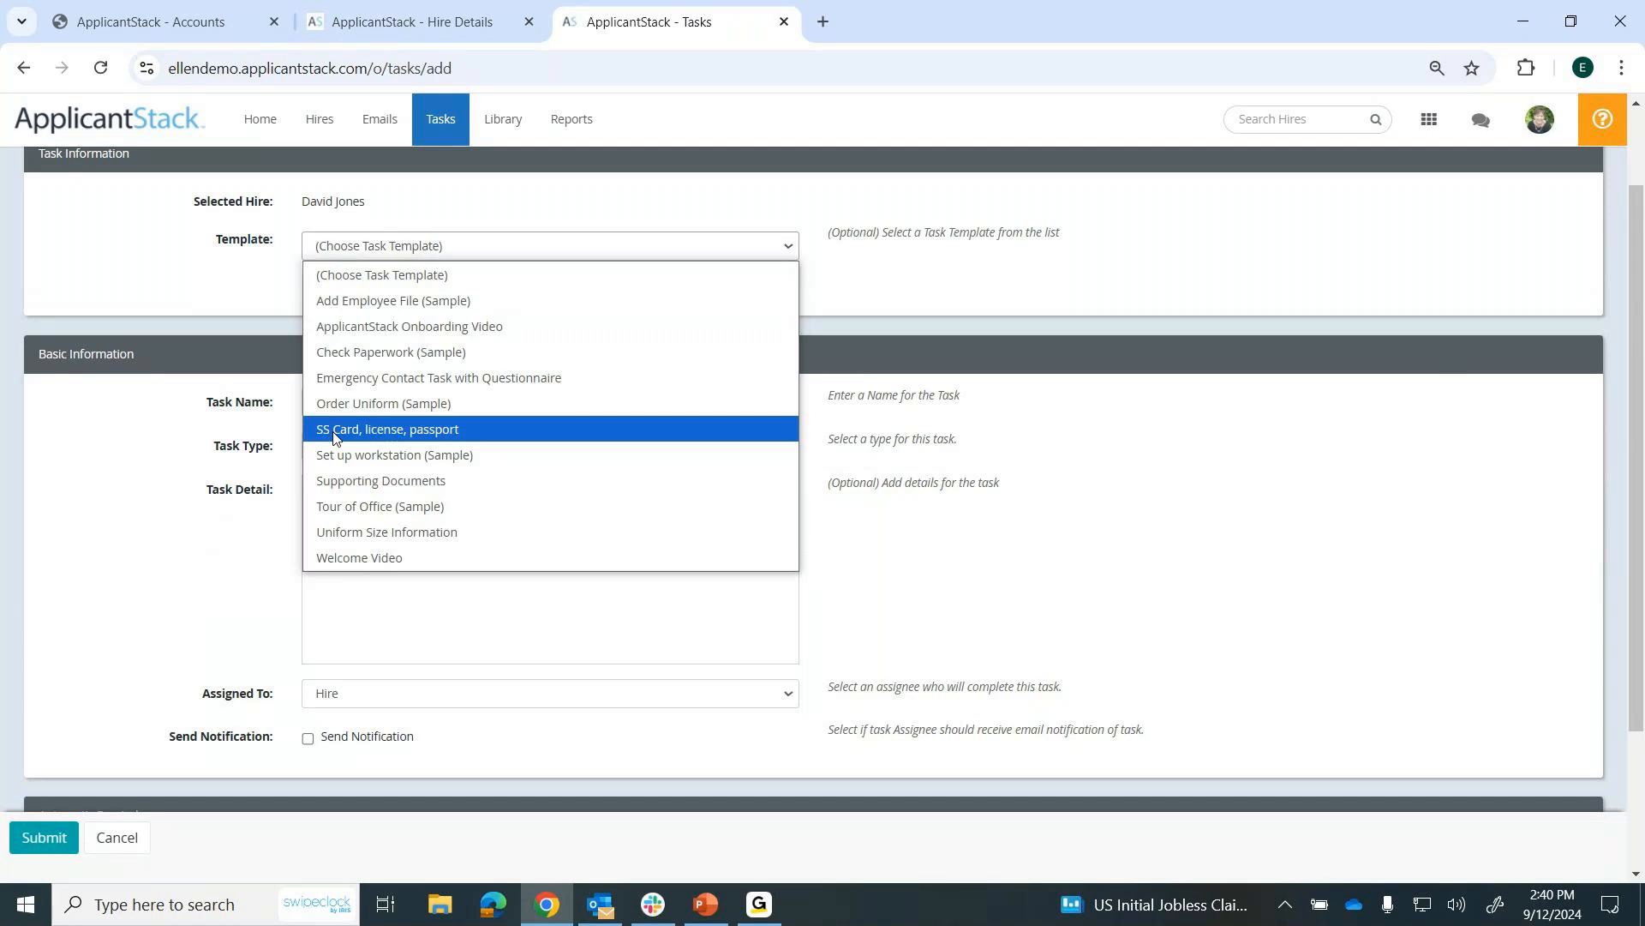
{"action": "left_click", "coordinate": [391, 435]}
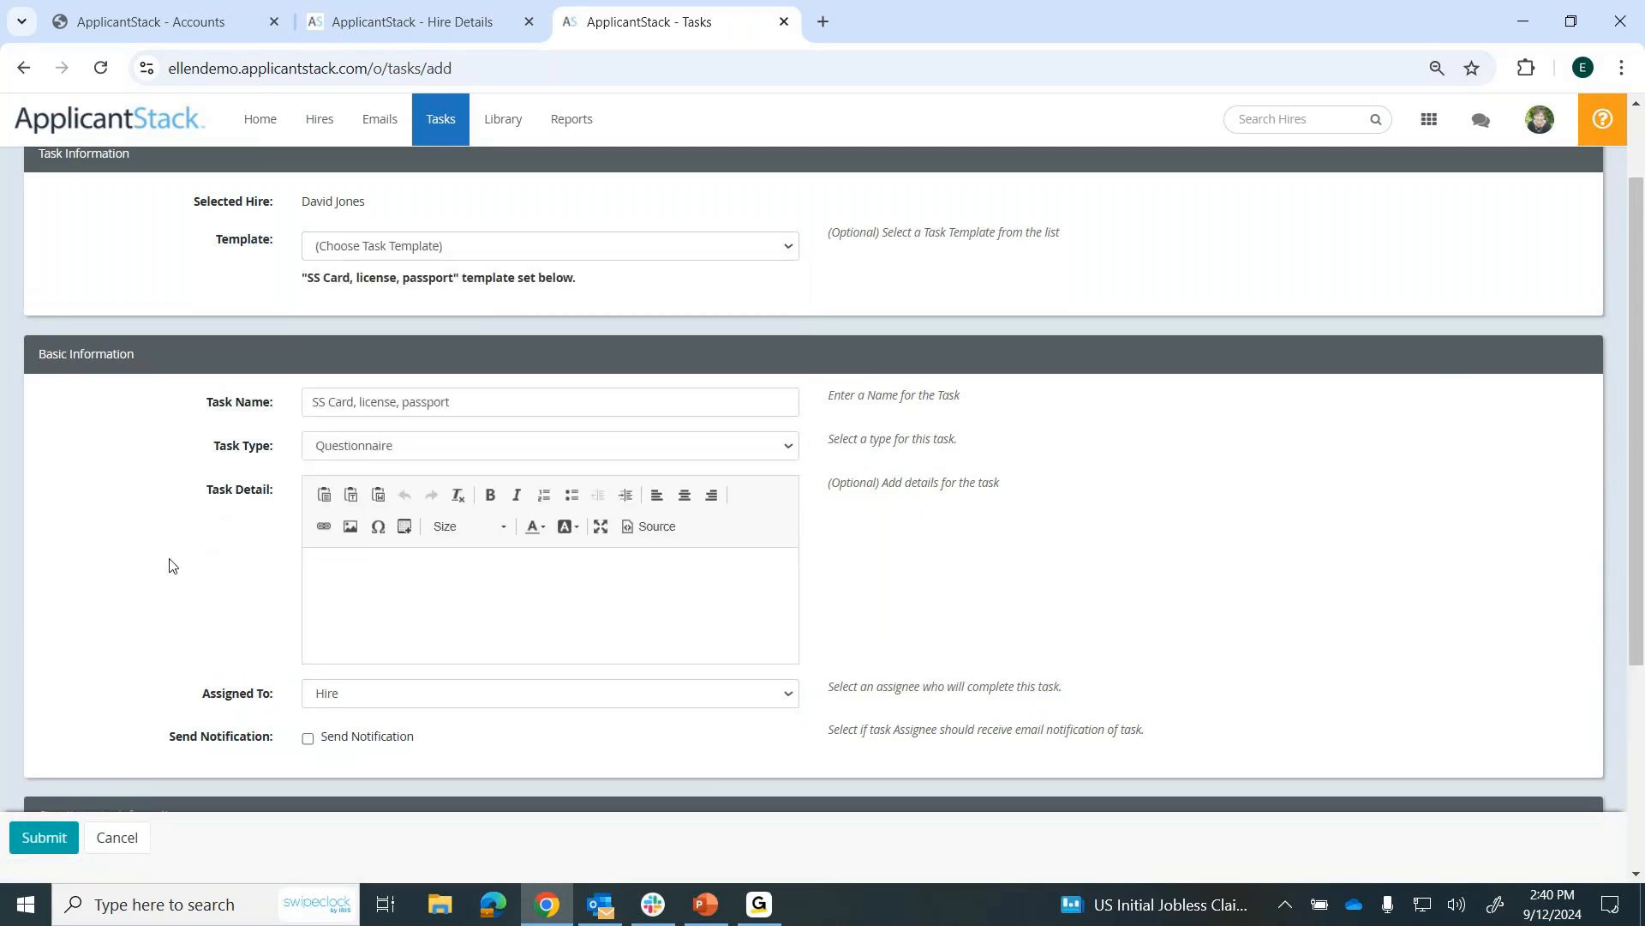
{"action": "scroll", "coordinate": [170, 565], "scroll_direction": "down", "scroll_amount": 3}
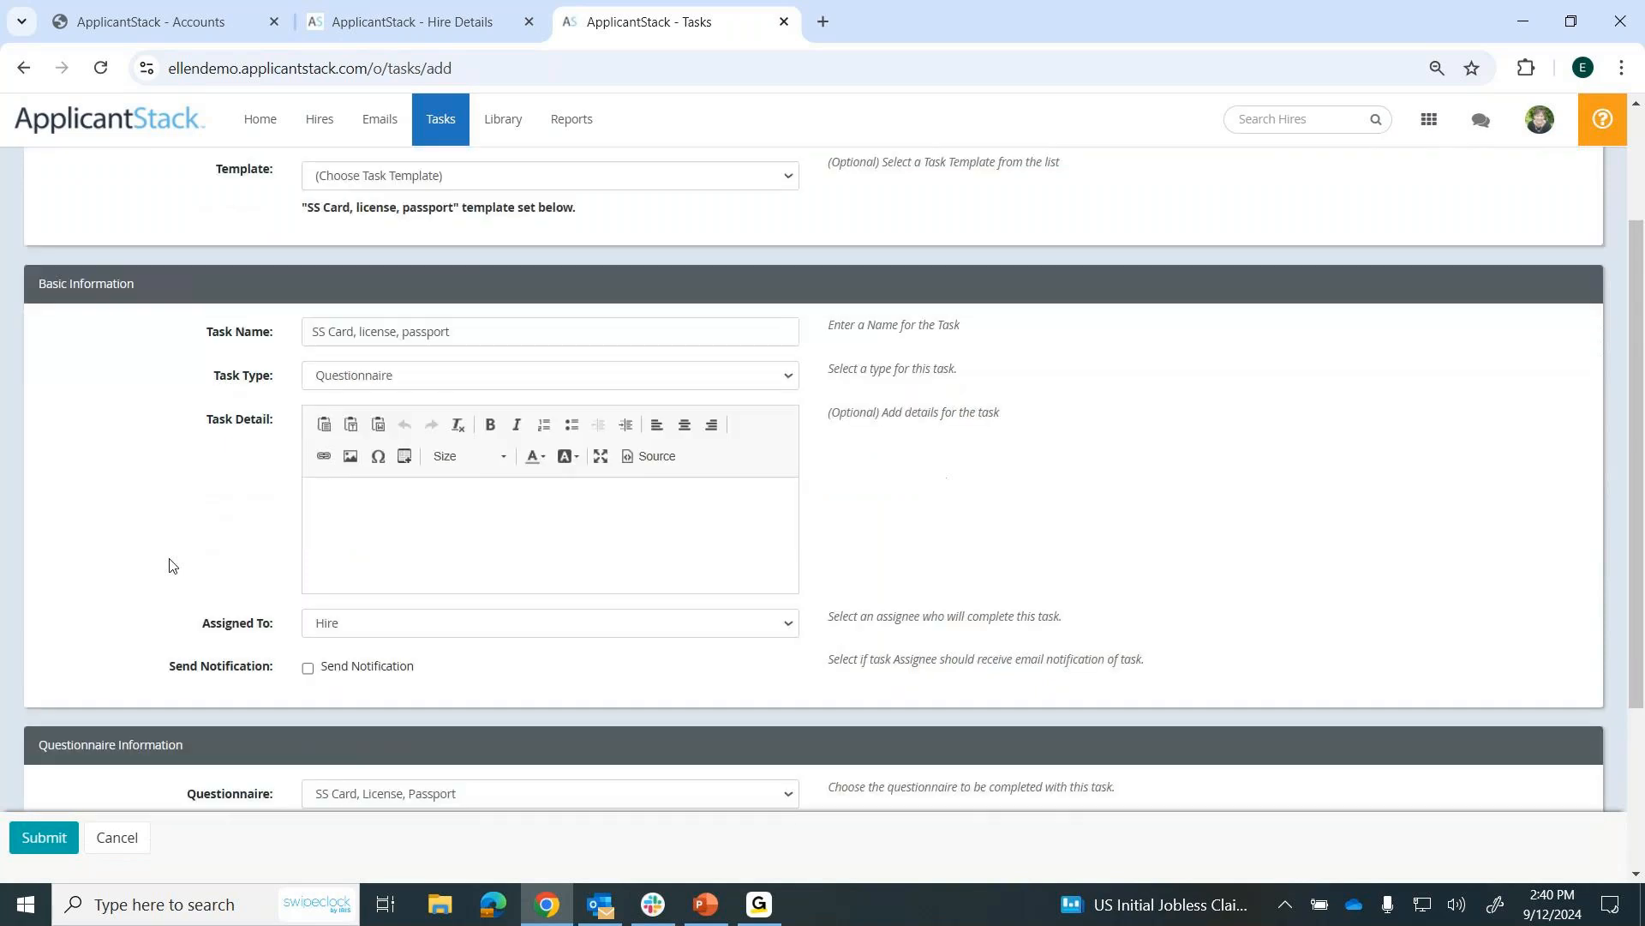
{"action": "scroll", "coordinate": [170, 564], "scroll_direction": "down", "scroll_amount": 2}
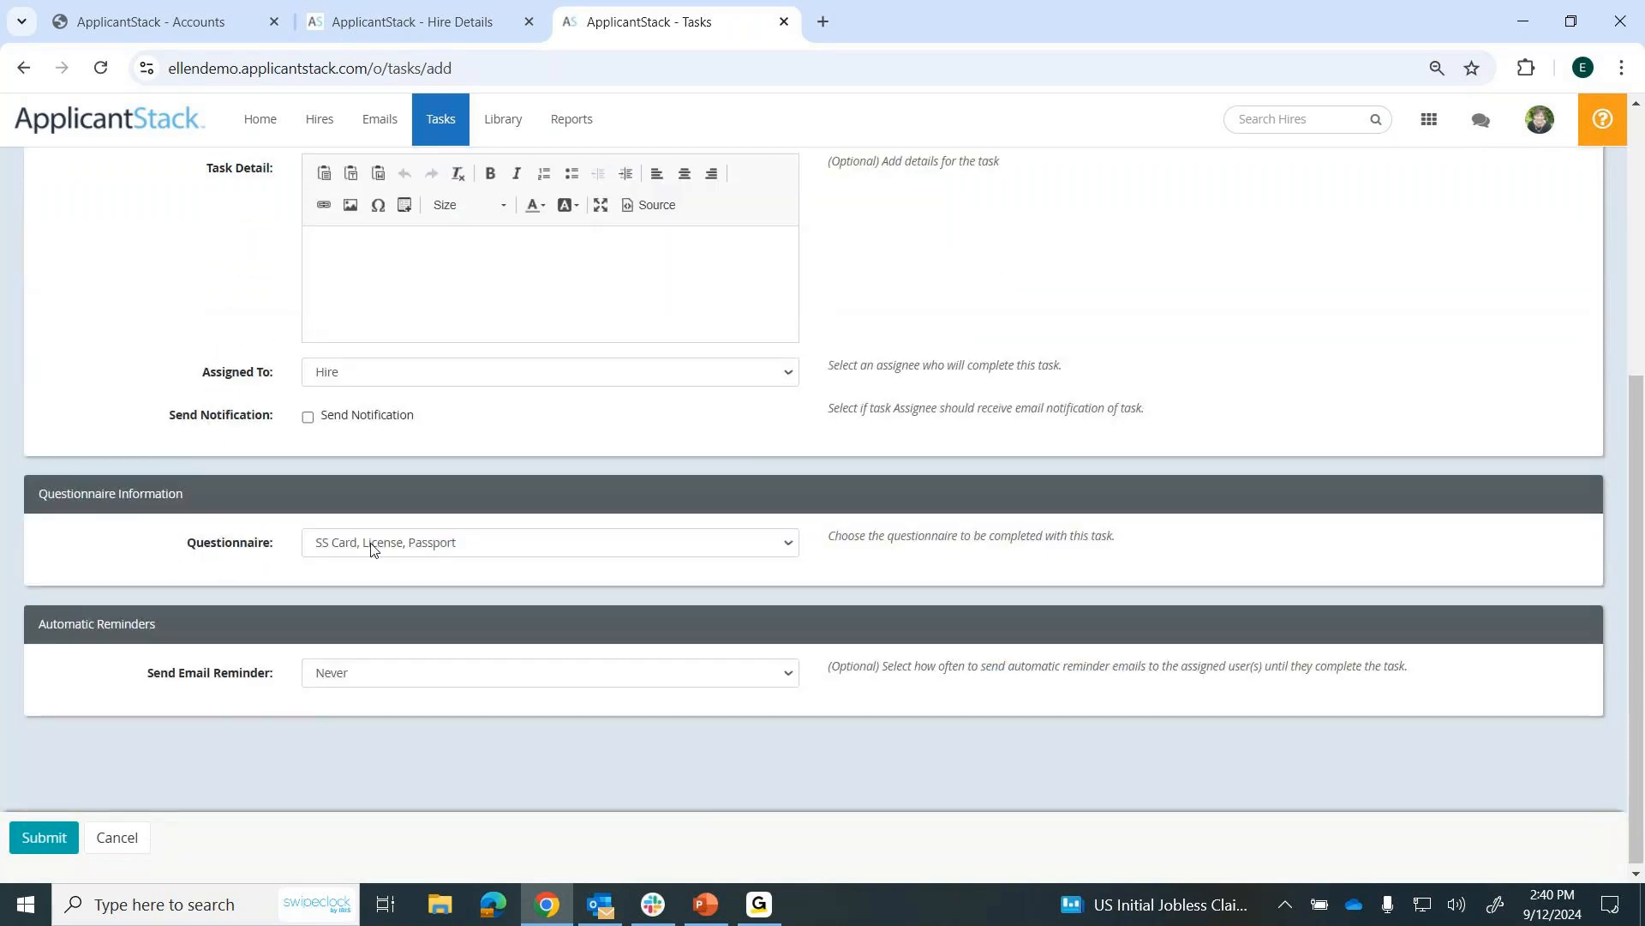
{"action": "left_click", "coordinate": [47, 845]}
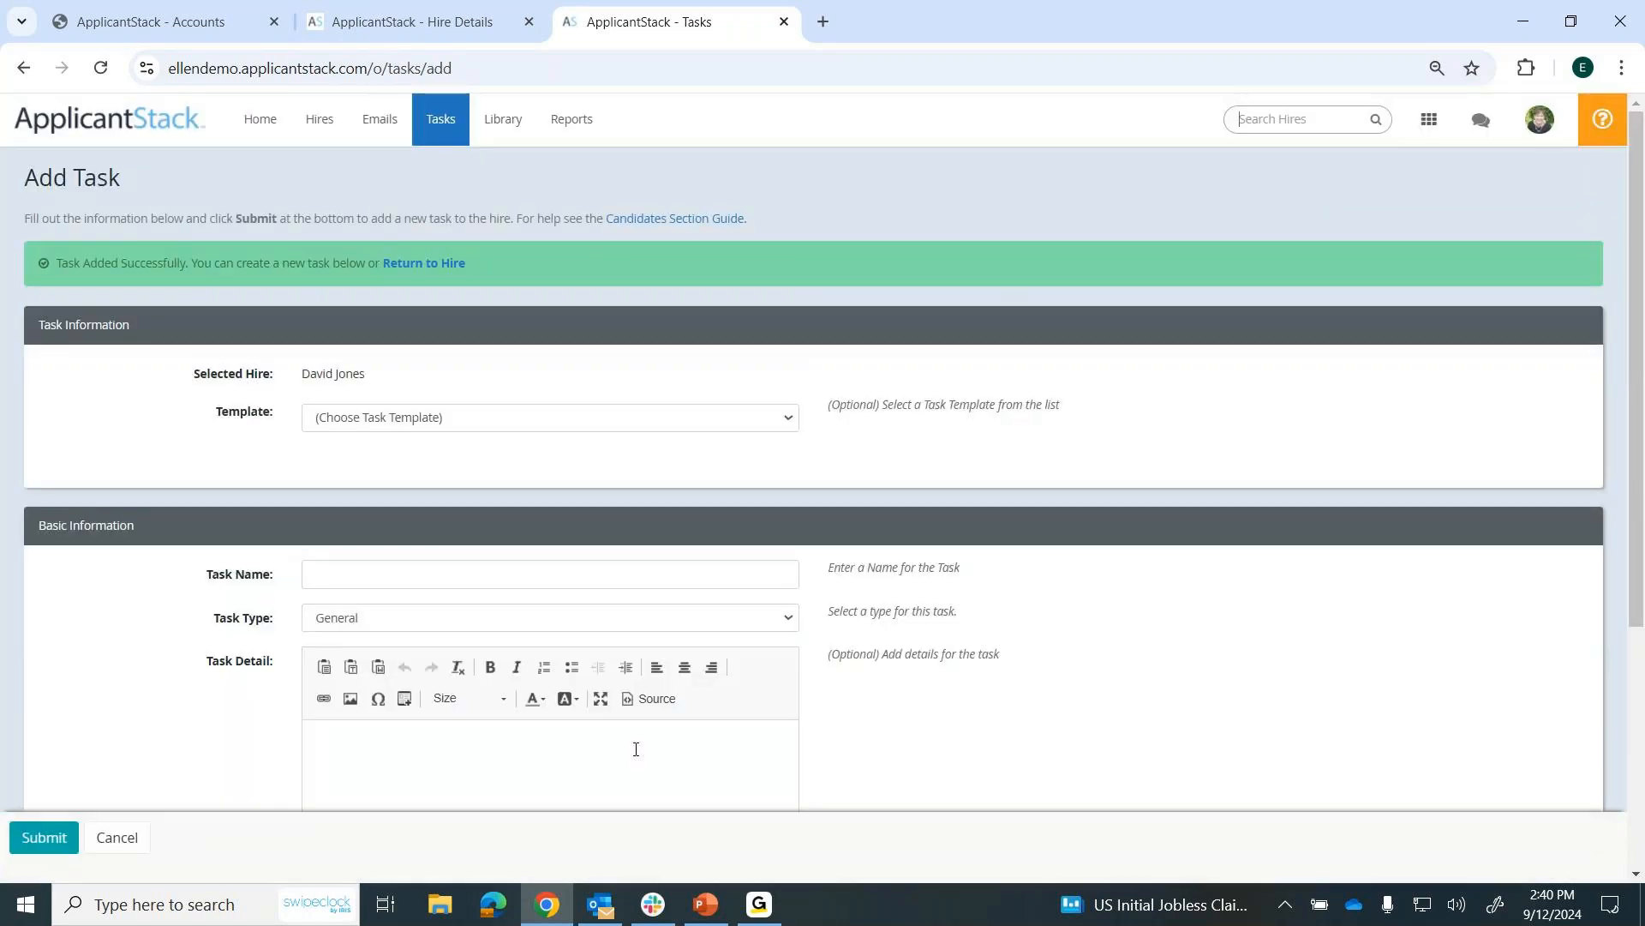
{"action": "left_click", "coordinate": [443, 265]}
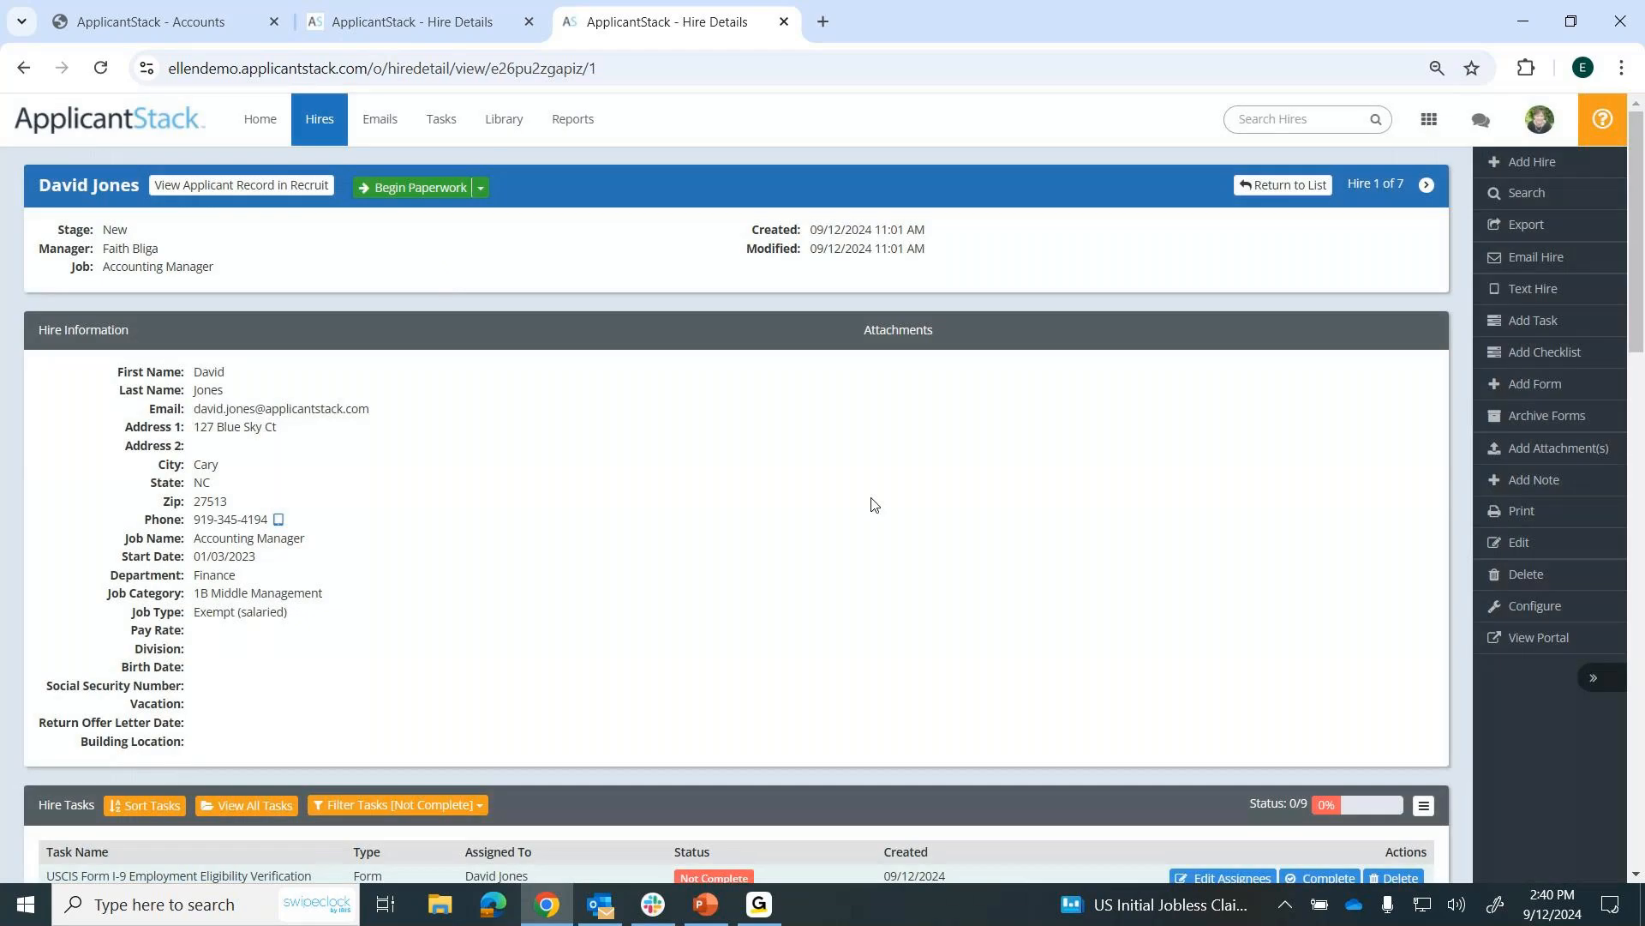
Review the hire's task list and onboarding portal, start the SS Card, license, passport task to view its uploads, and close that tab.
{"action": "scroll", "coordinate": [883, 508], "scroll_direction": "down", "scroll_amount": 5}
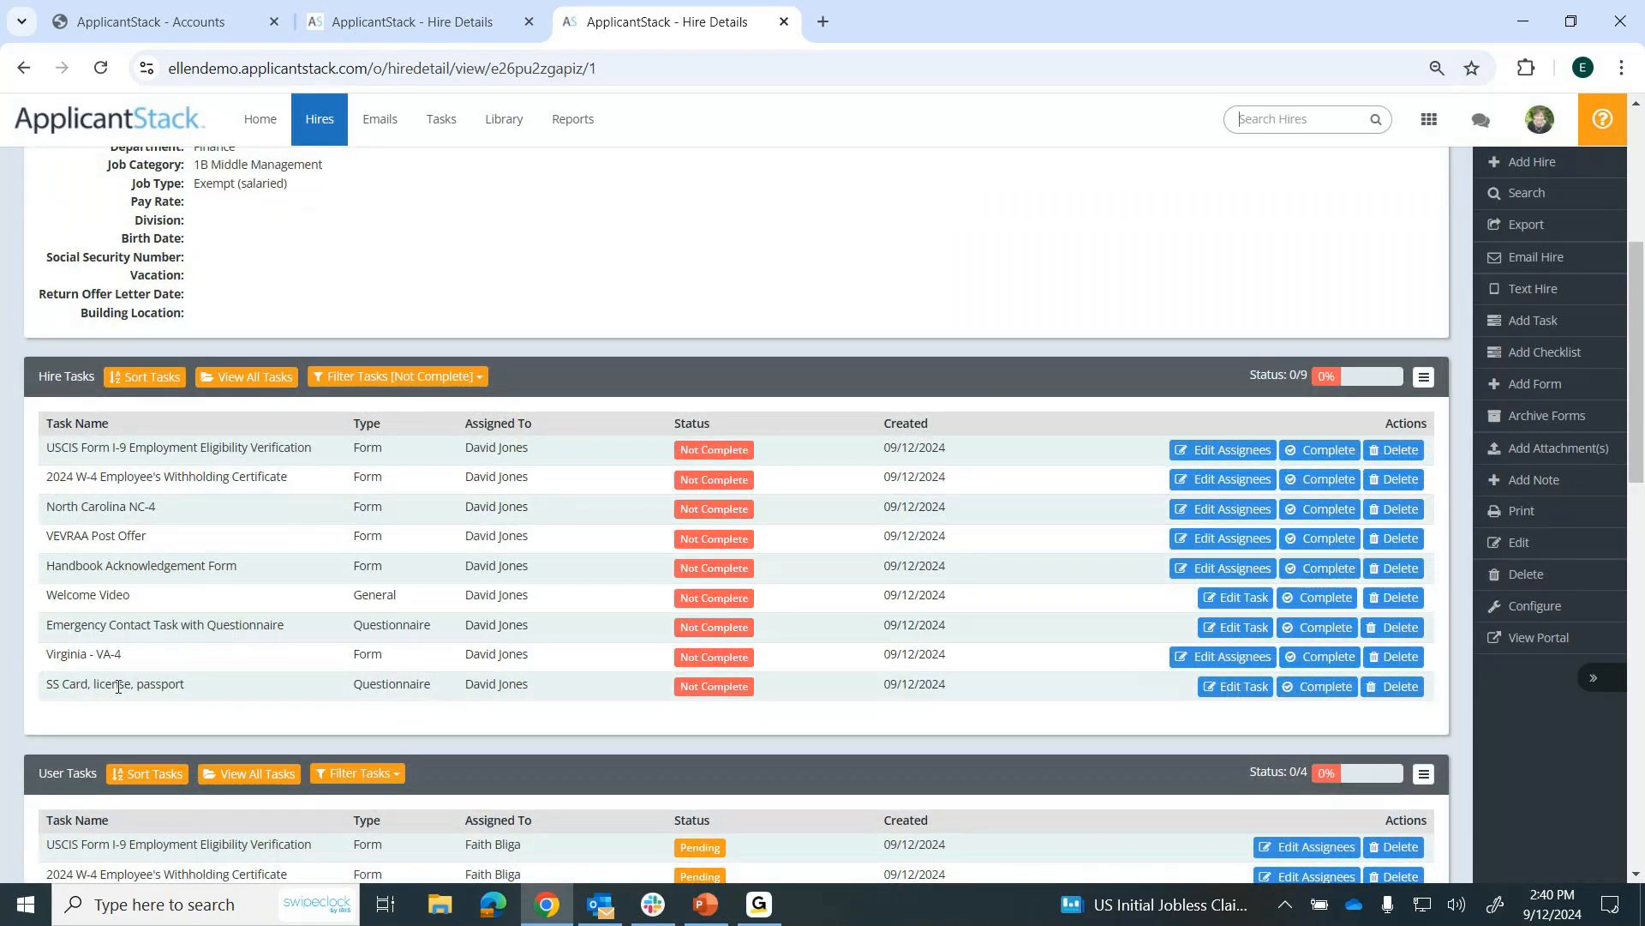
{"action": "left_click", "coordinate": [1530, 646]}
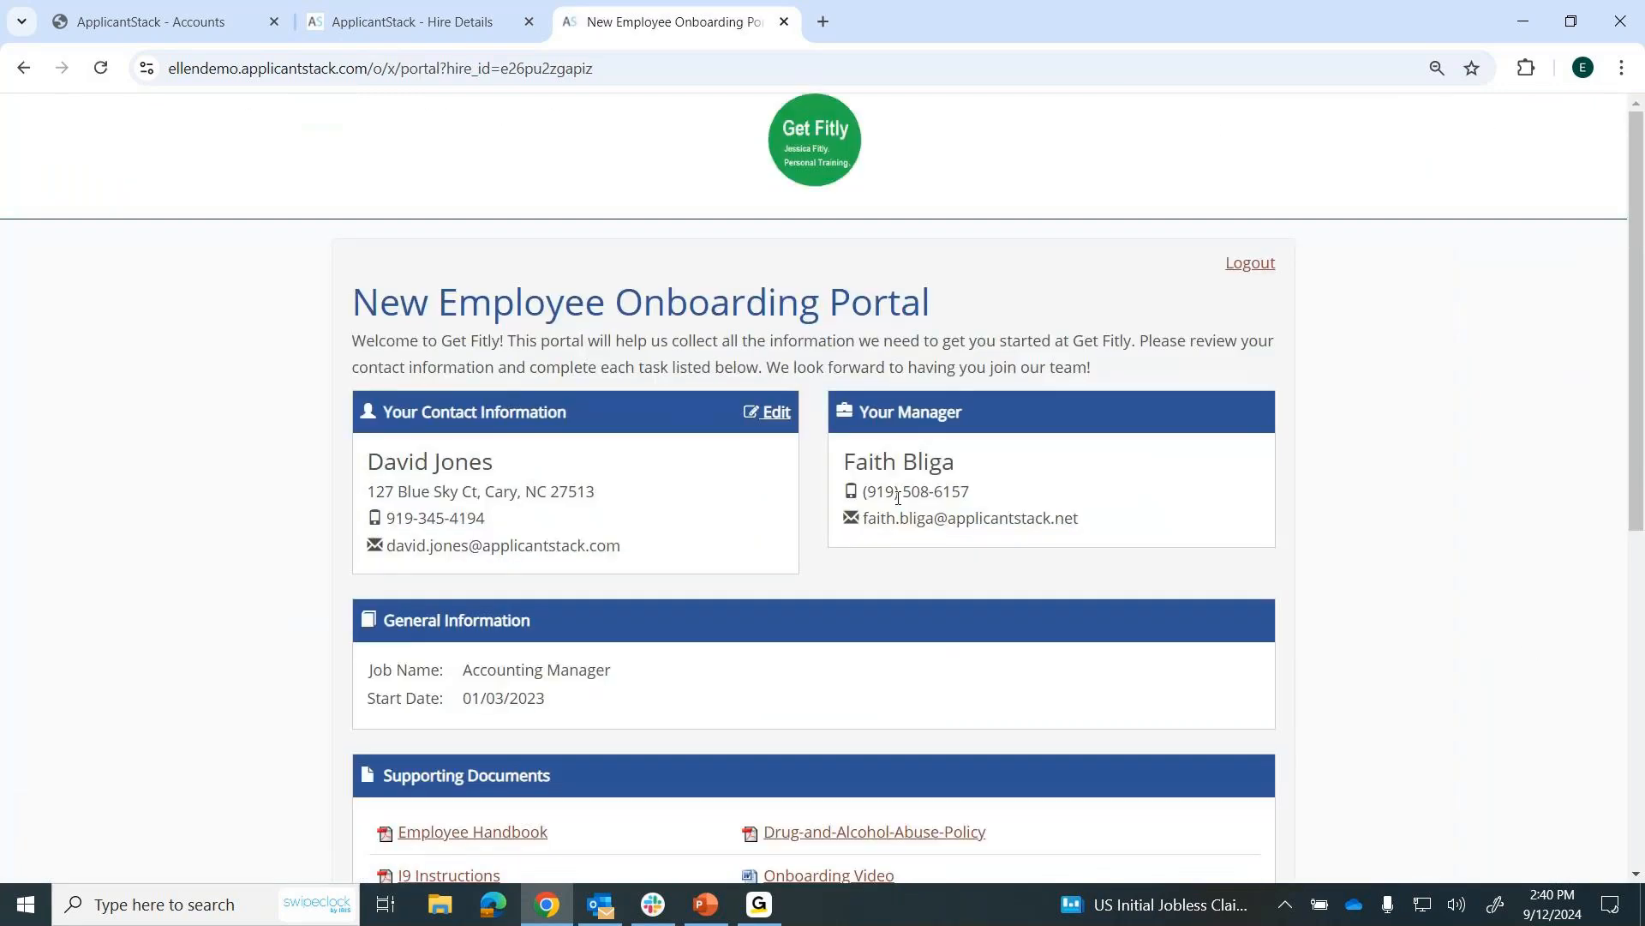
{"action": "scroll", "coordinate": [896, 501], "scroll_direction": "down", "scroll_amount": 6}
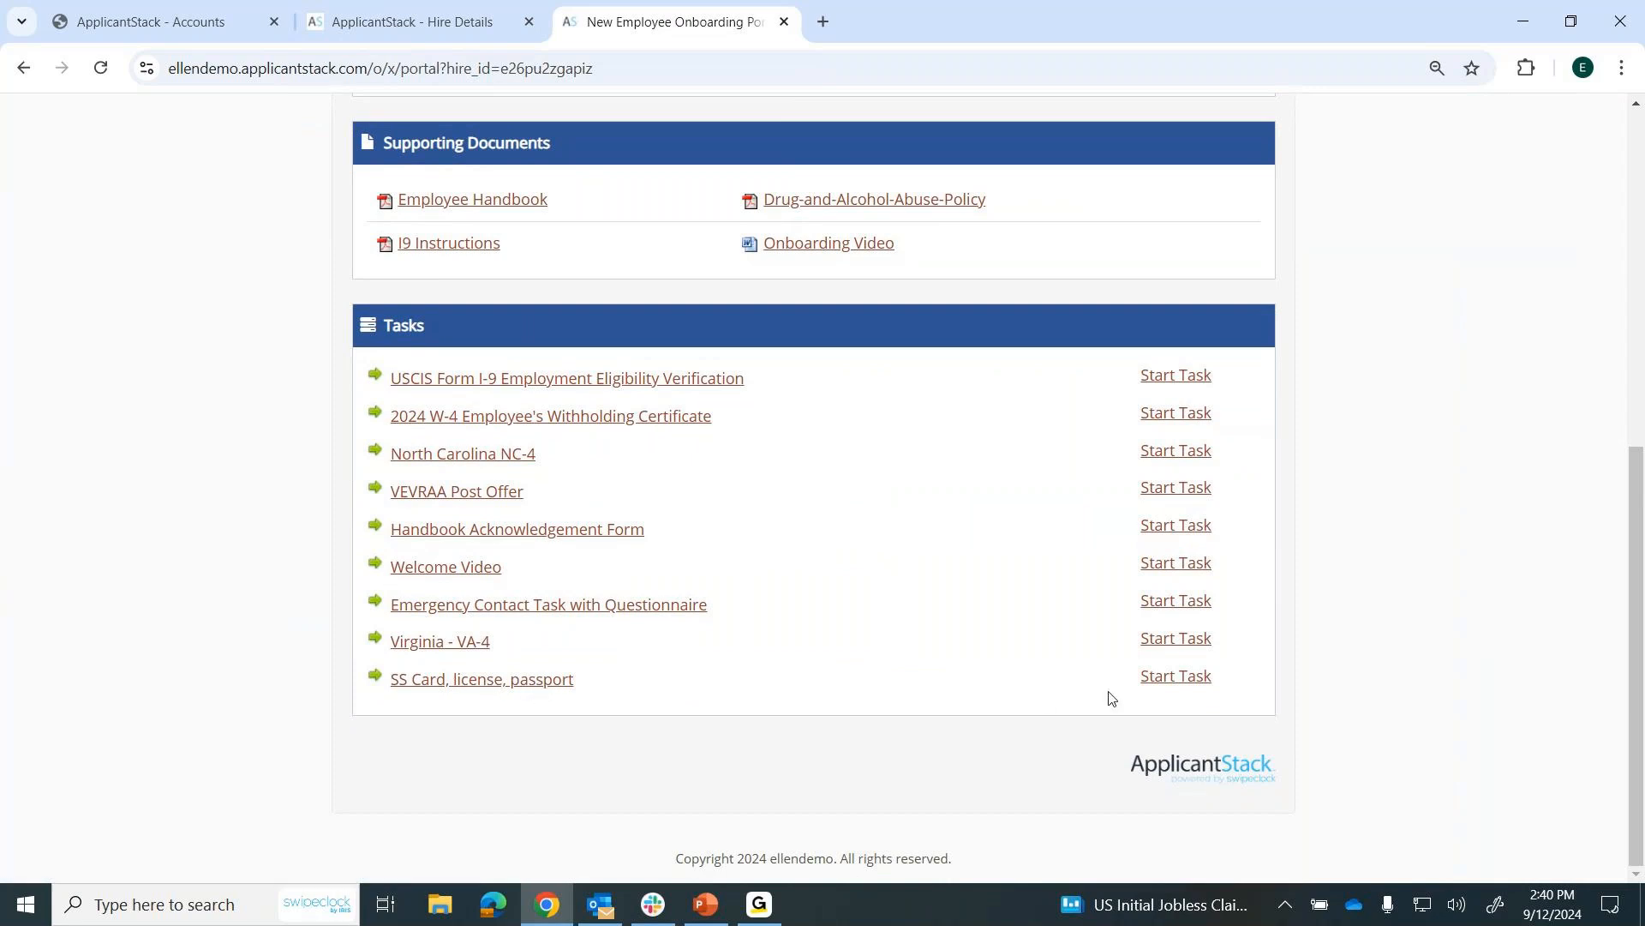
{"action": "left_click", "coordinate": [1153, 688]}
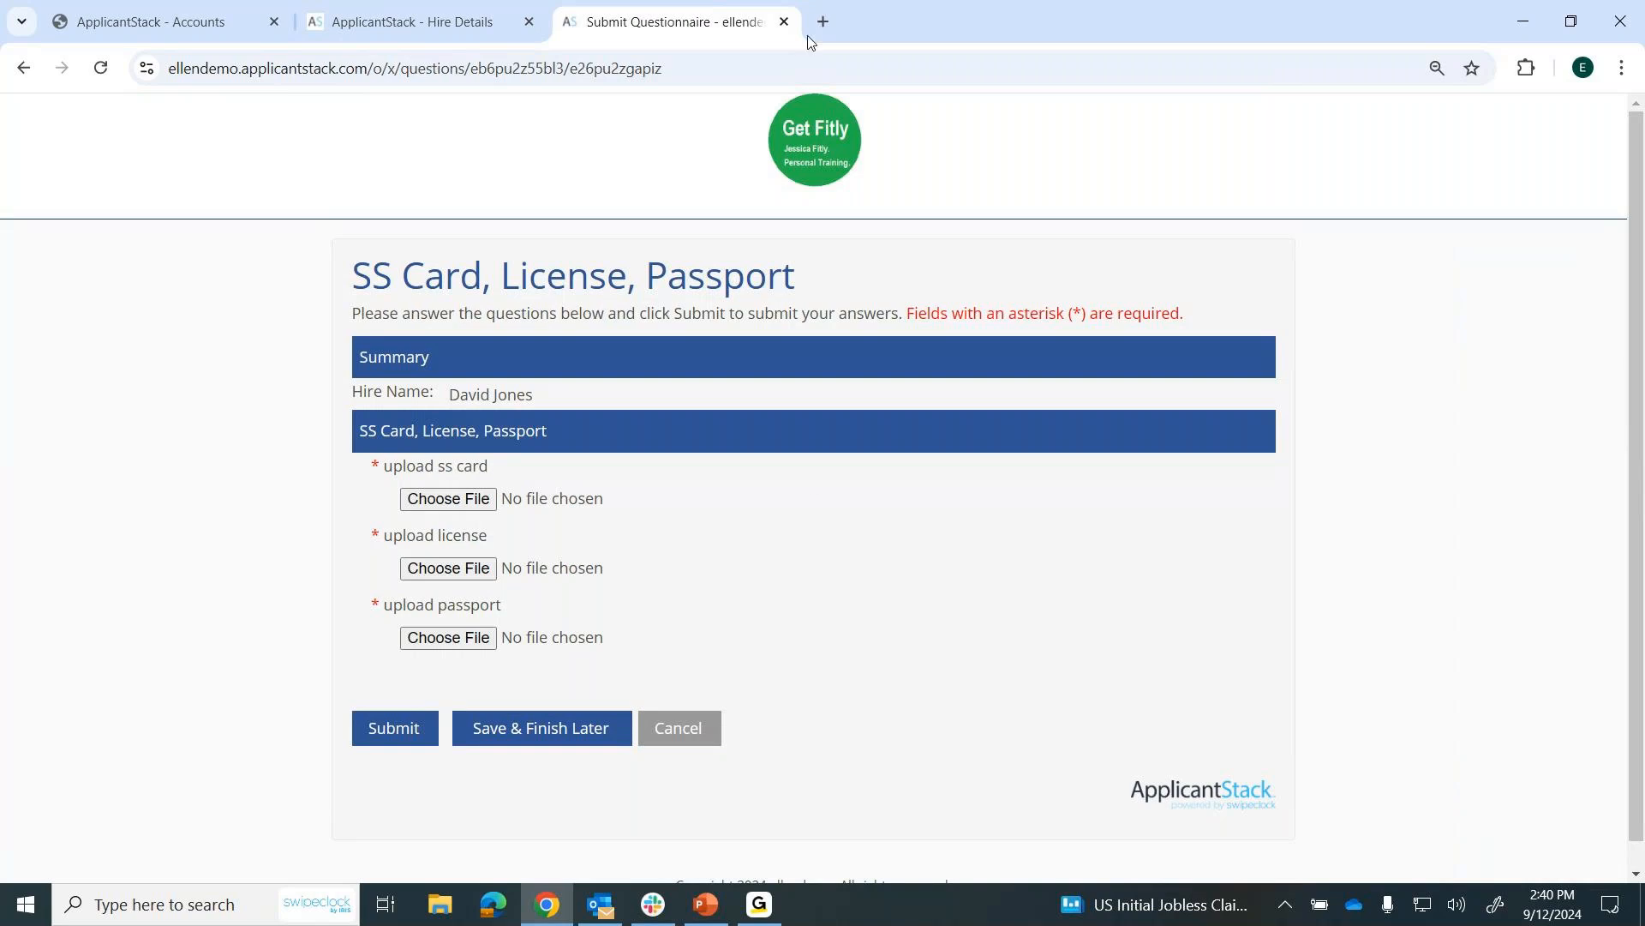
{"action": "left_click", "coordinate": [785, 22]}
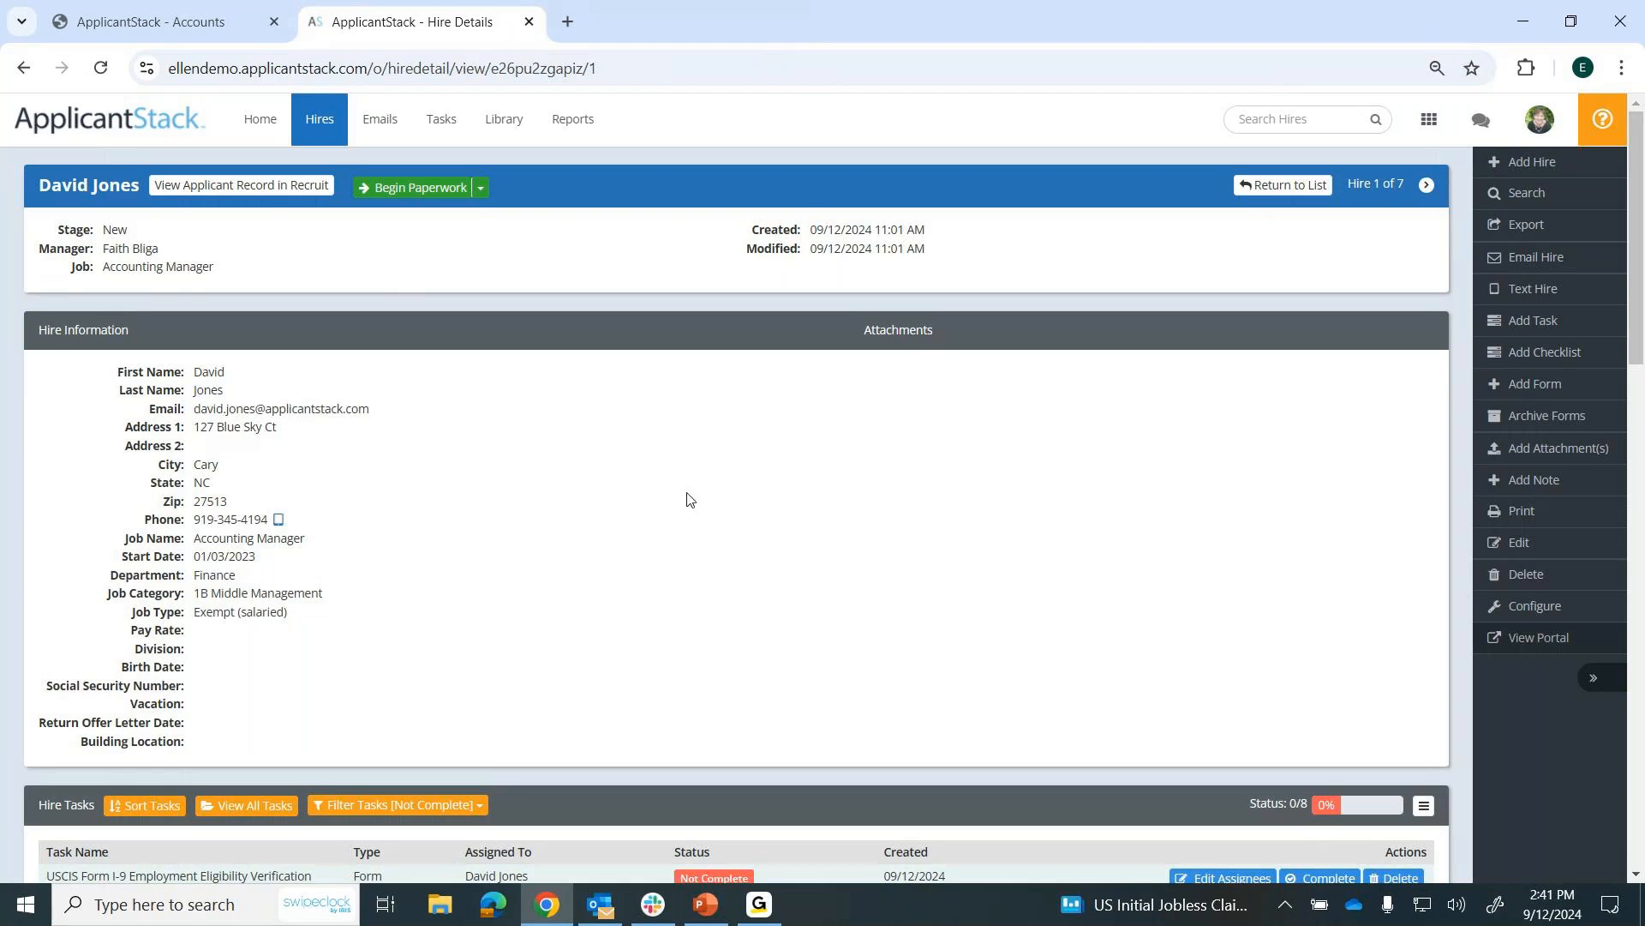
View the hire's email composer and attachment upload dialog, leaving both without sending or adding anything.
{"action": "left_click", "coordinate": [1527, 259]}
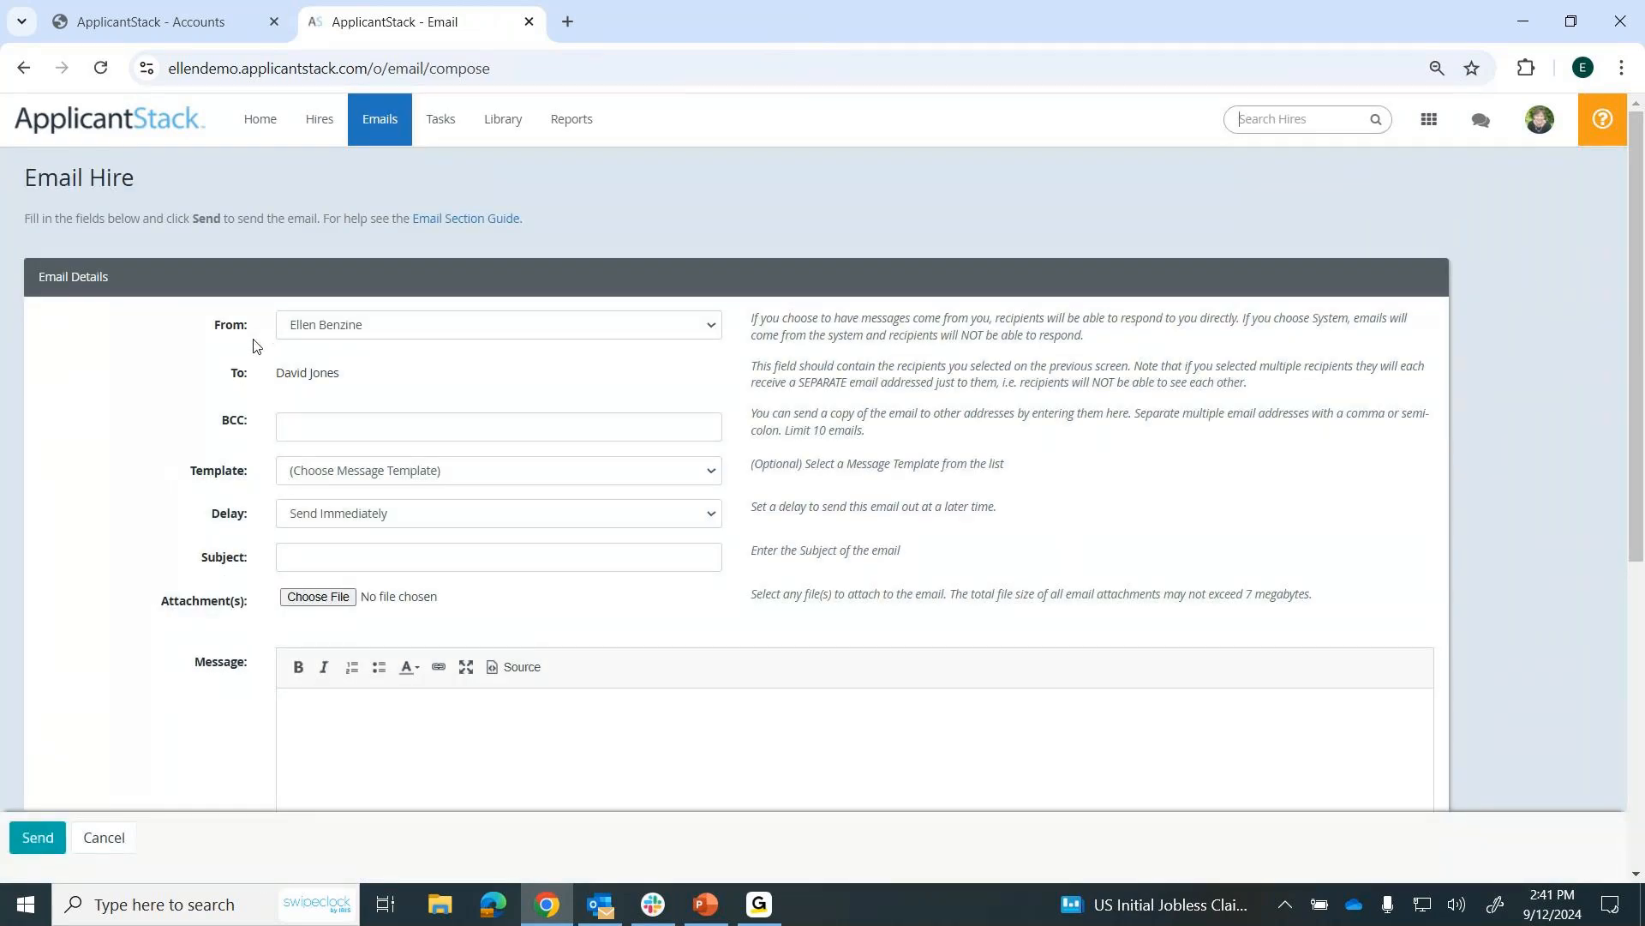
{"action": "left_click", "coordinate": [96, 848]}
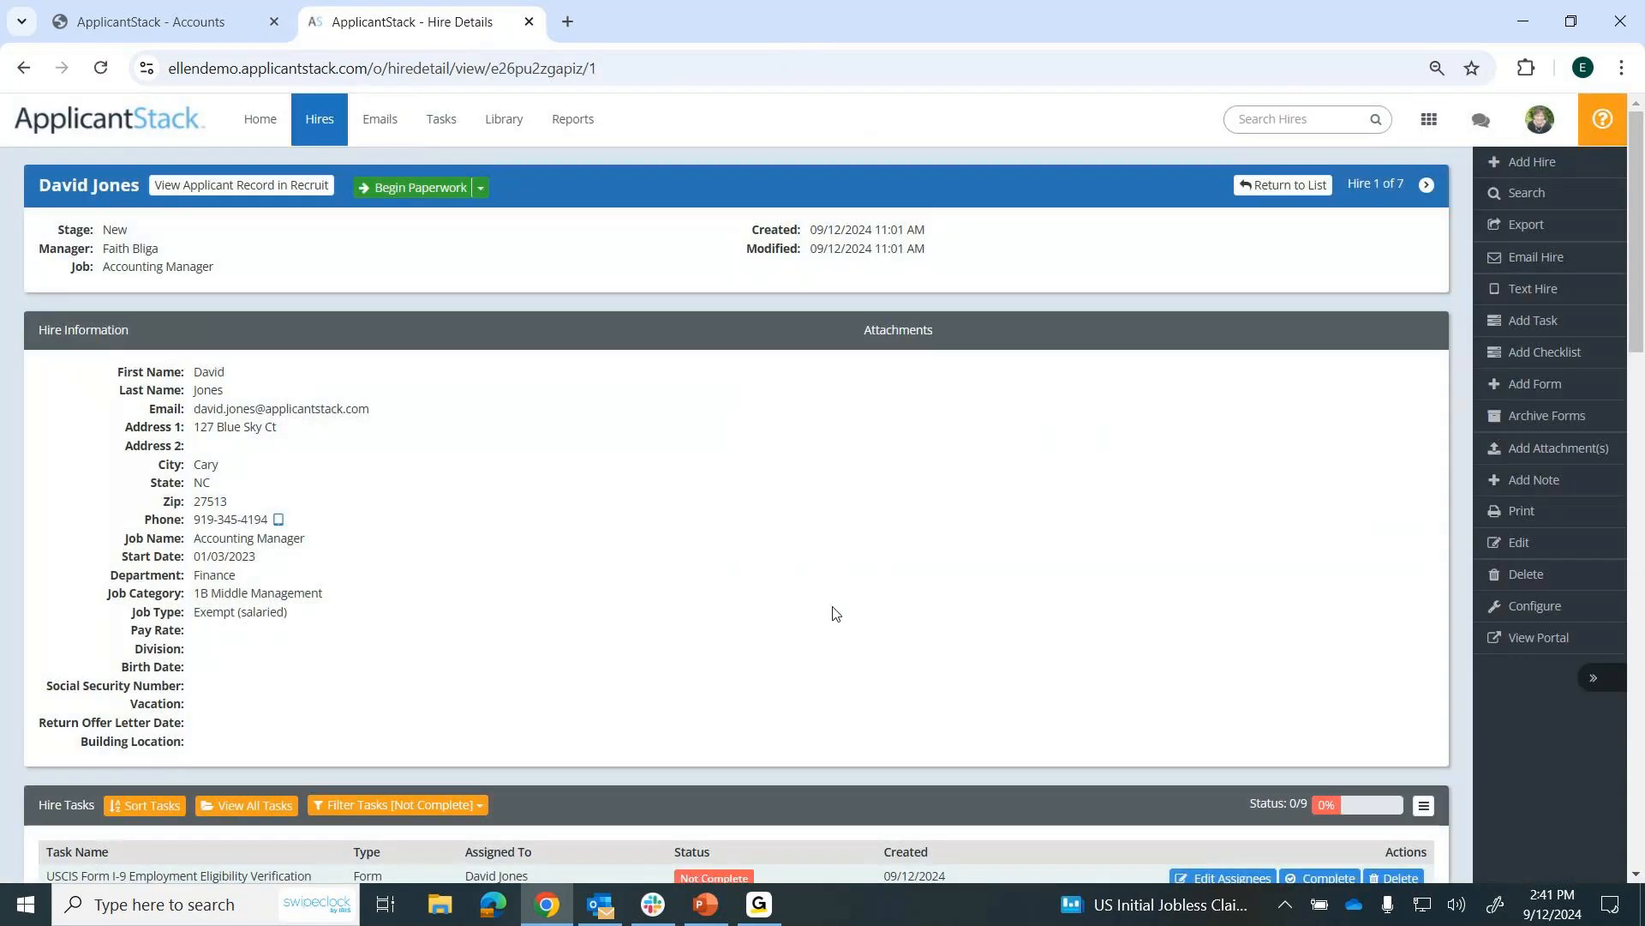
{"action": "left_click", "coordinate": [1534, 451]}
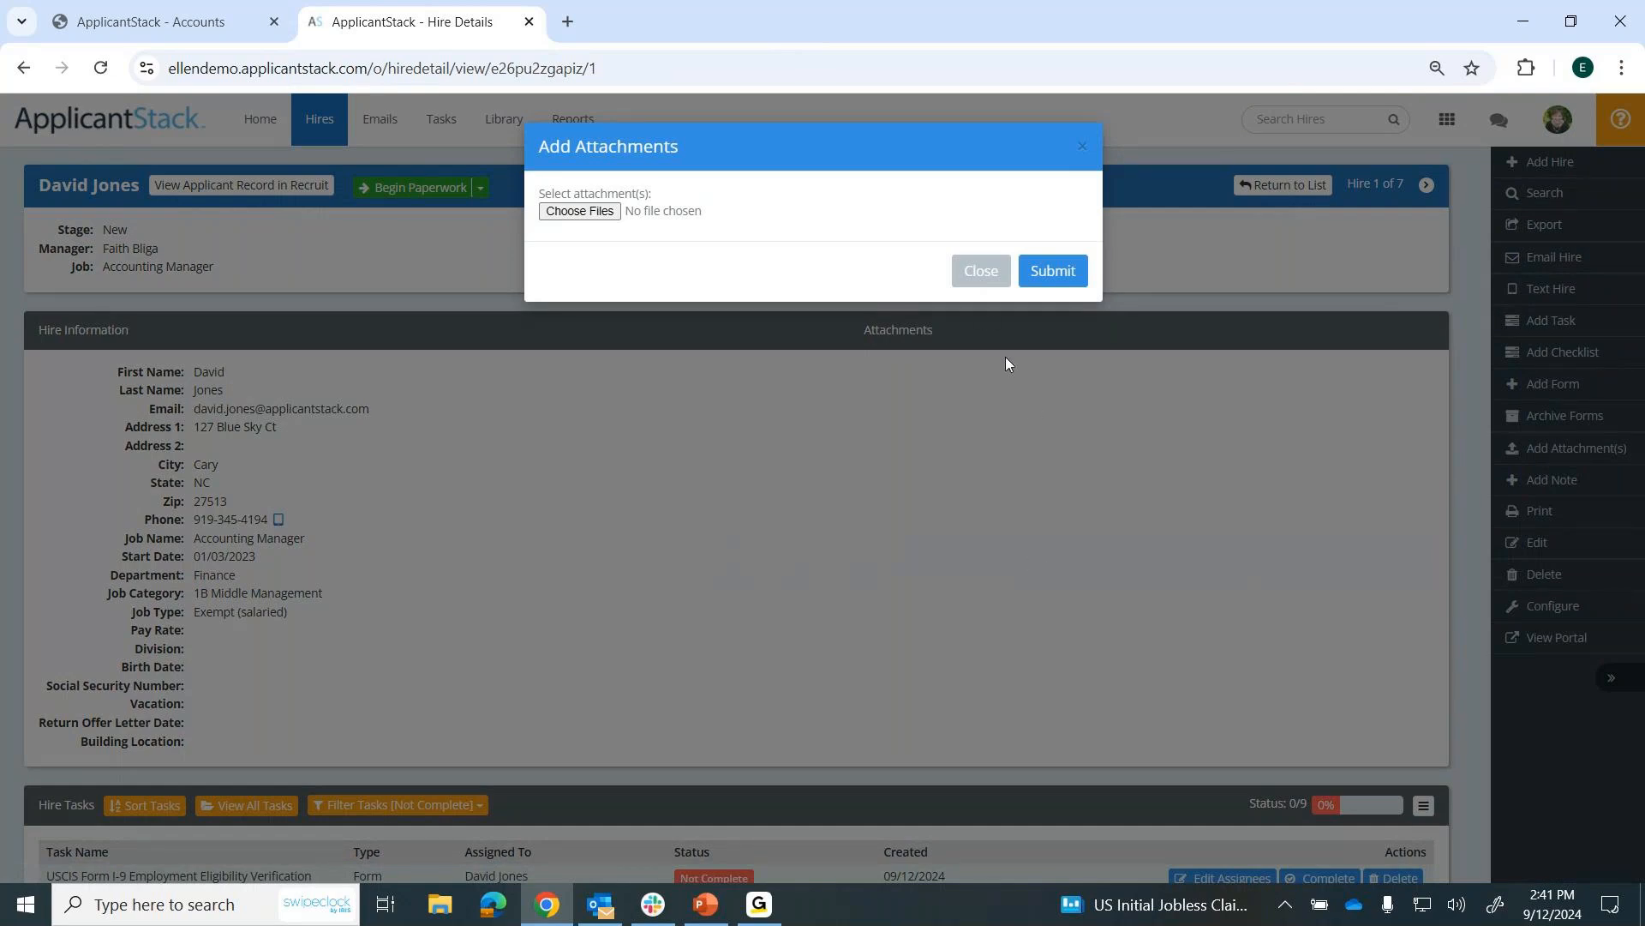
{"action": "left_click", "coordinate": [982, 271]}
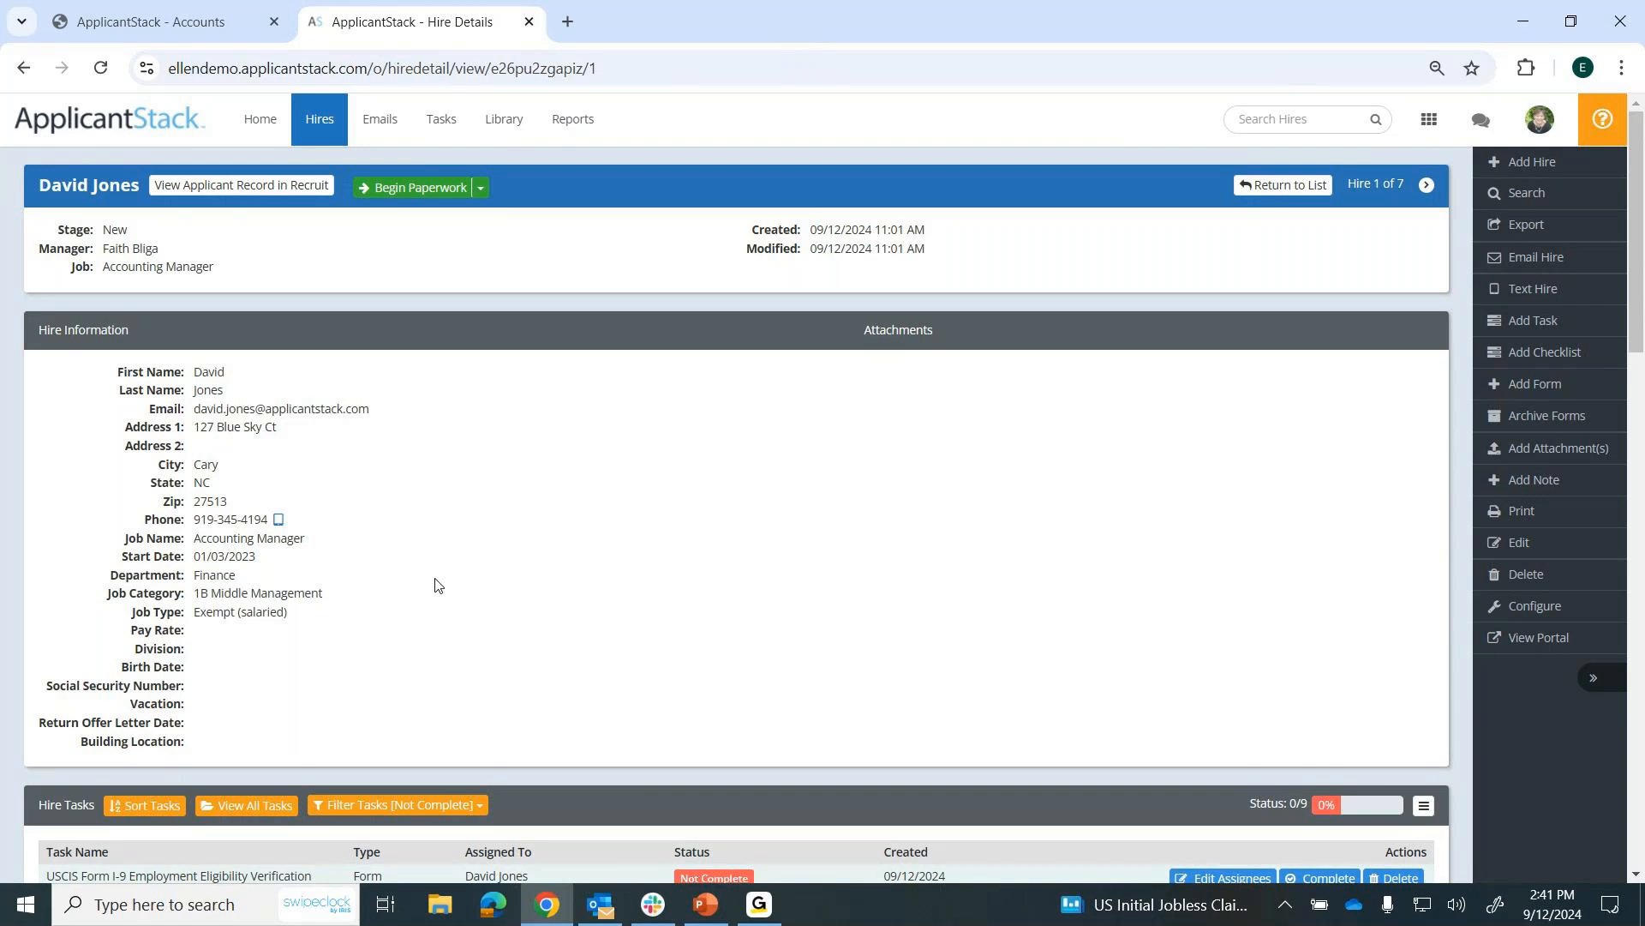
Review the stages in the Pipeline Summary on the home page.
{"action": "left_click", "coordinate": [260, 119]}
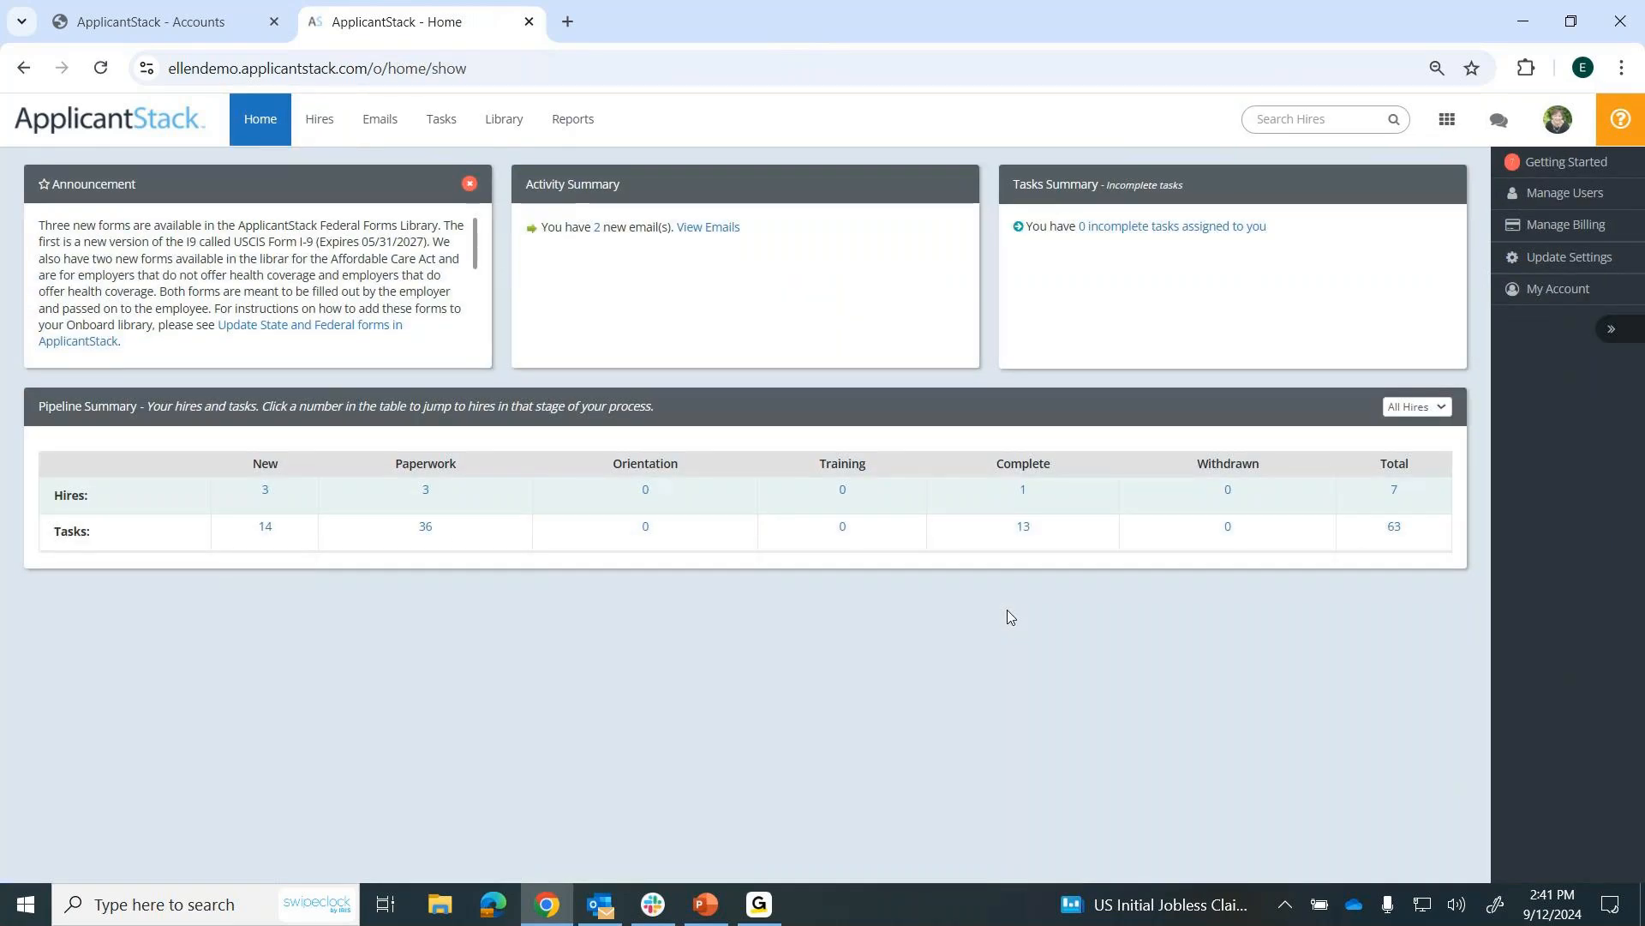
{"action": "left_click_drag", "start_coordinate": [246, 464], "coordinate": [1281, 463]}
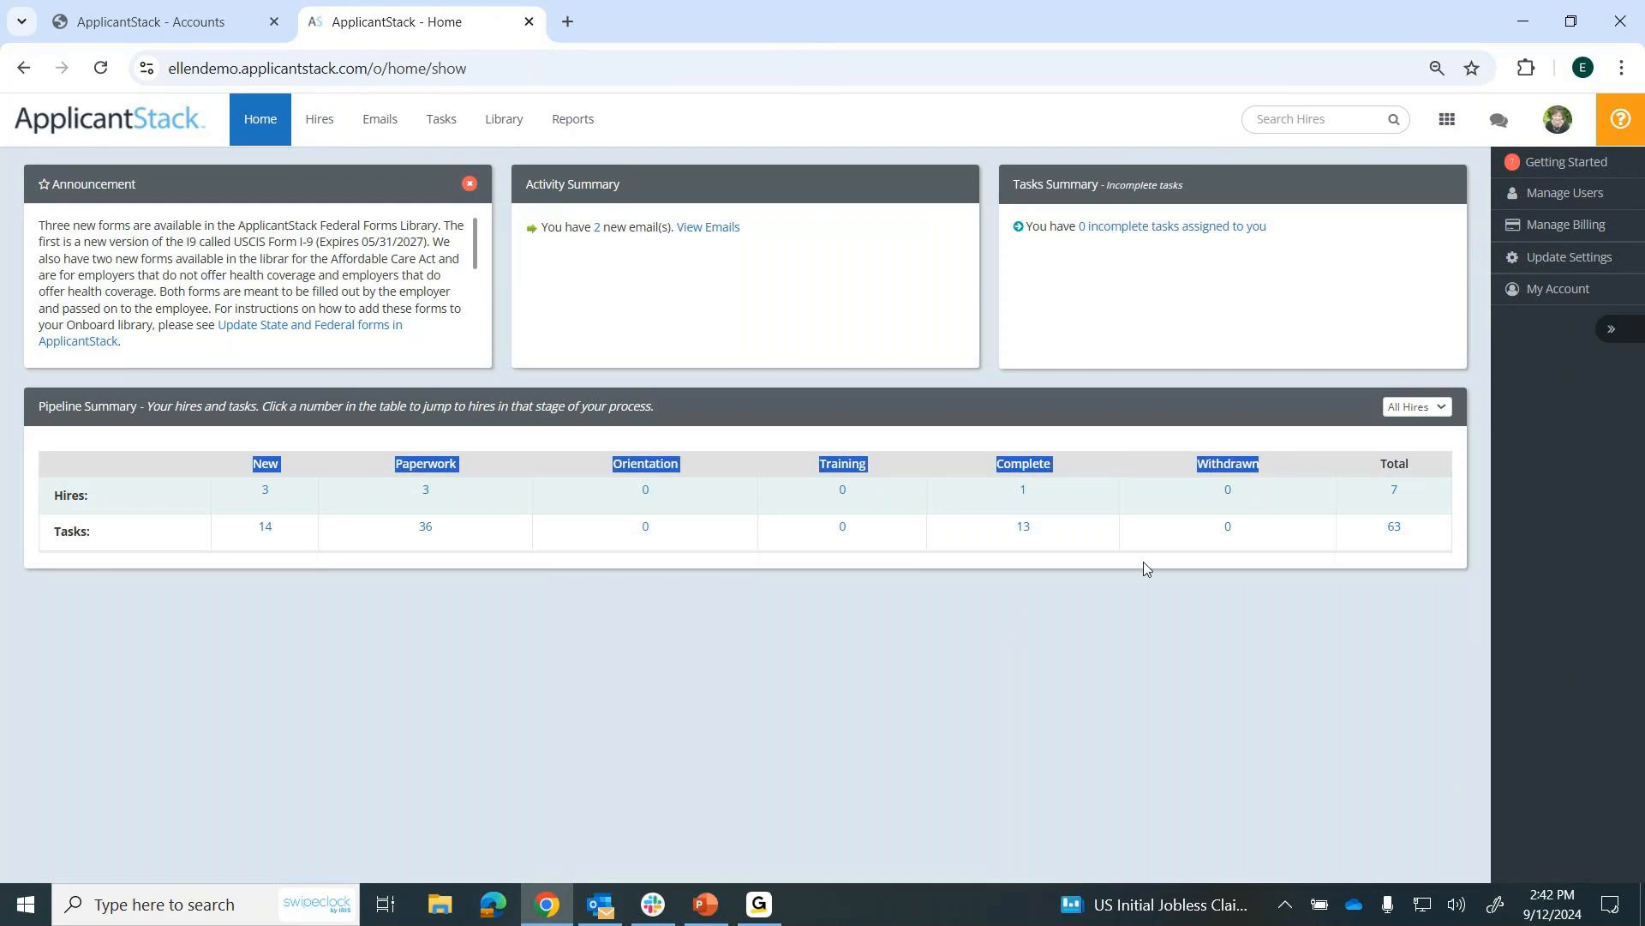
{"action": "left_click", "coordinate": [897, 716]}
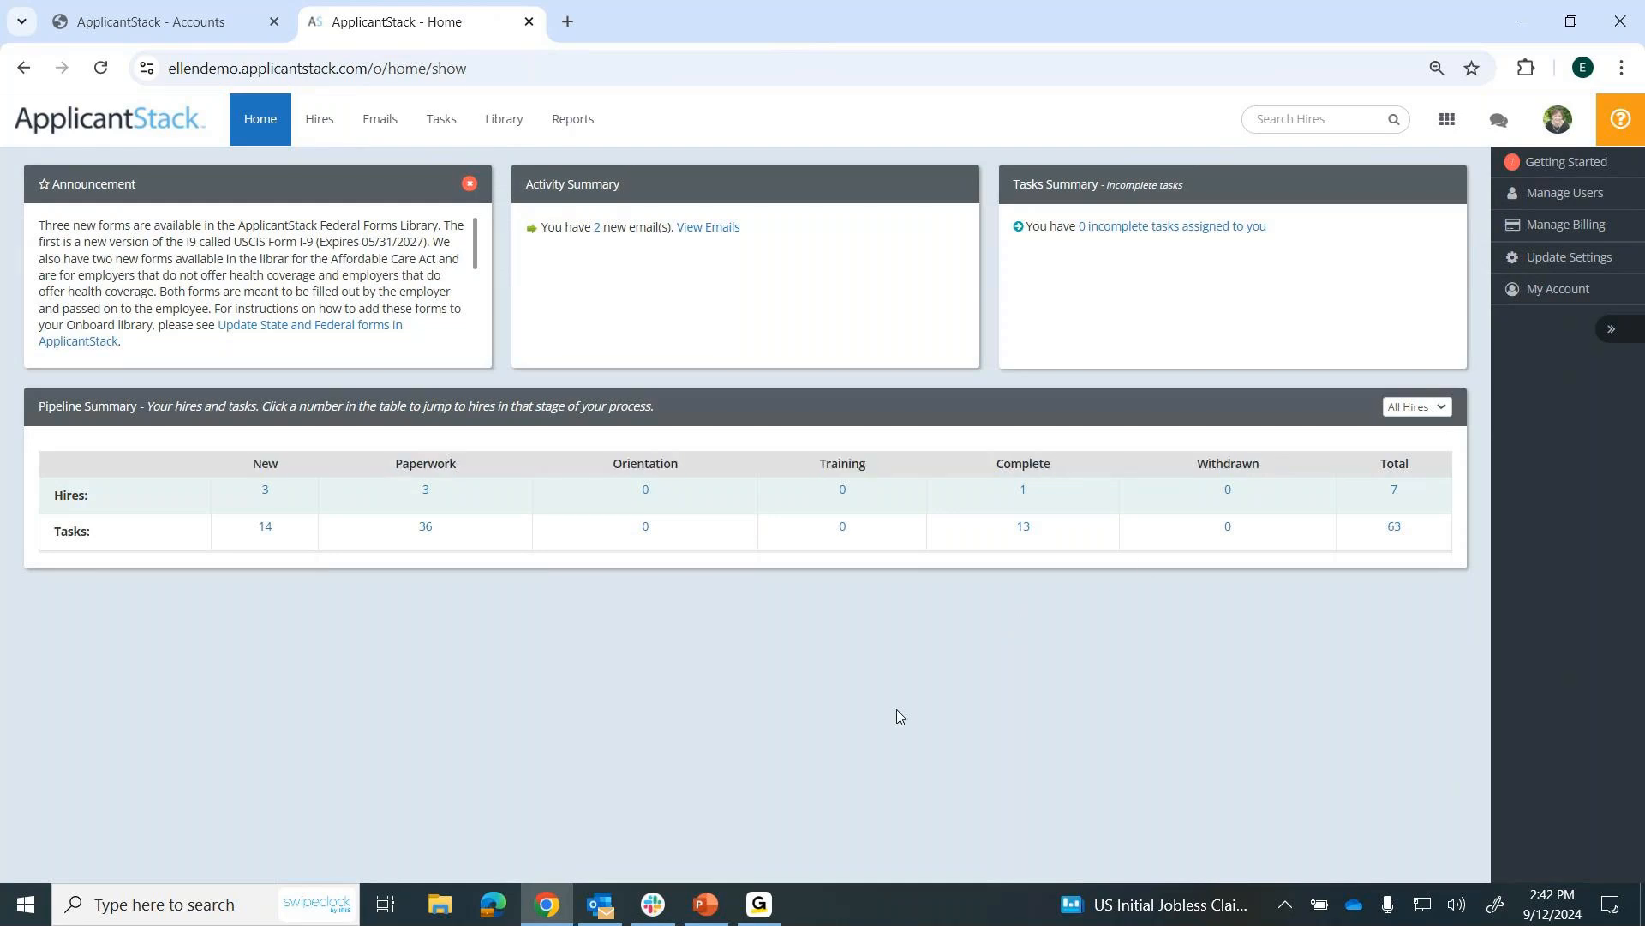
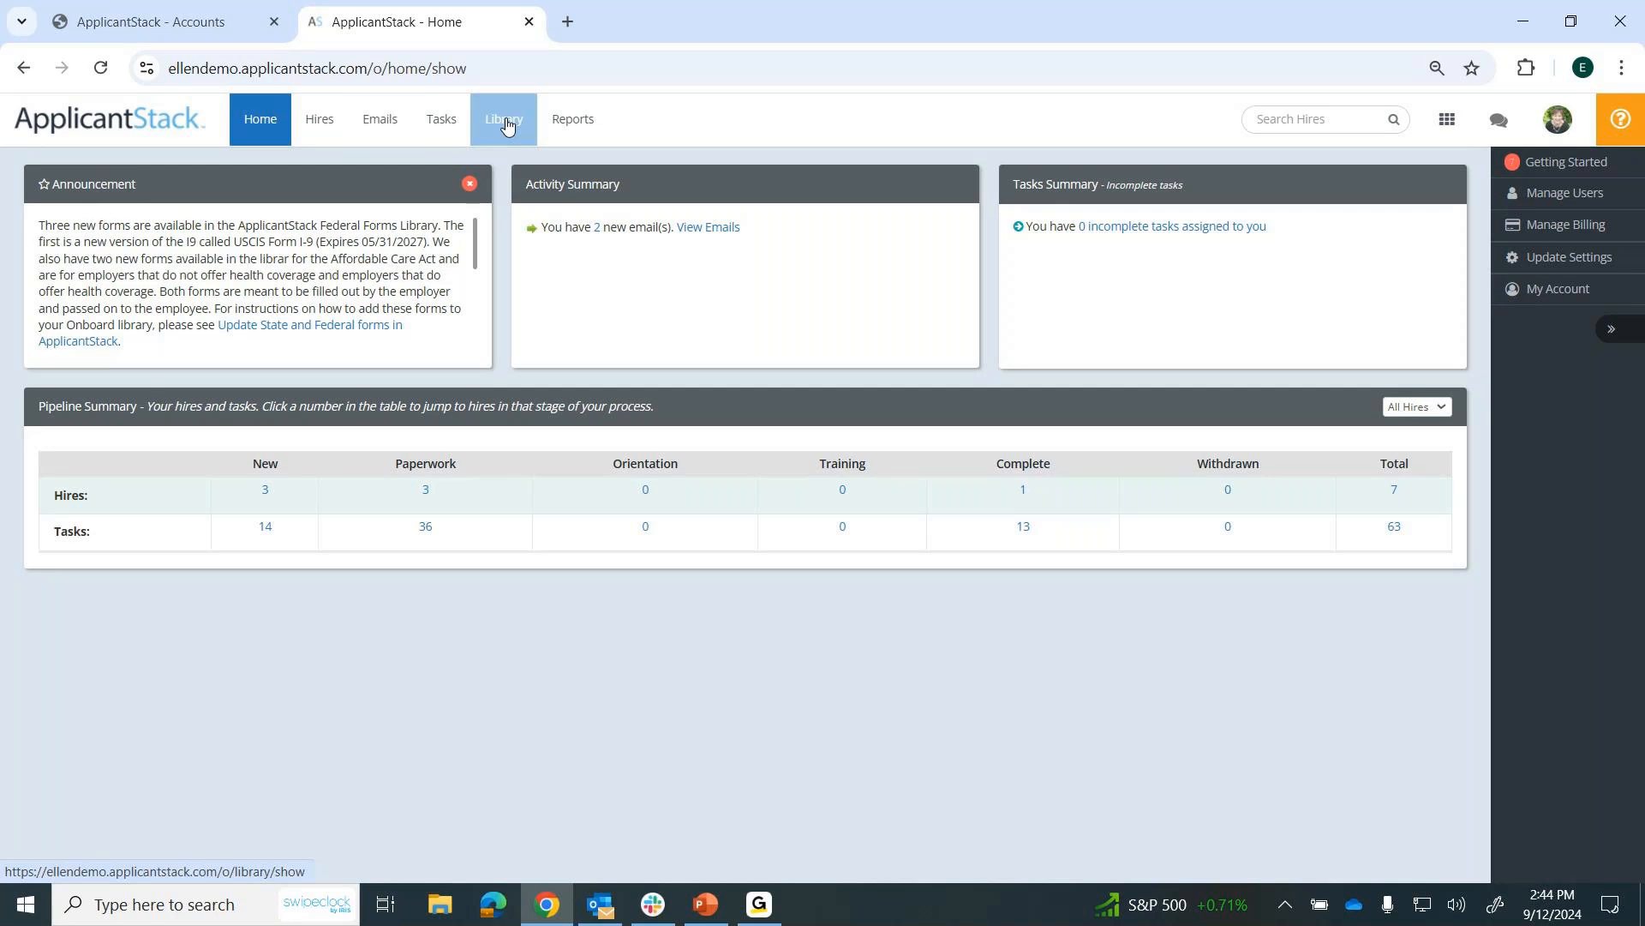
View the library's form templates, then return to the home page and review the Pipeline Summary stage headings.
{"action": "left_click", "coordinate": [511, 128]}
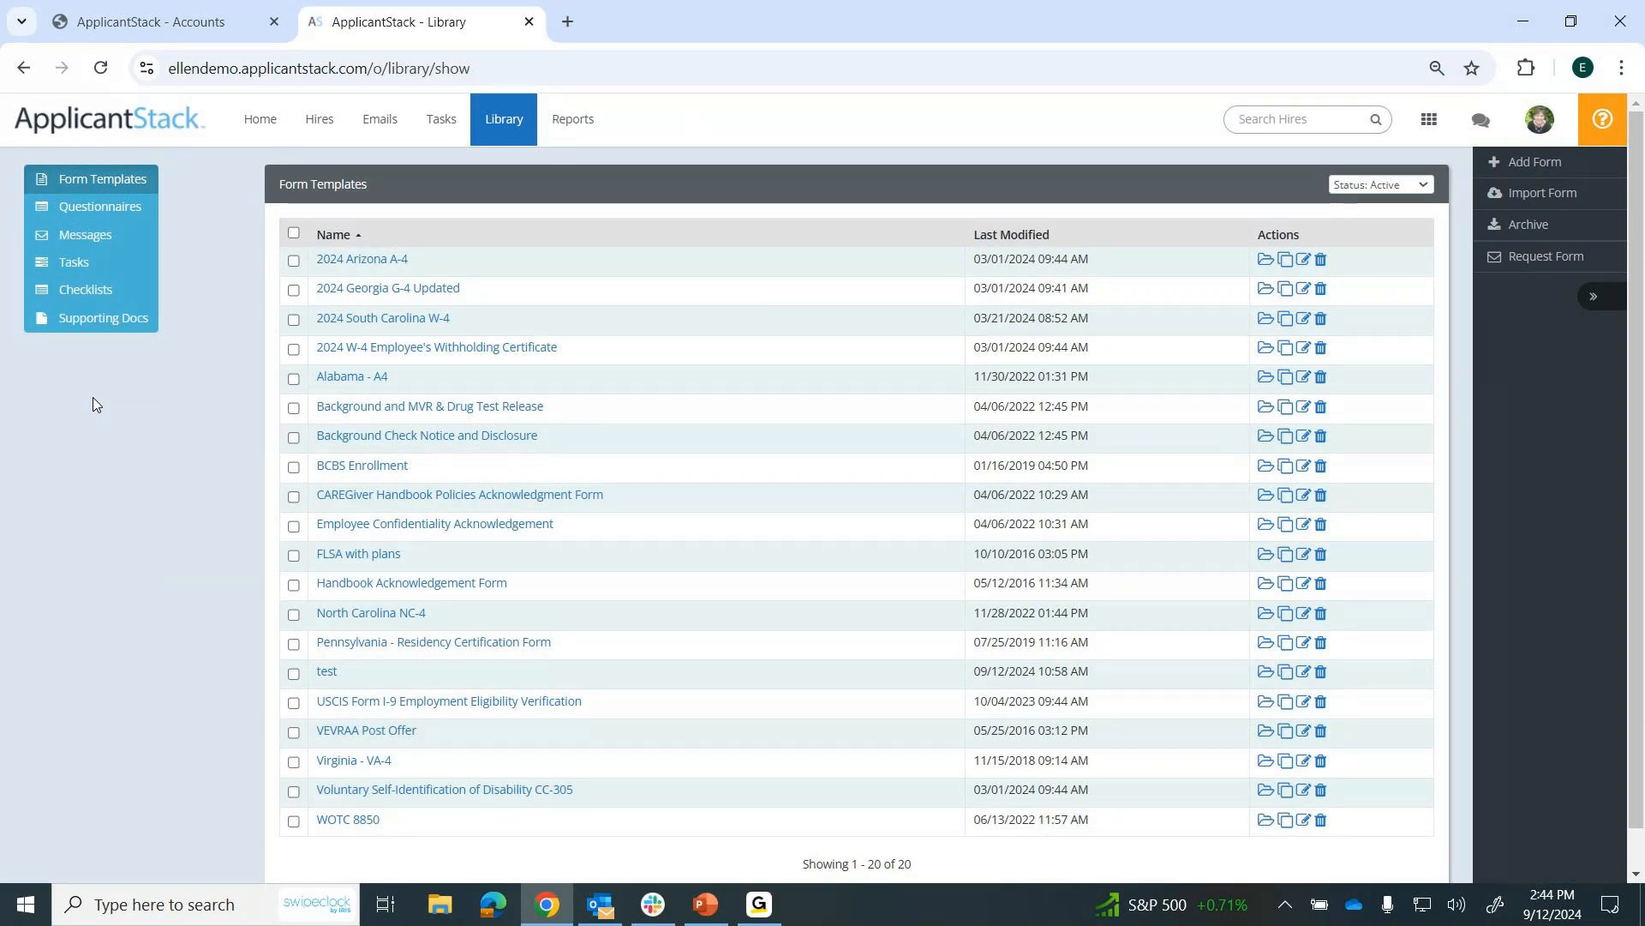
{"action": "left_click", "coordinate": [256, 126]}
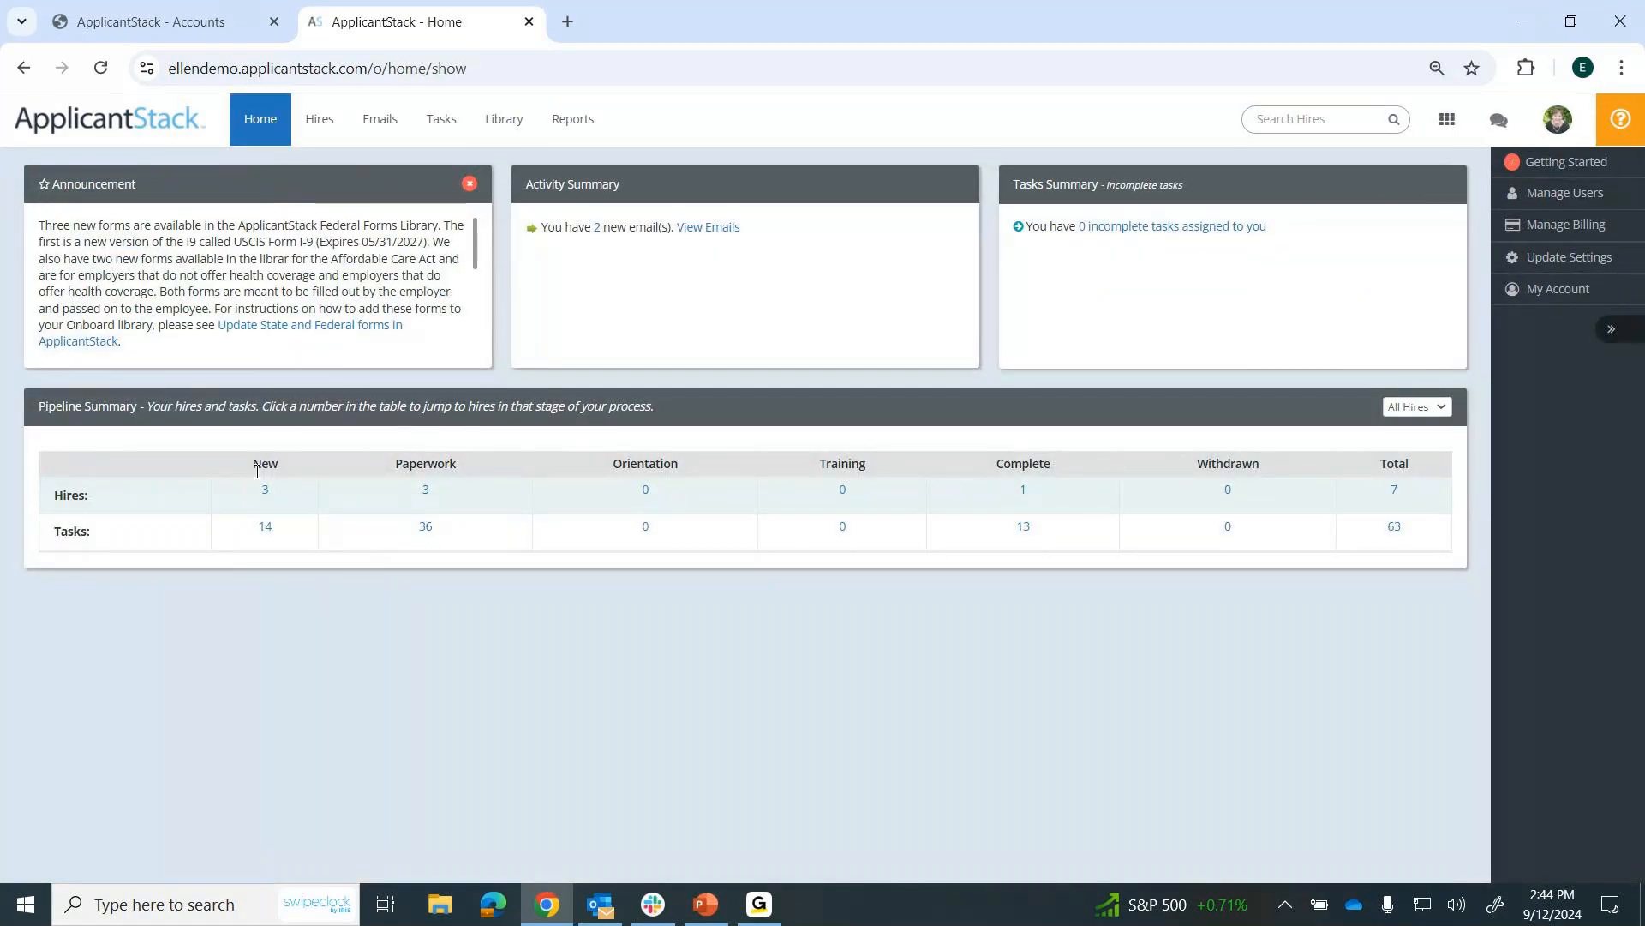
{"action": "left_click_drag", "start_coordinate": [256, 469], "coordinate": [1144, 459]}
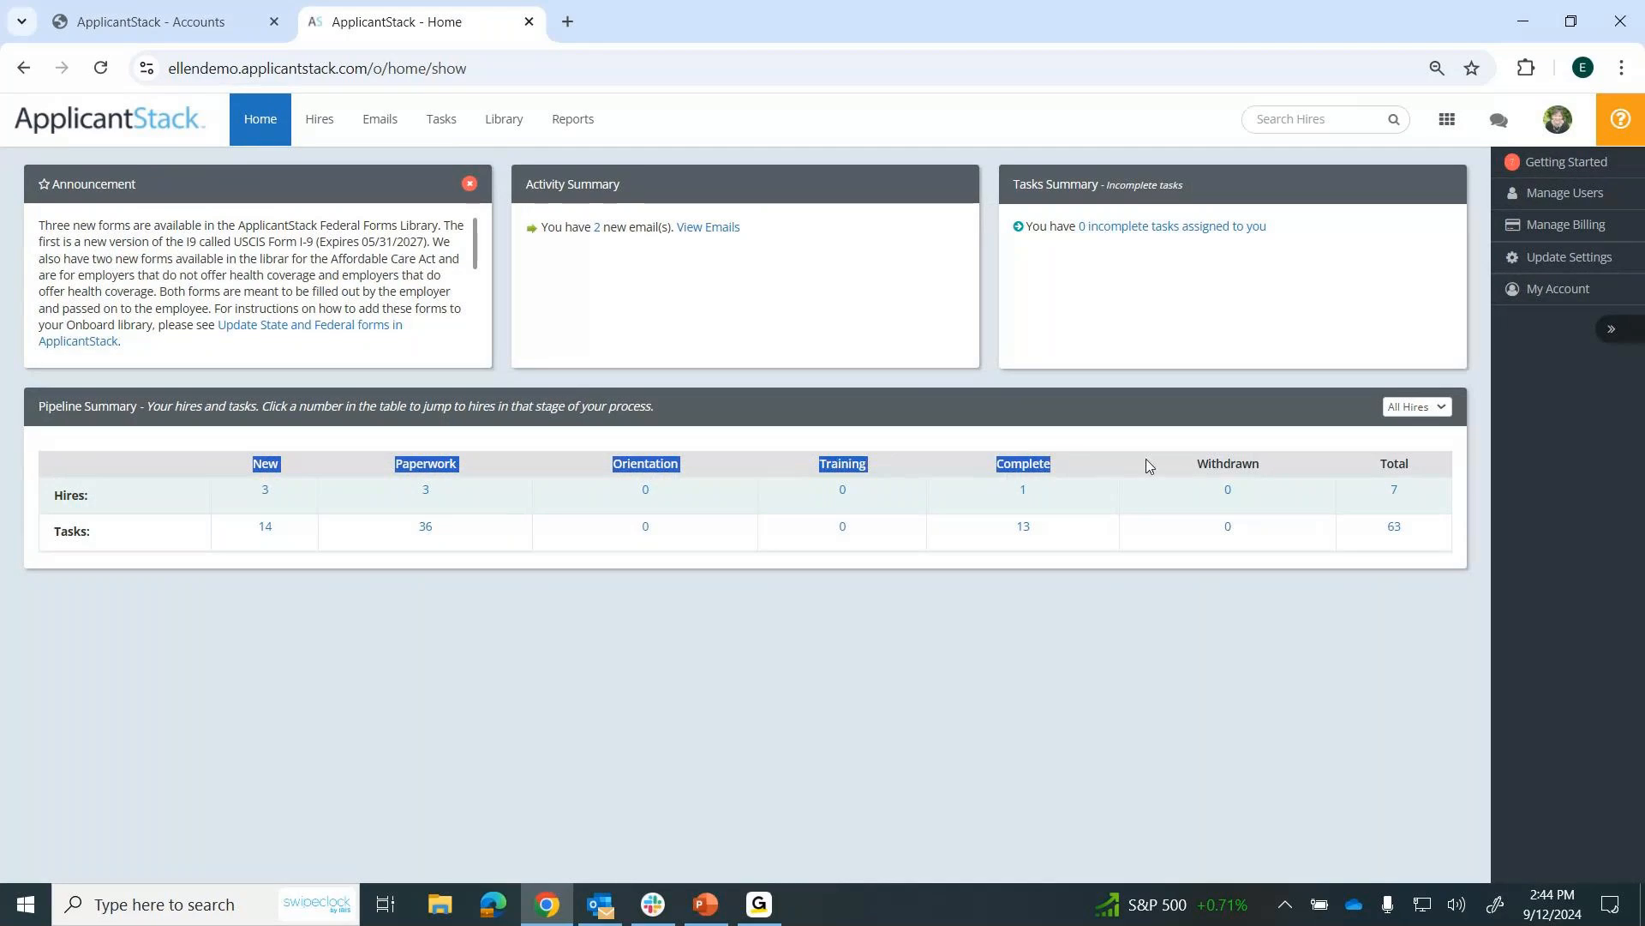
{"action": "left_click", "coordinate": [608, 677]}
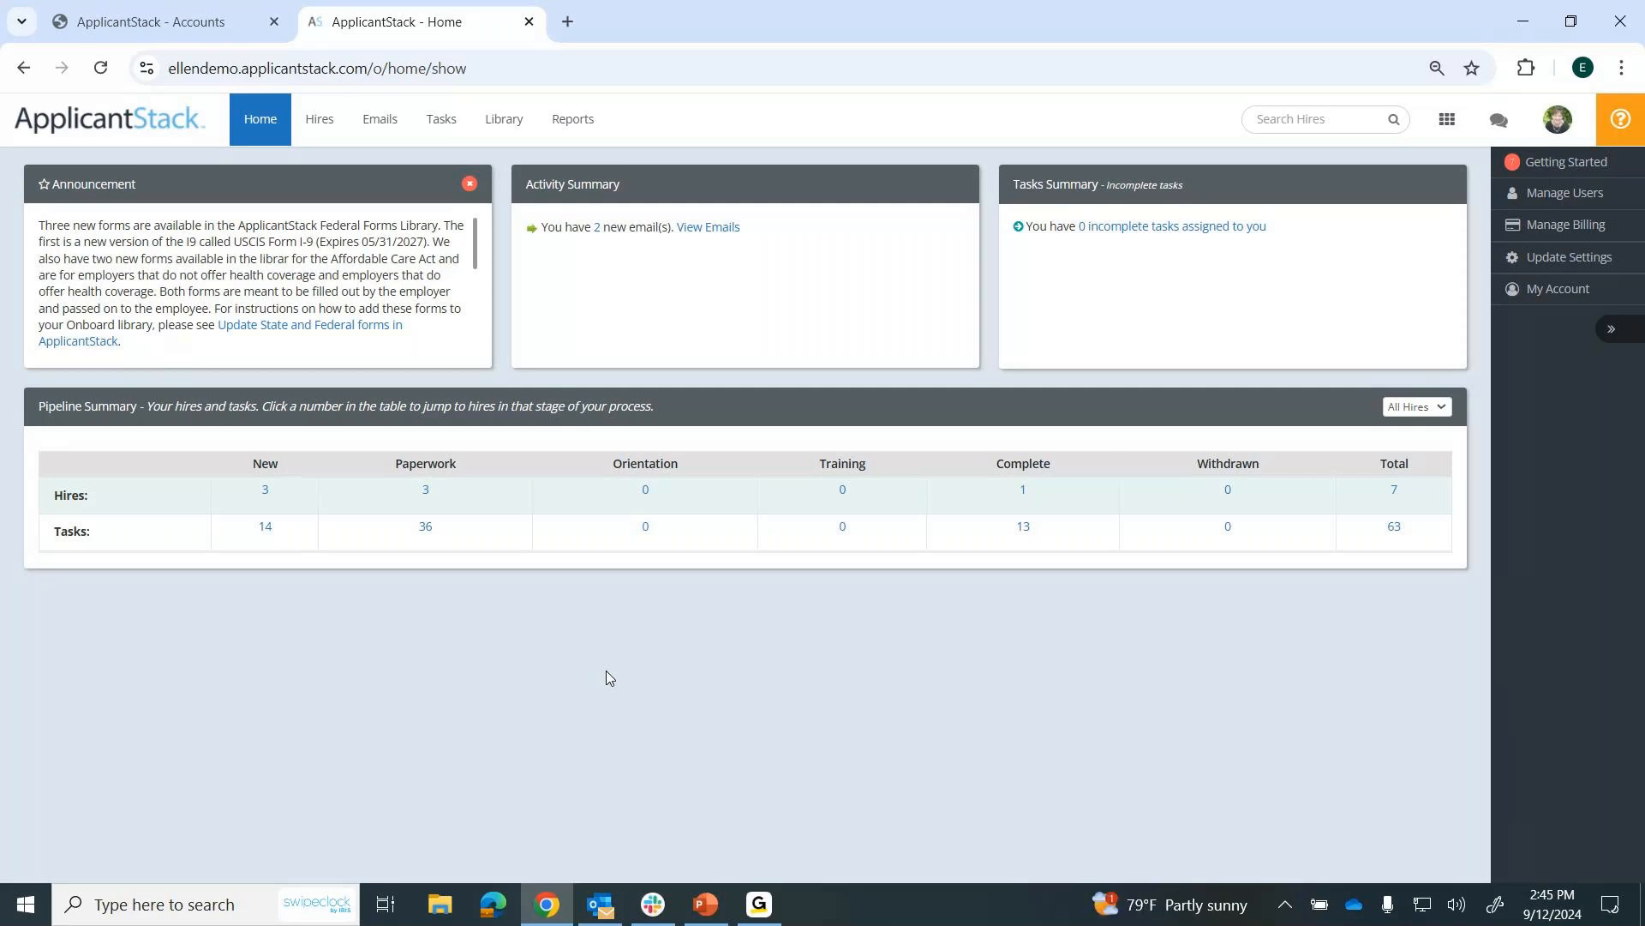
View the tasks and forms in the New Hire Checklist - NC template, and return to the home page.
{"action": "left_click", "coordinate": [502, 126]}
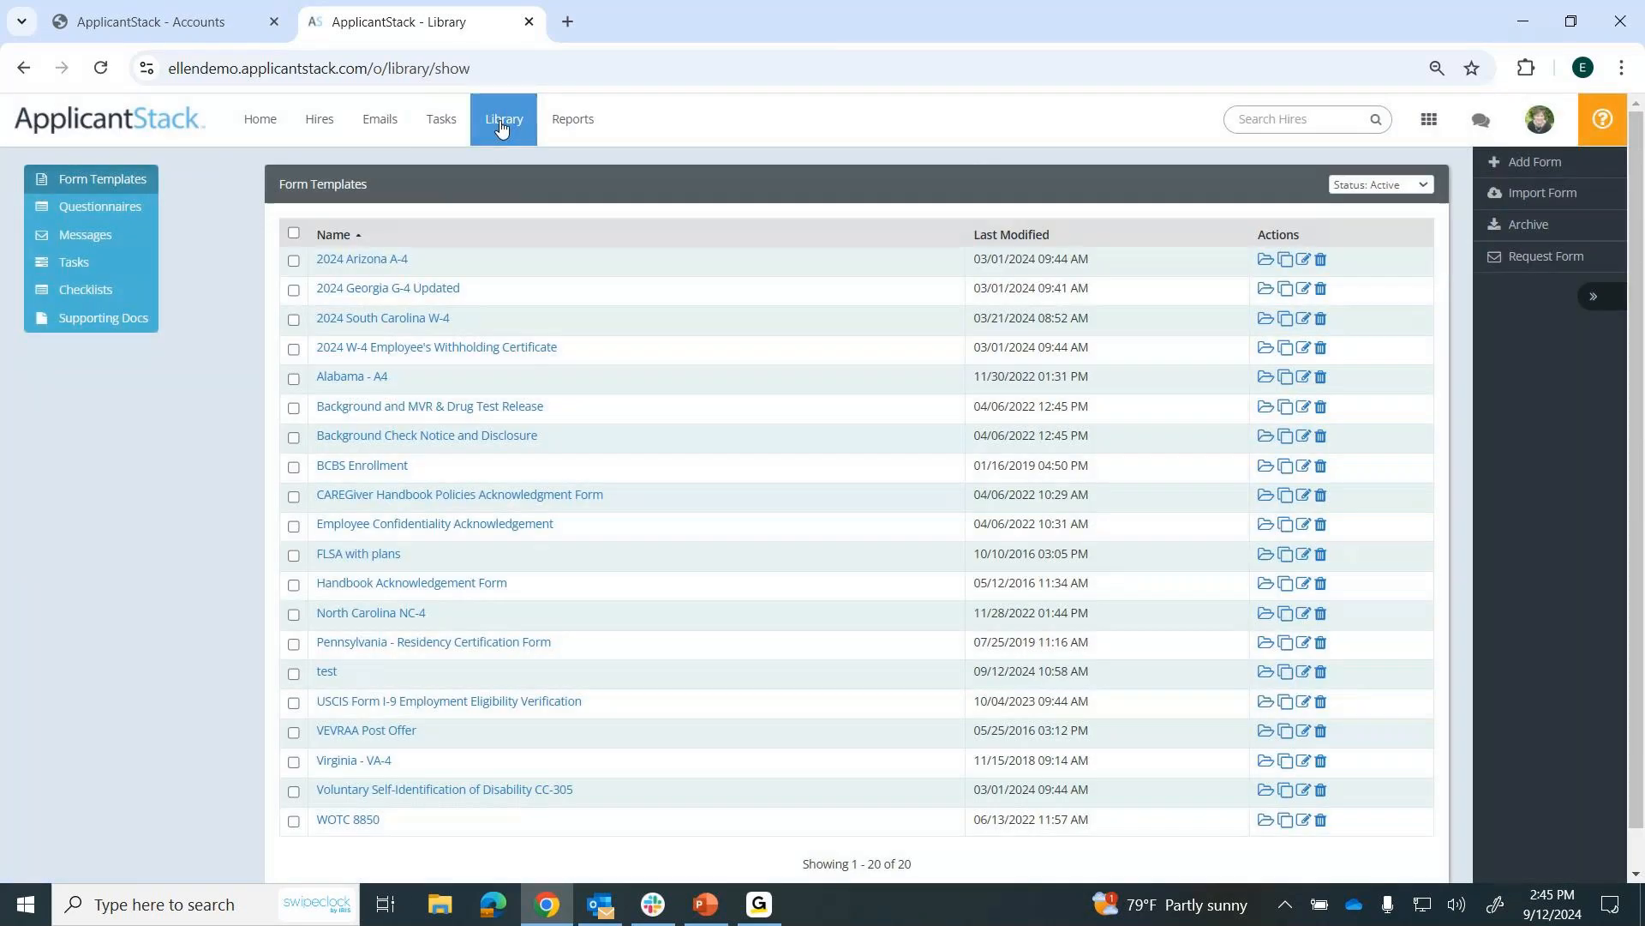
{"action": "left_click", "coordinate": [127, 294]}
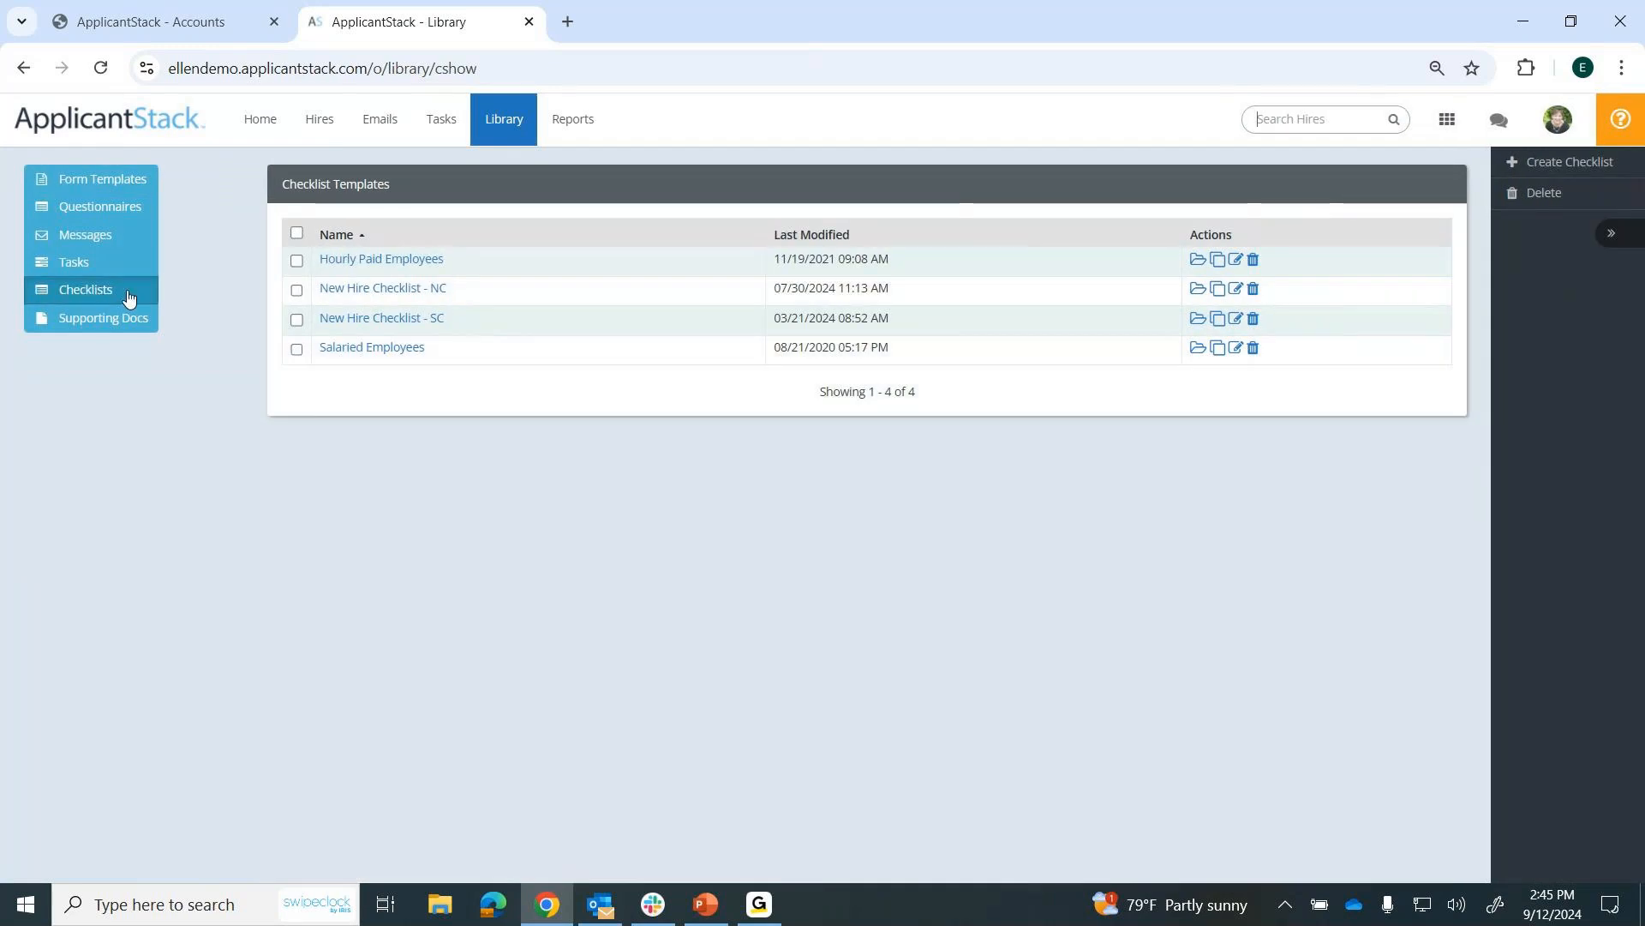
{"action": "left_click", "coordinate": [393, 290]}
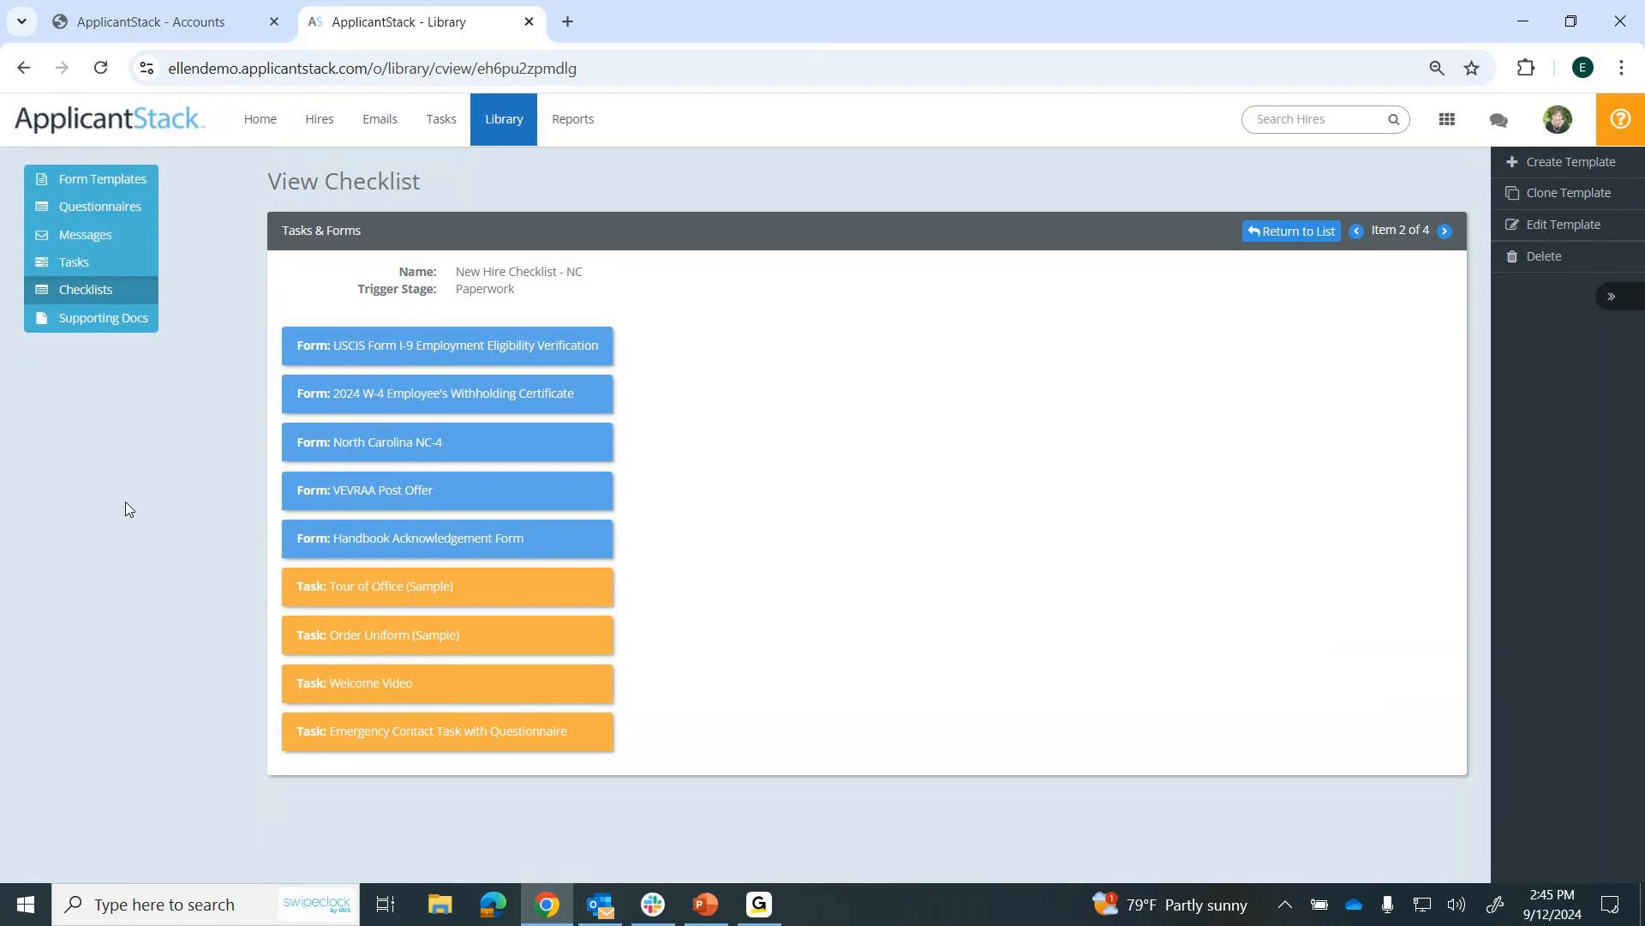
{"action": "left_click", "coordinate": [267, 126]}
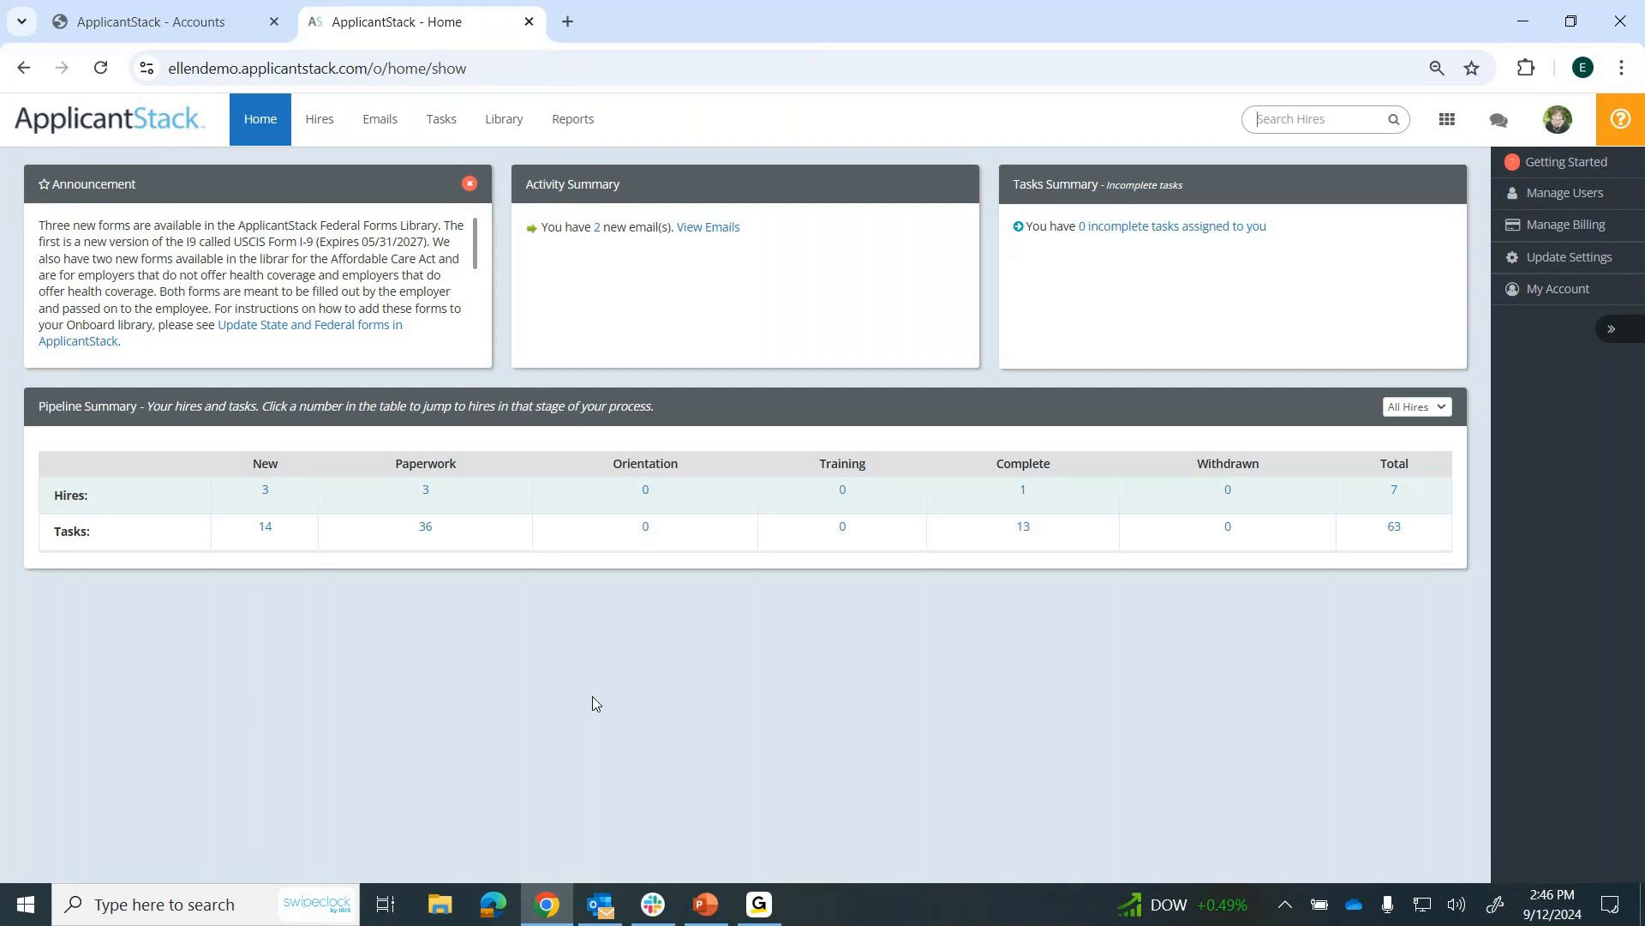
Review the hires list columns and the field criteria available for searching hires.
{"action": "left_click", "coordinate": [318, 126]}
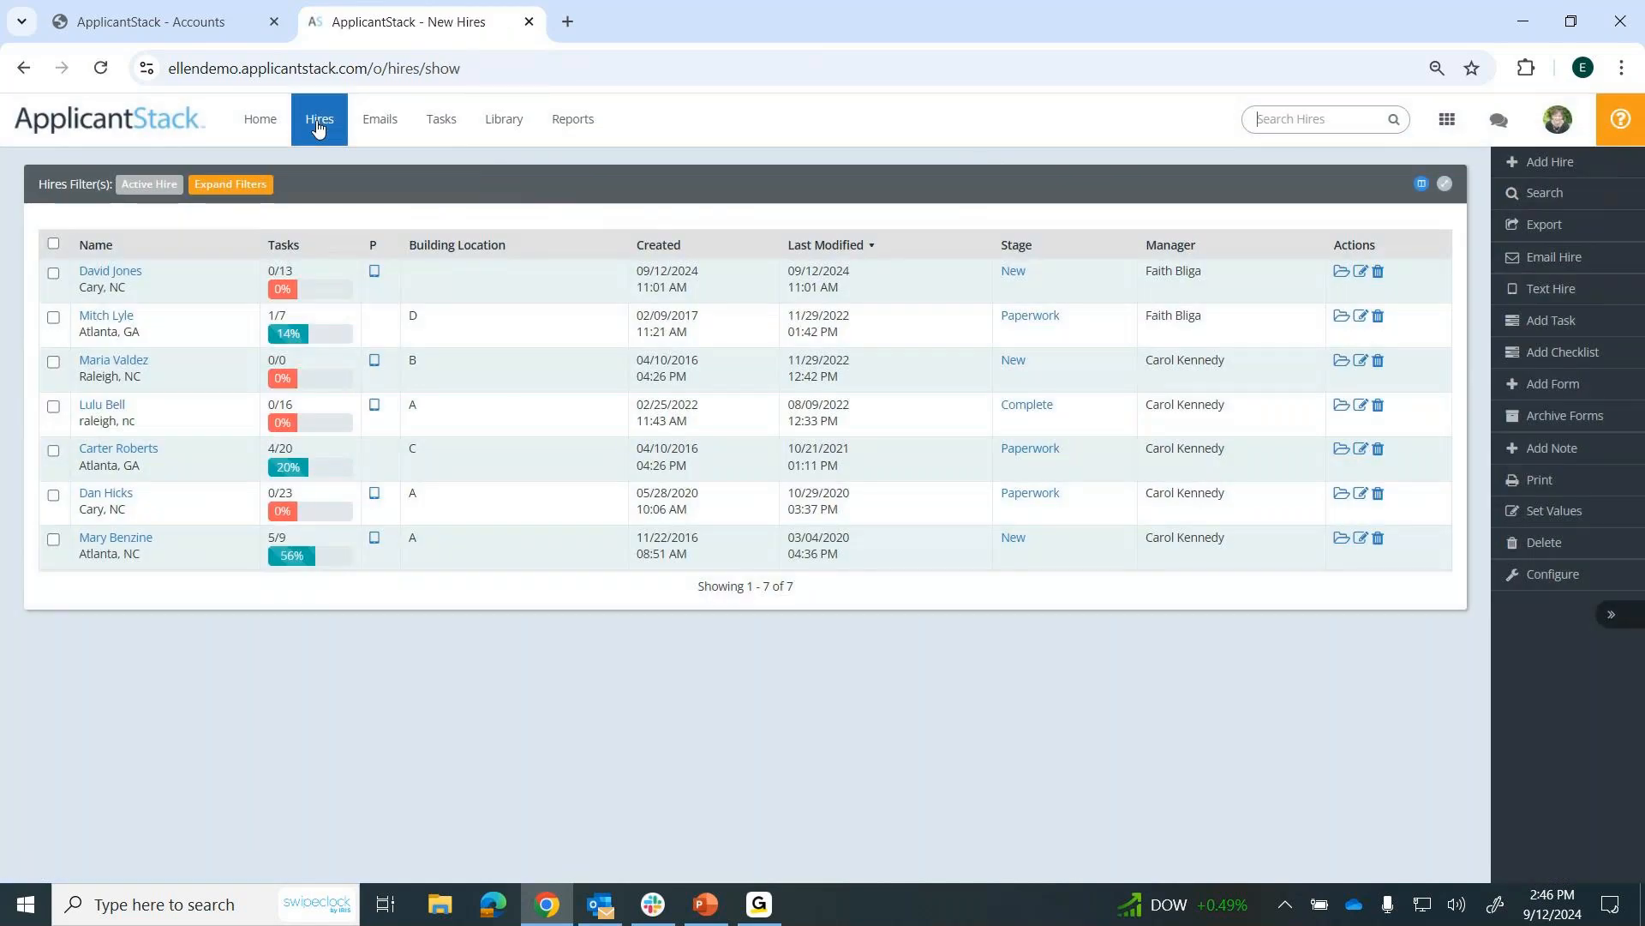
{"action": "left_click_drag", "start_coordinate": [261, 248], "coordinate": [1057, 258]}
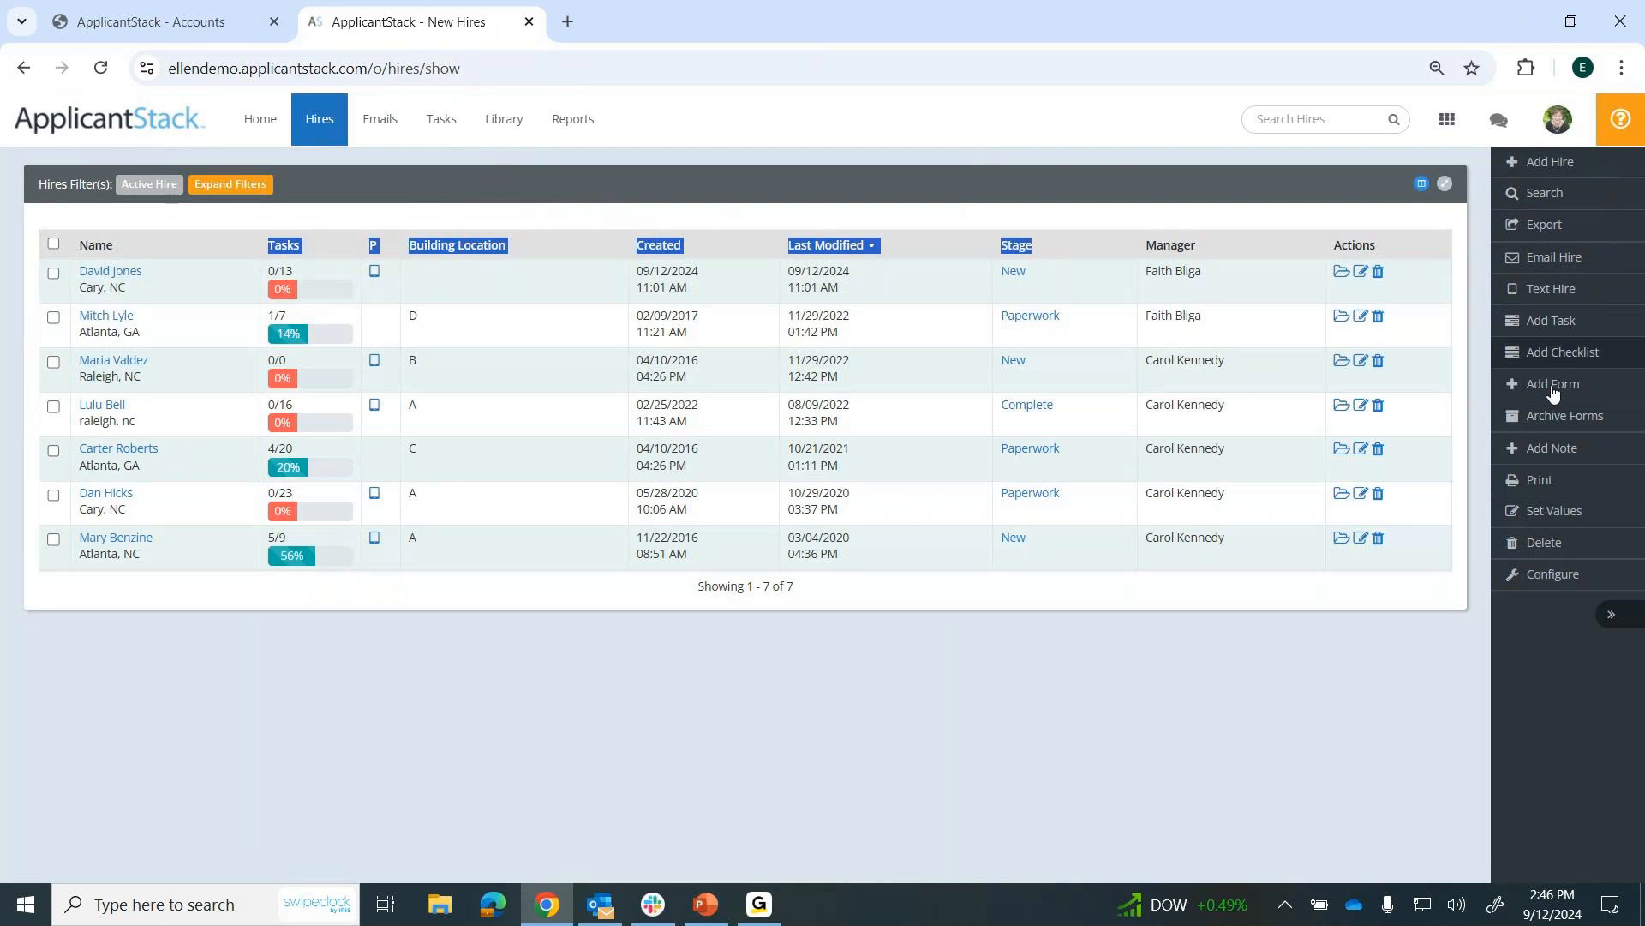
{"action": "left_click", "coordinate": [1534, 197]}
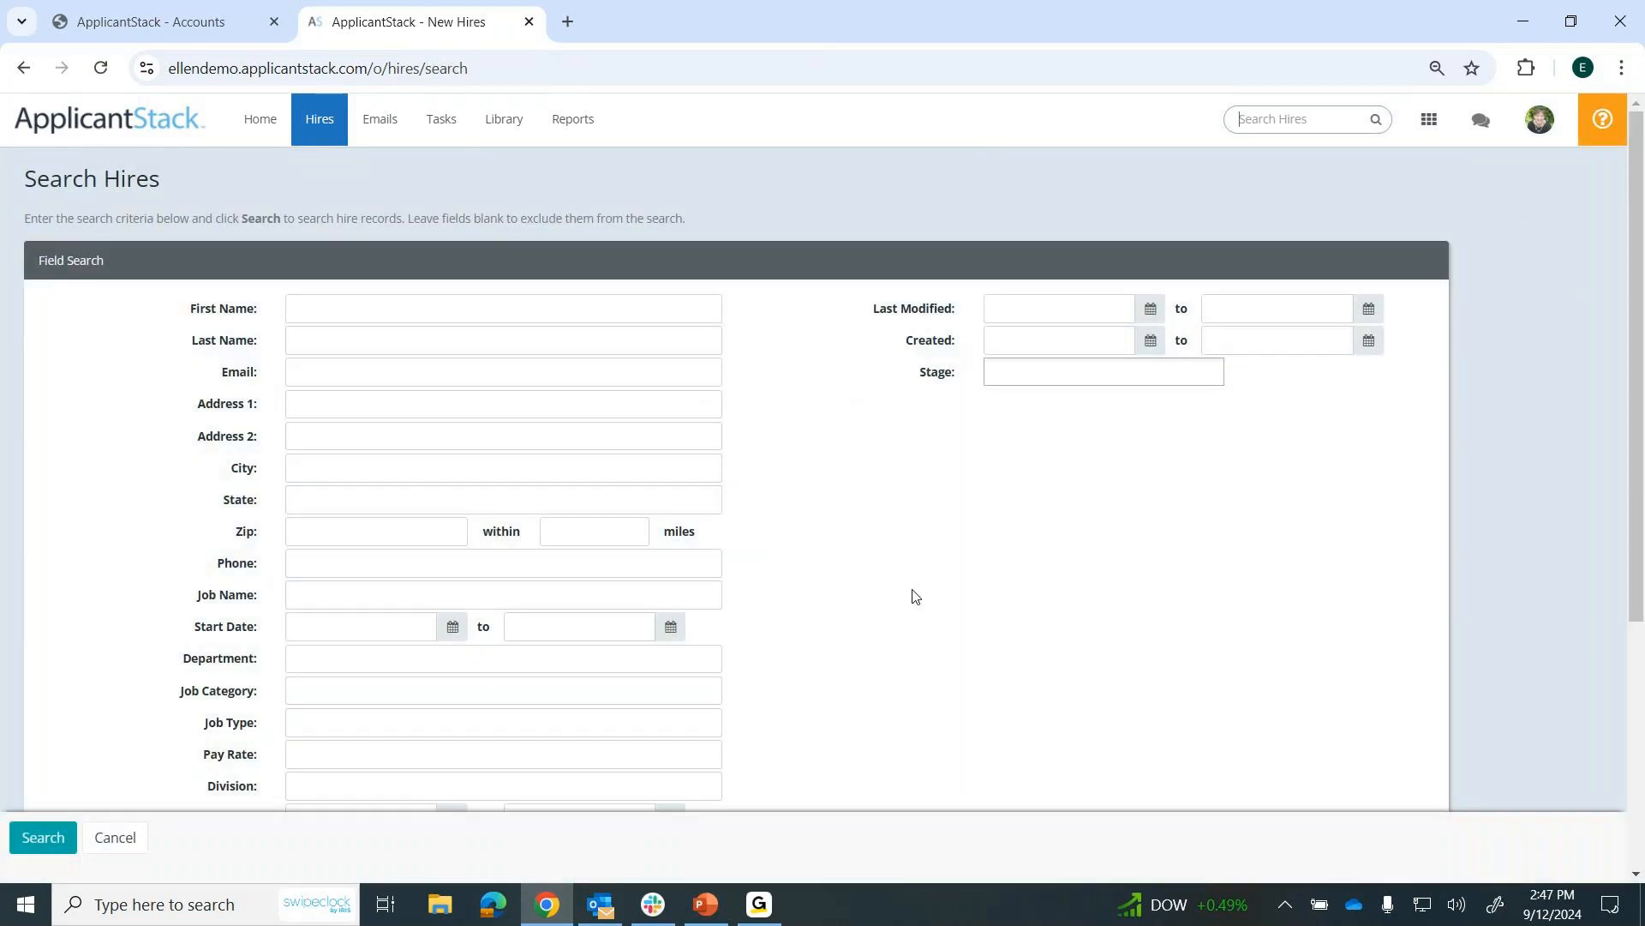
{"action": "scroll", "coordinate": [915, 596], "scroll_direction": "down", "scroll_amount": 1}
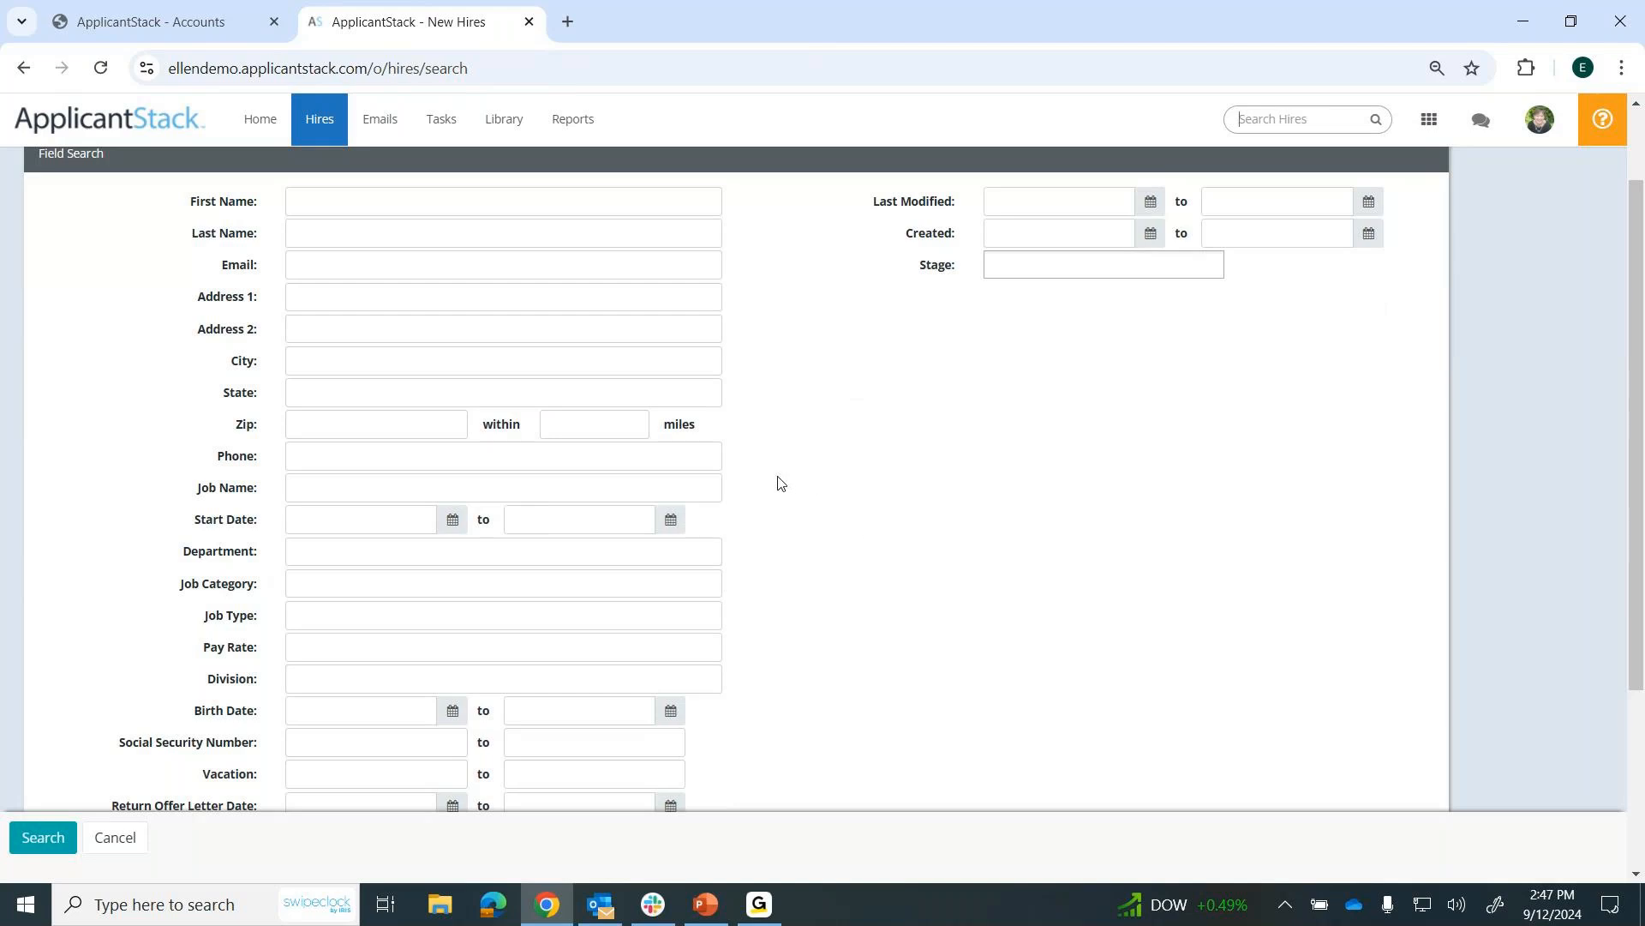
Return to the home page and review the hire stages across the Pipeline Summary.
{"action": "left_click", "coordinate": [265, 126]}
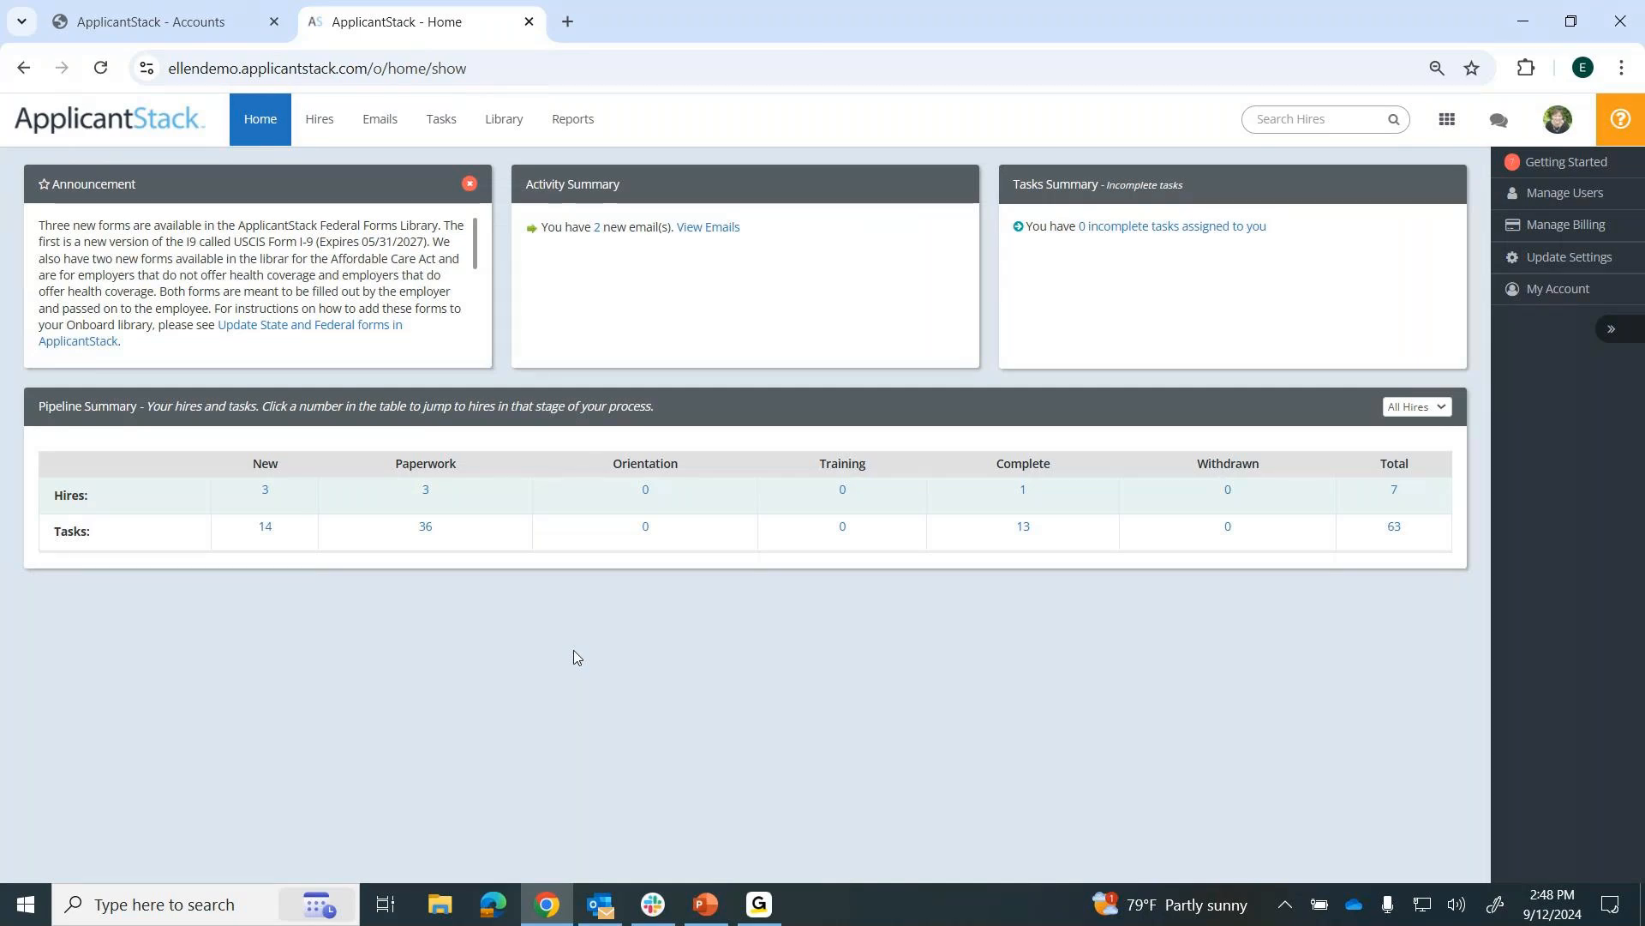
{"action": "left_click_drag", "start_coordinate": [253, 464], "coordinate": [821, 453]}
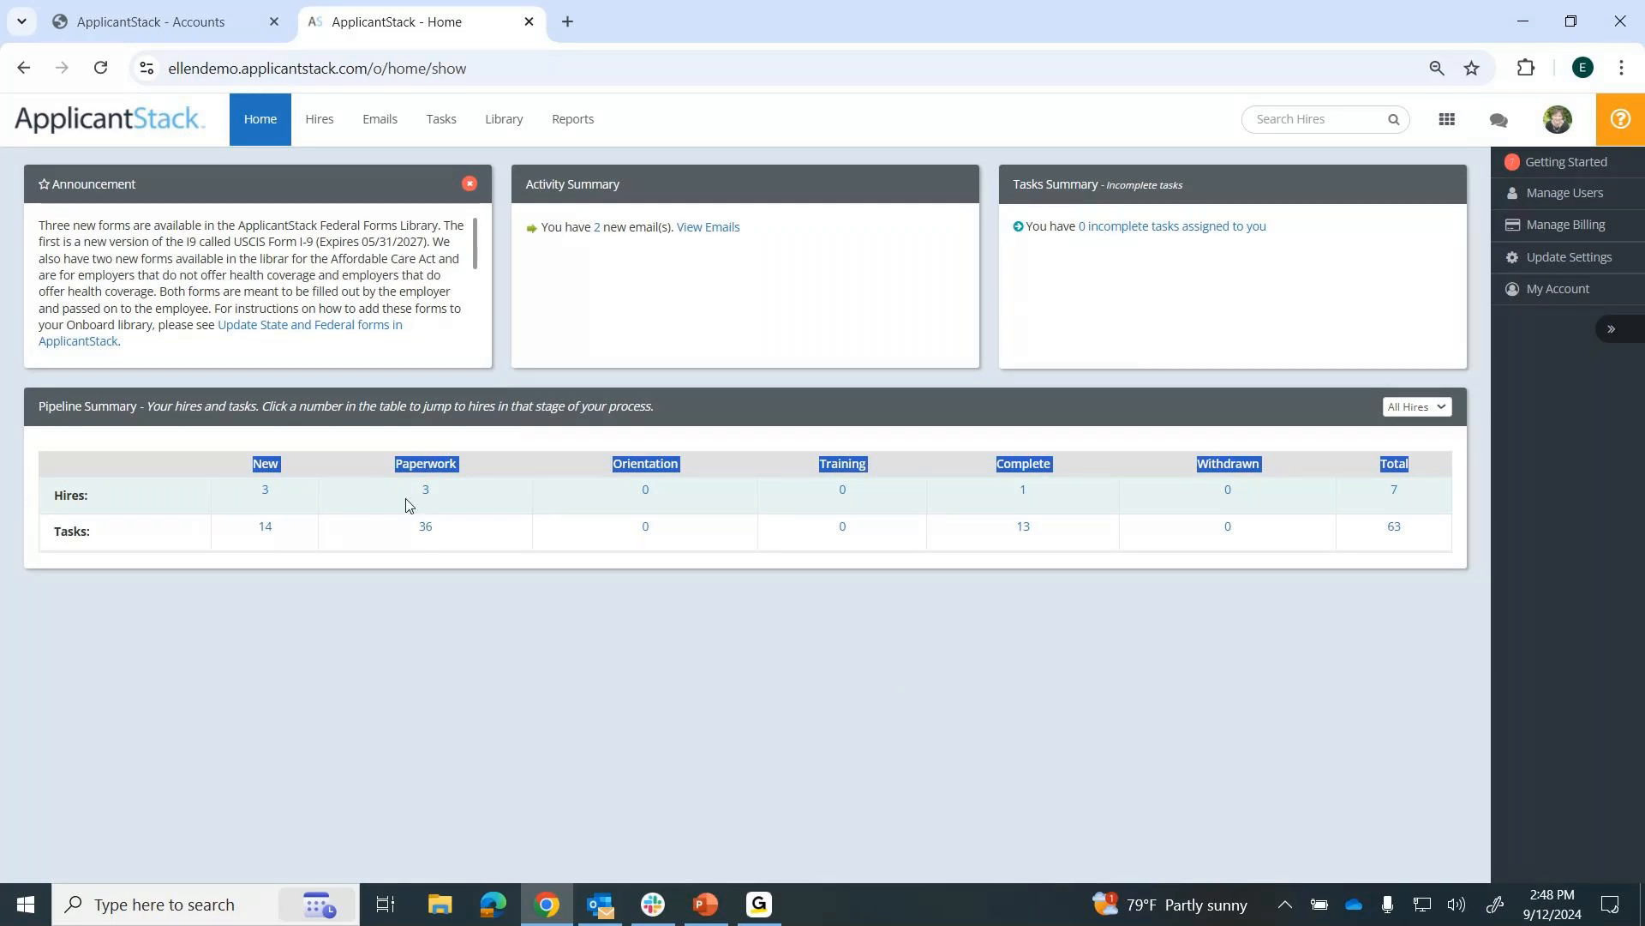
{"action": "left_click", "coordinate": [686, 604]}
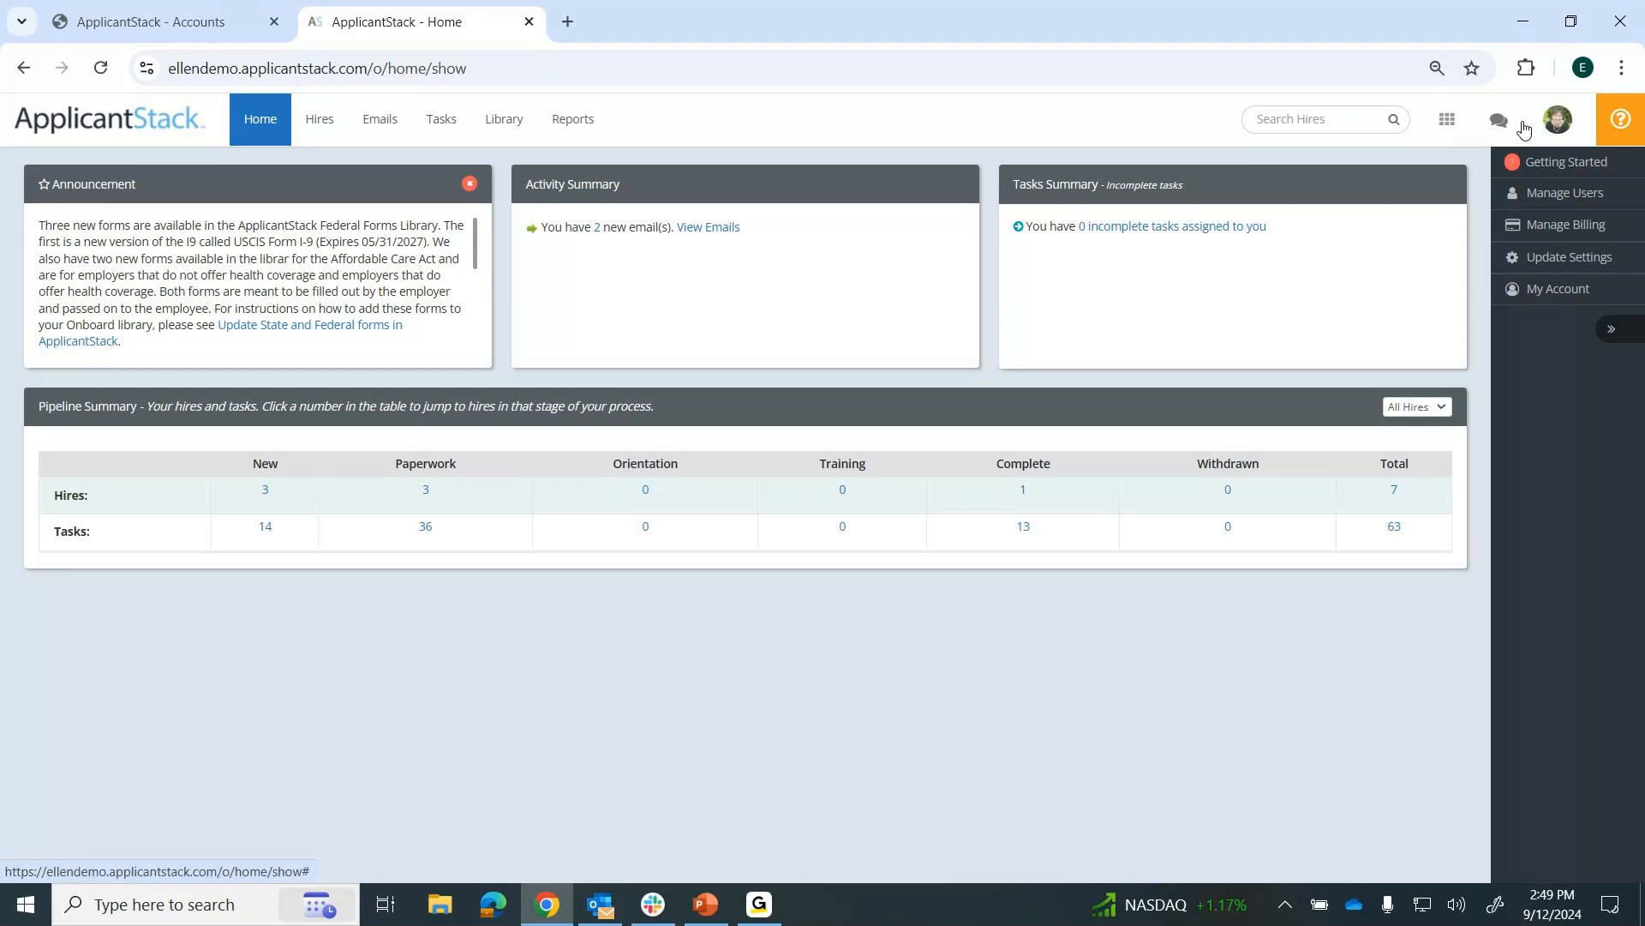
Open the New Hire Checklist - NC template for editing and examine its items and the available tasks and forms.
{"action": "left_click", "coordinate": [501, 125]}
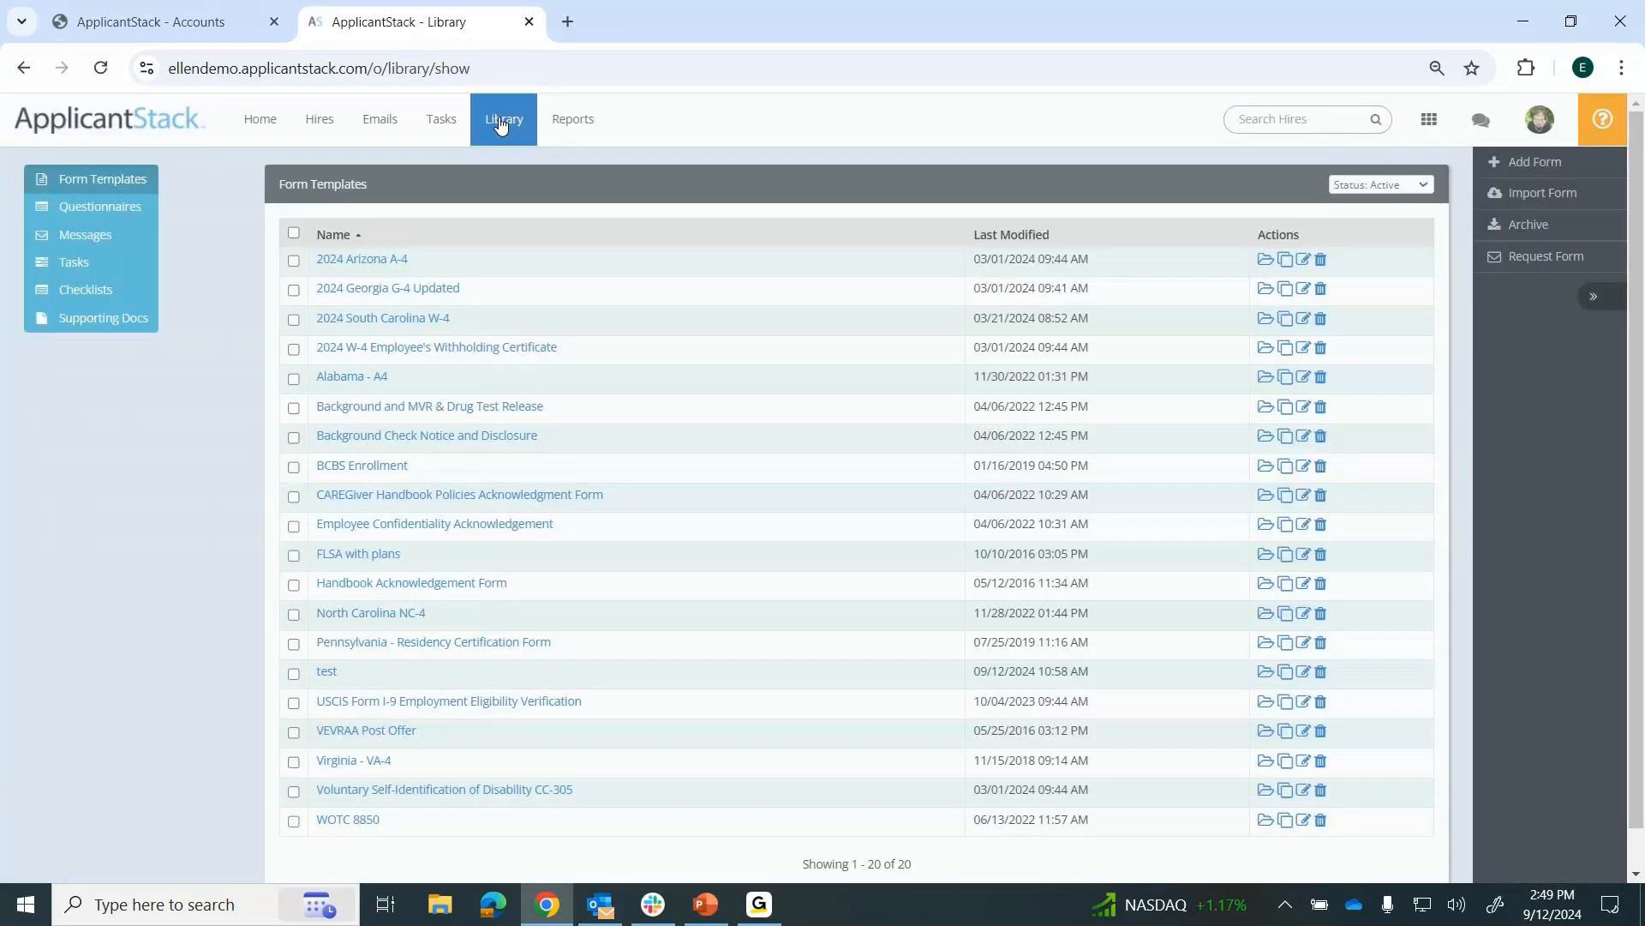
{"action": "left_click", "coordinate": [110, 289]}
{"action": "left_click", "coordinate": [368, 292]}
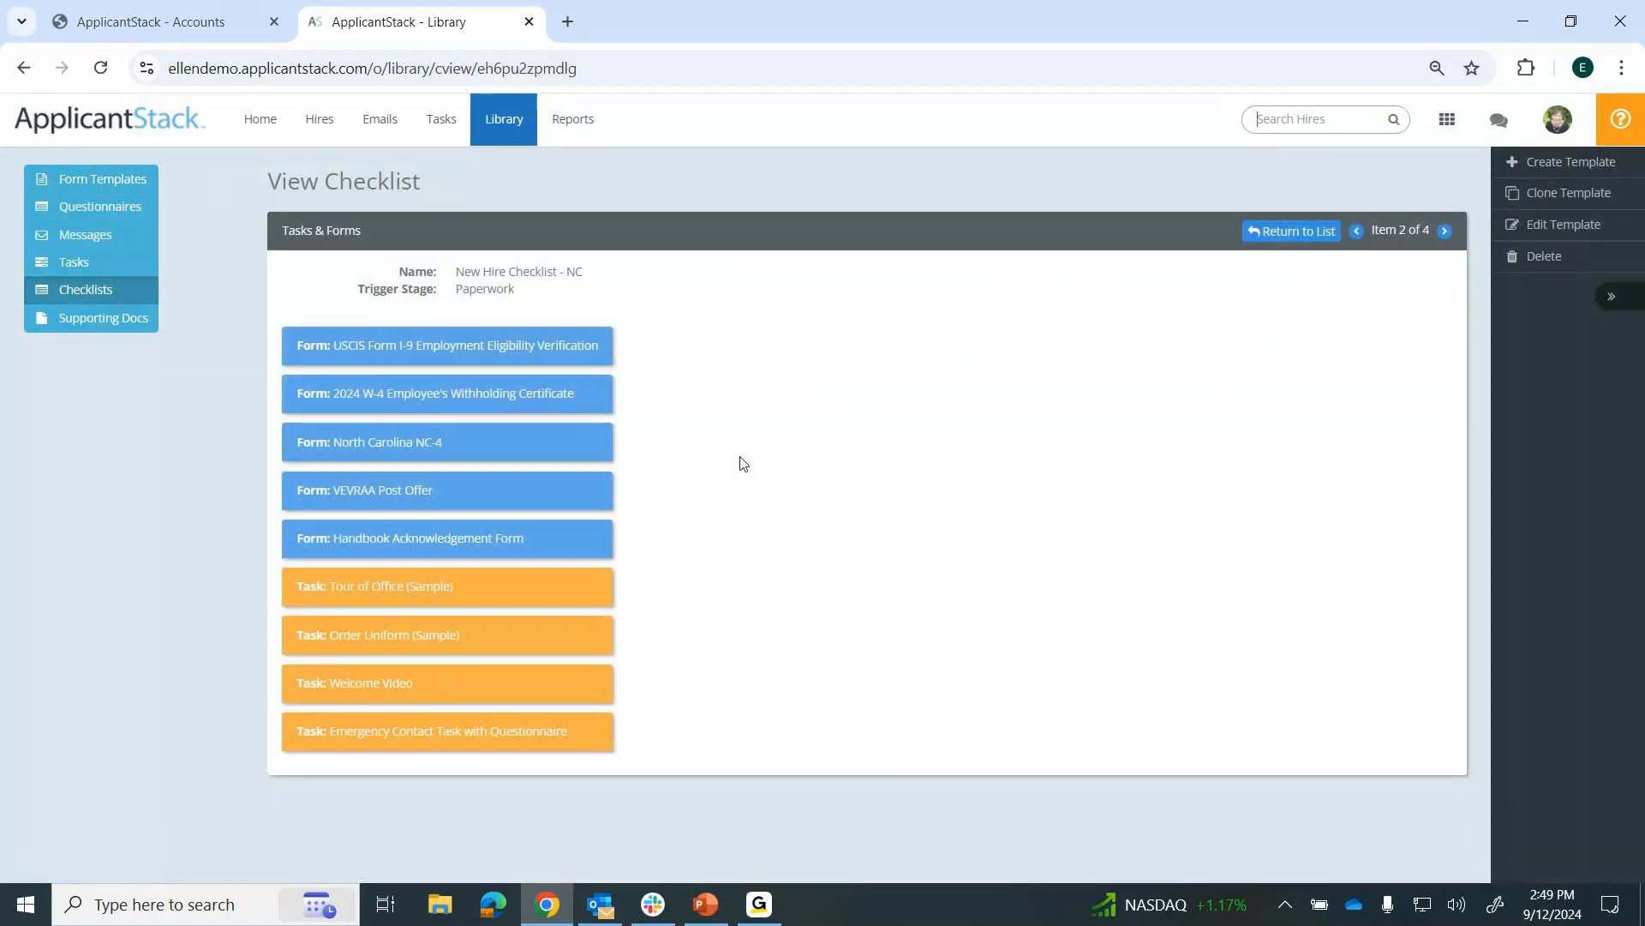
{"action": "left_click", "coordinate": [1553, 226]}
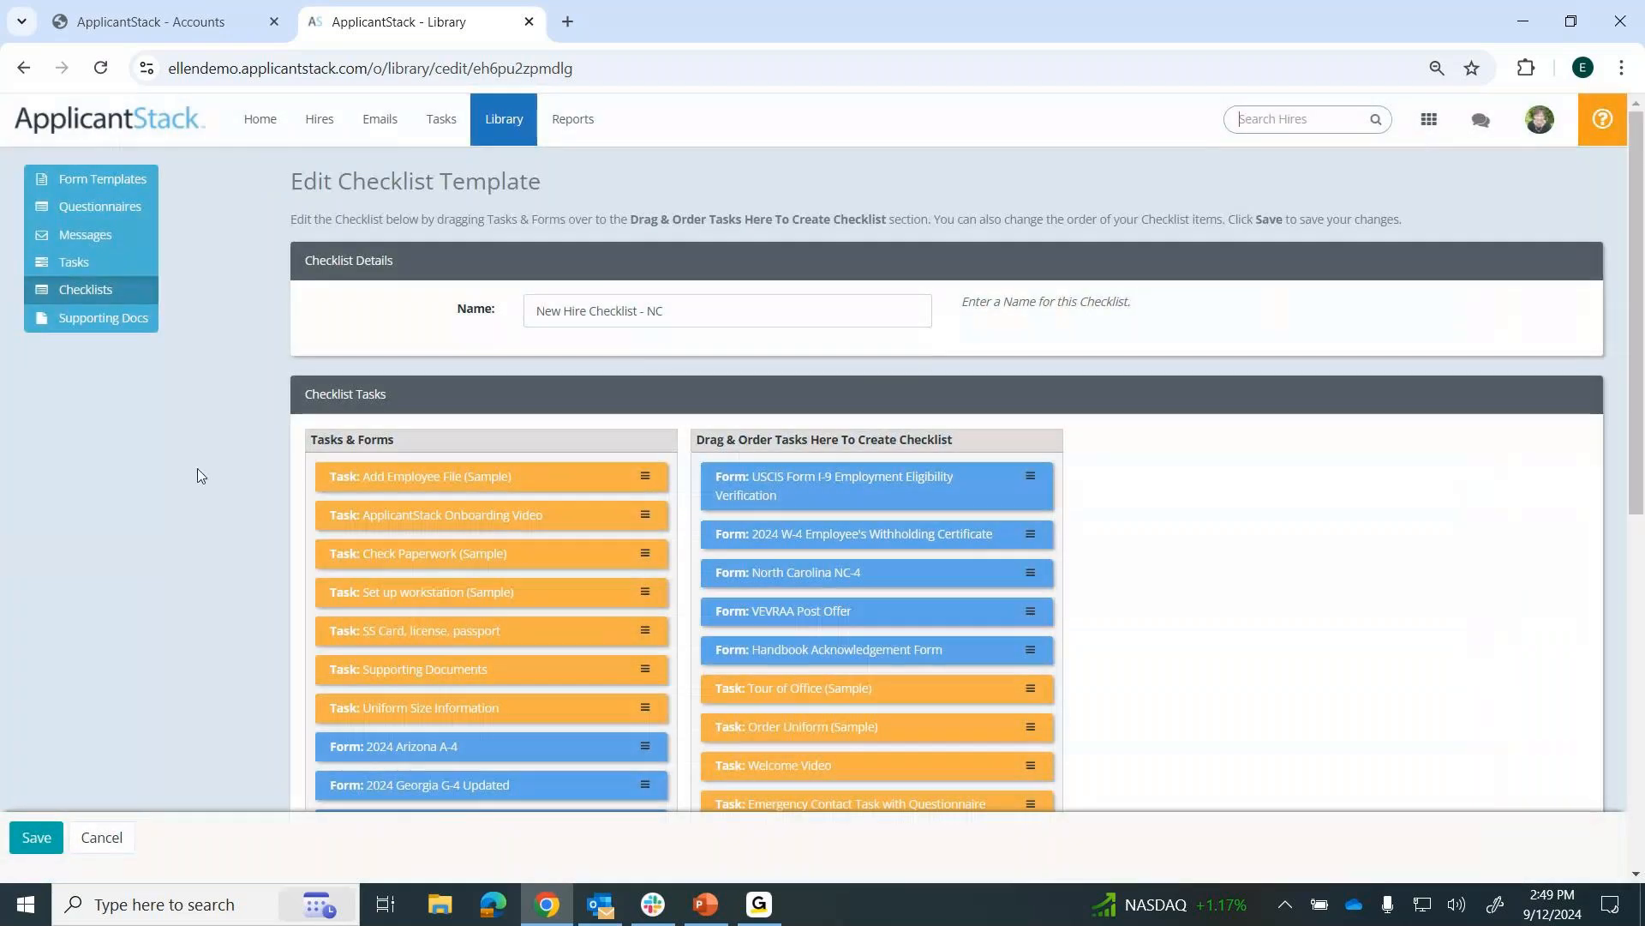
{"action": "scroll", "coordinate": [198, 475], "scroll_direction": "down", "scroll_amount": 1}
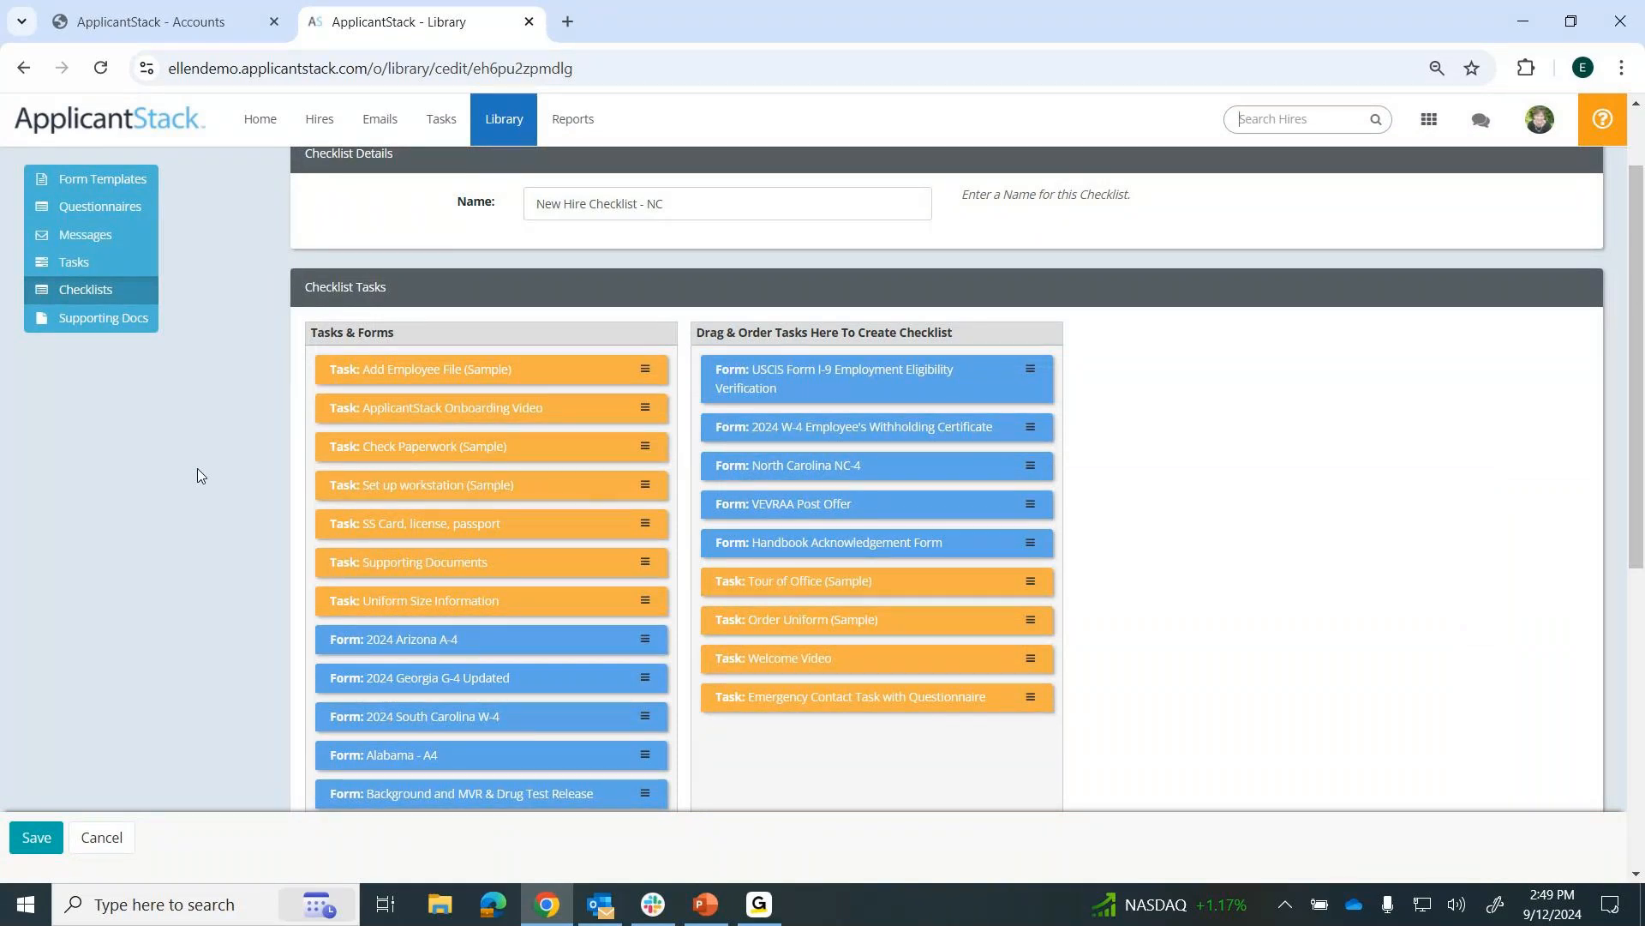
{"action": "scroll", "coordinate": [199, 476], "scroll_direction": "down", "scroll_amount": 2}
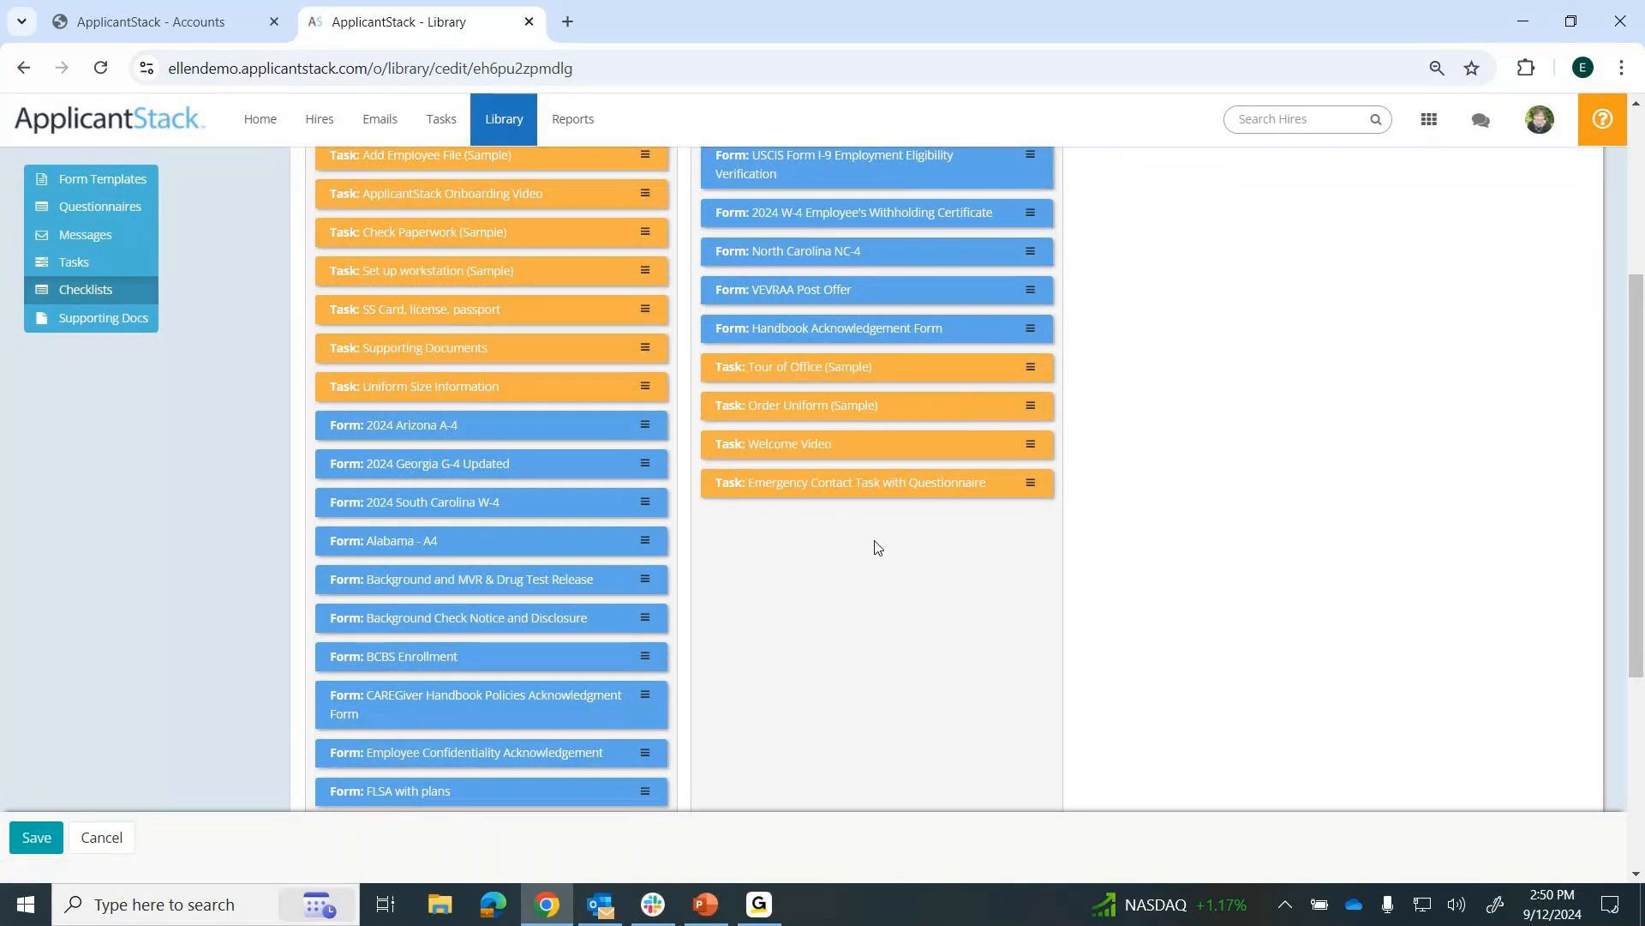
{"action": "scroll", "coordinate": [874, 549], "scroll_direction": "down", "scroll_amount": 2}
{"action": "scroll", "coordinate": [874, 550], "scroll_direction": "down", "scroll_amount": 2}
Start adding a checklist to the hire created 09/12/2024 and choose New Hire Checklist - NC.
{"action": "left_click", "coordinate": [320, 122]}
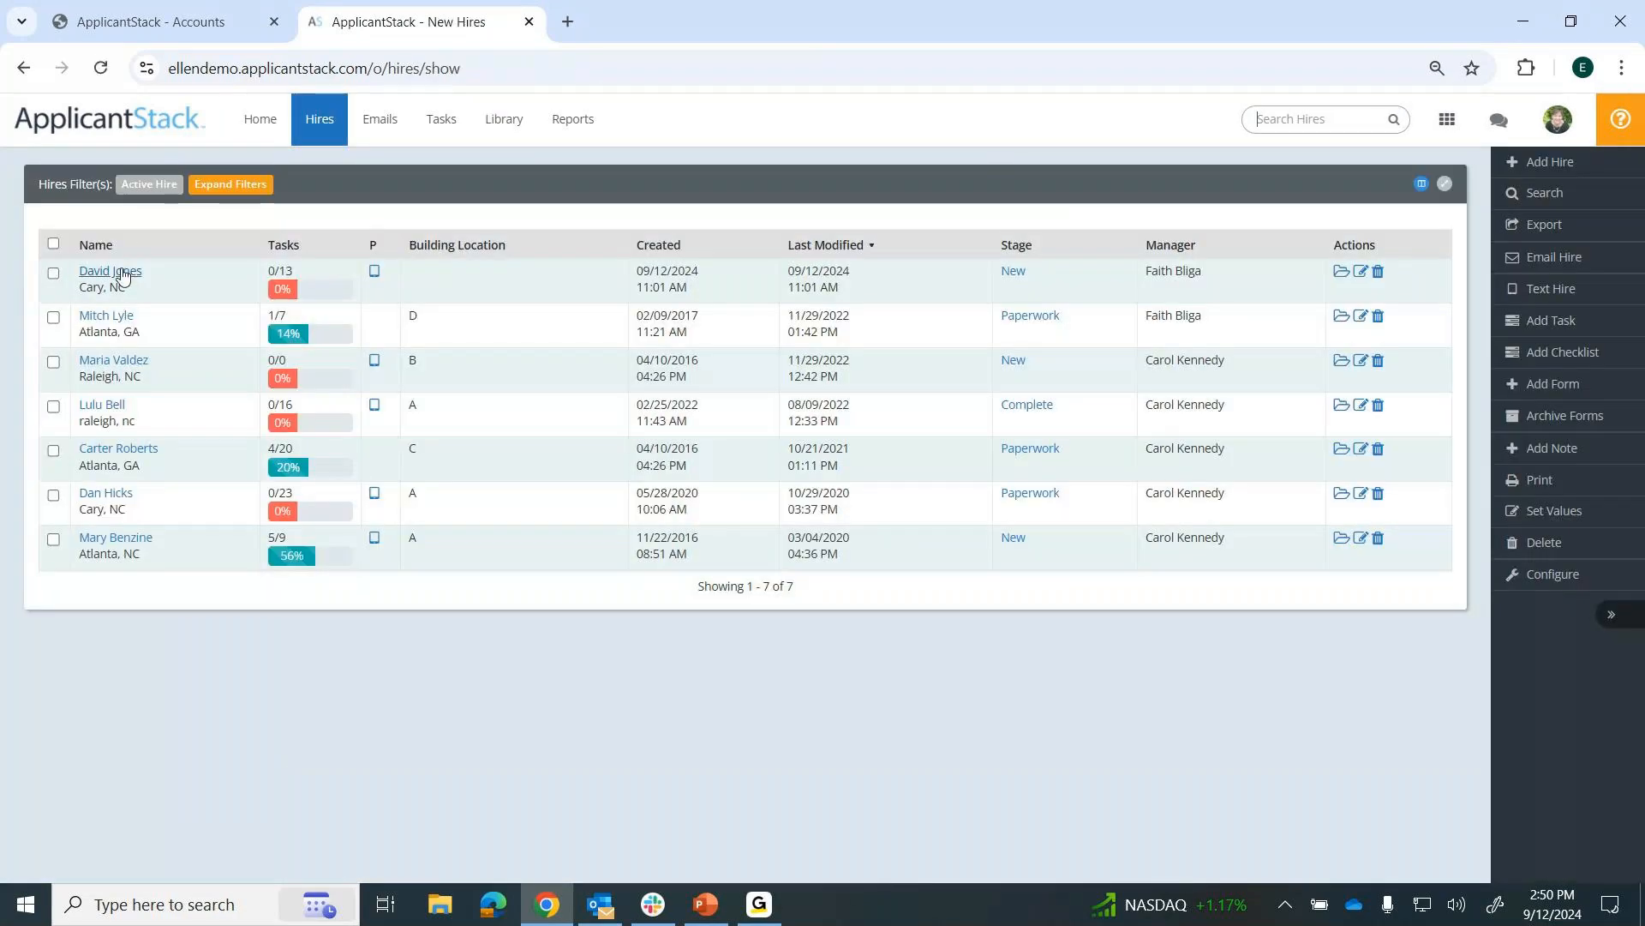
{"action": "left_click", "coordinate": [121, 274]}
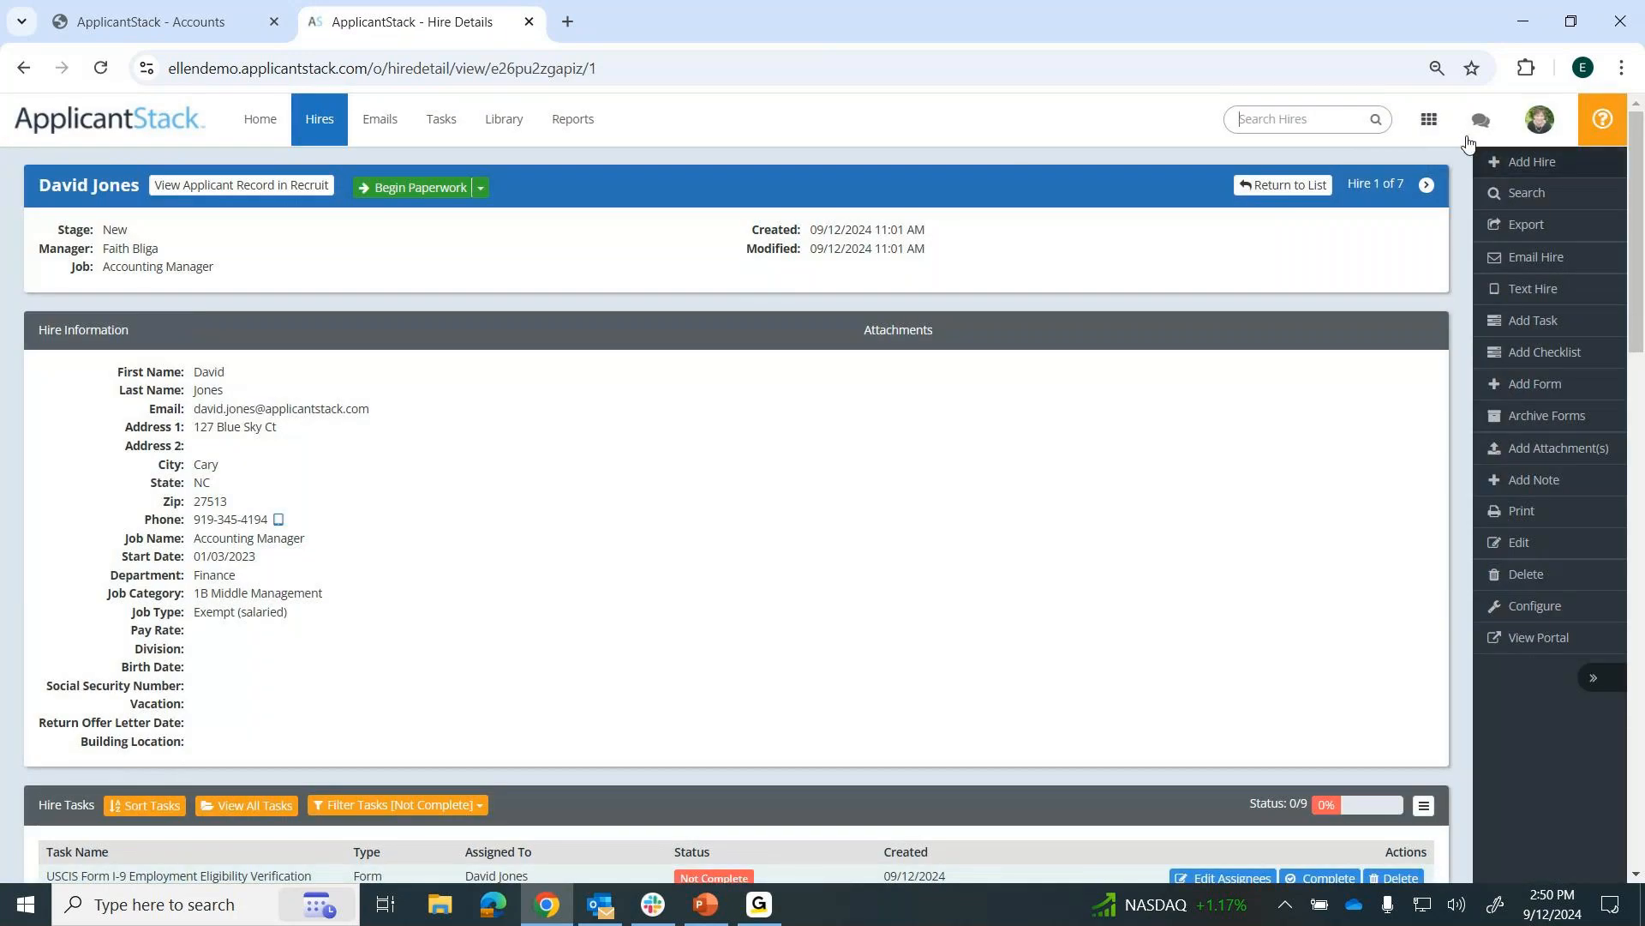
{"action": "left_click", "coordinate": [1574, 353]}
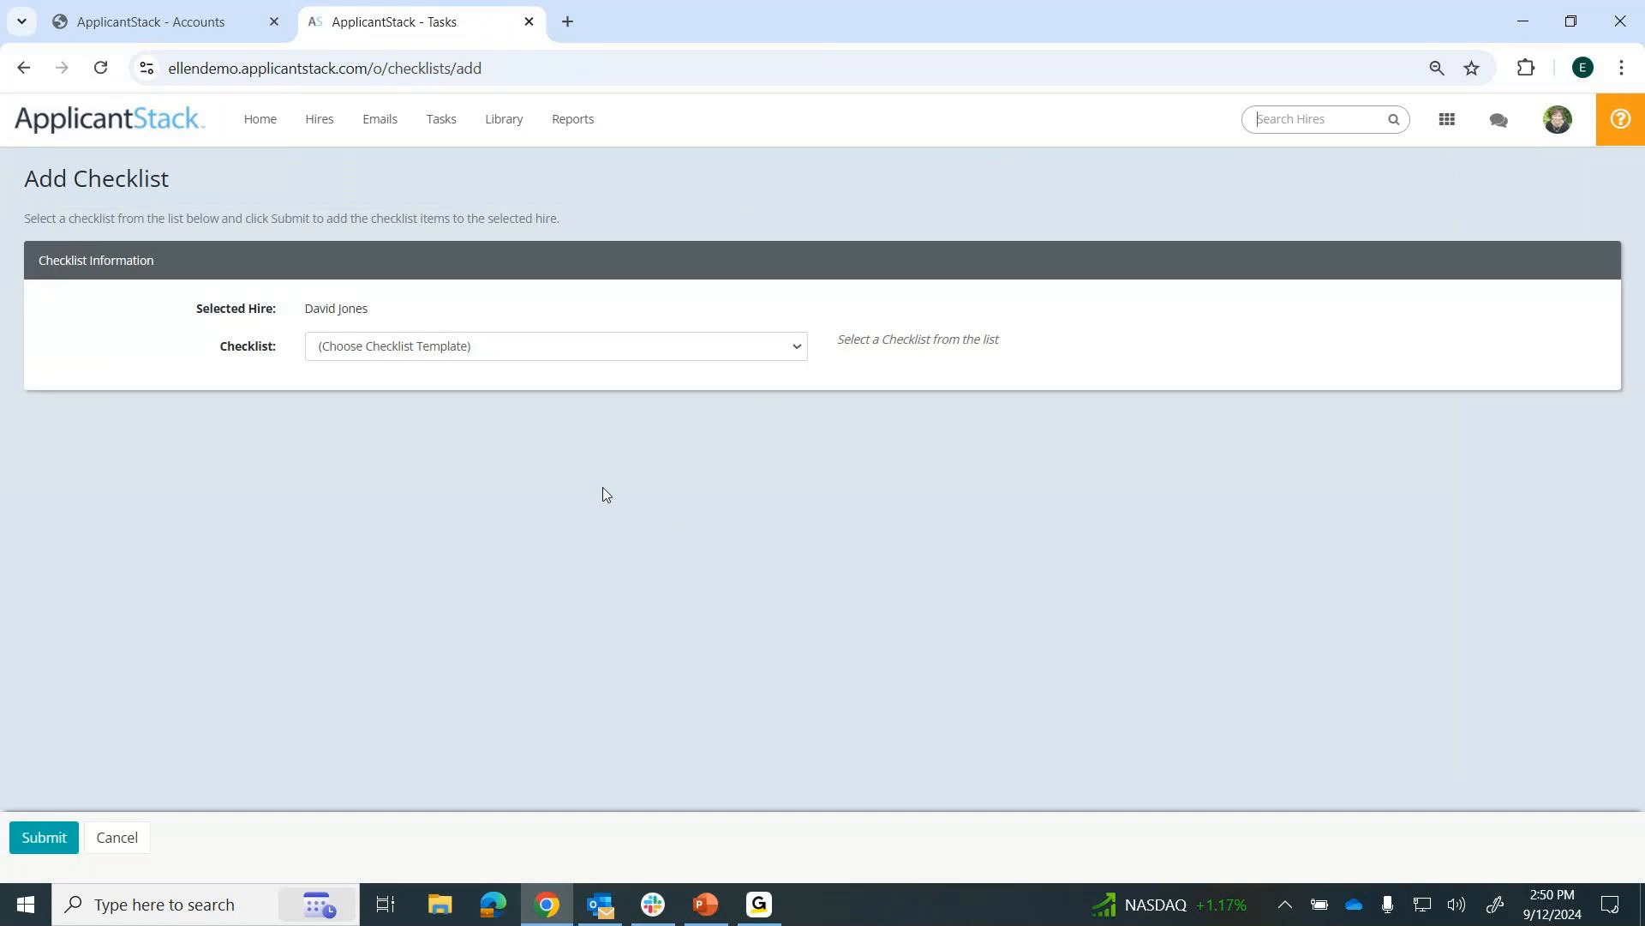
{"action": "left_click", "coordinate": [789, 350]}
{"action": "left_click", "coordinate": [512, 431]}
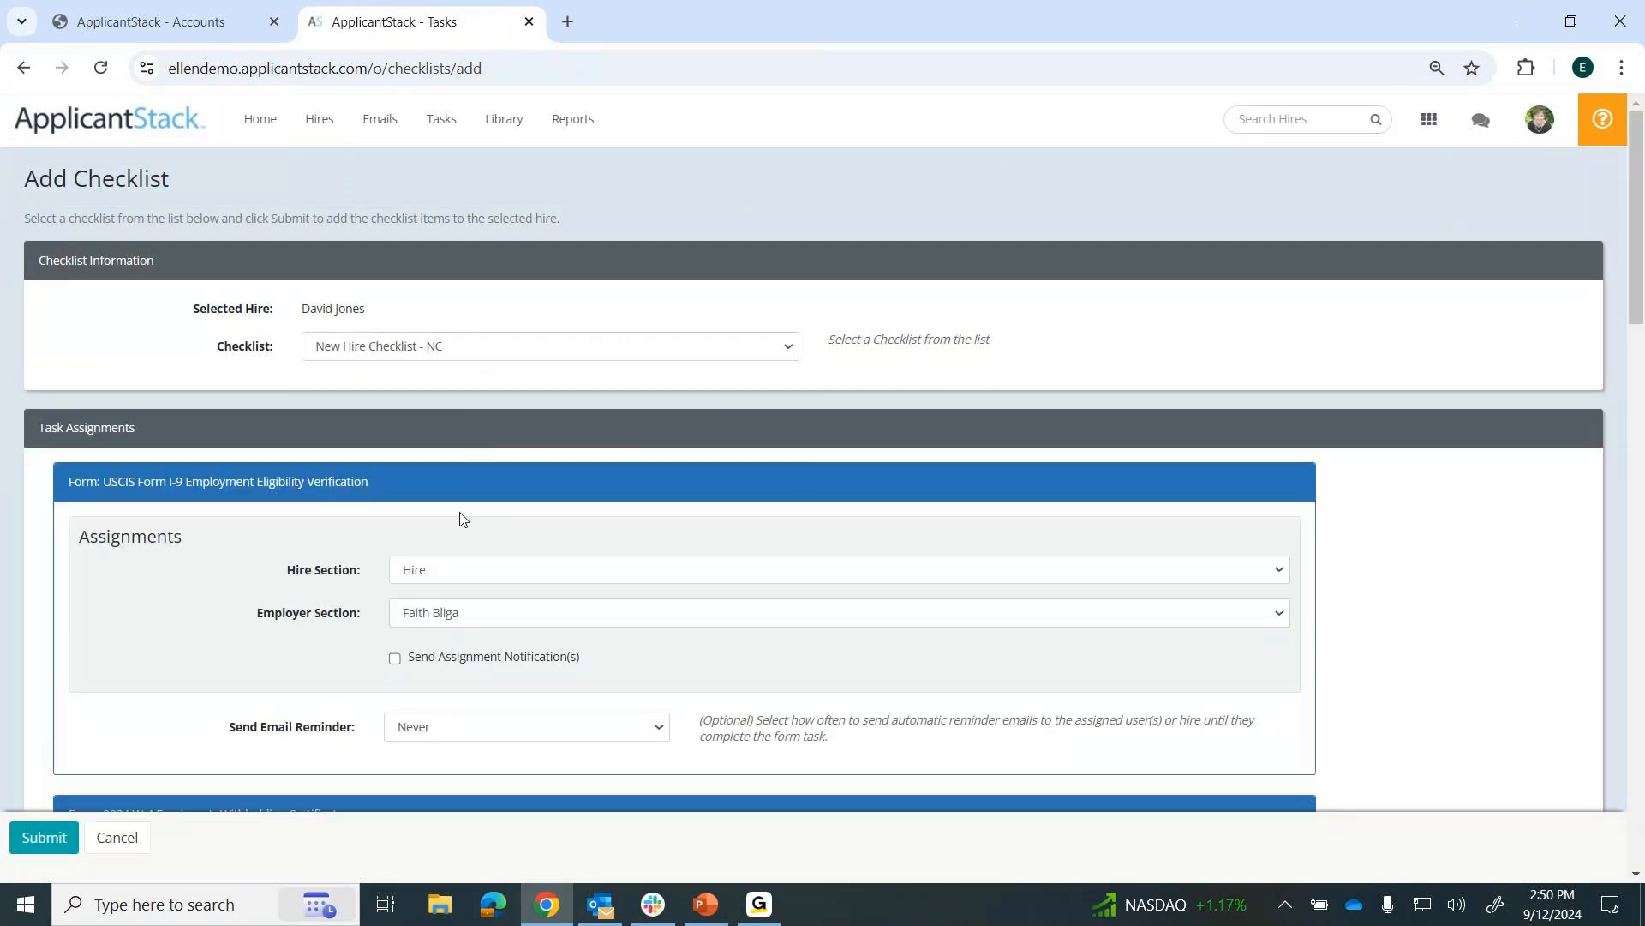
Review the I-9 form's assignments and email reminder intervals, and leave for the home page without submitting the checklist.
{"action": "scroll", "coordinate": [459, 518], "scroll_direction": "down", "scroll_amount": 3}
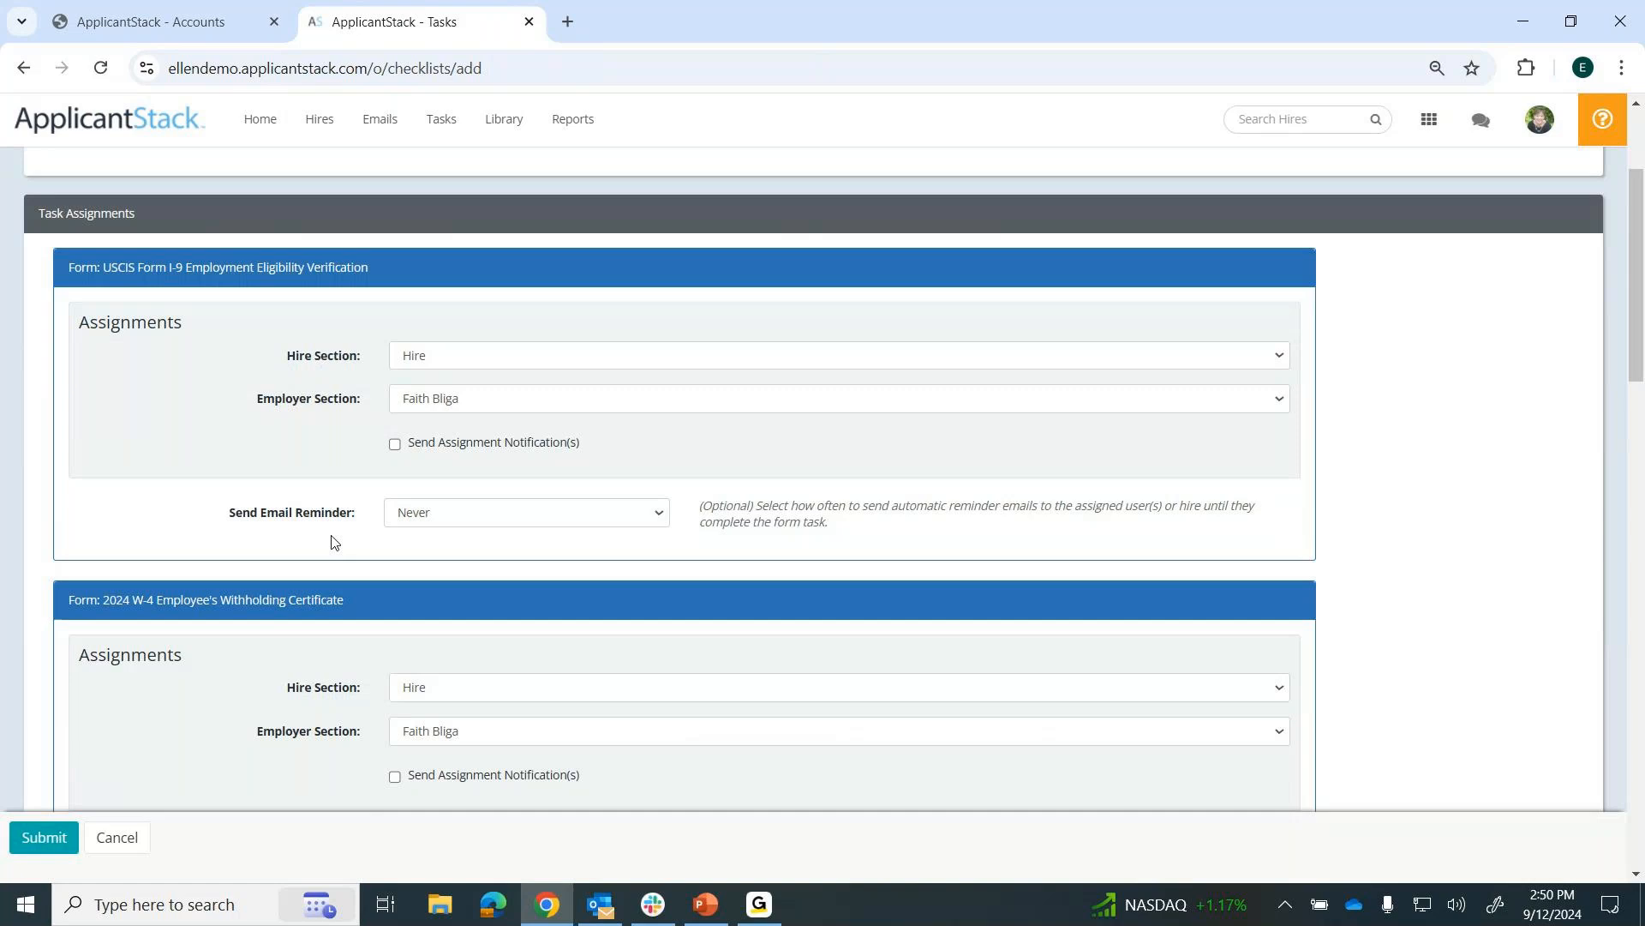
{"action": "left_click_drag", "start_coordinate": [228, 520], "coordinate": [368, 530]}
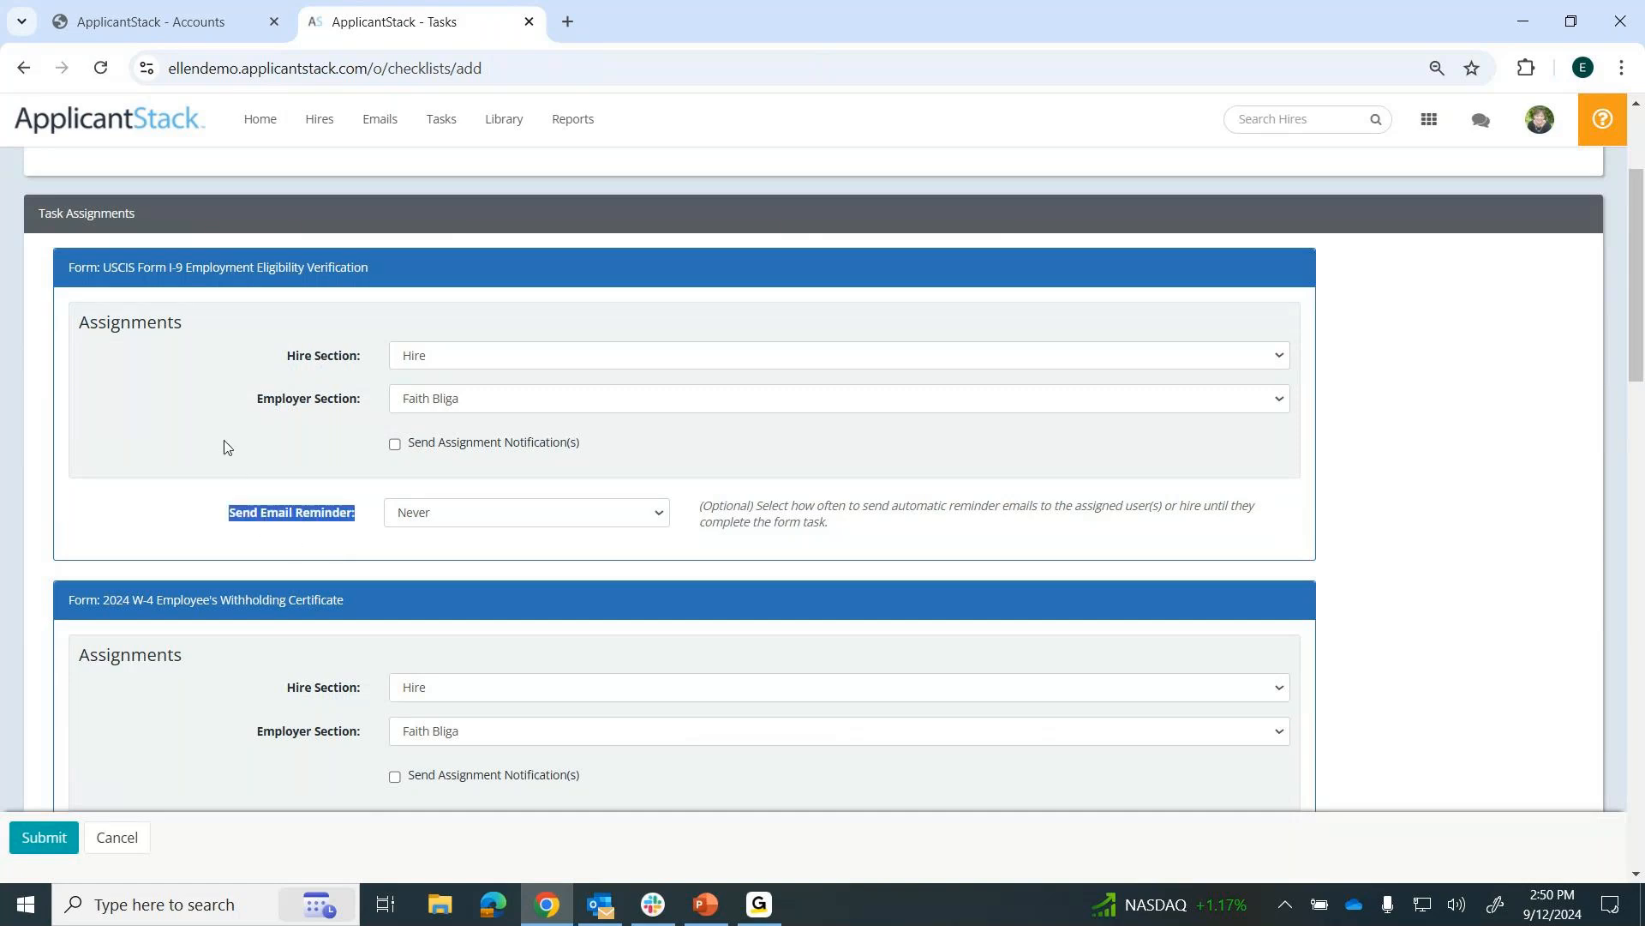
{"action": "left_click", "coordinate": [659, 515]}
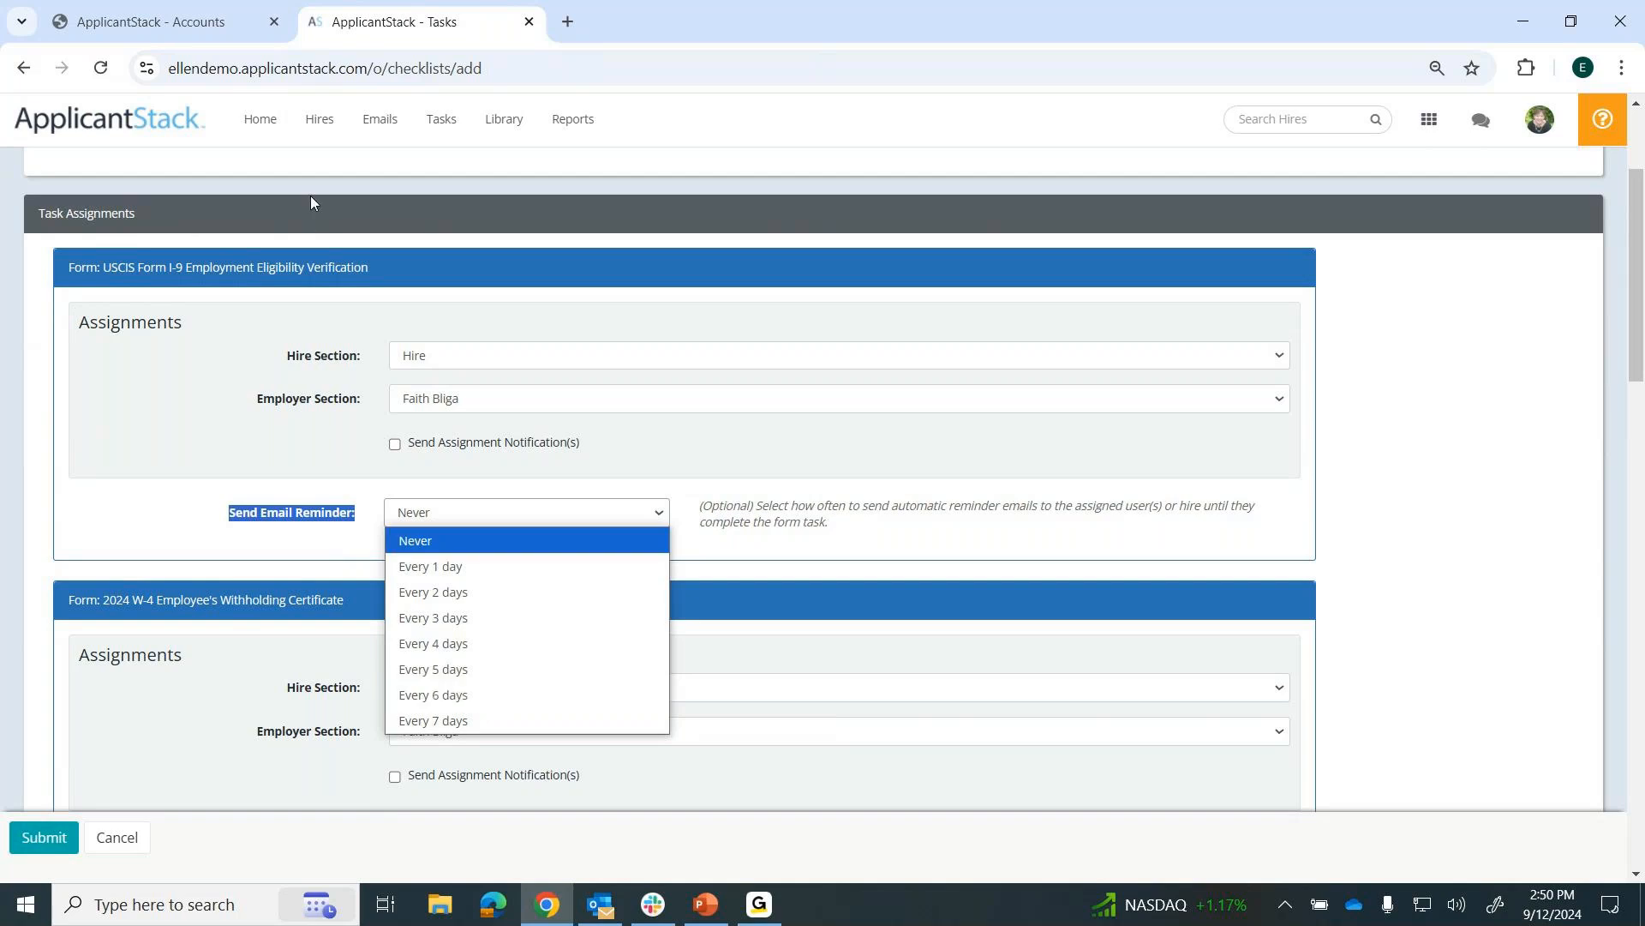
{"action": "left_click", "coordinate": [260, 119]}
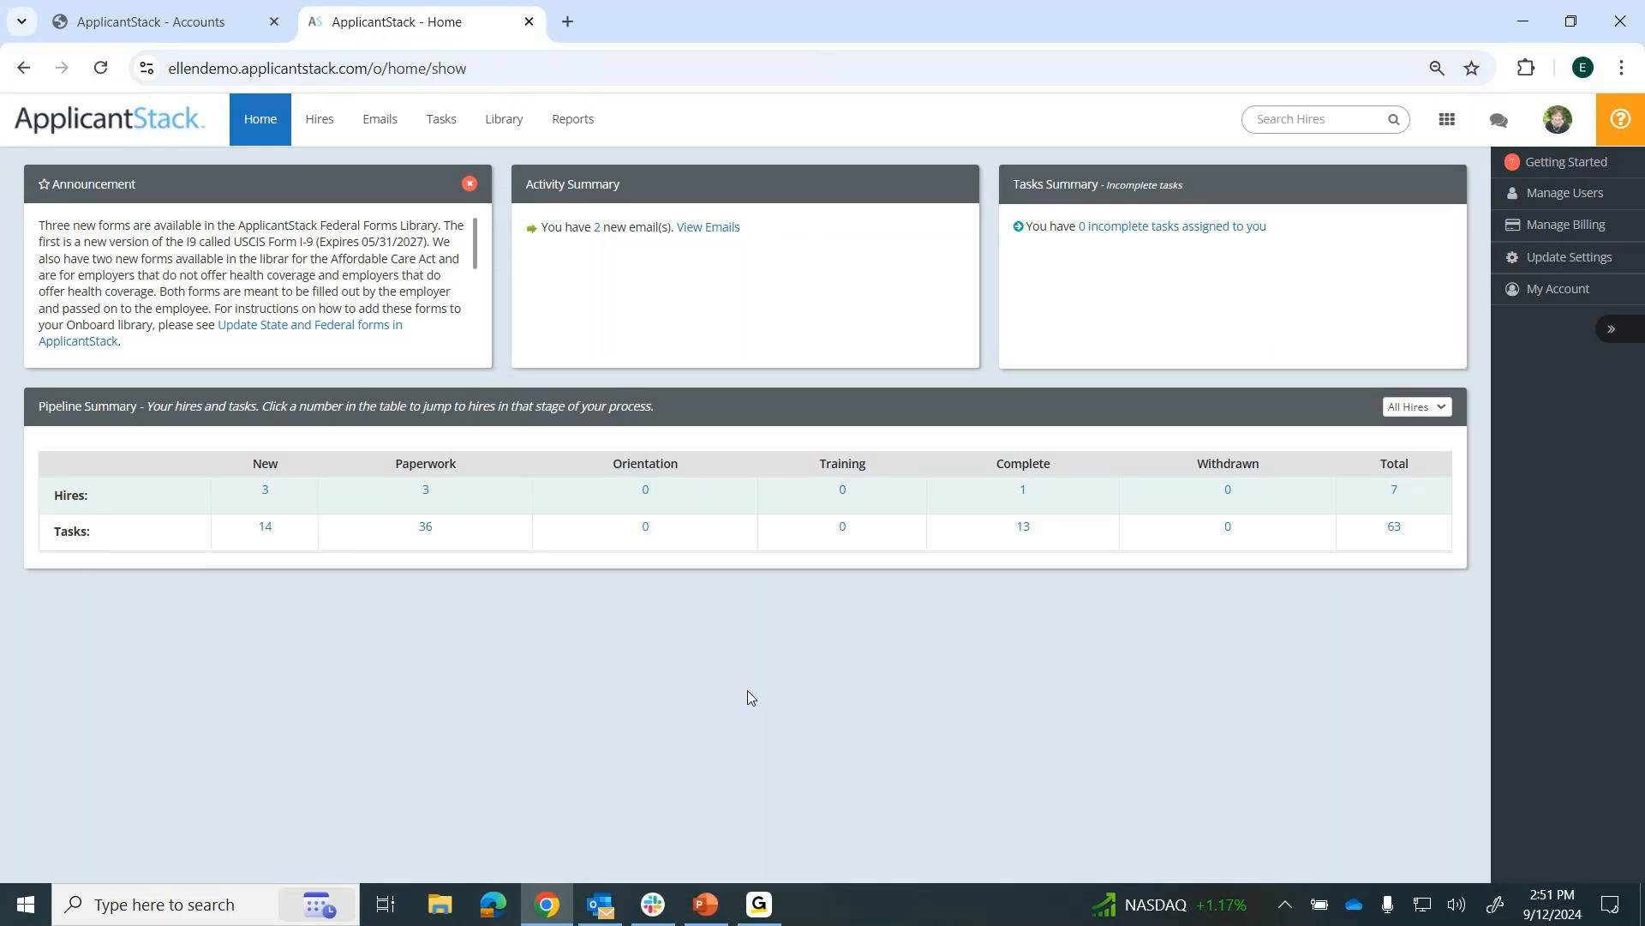
Open the Default Hire Workflow from the account's configuration for editing and review its stages.
{"action": "left_click", "coordinate": [1558, 120]}
{"action": "left_click", "coordinate": [1467, 158]}
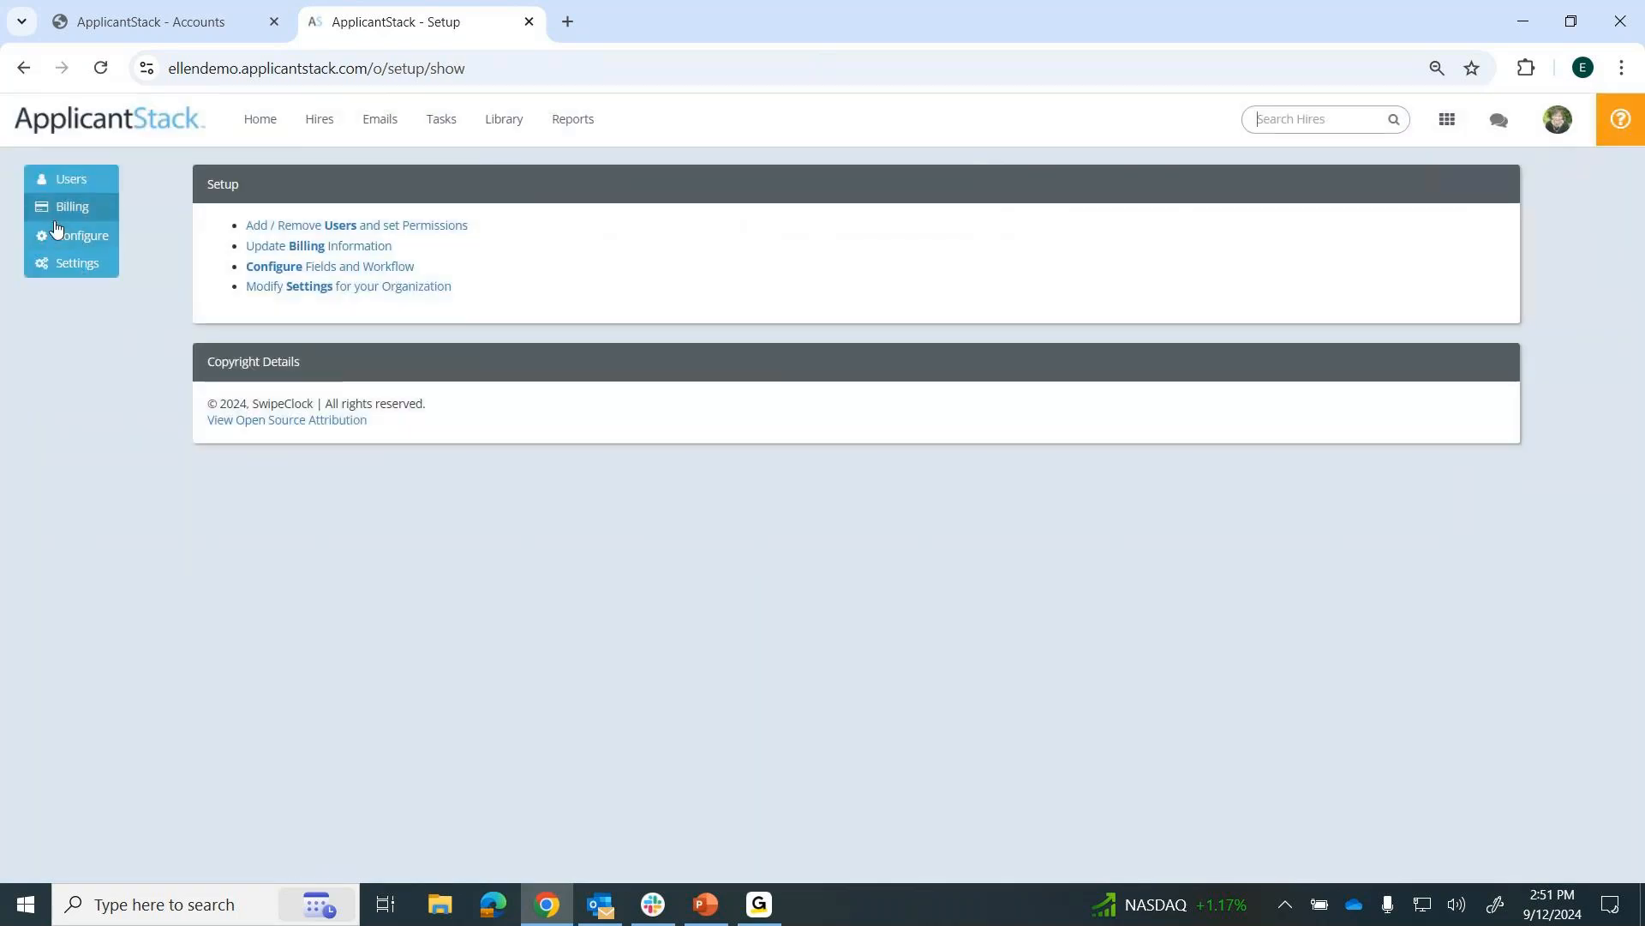
{"action": "left_click", "coordinate": [82, 245]}
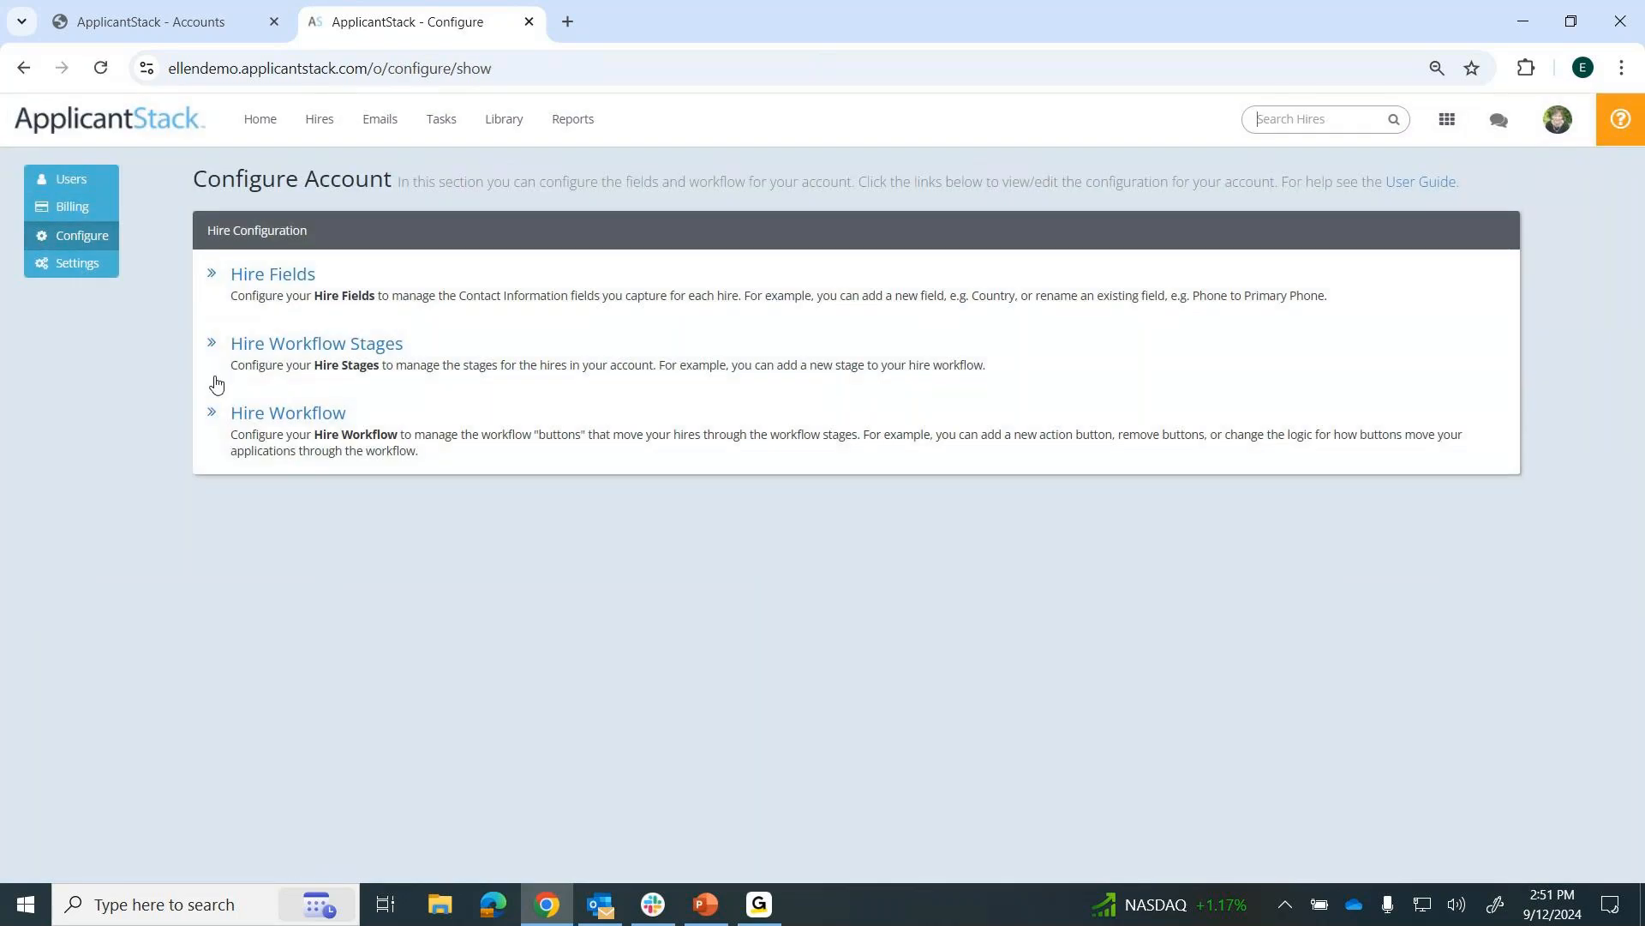
{"action": "left_click", "coordinate": [320, 419]}
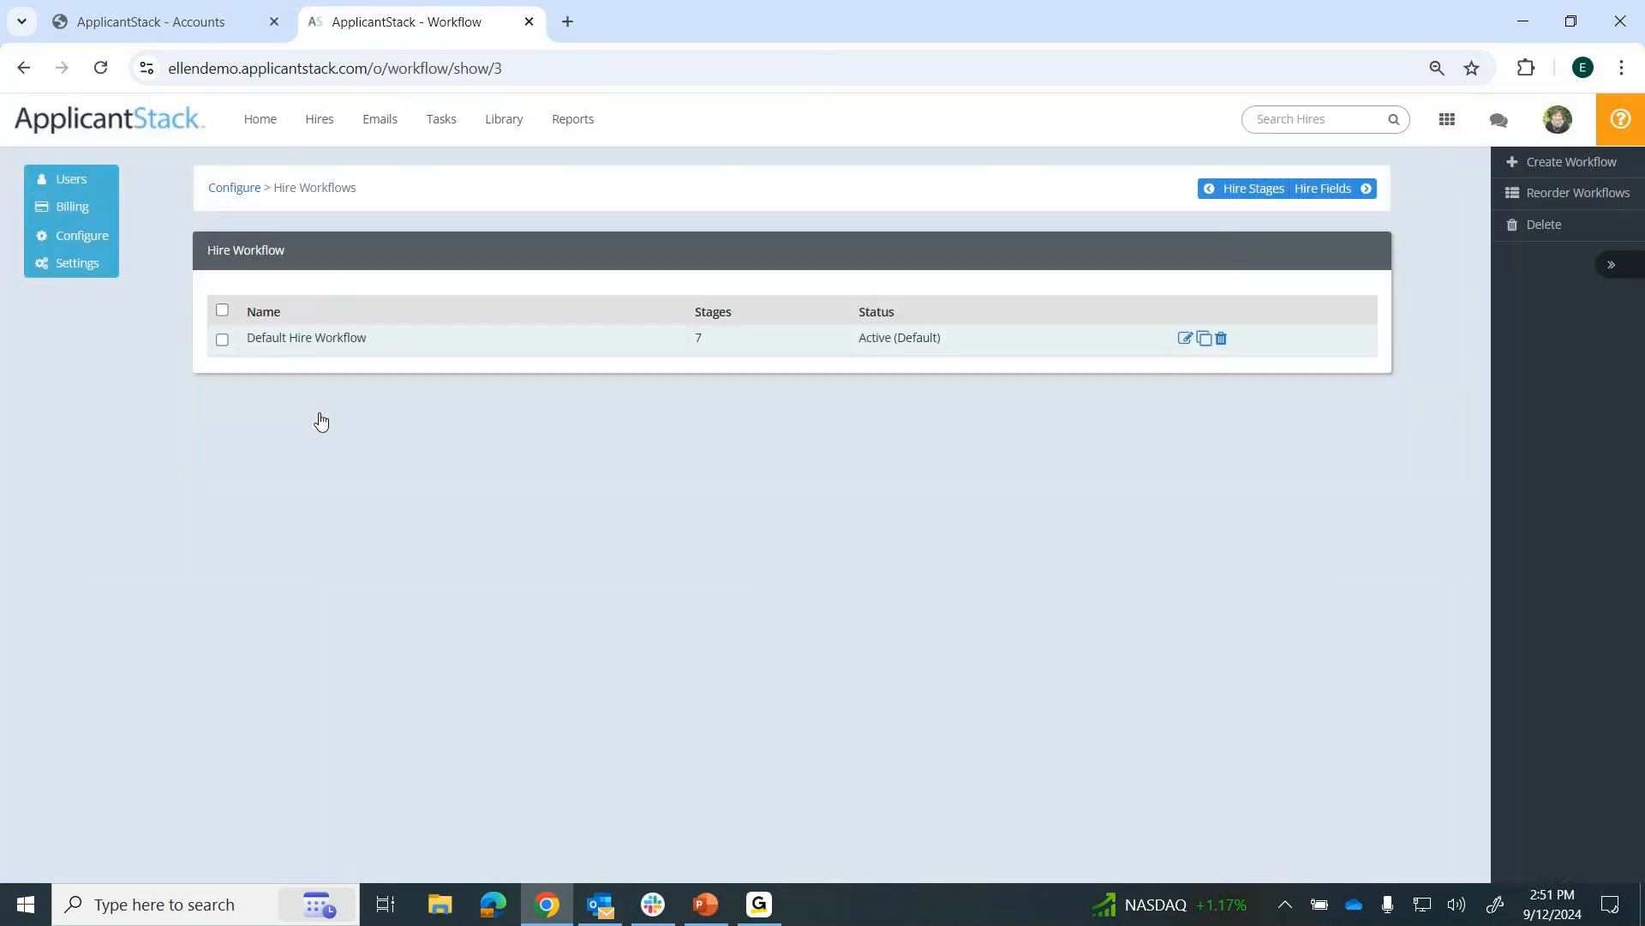
{"action": "left_click", "coordinate": [1185, 339]}
{"action": "scroll", "coordinate": [1187, 345], "scroll_direction": "down", "scroll_amount": 1}
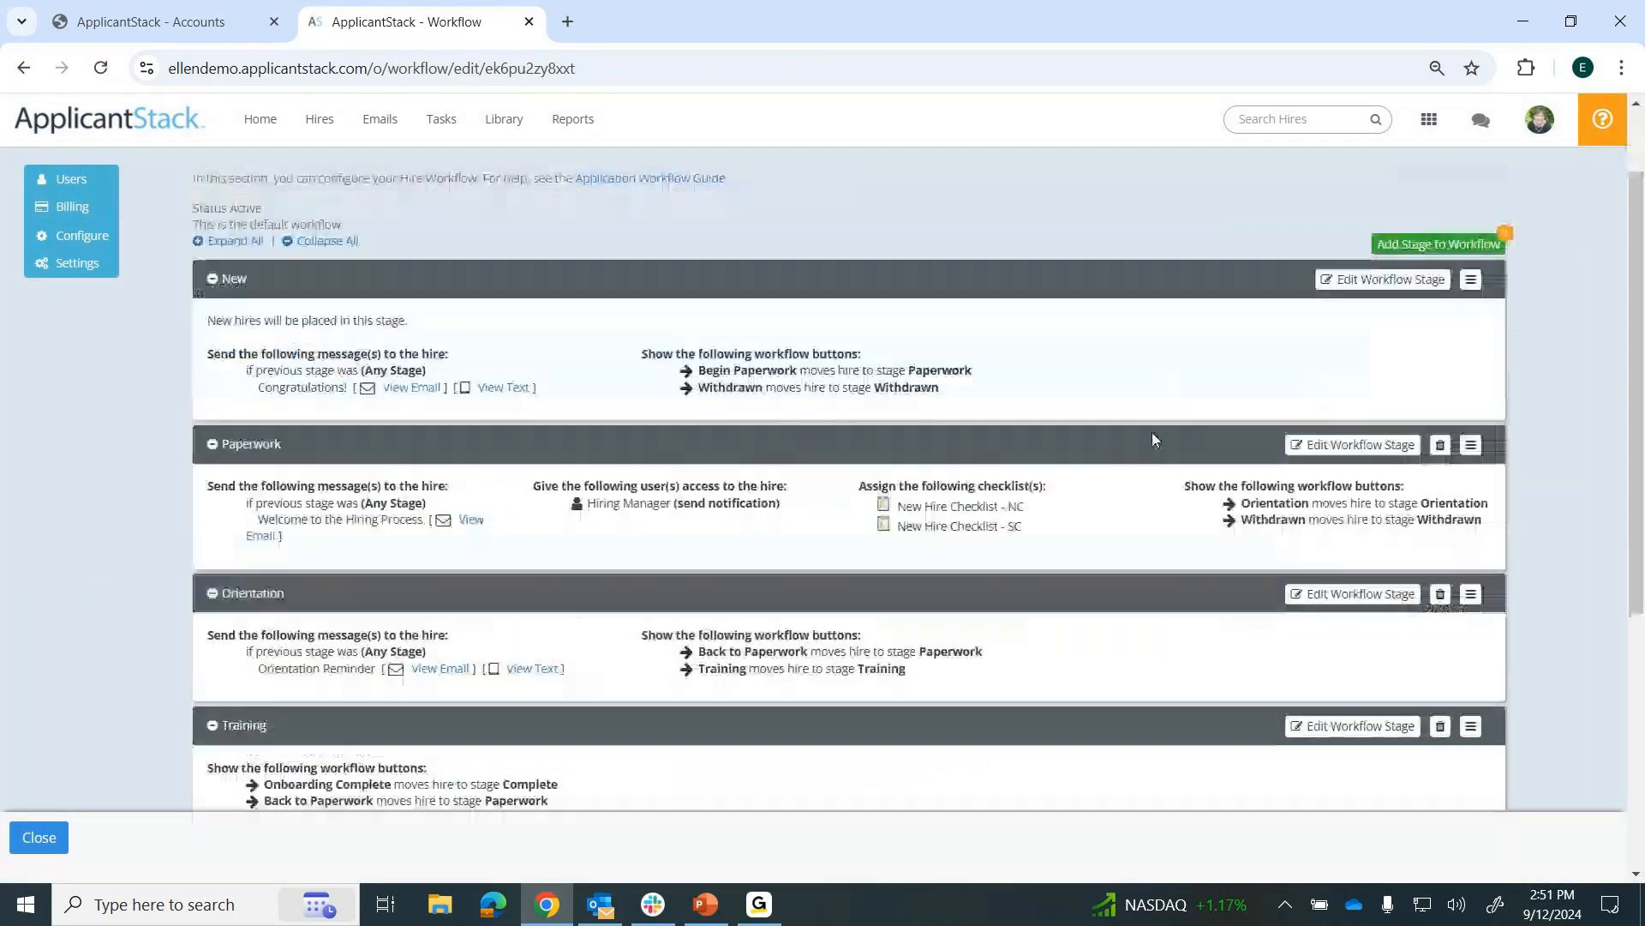
Open the Paperwork stage's settings and examine its messages, checklists, users, fields and action buttons.
{"action": "left_click", "coordinate": [1363, 447]}
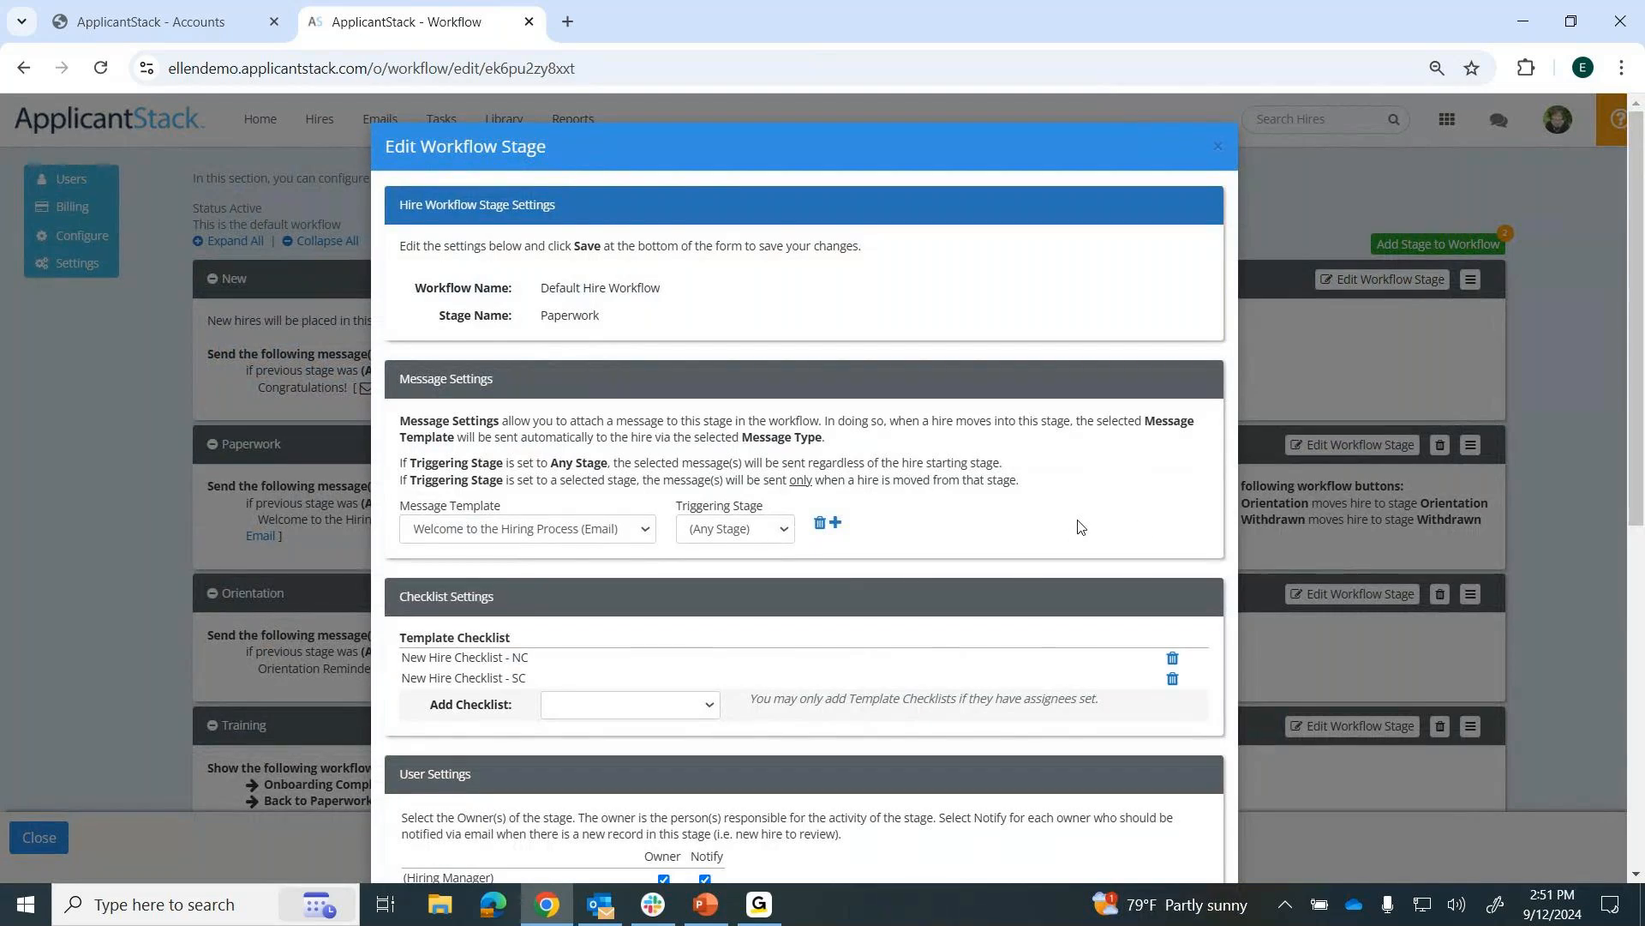
{"action": "scroll", "coordinate": [578, 537], "scroll_direction": "down", "scroll_amount": 1}
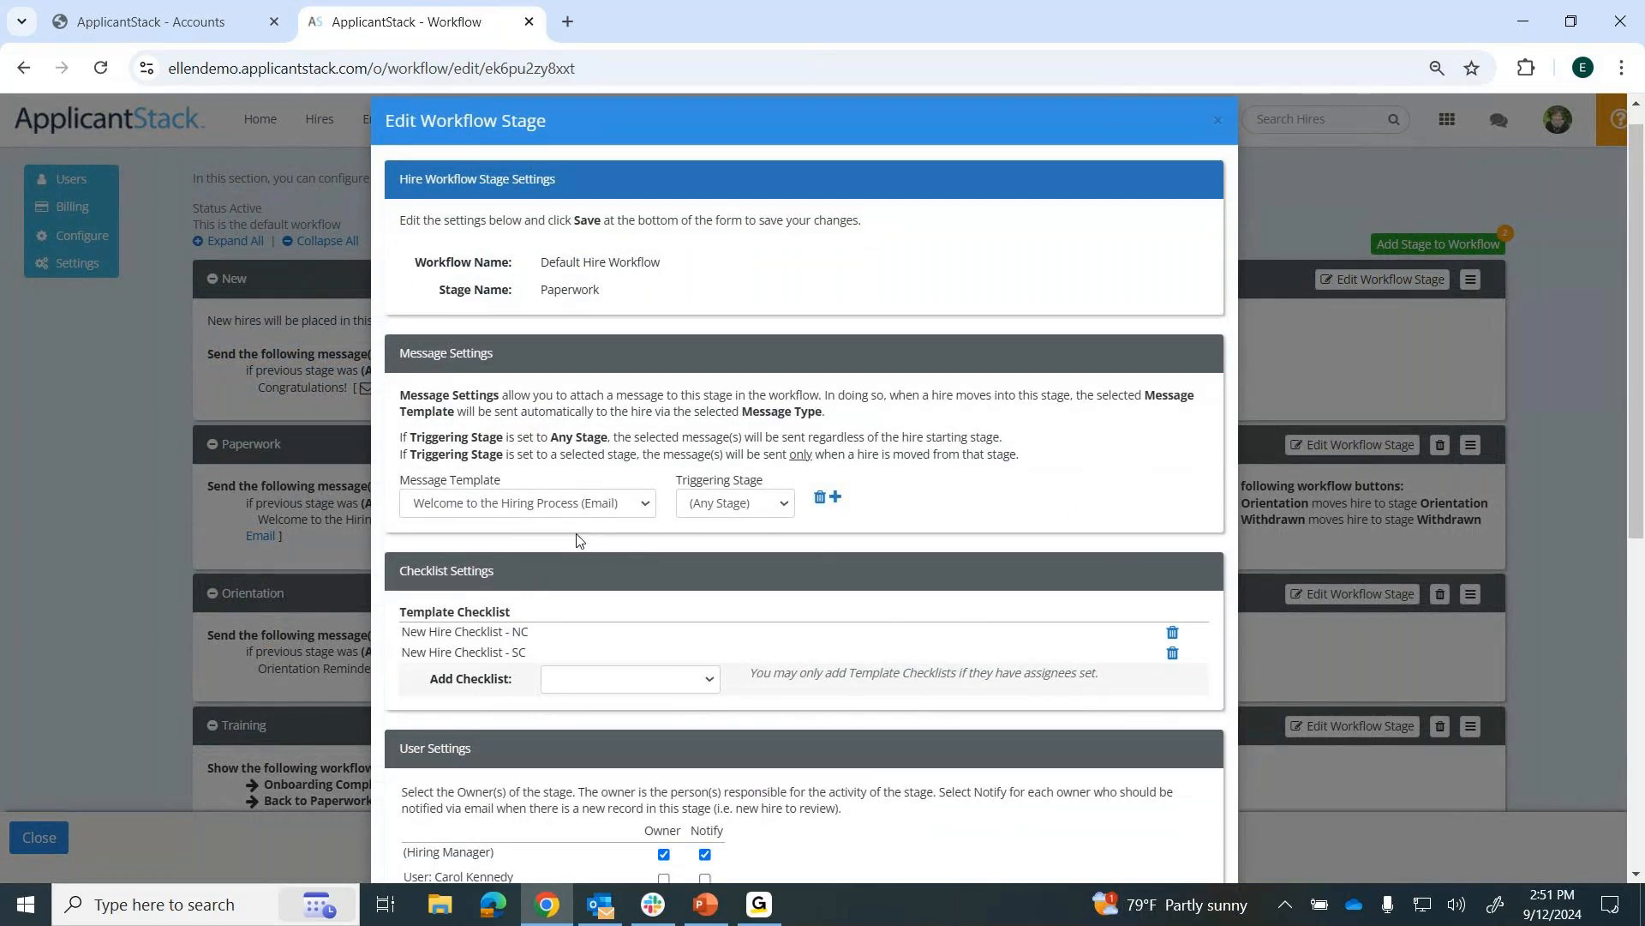
{"action": "scroll", "coordinate": [540, 536], "scroll_direction": "down", "scroll_amount": 2}
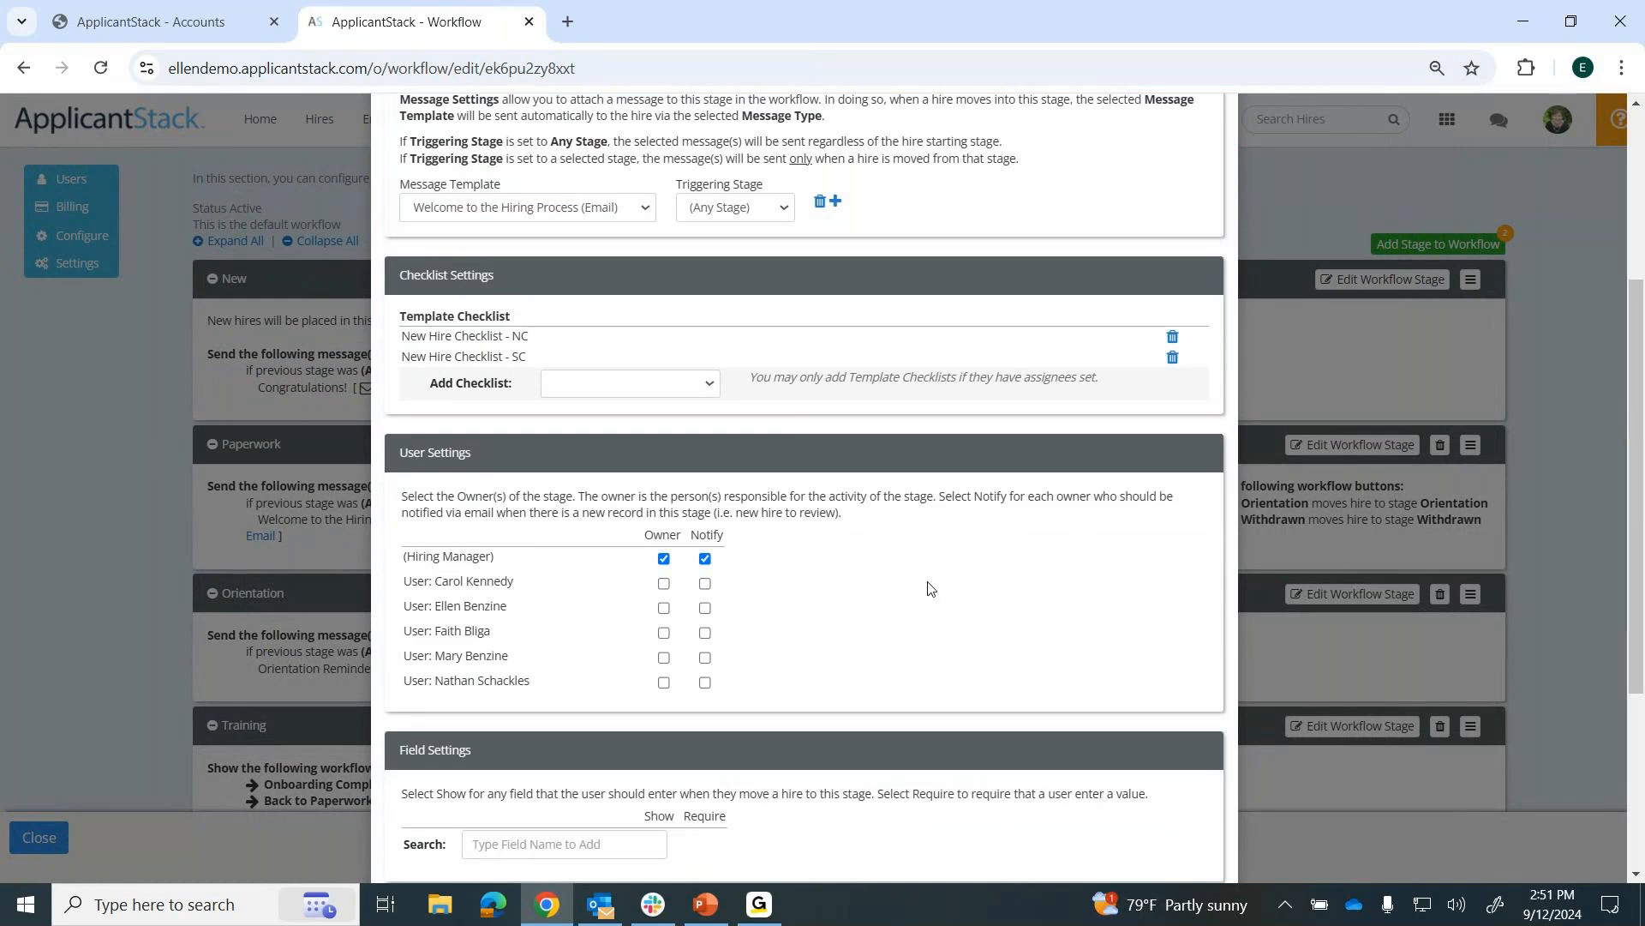
{"action": "scroll", "coordinate": [930, 588], "scroll_direction": "down", "scroll_amount": 3}
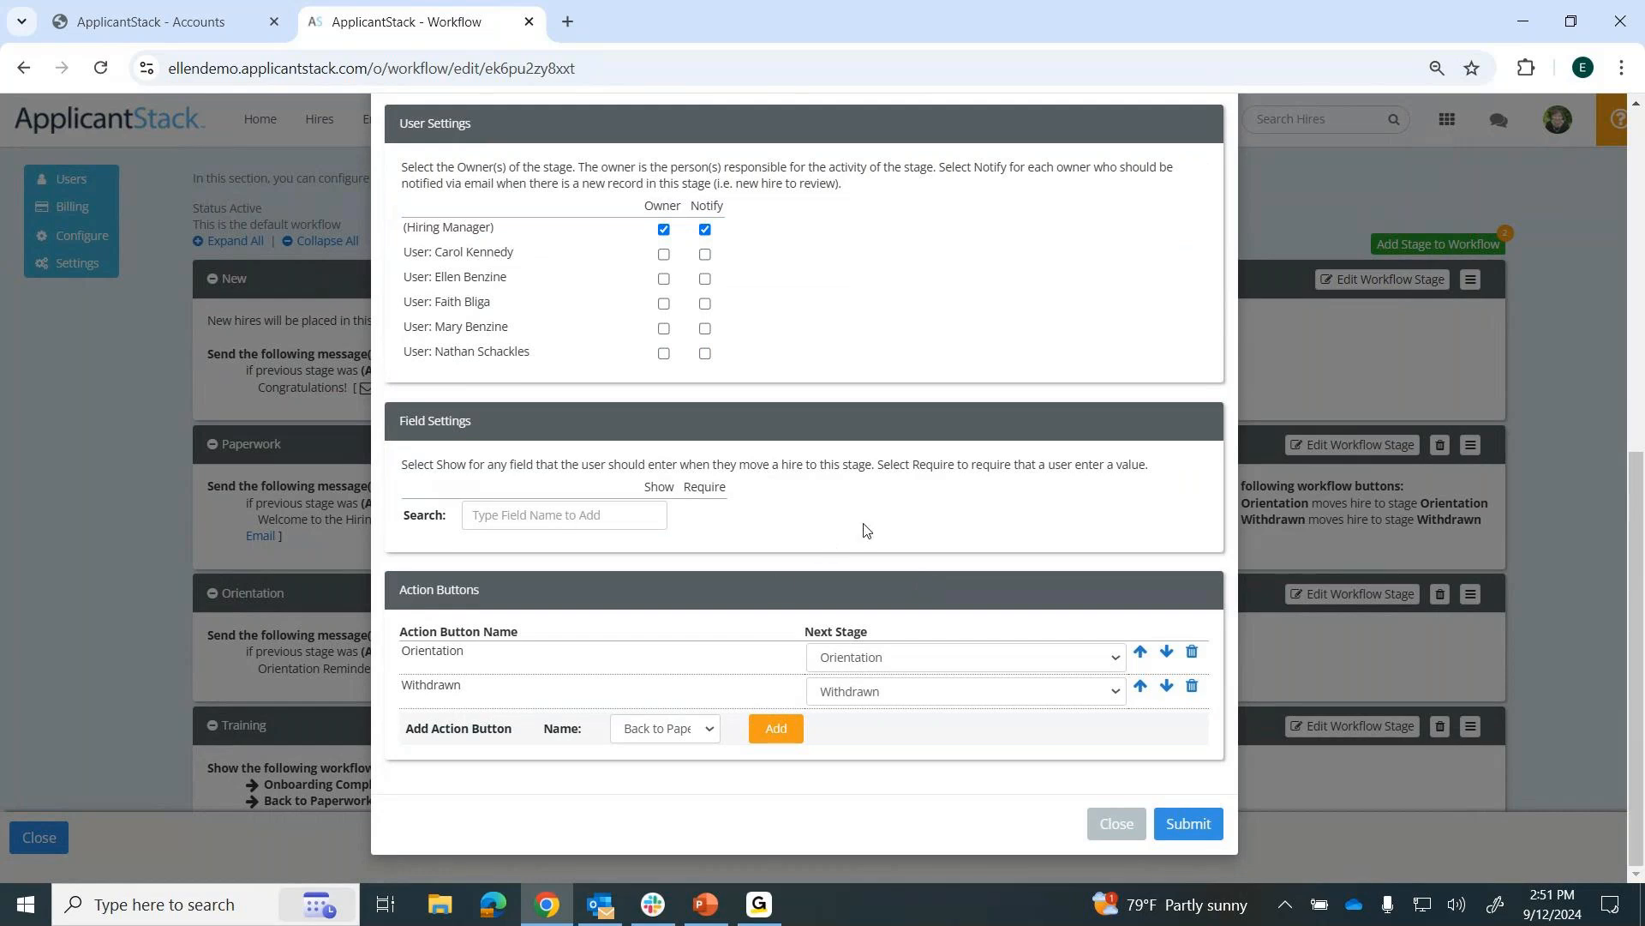
Recheck the Paperwork stage's message, checklist and user settings, and close the stage without saving.
{"action": "scroll", "coordinate": [865, 531], "scroll_direction": "up", "scroll_amount": 2}
{"action": "scroll", "coordinate": [864, 530], "scroll_direction": "up", "scroll_amount": 2}
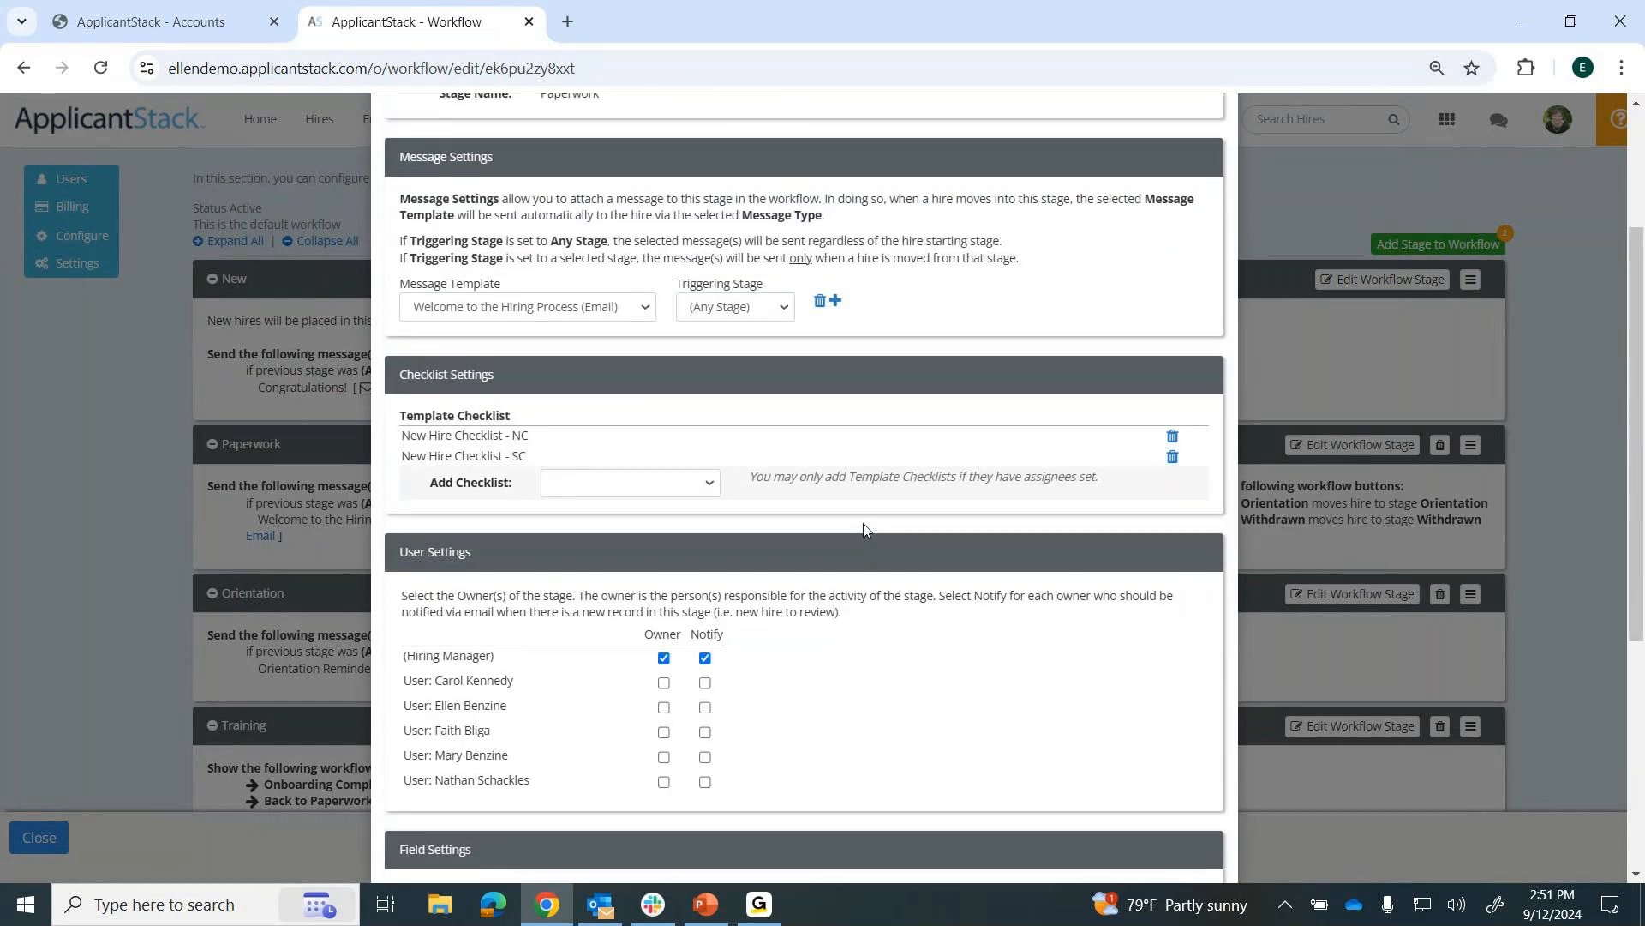
{"action": "scroll", "coordinate": [943, 675], "scroll_direction": "up", "scroll_amount": 1}
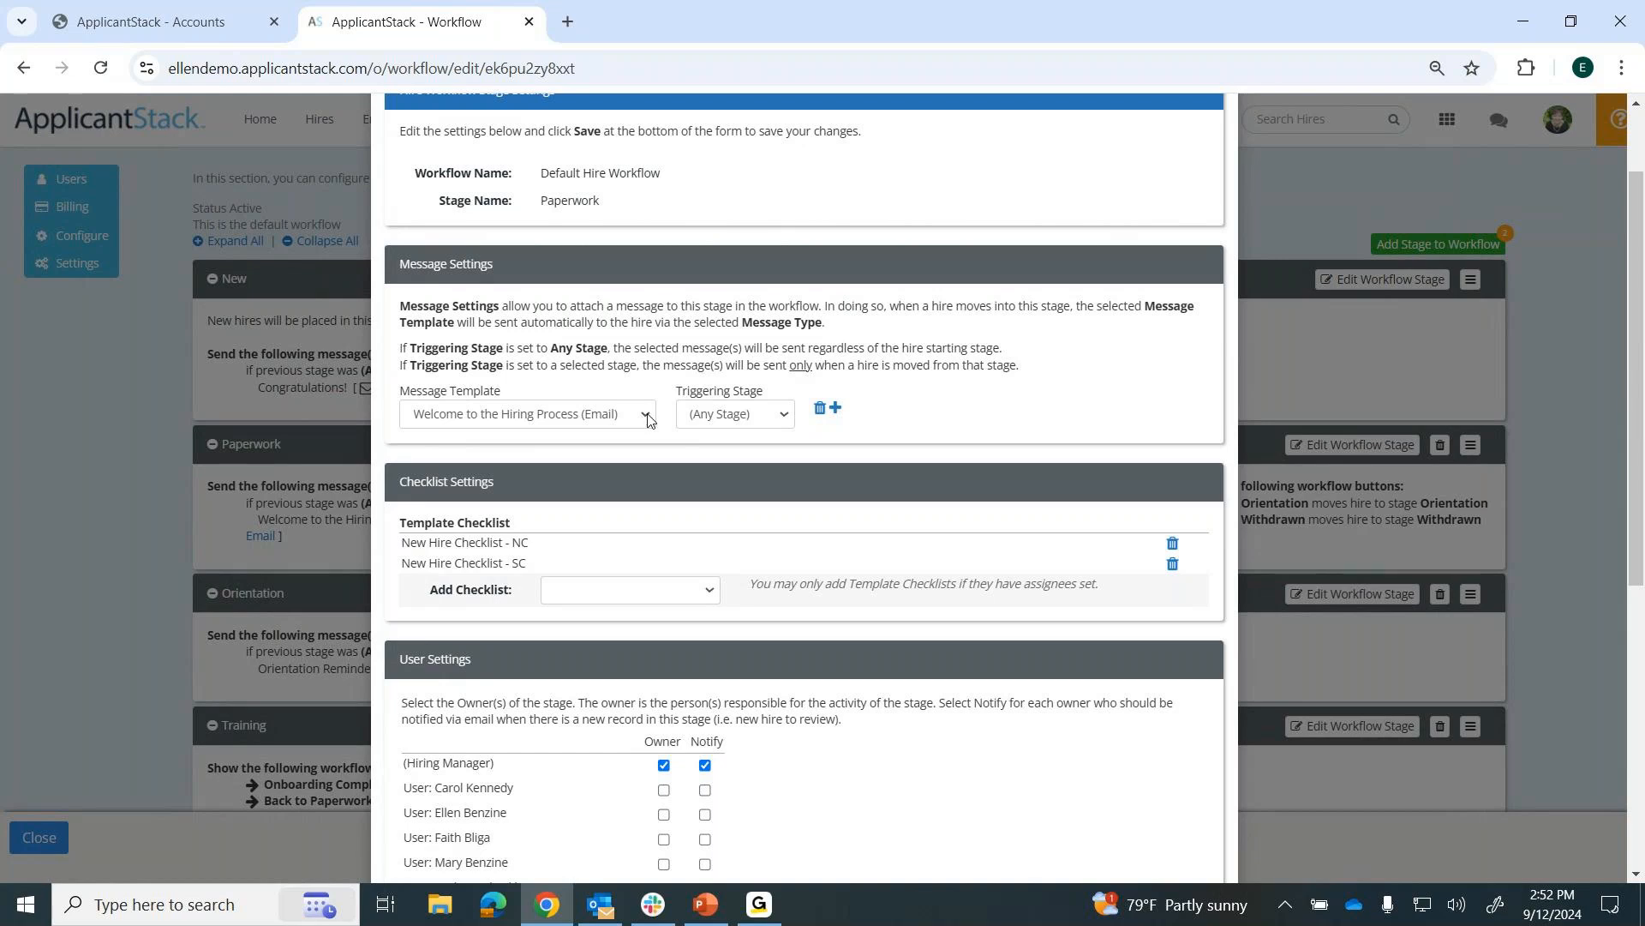
{"action": "scroll", "coordinate": [1069, 379], "scroll_direction": "up", "scroll_amount": 2}
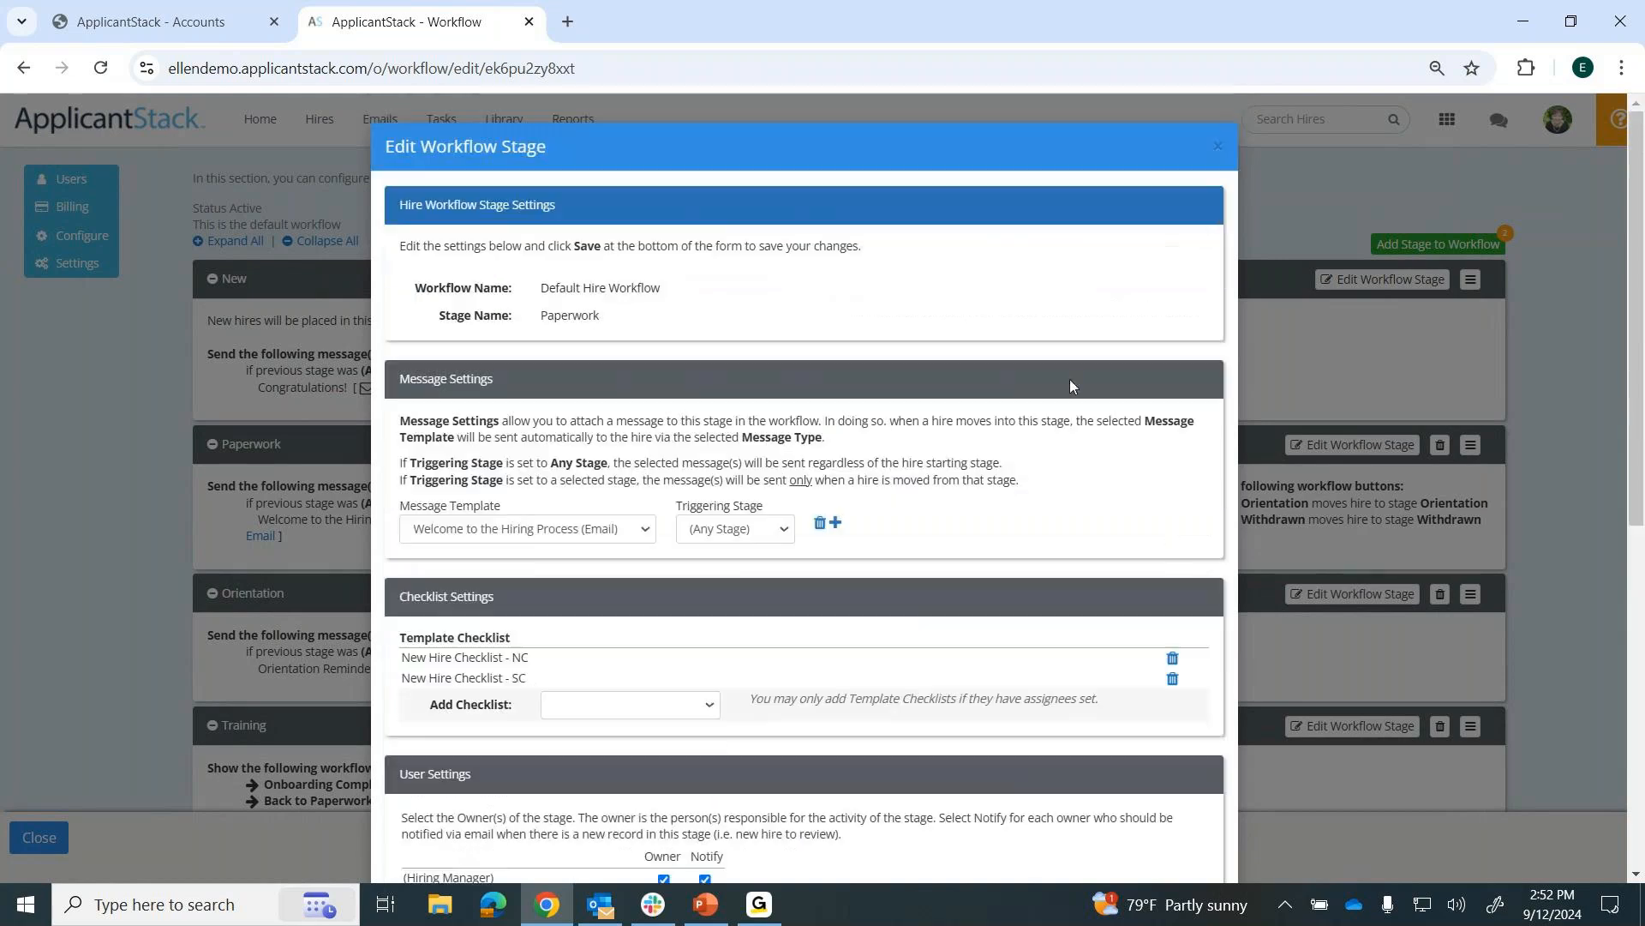
{"action": "left_click", "coordinate": [1218, 148]}
Start an email to the hire created 09/12/2024, view its send delay options, and leave for the home page without sending.
{"action": "left_click", "coordinate": [325, 131]}
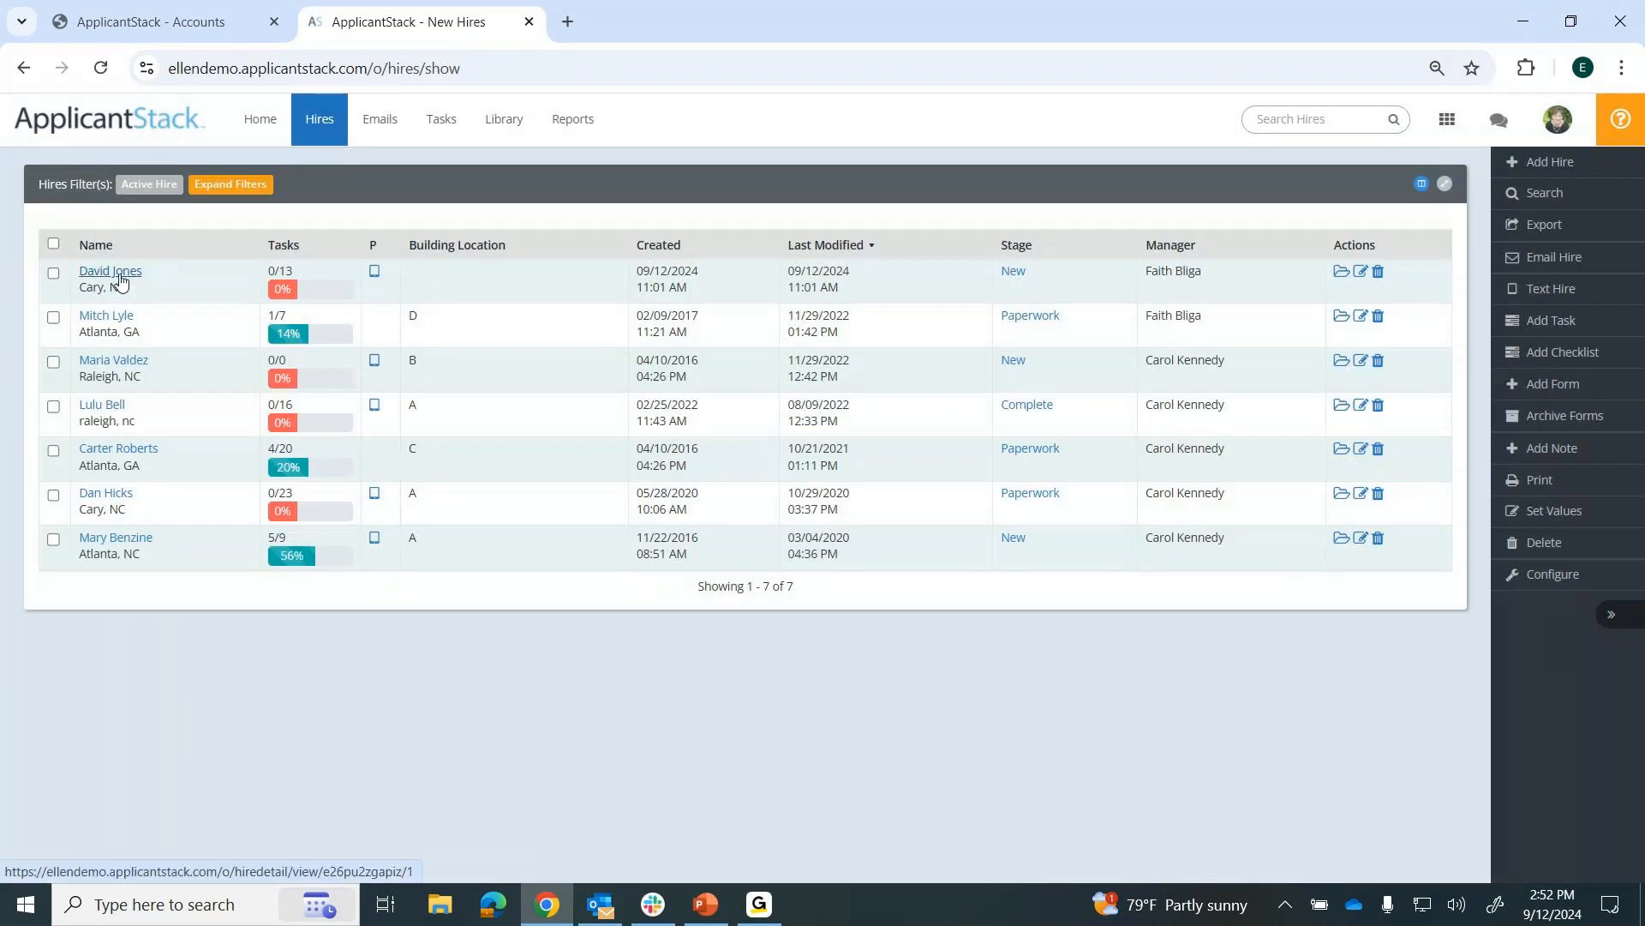
{"action": "left_click", "coordinate": [110, 271]}
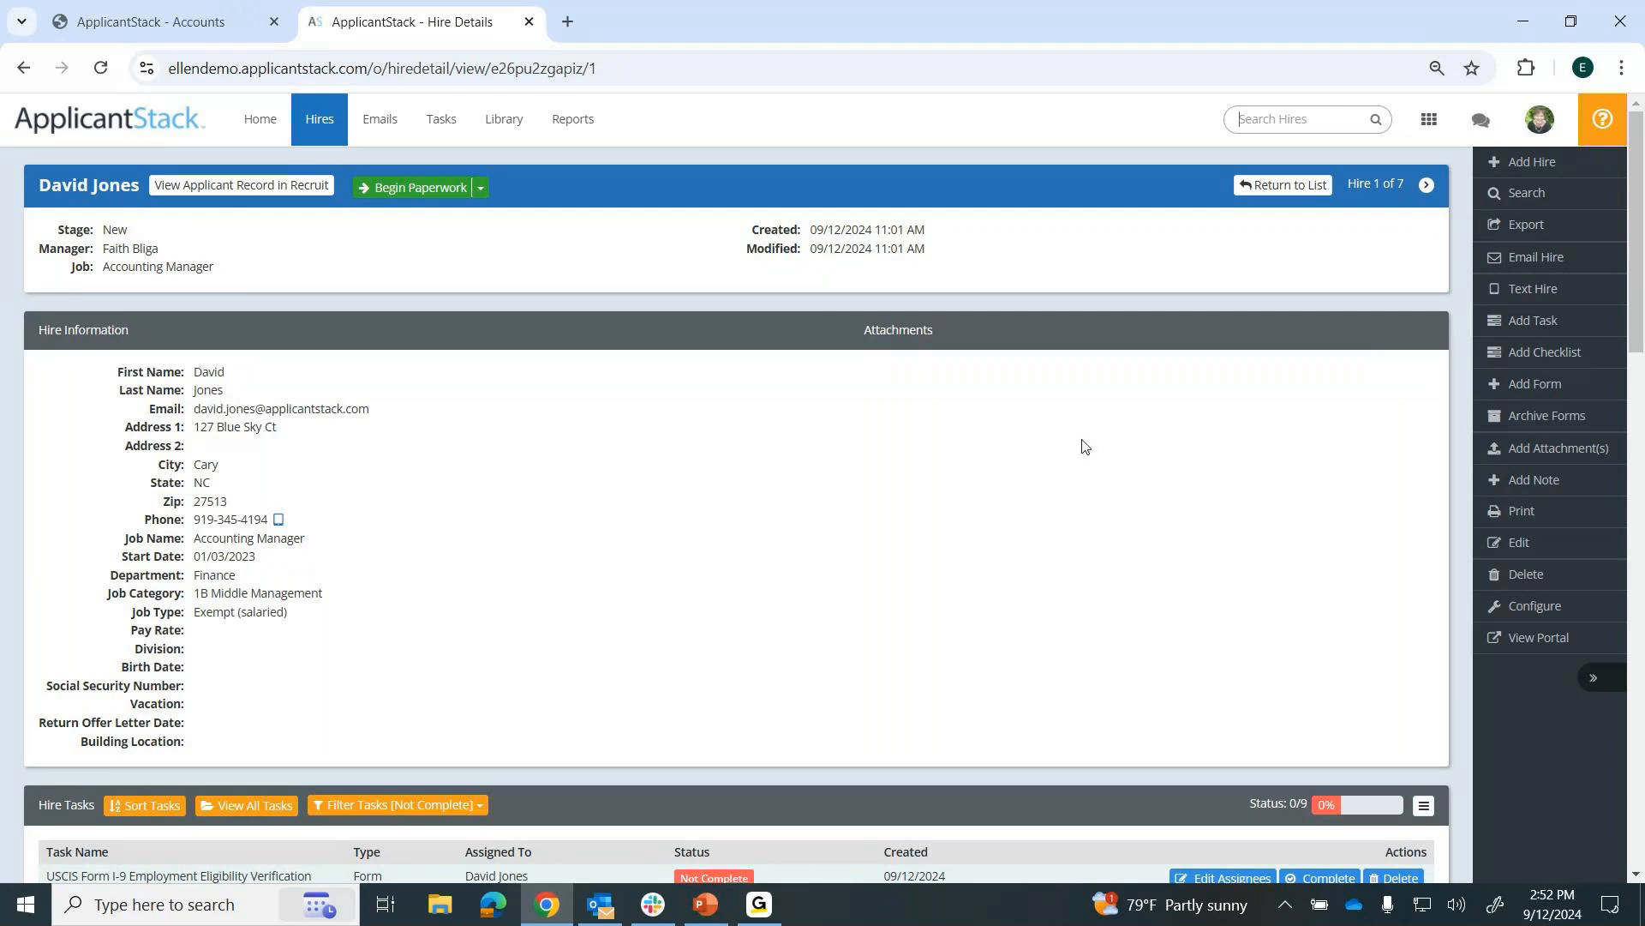
{"action": "left_click", "coordinate": [1548, 268]}
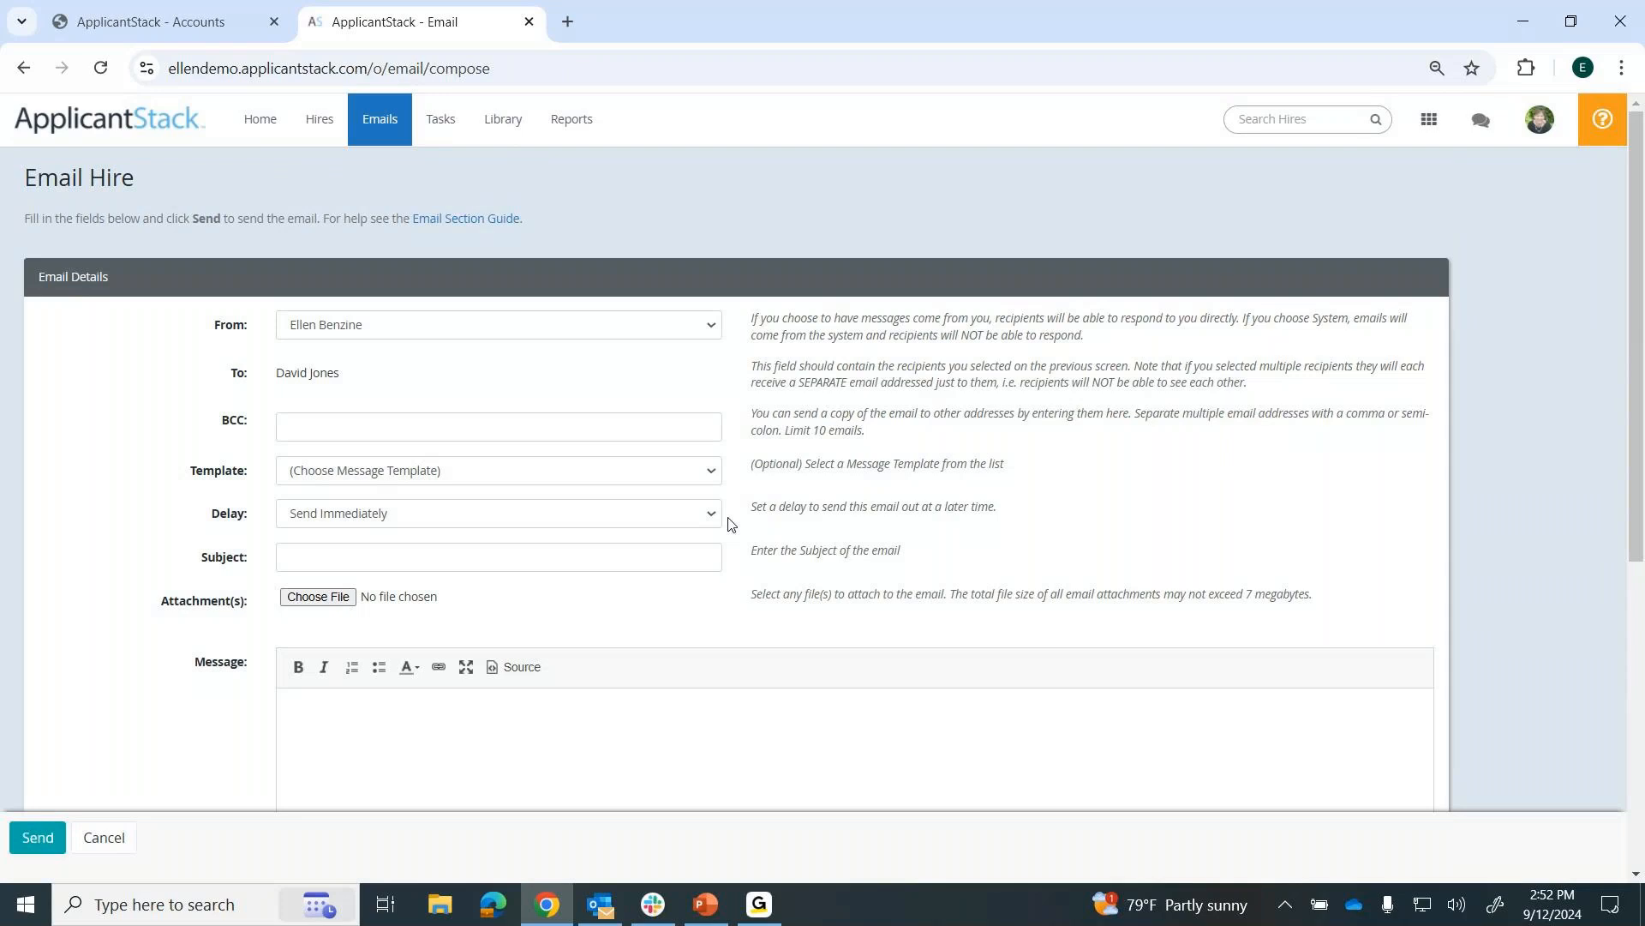
{"action": "left_click", "coordinate": [718, 517]}
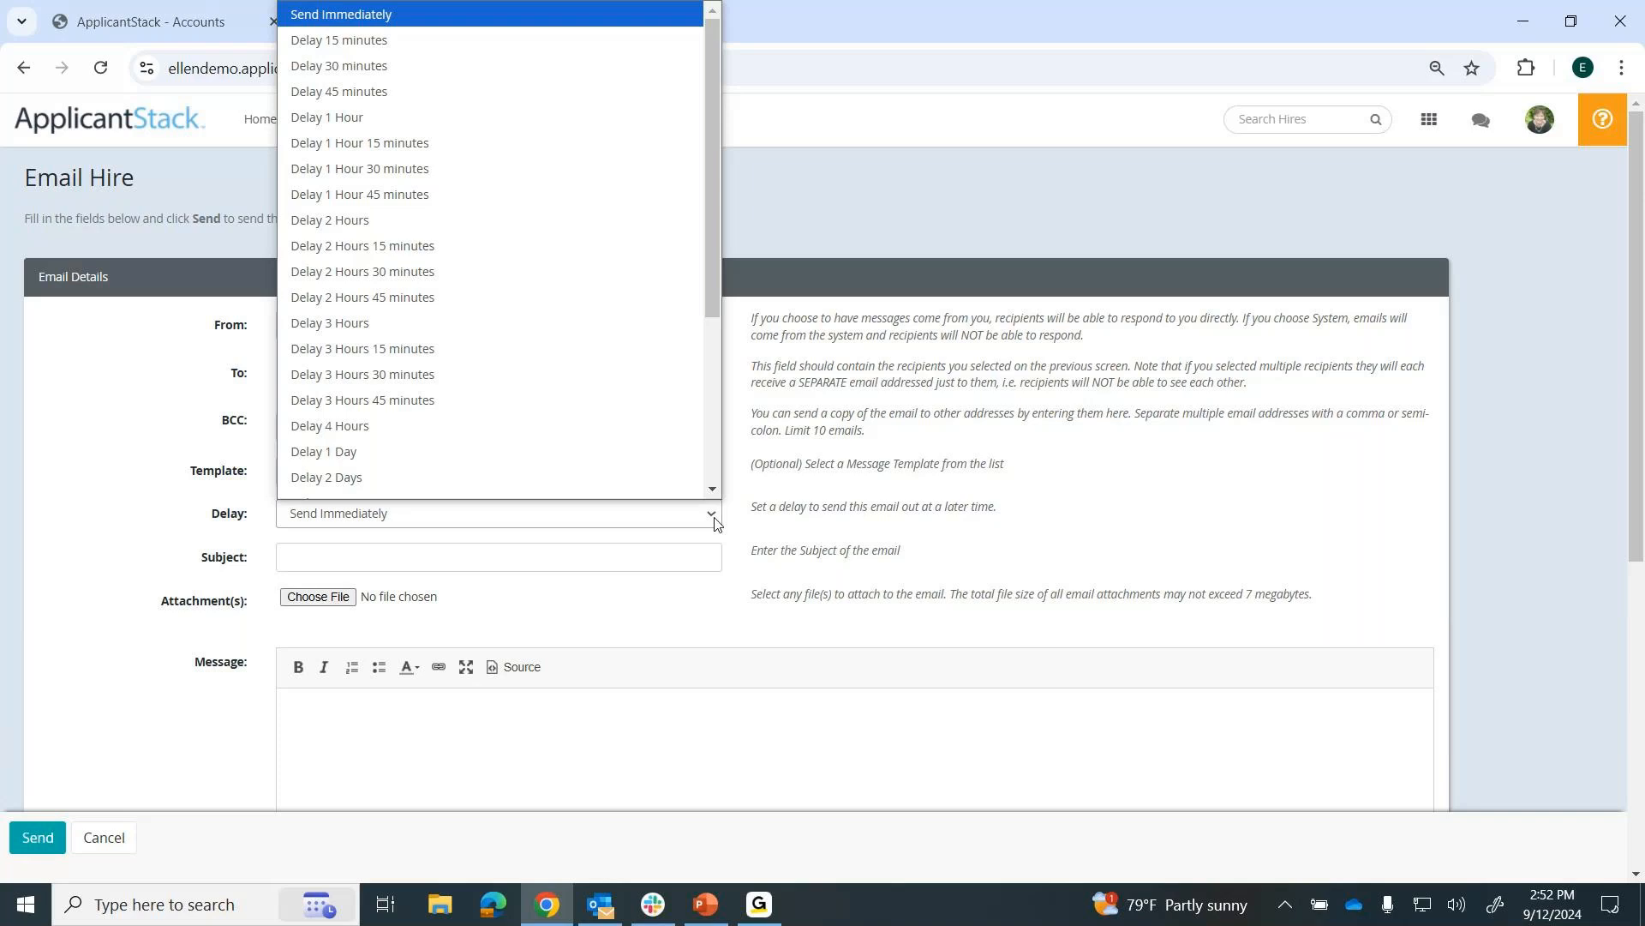
{"action": "left_click", "coordinate": [146, 533]}
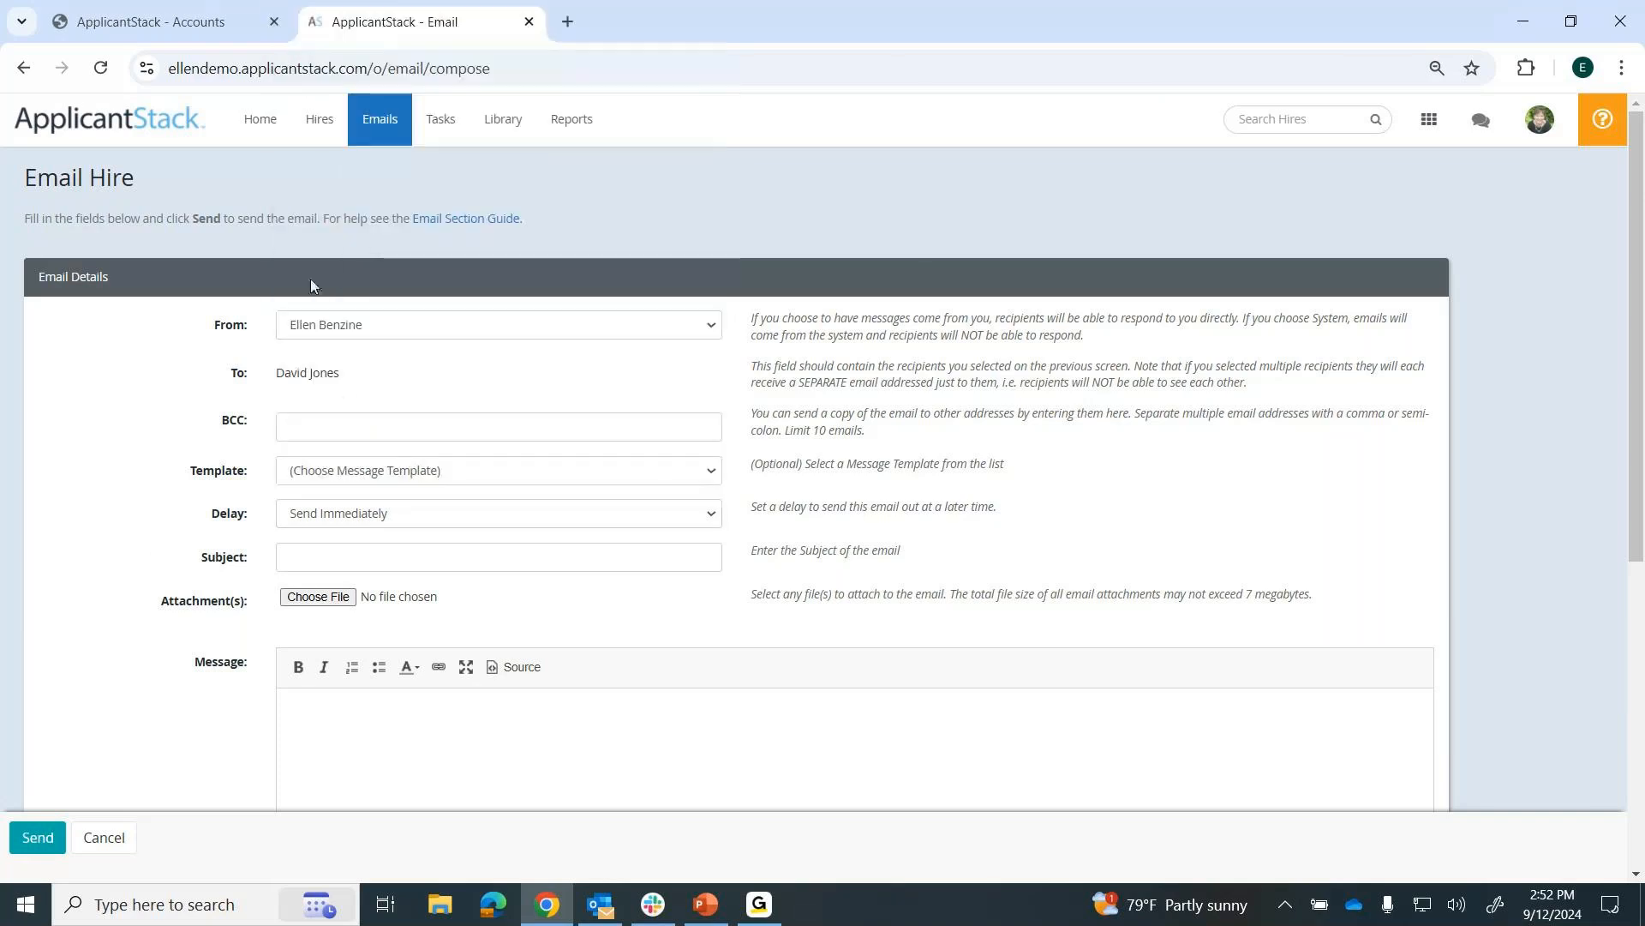
{"action": "left_click", "coordinate": [266, 129]}
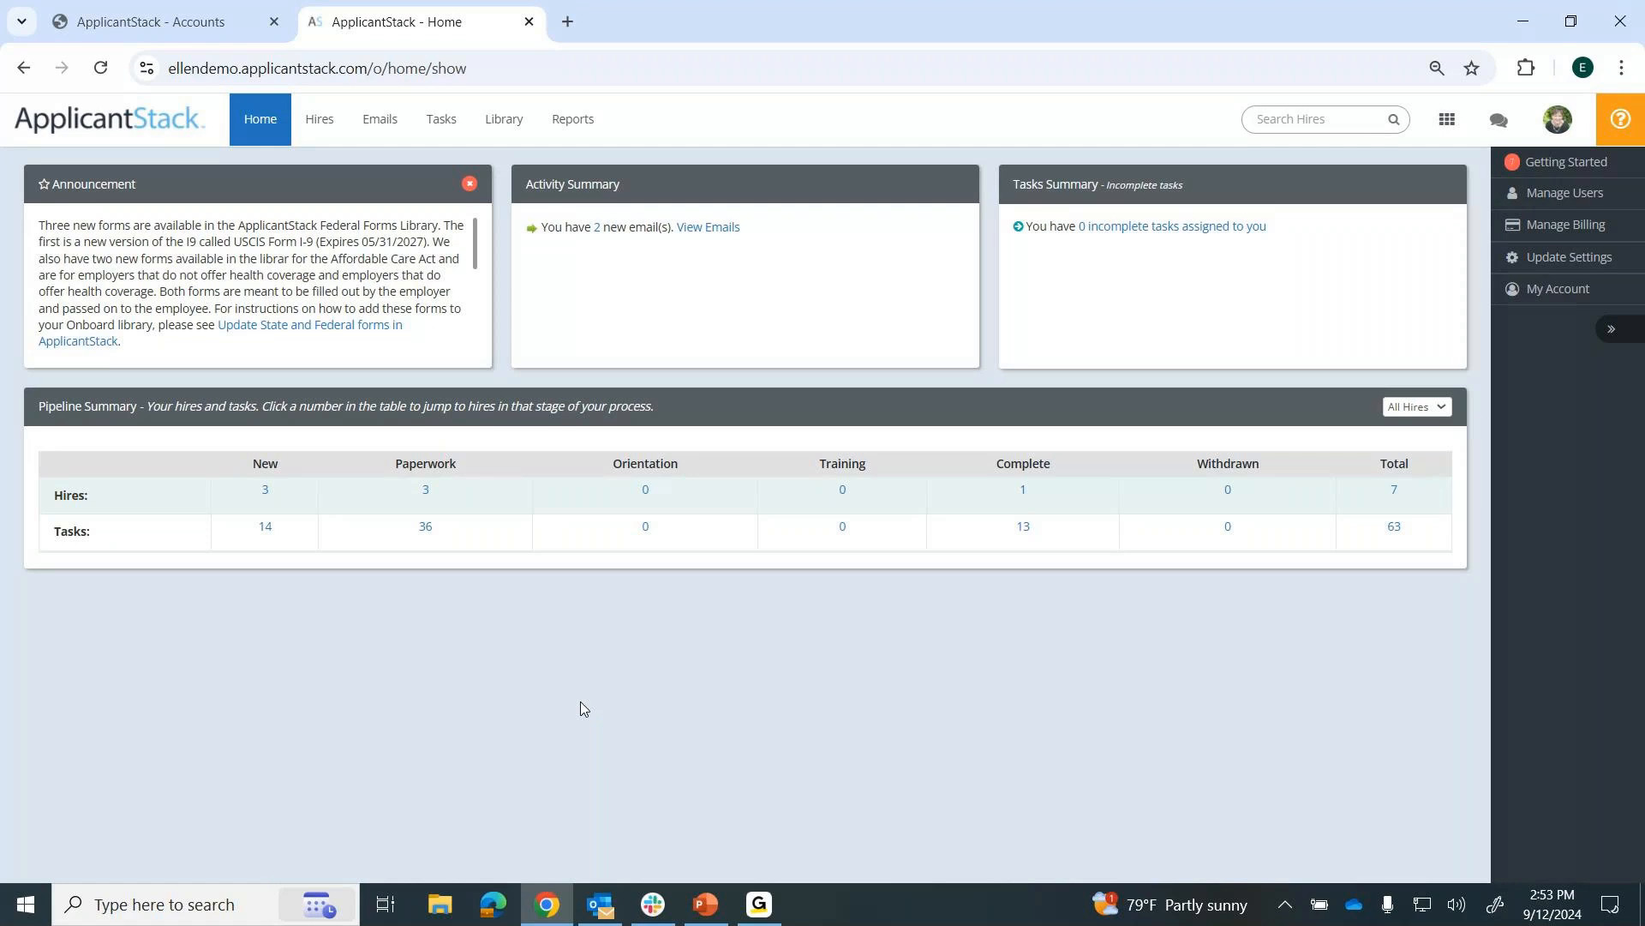
Open the record of the Atlanta hire with building location C and review the outstanding tasks and completed forms.
{"action": "left_click", "coordinate": [321, 126]}
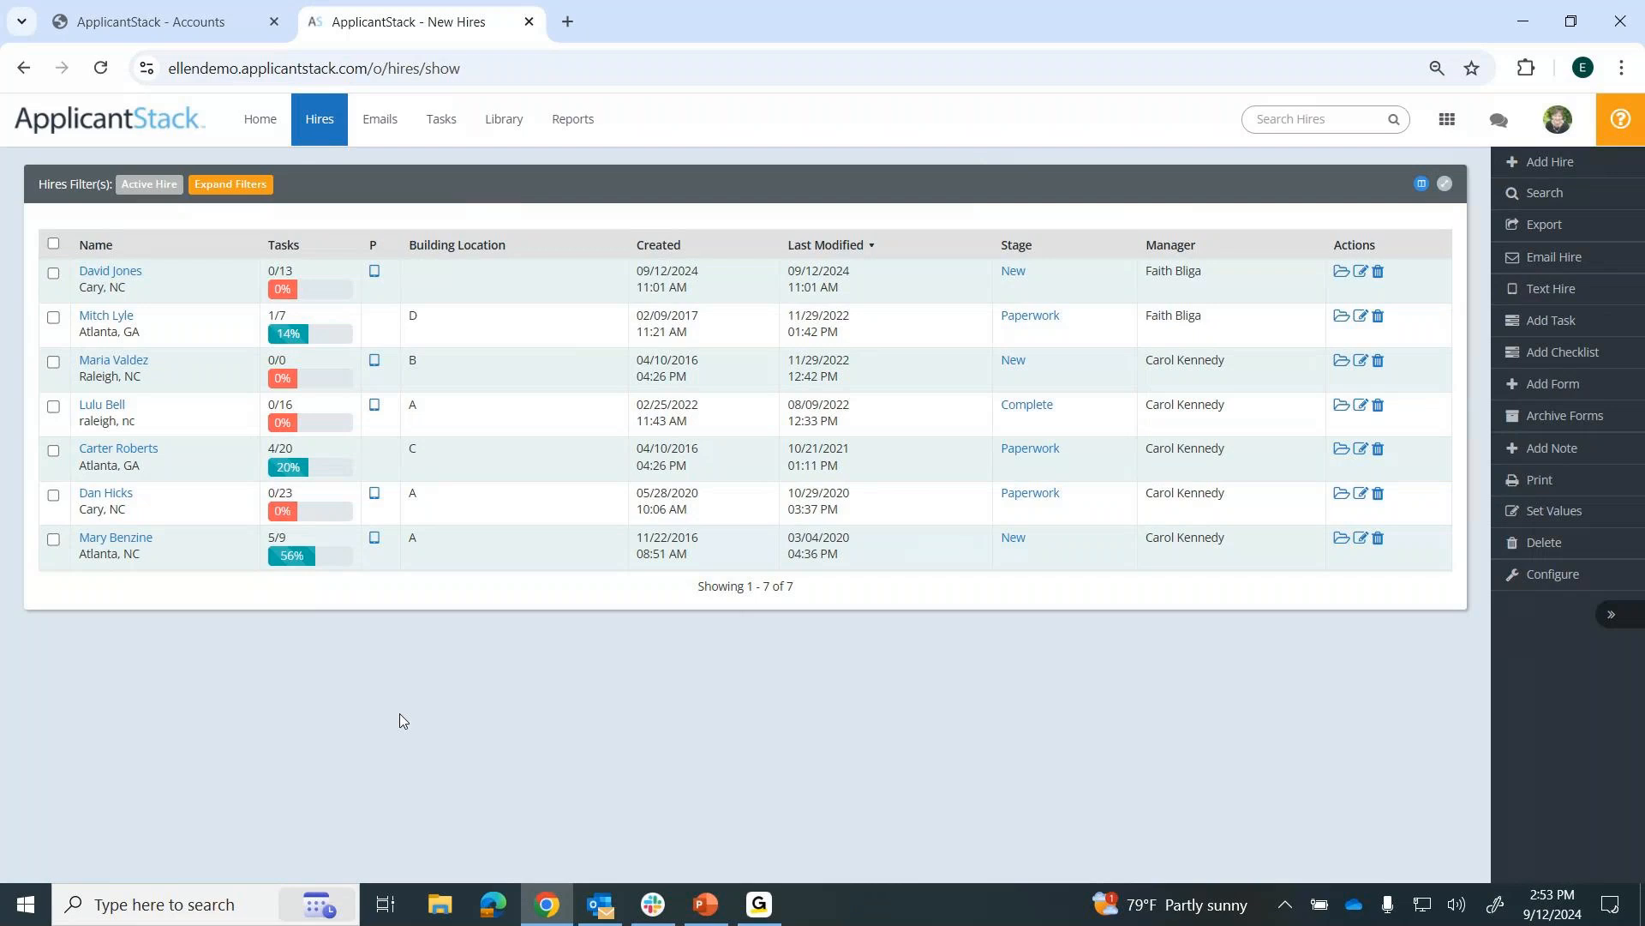
{"action": "left_click", "coordinate": [131, 457]}
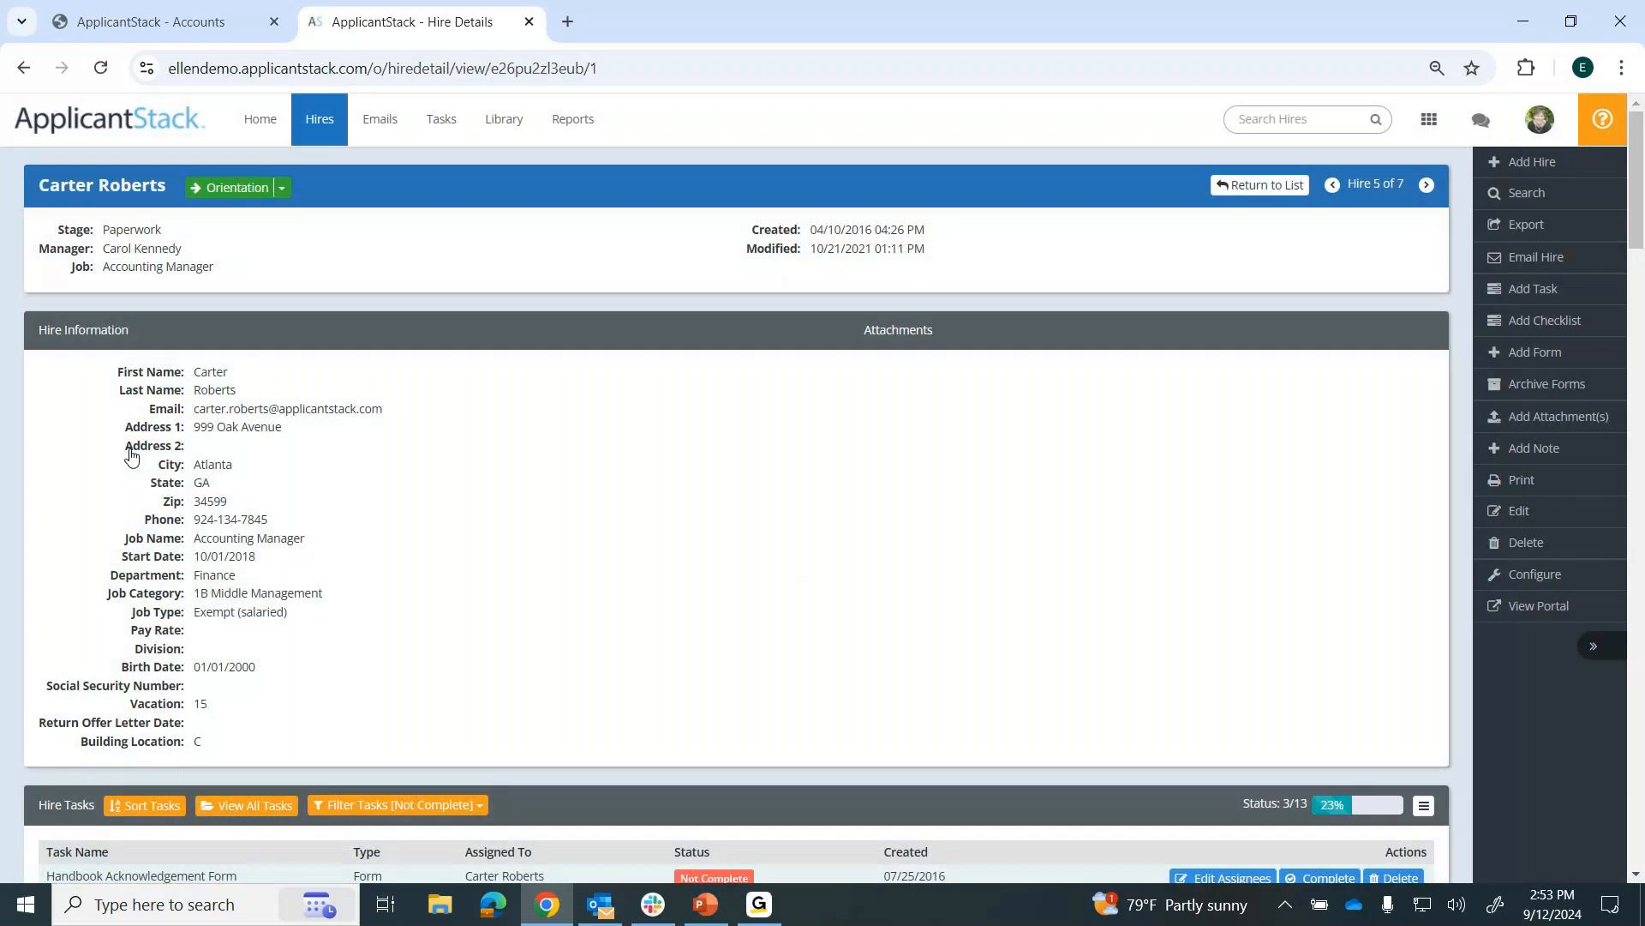
{"action": "scroll", "coordinate": [1063, 608], "scroll_direction": "down", "scroll_amount": 6}
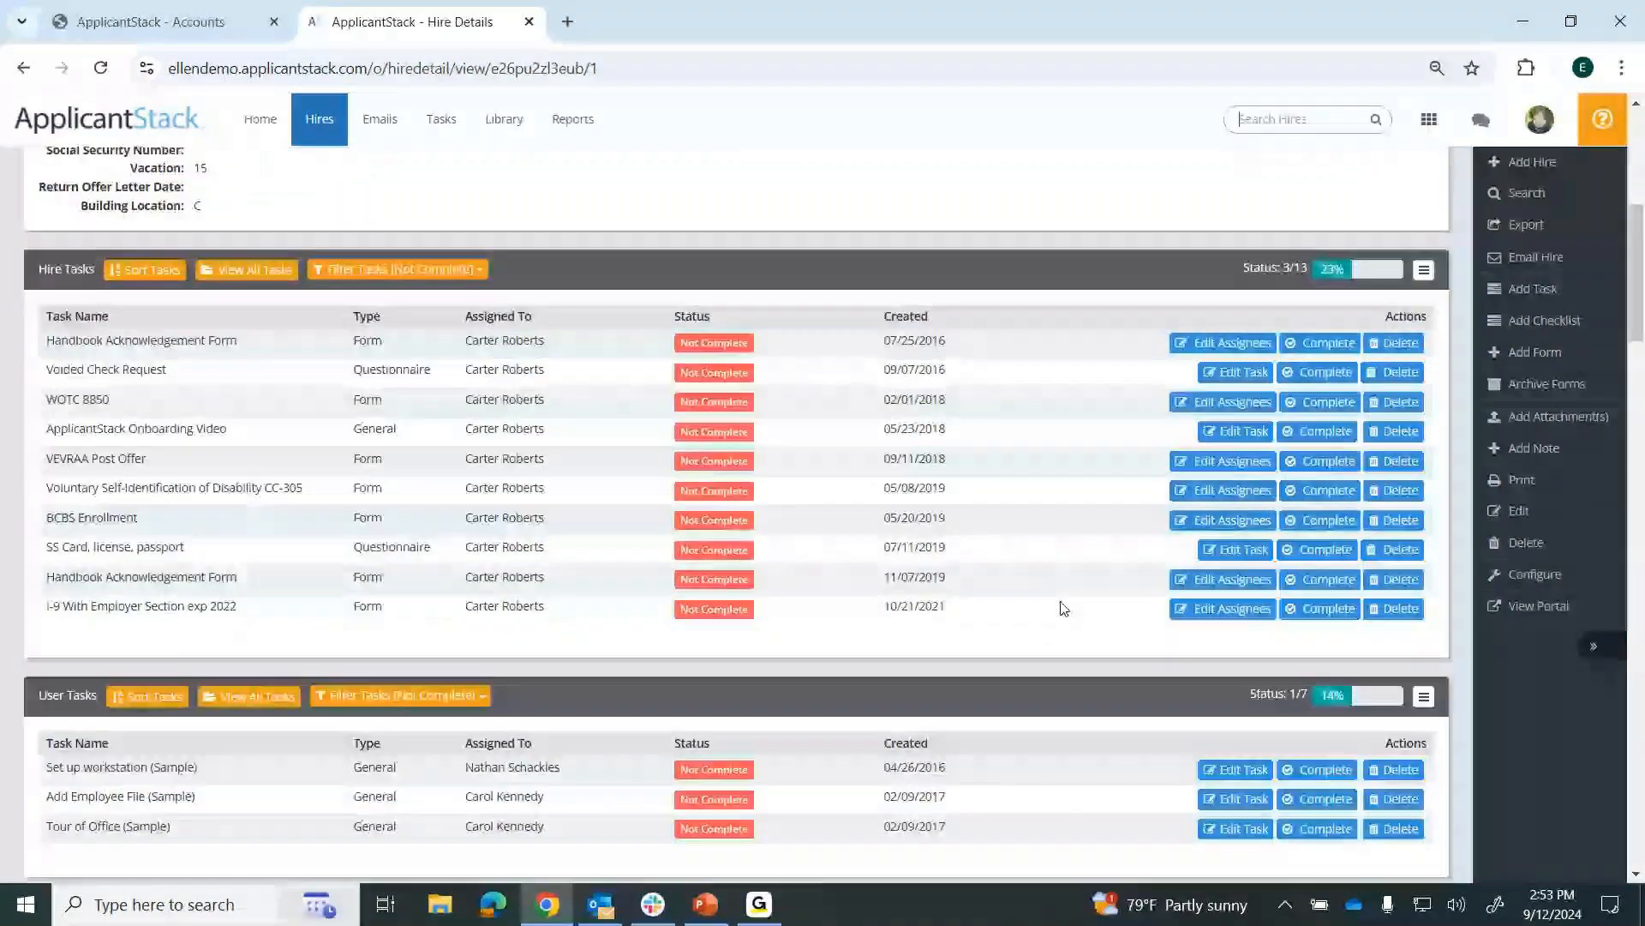
{"action": "scroll", "coordinate": [502, 296], "scroll_direction": "down", "scroll_amount": 5}
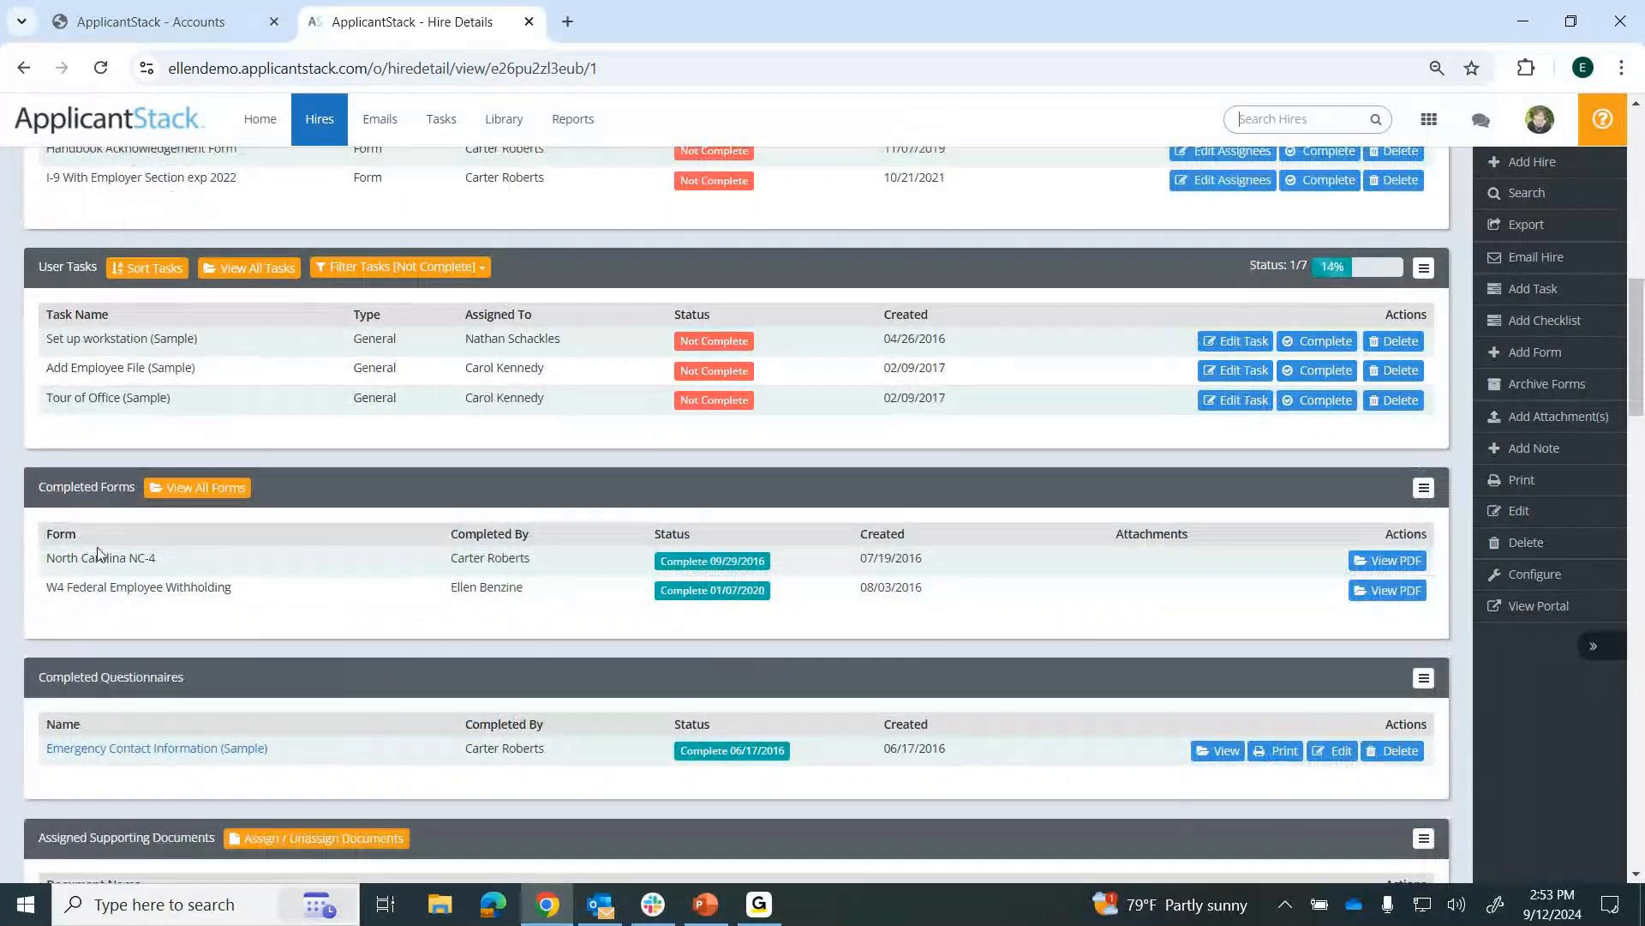
{"action": "left_click_drag", "start_coordinate": [96, 554], "coordinate": [69, 587]}
{"action": "left_click", "coordinate": [245, 595]}
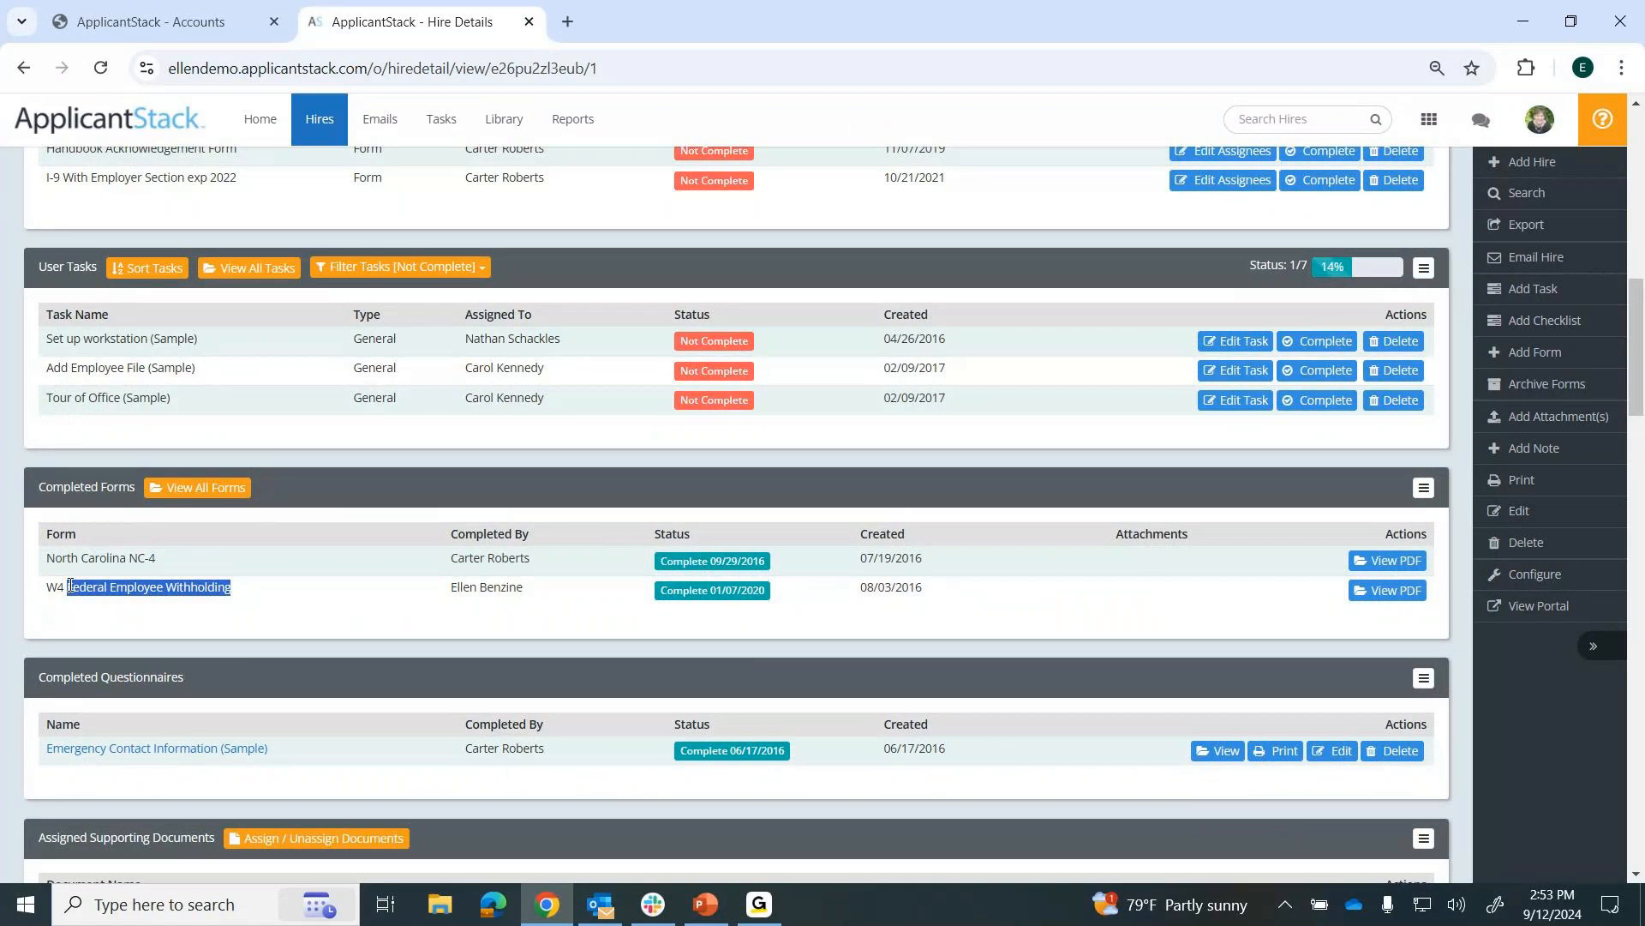
View all of the hire's completed forms as one PDF, check the filled-in NC-4 certificate, and close the PDF.
{"action": "left_click", "coordinate": [203, 494]}
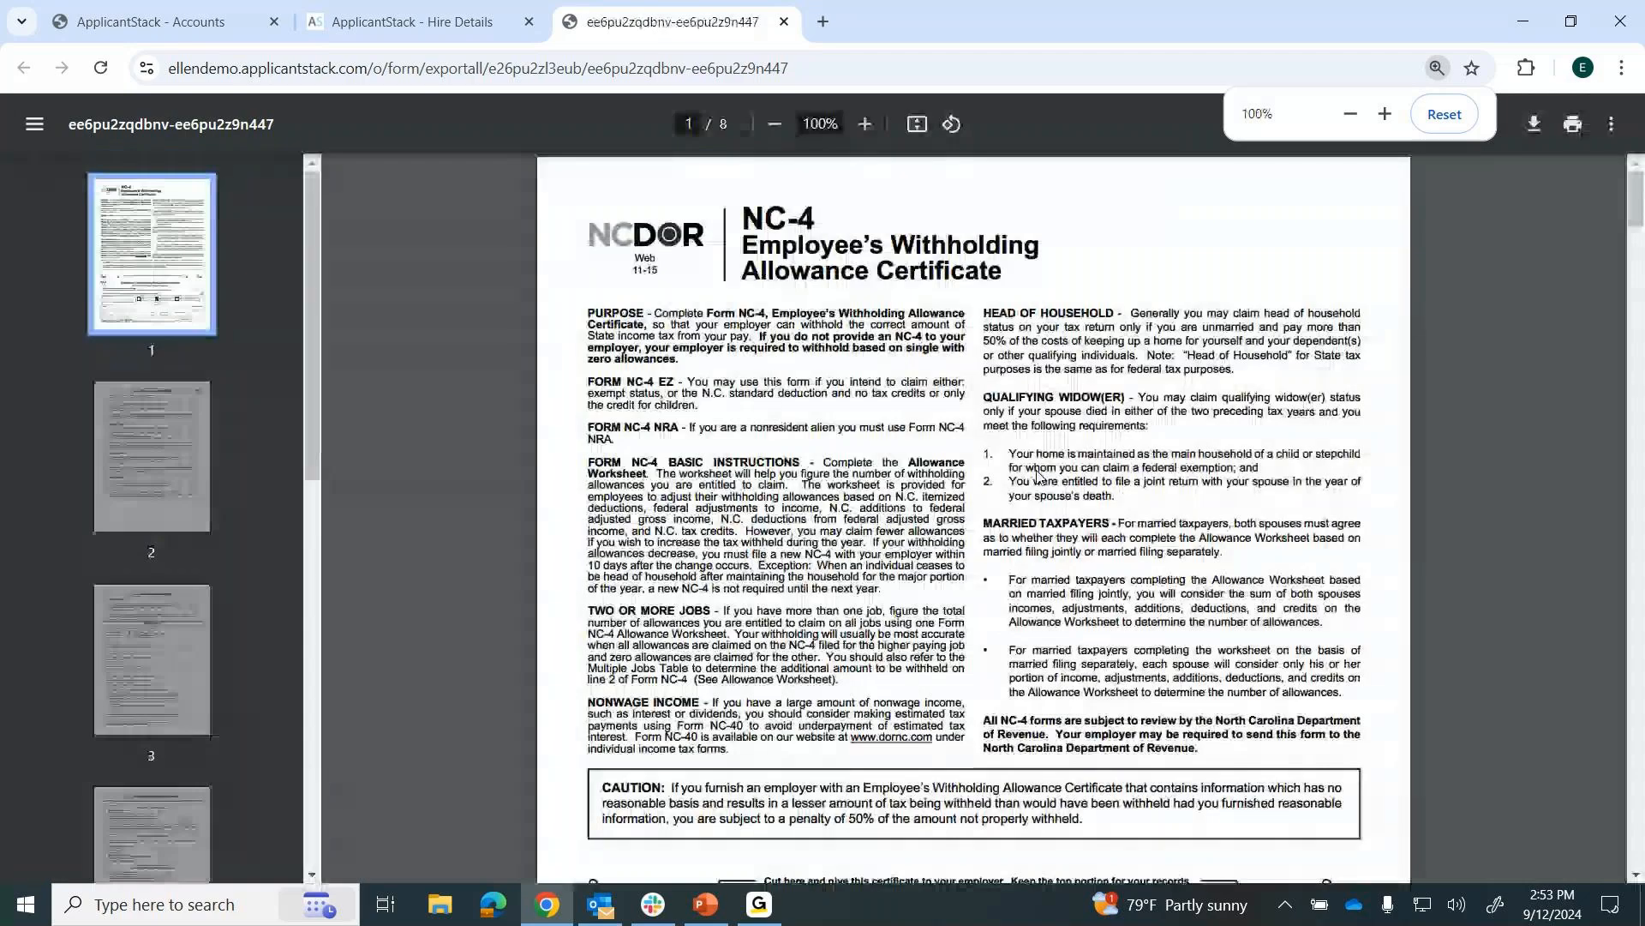
{"action": "scroll", "coordinate": [1037, 473], "scroll_direction": "down", "scroll_amount": 7}
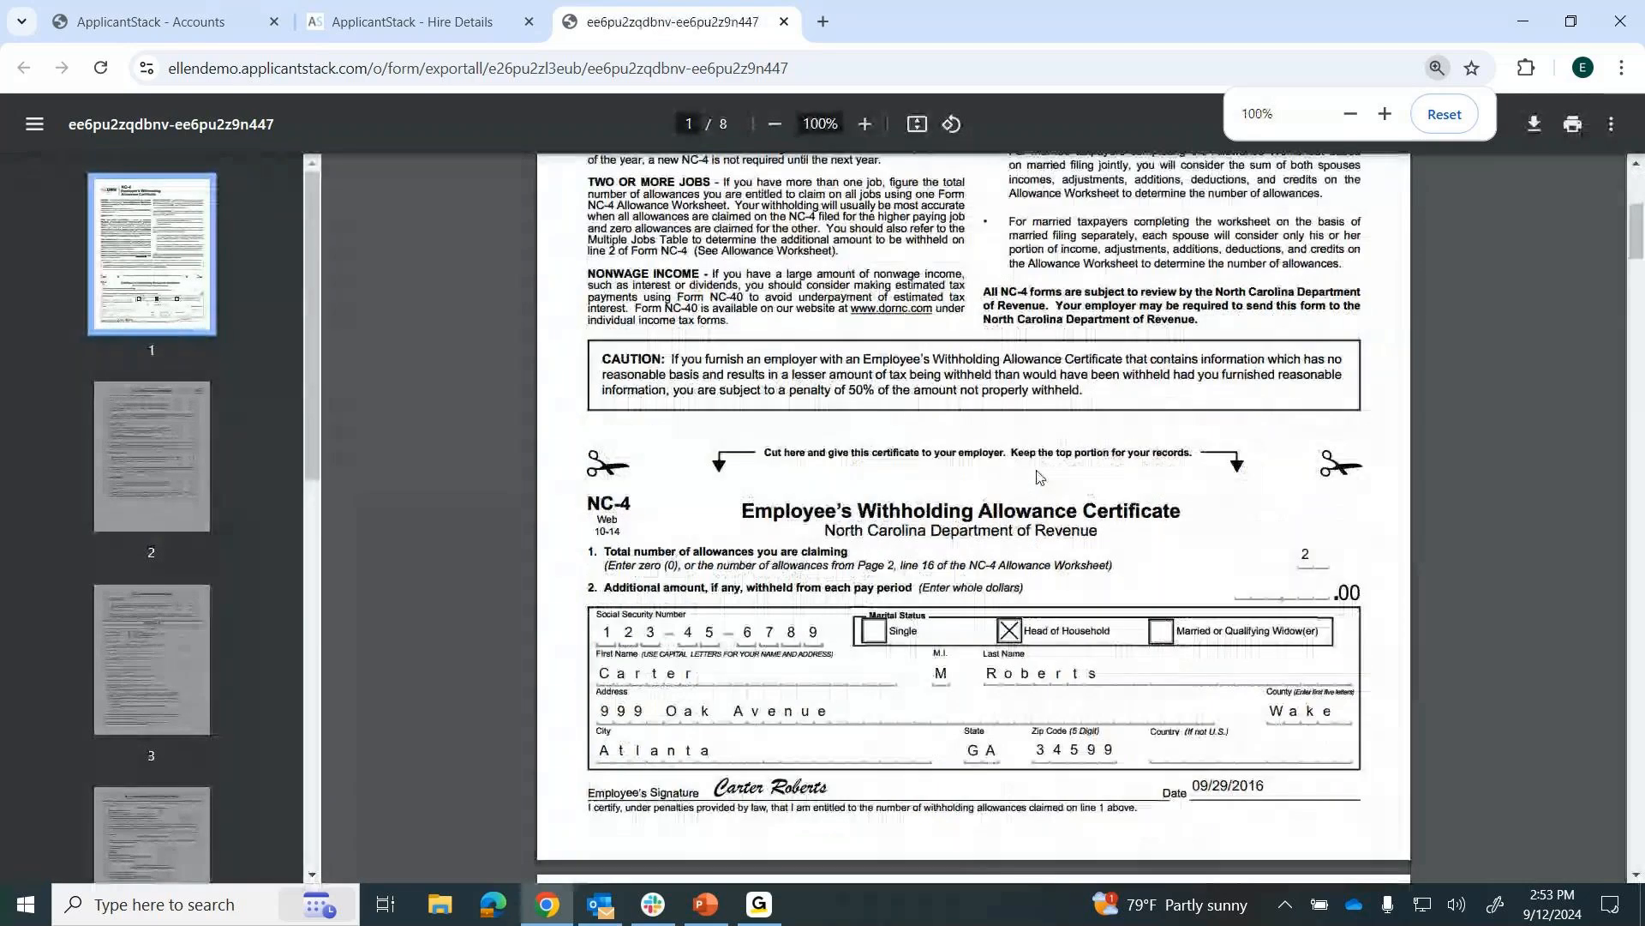
{"action": "scroll", "coordinate": [1037, 474], "scroll_direction": "up", "scroll_amount": 7}
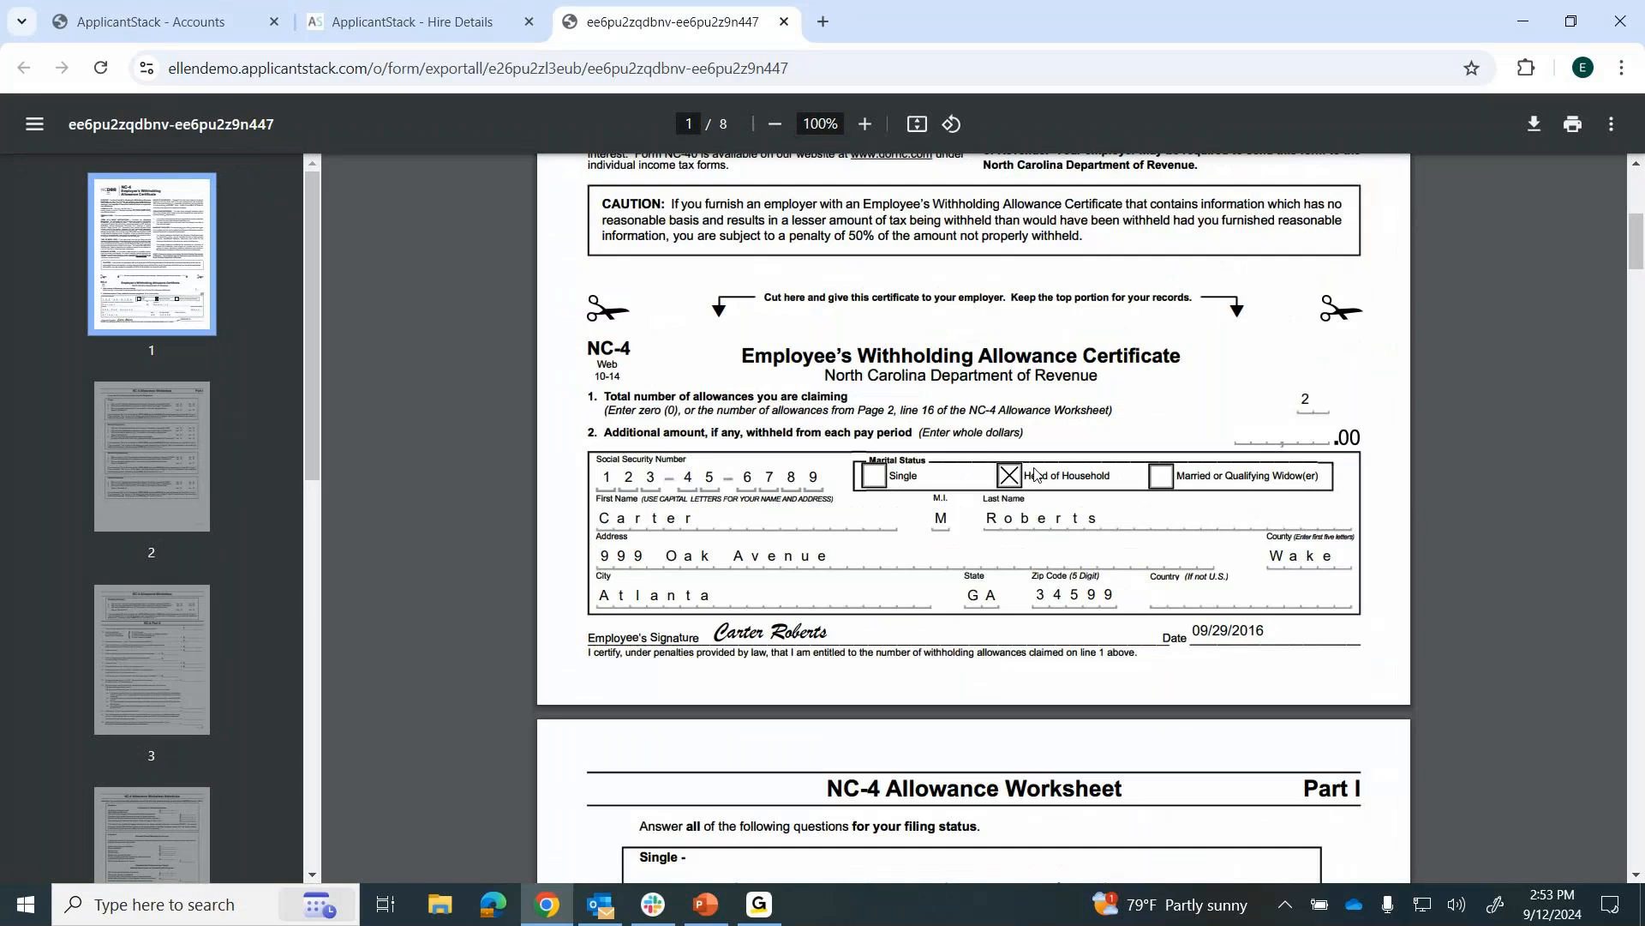
{"action": "right_click", "coordinate": [1515, 350]}
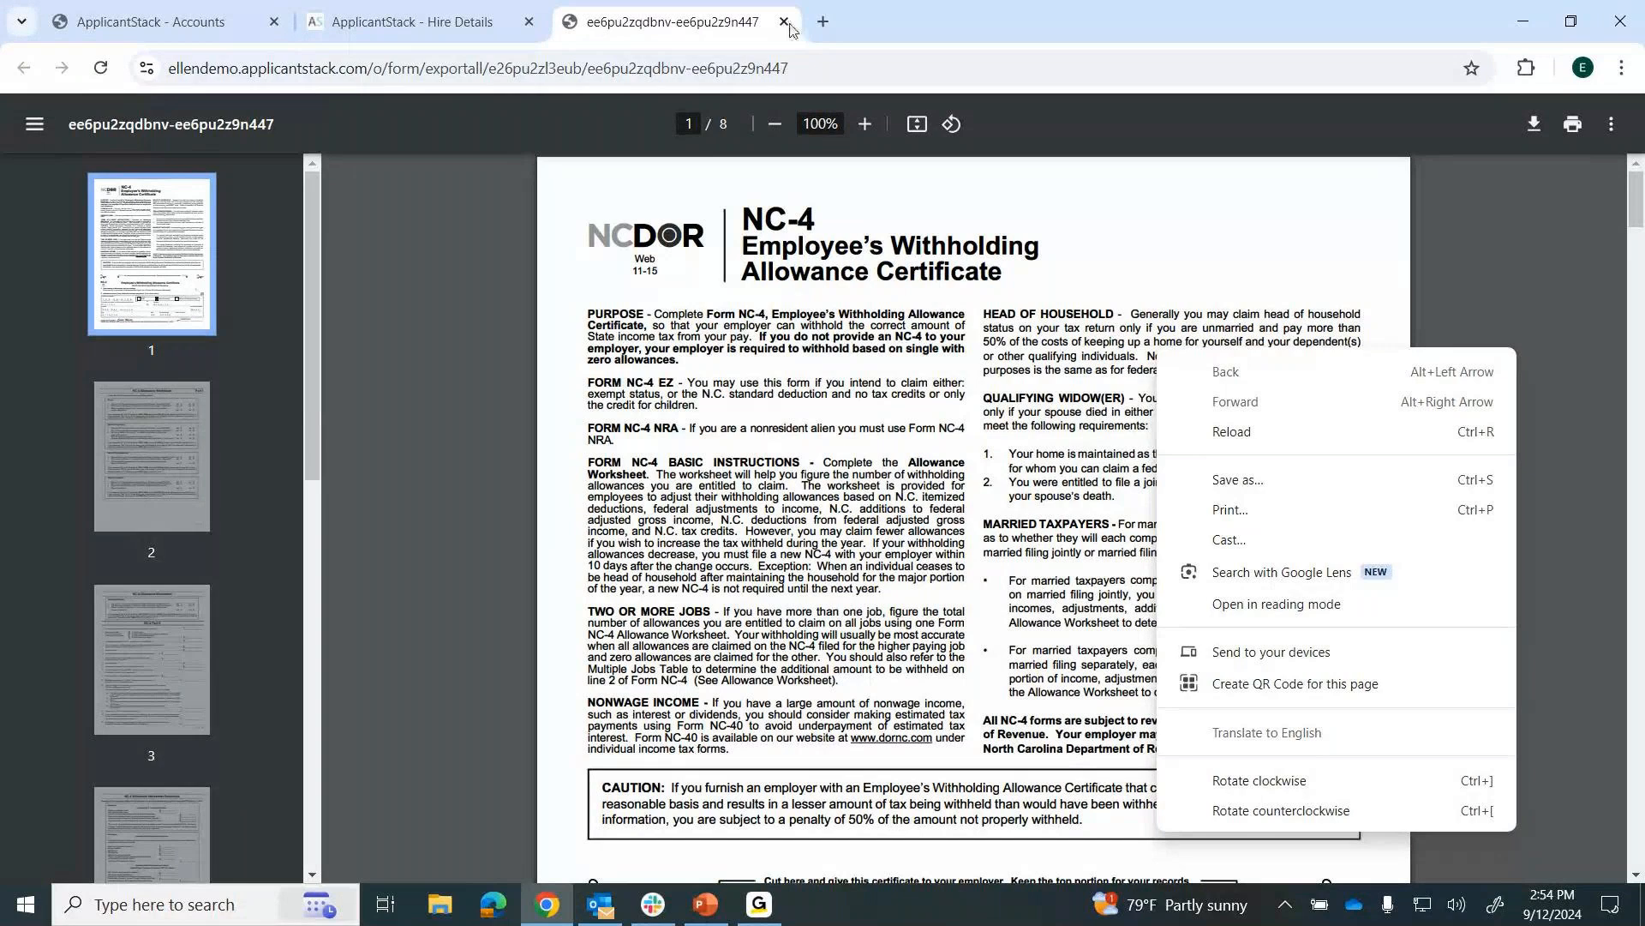
{"action": "left_click", "coordinate": [786, 24]}
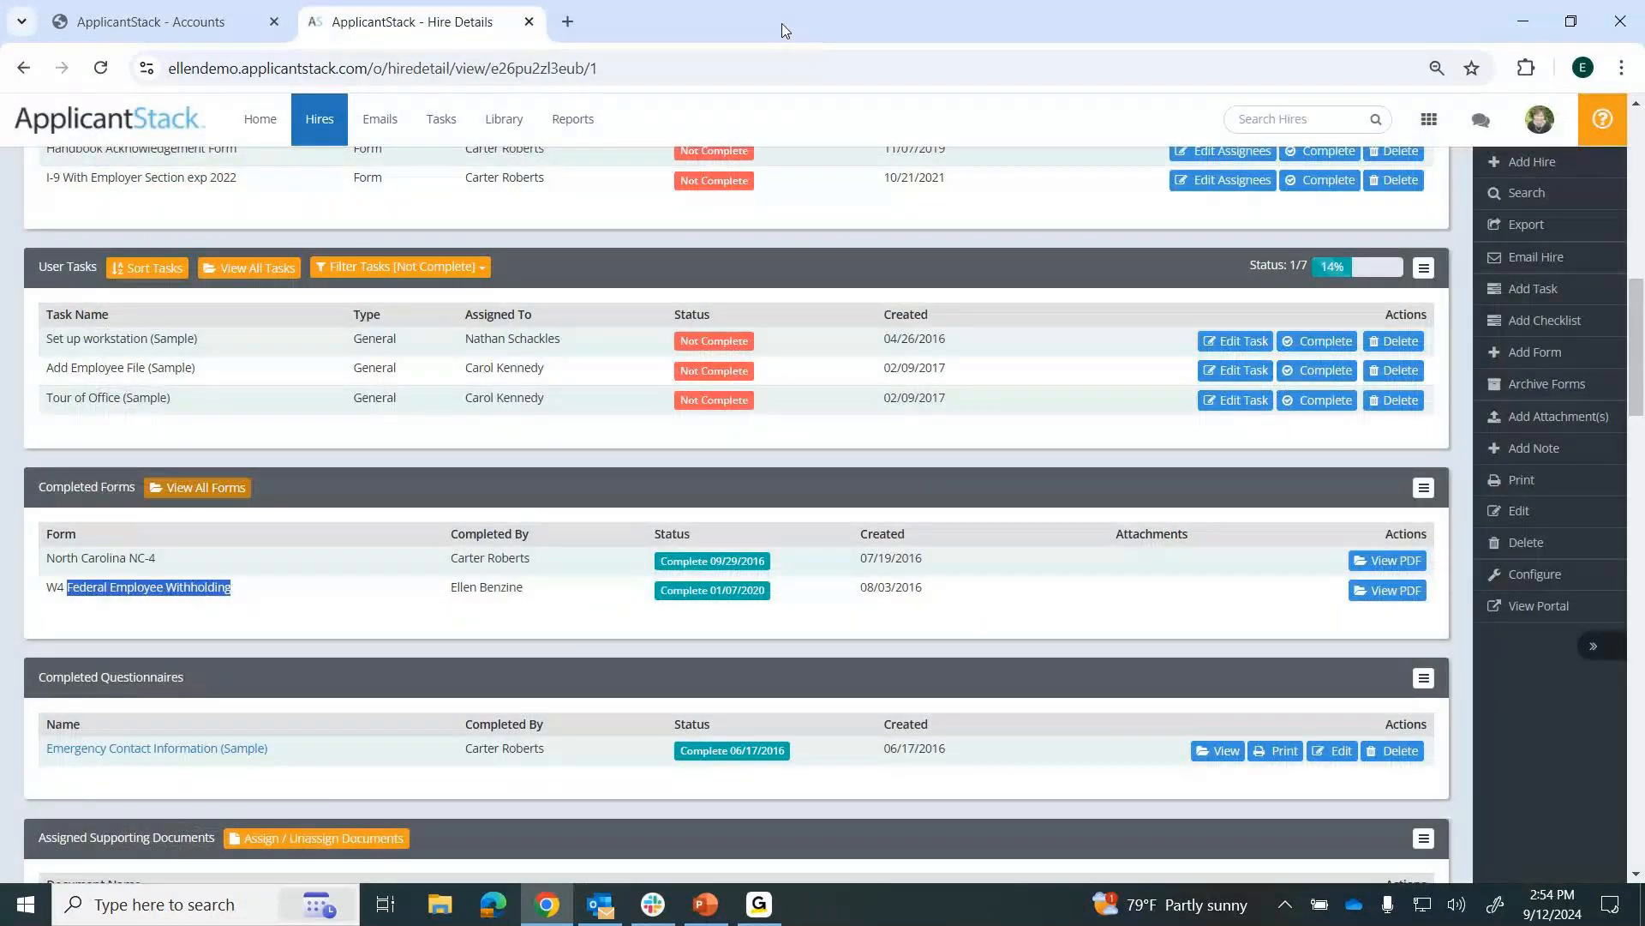
Switch from the Onboarding side of the account to ApplicantStack Recruit.
{"action": "left_click", "coordinate": [1429, 119]}
{"action": "left_click", "coordinate": [1388, 258]}
{"action": "left_click", "coordinate": [1383, 283]}
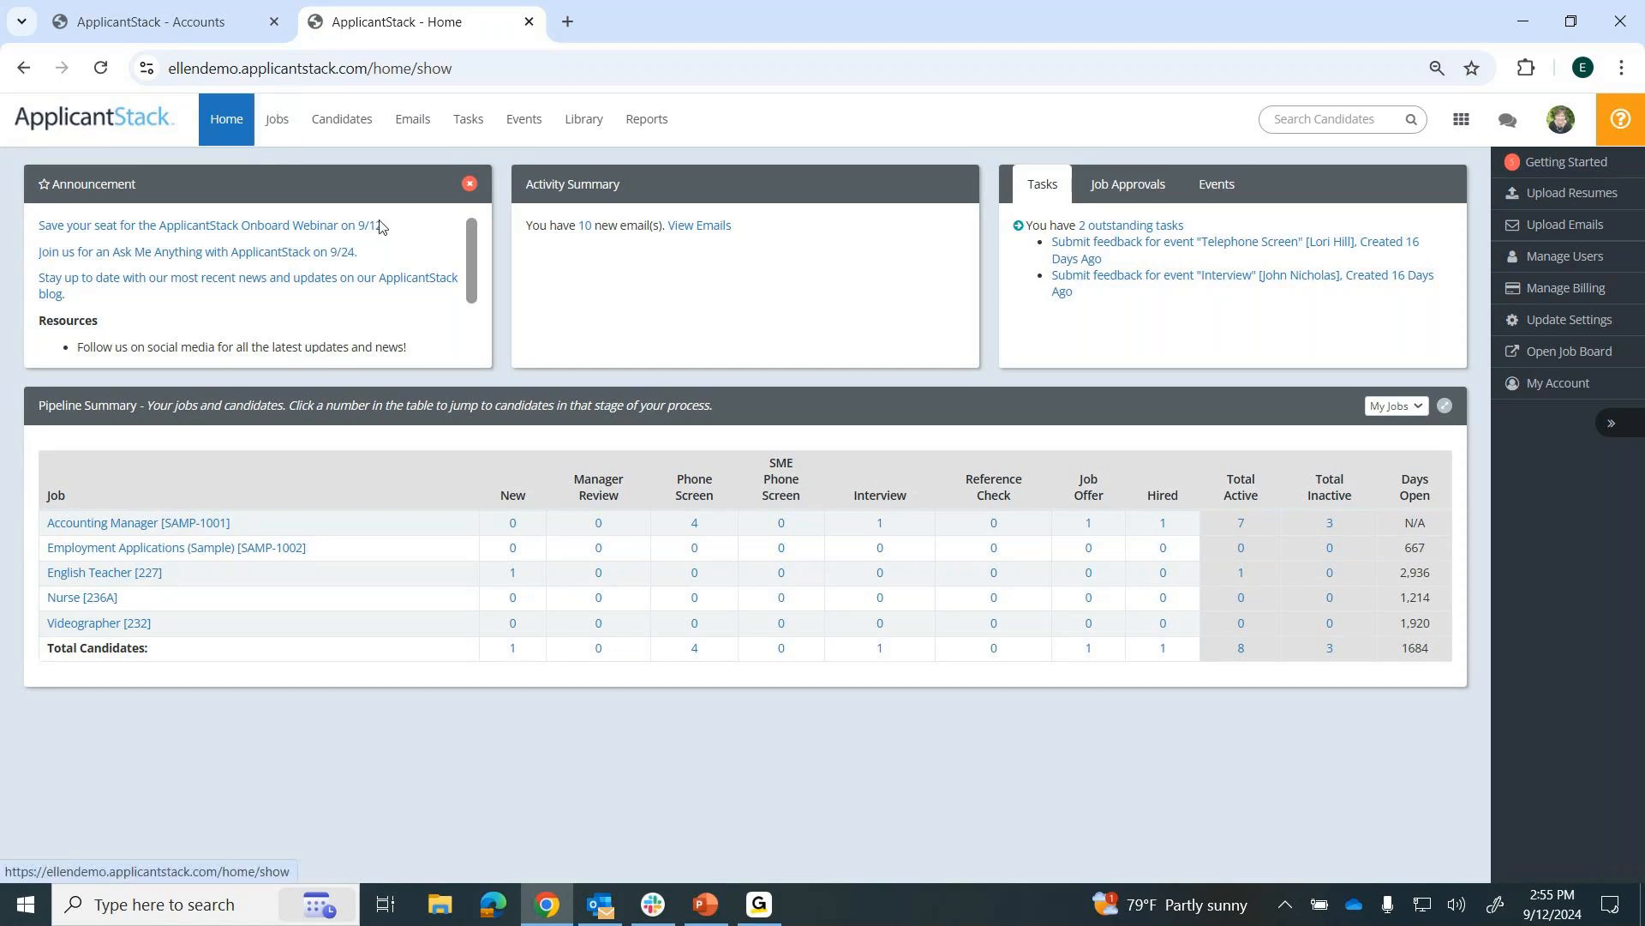
View the Accounting Manager job's summary, return to the jobs list and sort it by Salary Range.
{"action": "left_click", "coordinate": [277, 120]}
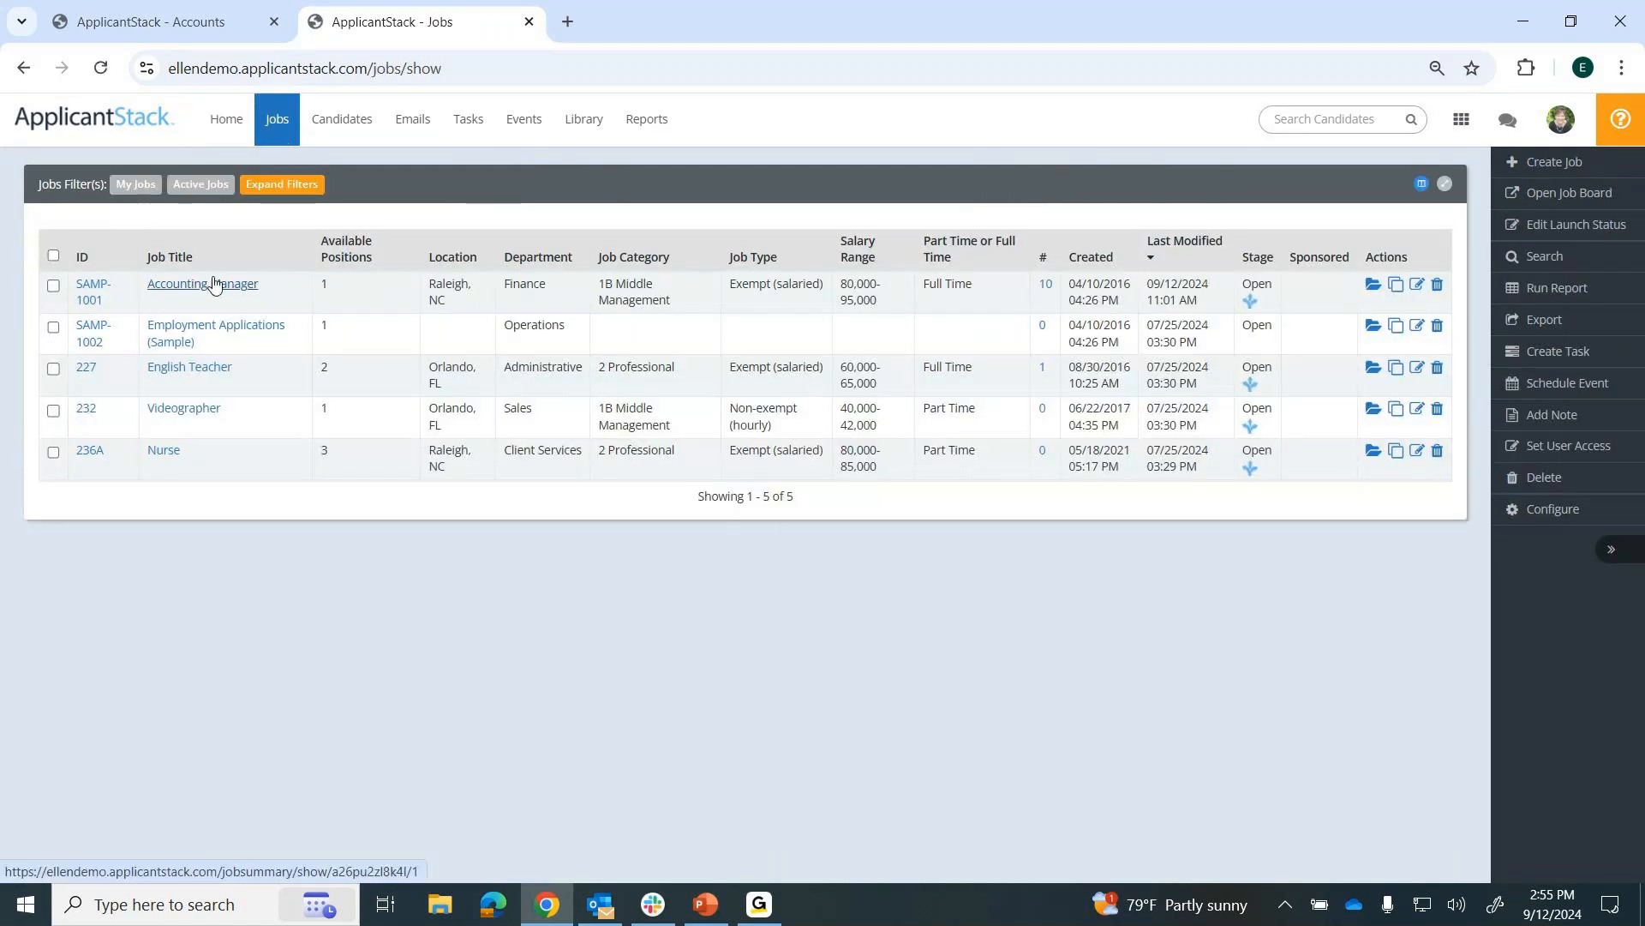
{"action": "left_click", "coordinate": [220, 291]}
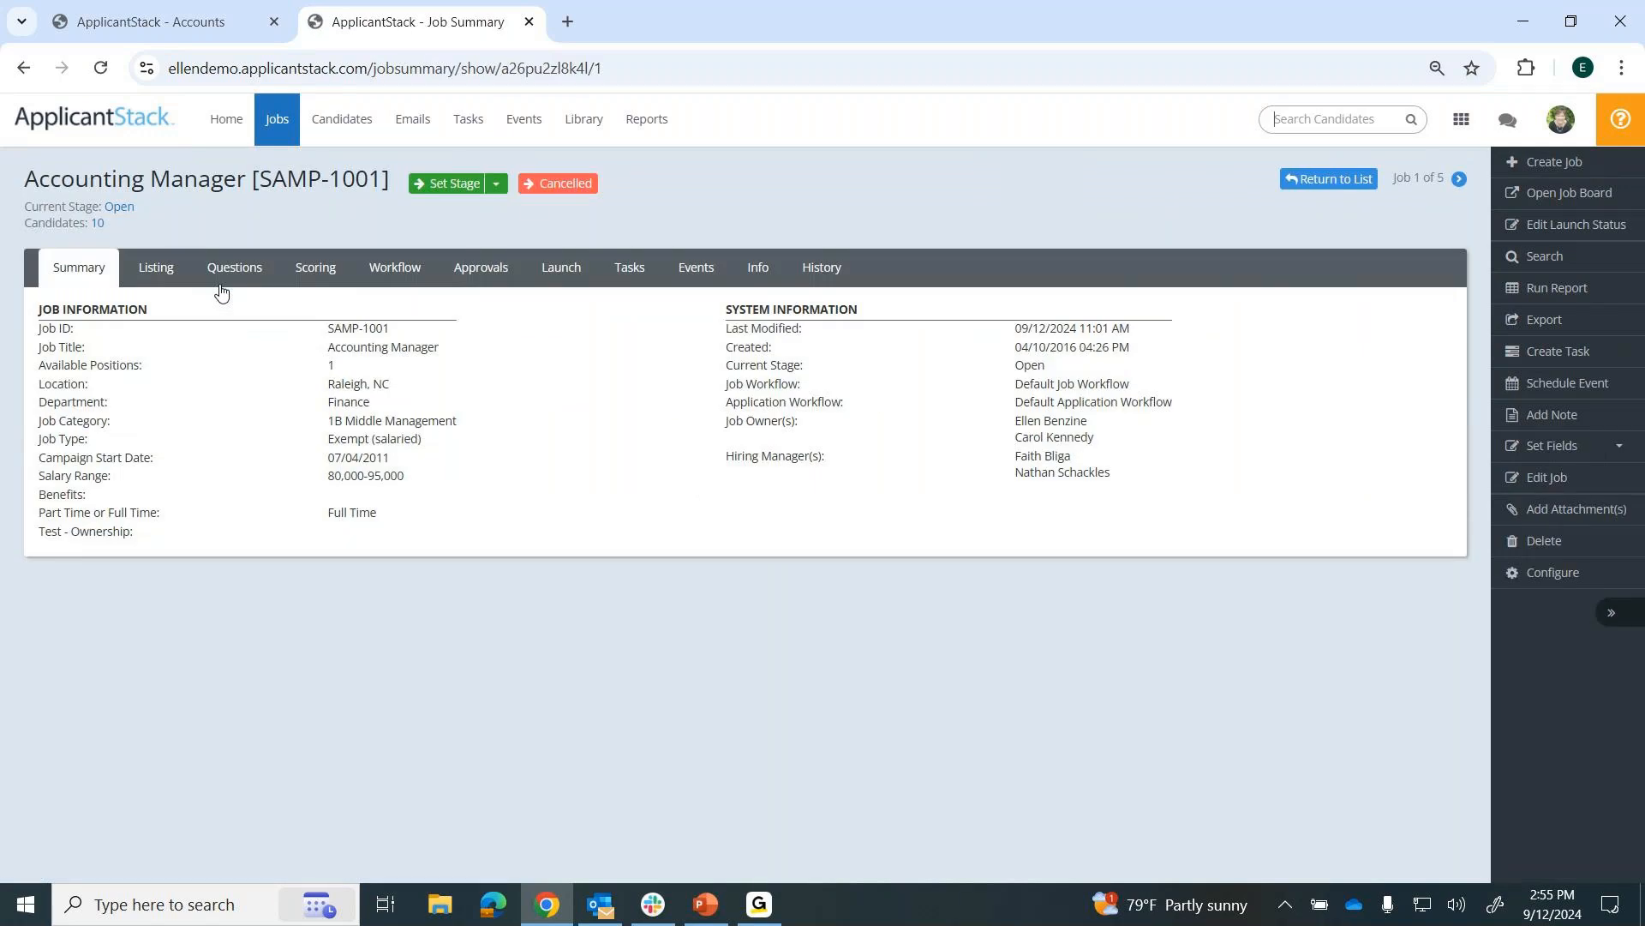
{"action": "left_click", "coordinate": [271, 124]}
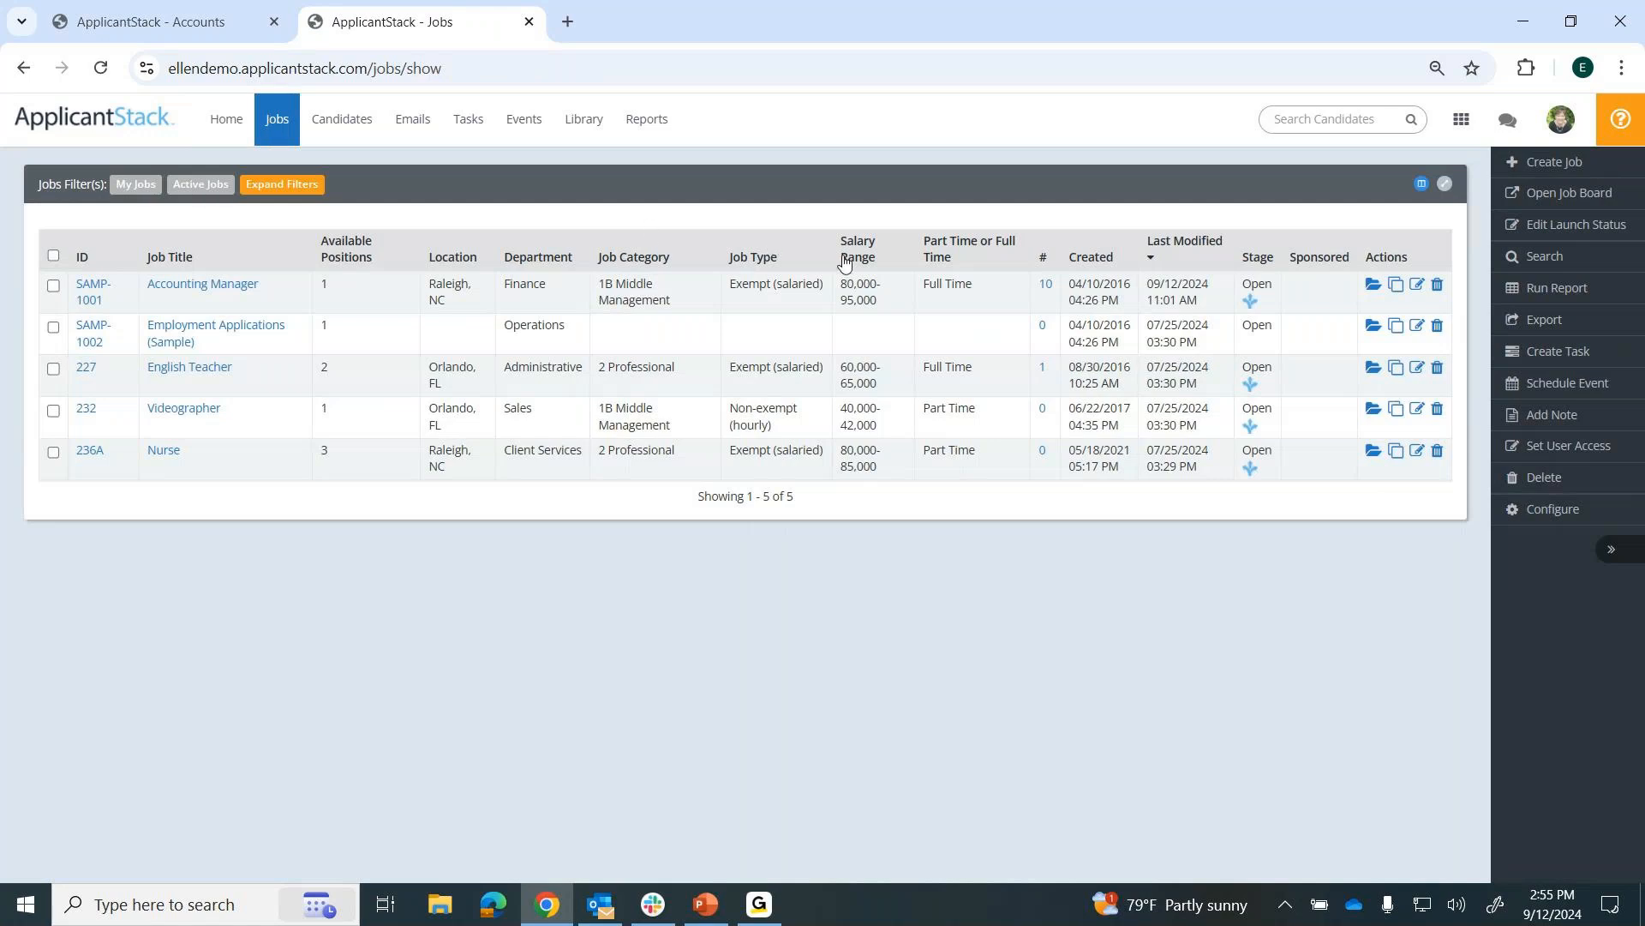
{"action": "left_click", "coordinate": [848, 248]}
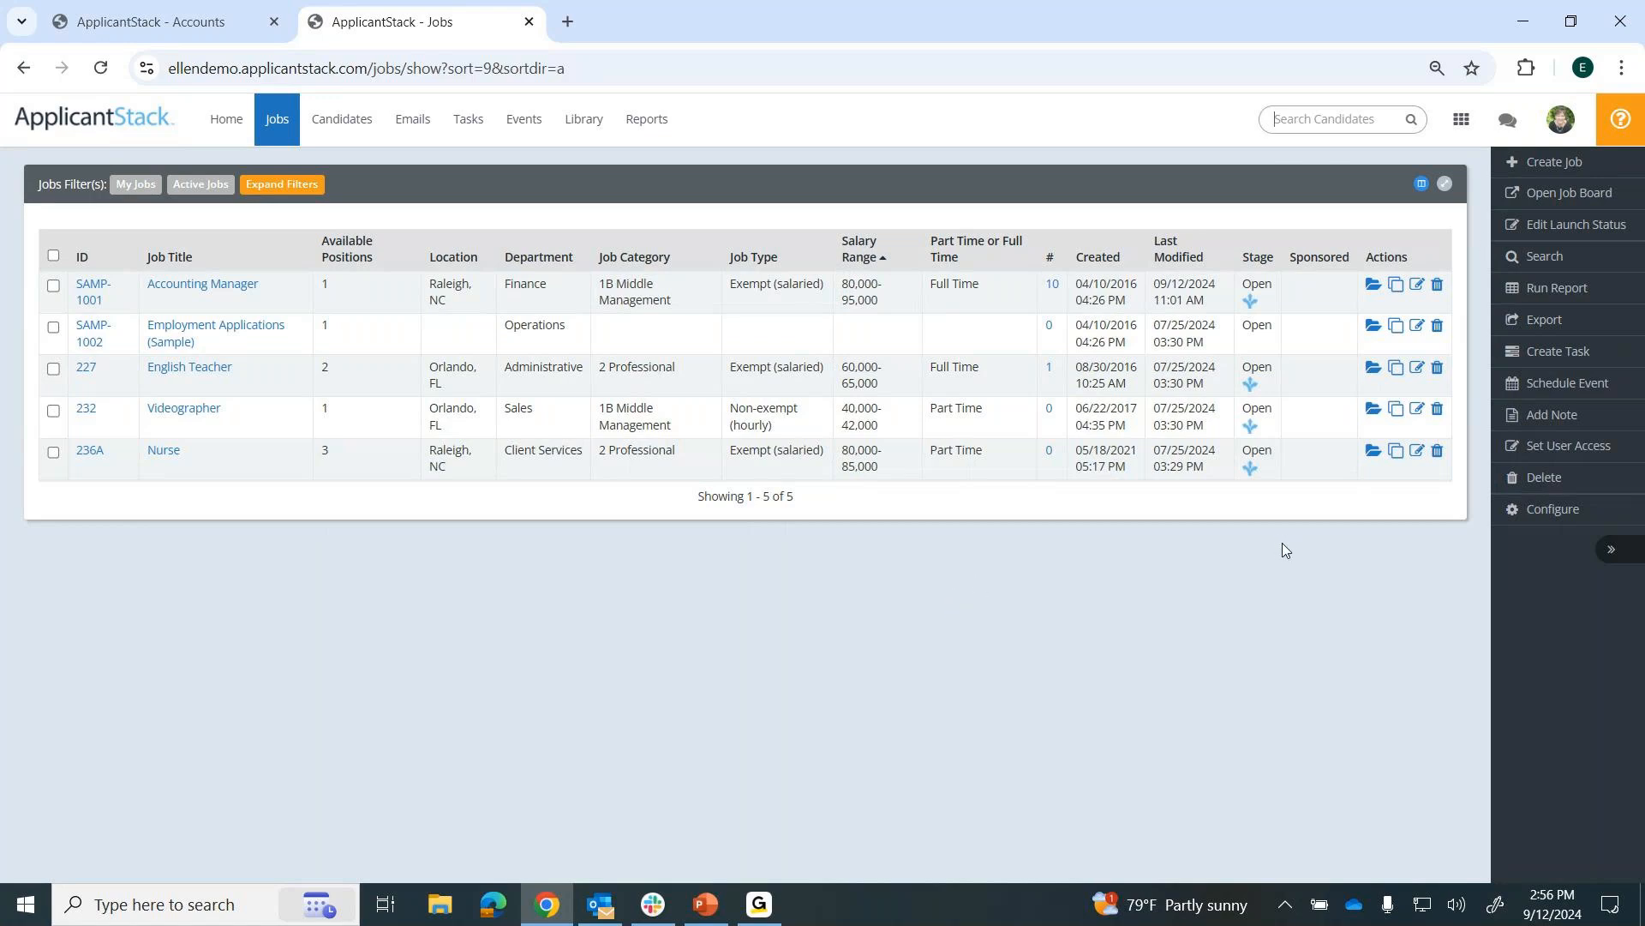
Open the Indeed Postings settings among the account's third-party job boards and review the job board settings.
{"action": "left_click", "coordinate": [1562, 127]}
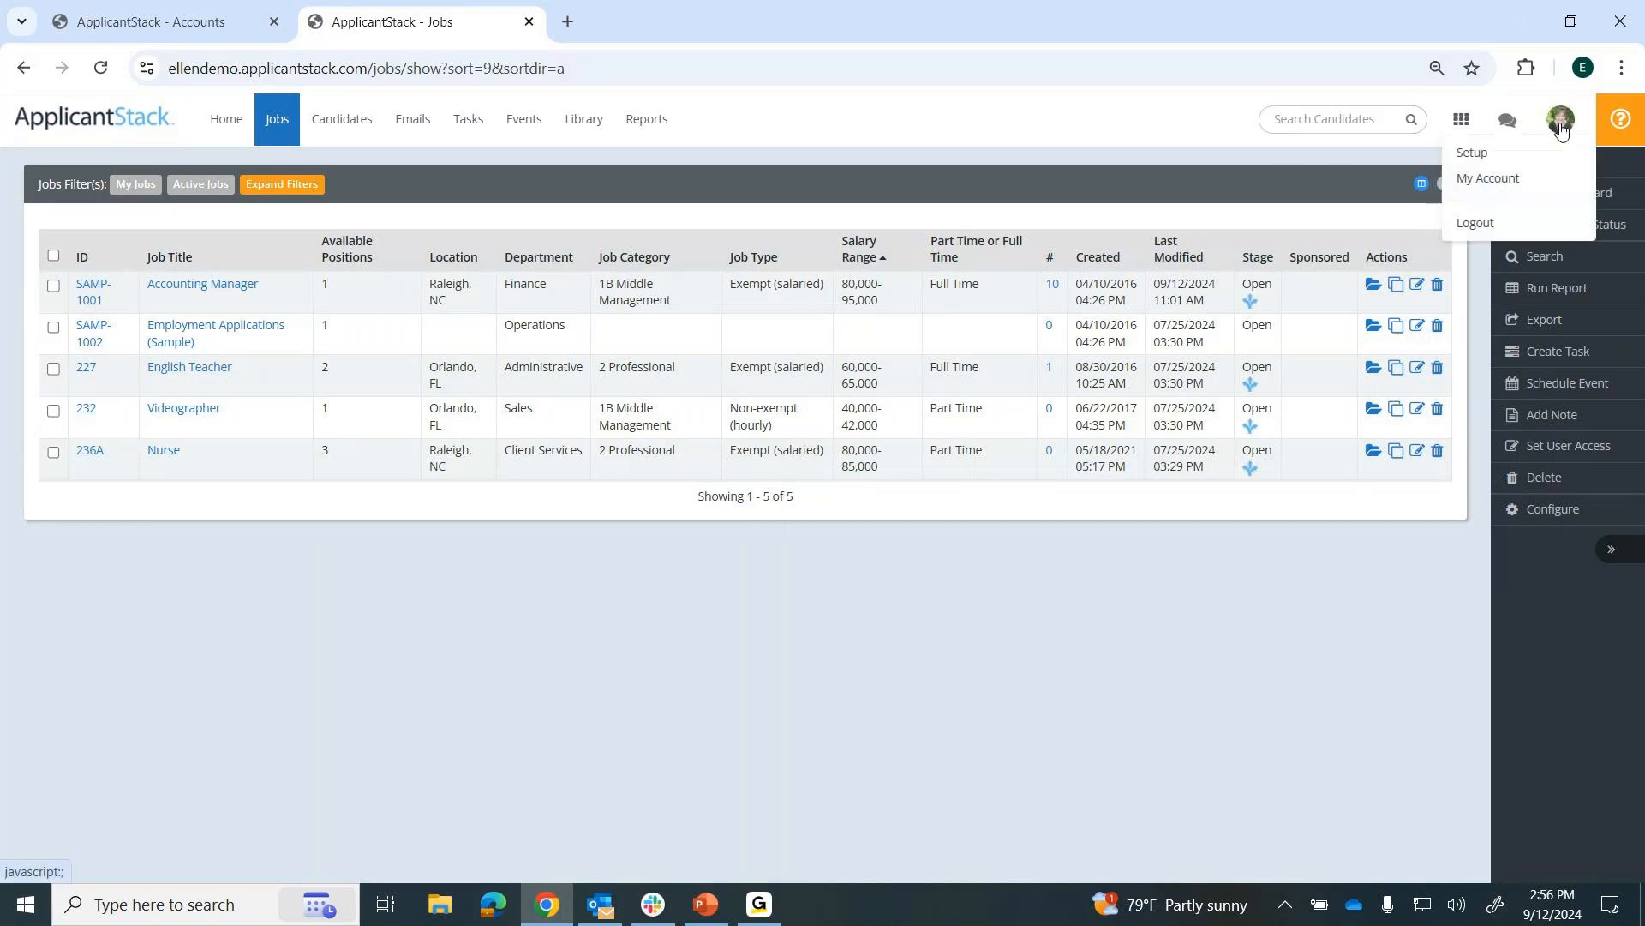
{"action": "left_click", "coordinate": [1481, 155]}
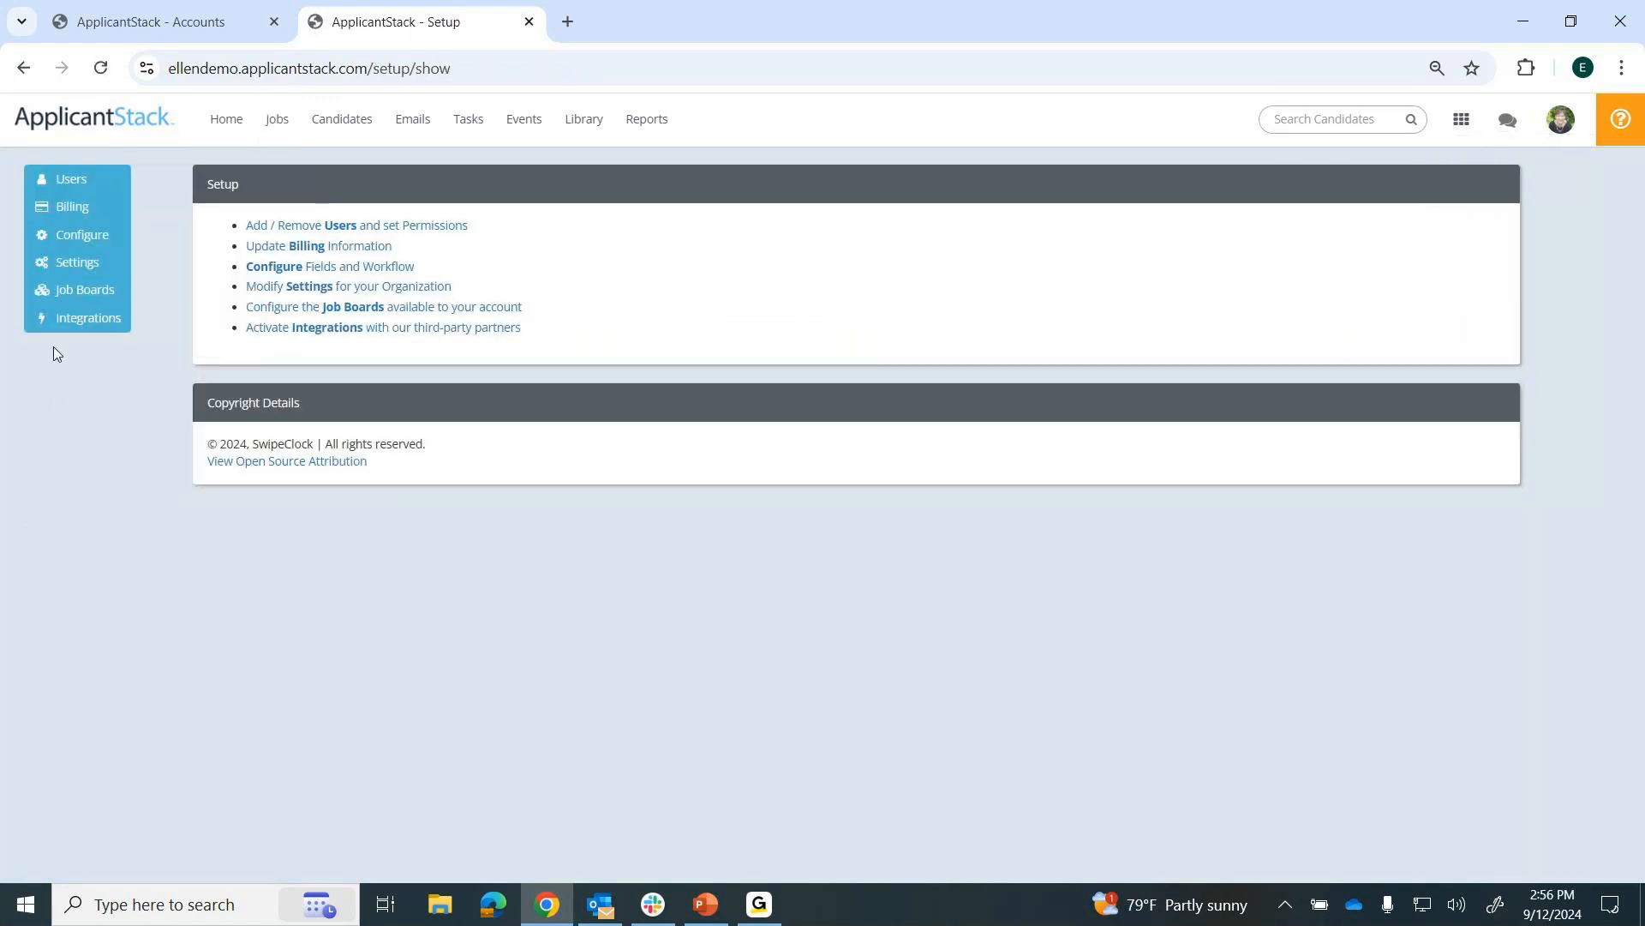
{"action": "left_click", "coordinate": [86, 297]}
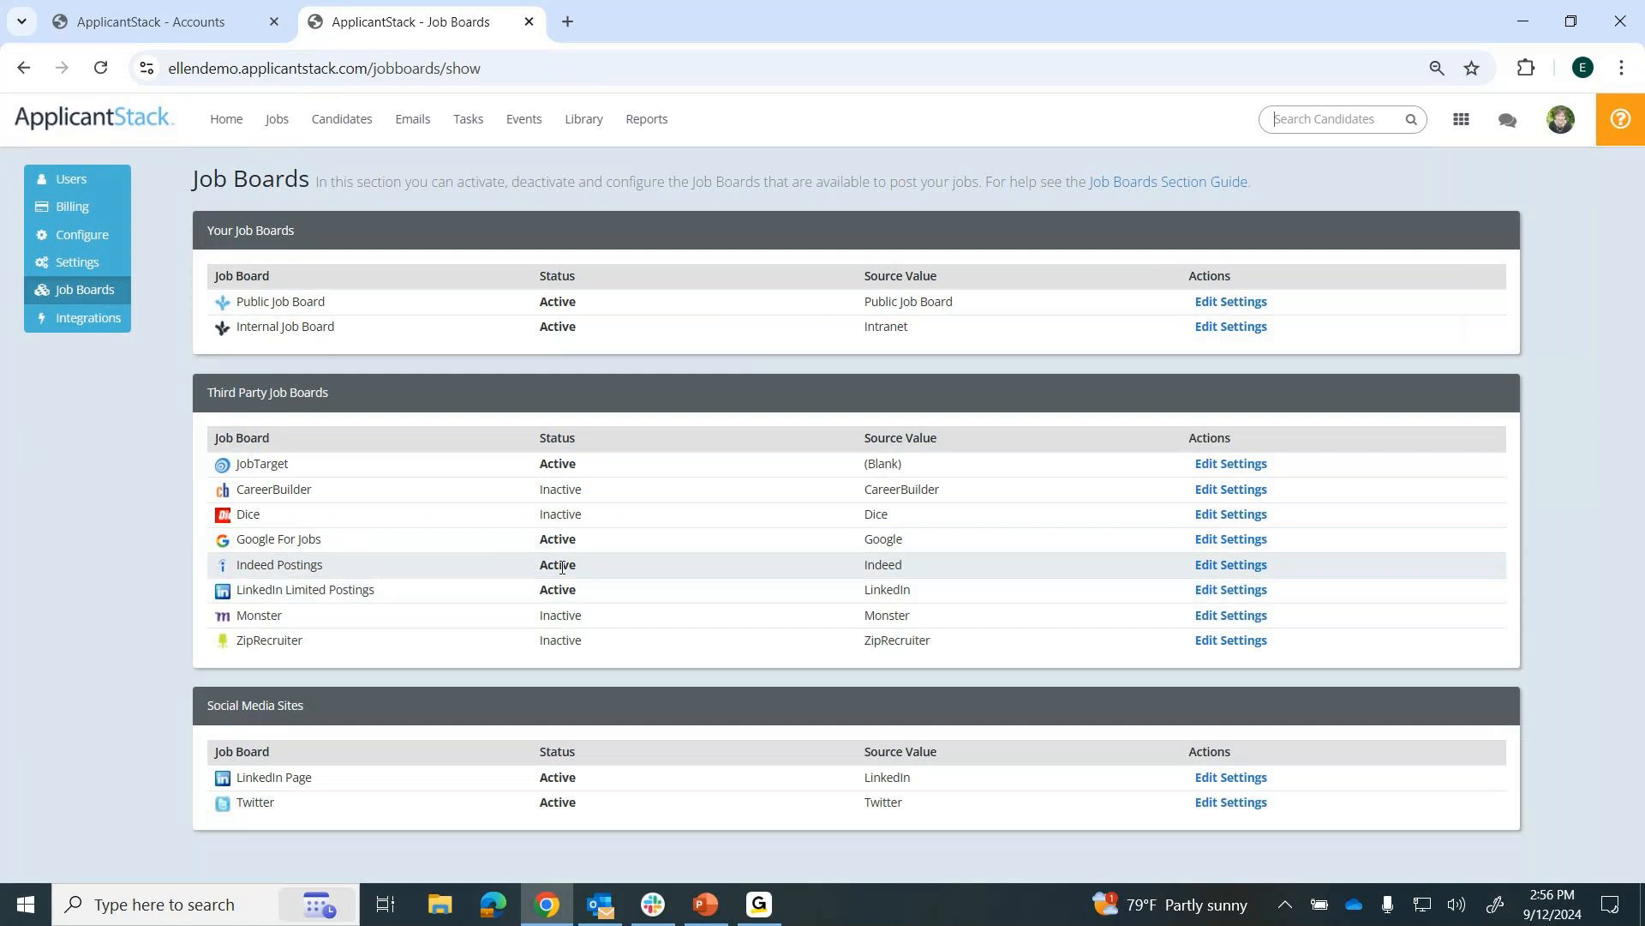
{"action": "left_click", "coordinate": [1212, 569]}
{"action": "scroll", "coordinate": [1212, 573], "scroll_direction": "down", "scroll_amount": 3}
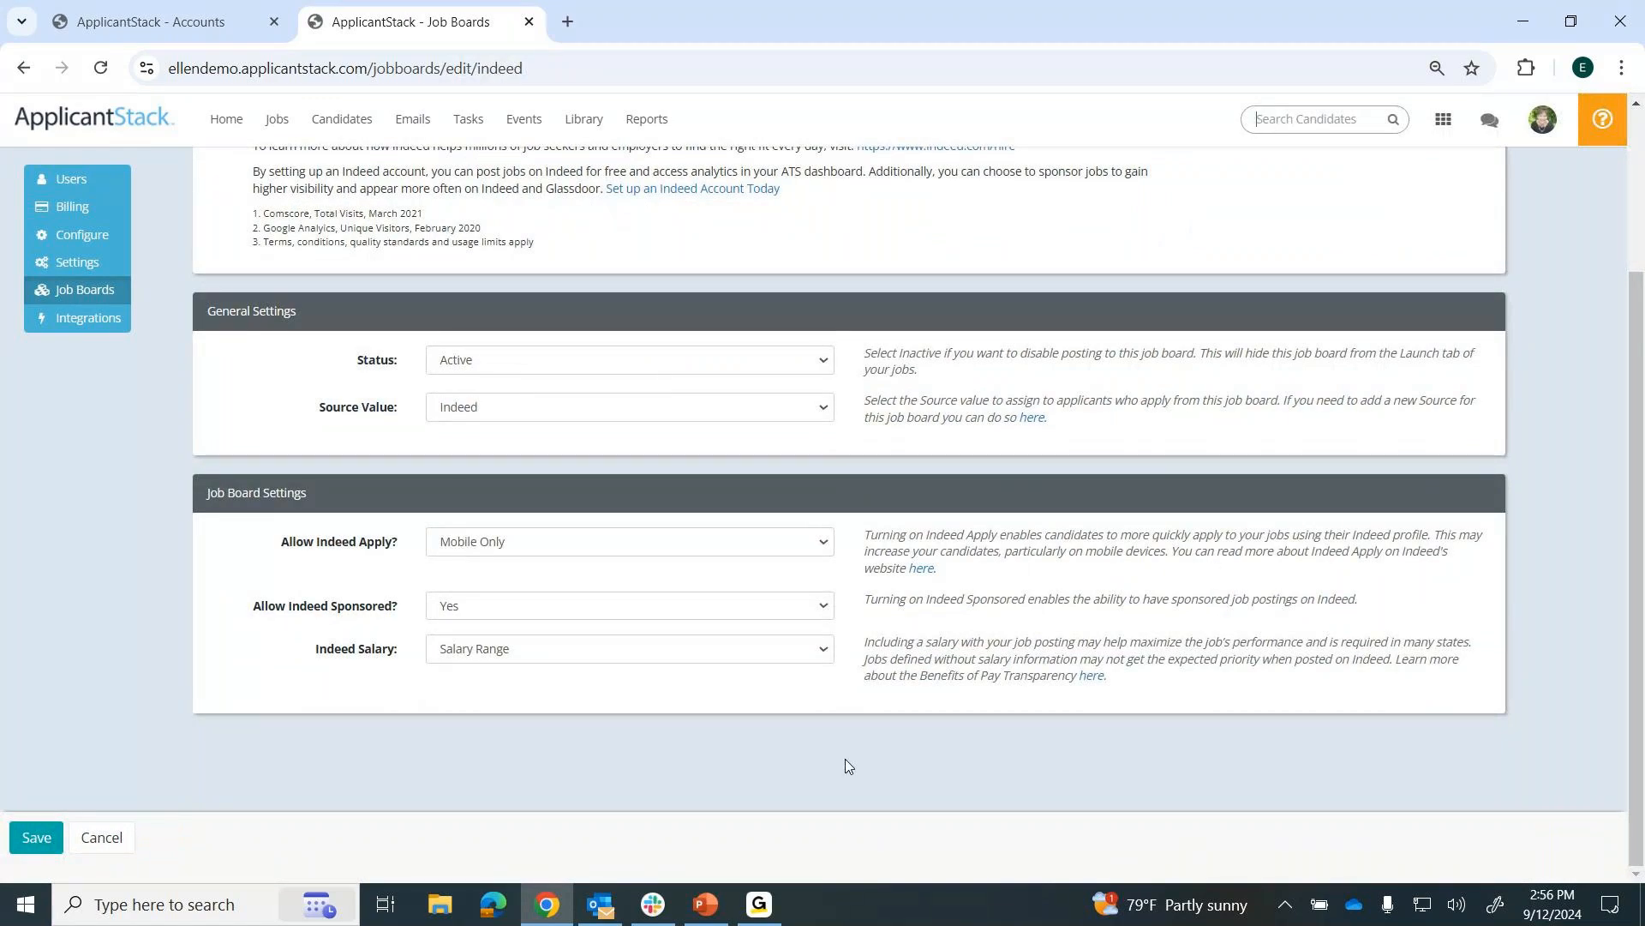
Check the Indeed Salary options and leave the Indeed settings without saving.
{"action": "left_click", "coordinate": [515, 654]}
{"action": "left_click", "coordinate": [491, 728]}
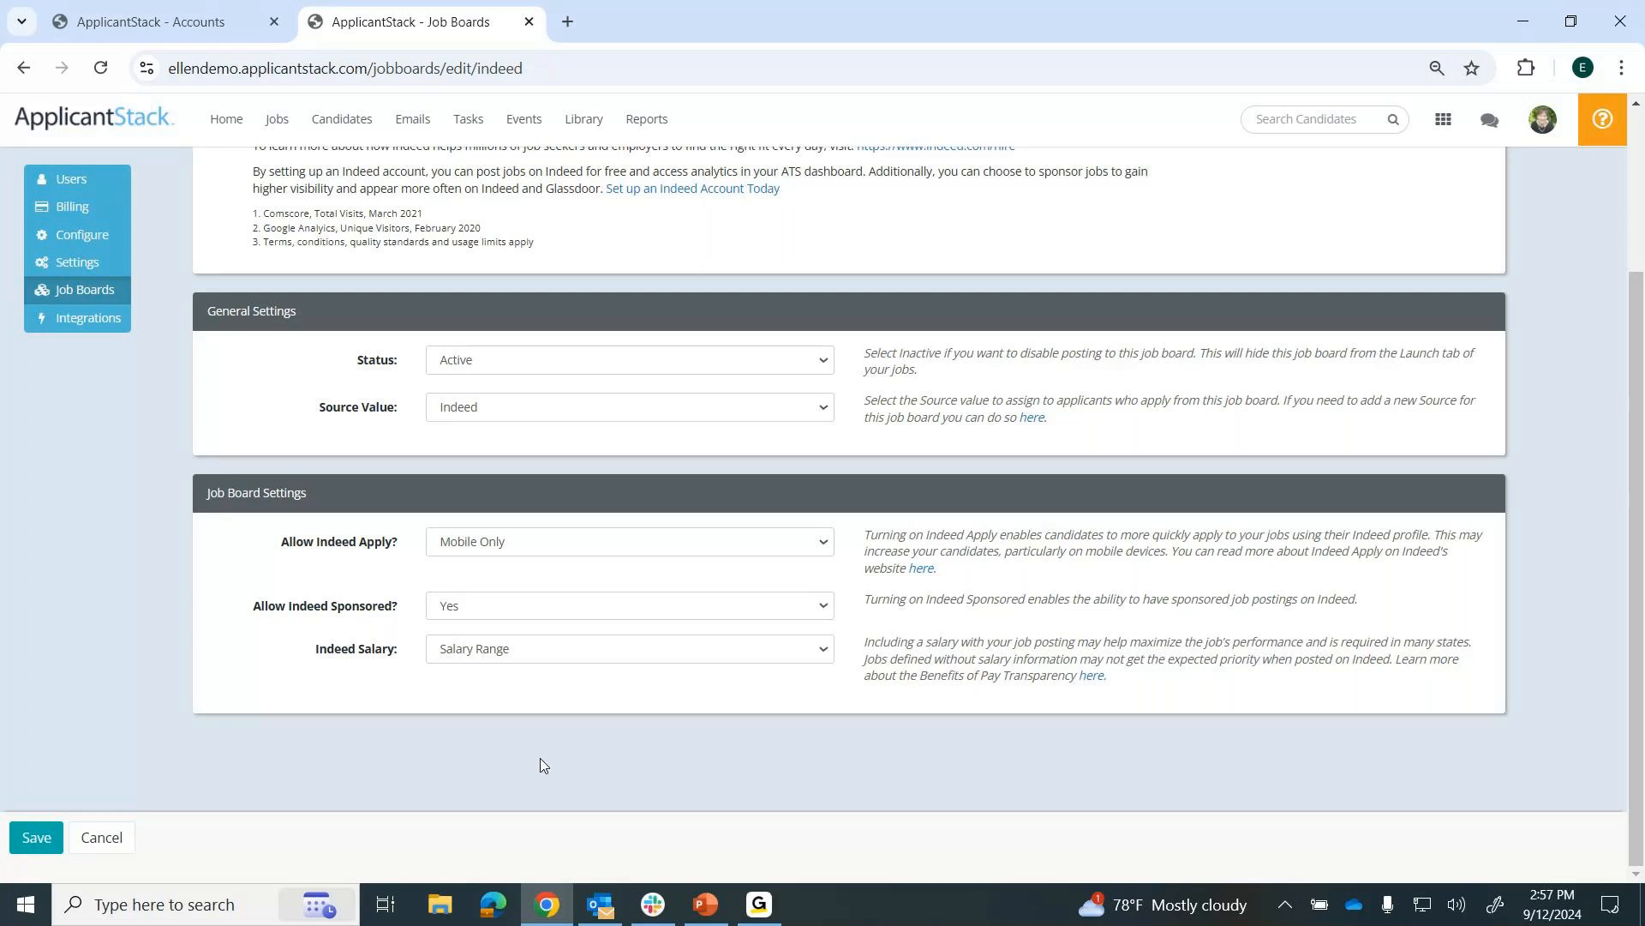
{"action": "left_click", "coordinate": [99, 846]}
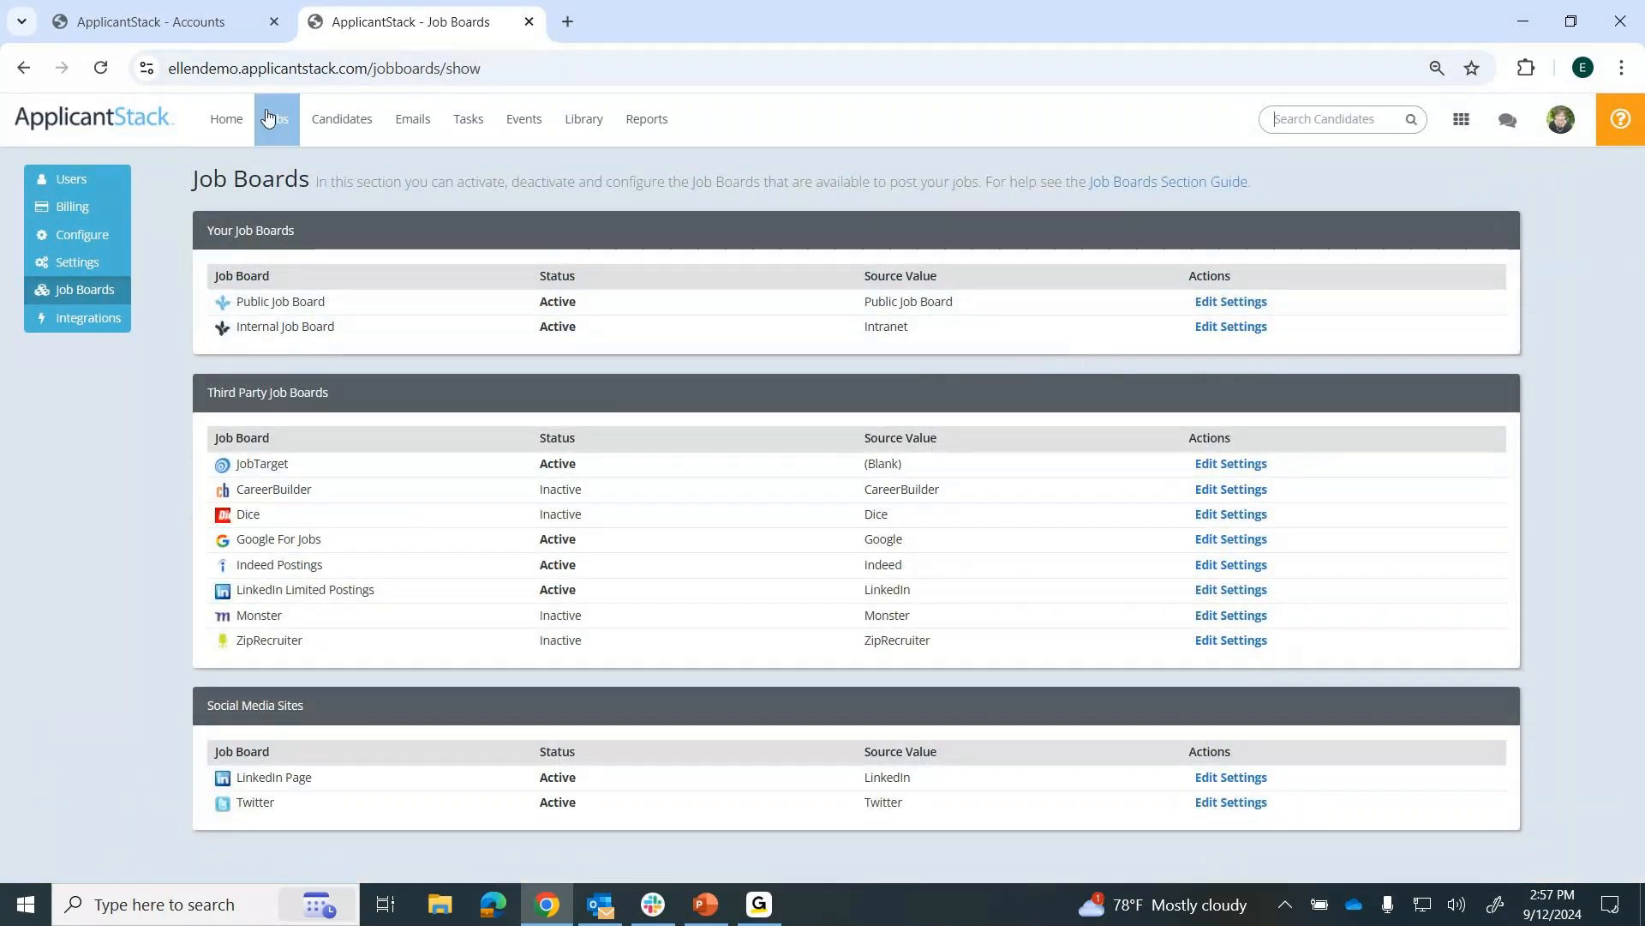
Reopen the Accounting Manager job's summary from the jobs list and return to the home page.
{"action": "left_click", "coordinate": [275, 119]}
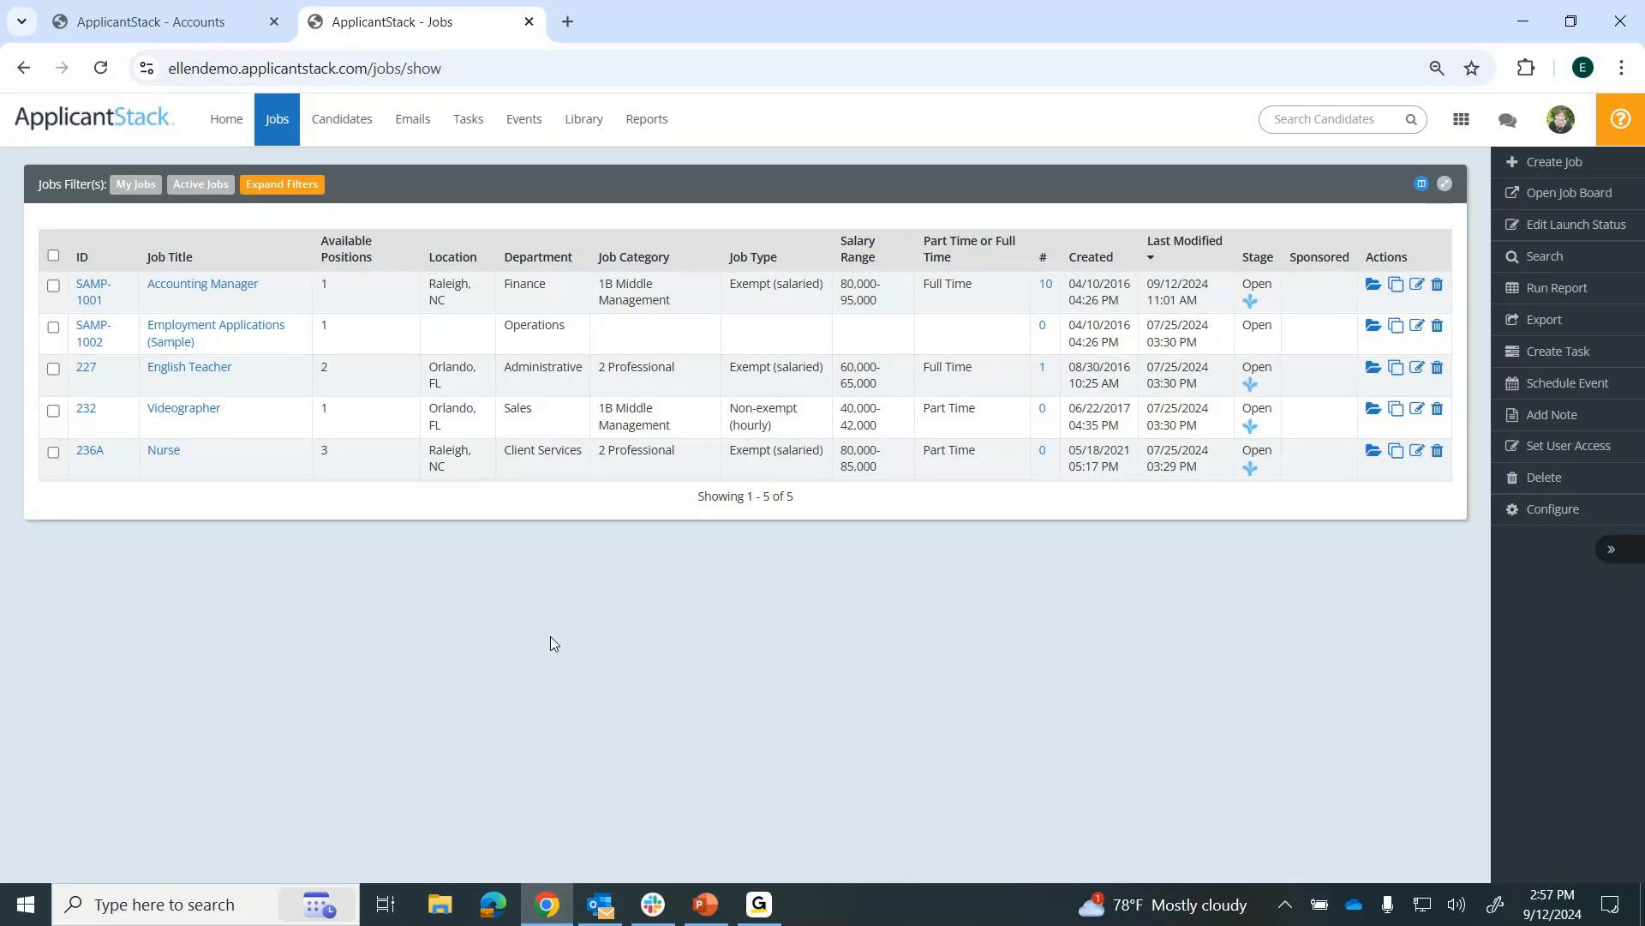
{"action": "left_click", "coordinate": [173, 288]}
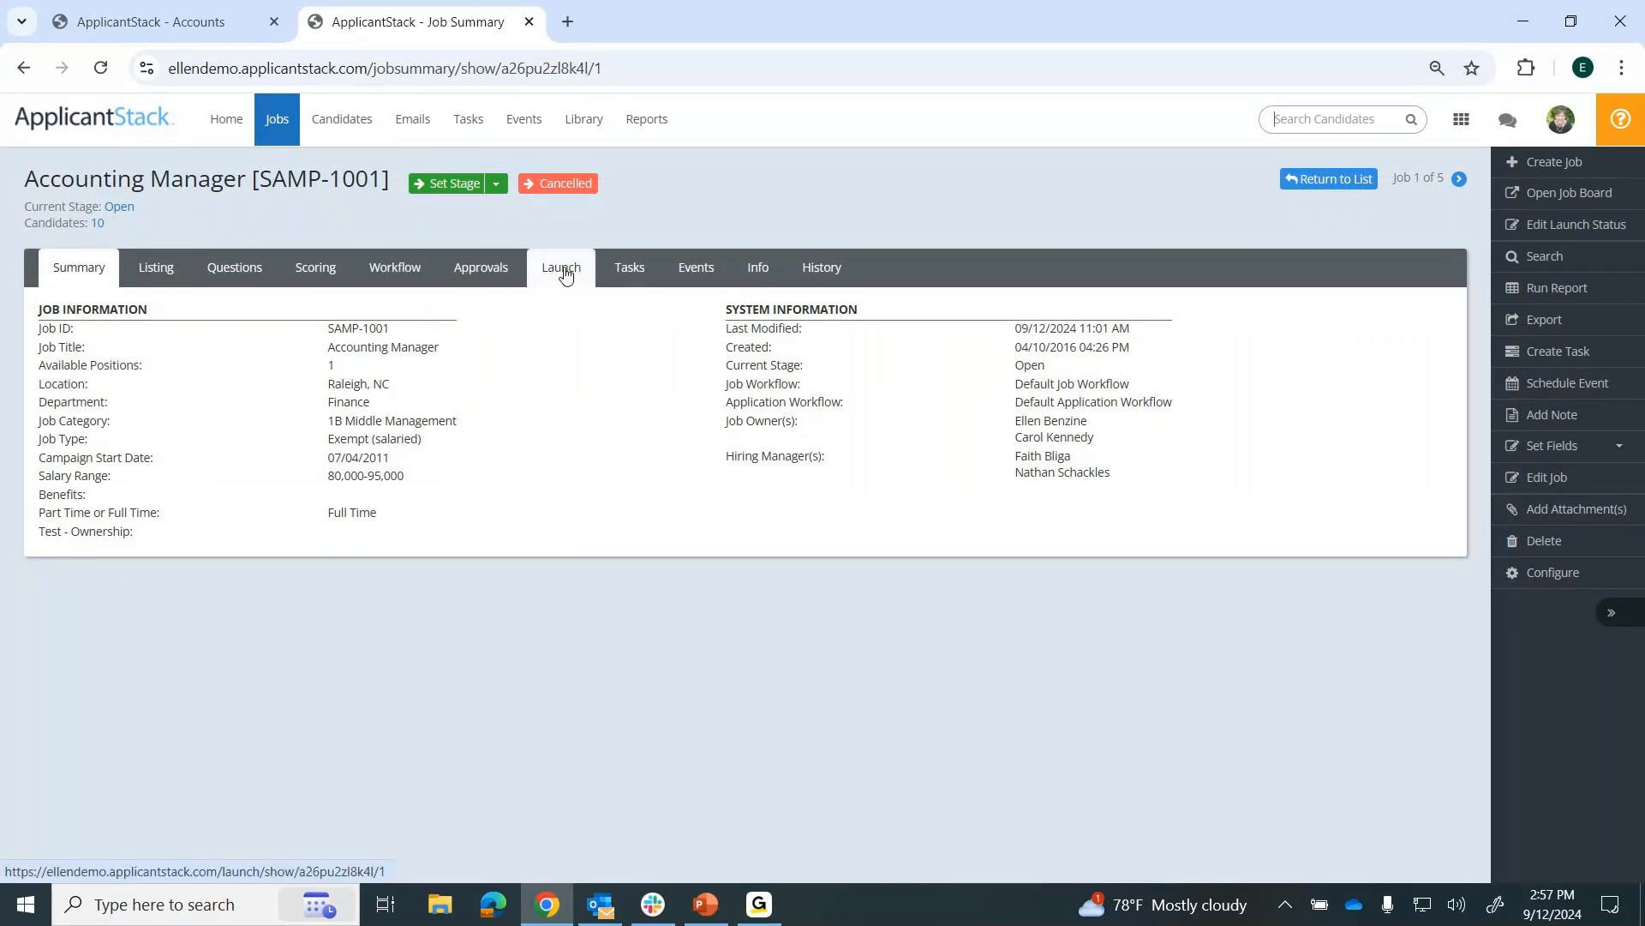
{"action": "left_click", "coordinate": [219, 125]}
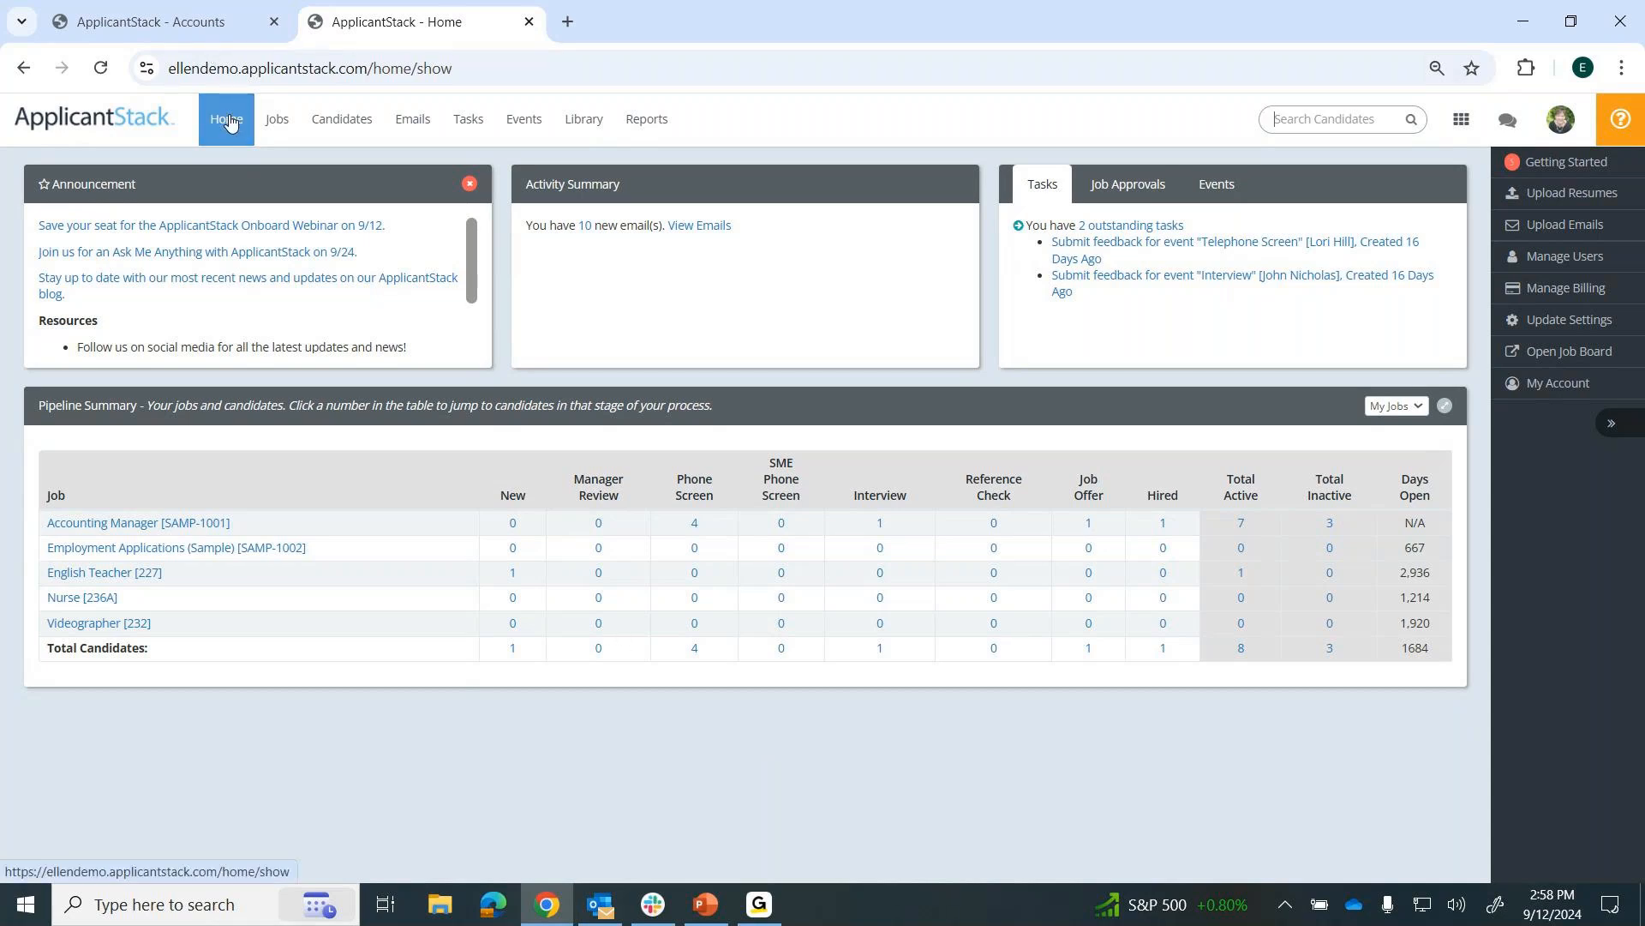
Open the account's job board settings and highlight the third-party boards Google For Jobs, Indeed Postings, LinkedIn Limited Postings and JobTarget.
{"action": "left_click", "coordinate": [1558, 125]}
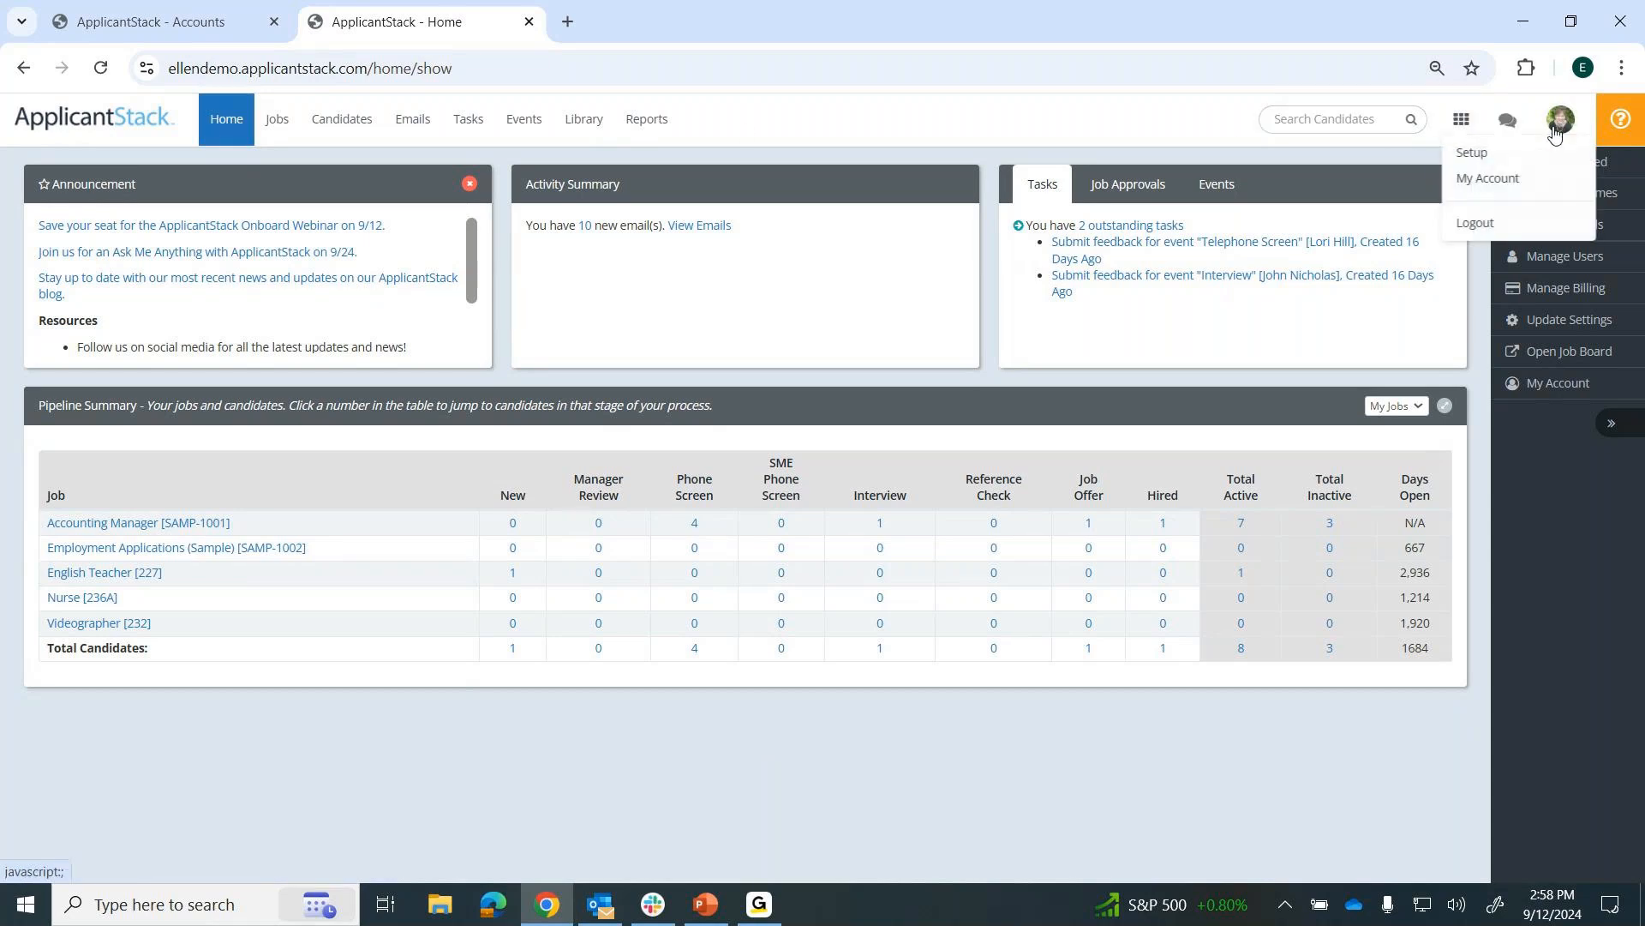
{"action": "left_click", "coordinate": [1468, 158]}
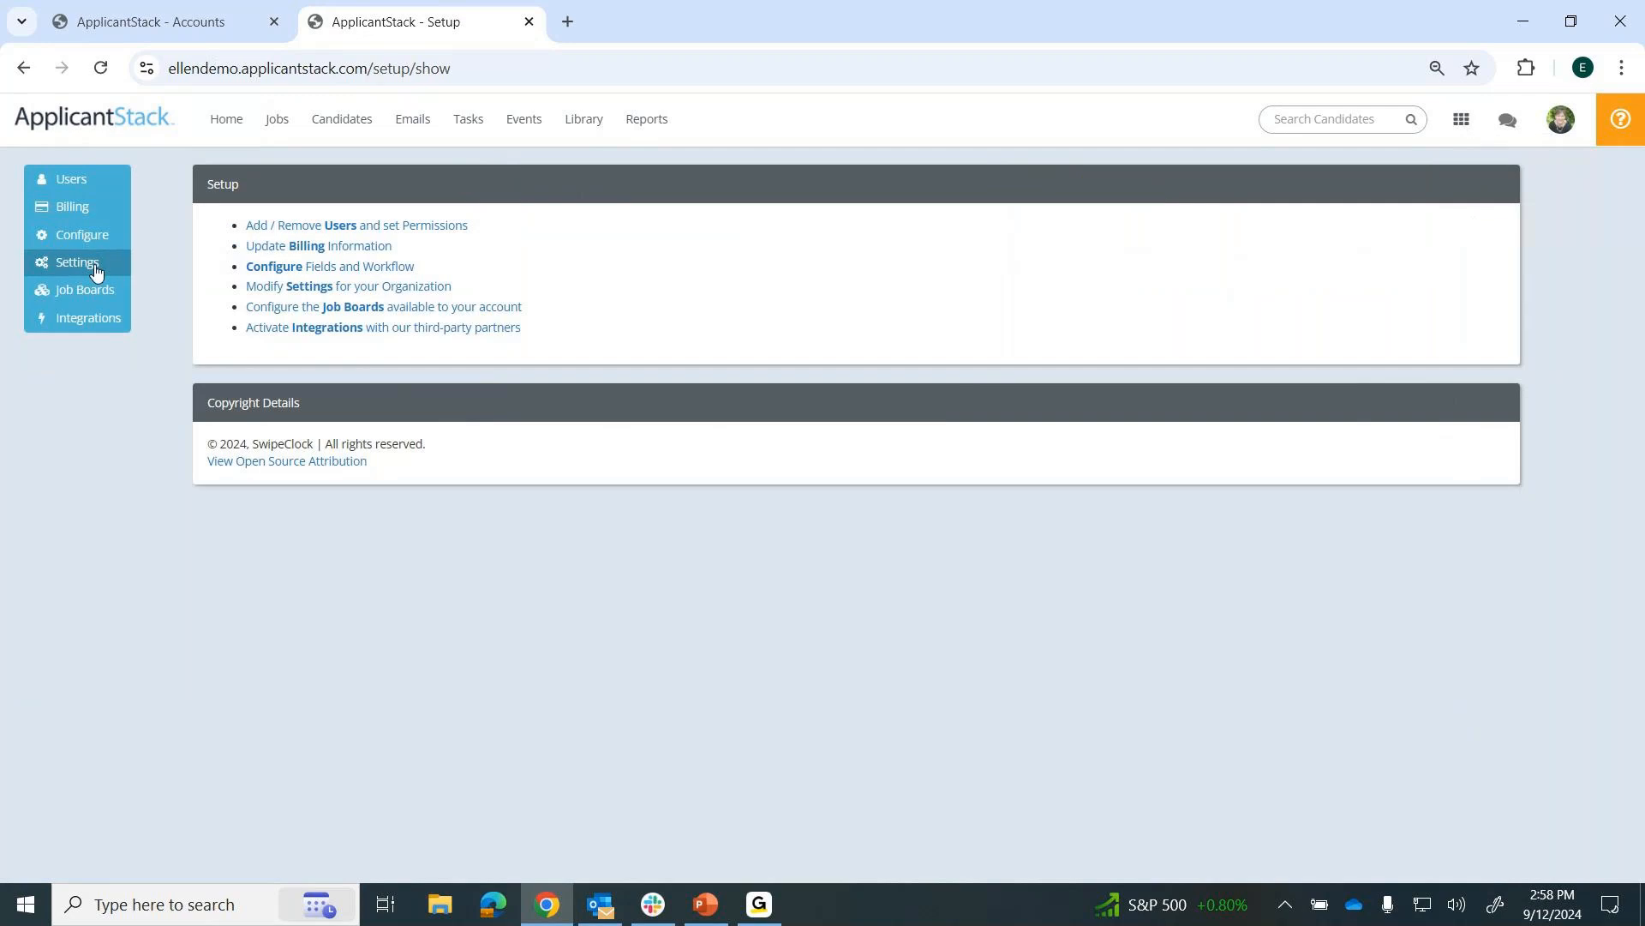
{"action": "left_click", "coordinate": [83, 292]}
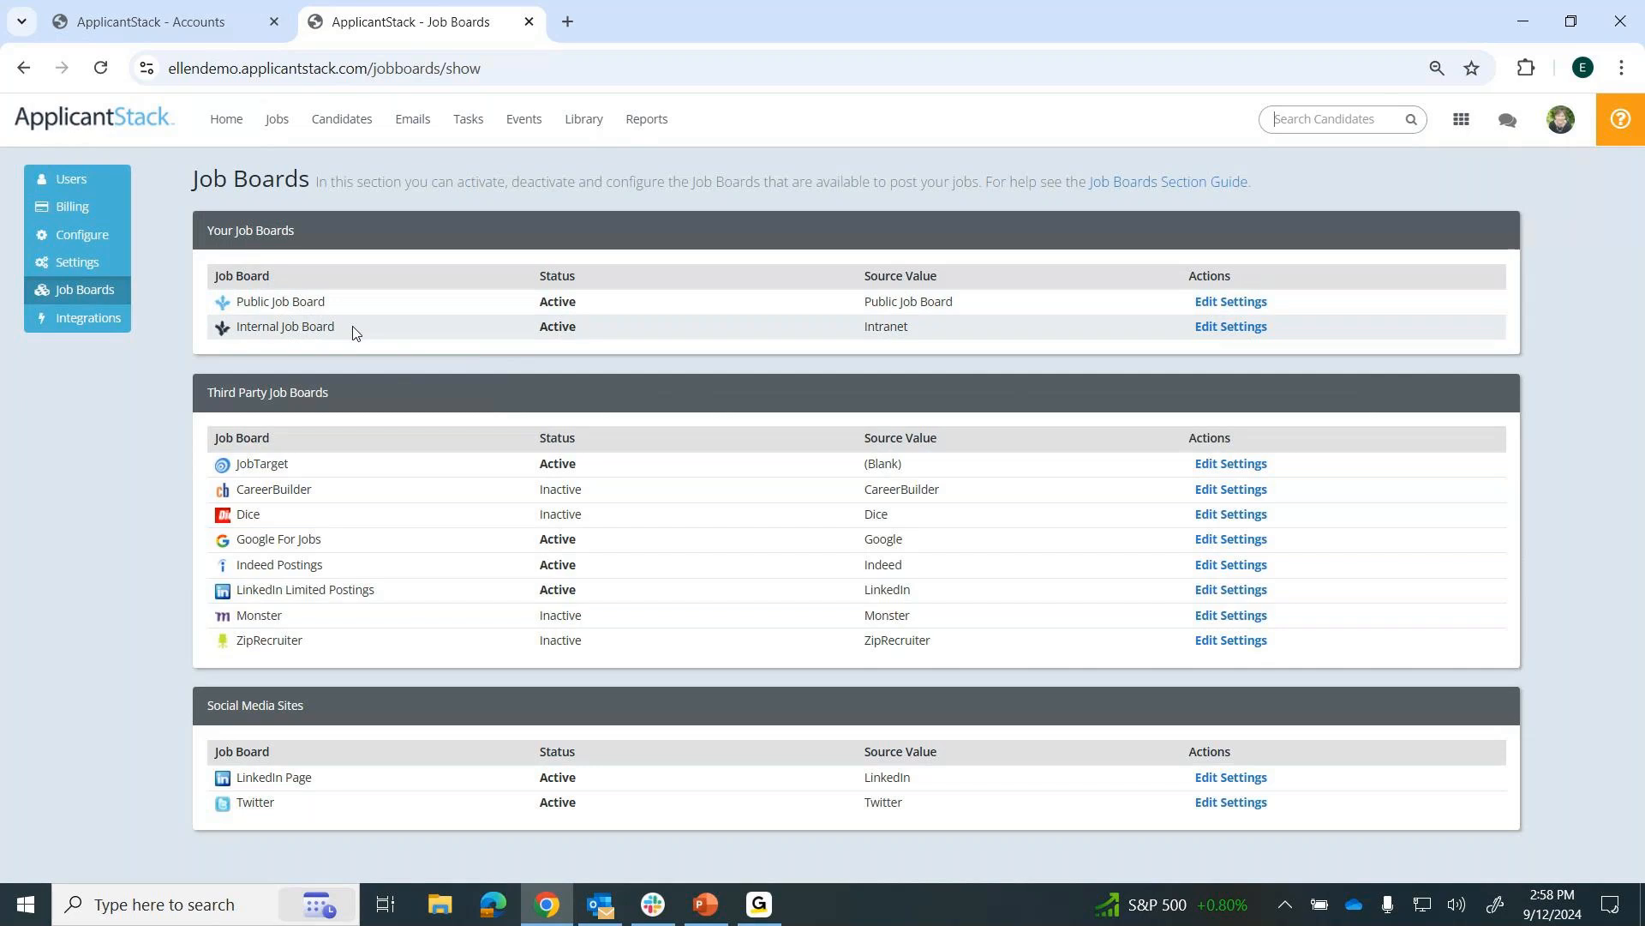
{"action": "left_click_drag", "start_coordinate": [338, 398], "coordinate": [184, 406]}
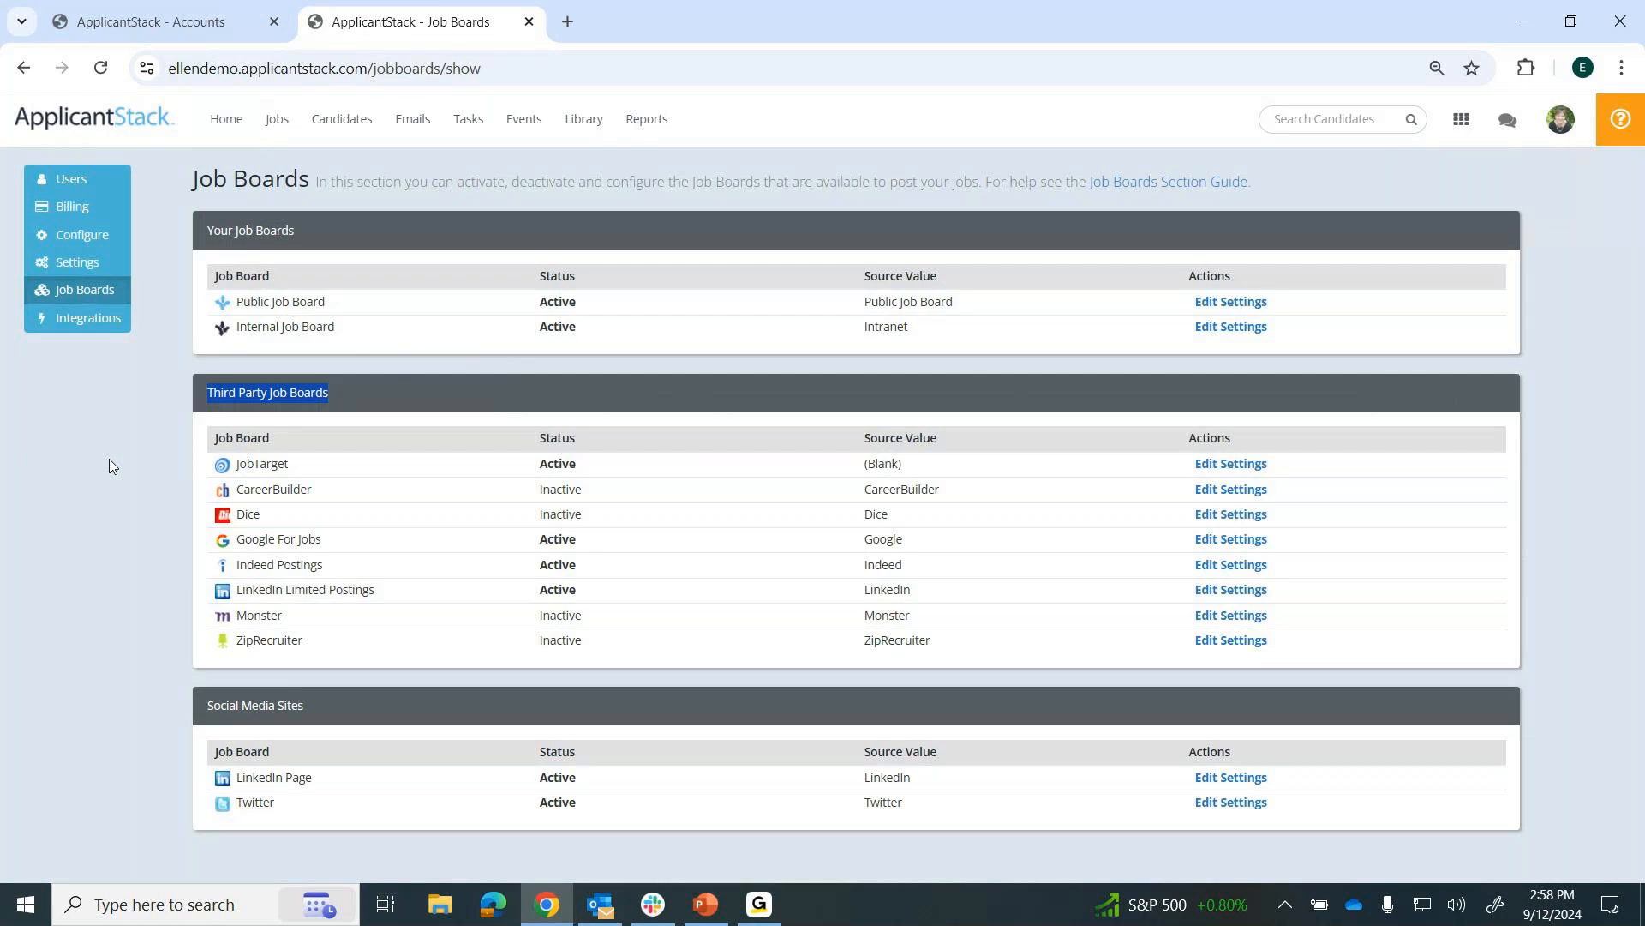
{"action": "left_click_drag", "start_coordinate": [328, 547], "coordinate": [227, 549]}
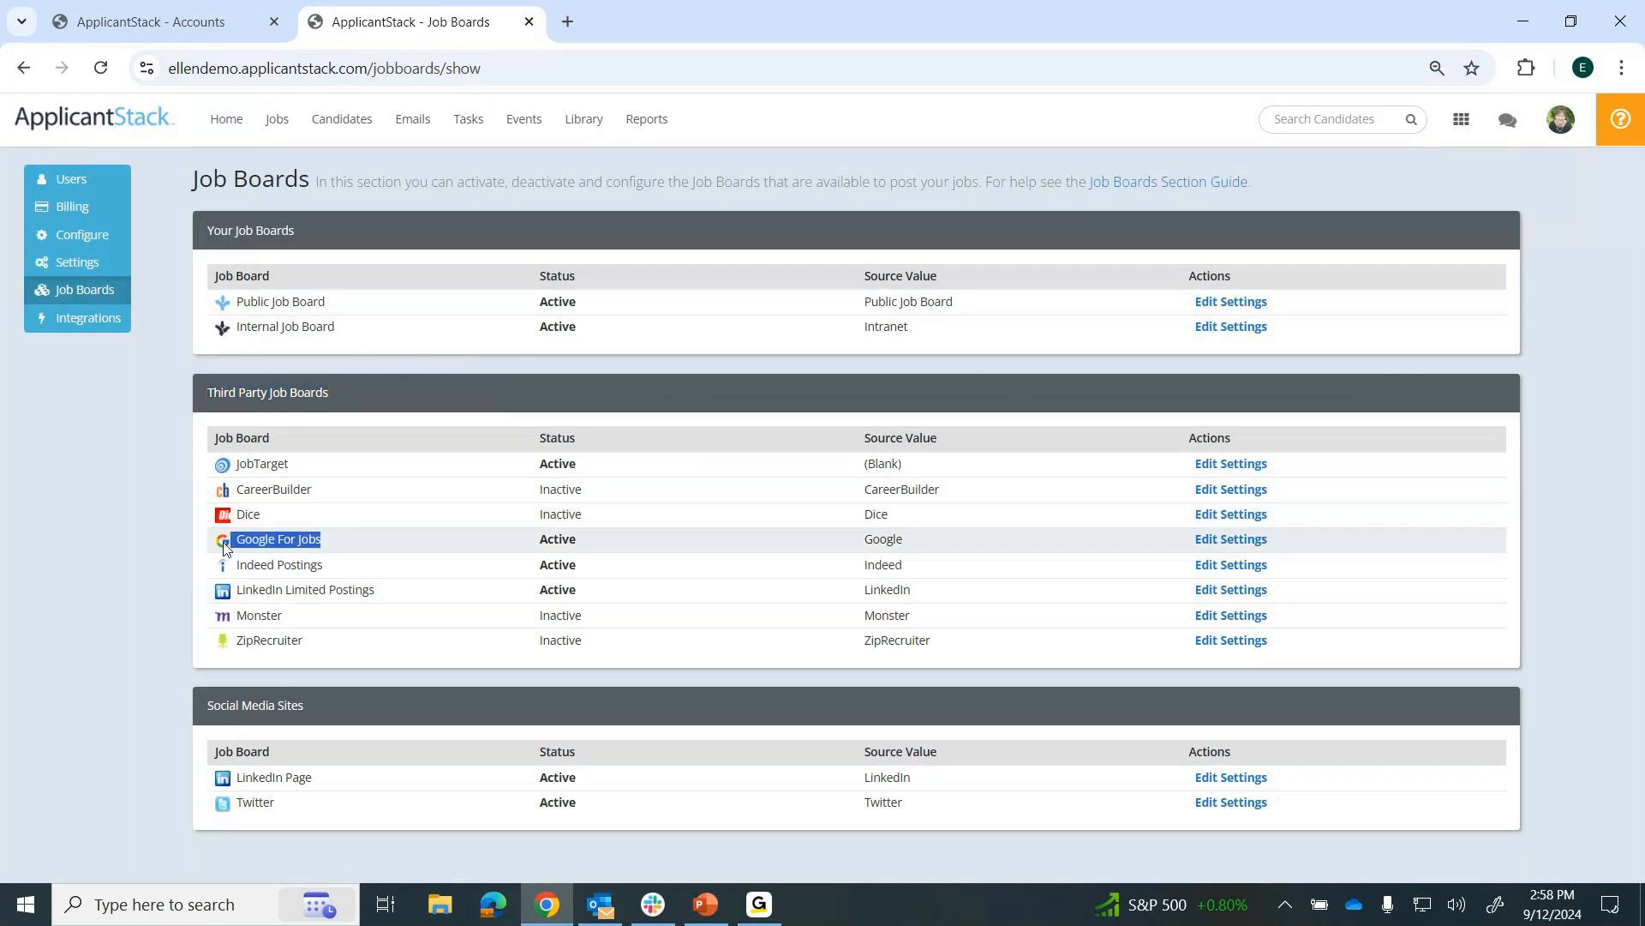
{"action": "left_click_drag", "start_coordinate": [336, 566], "coordinate": [223, 570]}
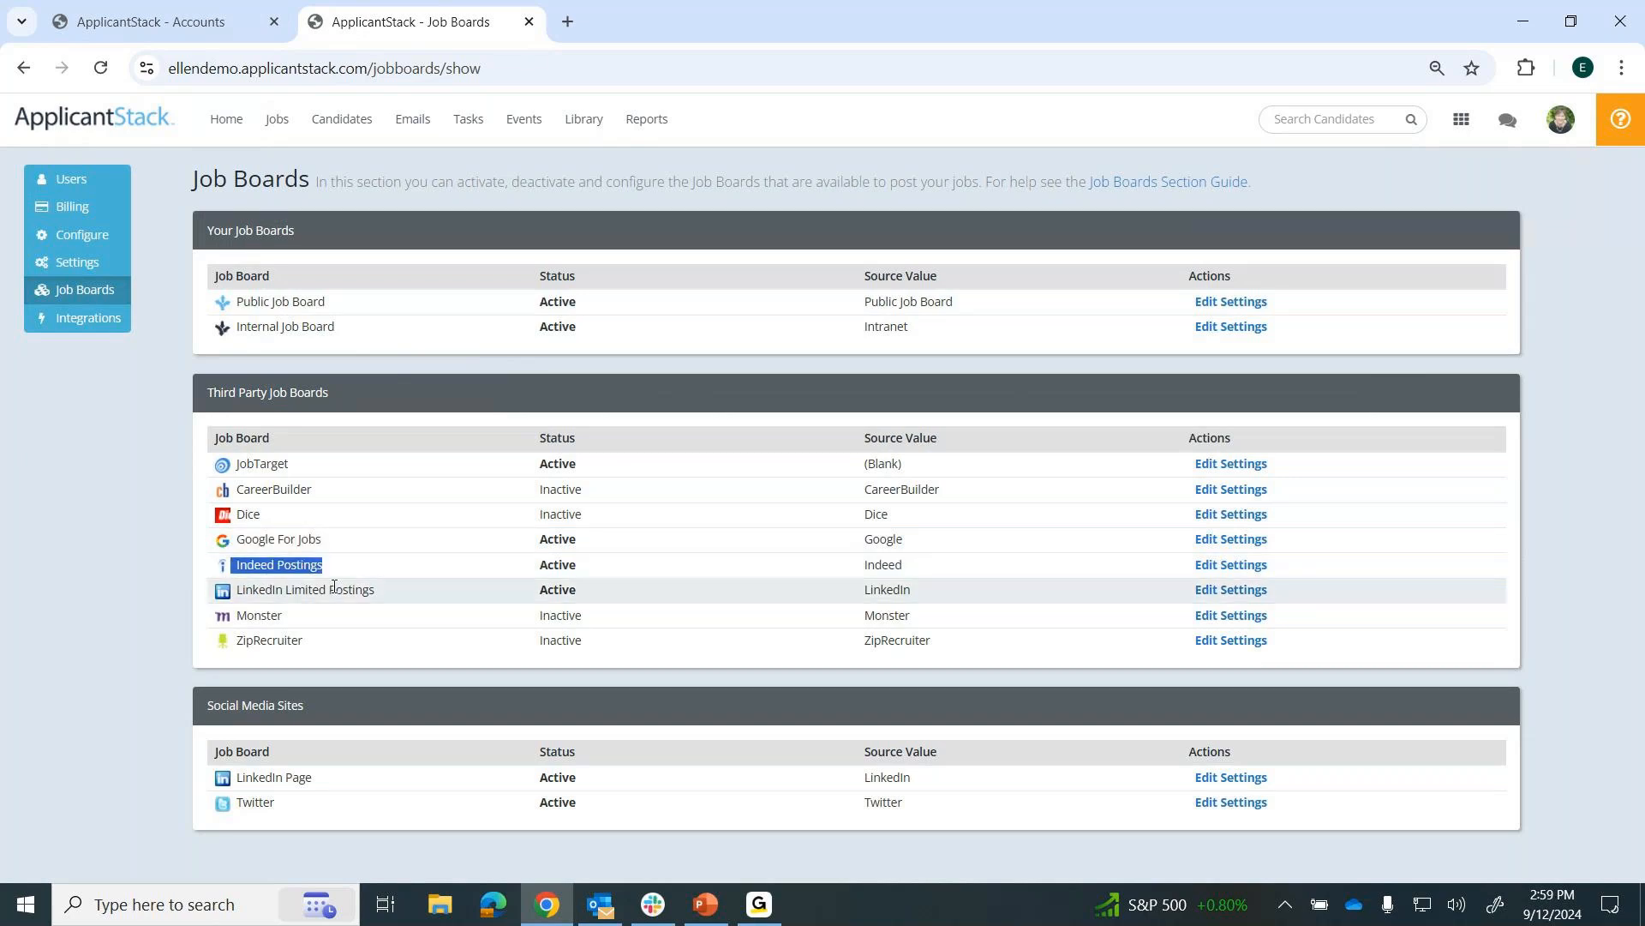
{"action": "left_click_drag", "start_coordinate": [383, 593], "coordinate": [234, 593]}
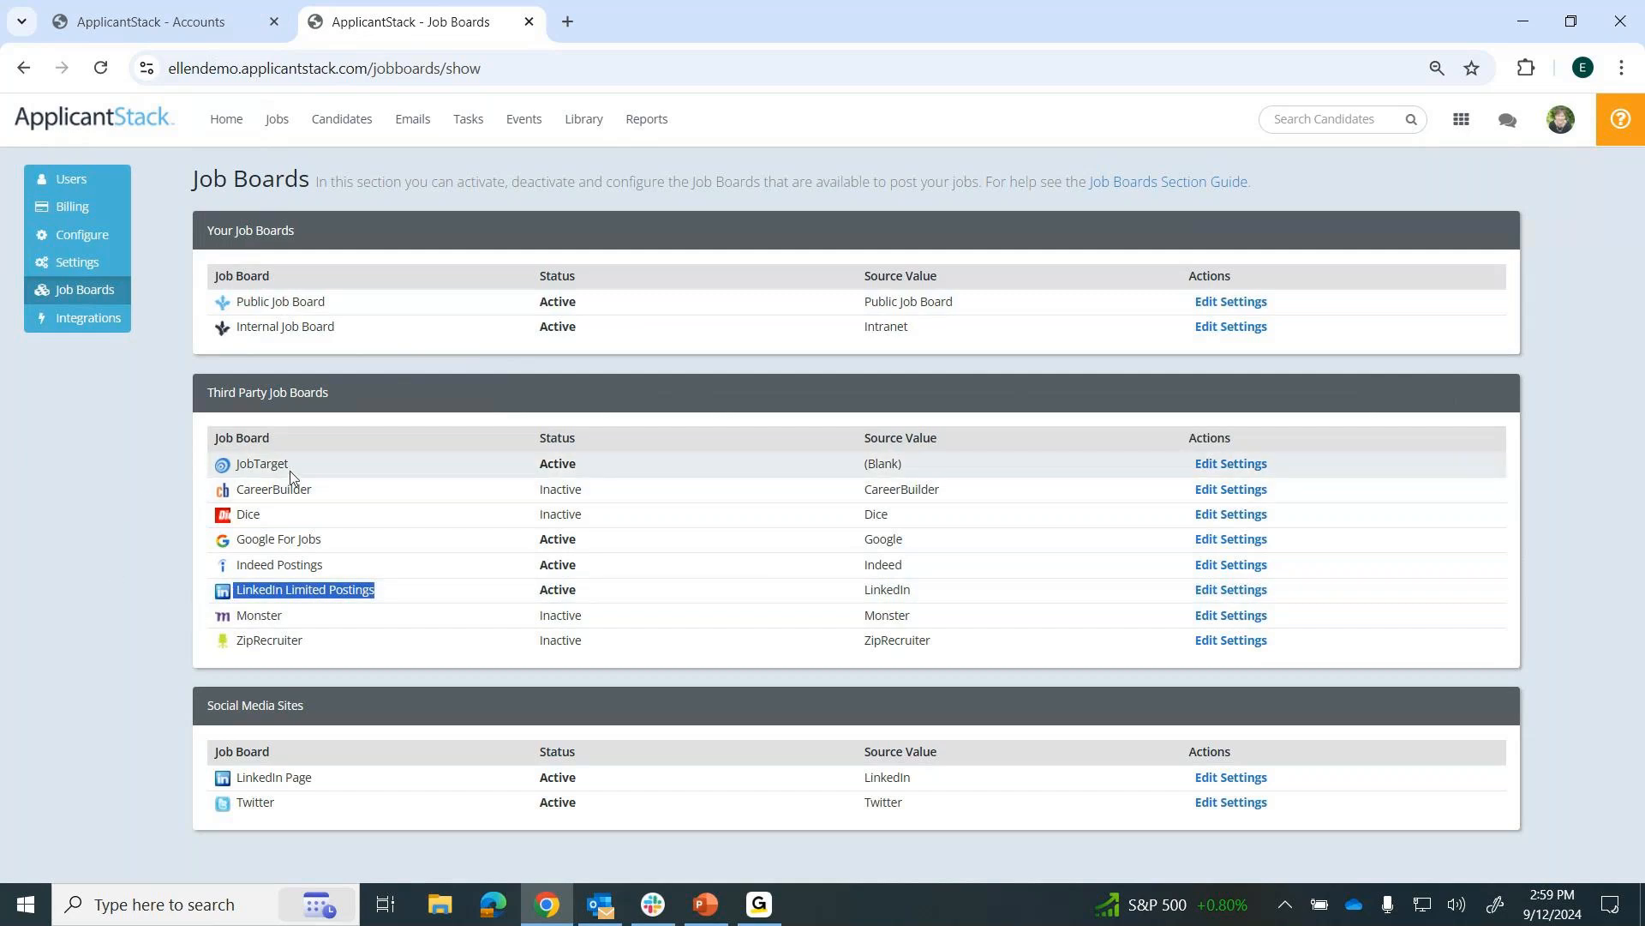
{"action": "left_click_drag", "start_coordinate": [295, 472], "coordinate": [225, 470]}
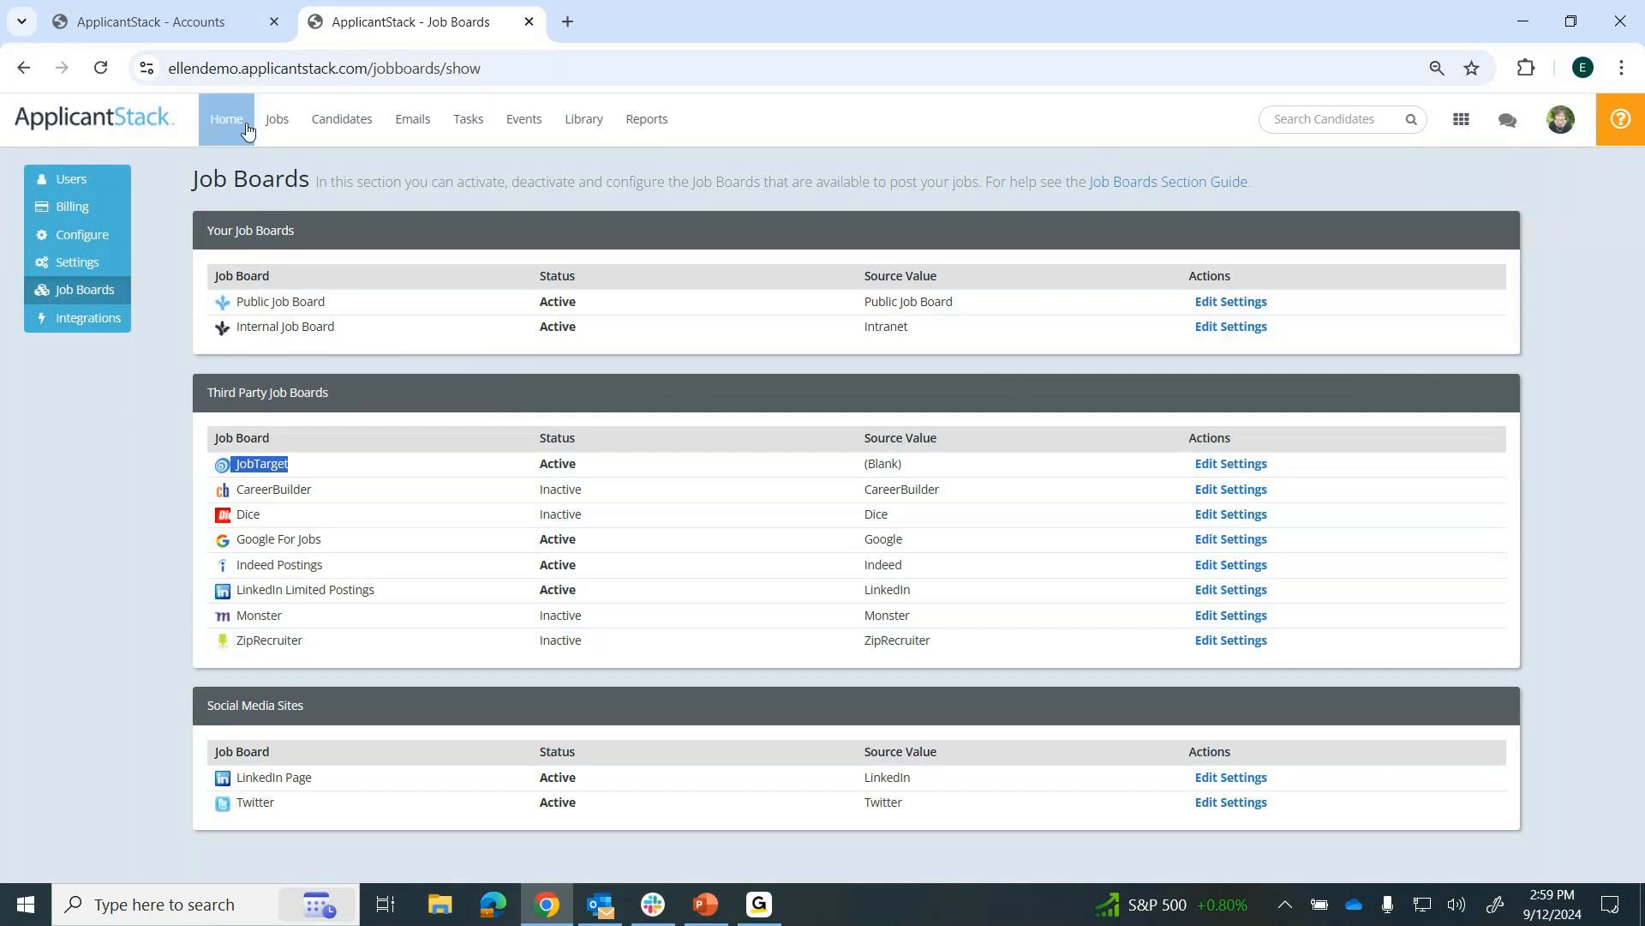
Open the Accounting Manager job's launch page and review its options for posting to job boards and social media sites.
{"action": "left_click", "coordinate": [276, 125]}
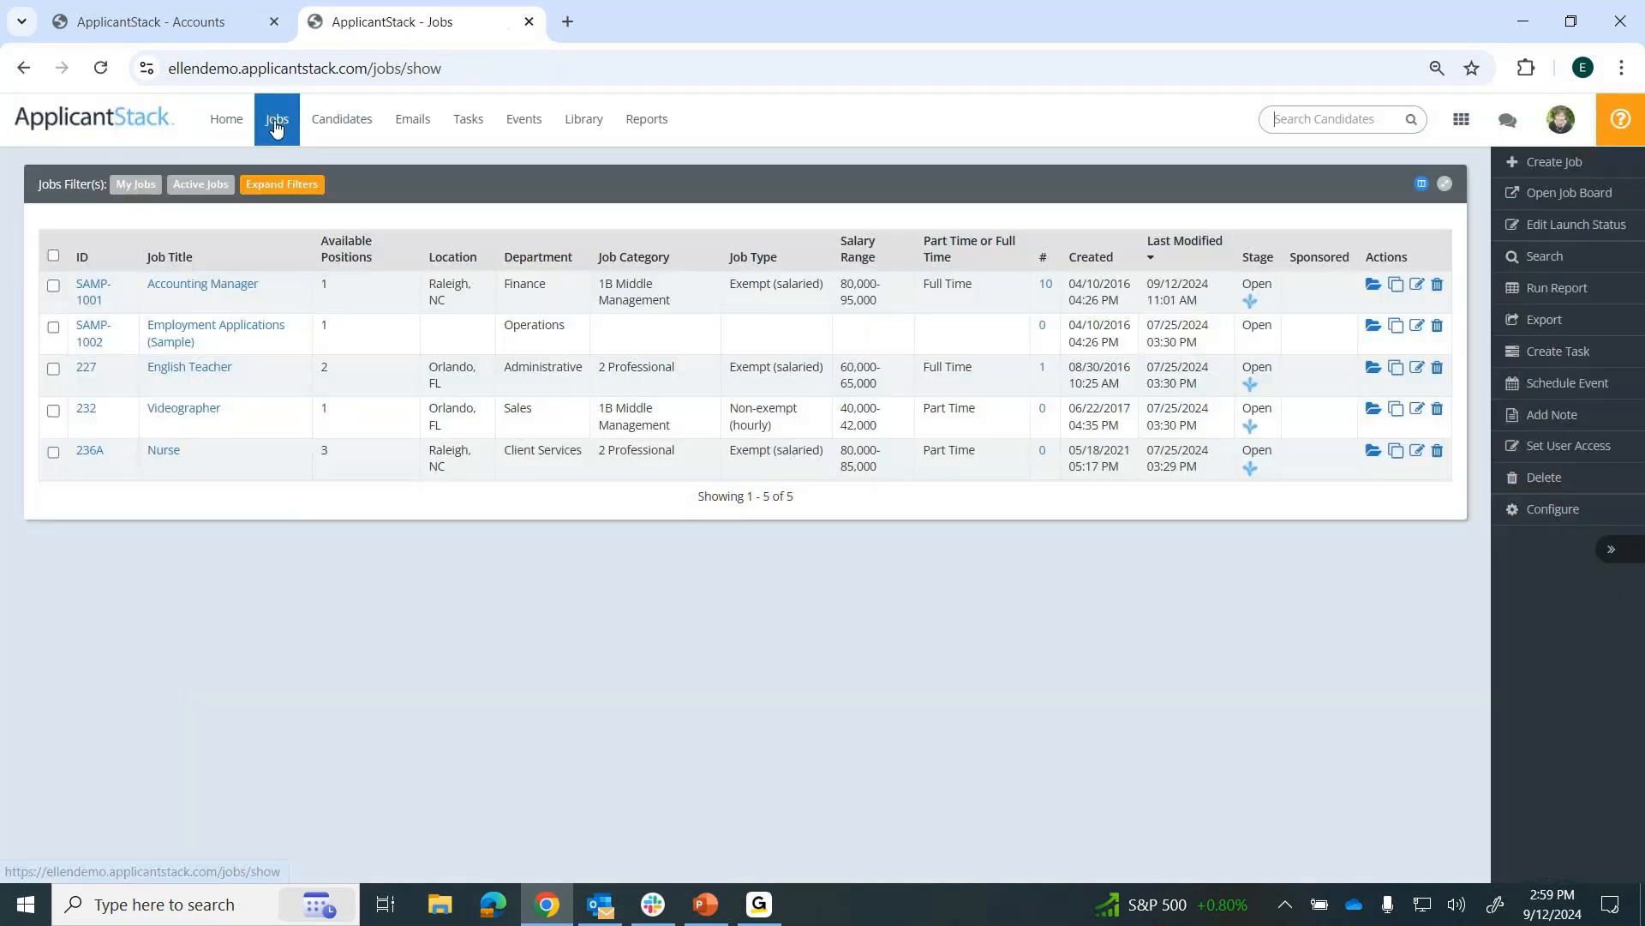
{"action": "left_click", "coordinate": [237, 290]}
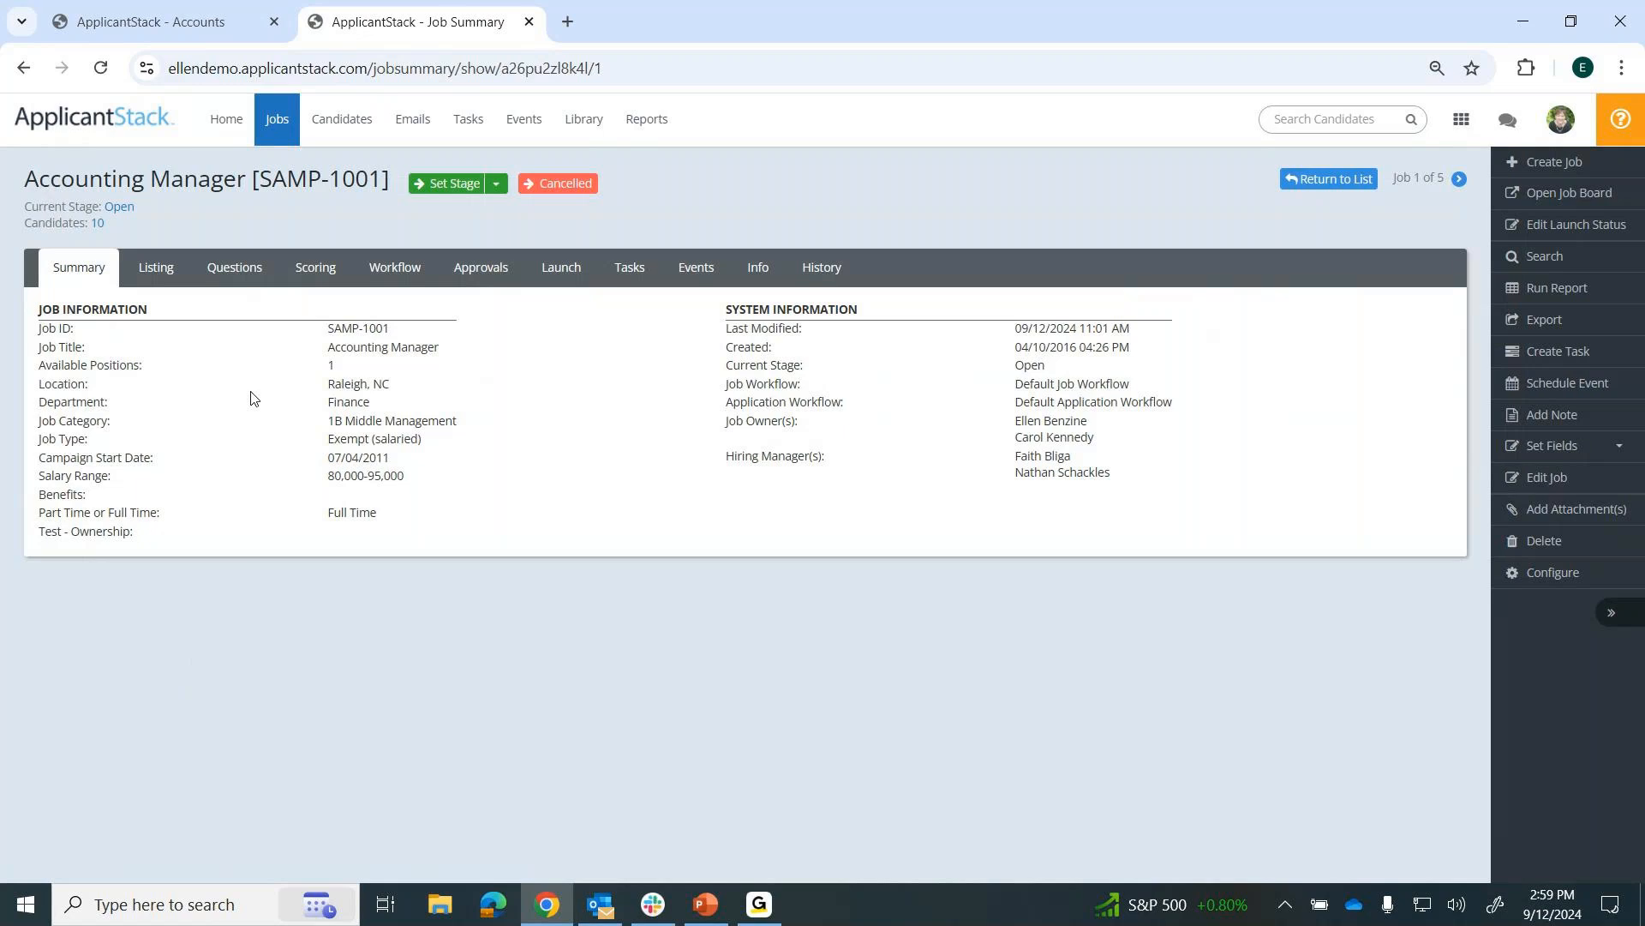
{"action": "left_click", "coordinate": [562, 268]}
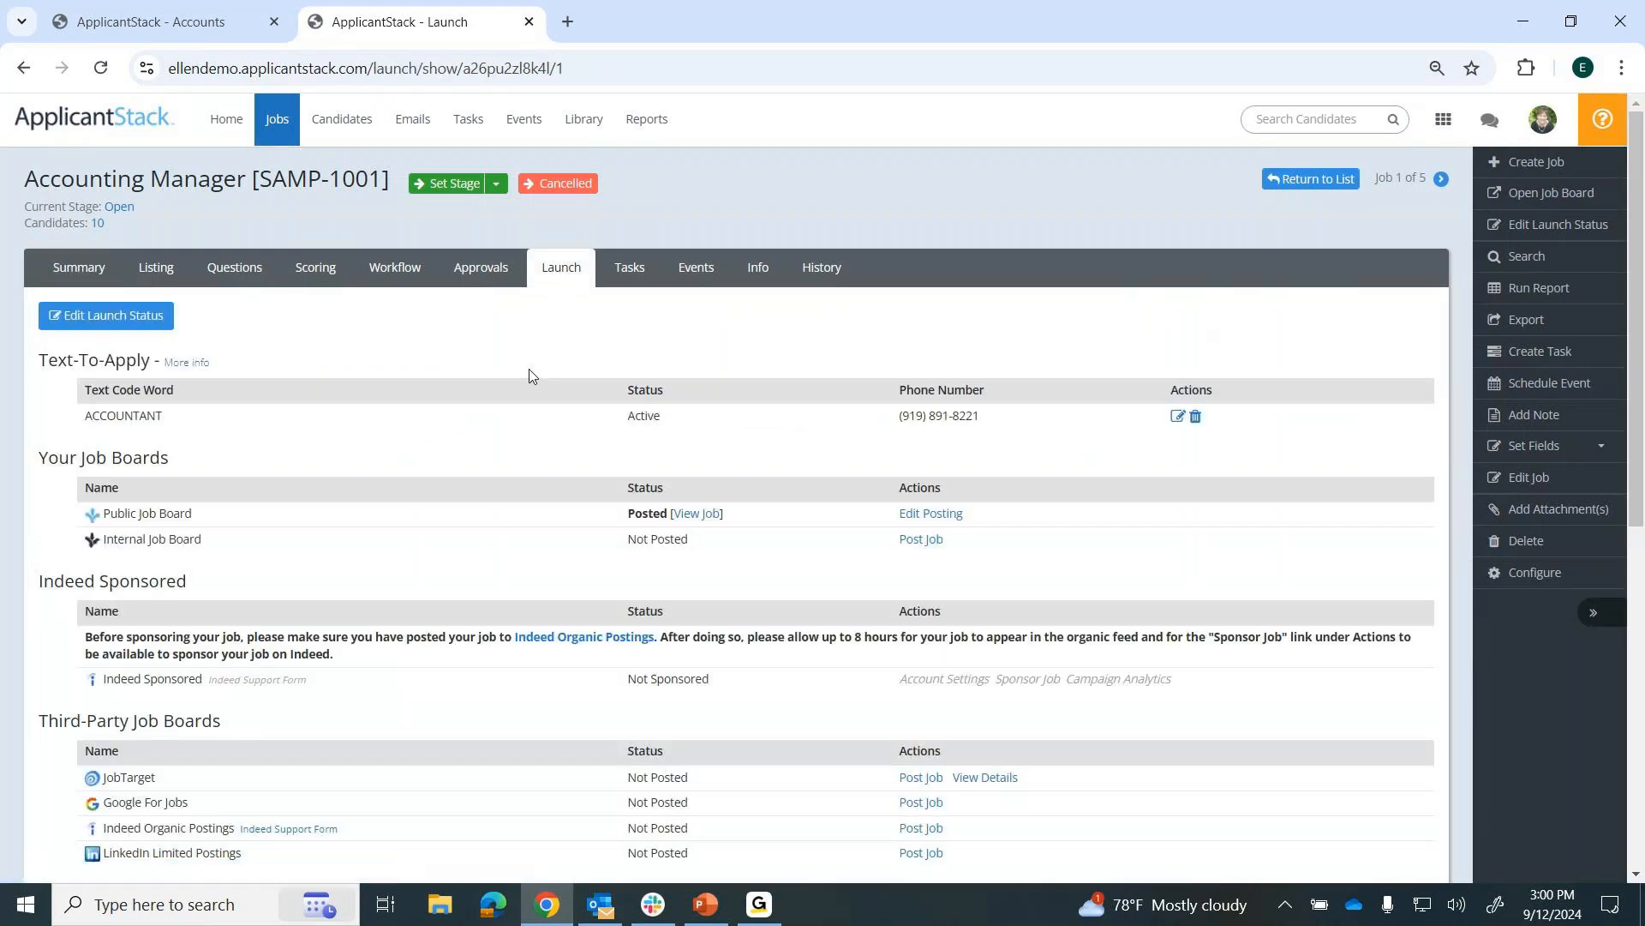
{"action": "scroll", "coordinate": [530, 375], "scroll_direction": "down", "scroll_amount": 1}
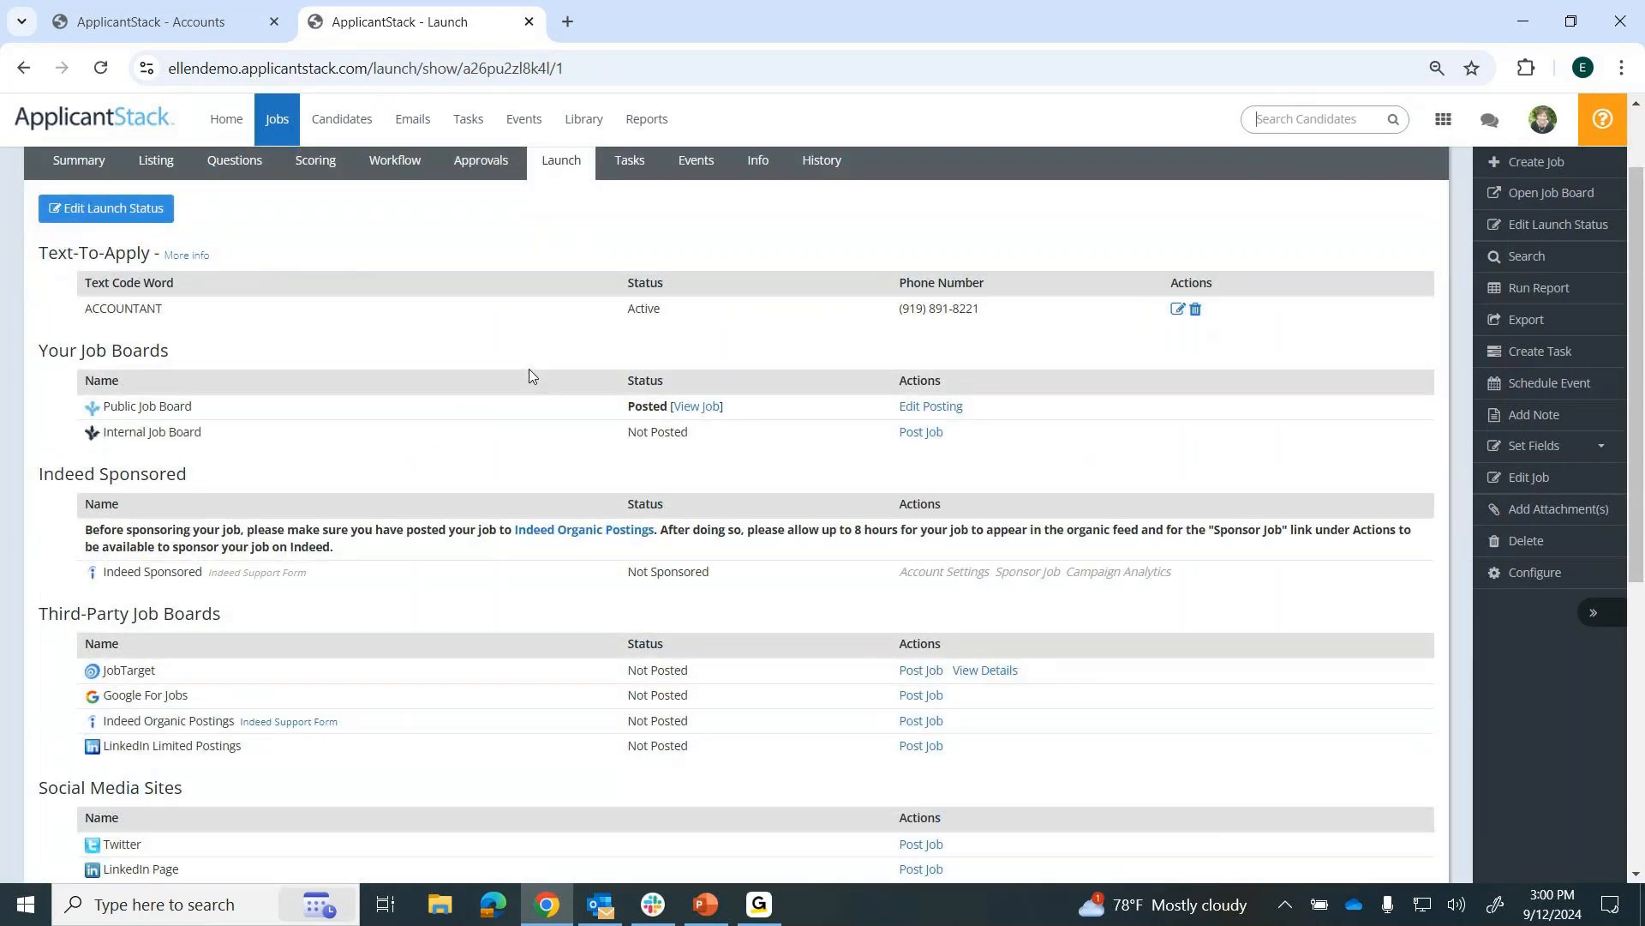
{"action": "scroll", "coordinate": [529, 375], "scroll_direction": "down", "scroll_amount": 2}
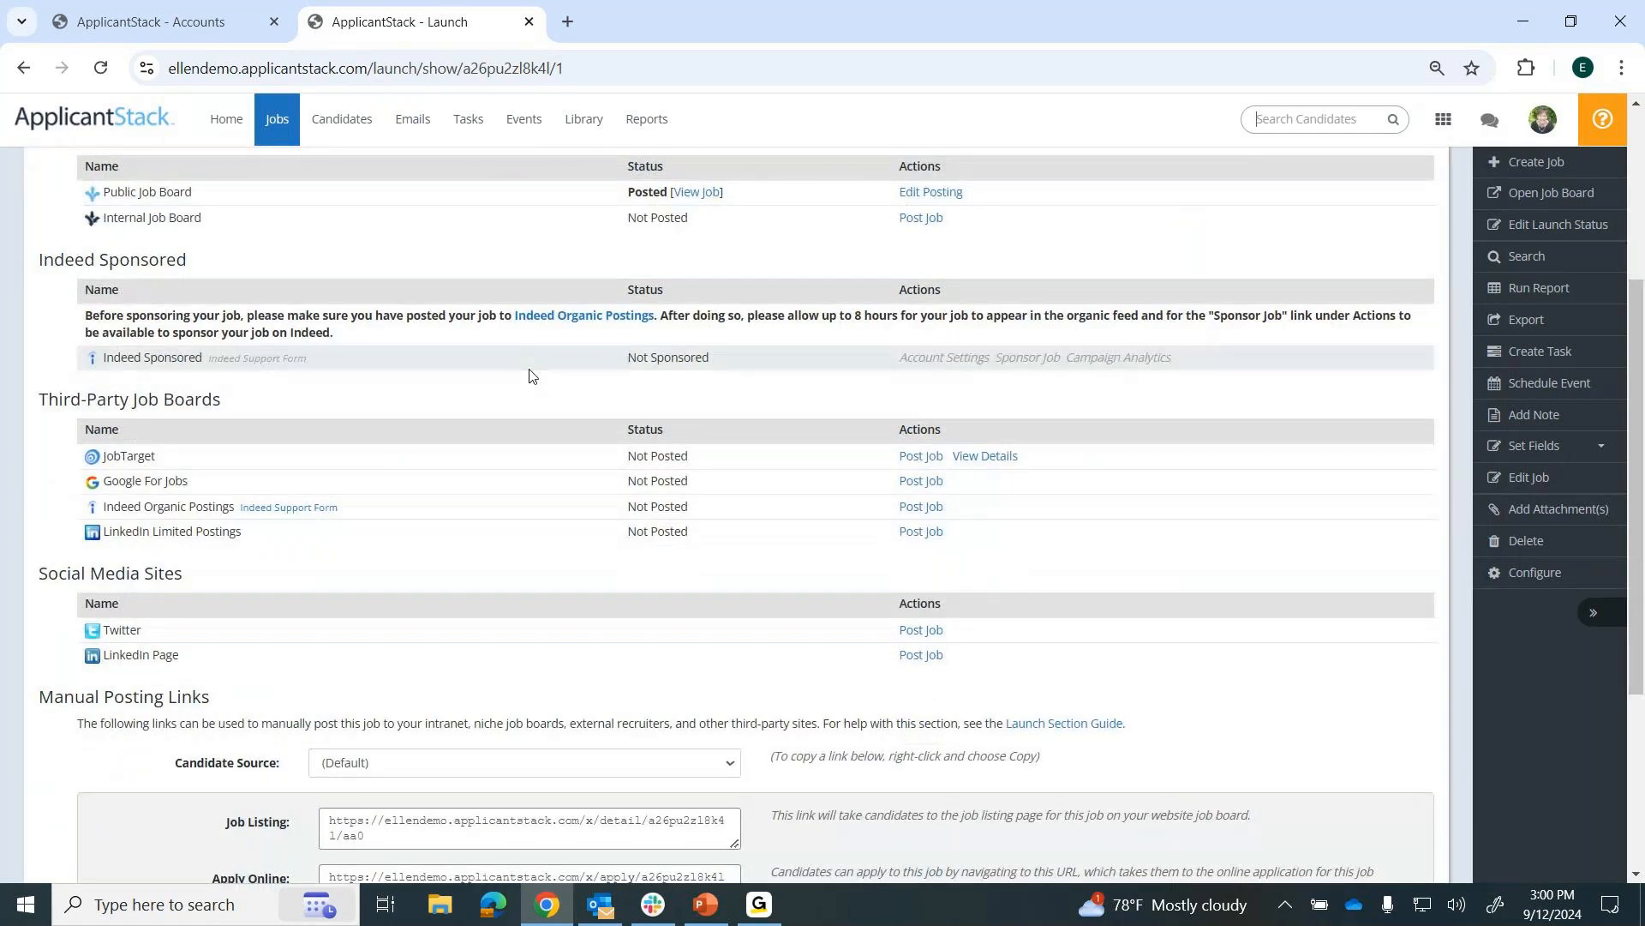
{"action": "scroll", "coordinate": [529, 375], "scroll_direction": "down", "scroll_amount": 3}
Highlight the Manual Posting Links heading and the Job Listing and Apply Online link labels on the job's launch page.
{"action": "left_click_drag", "start_coordinate": [220, 373], "coordinate": [38, 376]}
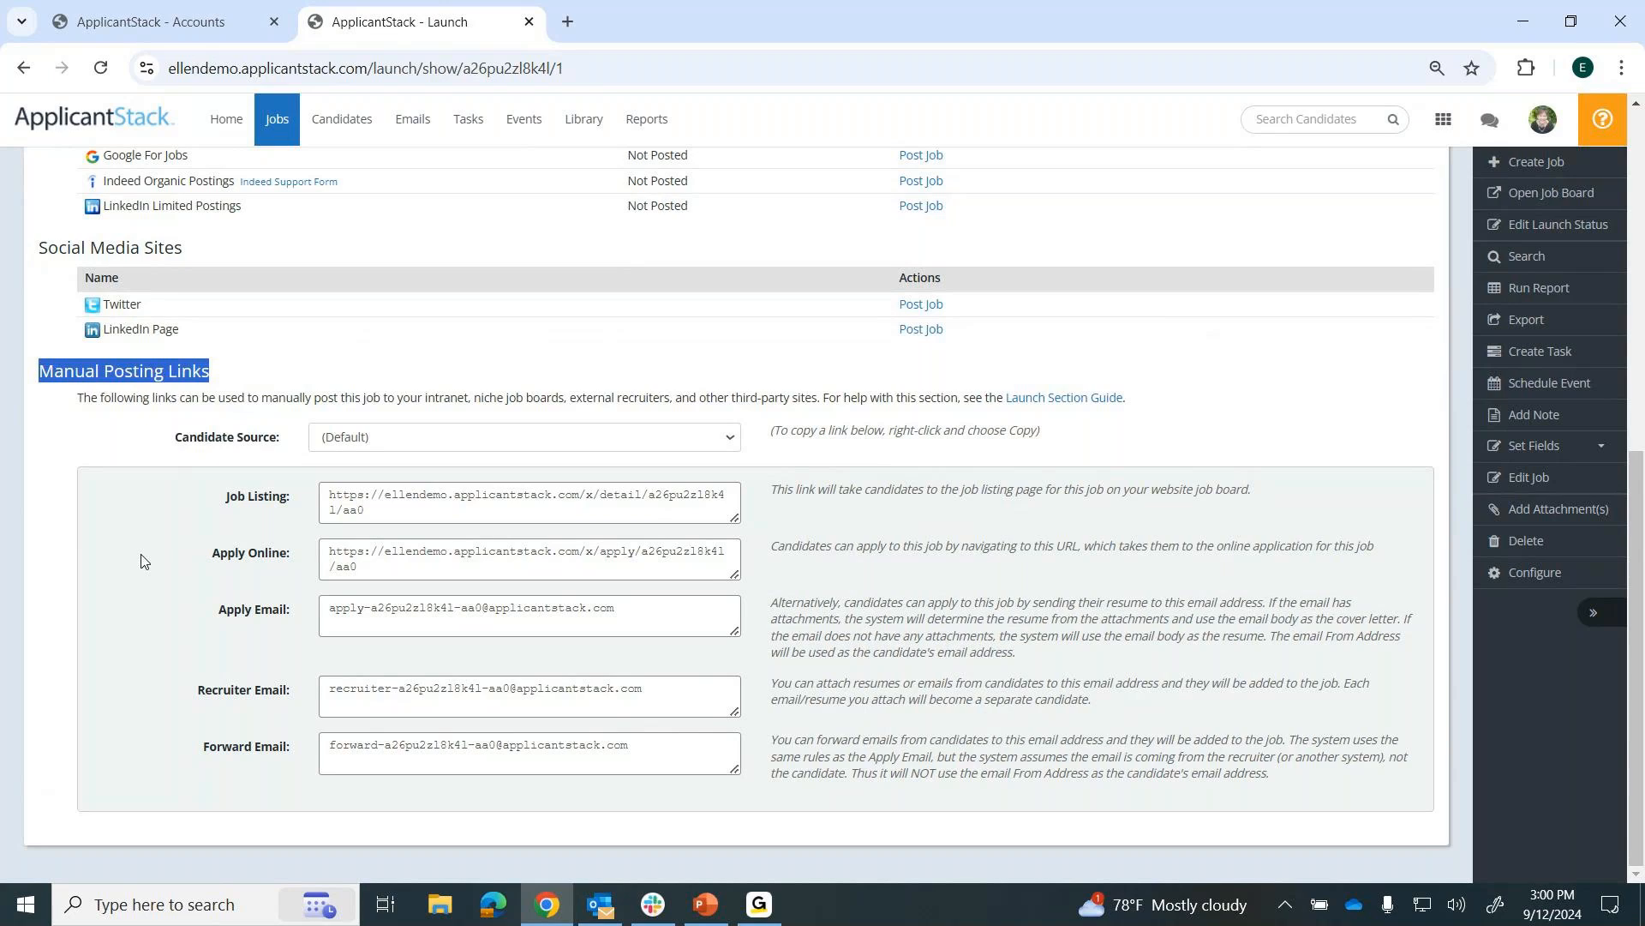
{"action": "left_click", "coordinate": [389, 507]}
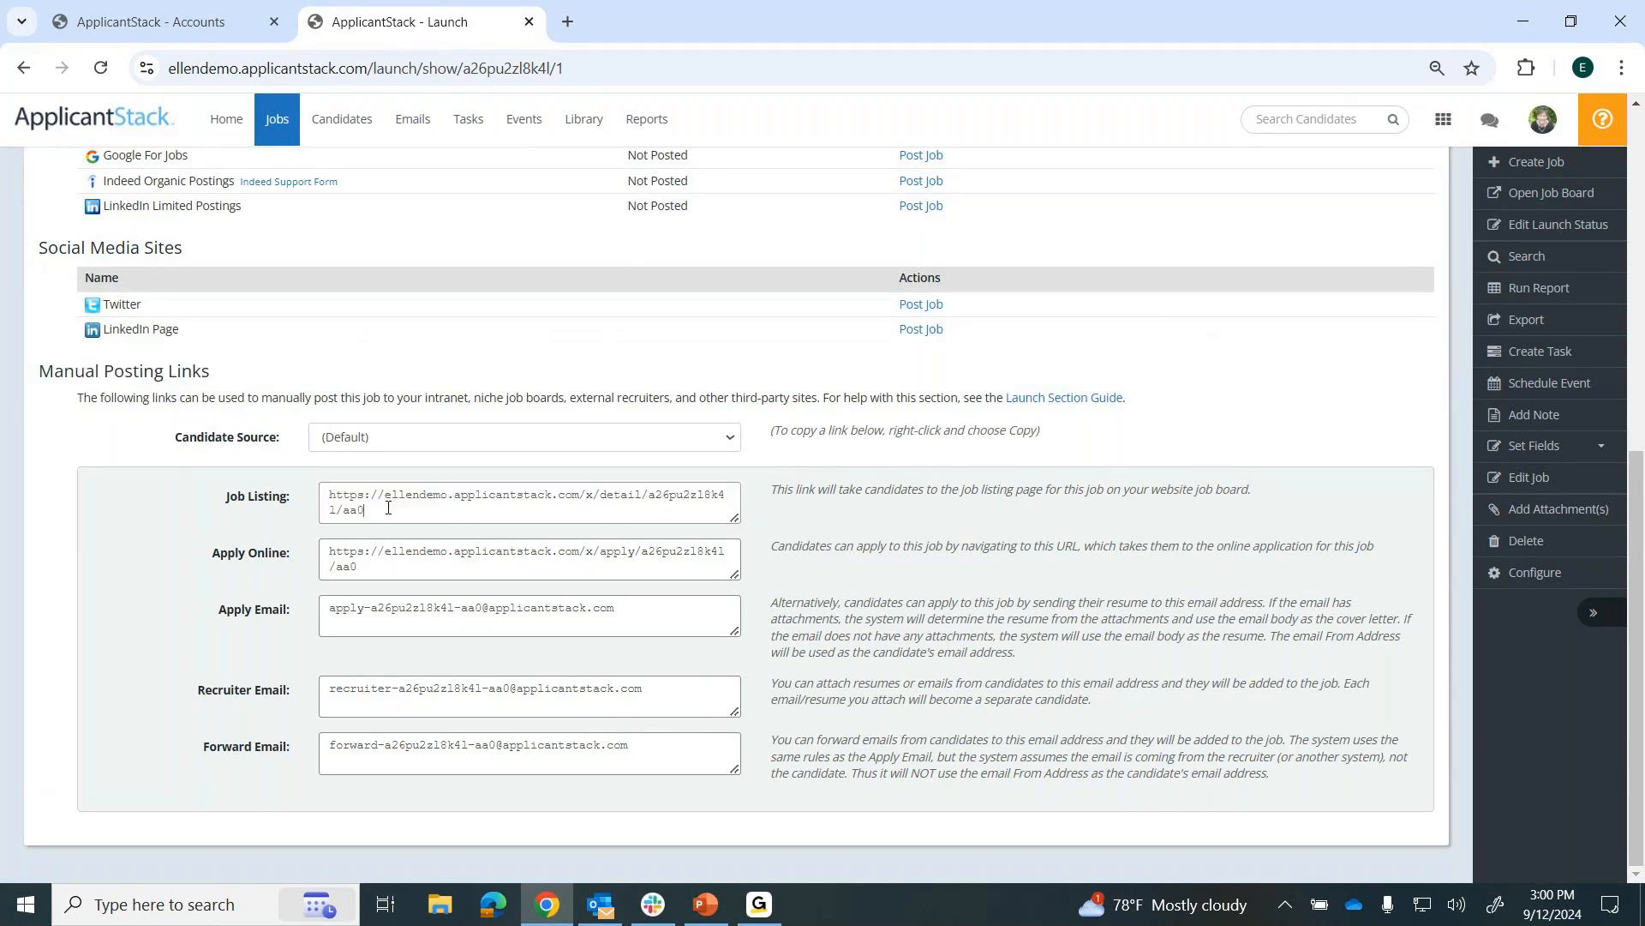
{"action": "left_click_drag", "start_coordinate": [302, 504], "coordinate": [224, 502]}
{"action": "left_click_drag", "start_coordinate": [291, 557], "coordinate": [168, 534]}
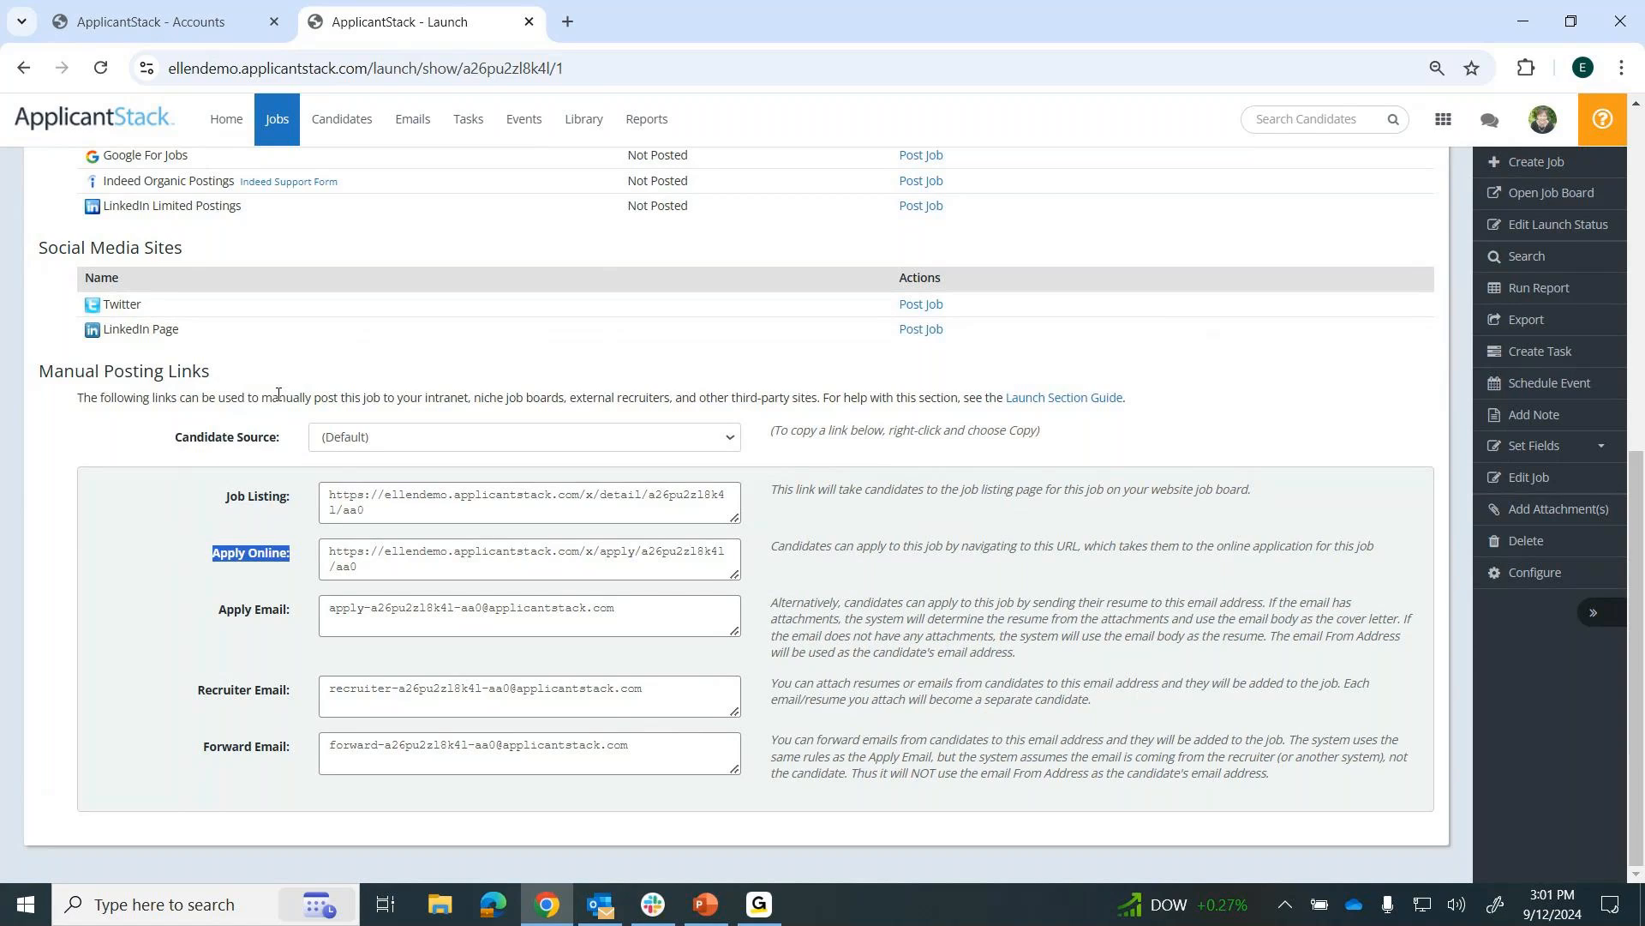
Return to the home page and look through the links and resources in the Announcement section.
{"action": "left_click", "coordinate": [225, 125]}
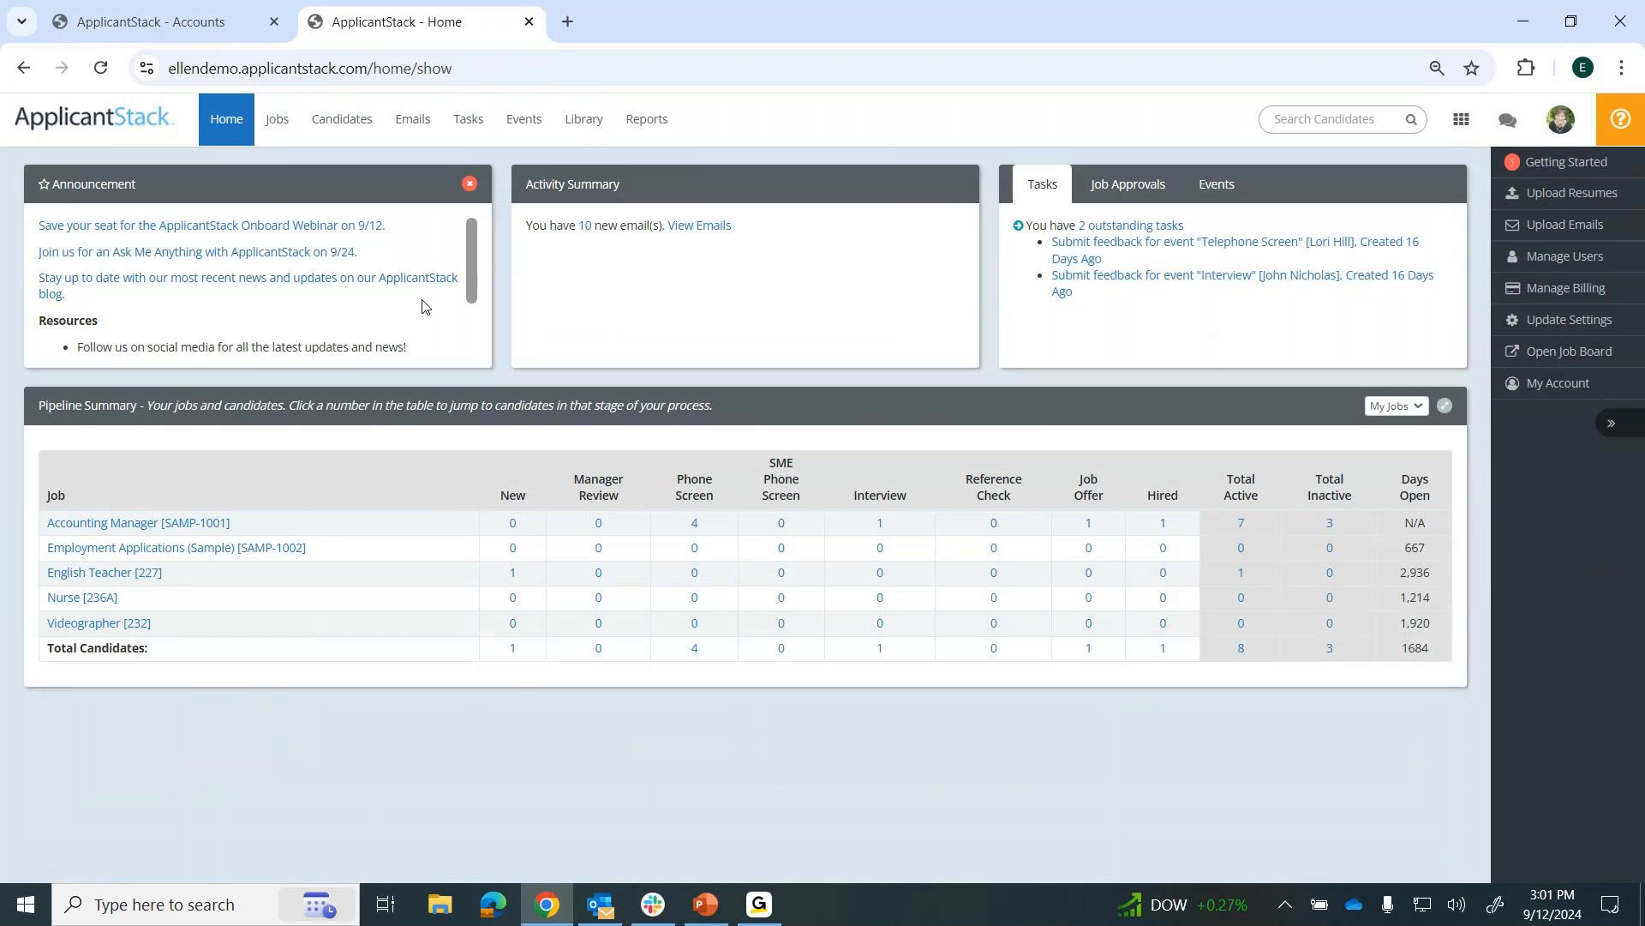
{"action": "scroll", "coordinate": [423, 305], "scroll_direction": "down", "scroll_amount": 1}
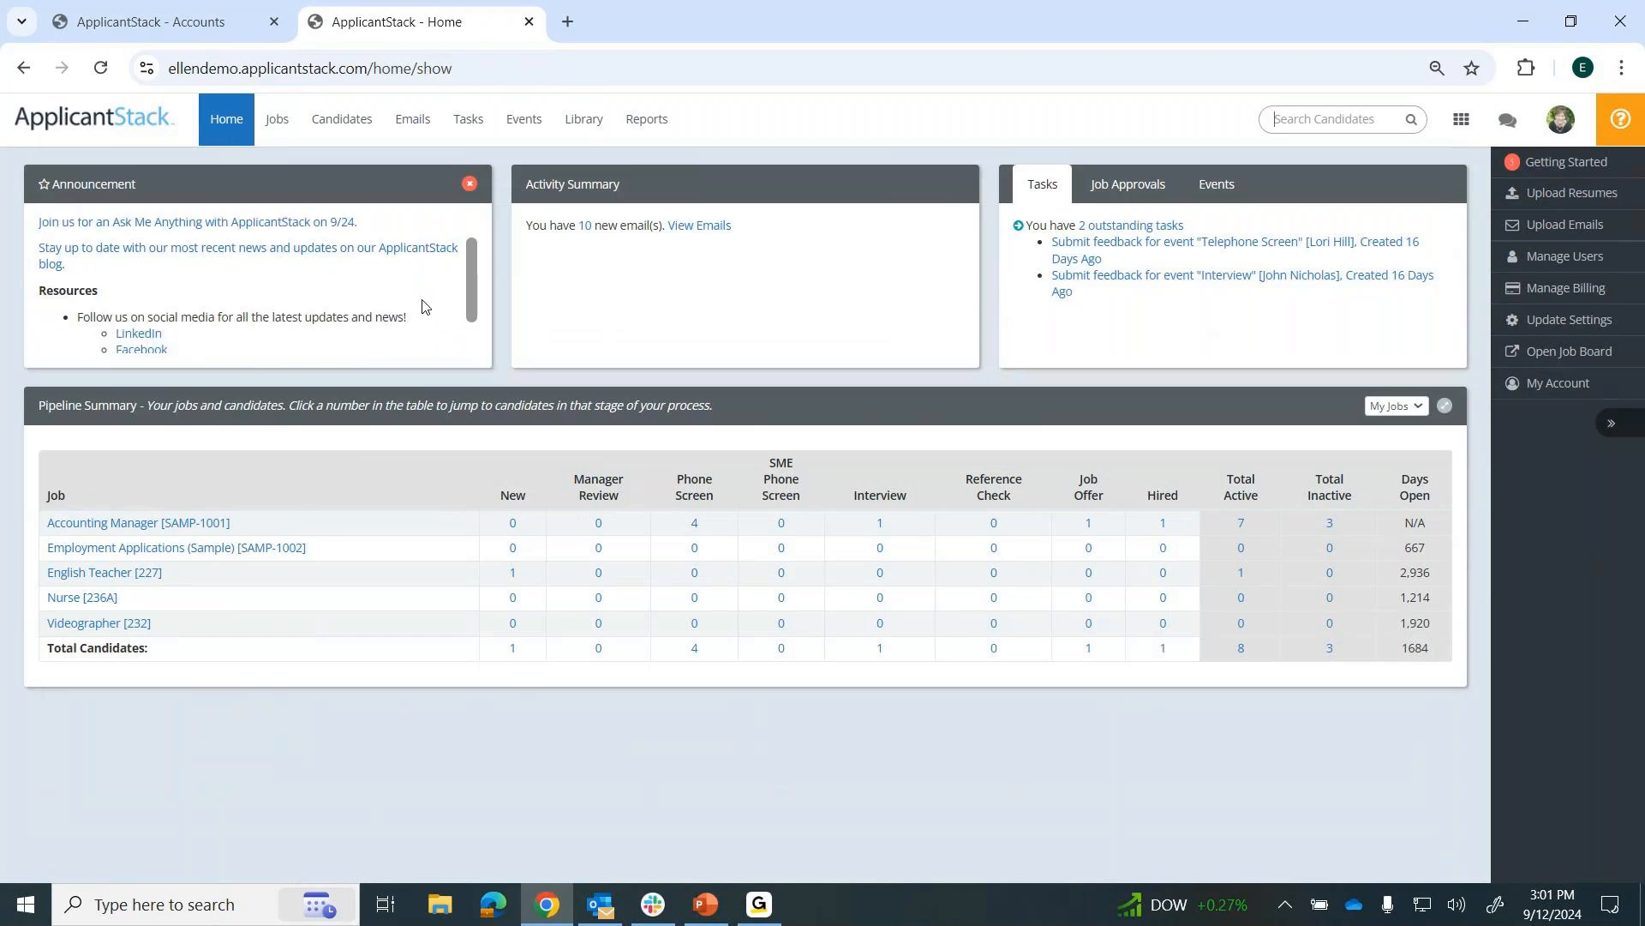
{"action": "scroll", "coordinate": [440, 295], "scroll_direction": "down", "scroll_amount": 2}
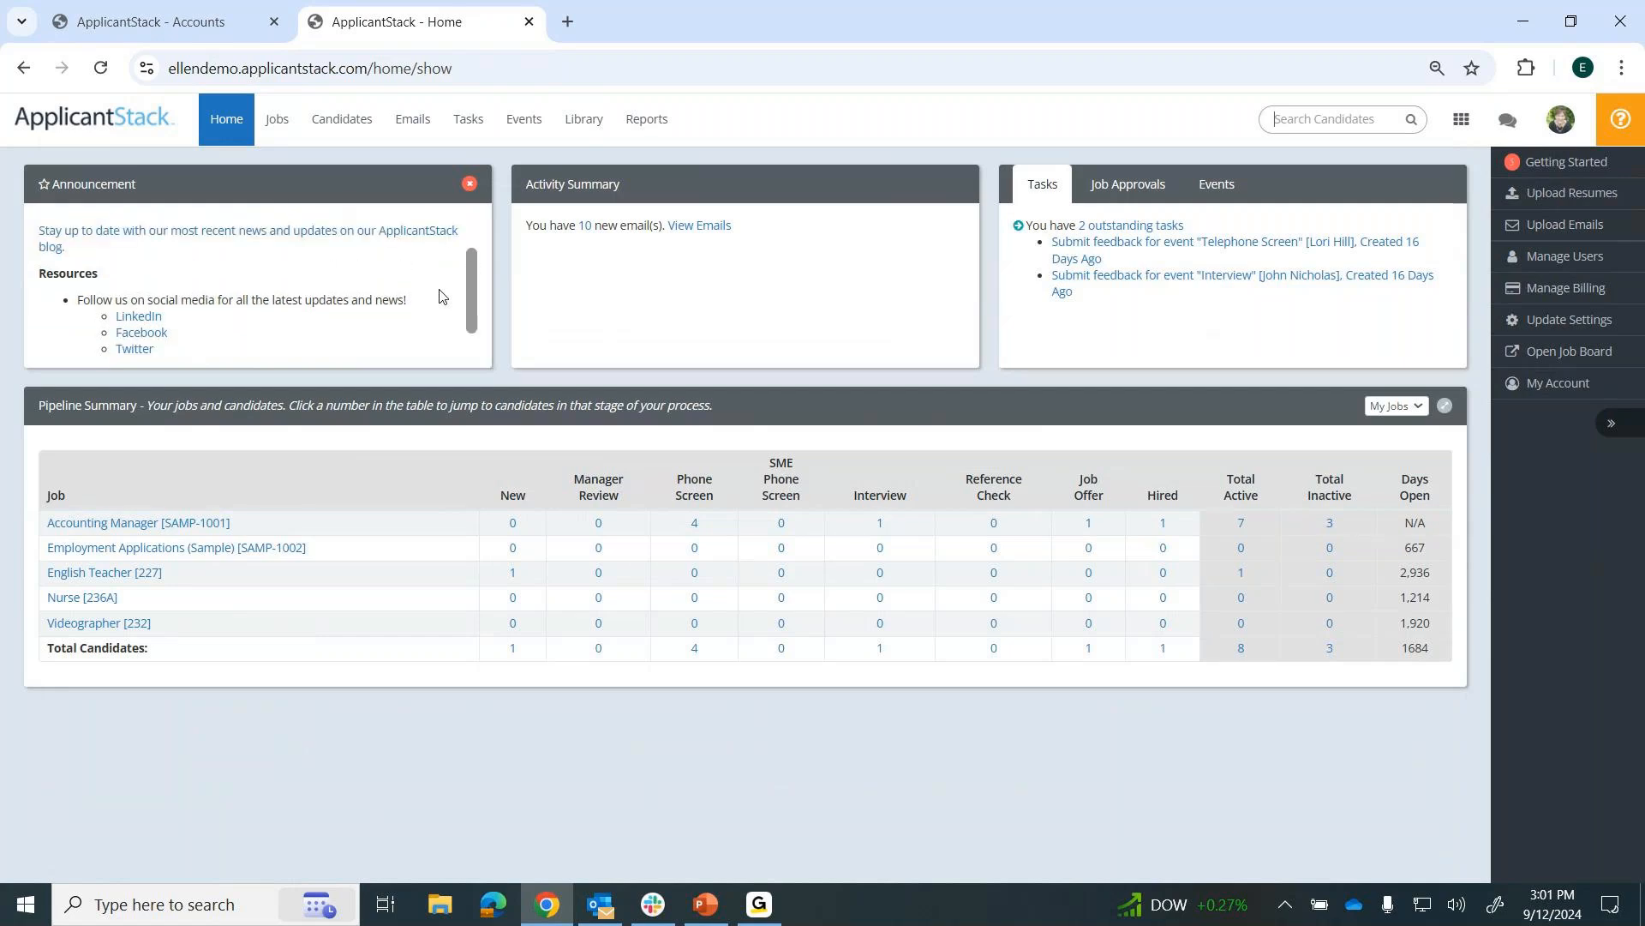
{"action": "scroll", "coordinate": [440, 295], "scroll_direction": "up", "scroll_amount": 1}
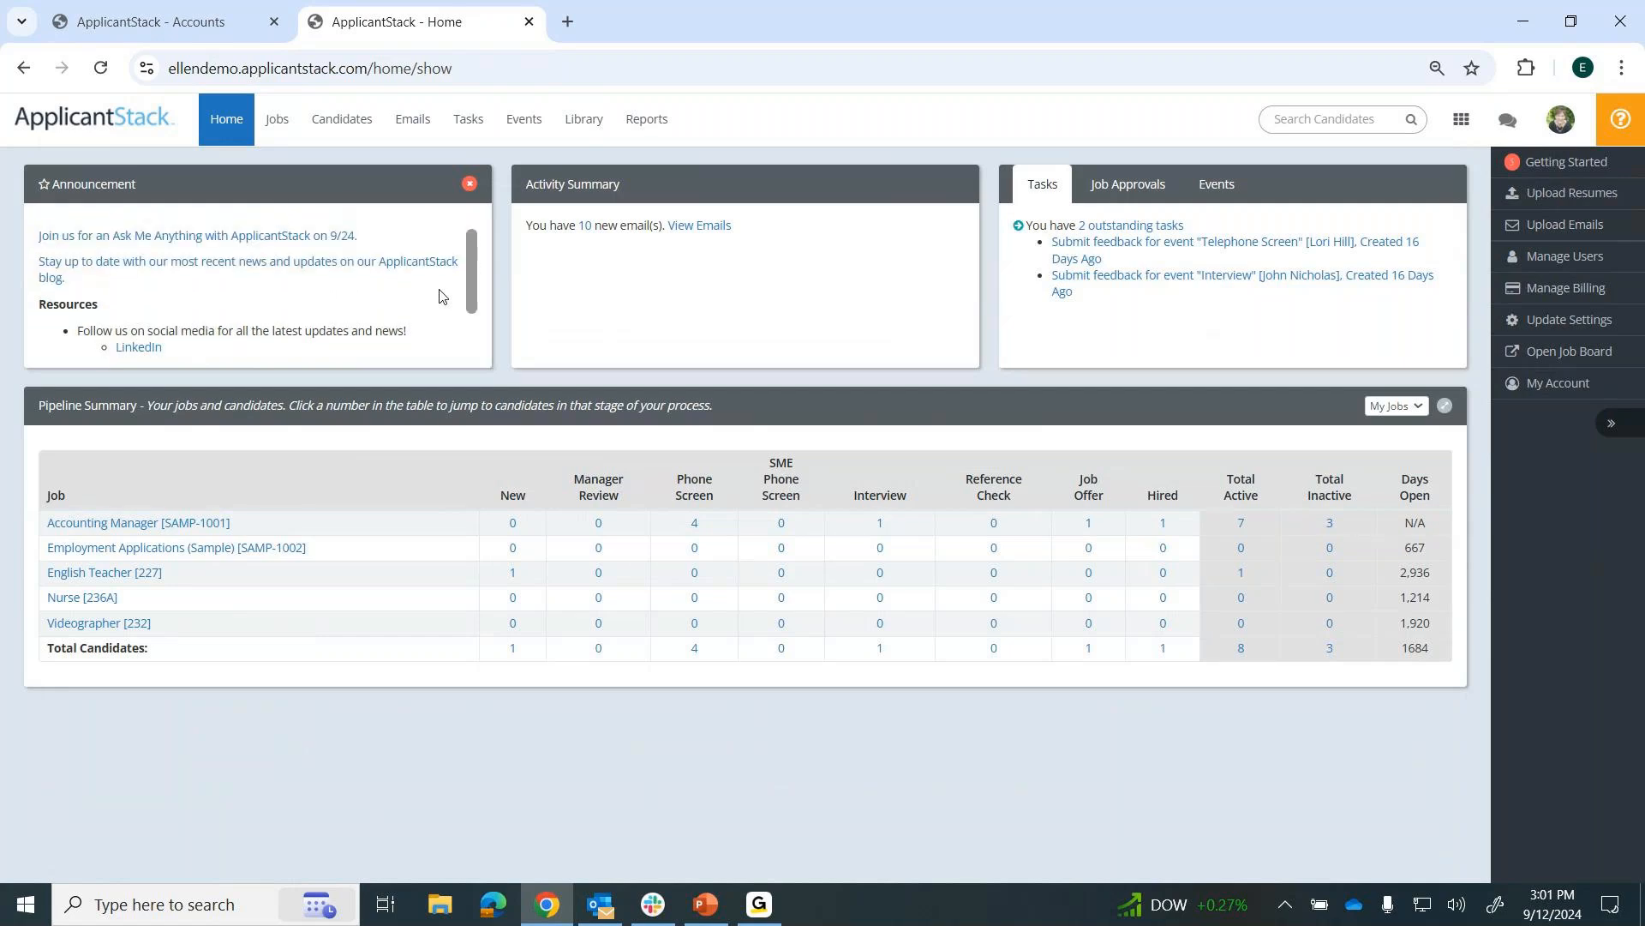
Open the ApplicantStack blog from the announcements, browse its recent posts and close the blog page.
{"action": "left_click", "coordinate": [228, 268]}
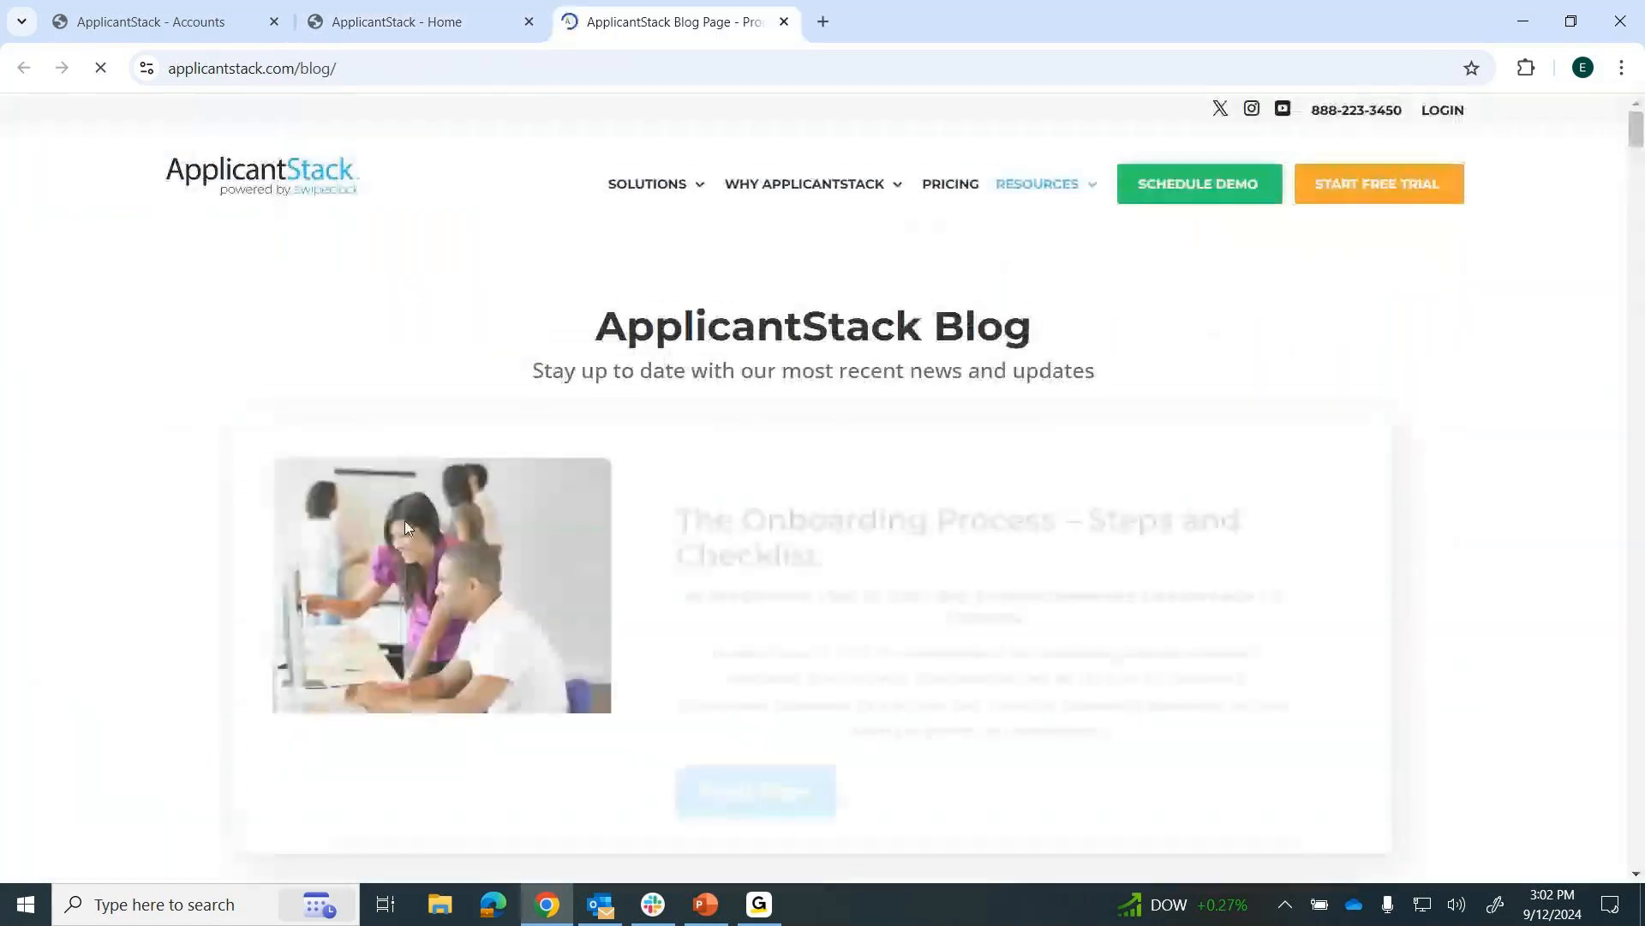
{"action": "scroll", "coordinate": [188, 503], "scroll_direction": "down", "scroll_amount": 8}
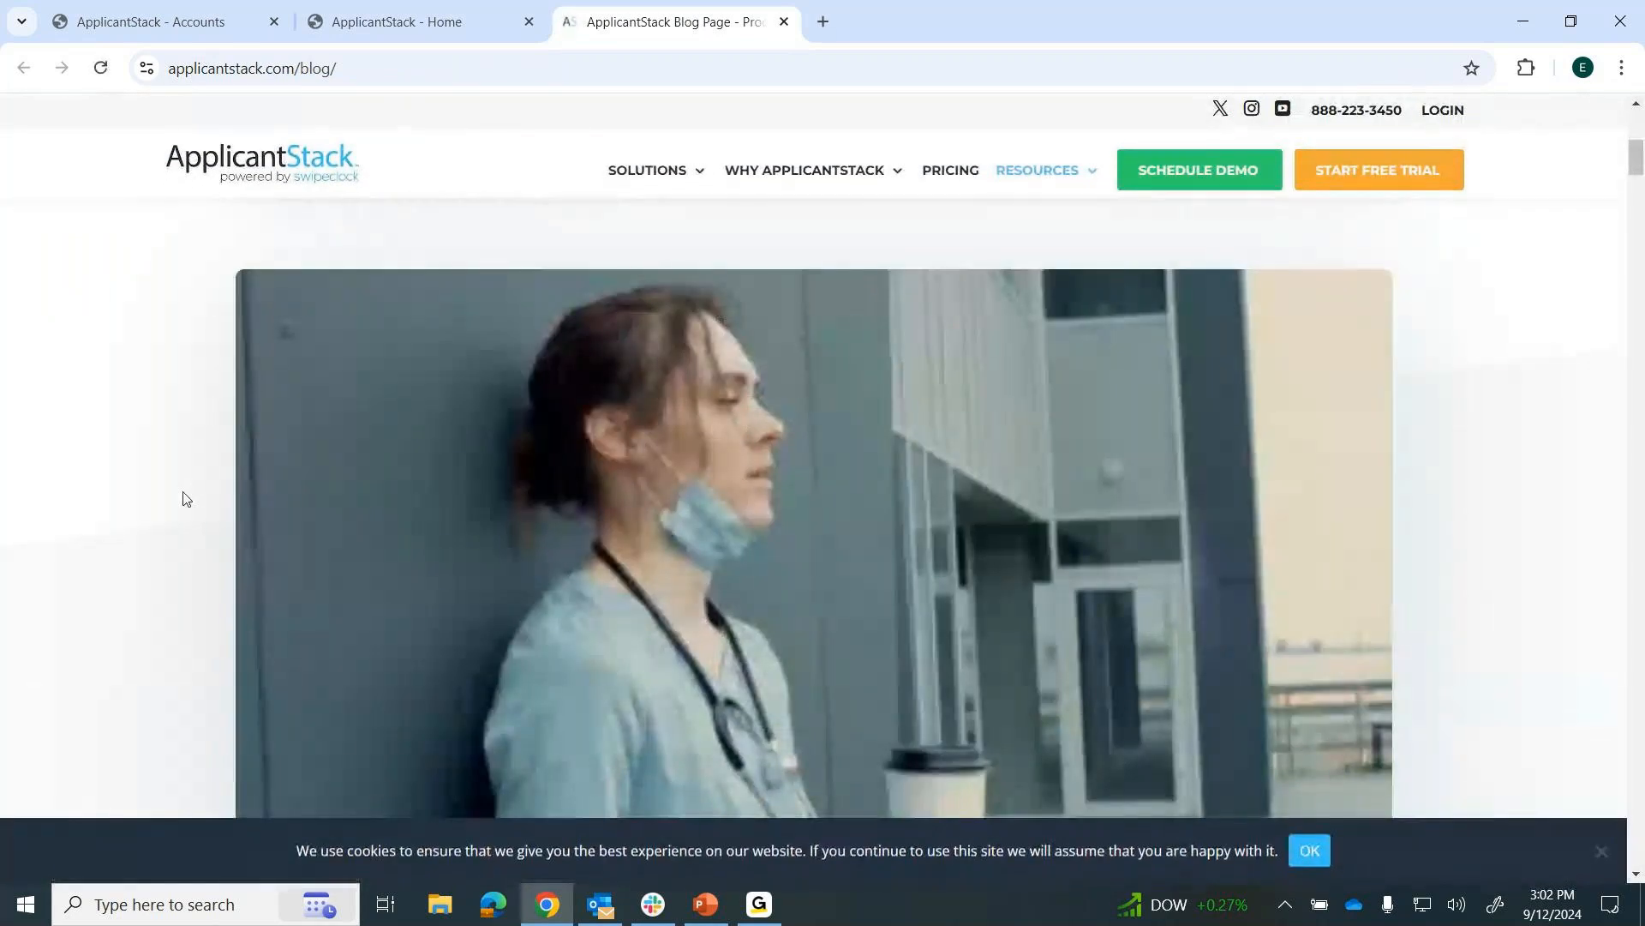
{"action": "scroll", "coordinate": [186, 499], "scroll_direction": "down", "scroll_amount": 5}
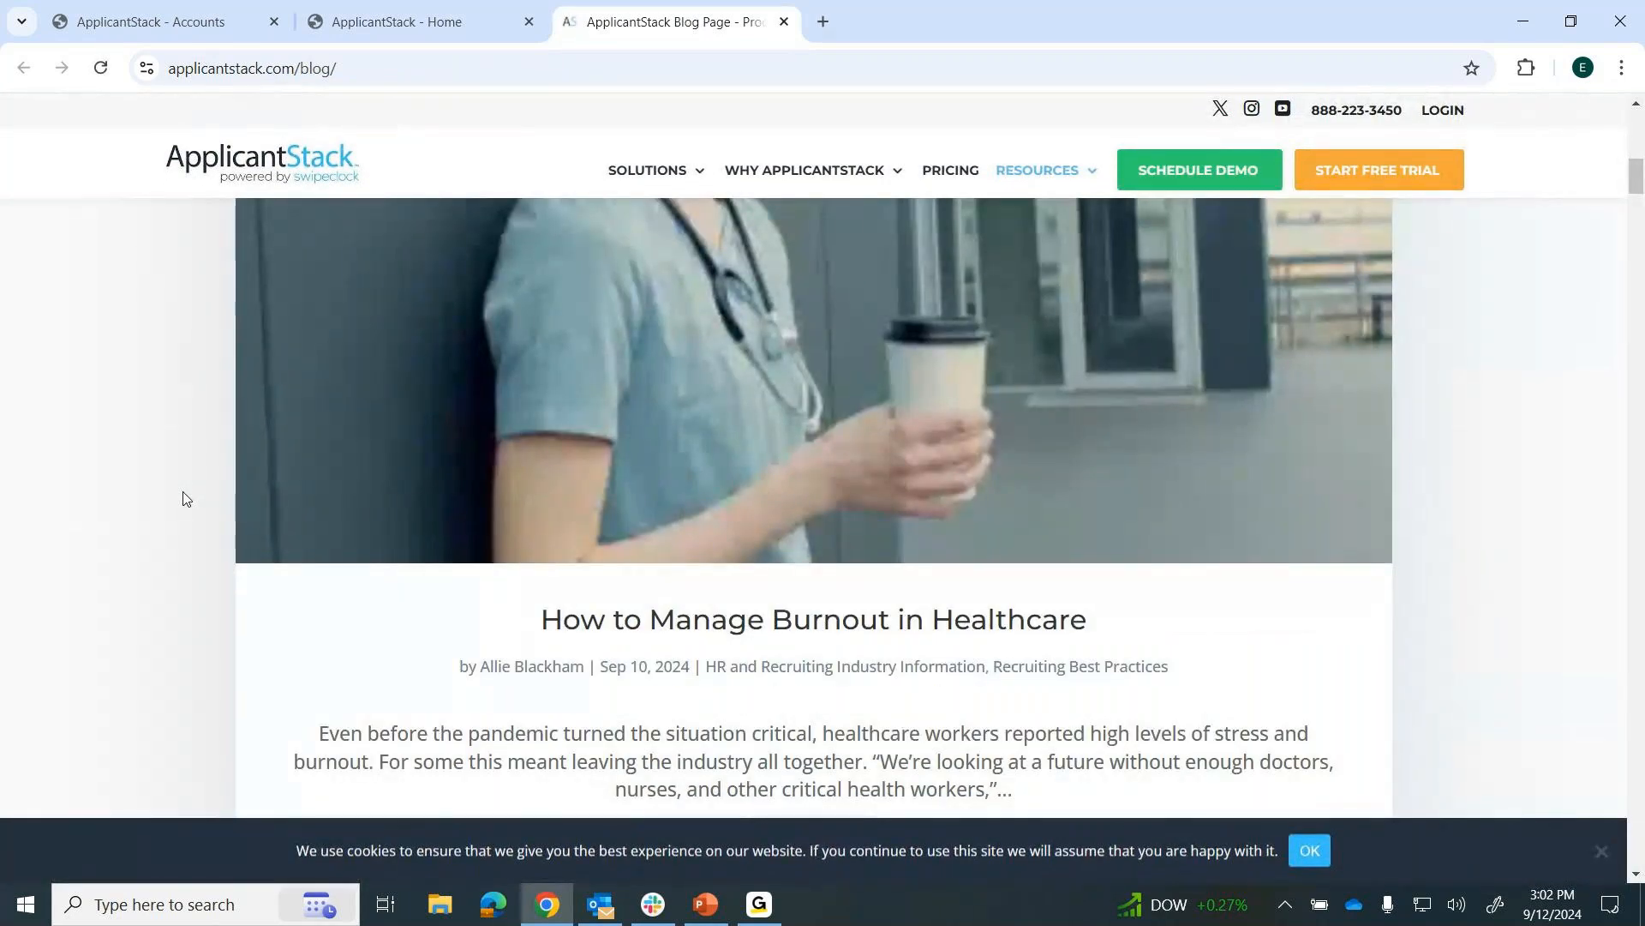
{"action": "scroll", "coordinate": [185, 499], "scroll_direction": "down", "scroll_amount": 10}
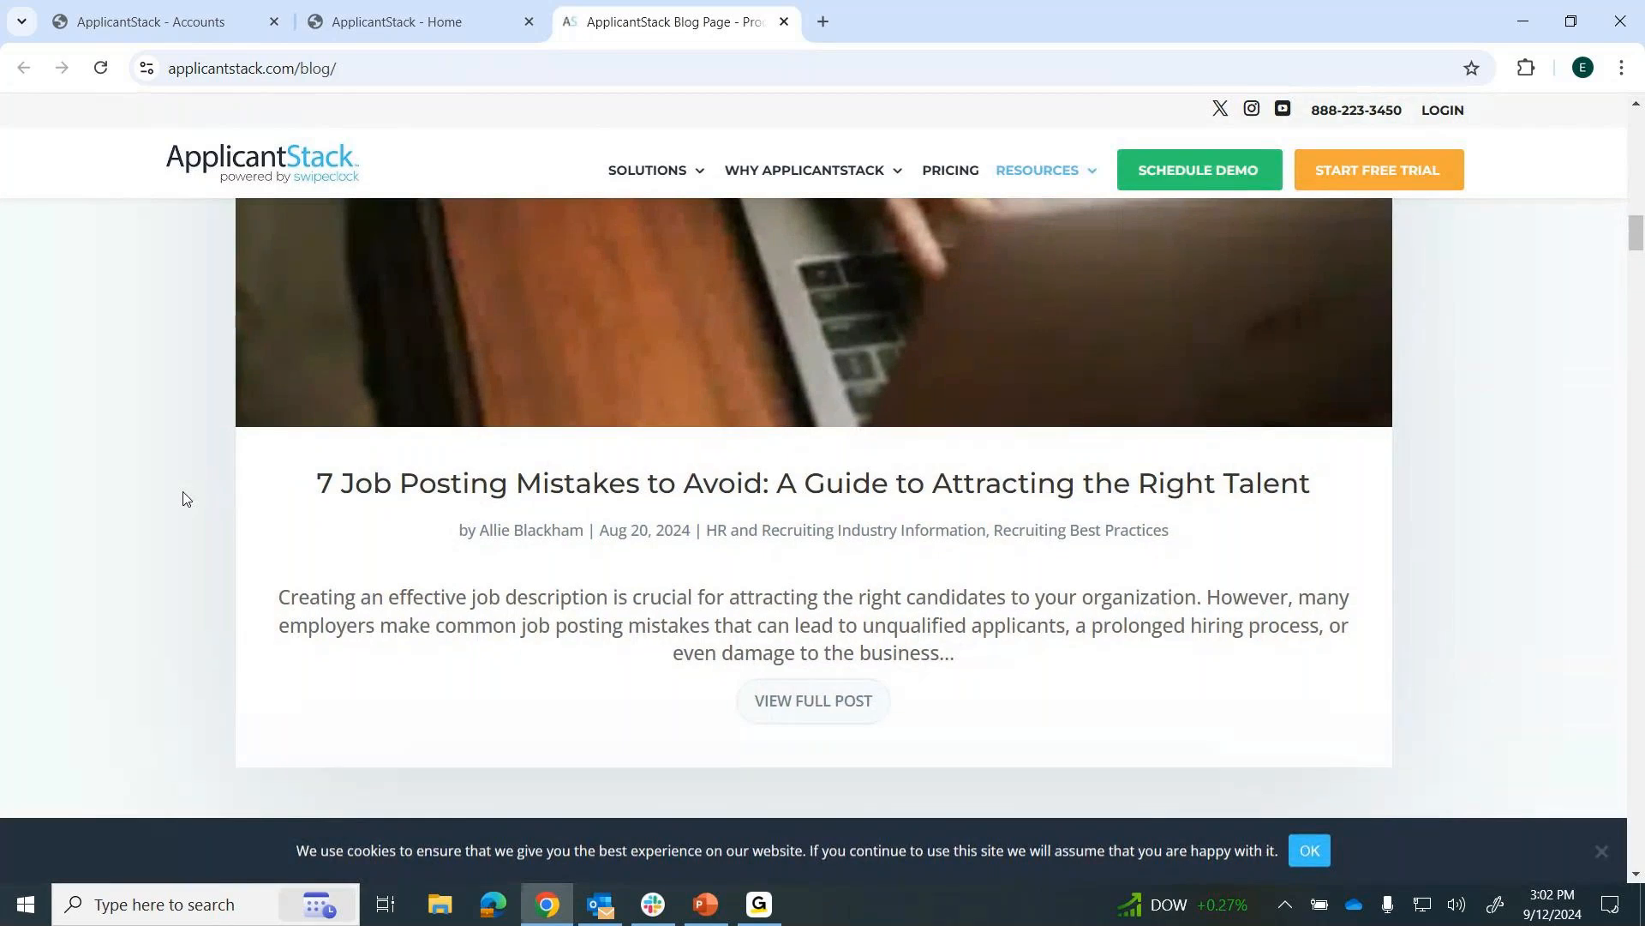
{"action": "scroll", "coordinate": [186, 499], "scroll_direction": "down", "scroll_amount": 10}
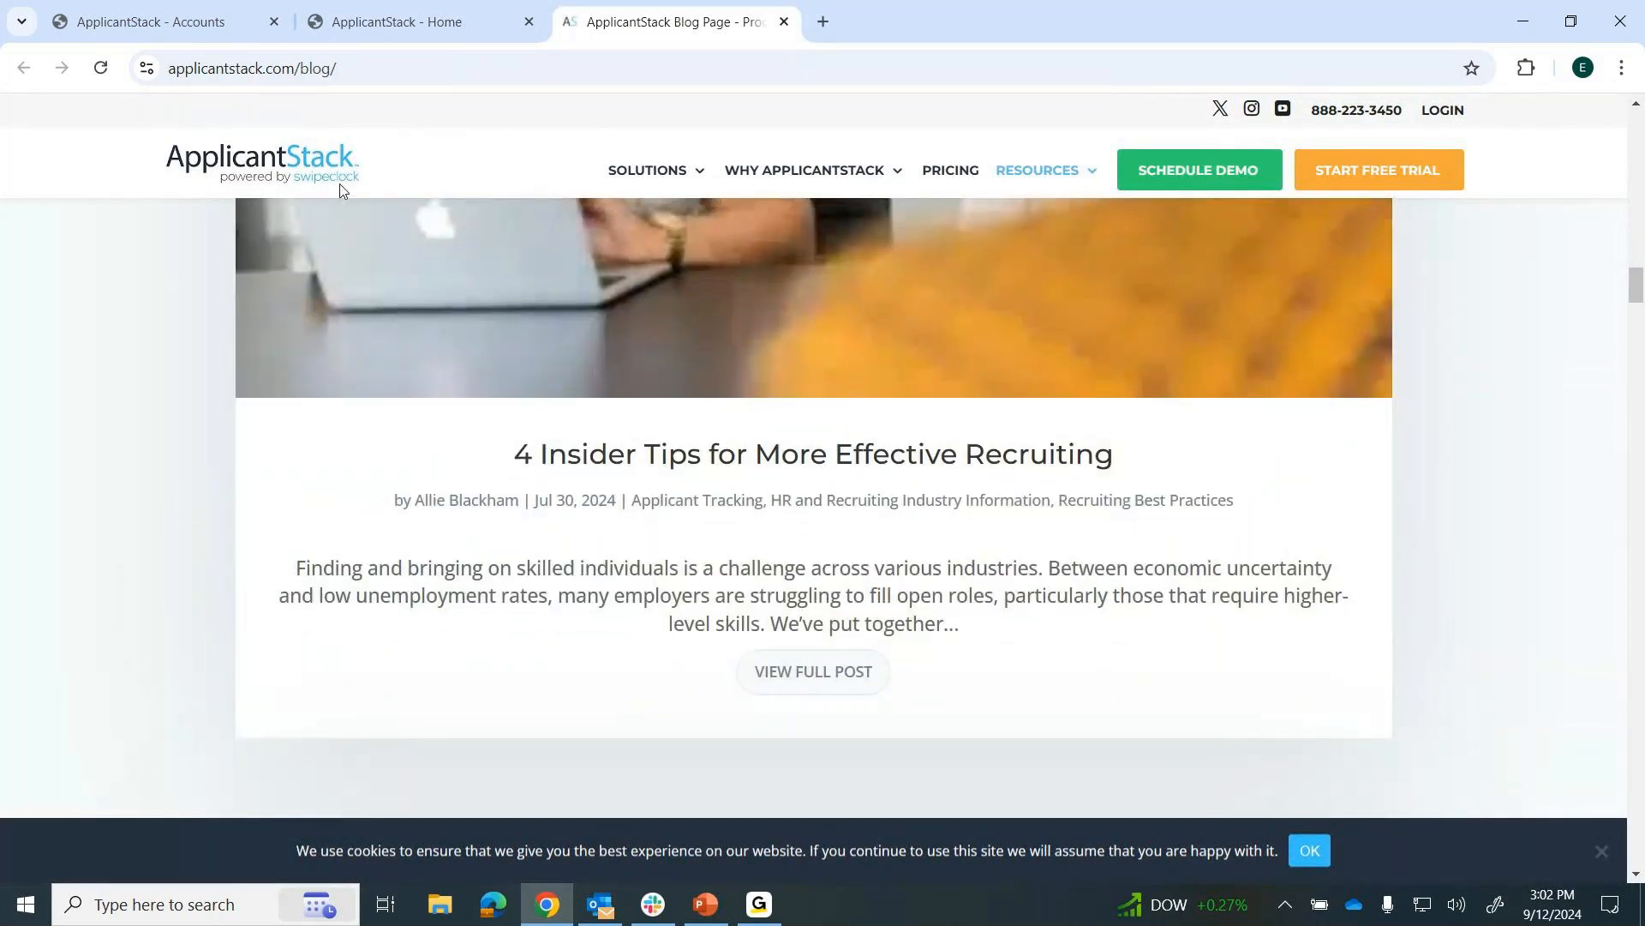
{"action": "left_click", "coordinate": [784, 23]}
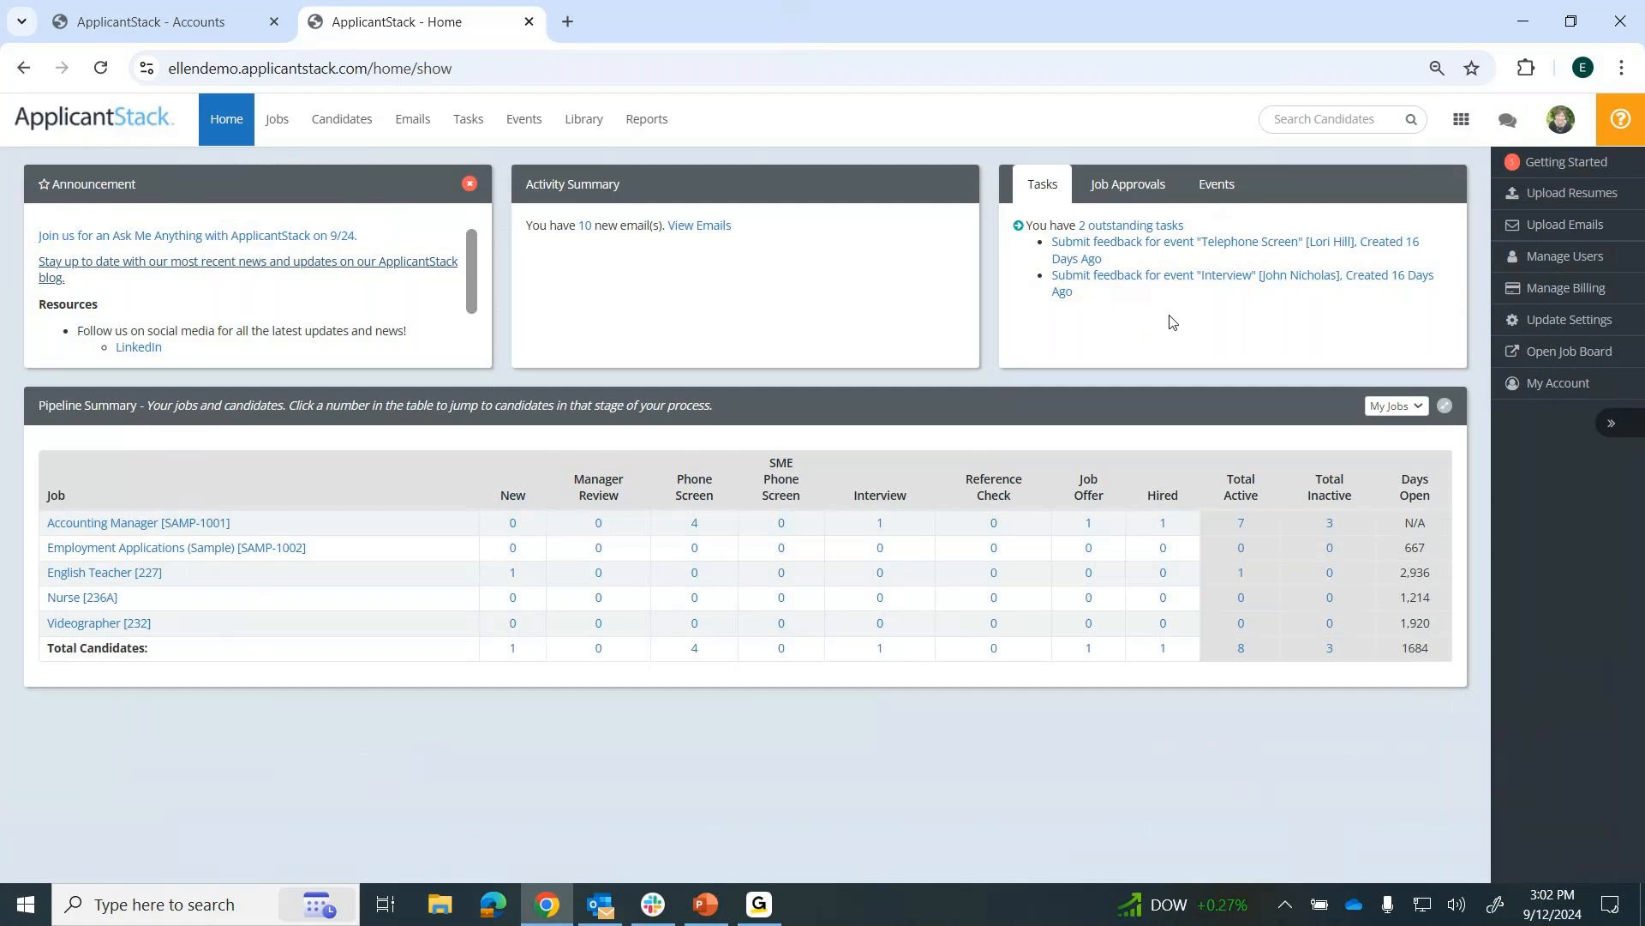
View the Ask a Question support case form from the help options and close it.
{"action": "left_click", "coordinate": [1621, 124]}
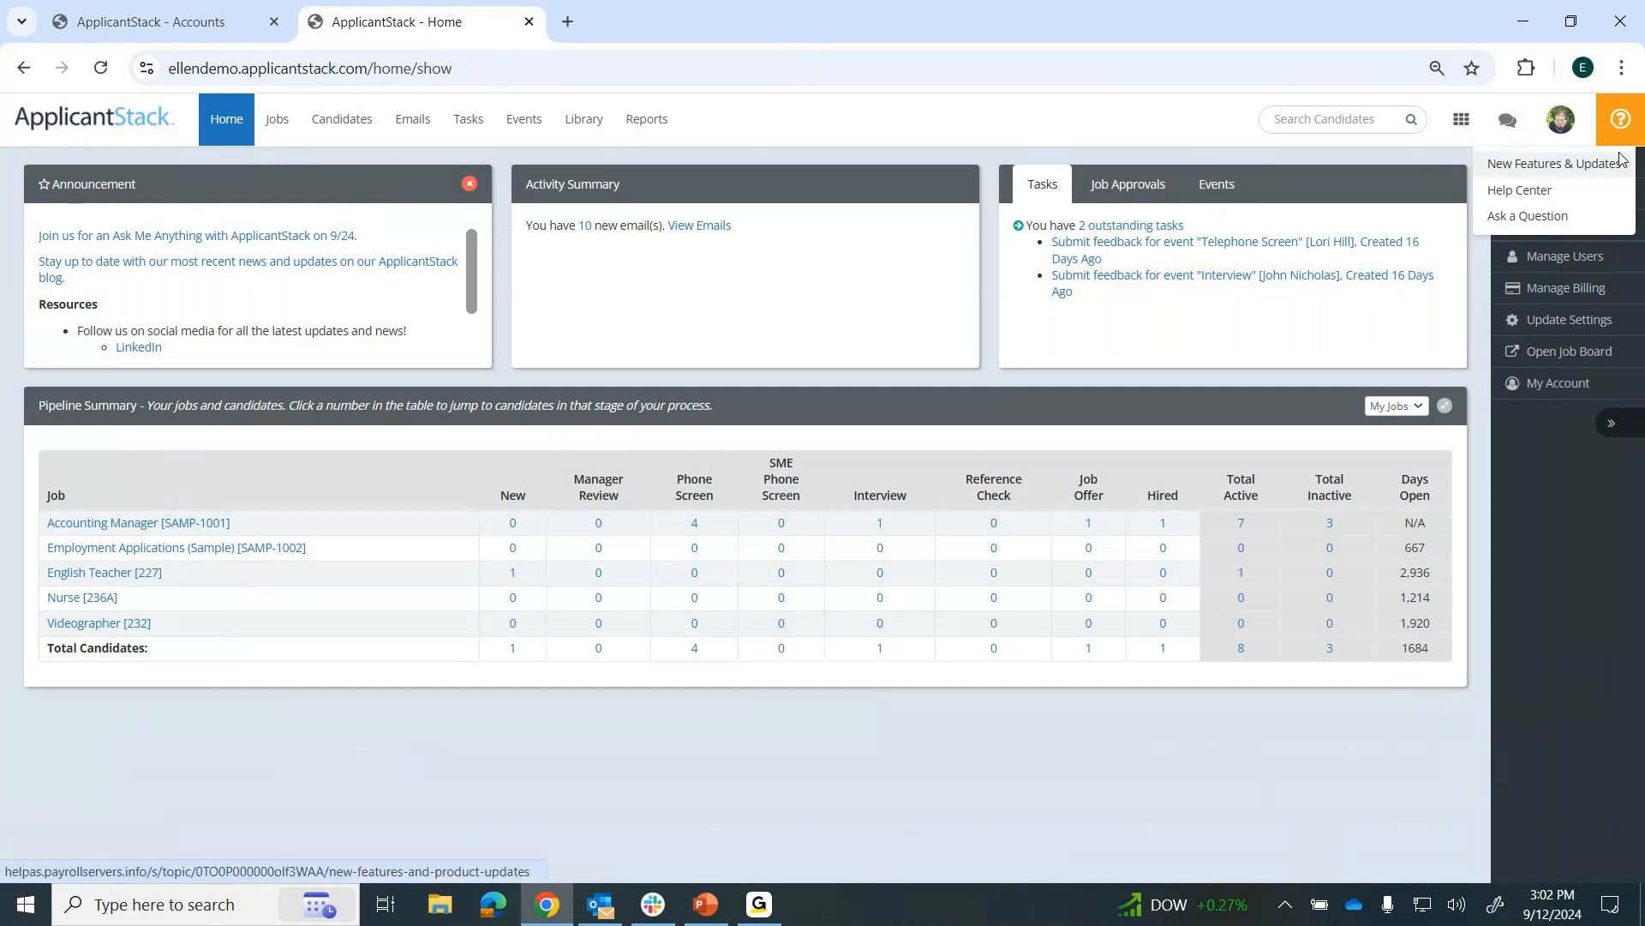
{"action": "left_click", "coordinate": [1527, 216]}
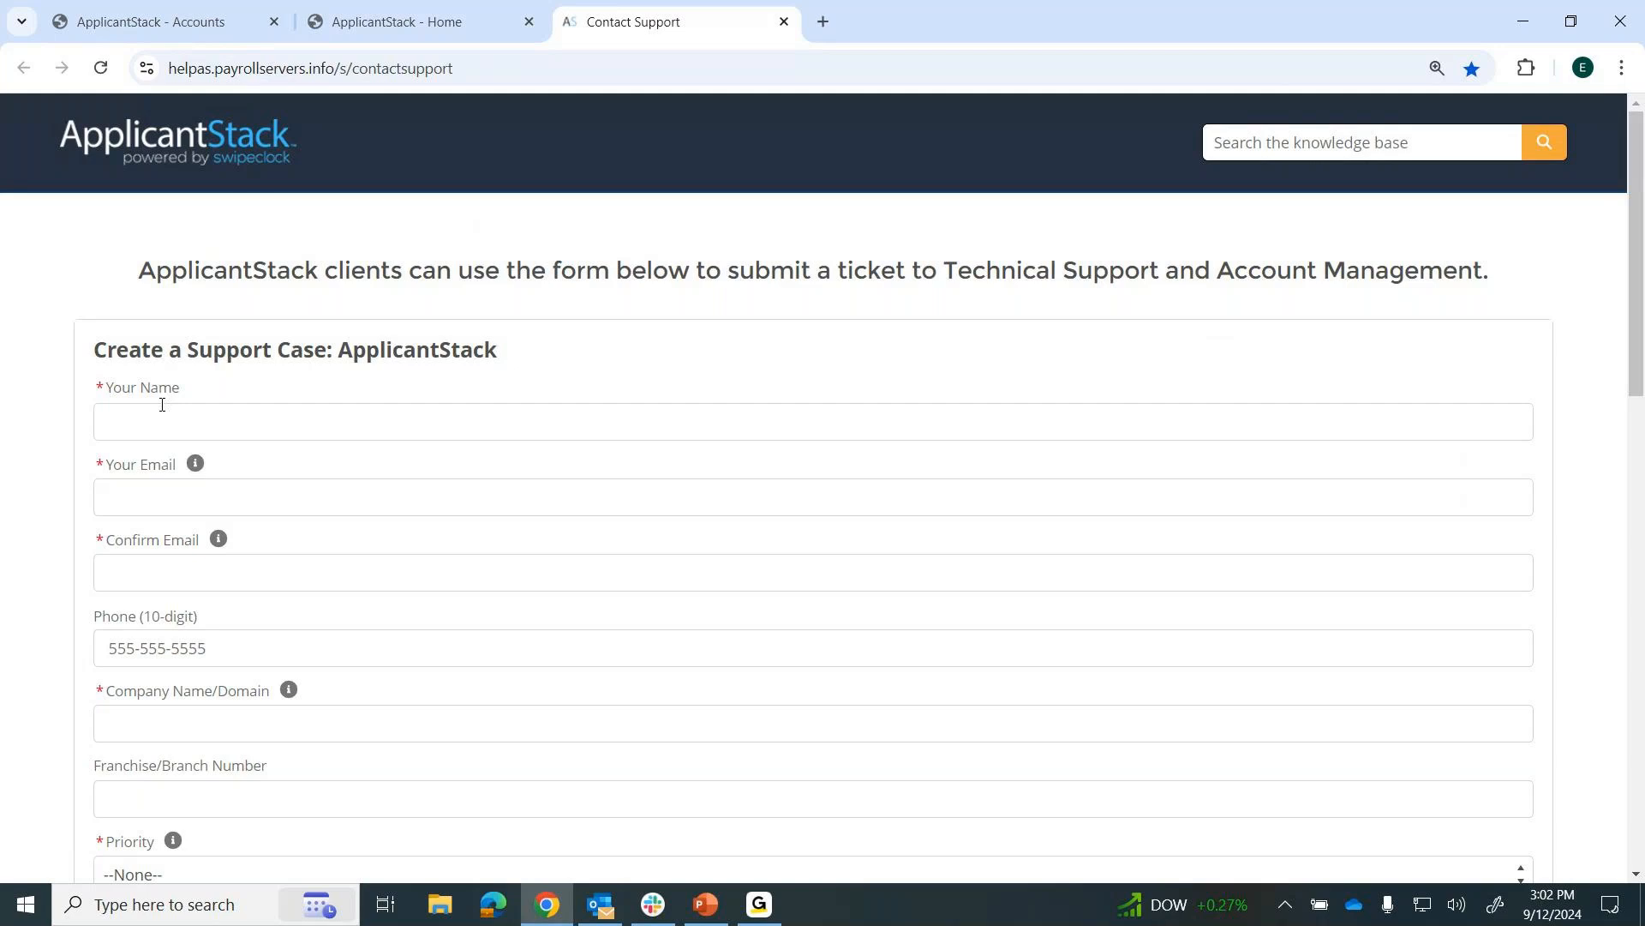
{"action": "left_click", "coordinate": [783, 23]}
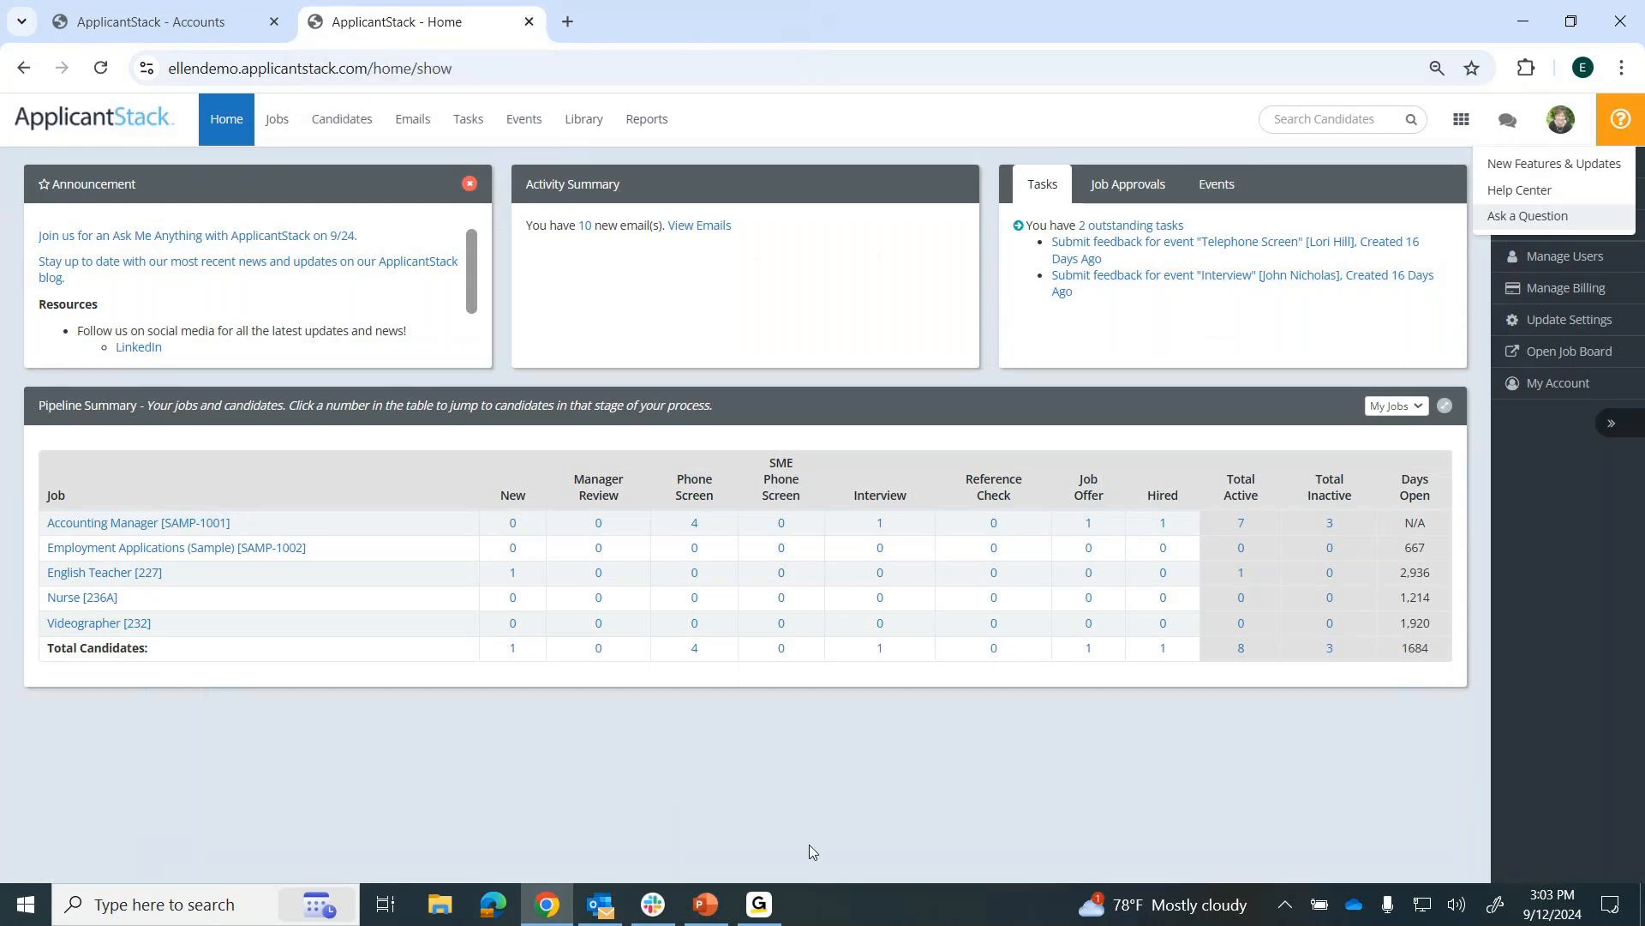
{"action": "left_click", "coordinate": [765, 902]}
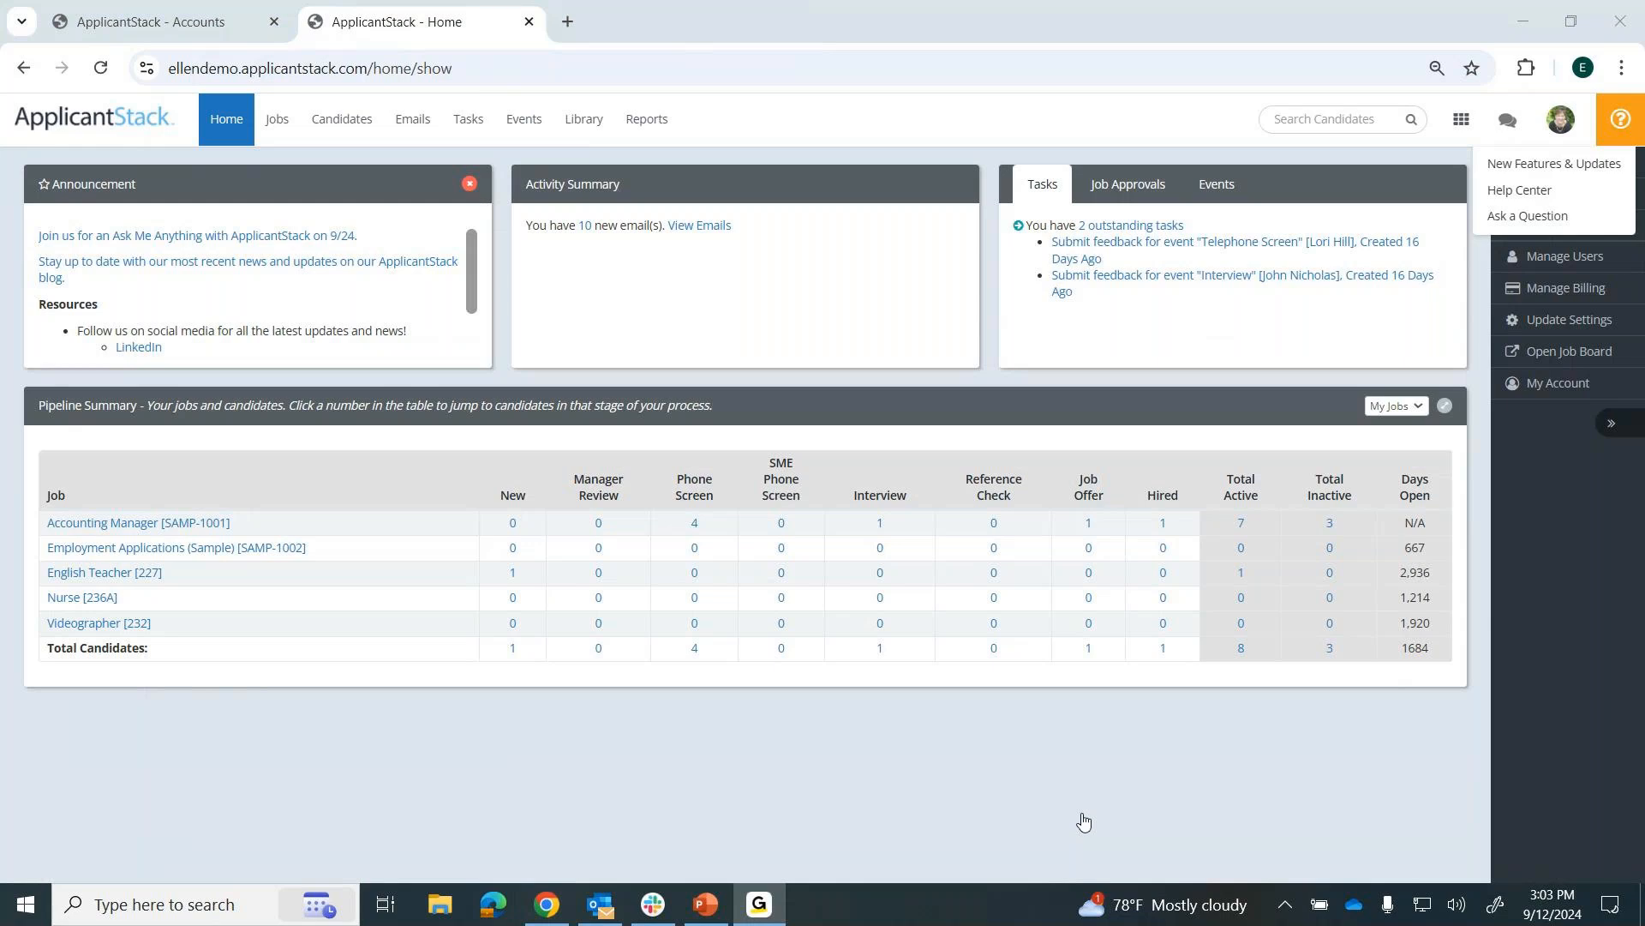